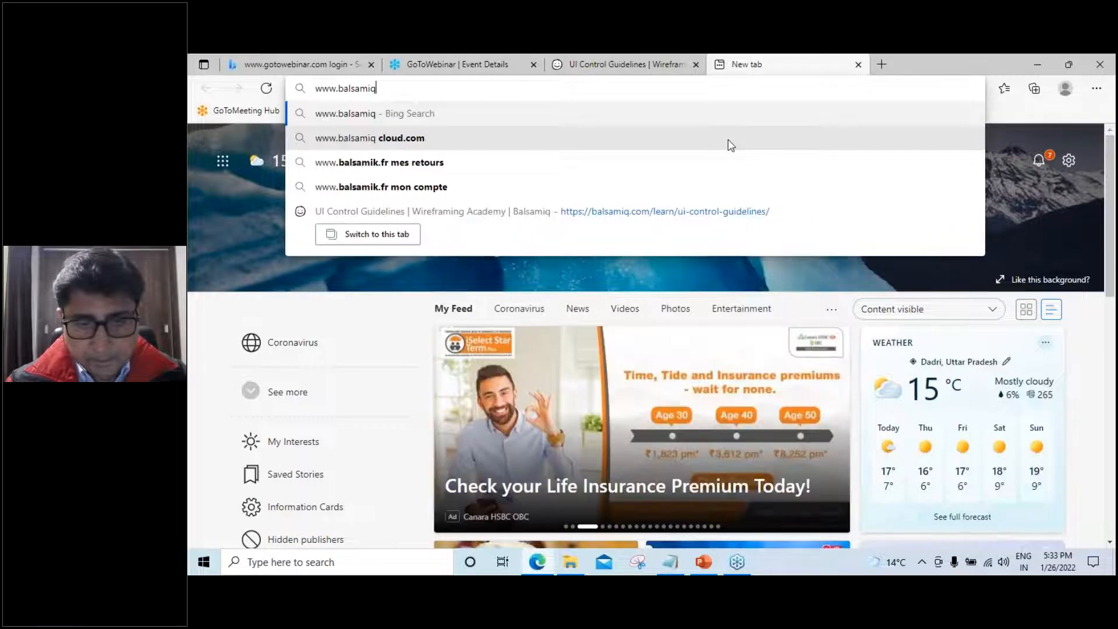
Load balsamiq.com in Edge, then go to the balsamiq.com/download page
key(Return)
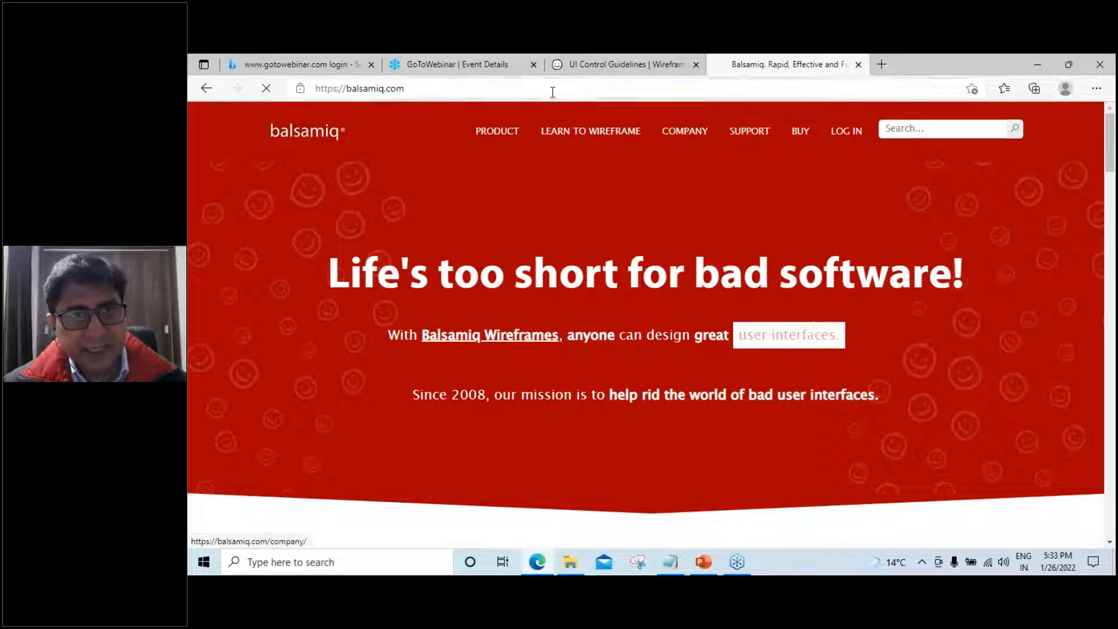
click(451, 83)
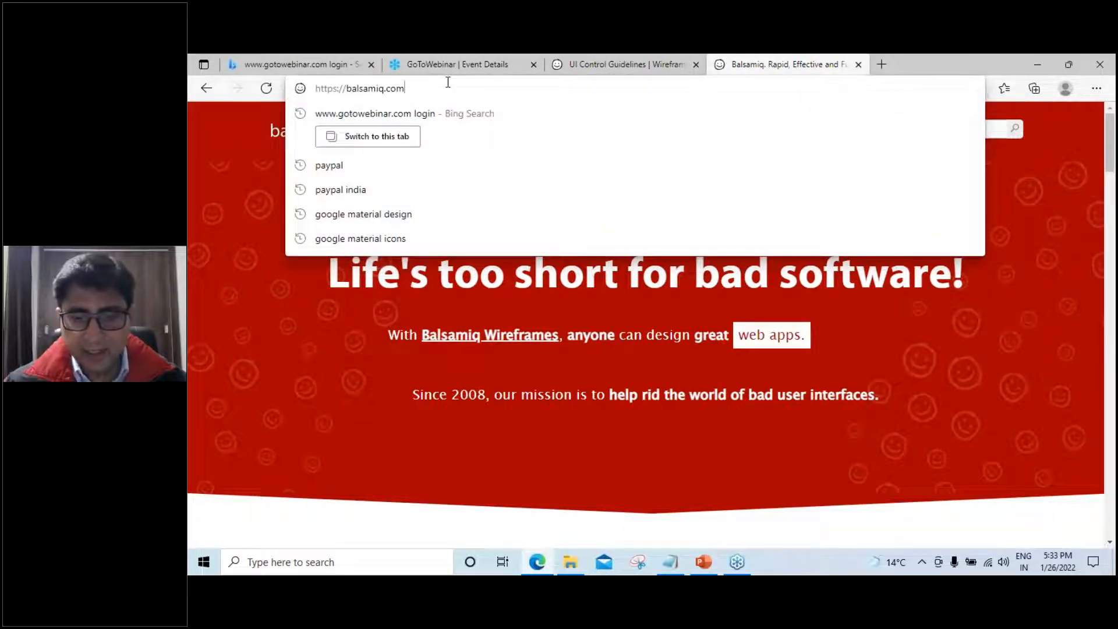
text(/down)
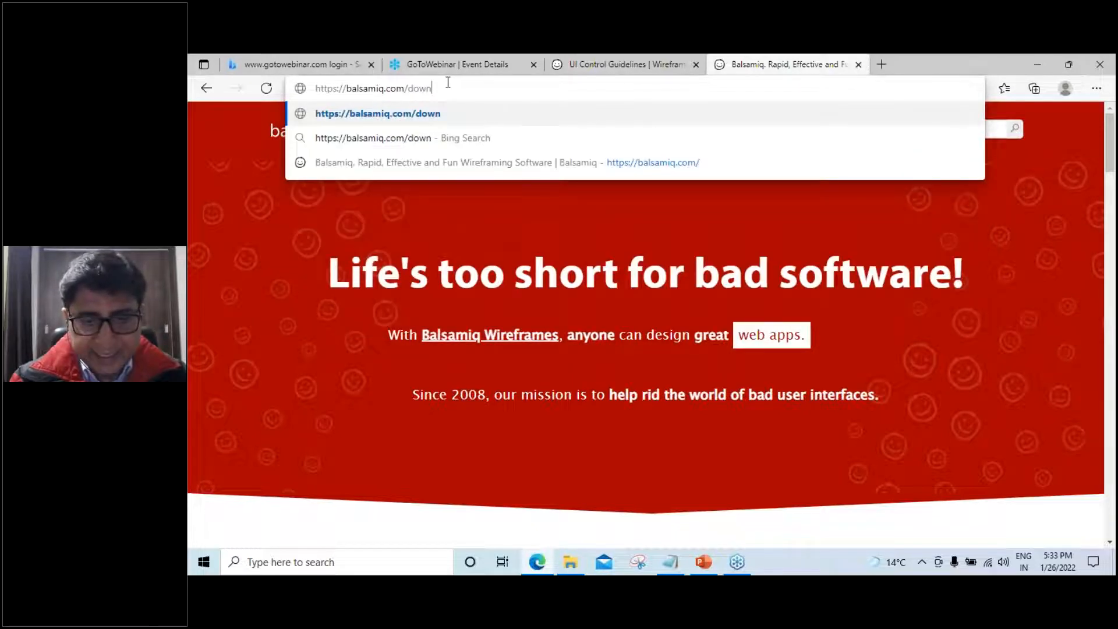
text(load)
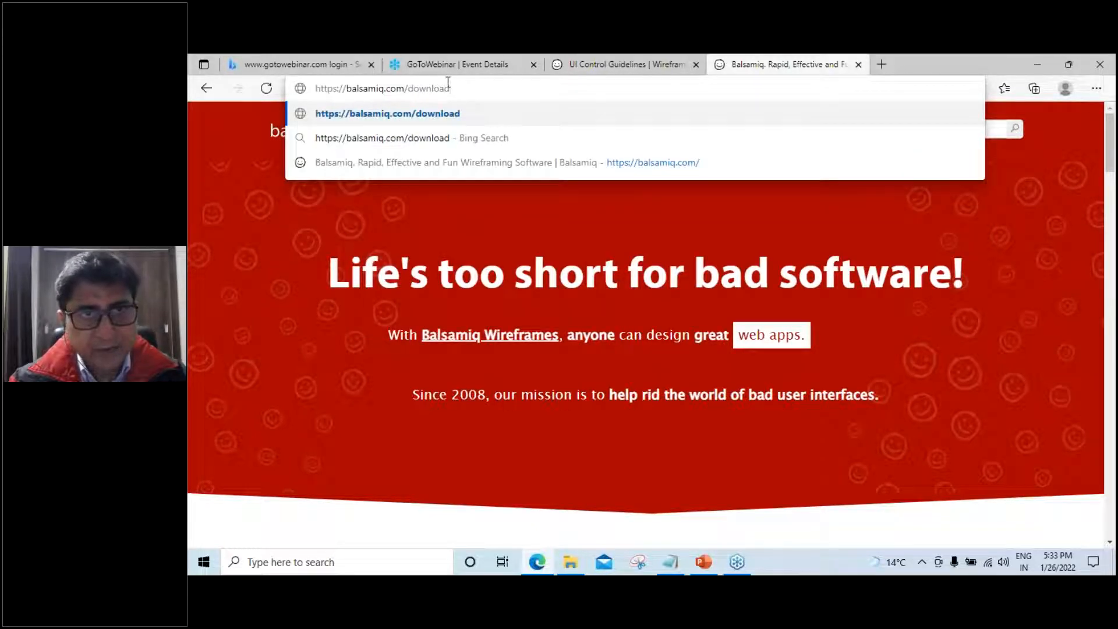
key(Return)
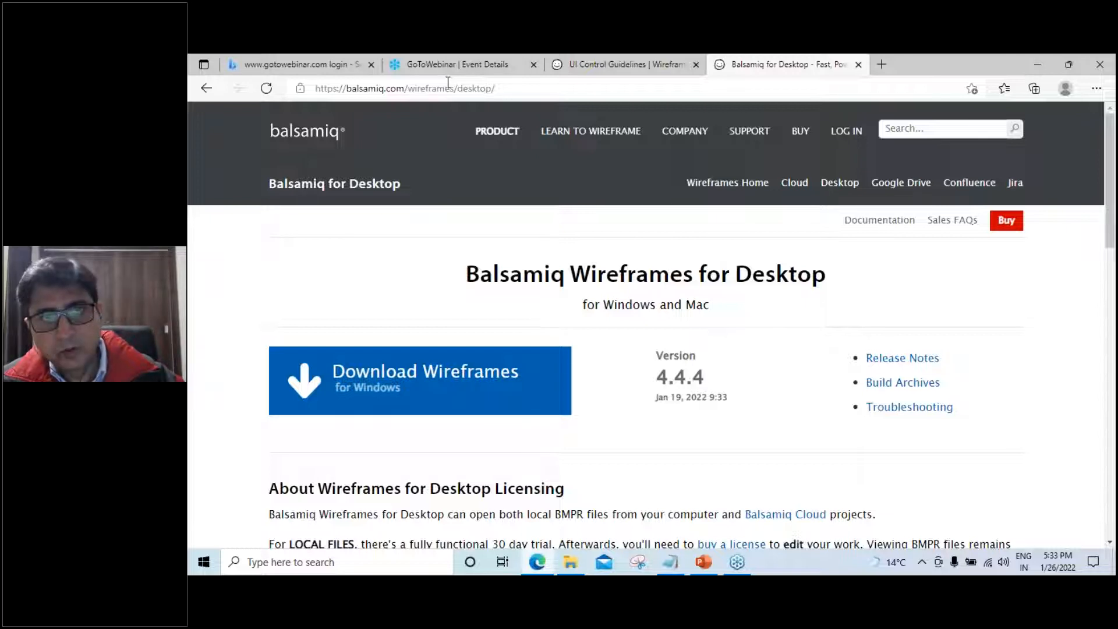
Open the Wireframing Academy at balsamiq.com/learn and scroll to 'New to Wireframing? Start Here.'
click(590, 134)
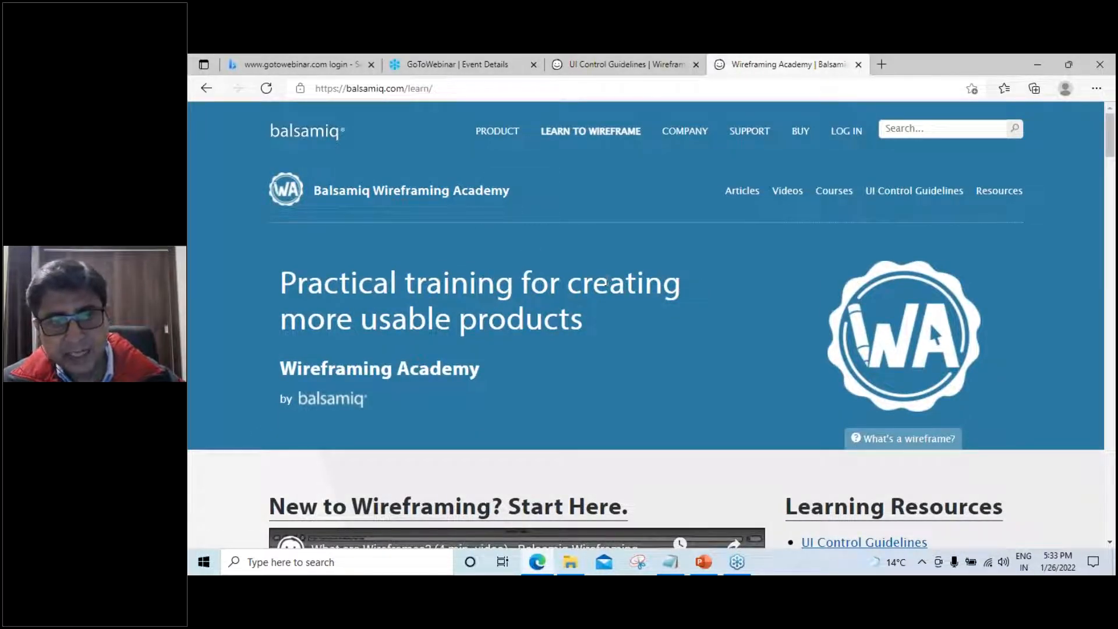
scroll(606, 284, down, 5)
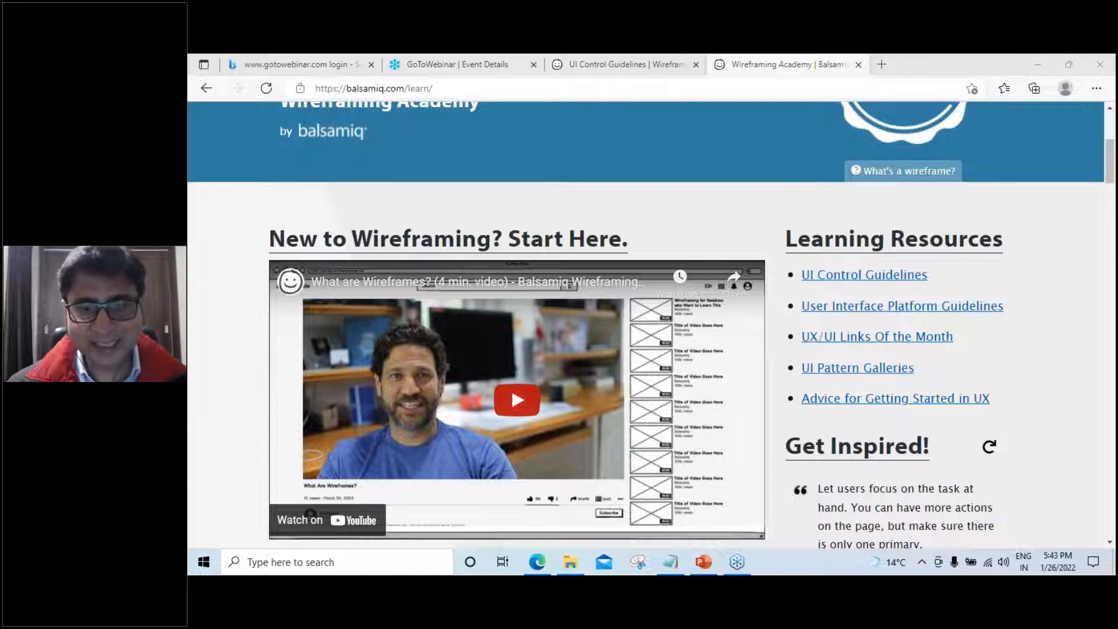
Launch Balsamiq Wireframes by searching 'balsamiq', and maximize its window
click(202, 570)
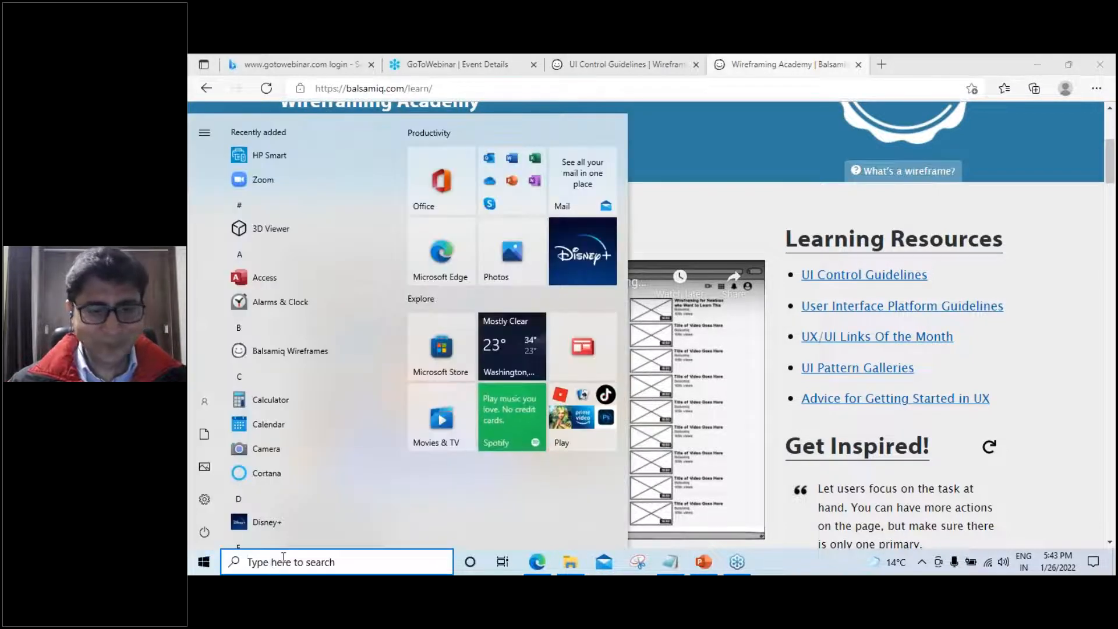
text(balsa)
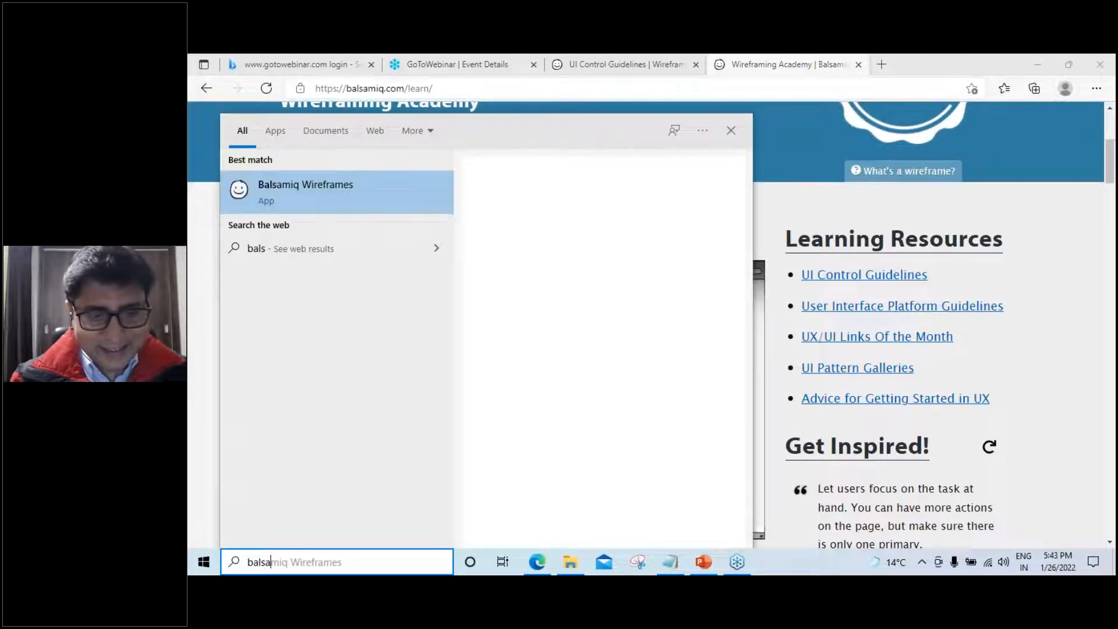
text(miq)
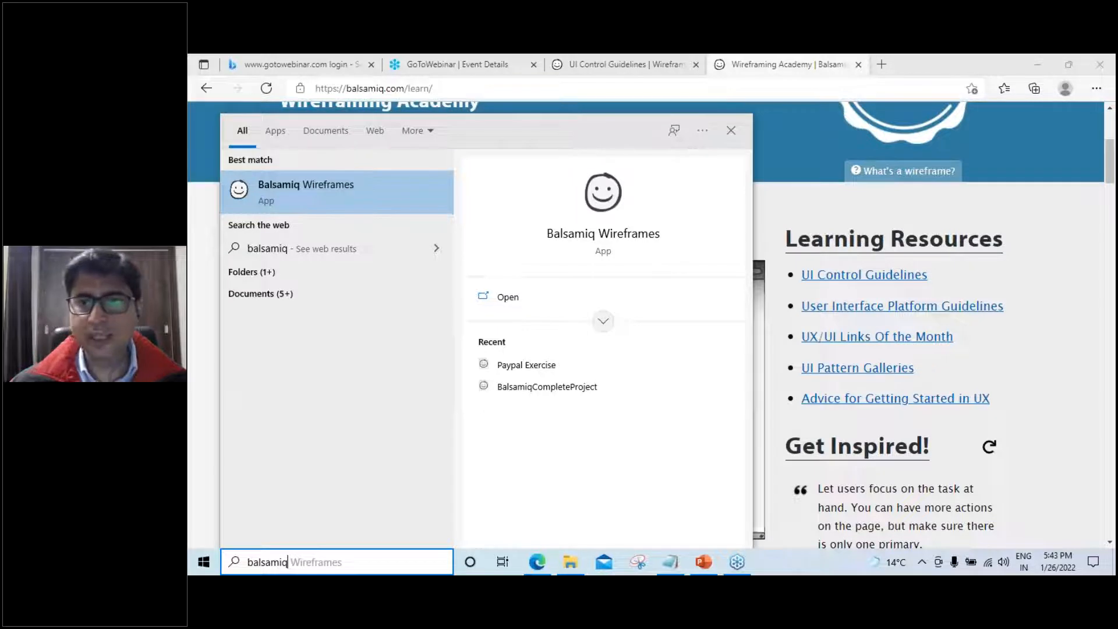
click(520, 295)
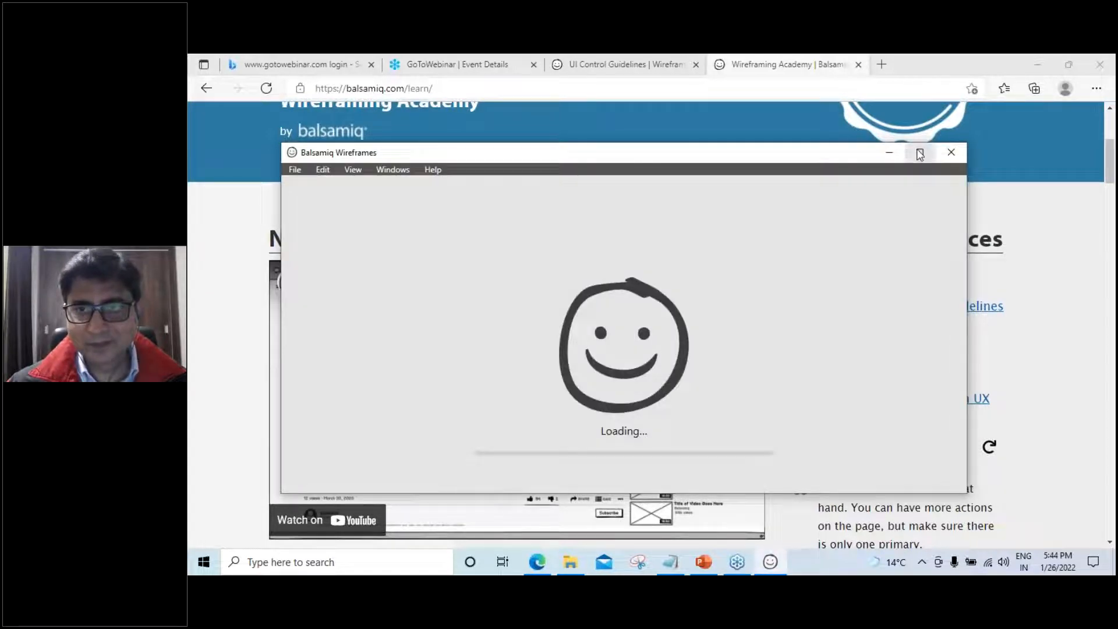
click(920, 152)
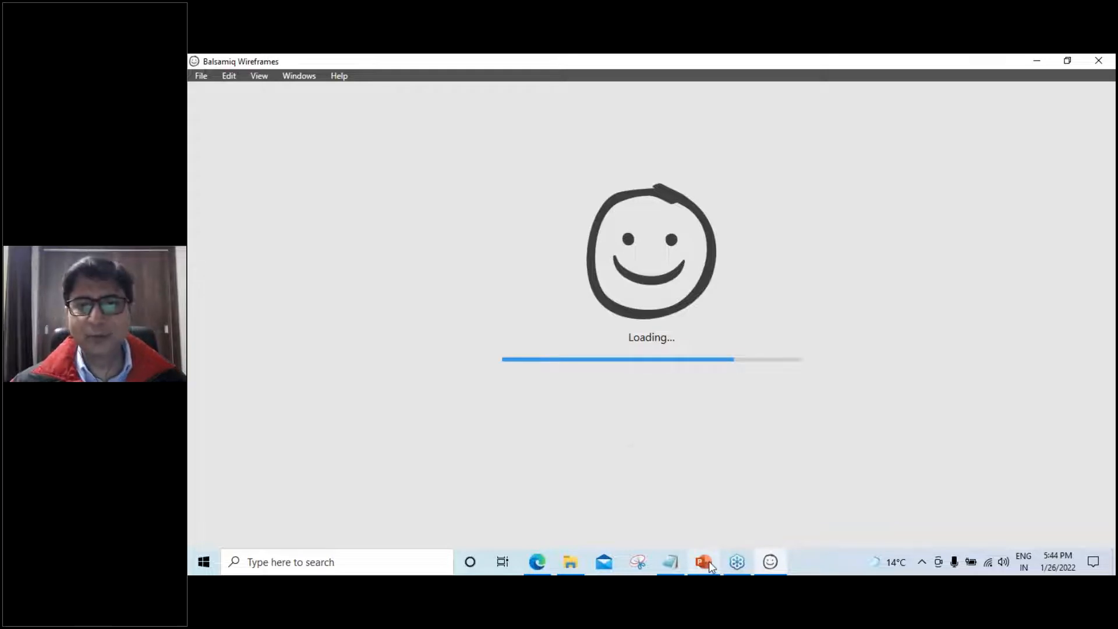
mouse_move(708, 560)
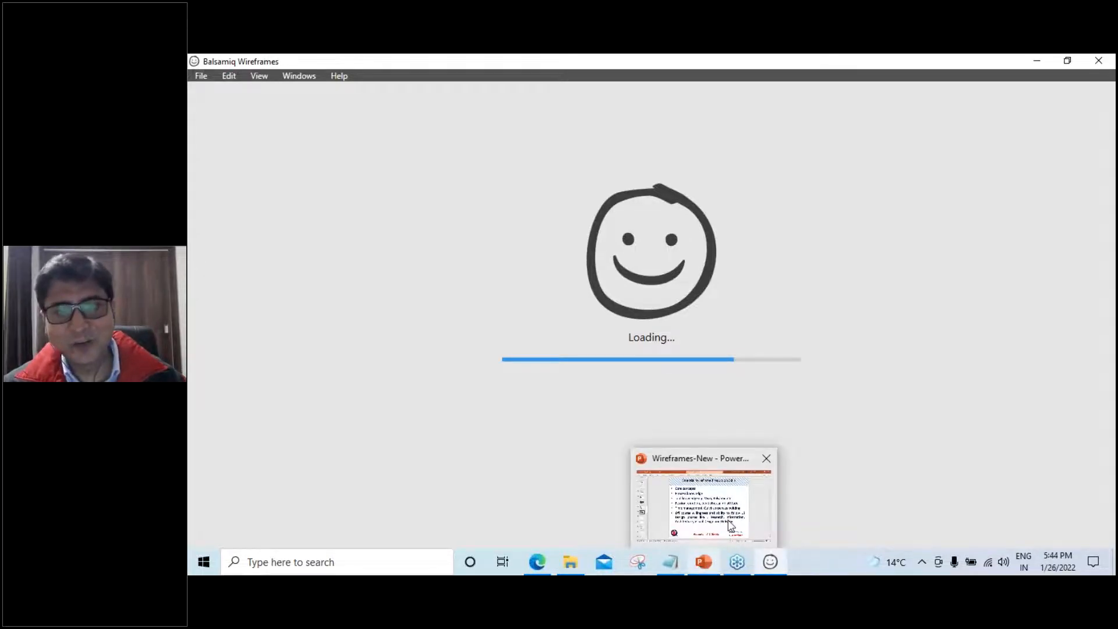
click(683, 462)
scroll(682, 462, down, 6)
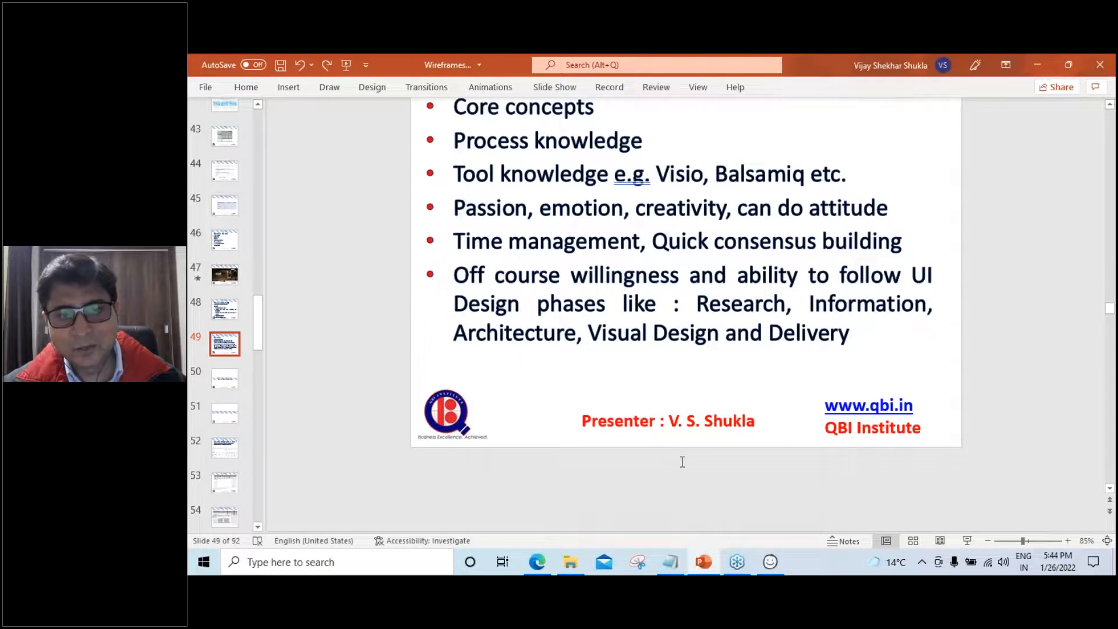
scroll(686, 312, up, 2)
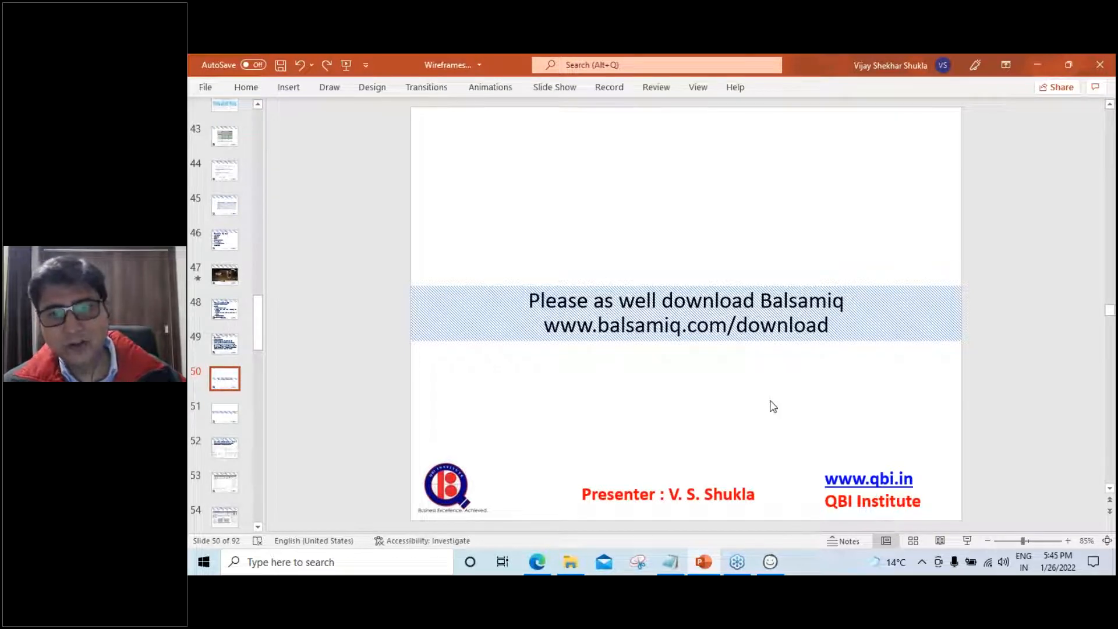
click(831, 326)
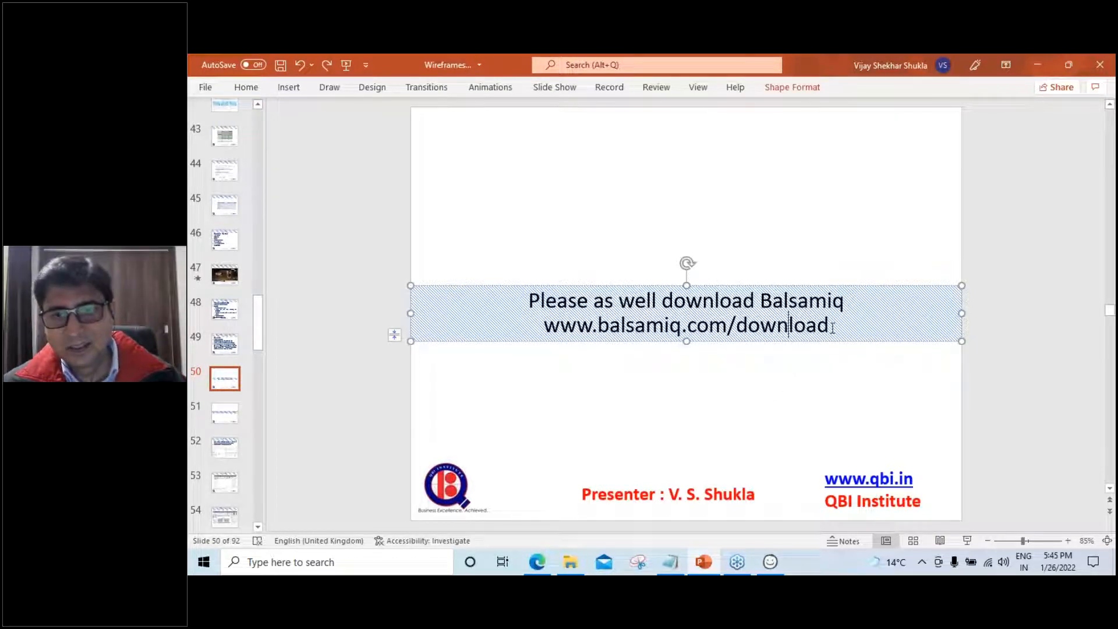
drag(831, 326, 539, 334)
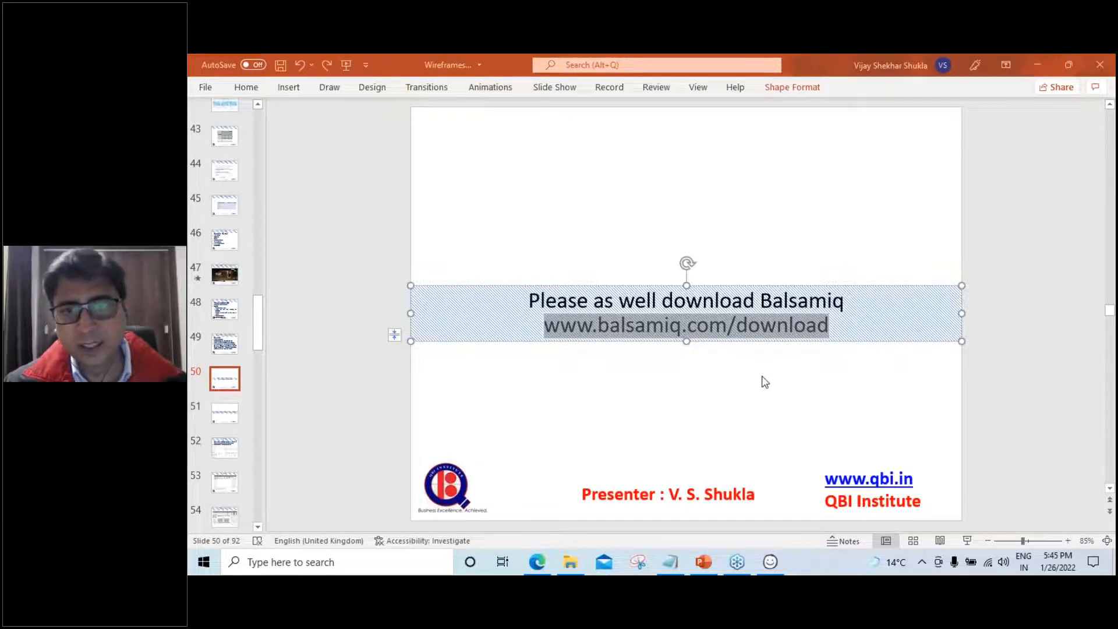
click(785, 373)
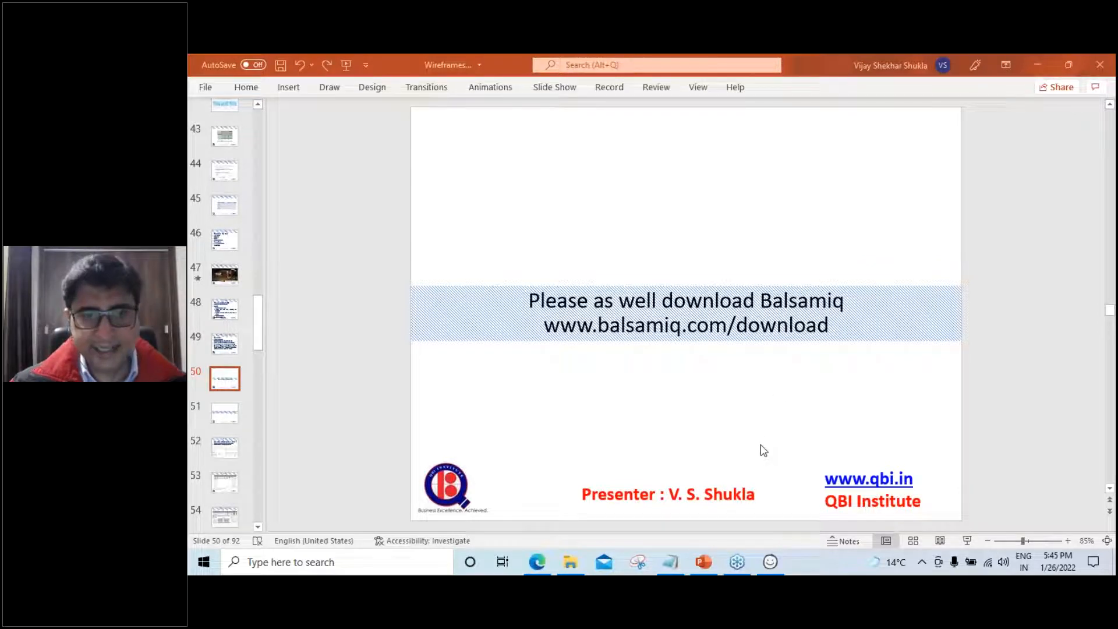
View webinarcertificate.PNG from the Updates folder in Photos, zoom it, then minimise Photos
click(570, 566)
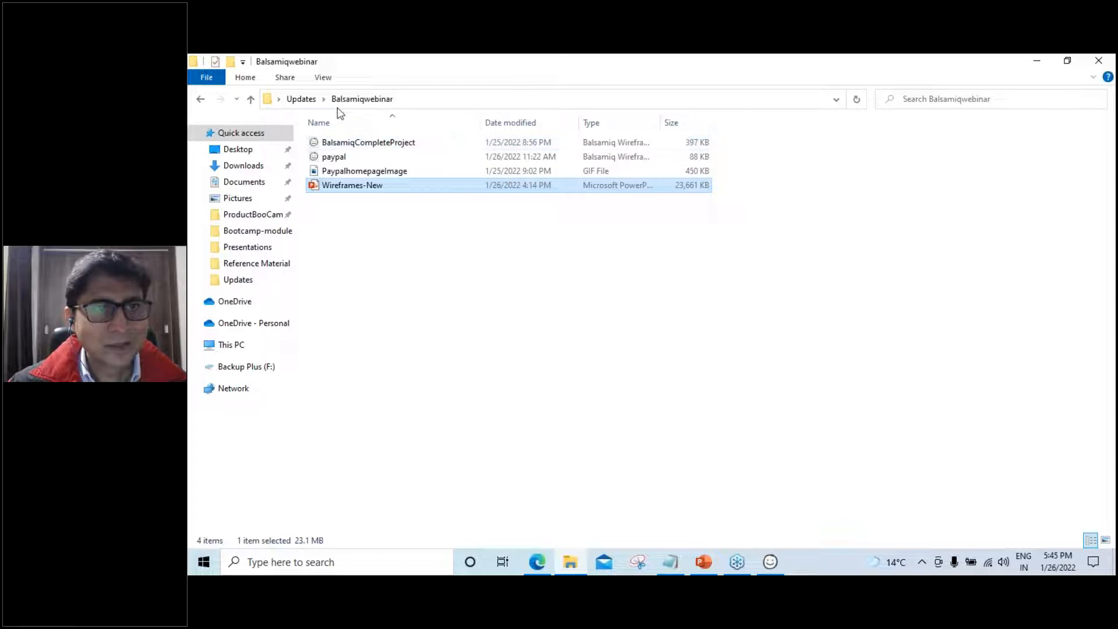
click(302, 100)
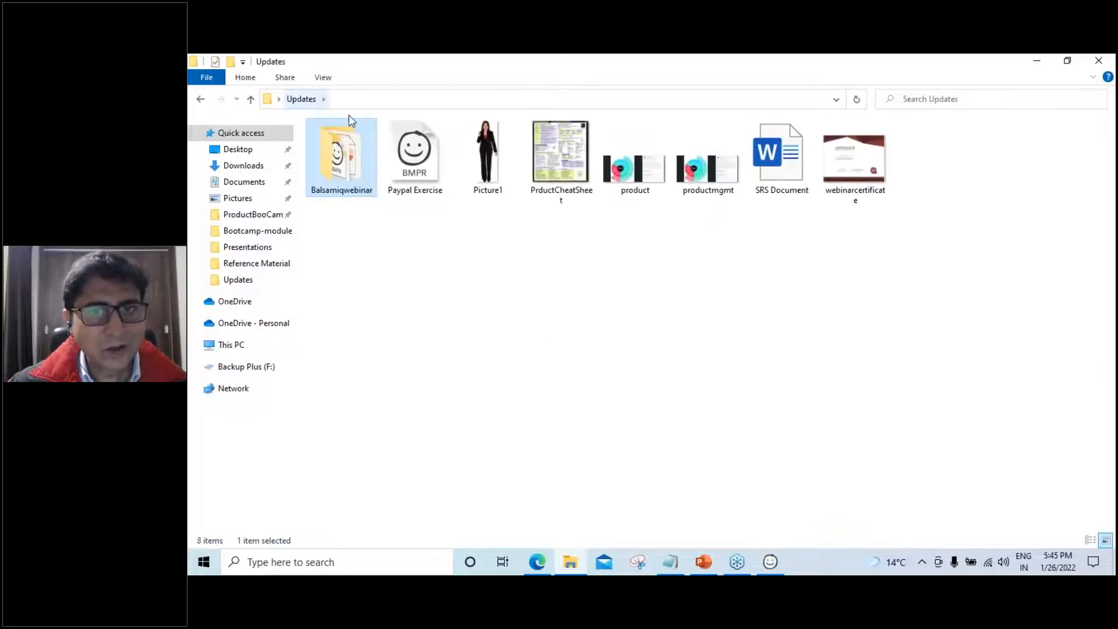
double_click(837, 156)
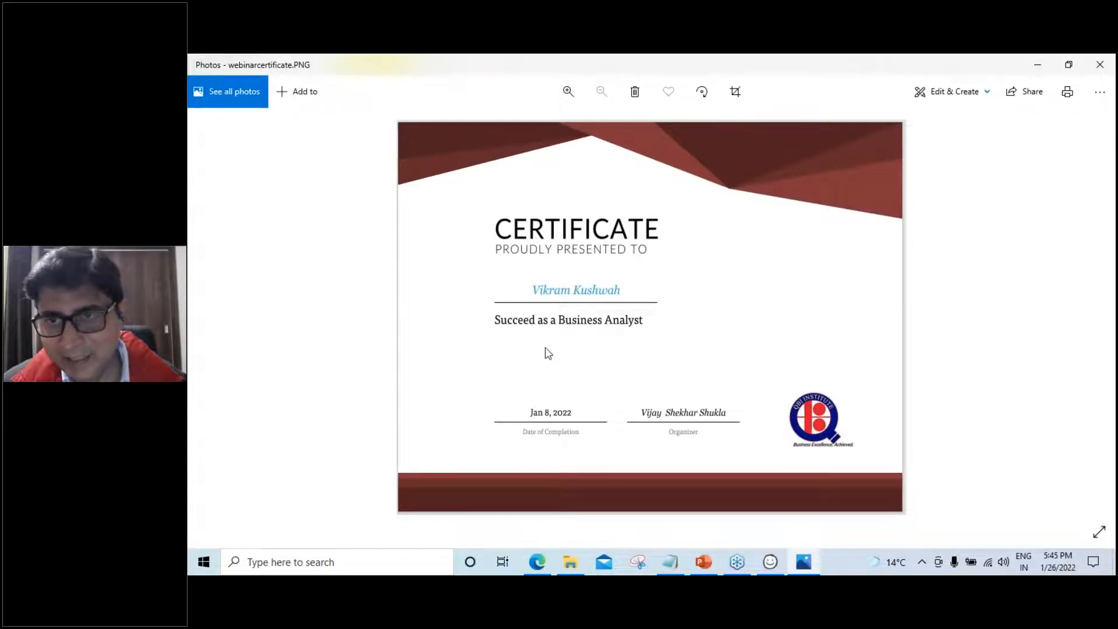
scroll(548, 353, up, 3)
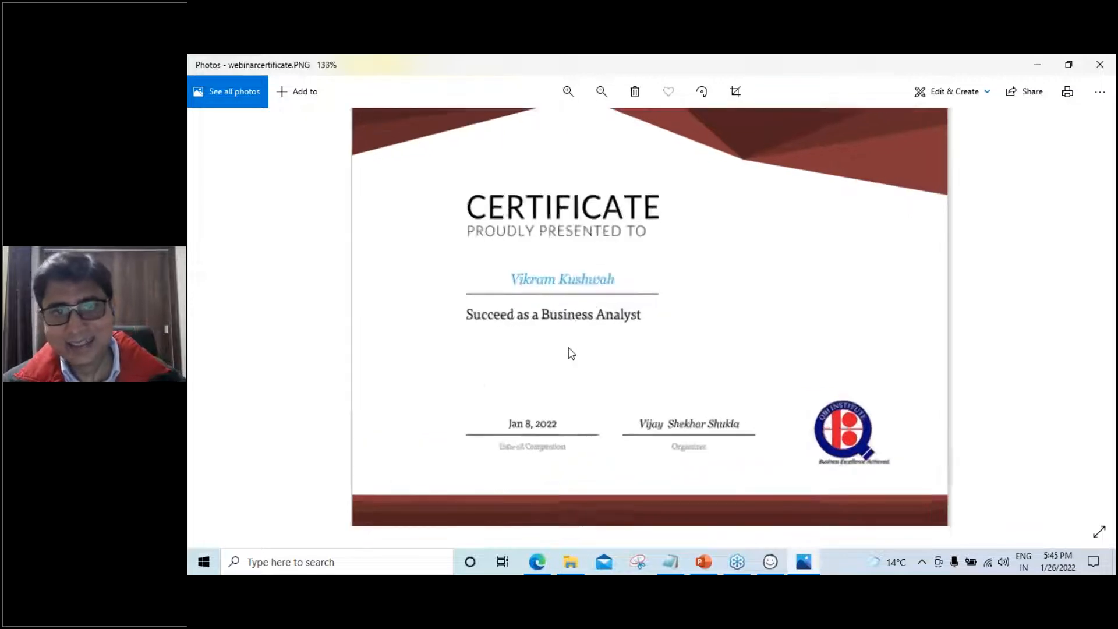
scroll(750, 291, down, 1)
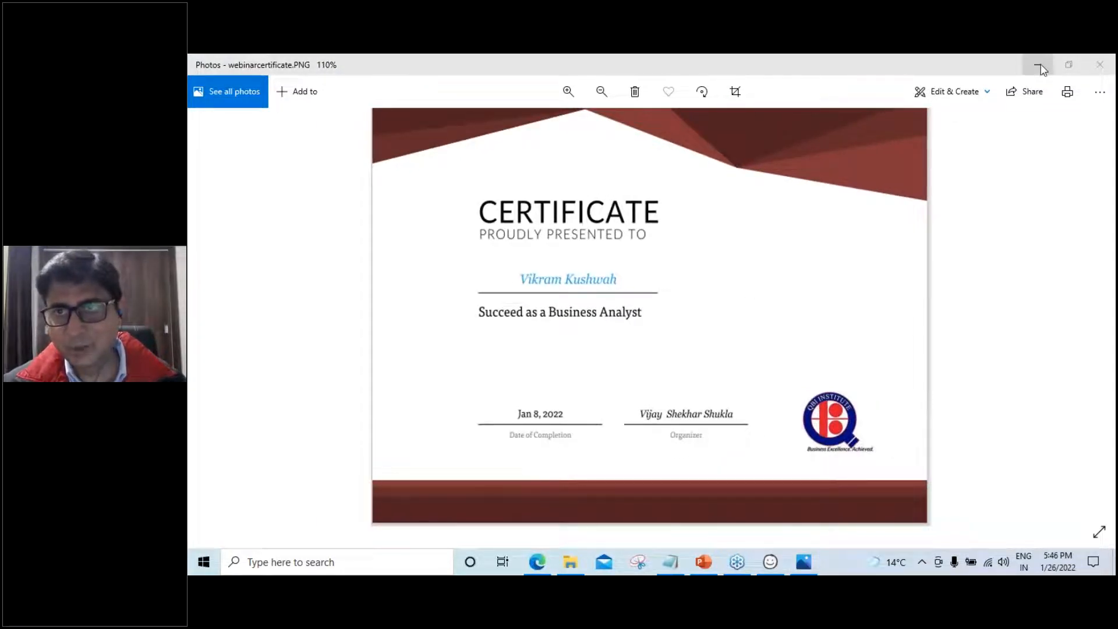
click(1037, 64)
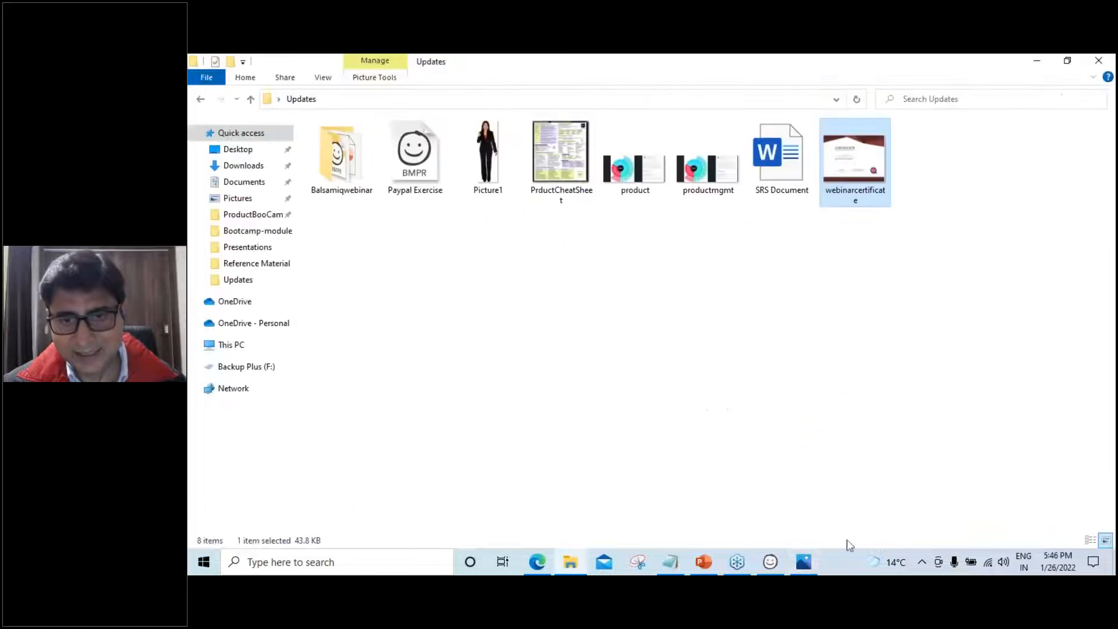
Return to Balsamiq Wireframes showing New Project 1's blank New Wireframe 1
click(771, 562)
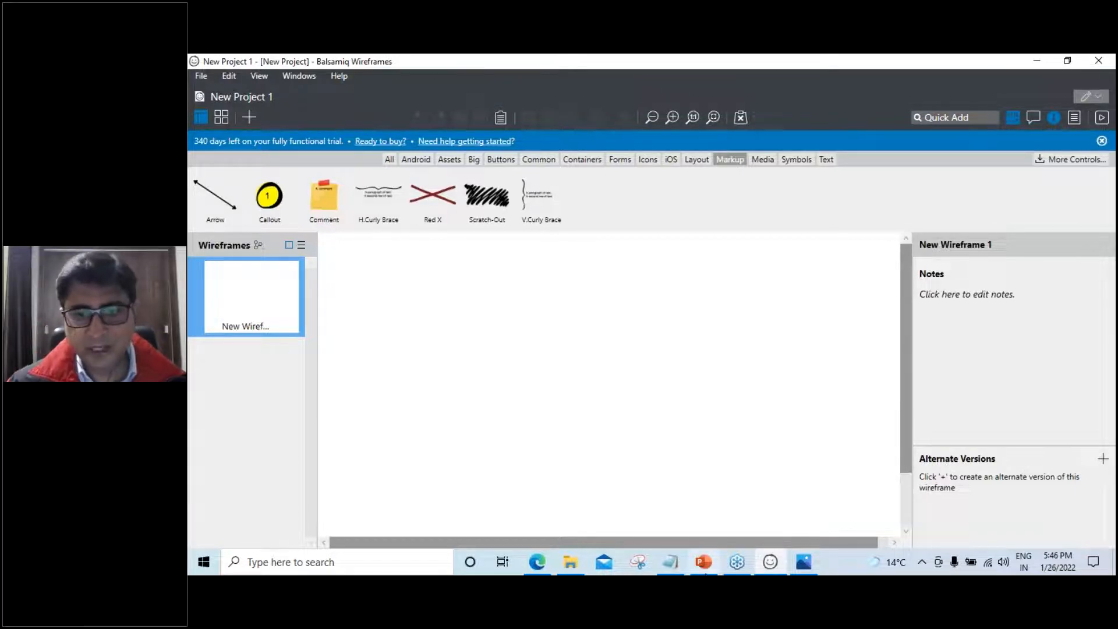
Advance the PowerPoint deck from slide 50 to slide 52, 'MS Visio'
click(708, 561)
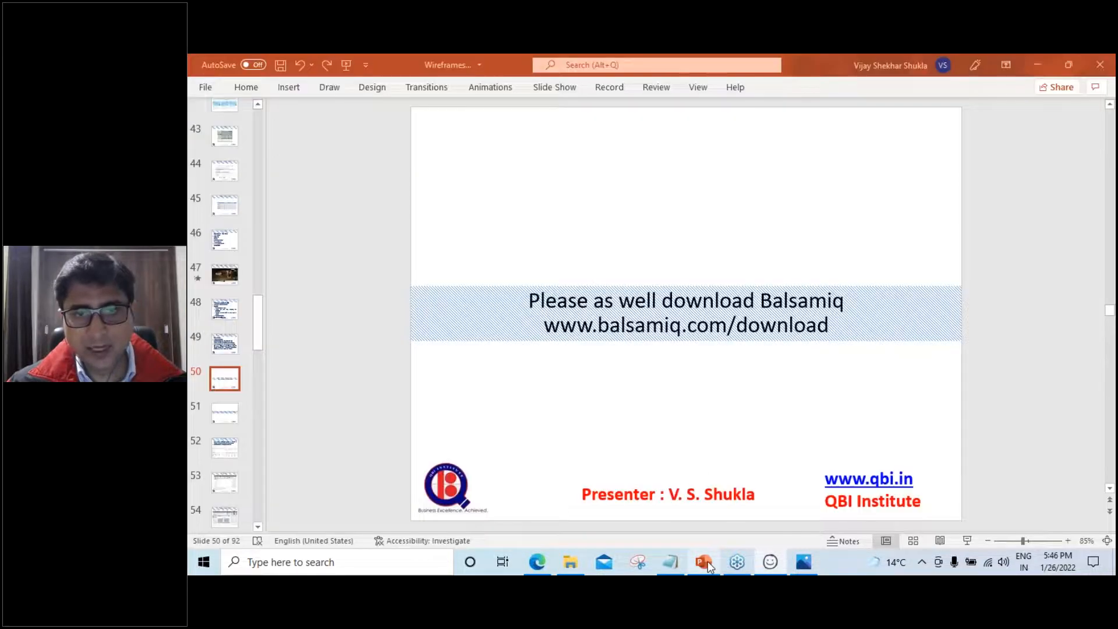
scroll(706, 476, down, 1)
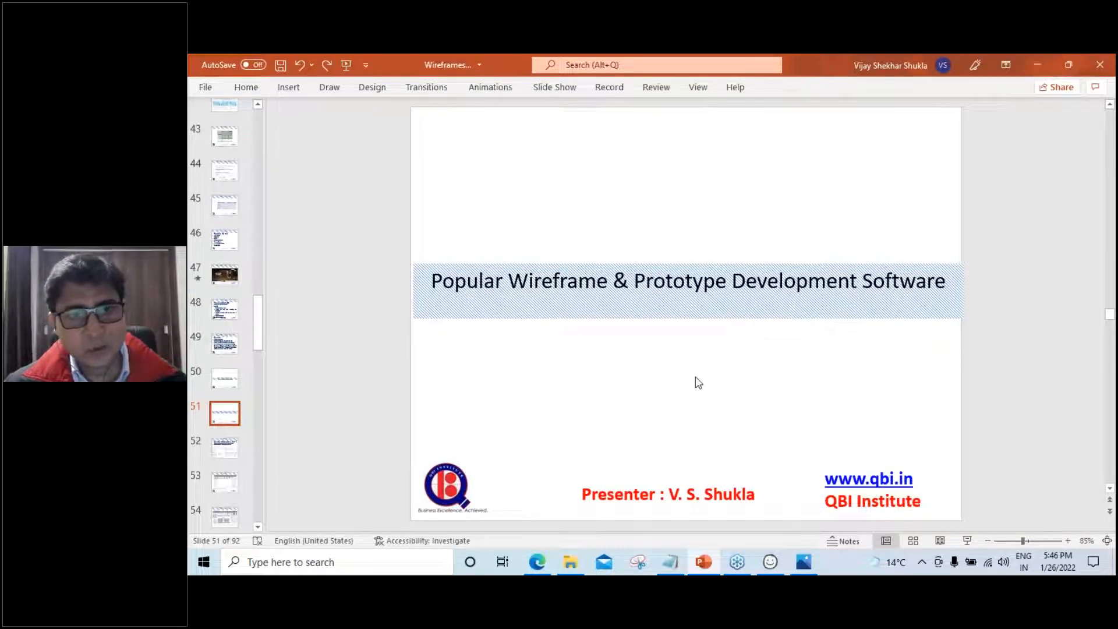
scroll(699, 382, down, 1)
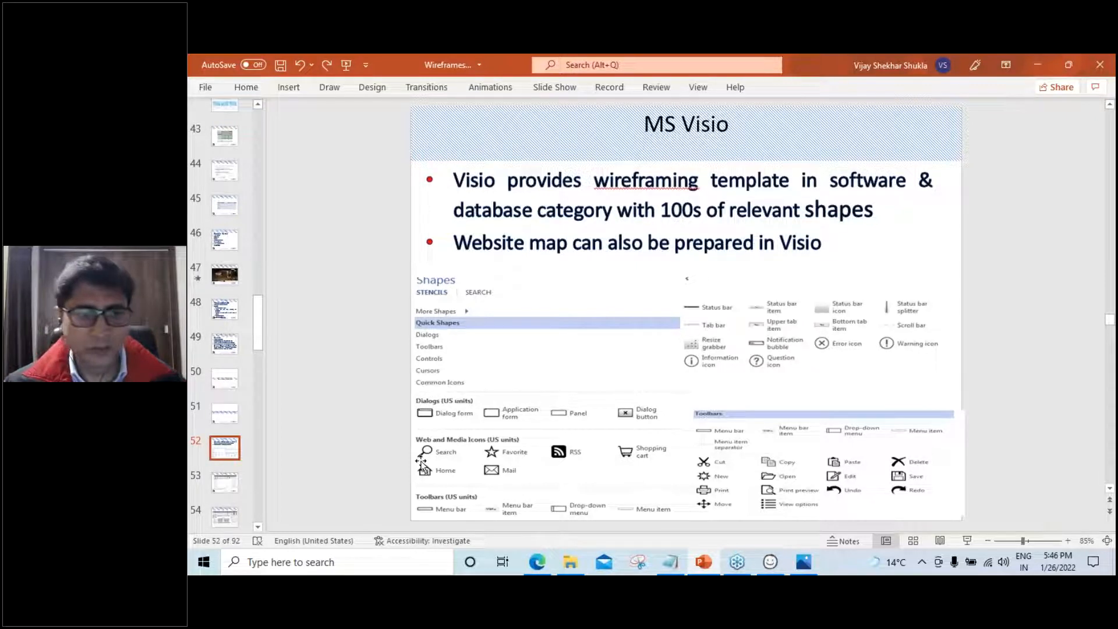
Launch Microsoft Visio from a Start menu search for 'visio'
click(205, 562)
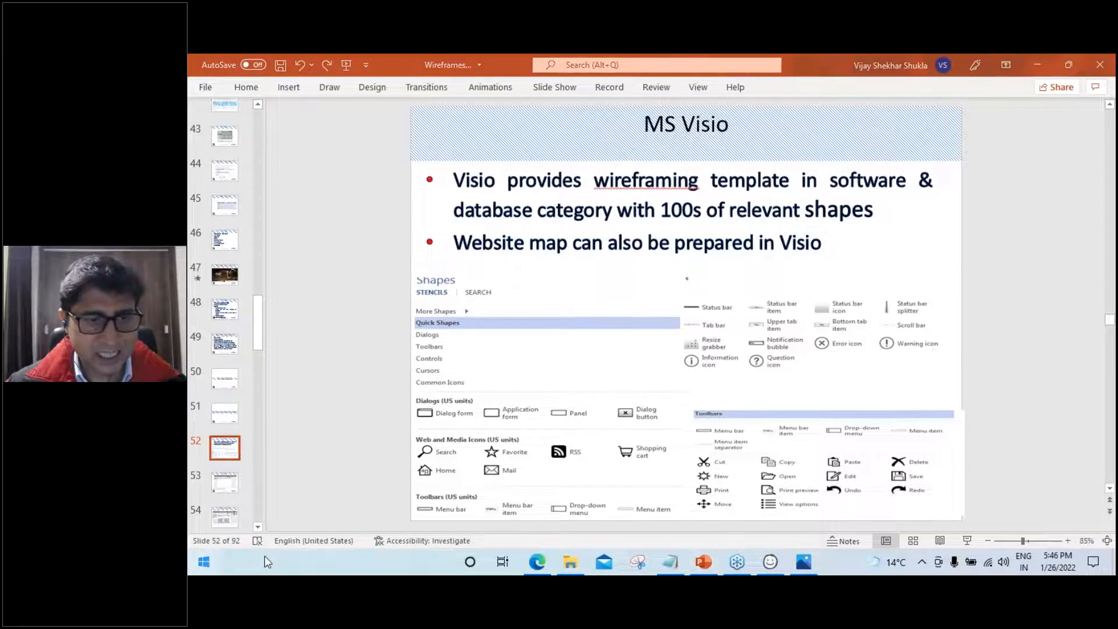
key(Escape)
key(super)
text(visio)
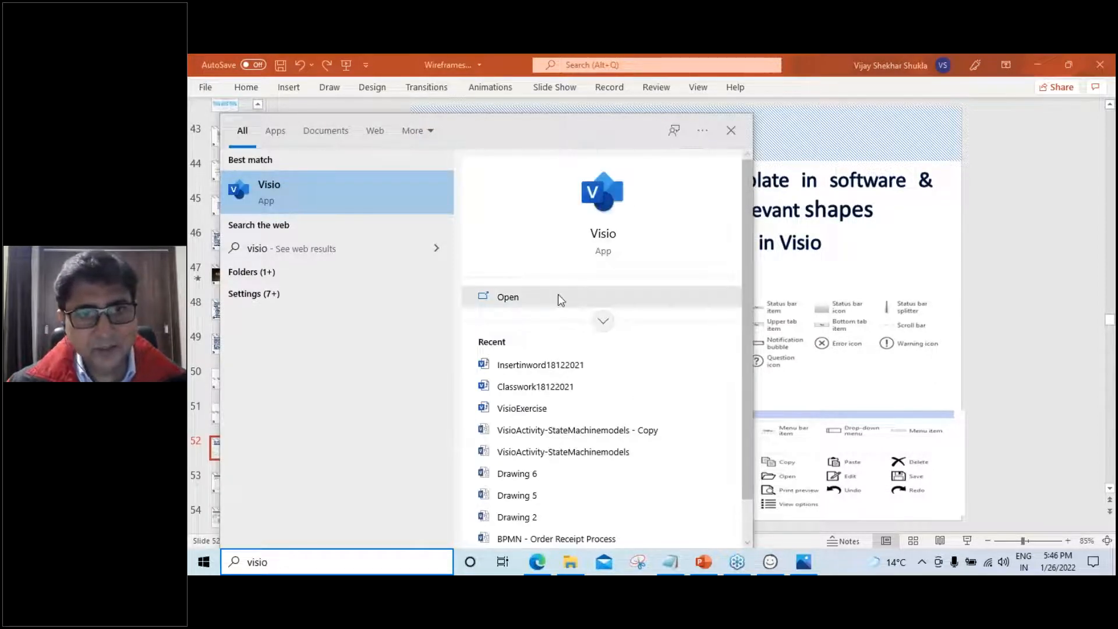
click(519, 303)
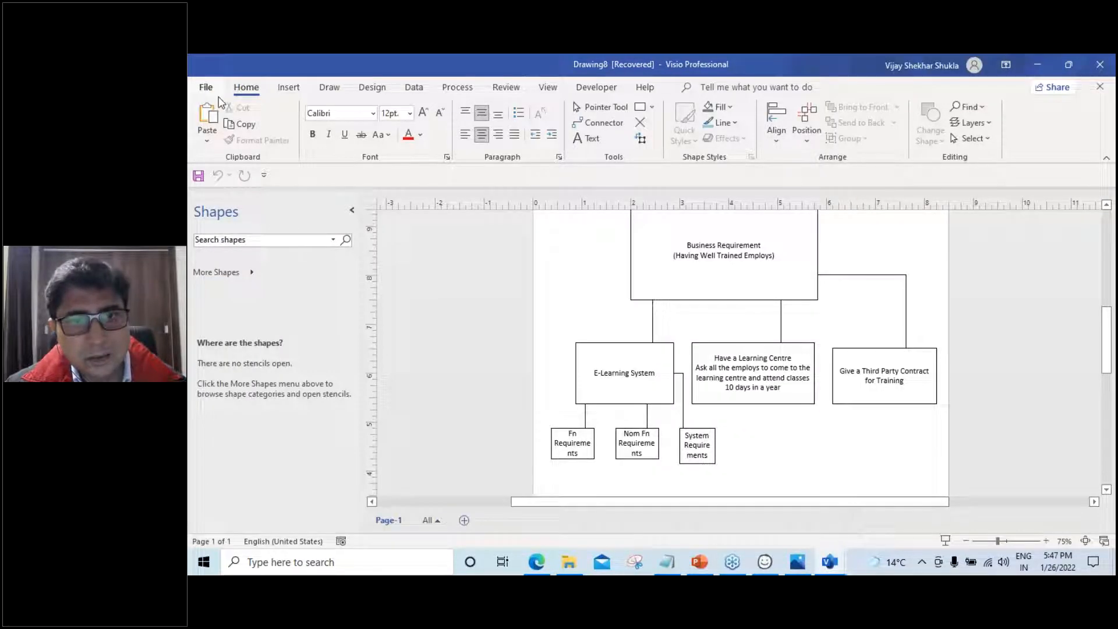
Show Visio's new-drawing templates grouped by category
click(207, 86)
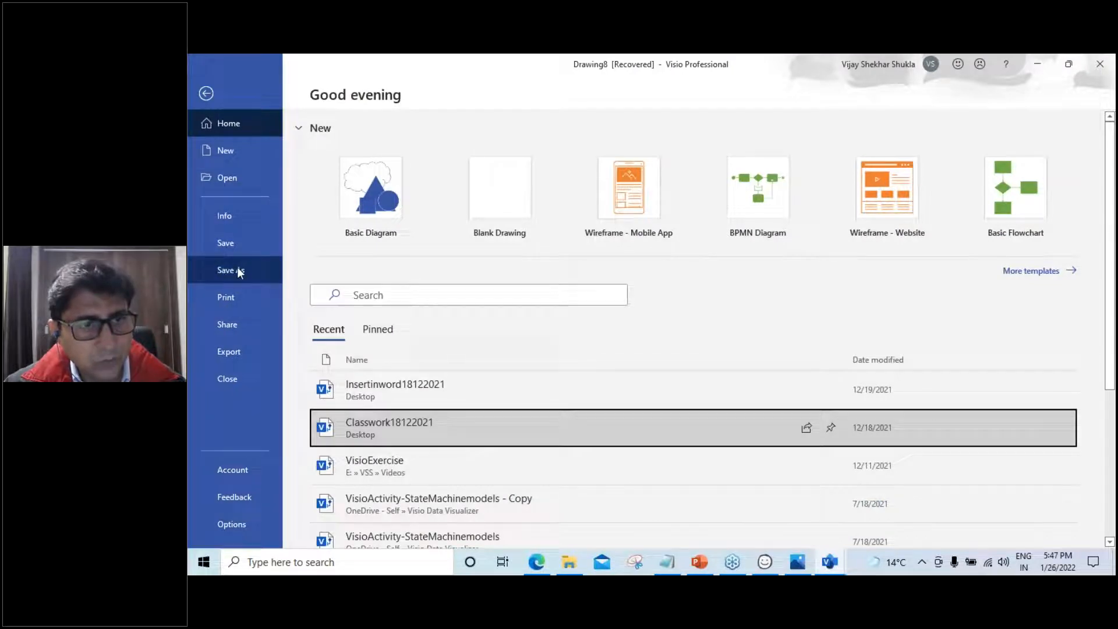
click(225, 154)
scroll(535, 302, down, 2)
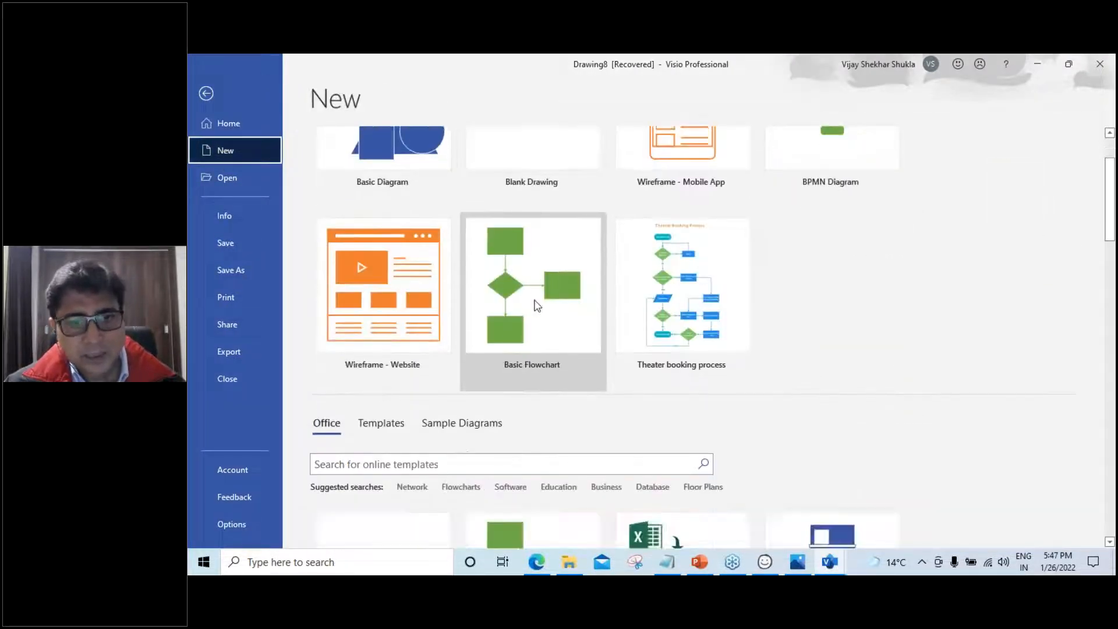
scroll(537, 304, down, 3)
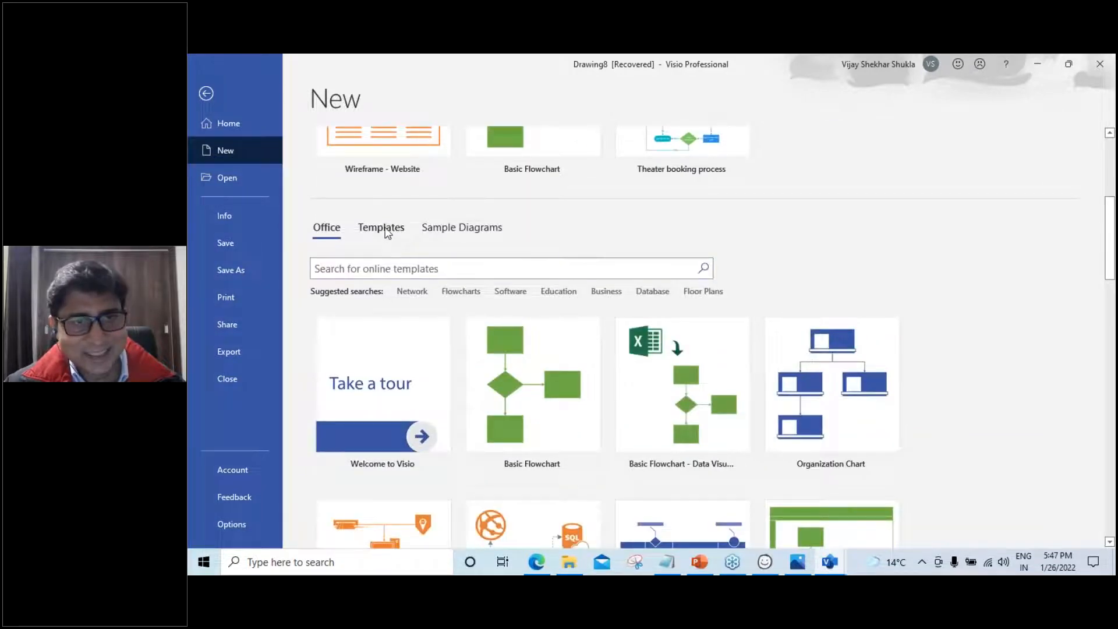
click(382, 227)
scroll(725, 362, down, 3)
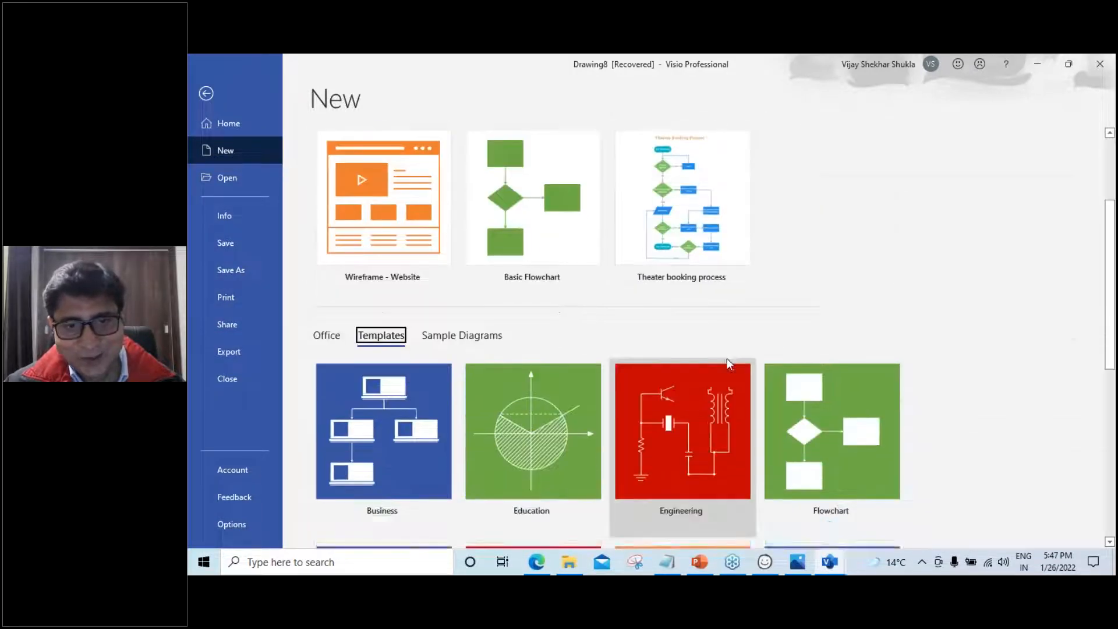
scroll(728, 363, down, 5)
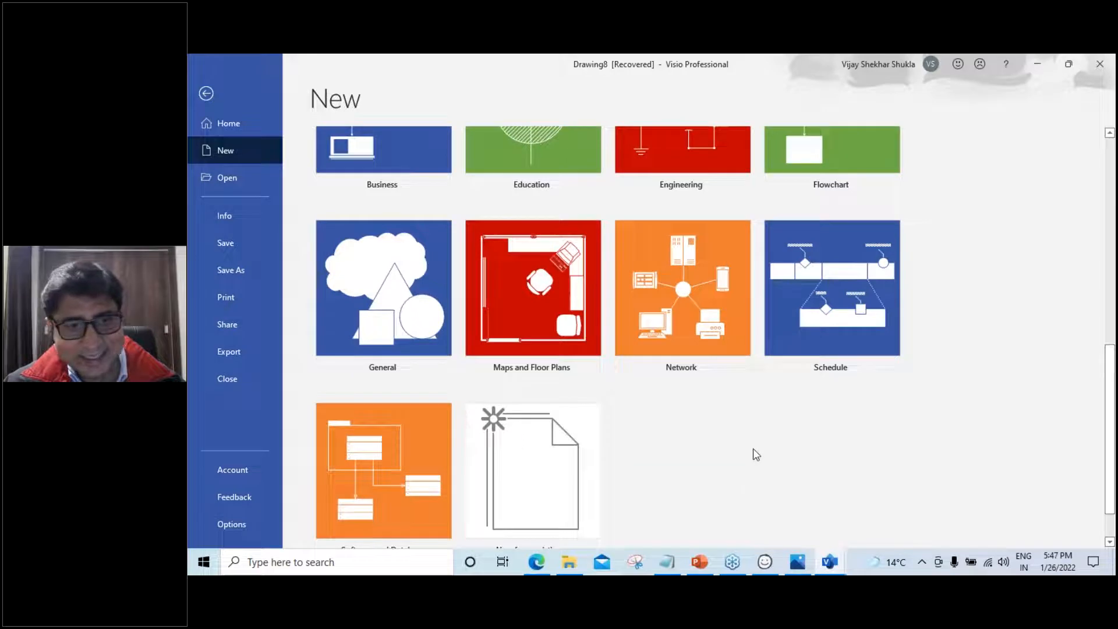
scroll(724, 487, down, 1)
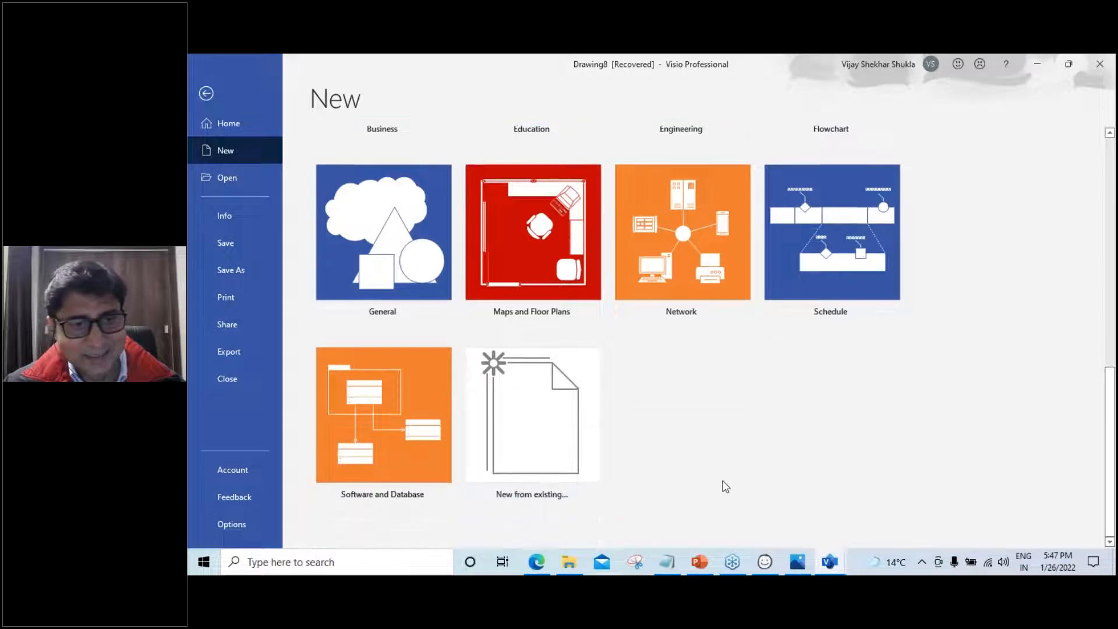
Open the Software and Database category and scroll to the Wireframe templates
click(395, 432)
scroll(809, 439, down, 2)
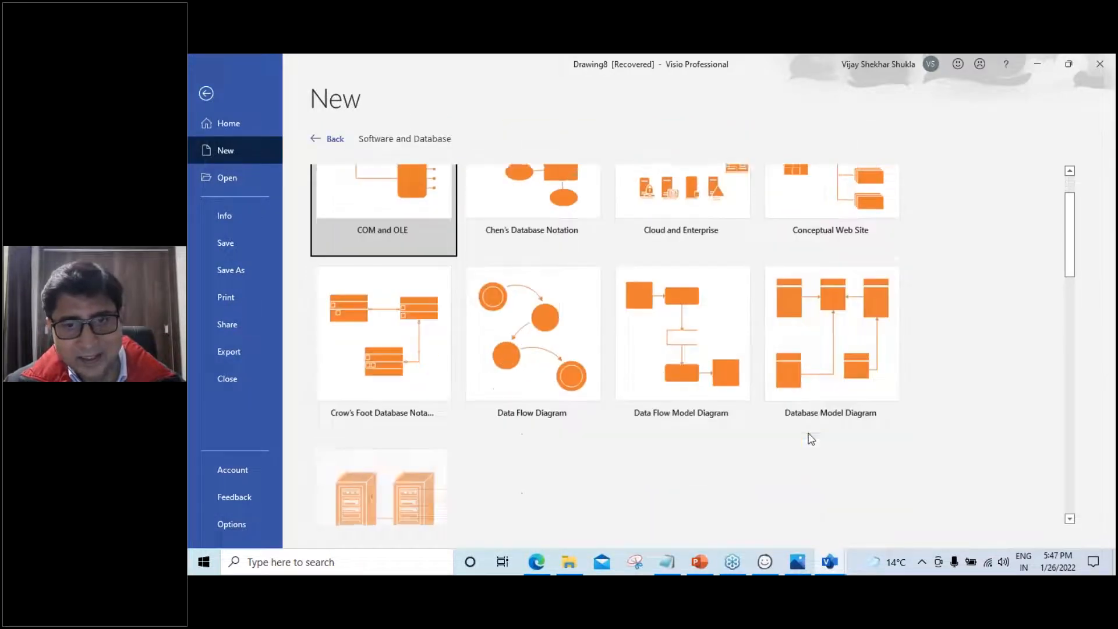
scroll(811, 440, down, 10)
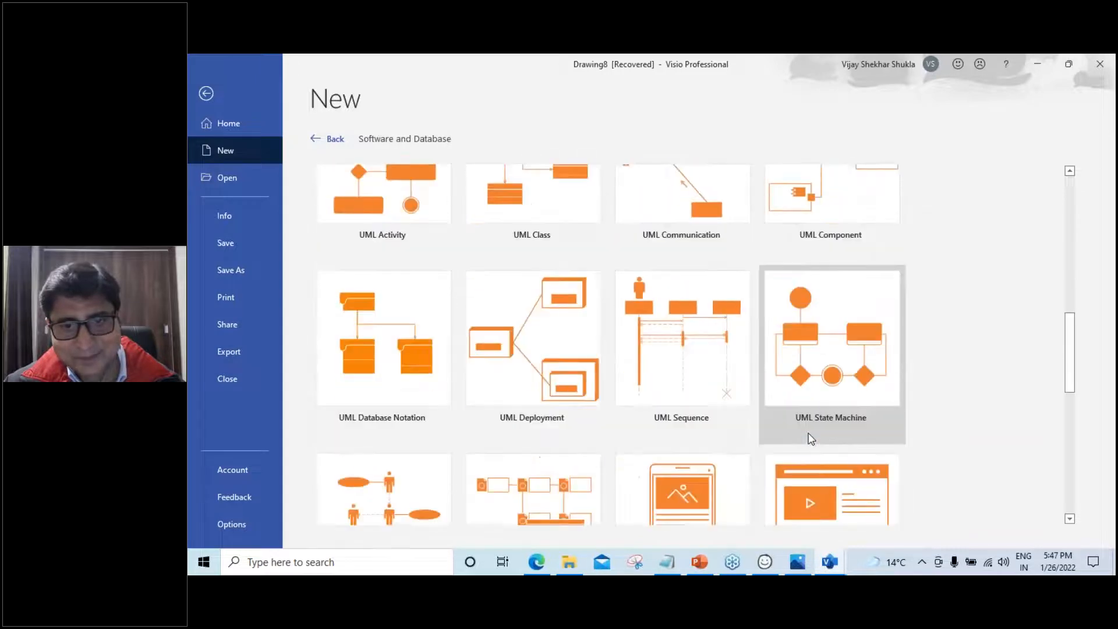
scroll(809, 439, down, 4)
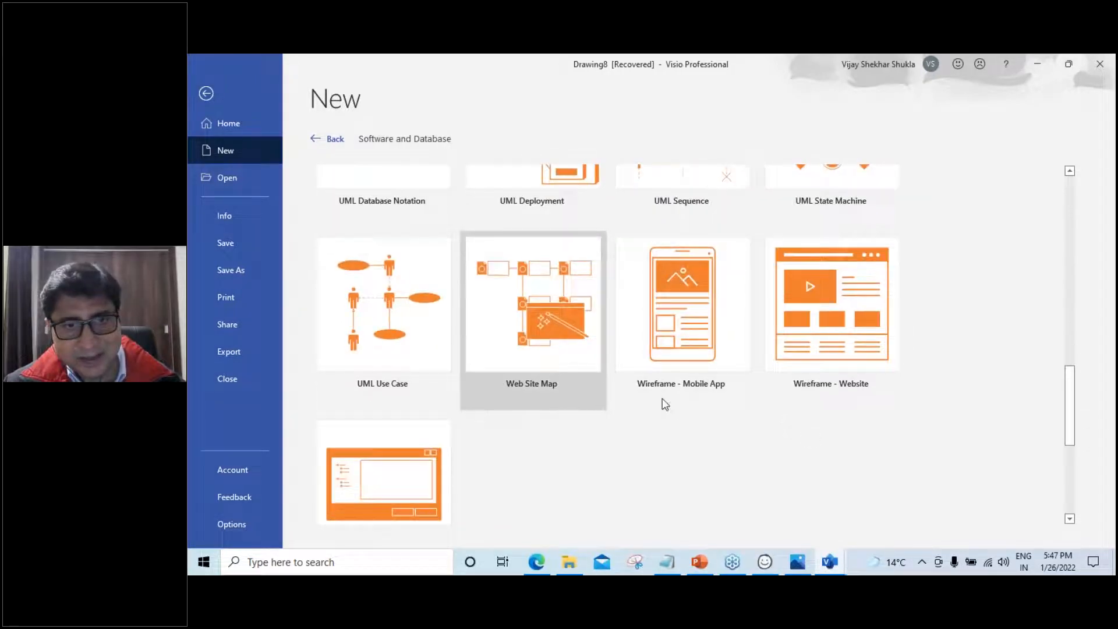
scroll(684, 400, down, 2)
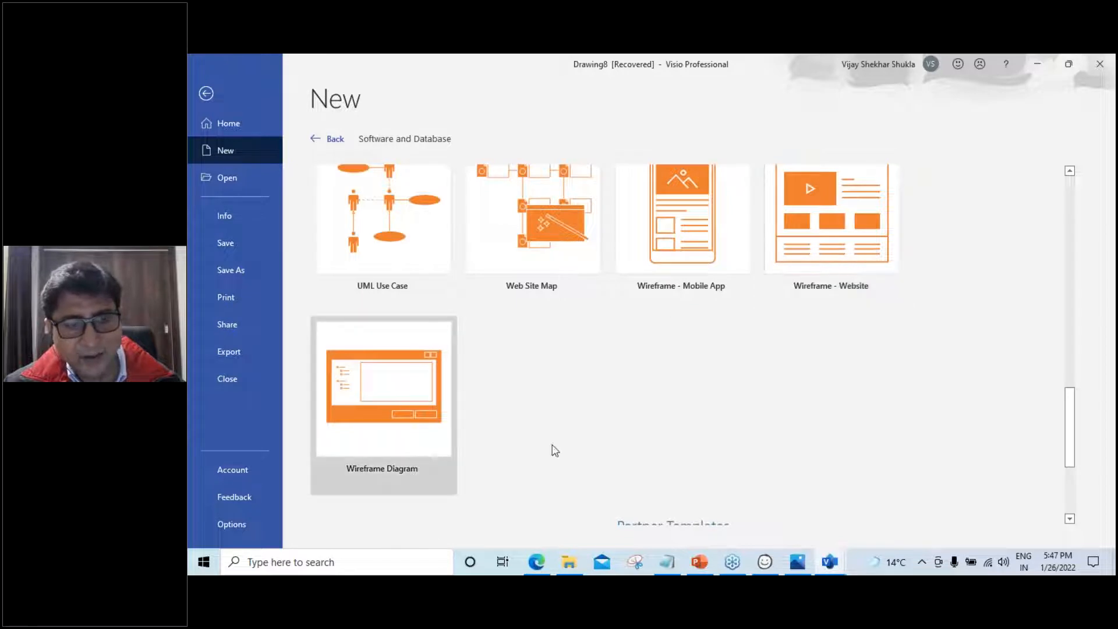
scroll(649, 459, up, 2)
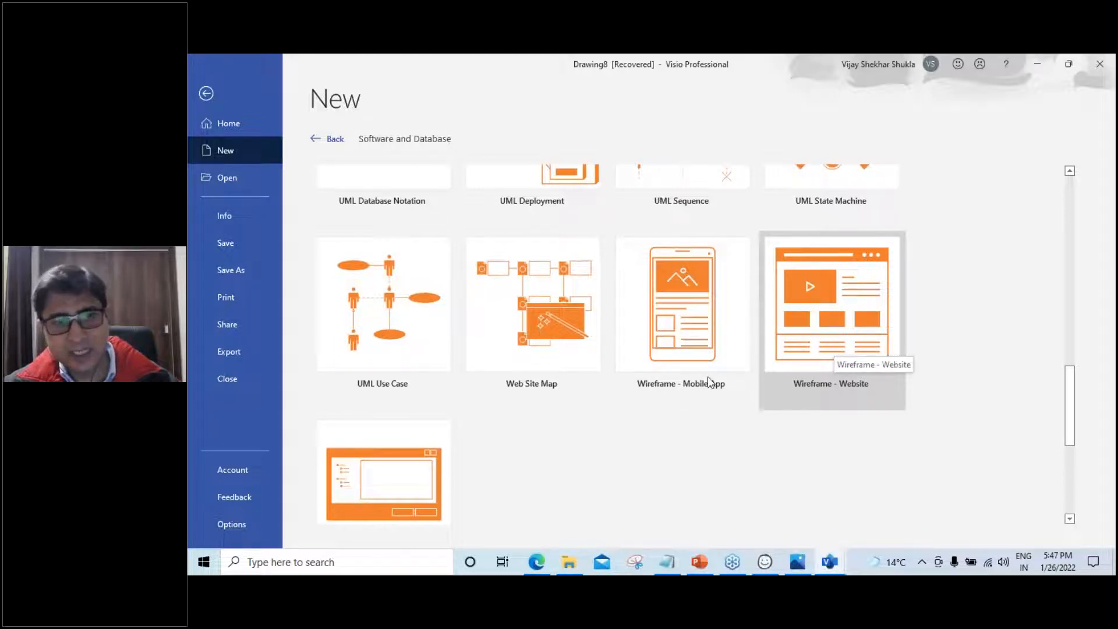
scroll(383, 487, down, 2)
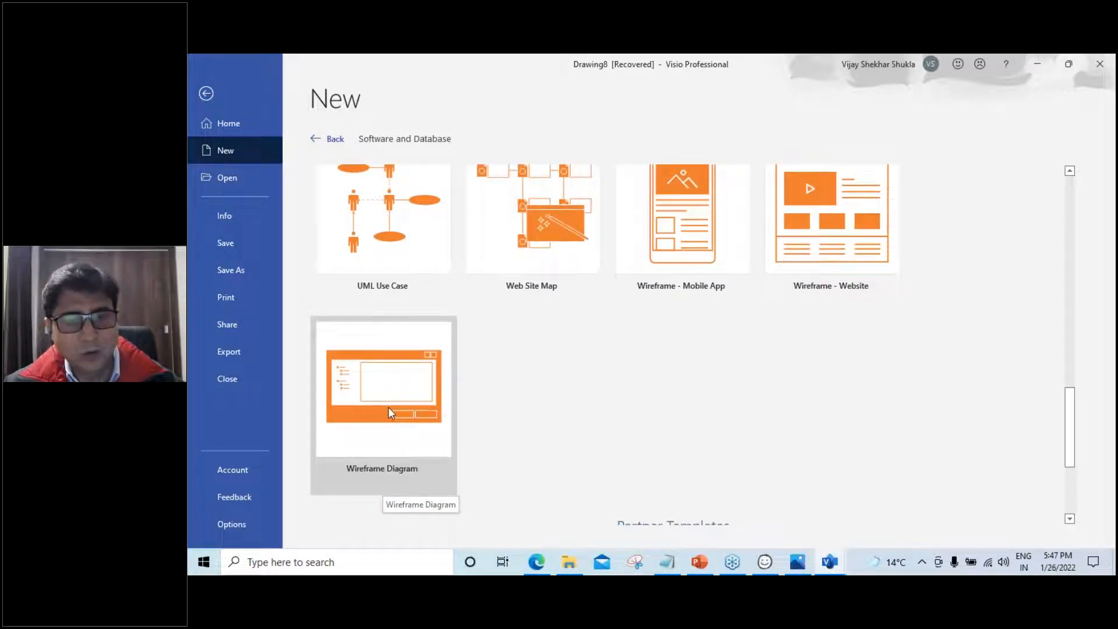
Save and close Drawing8, then close the recovered phone mockup without saving
click(1104, 65)
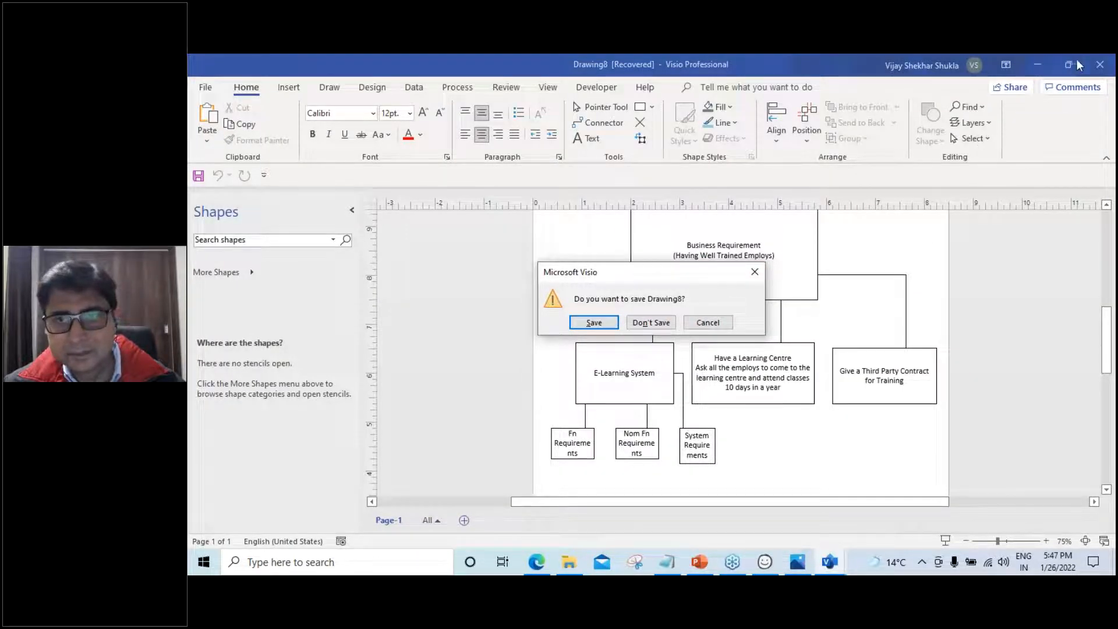
click(703, 324)
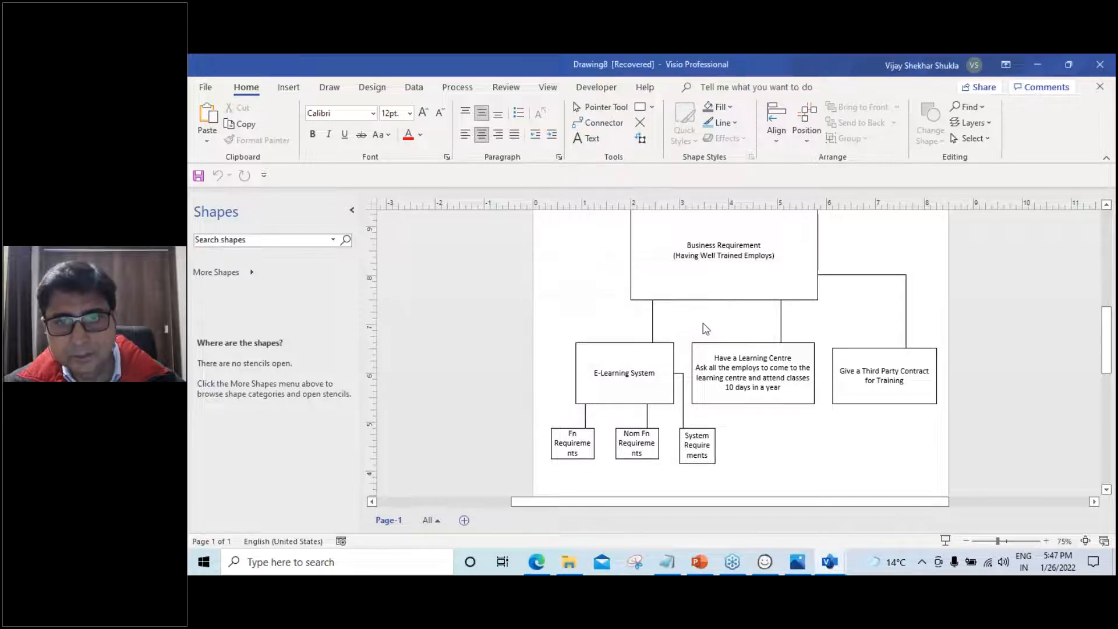
click(1100, 65)
click(604, 325)
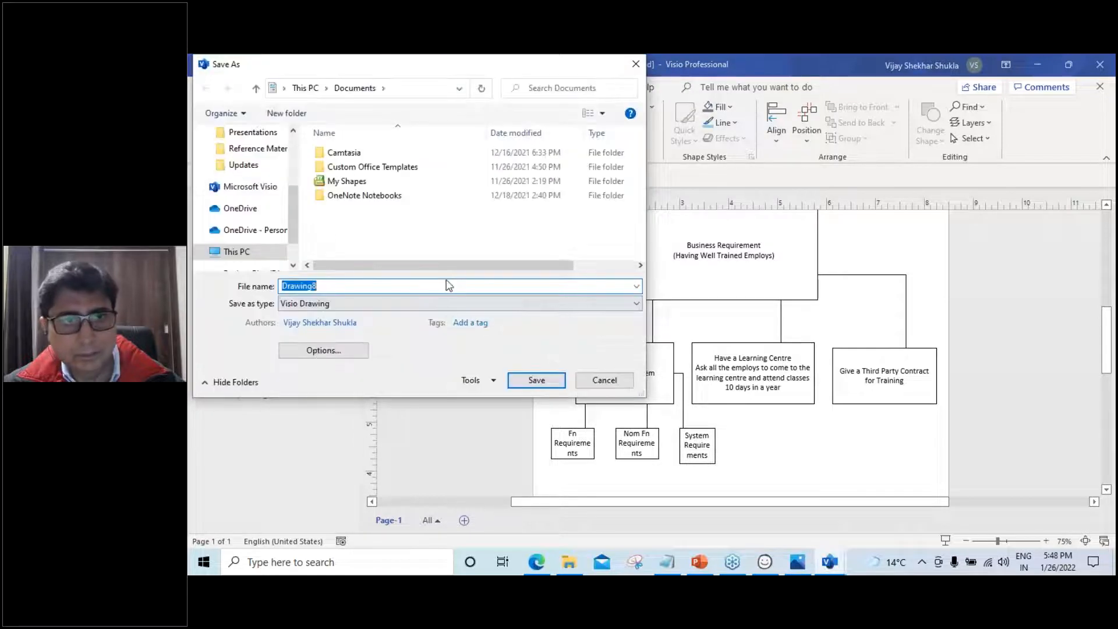
click(532, 382)
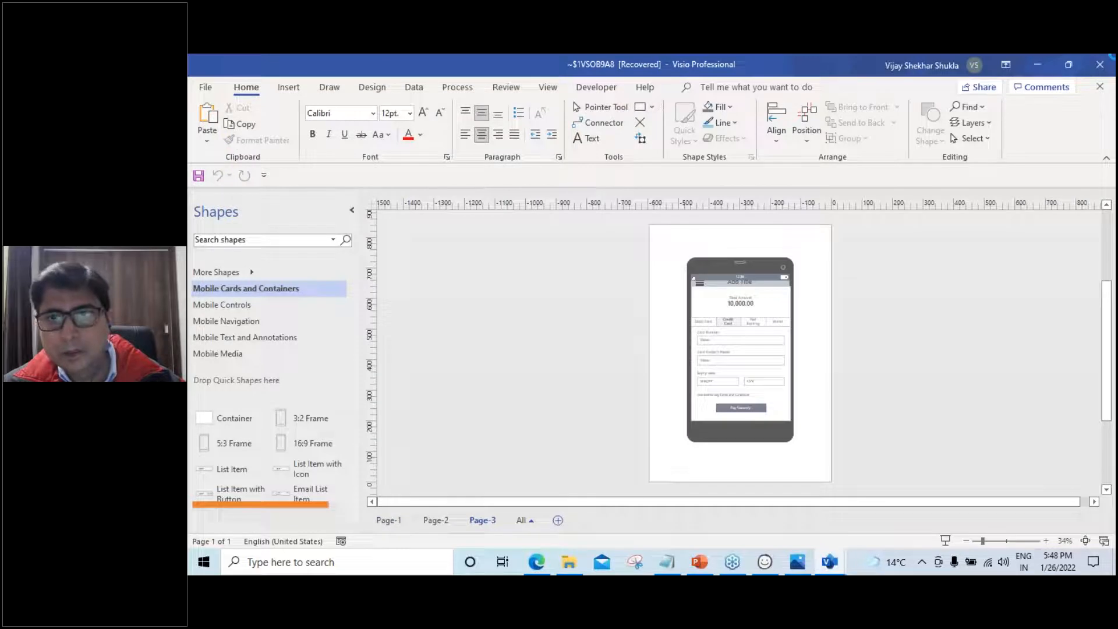
click(648, 324)
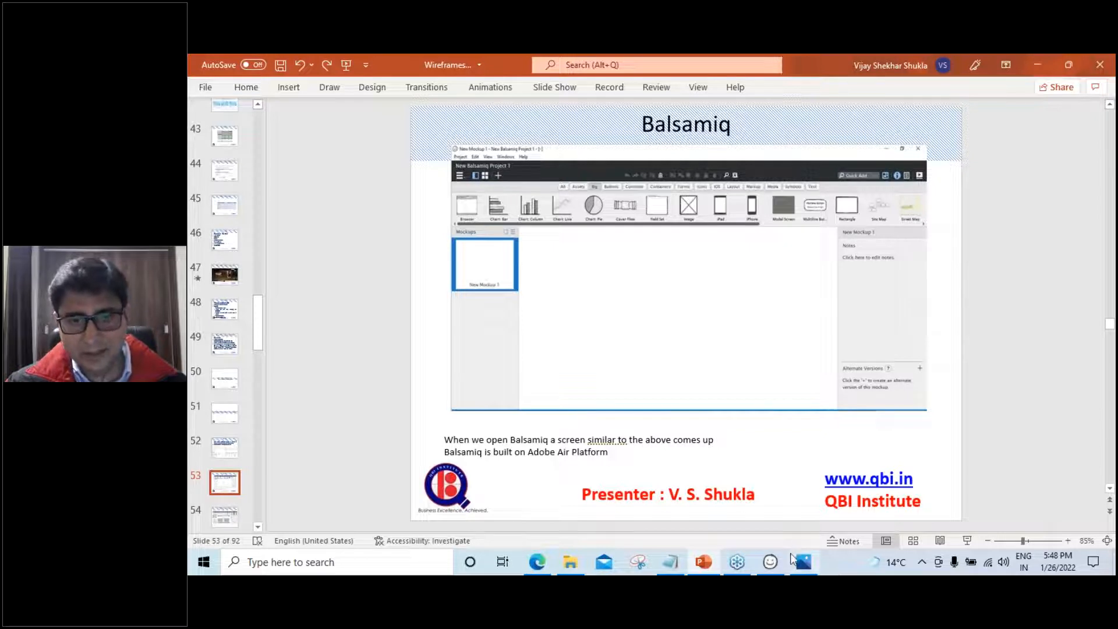
Advance PowerPoint to slide 54 on Balsamiq's interface areas, then return to Balsamiq
drag(771, 561, 732, 568)
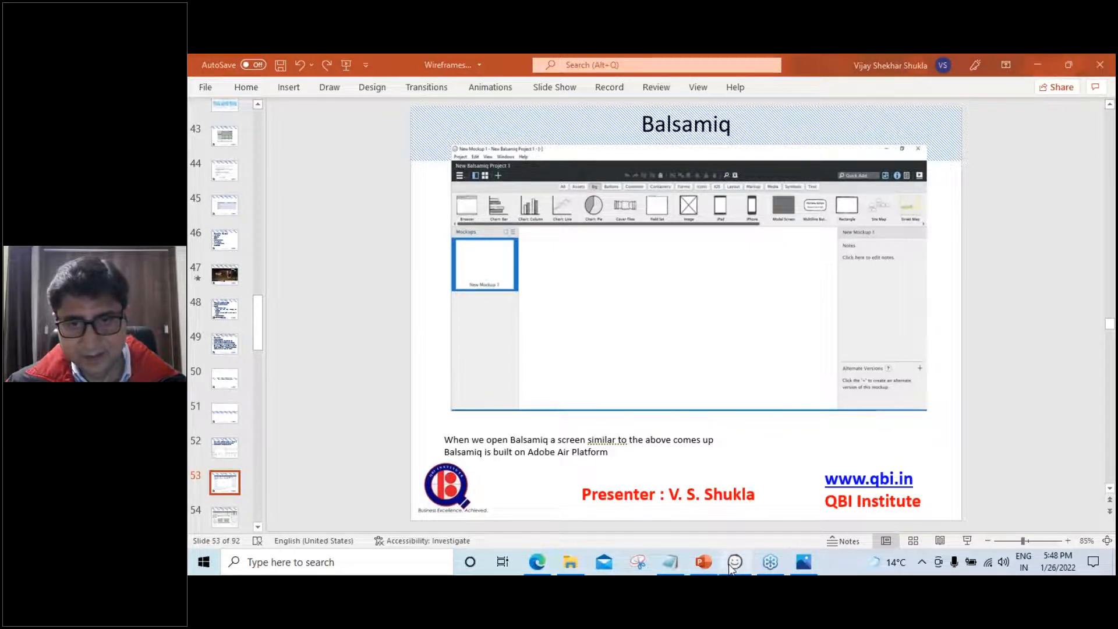
click(736, 564)
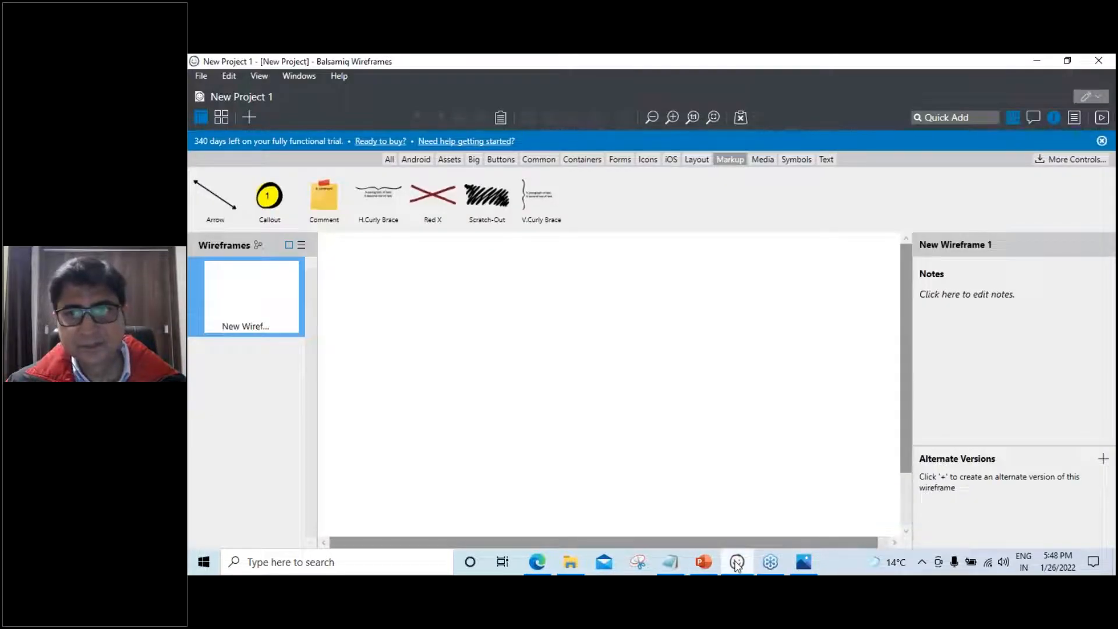
click(705, 563)
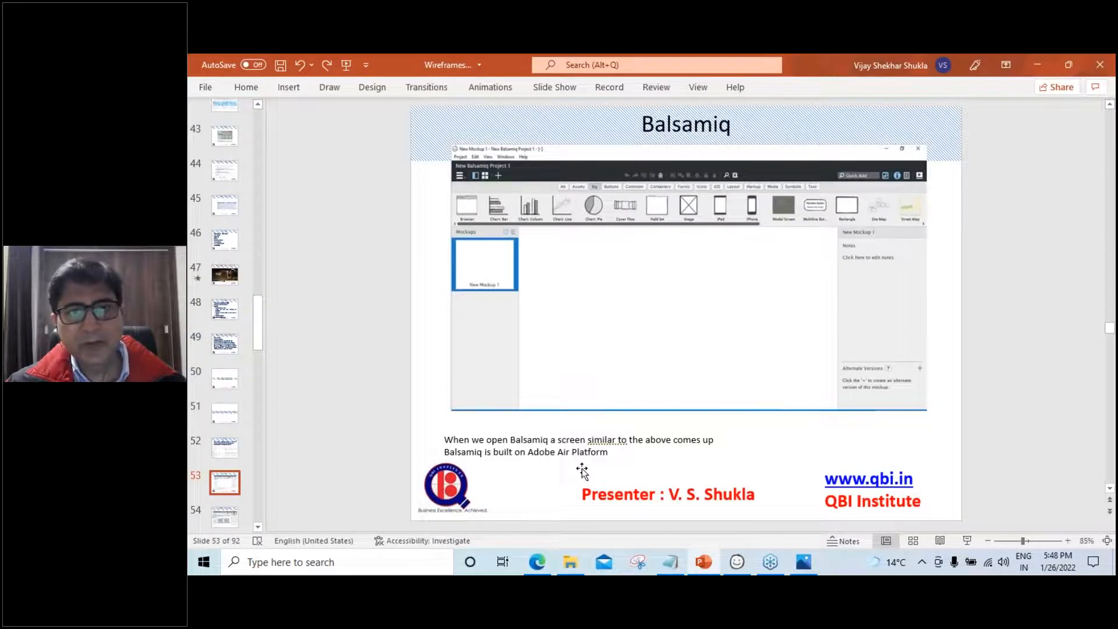
scroll(581, 468, down, 1)
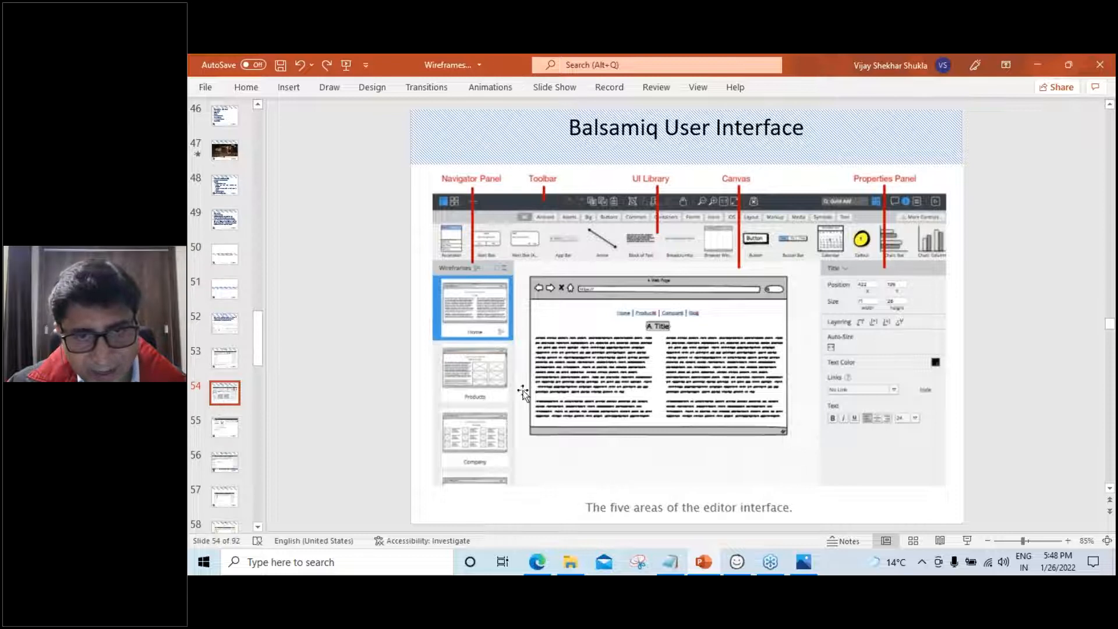
click(737, 562)
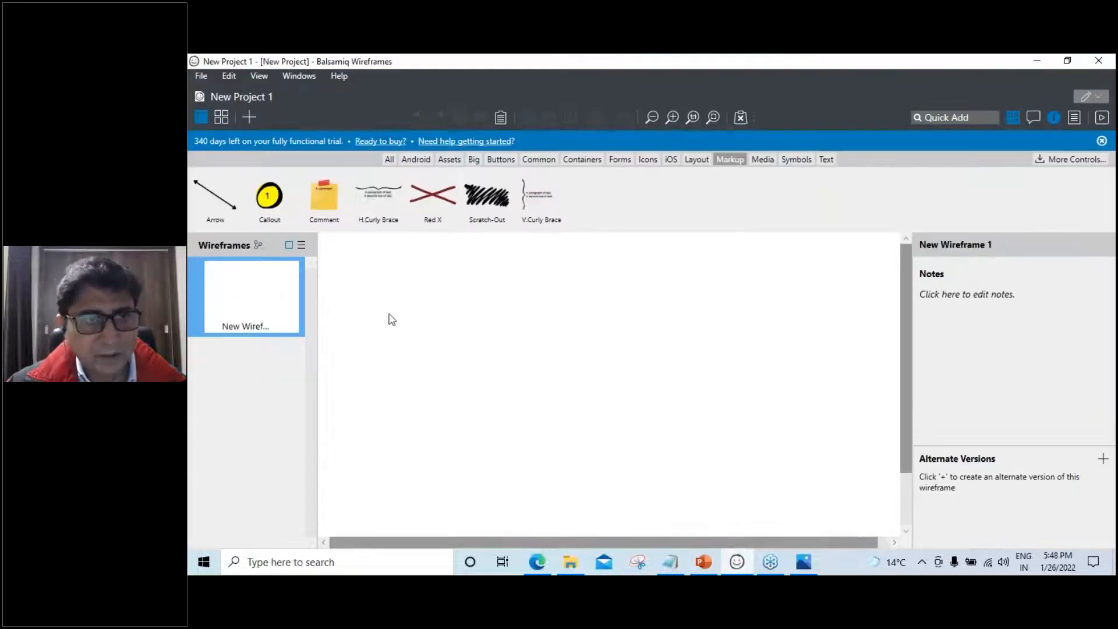
Add an iPhone frame via Quick Add 'iphon', move it toward the canvas centre, then return to the slides
click(416, 160)
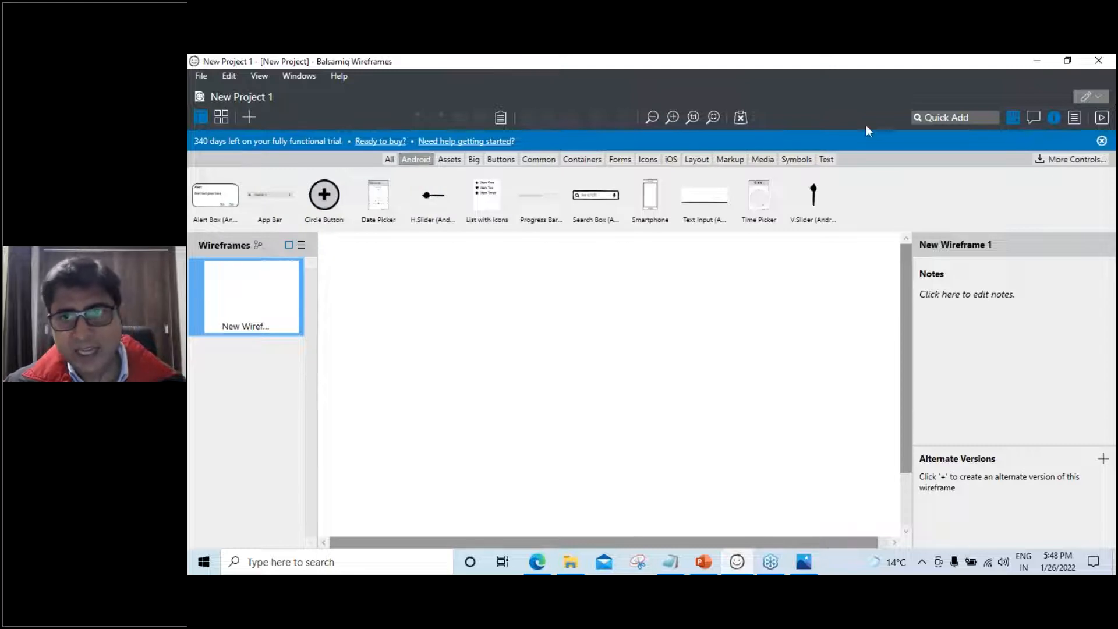
click(933, 118)
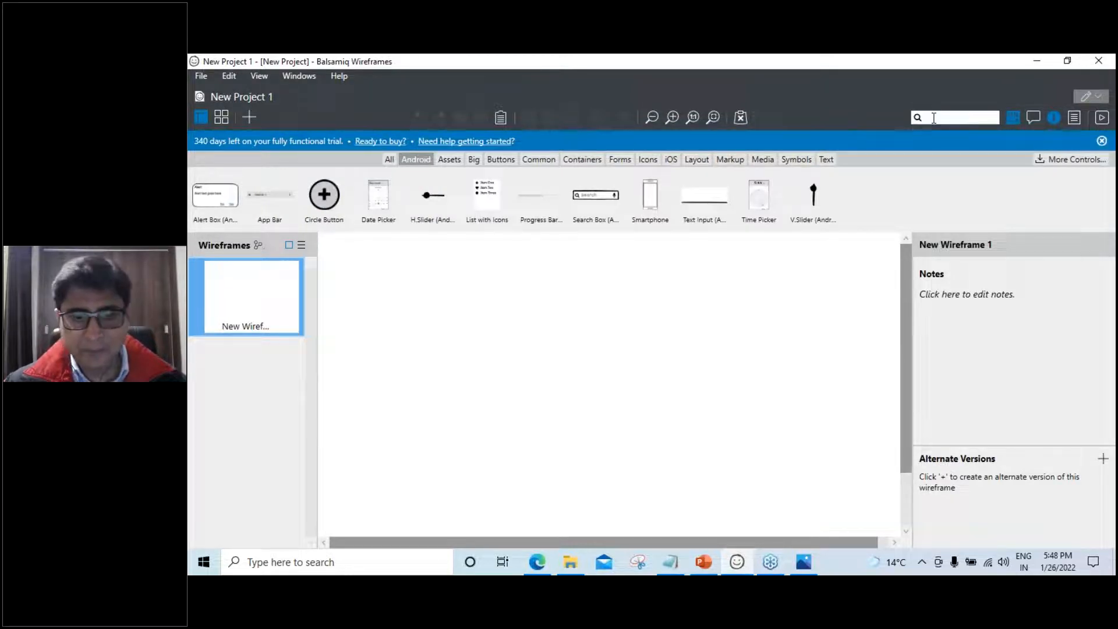
text(iphon)
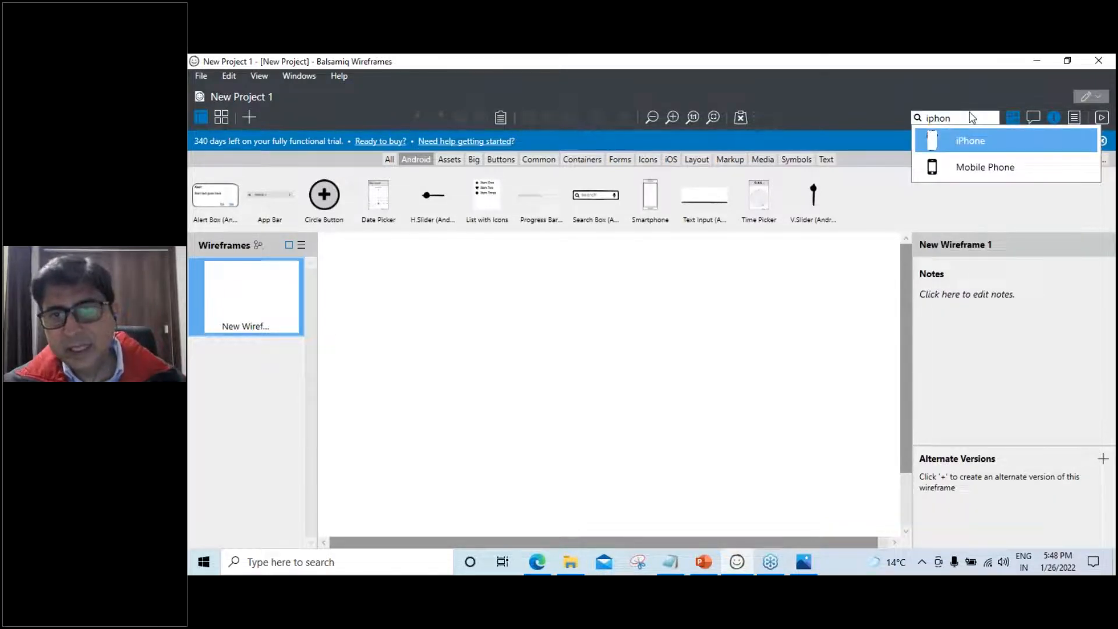
key(Return)
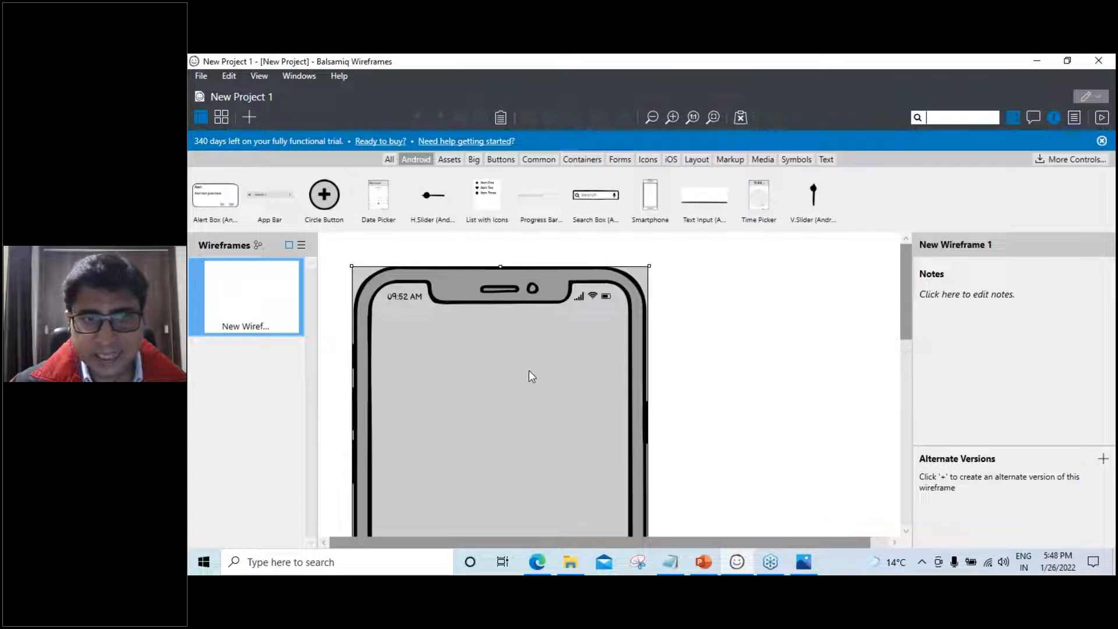
drag(615, 379, 687, 383)
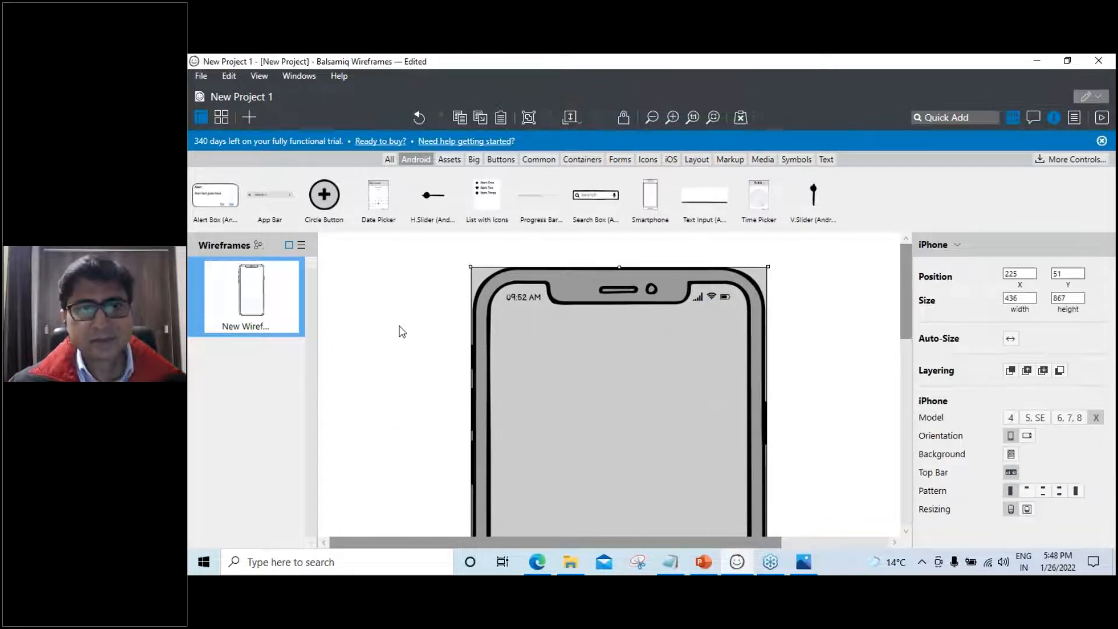
click(706, 562)
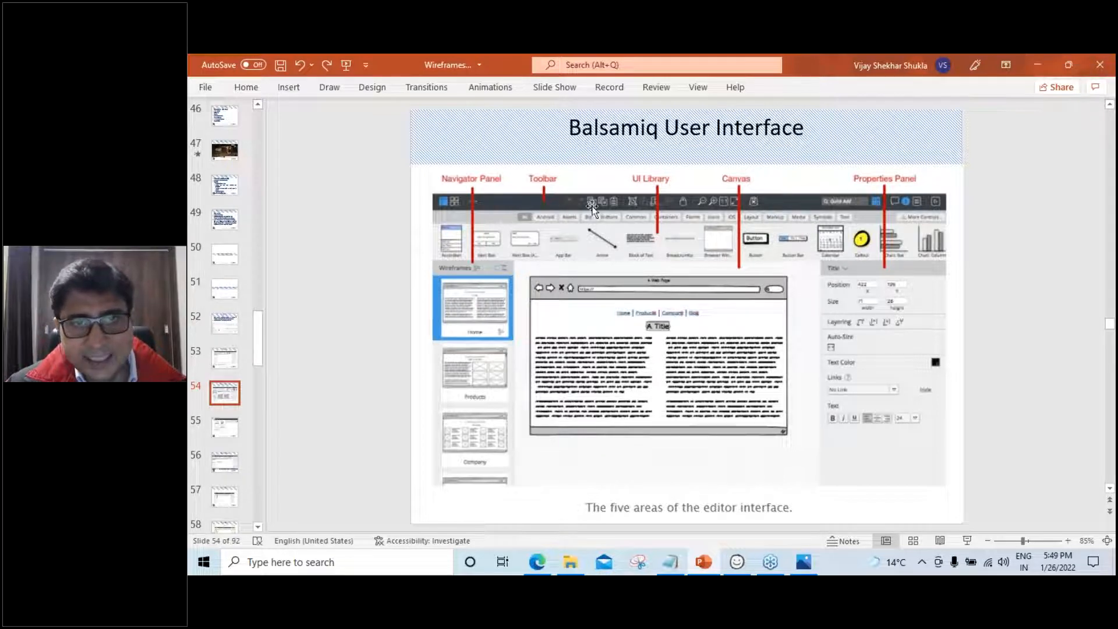
Hide the slide deck, deselect the iPhone frame and focus Quick Add, then briefly revisit the slides
click(1029, 62)
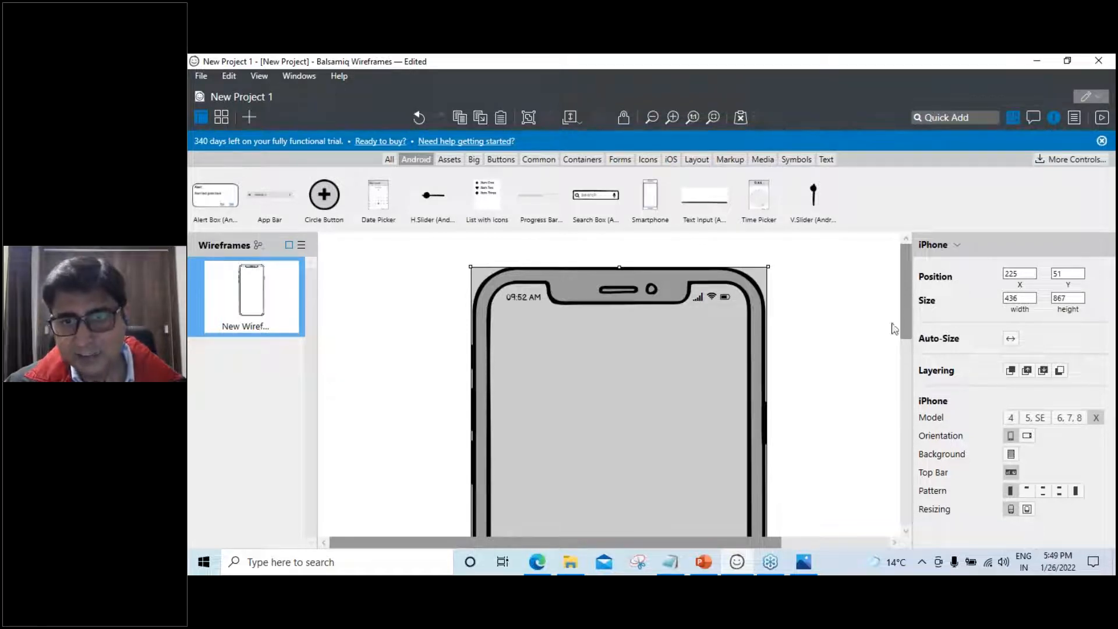
click(844, 430)
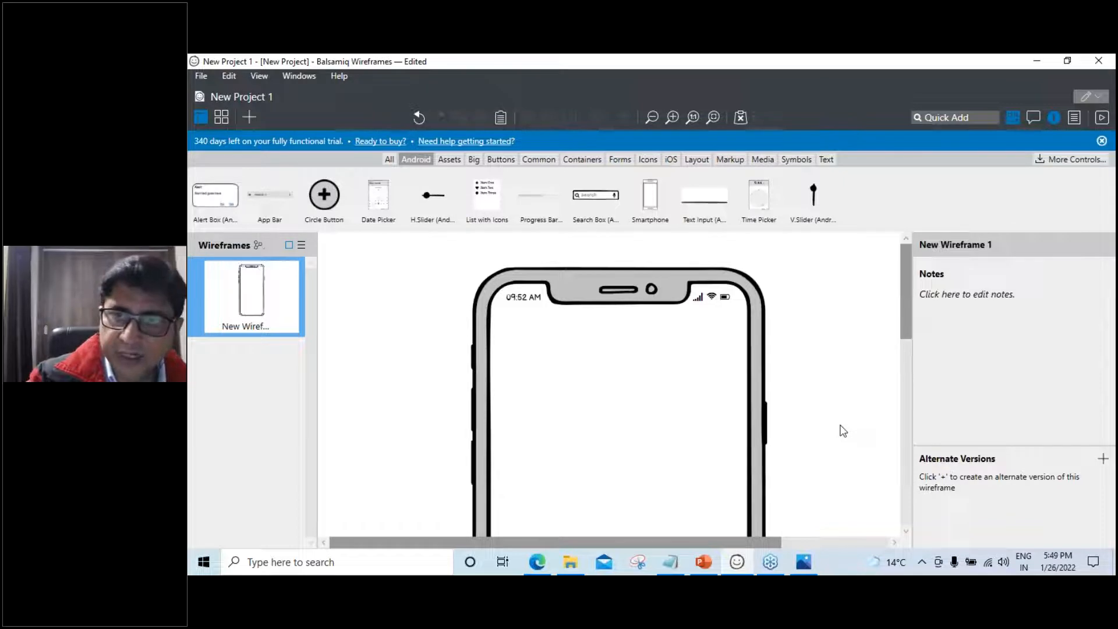
key(ctrl+f)
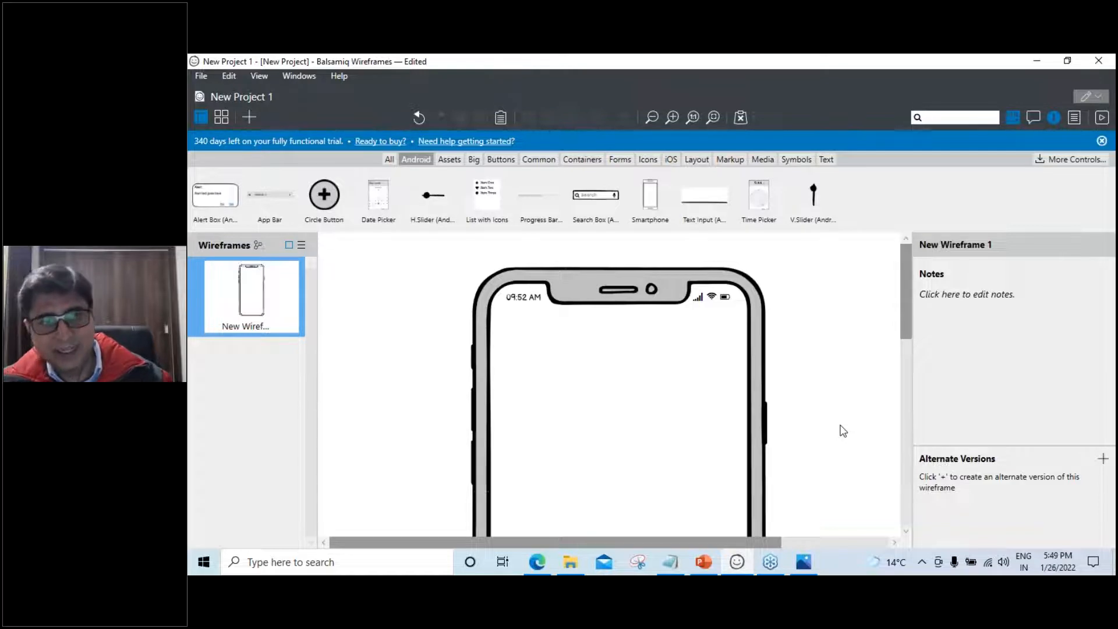
click(704, 562)
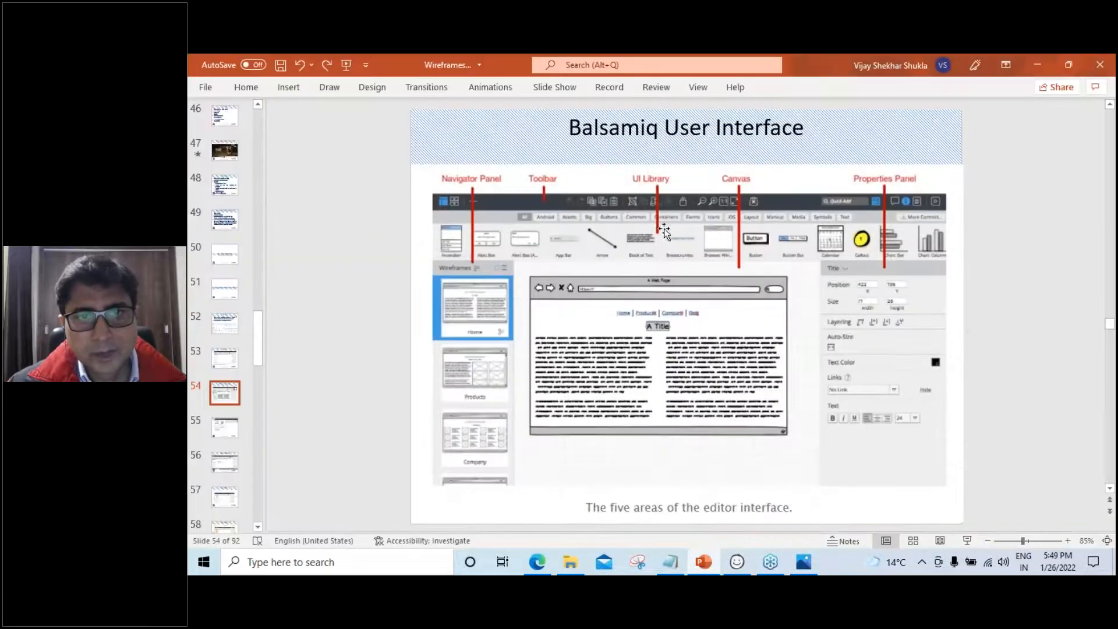
click(1043, 61)
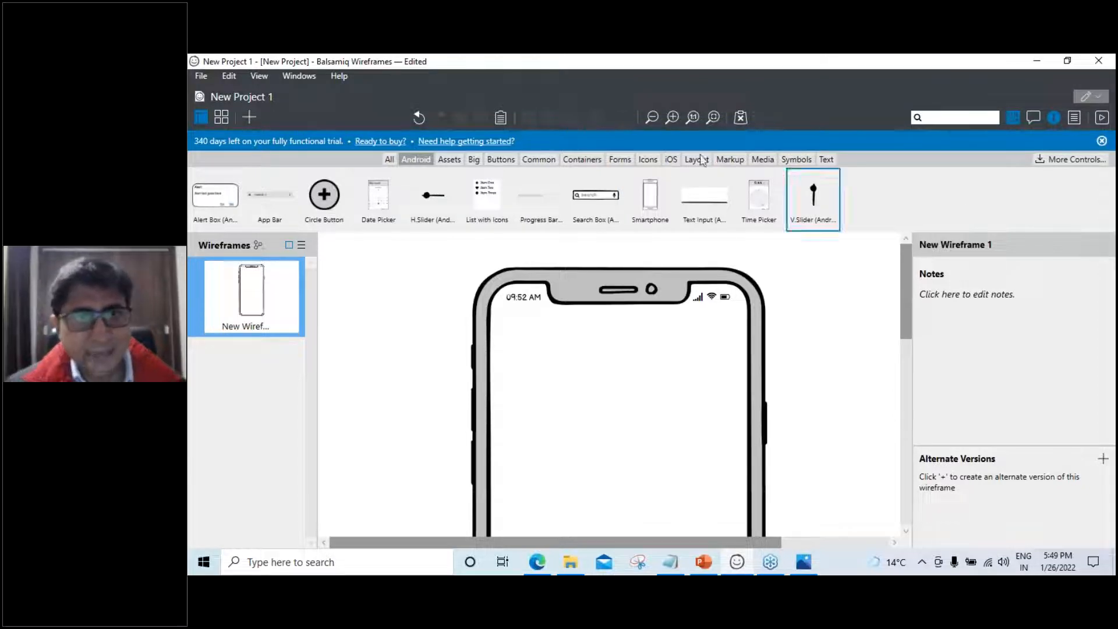
Browse the All and Android library categories, ending on the empty Assets category
click(390, 159)
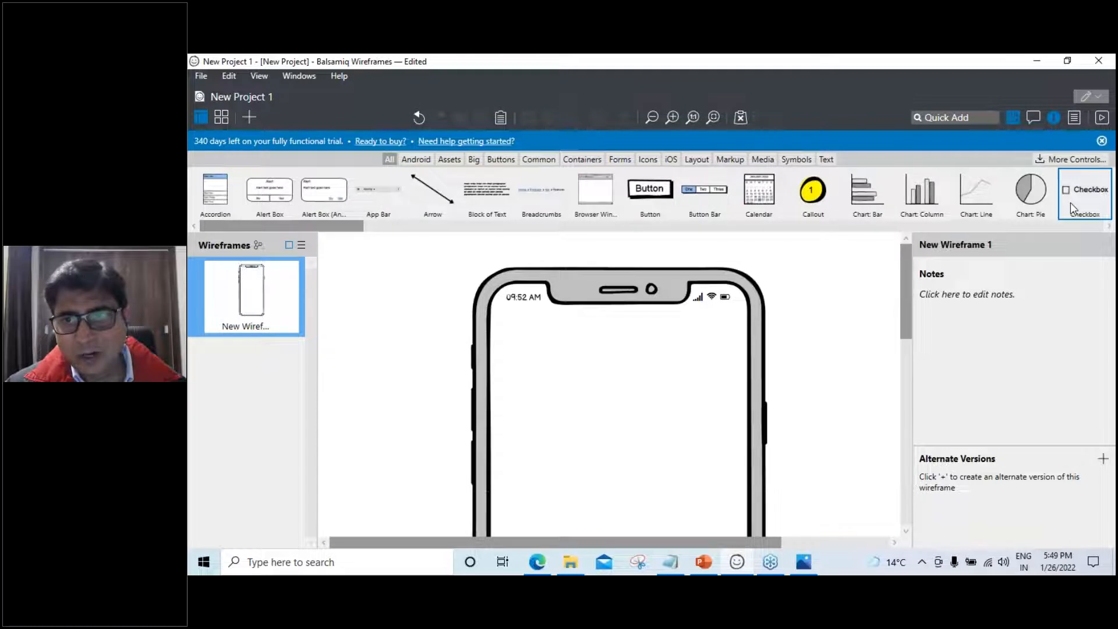
click(420, 164)
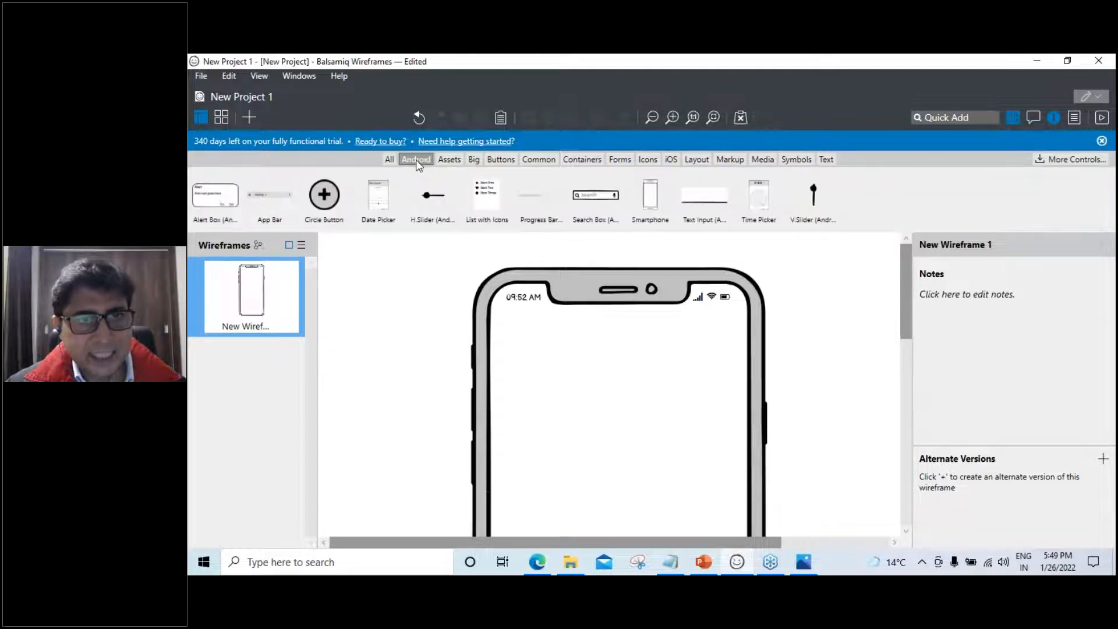
click(450, 160)
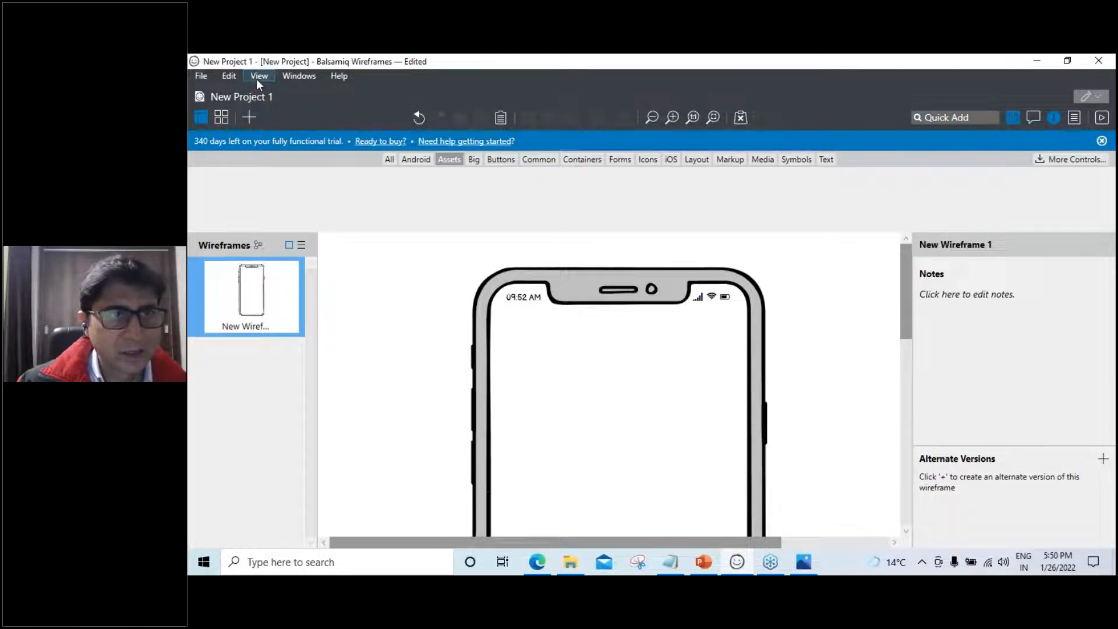
Switch Balsamiq to the project's assets view from the View menu
click(200, 77)
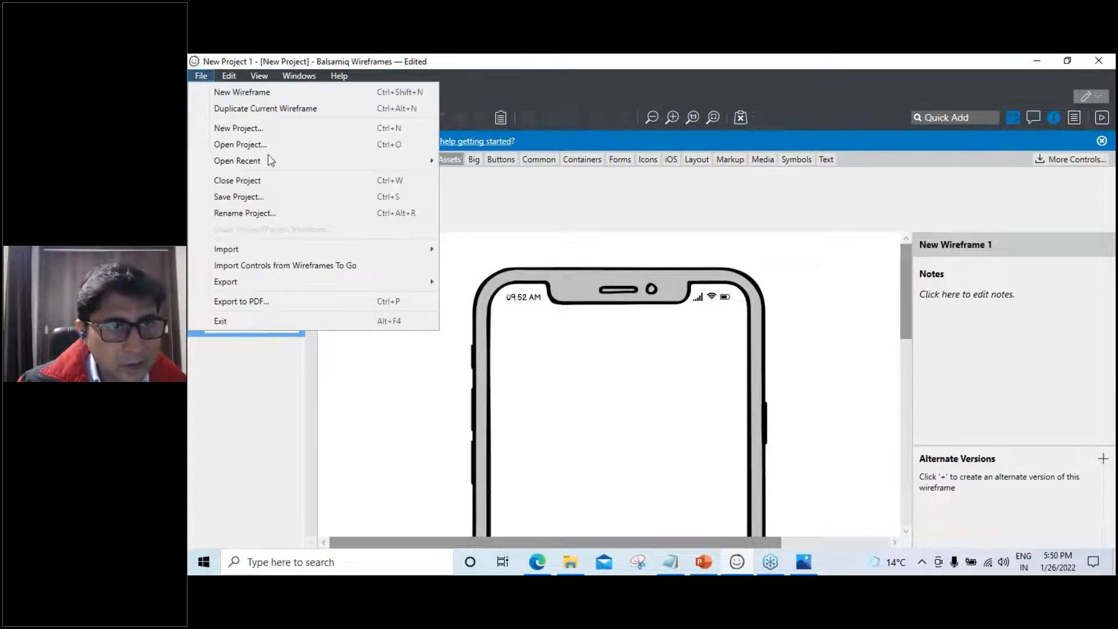
key(Escape)
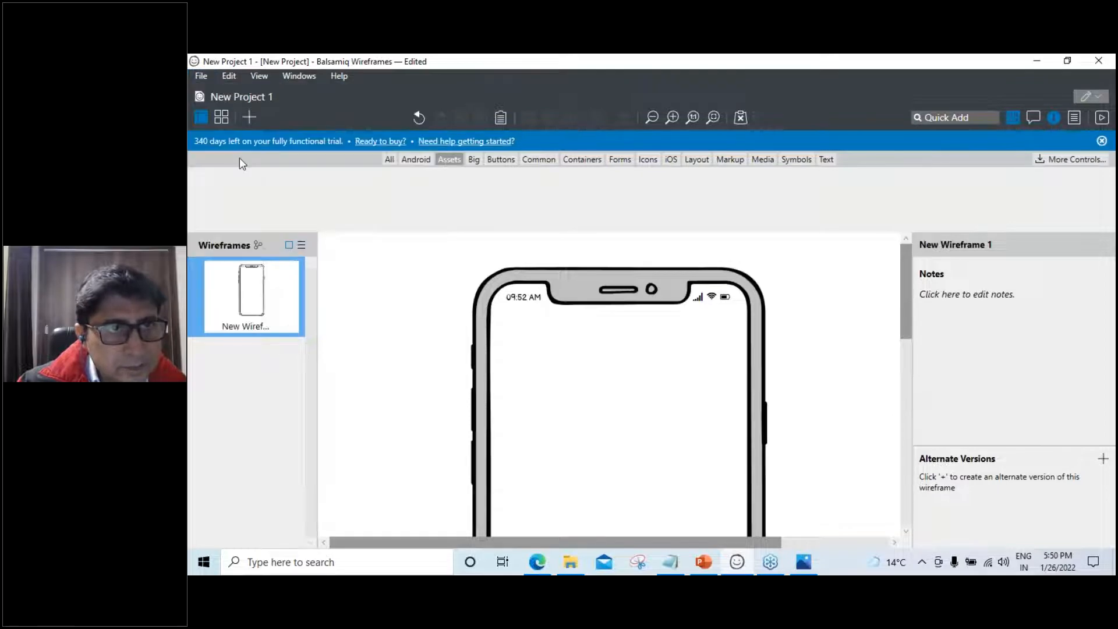
click(265, 78)
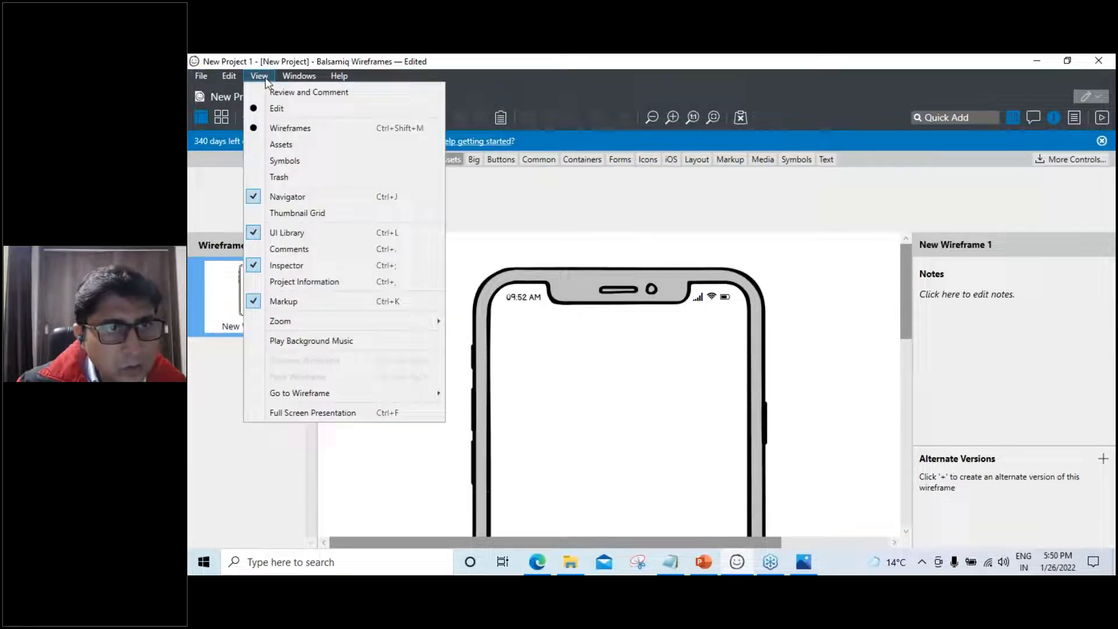
click(284, 146)
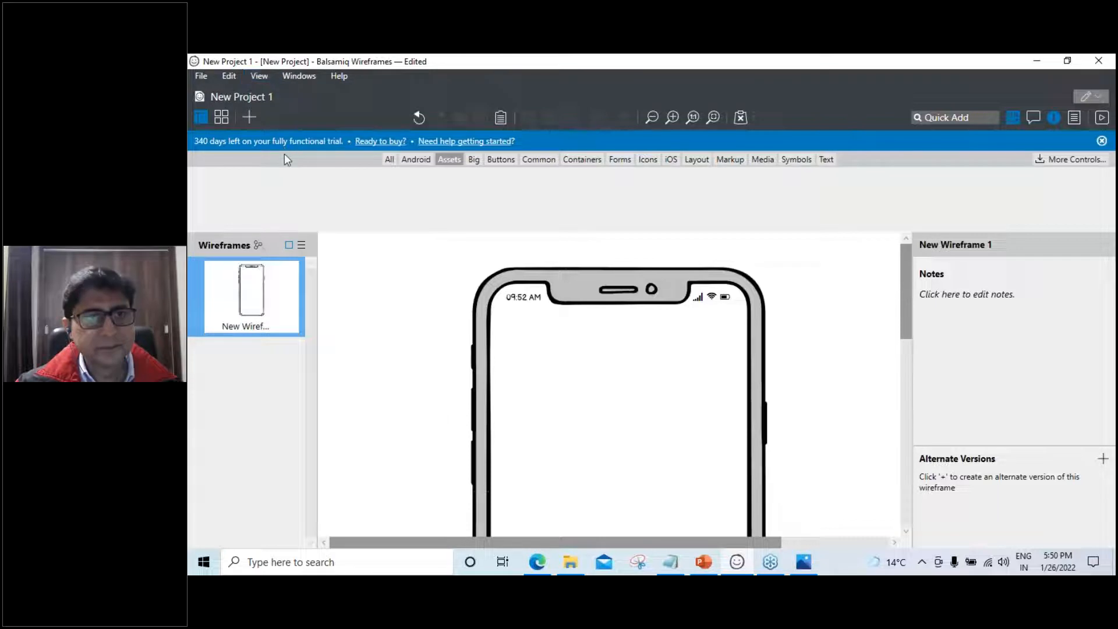
Import Picture1 from the Desktop's Updates folder as a project asset and return to the wireframe
click(248, 117)
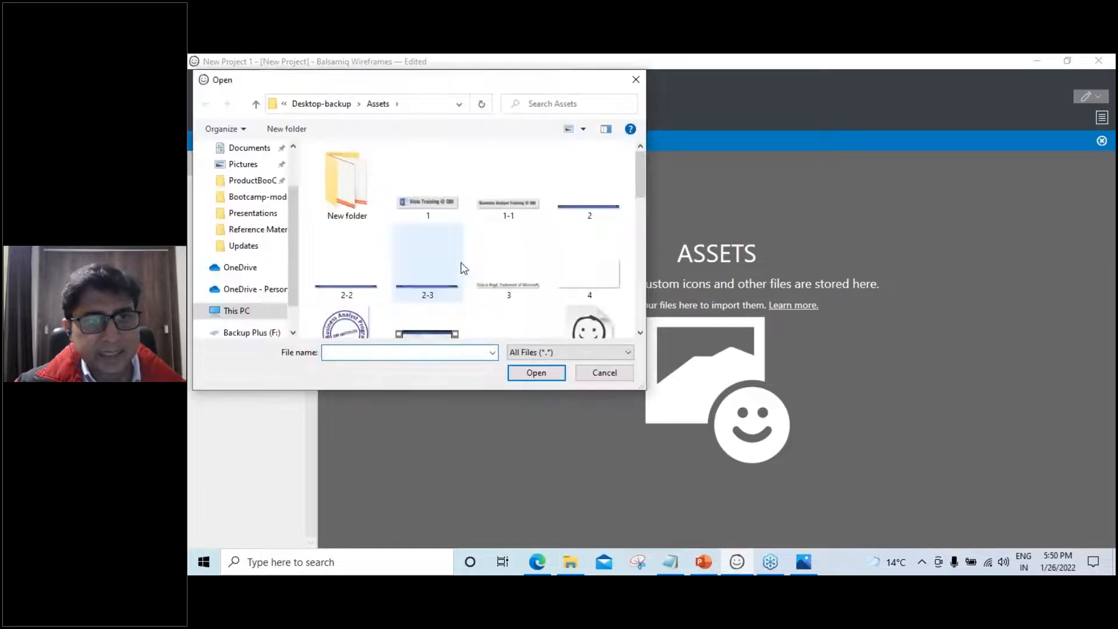
drag(290, 247, 292, 205)
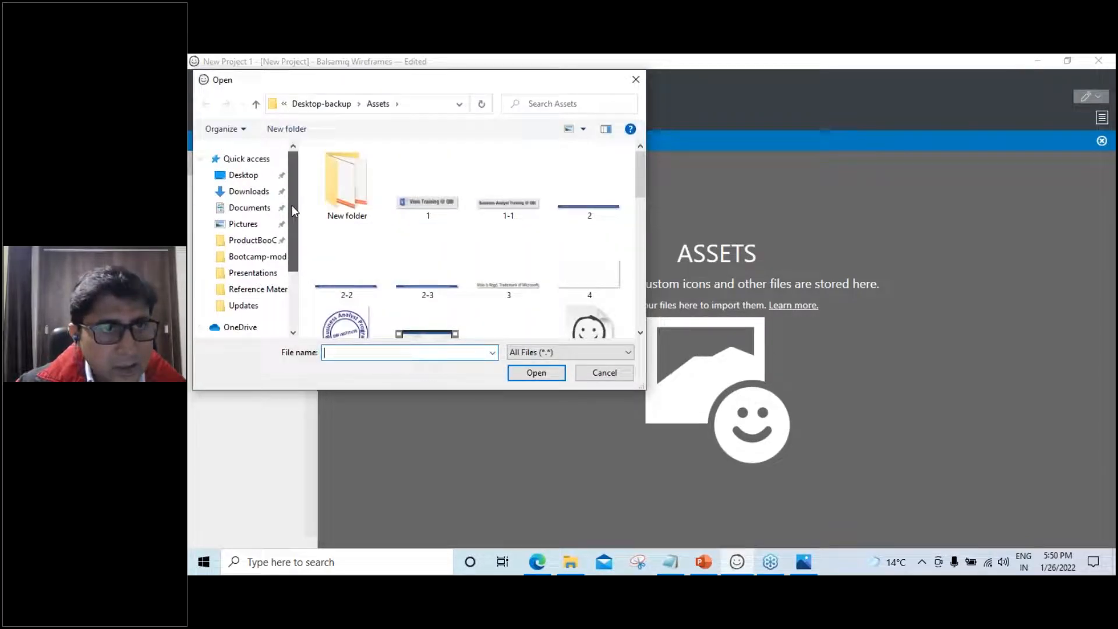
click(257, 175)
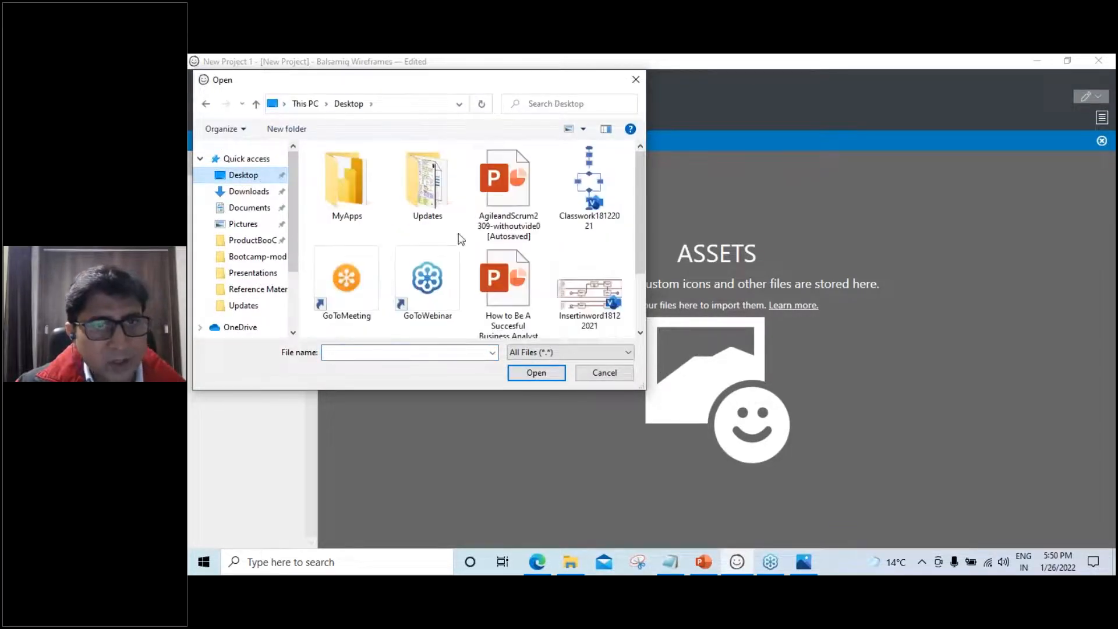
click(420, 194)
double_click(419, 194)
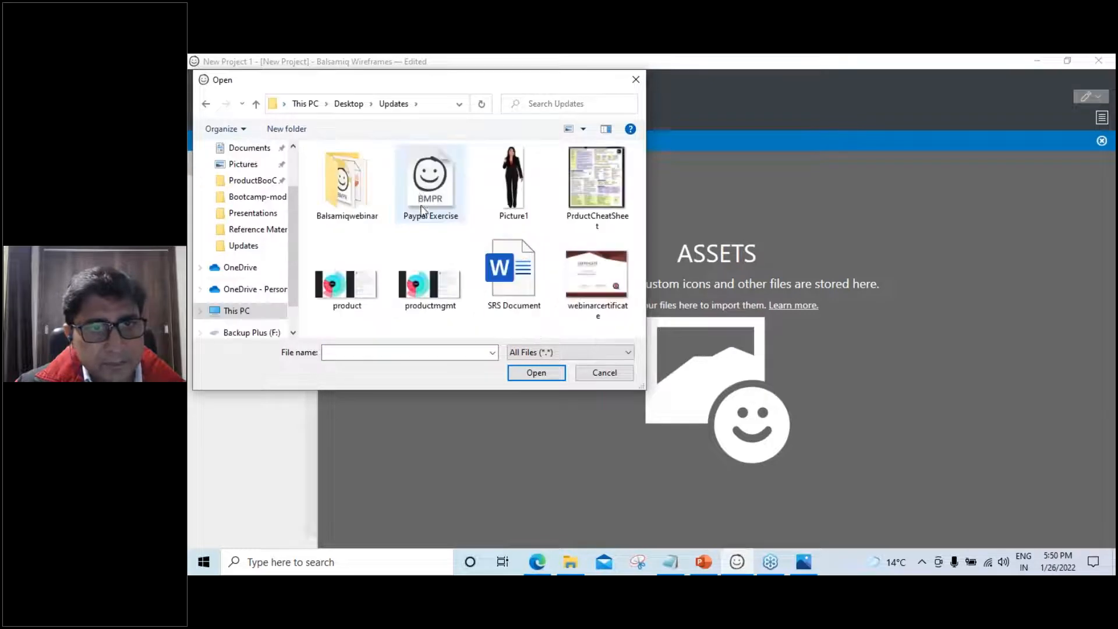
click(513, 179)
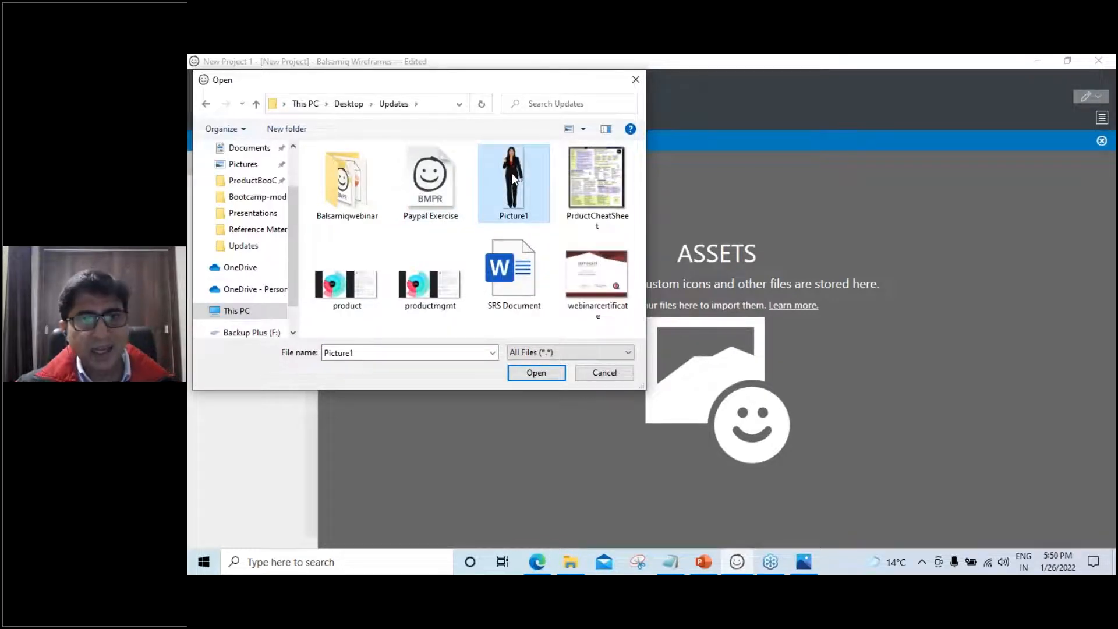
click(536, 373)
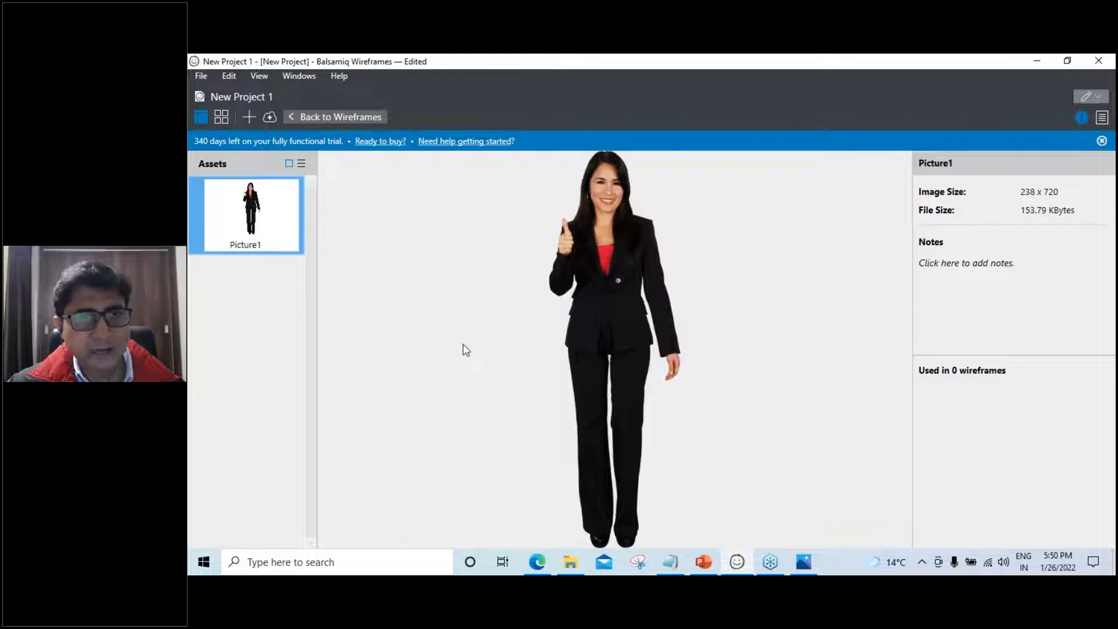
click(341, 117)
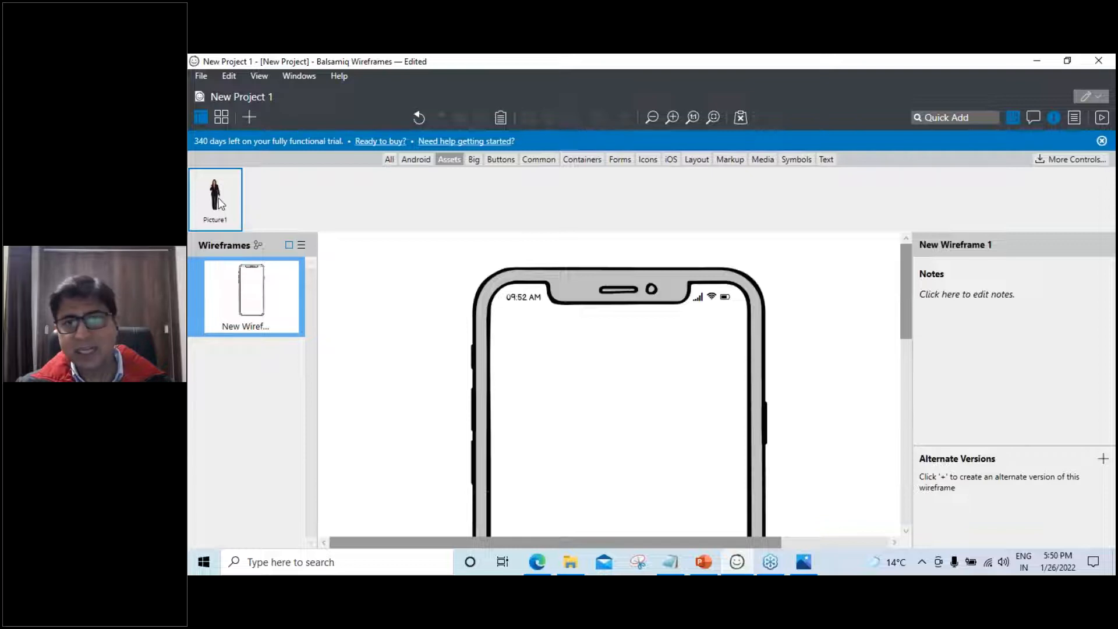
Browse the Big, Buttons and Common control categories, then bring up the PowerPoint slides
click(473, 159)
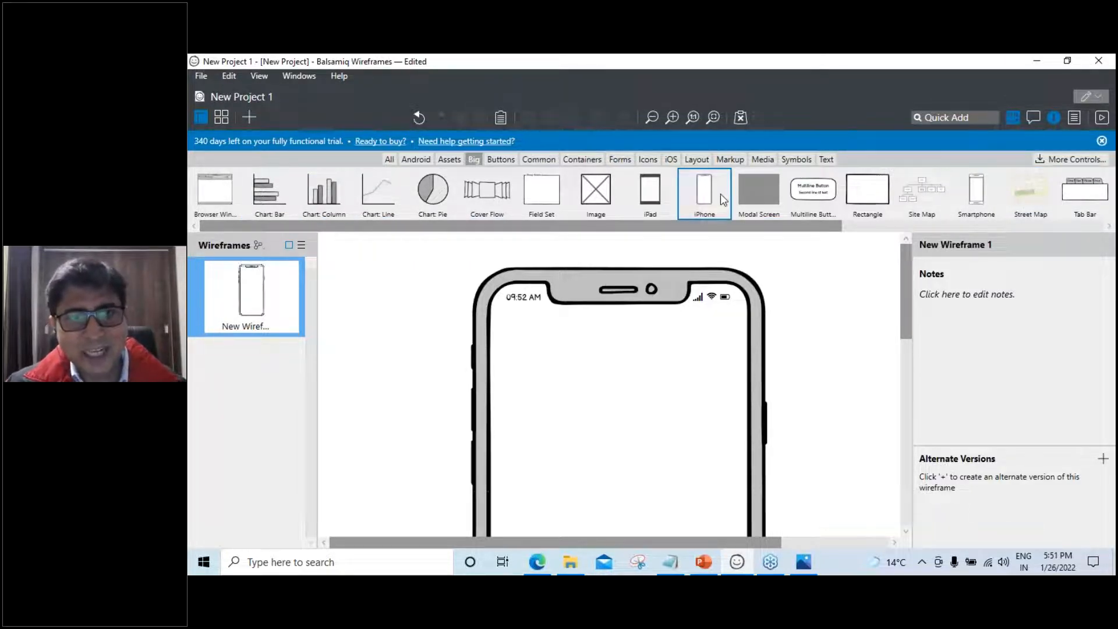
click(502, 159)
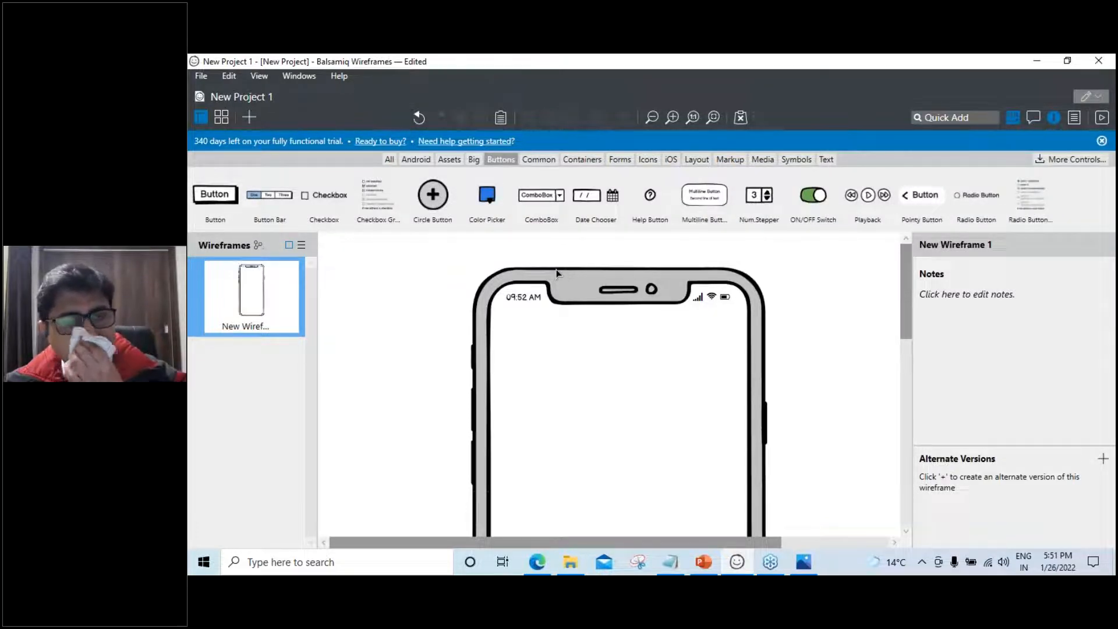
click(539, 159)
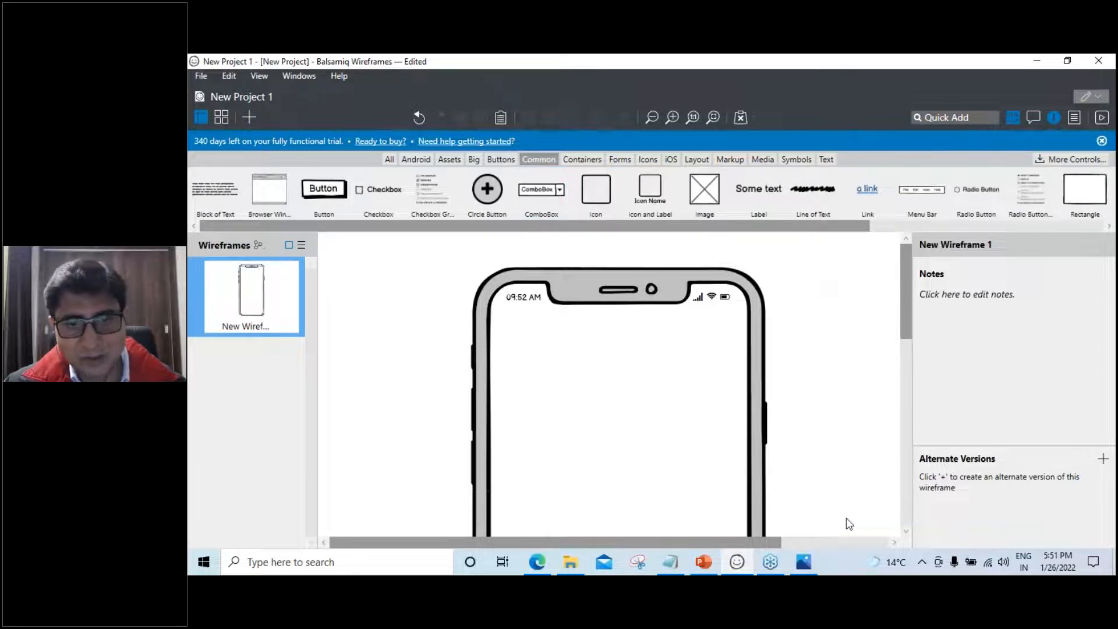
click(705, 564)
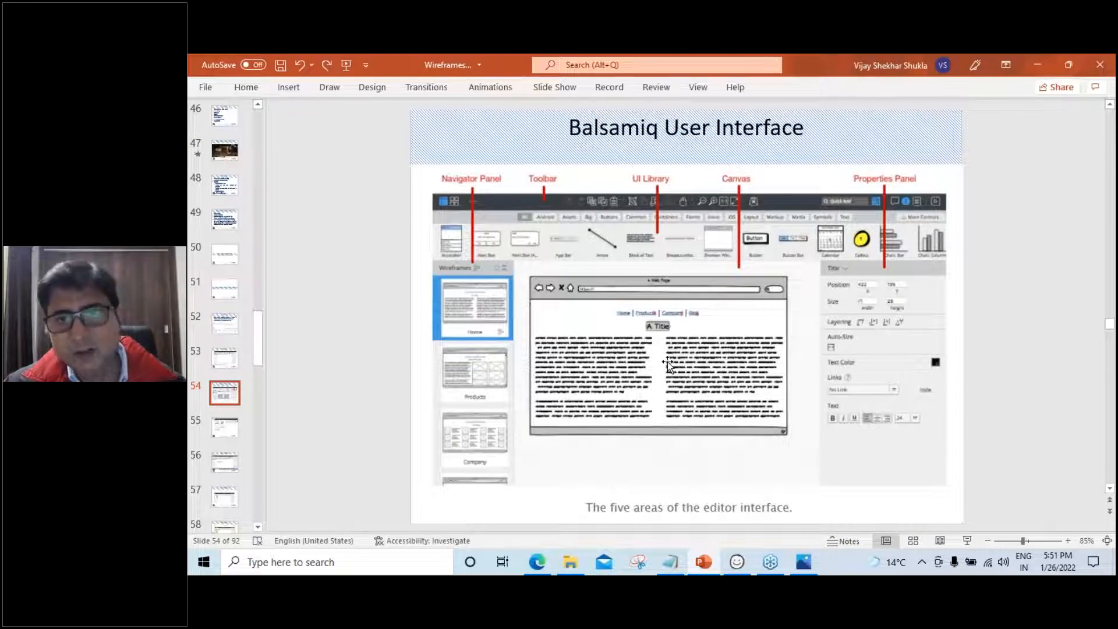
Back in Balsamiq, nudge the iPhone frame slightly up and right on the canvas
click(737, 562)
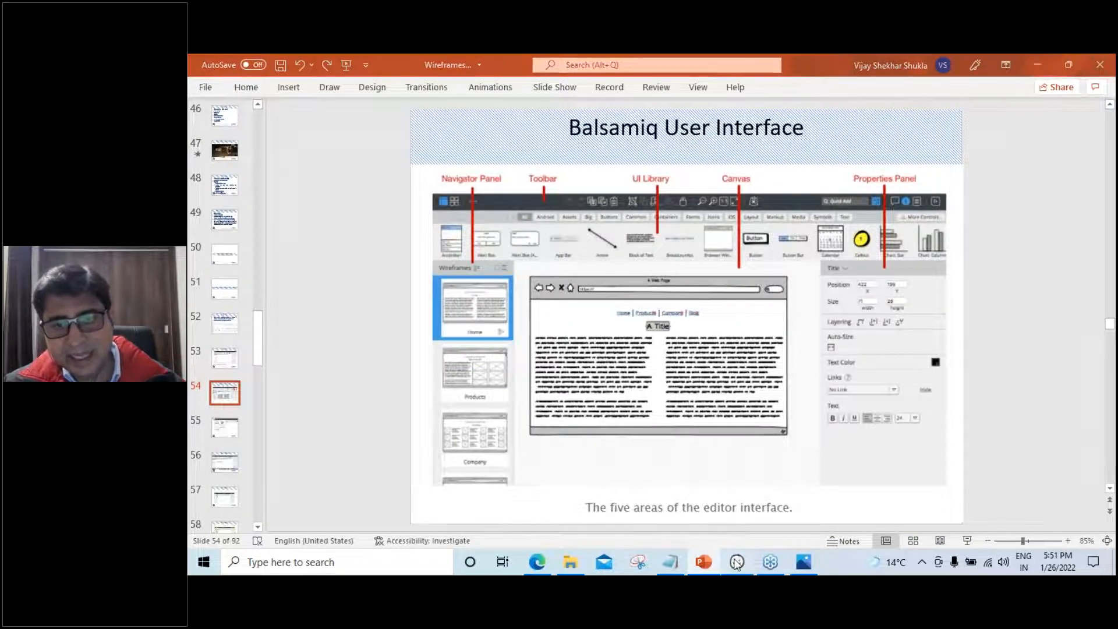
click(639, 315)
mouse_move(638, 314)
mouse_down()
mouse_move(713, 309)
mouse_move(612, 300)
mouse_move(651, 301)
mouse_up()
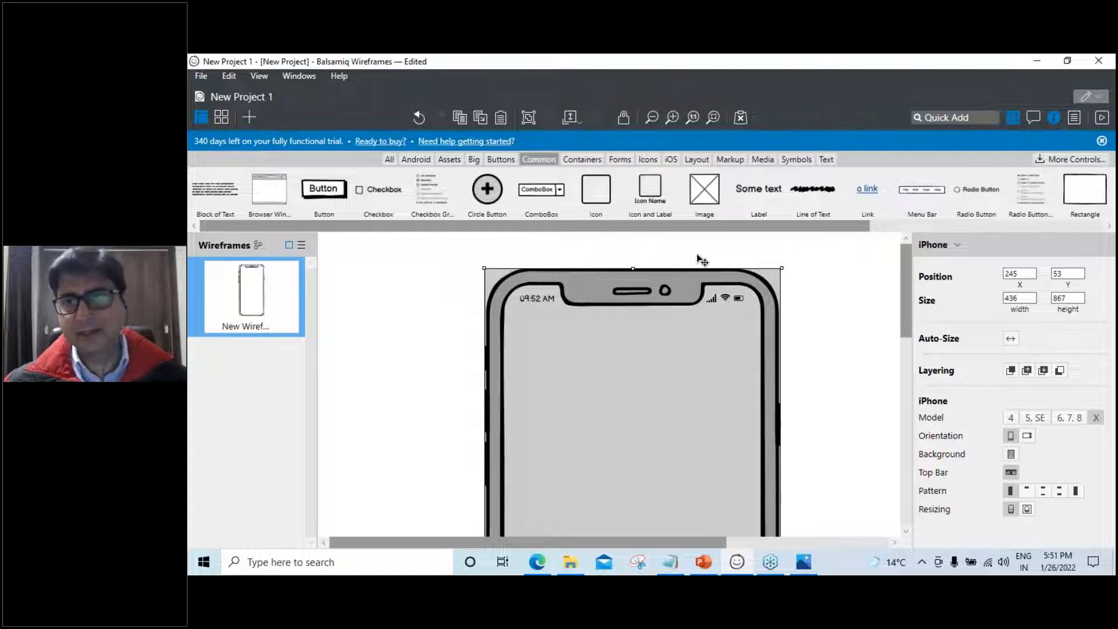
Nudge the iPhone frame slightly left and briefly check the PowerPoint slides
drag(613, 363, 600, 361)
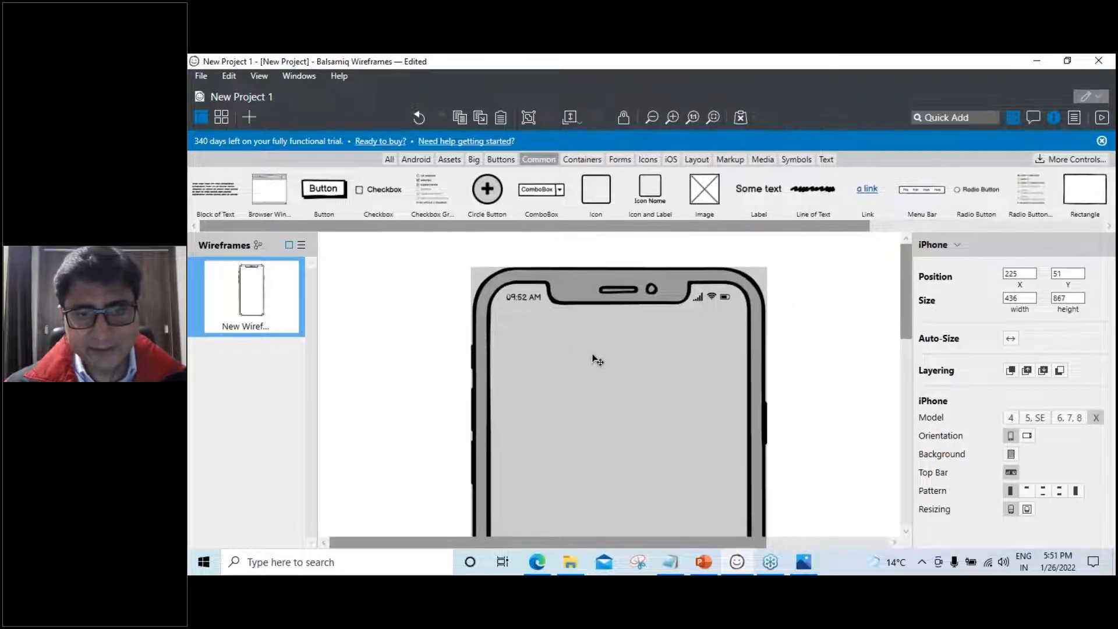
click(704, 563)
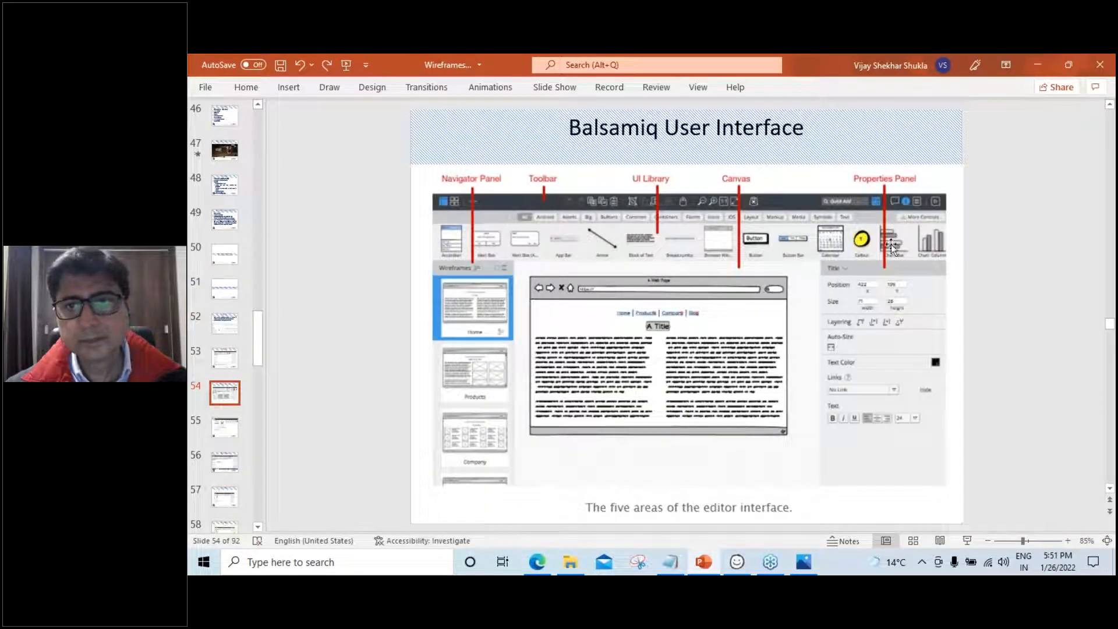
click(1040, 63)
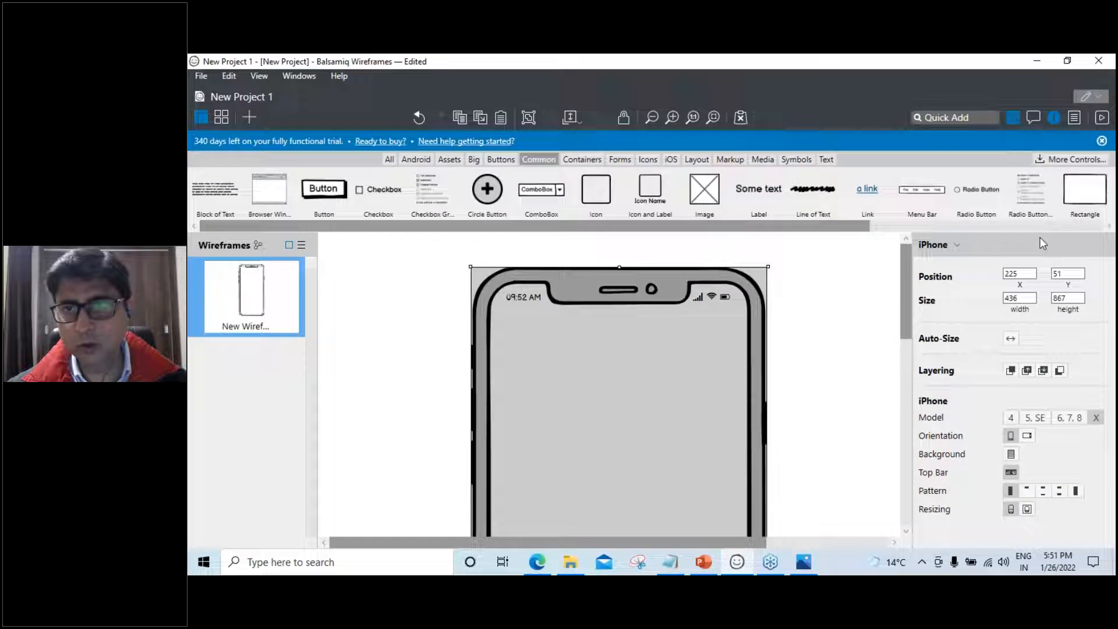
With the Inspector hidden, move the iPhone frame right to position 284, 54, then show the Inspector
click(1056, 118)
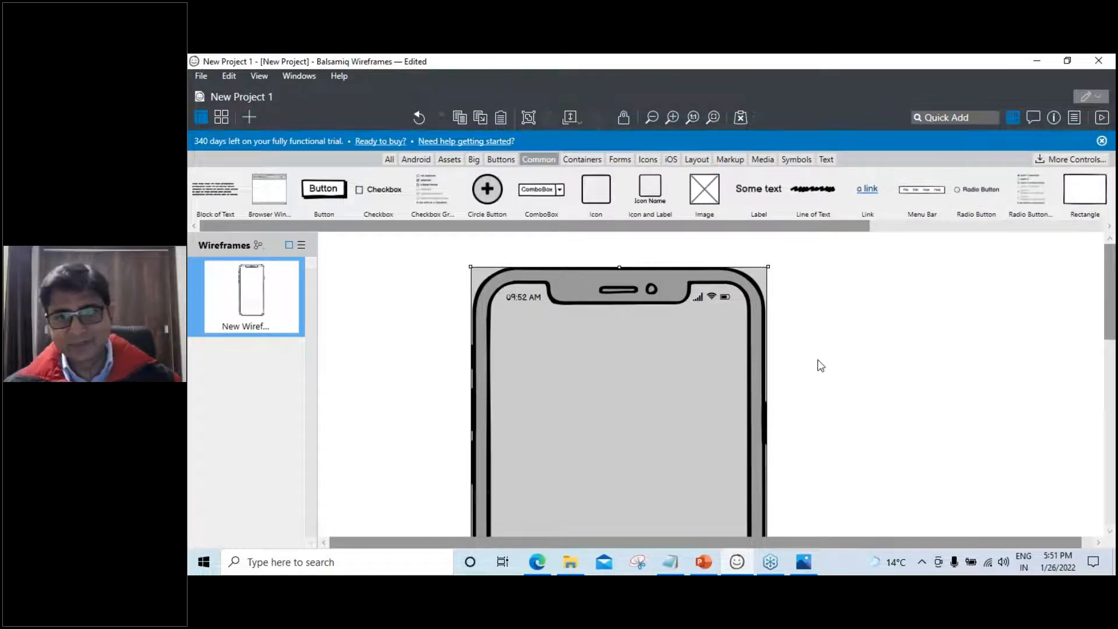
mouse_move(693, 362)
mouse_down()
mouse_move(713, 361)
mouse_move(705, 356)
mouse_up()
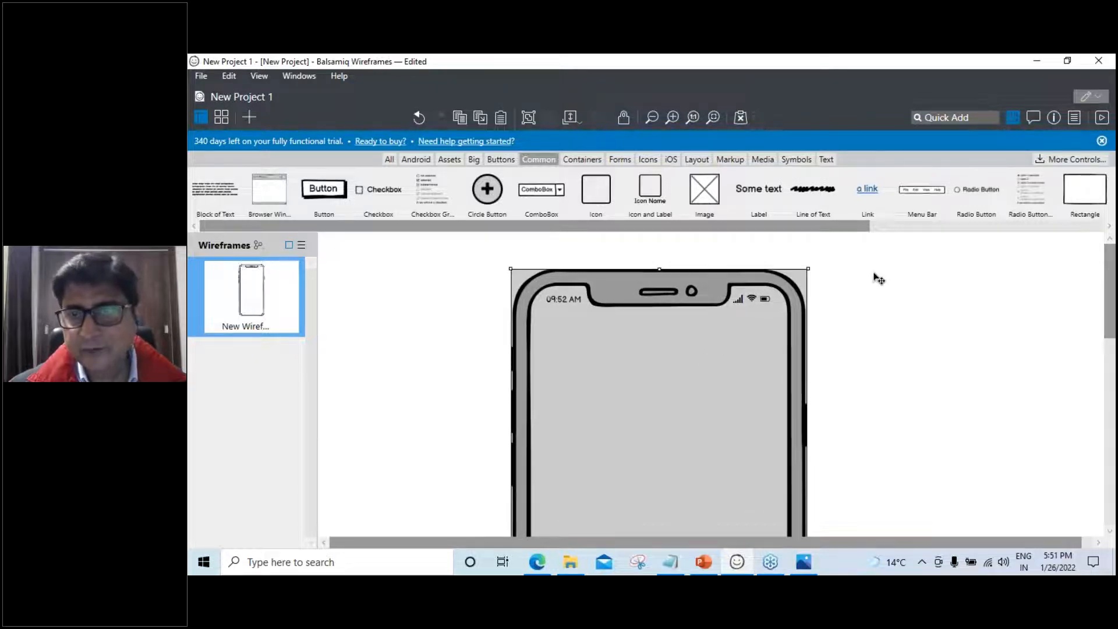
click(1055, 118)
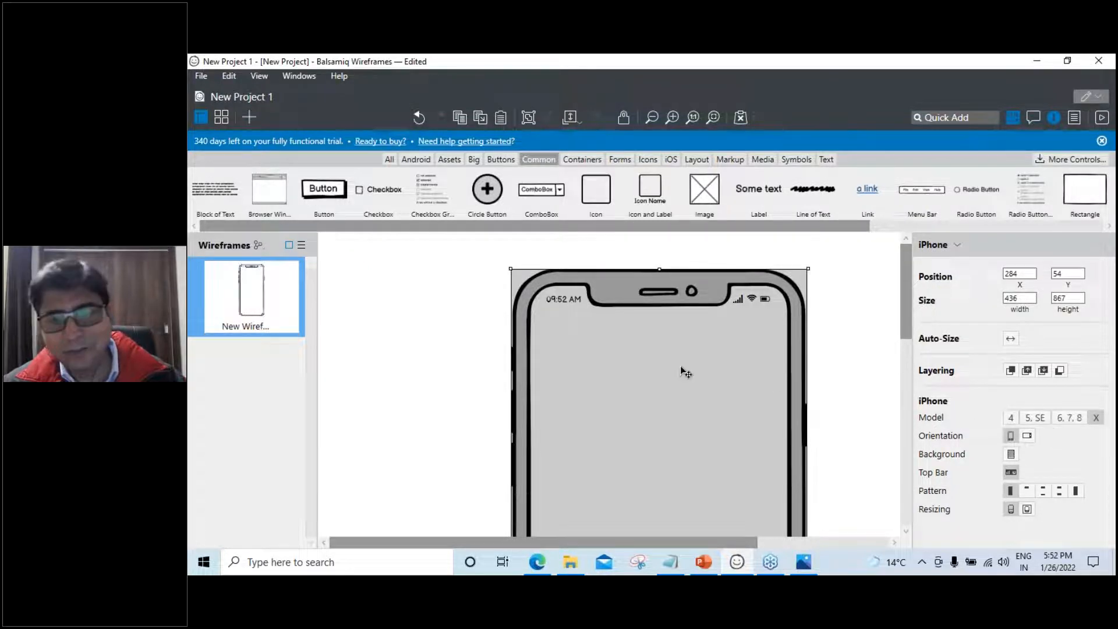
Try iPhone models 6/7/8, 5/SE and 4, and toggle landscape then back to portrait
click(1070, 417)
click(1034, 418)
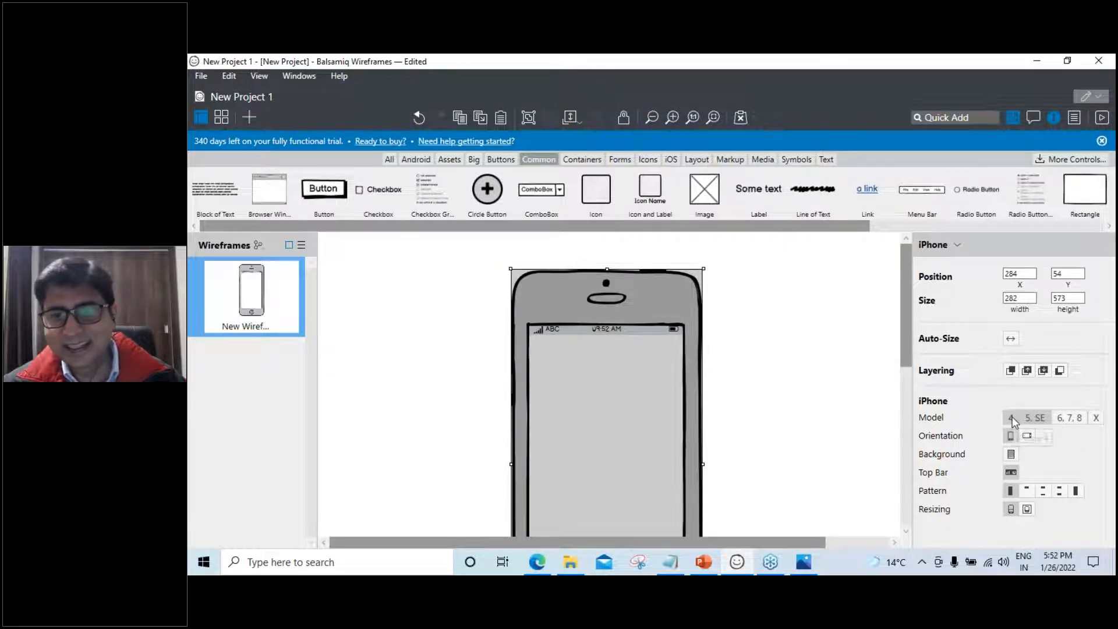
click(1012, 417)
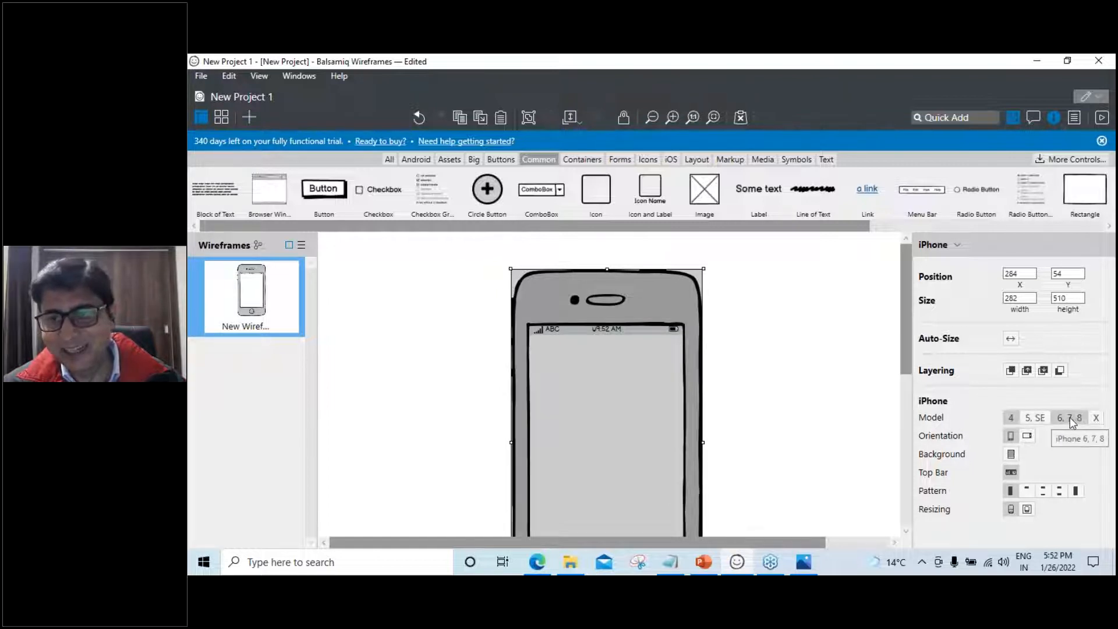
click(1027, 436)
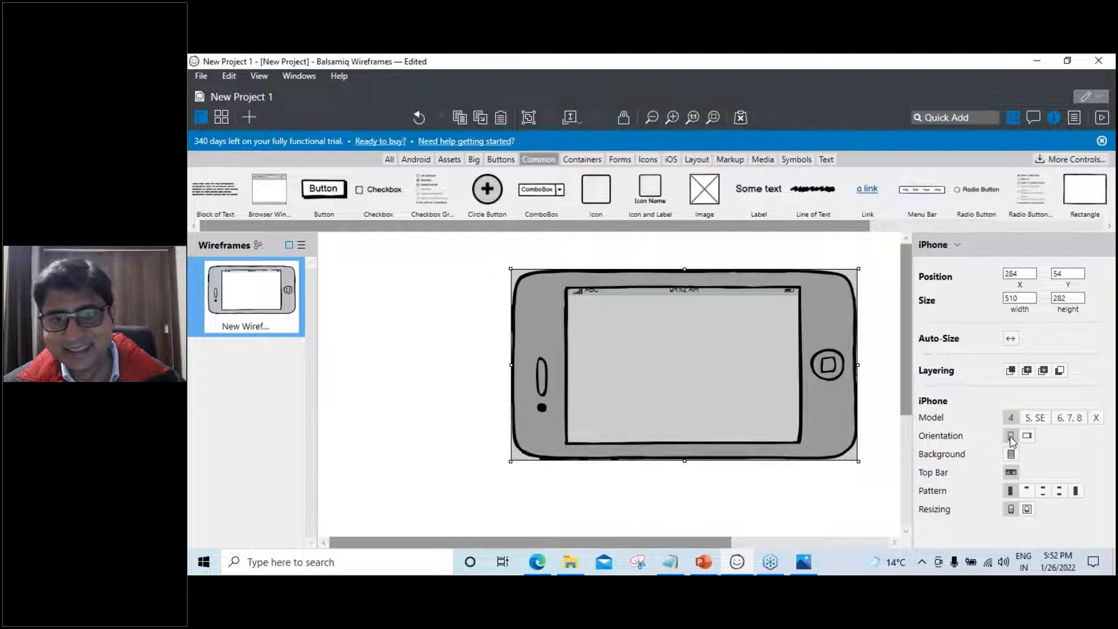
click(1011, 437)
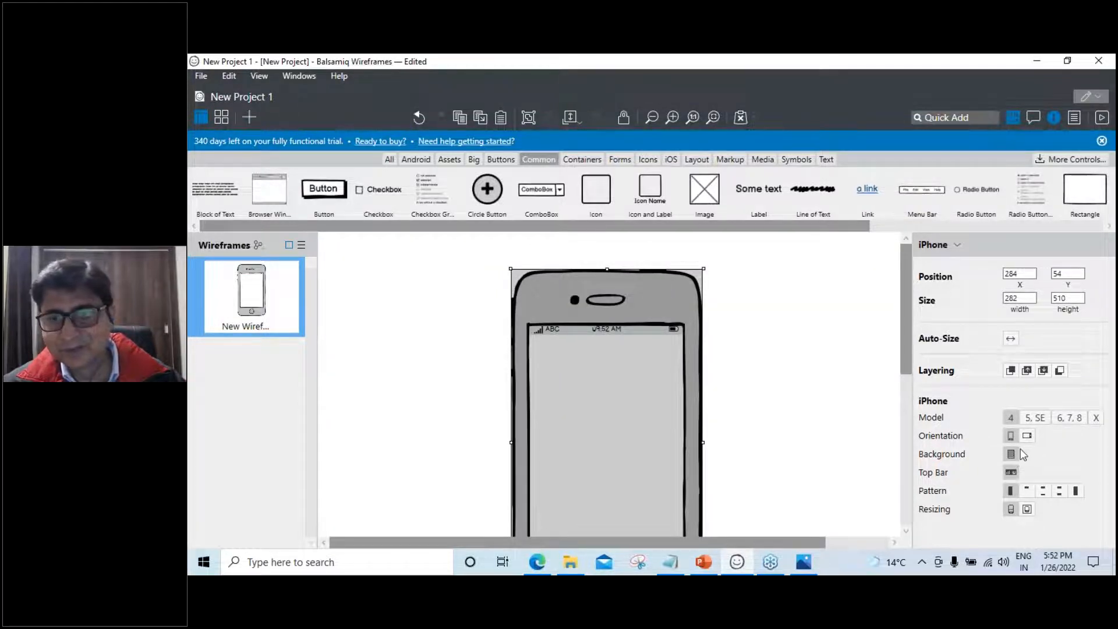
Settle on the iPhone 6, 7, 8 model, deselect the frame and return to the slides
click(1070, 418)
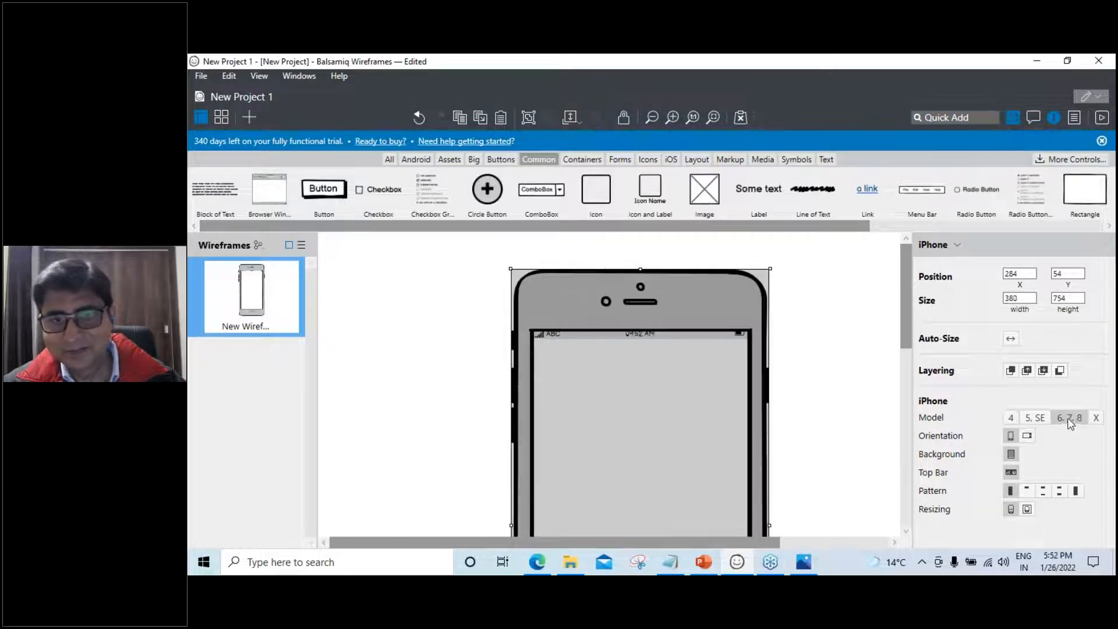
click(851, 401)
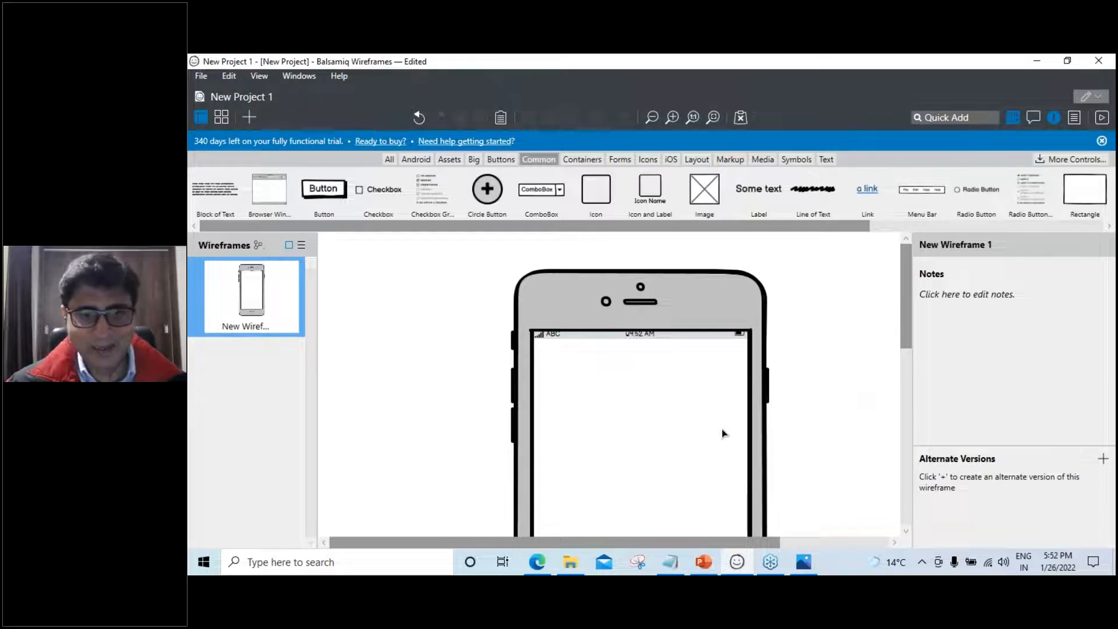
click(705, 563)
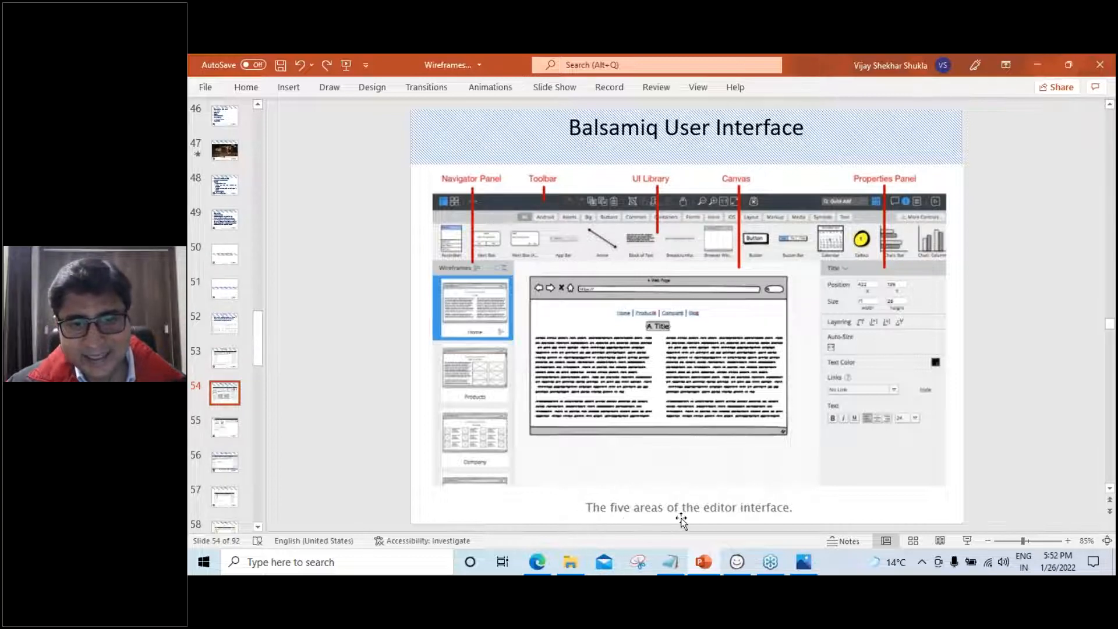
Go to slide 55 on Balsamiq versions, then return to the Balsamiq window
click(229, 431)
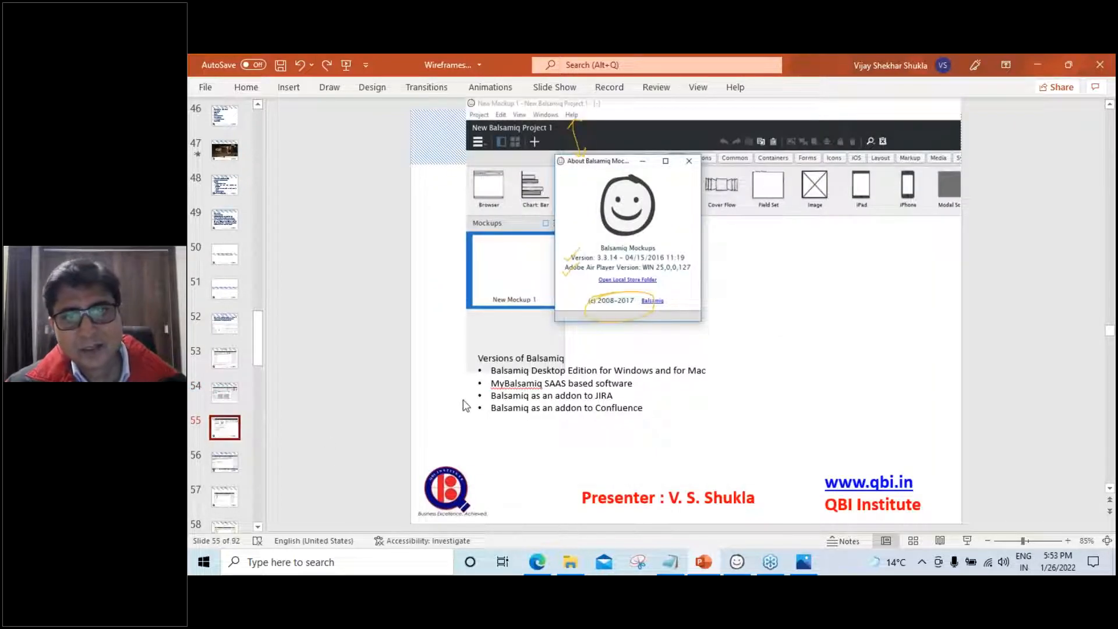
click(738, 563)
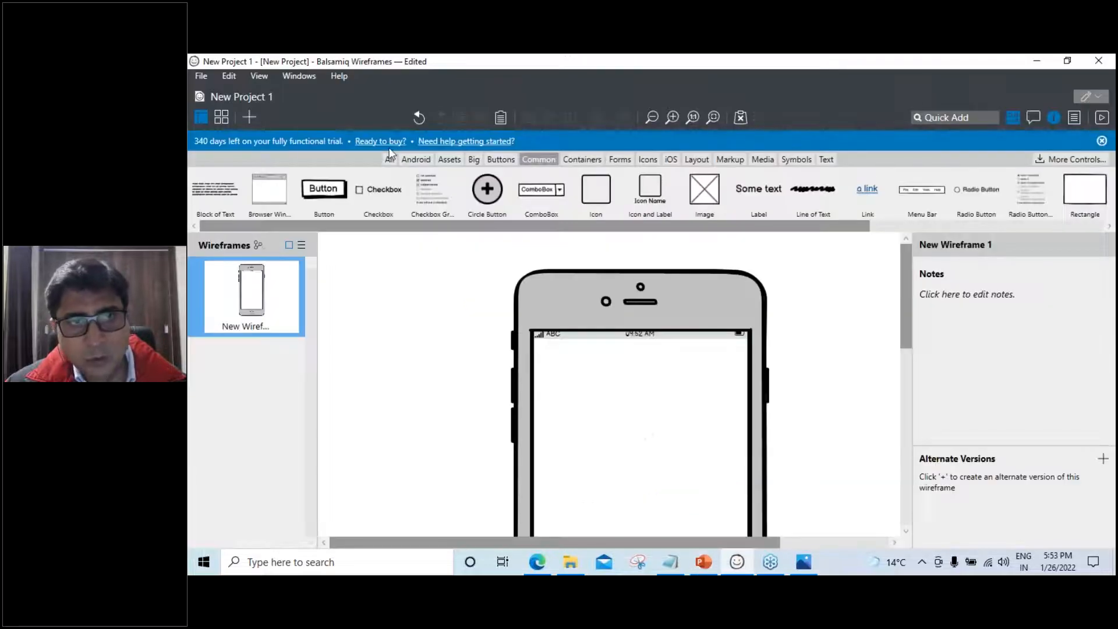
click(342, 79)
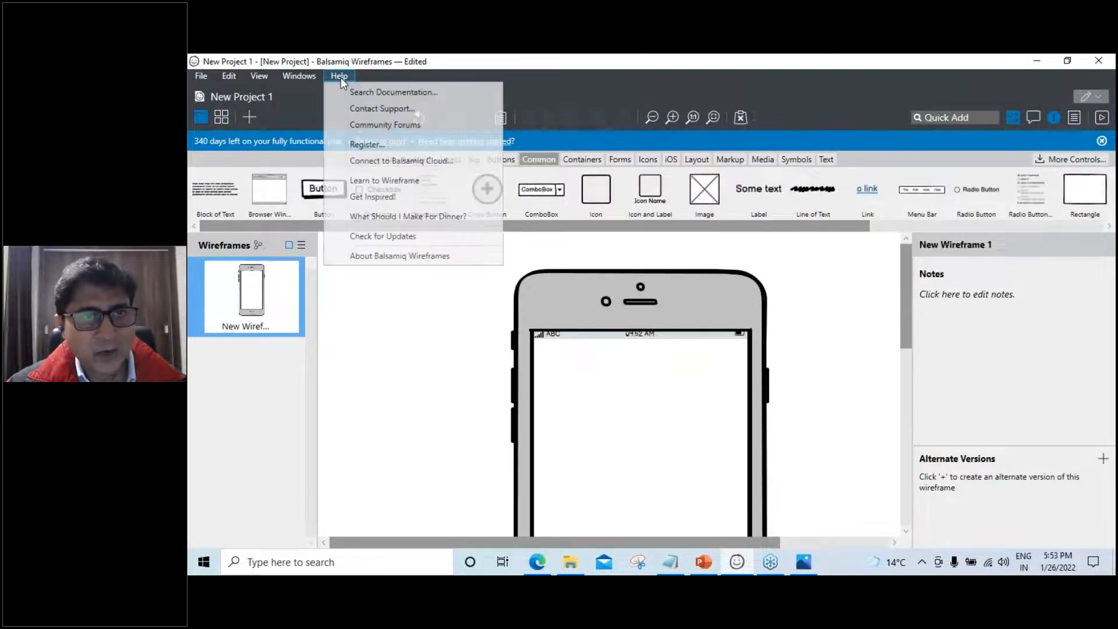
click(382, 257)
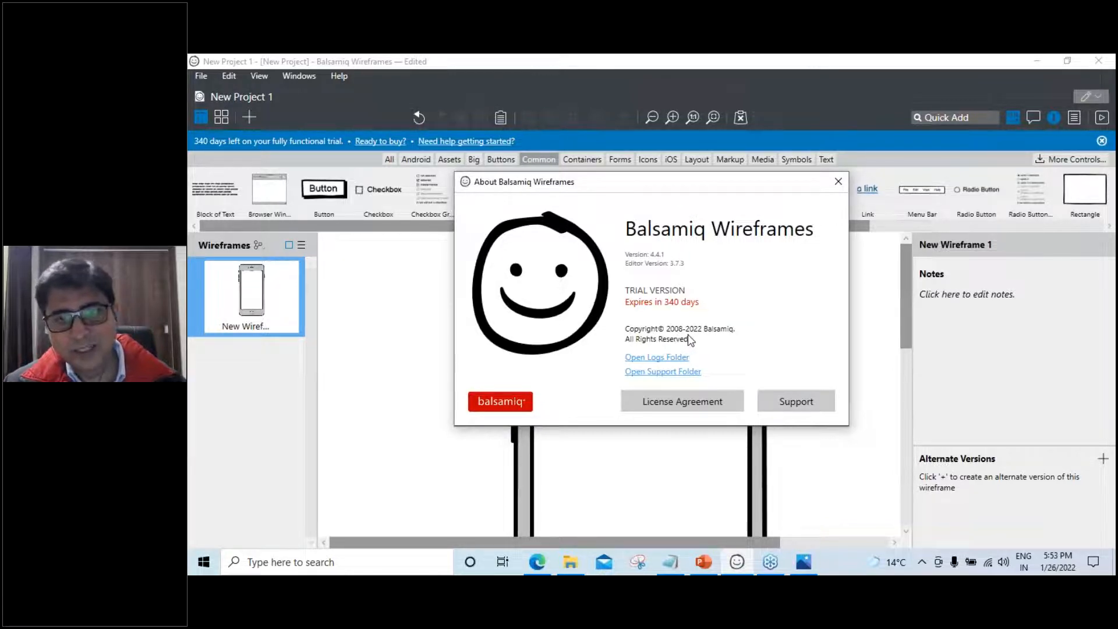
click(839, 182)
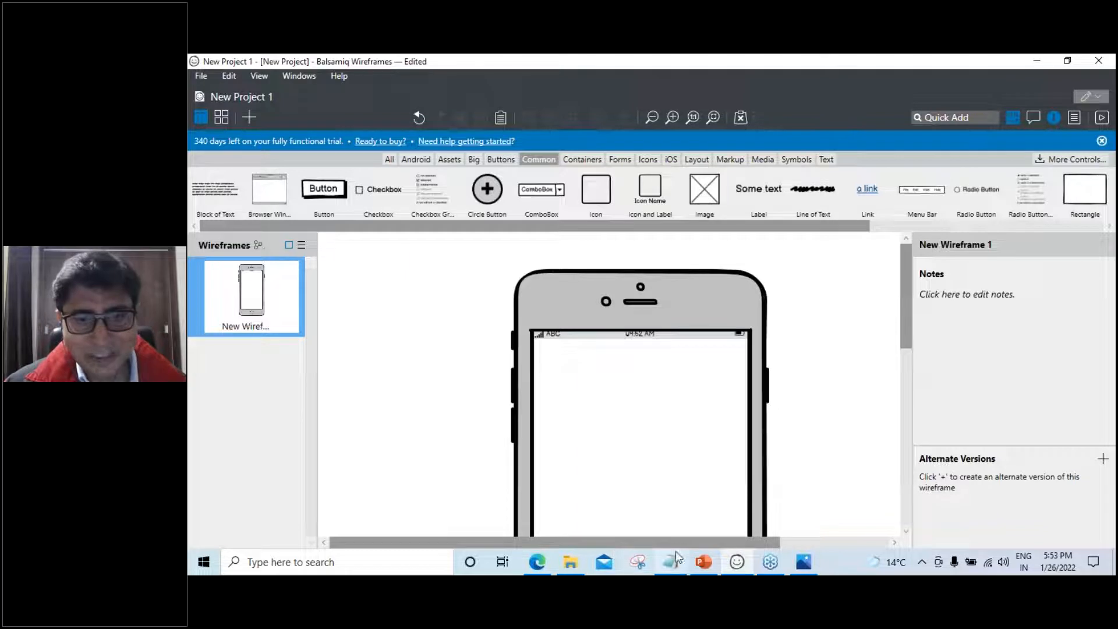
Switch to the PowerPoint deck at slide 55 on Balsamiq versions
click(704, 562)
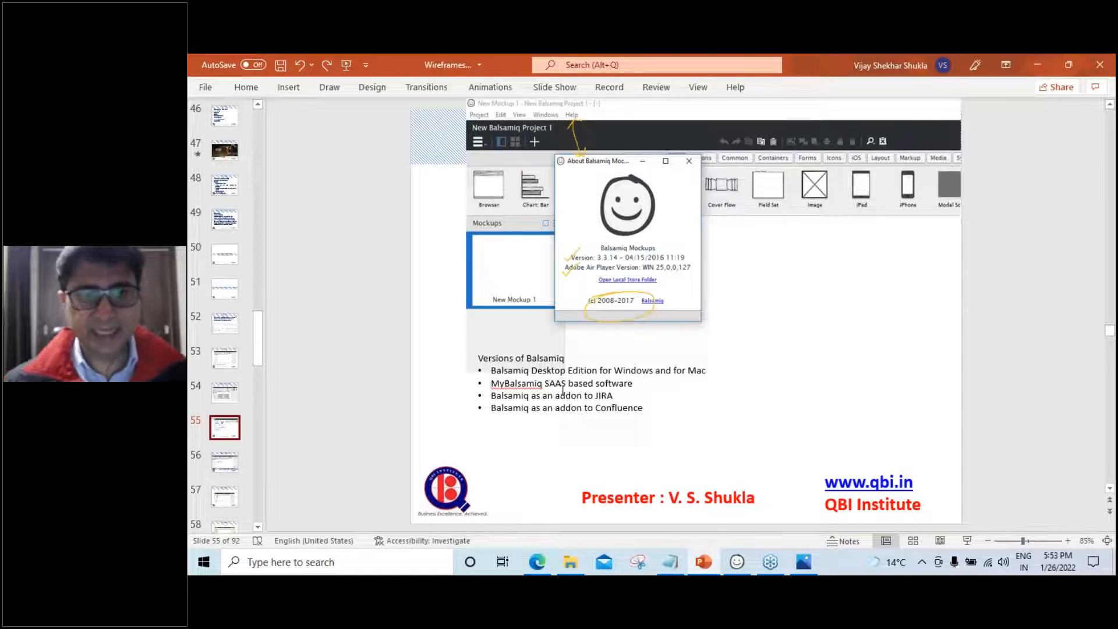
Advance PowerPoint to slide 56, 'Balsamiq Project', then return to the Balsamiq iPhone wireframe
click(233, 462)
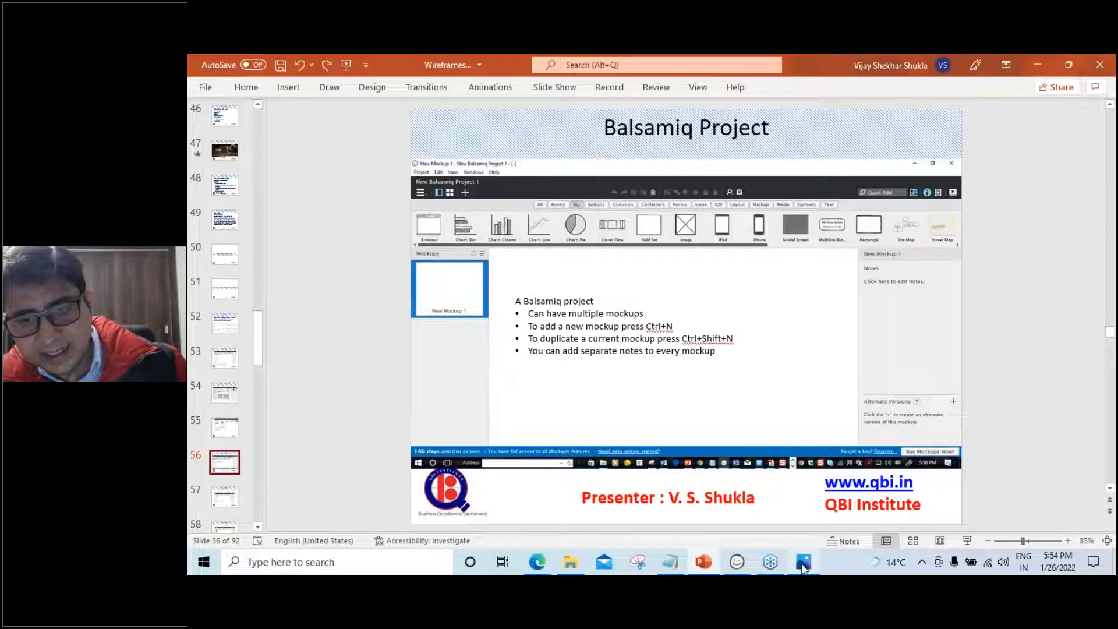
click(733, 561)
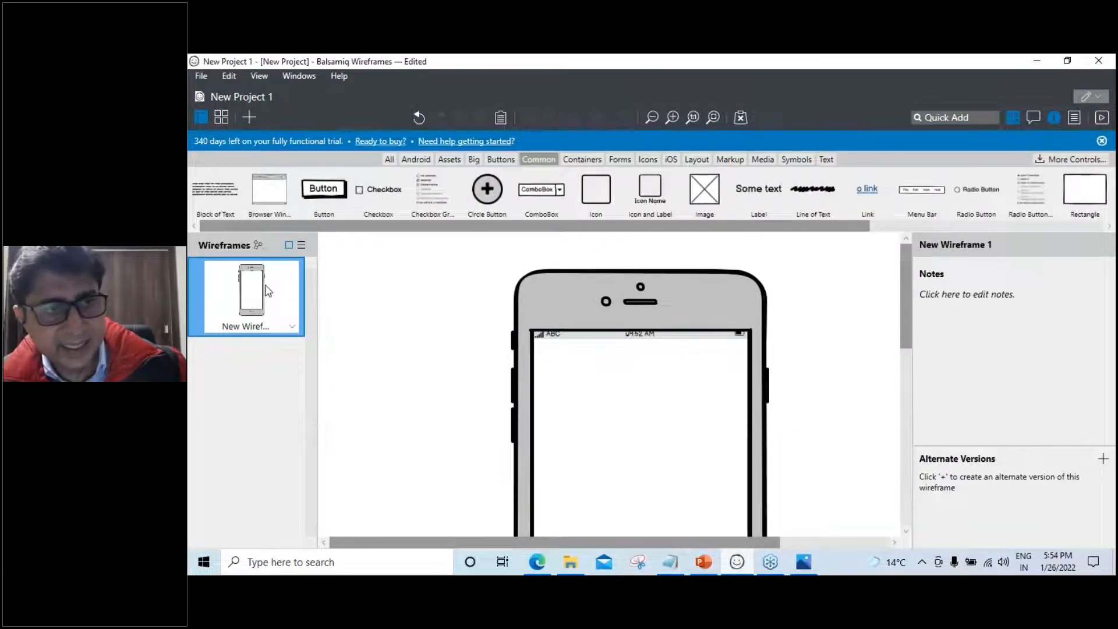
Add a blank New Wireframe 2 to New Project 1 and view both wireframes as a thumbnail grid
right_click(265, 285)
click(247, 285)
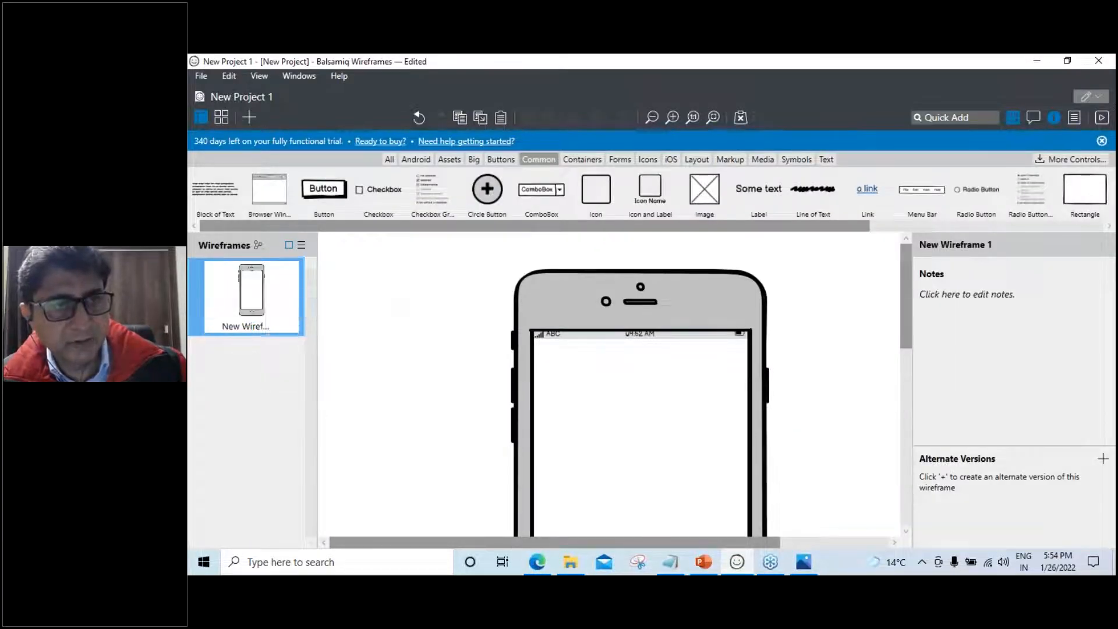
click(249, 118)
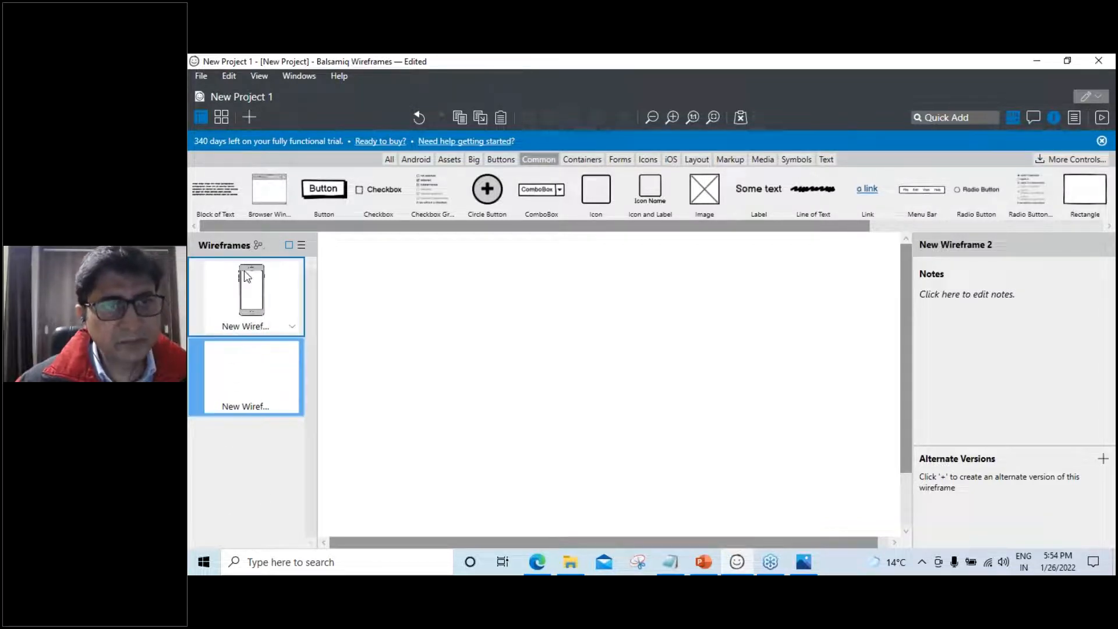
click(223, 118)
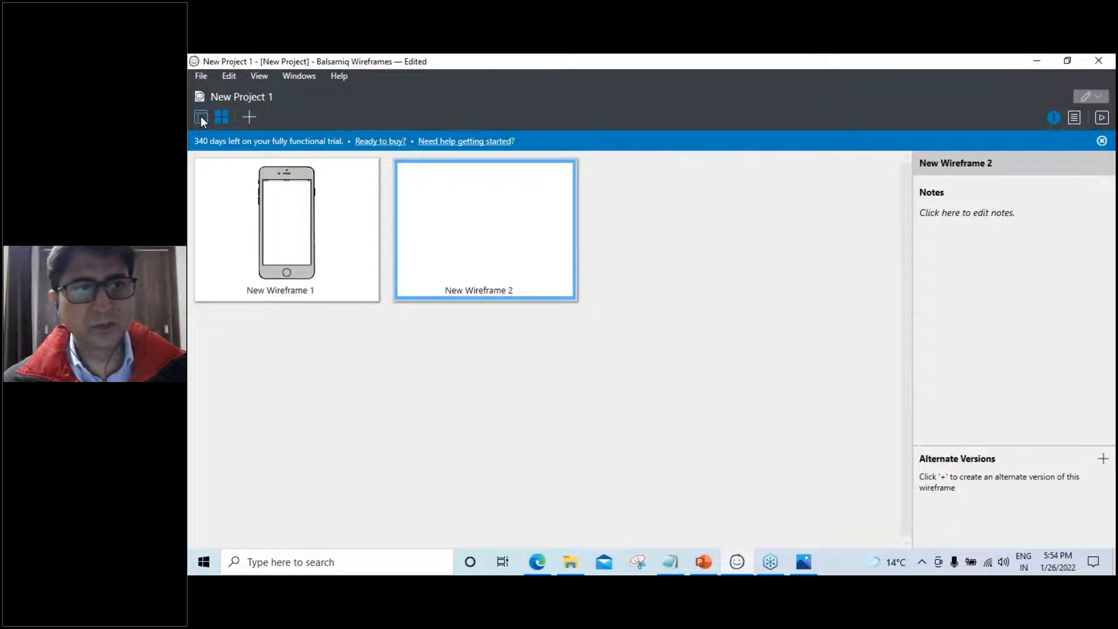
Edit New Wireframe 2 with the wireframe navigator shown, and glance at PowerPoint's slide 57 before returning
click(200, 117)
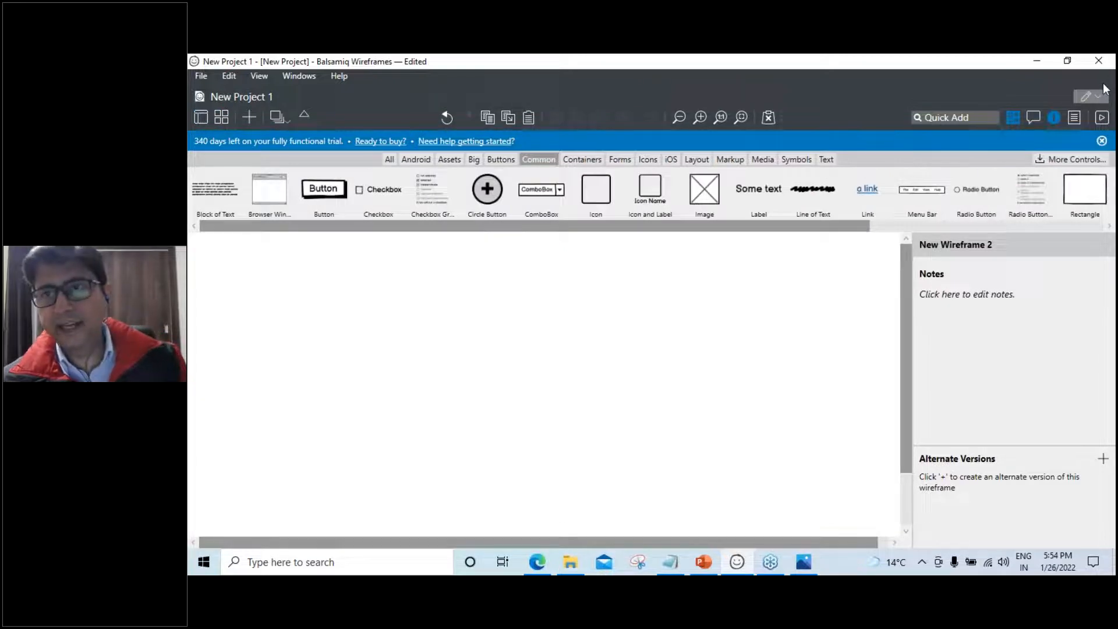
click(201, 120)
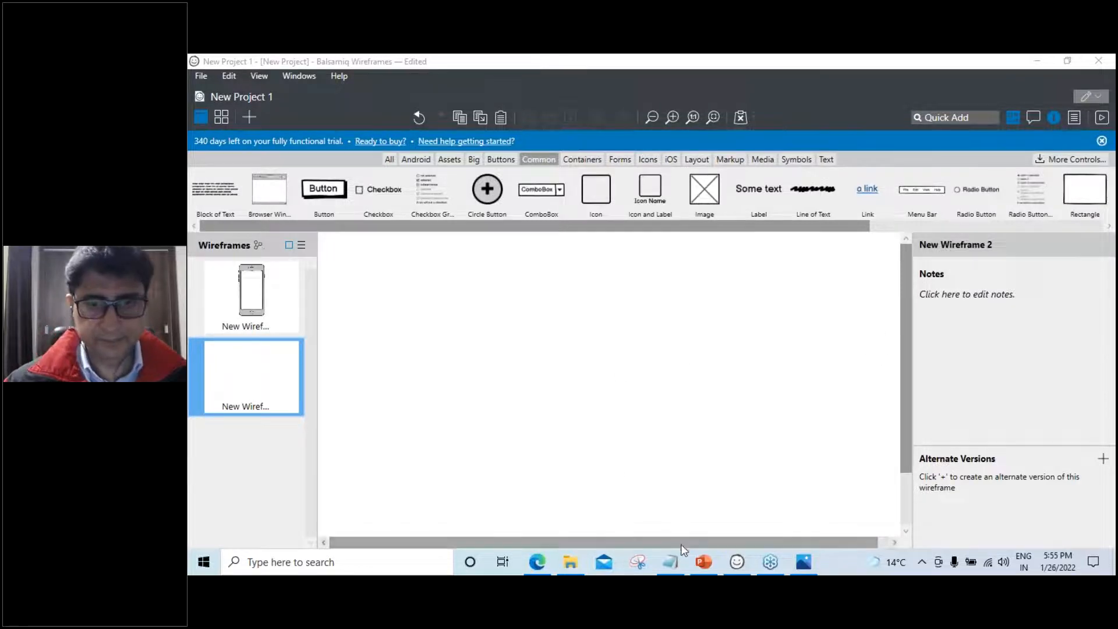
click(703, 562)
scroll(589, 444, down, 1)
scroll(590, 444, down, 1)
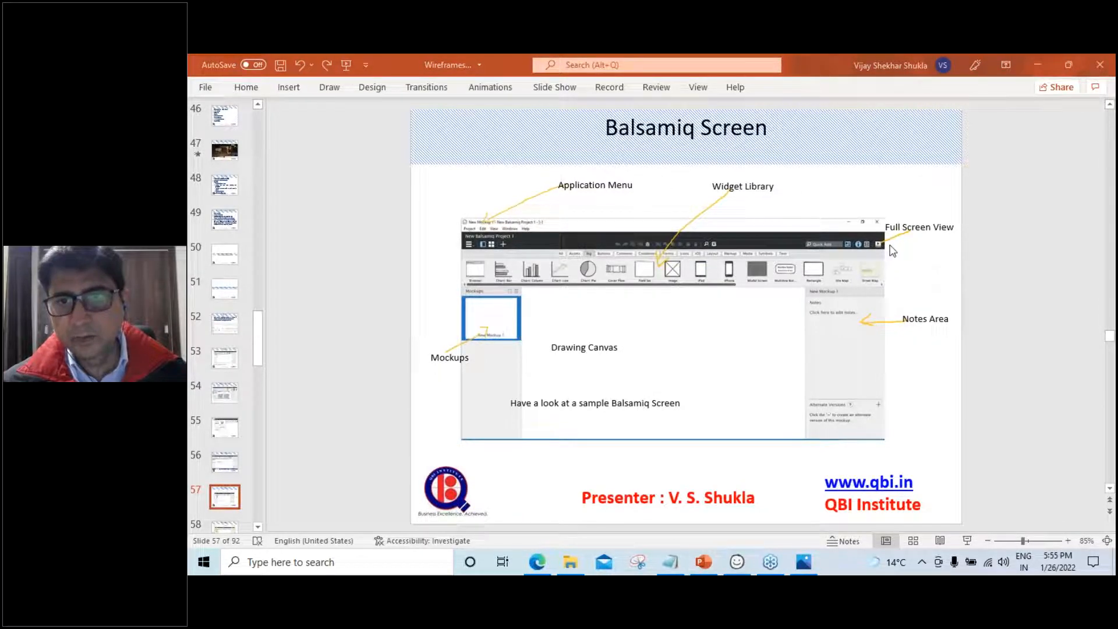
click(739, 561)
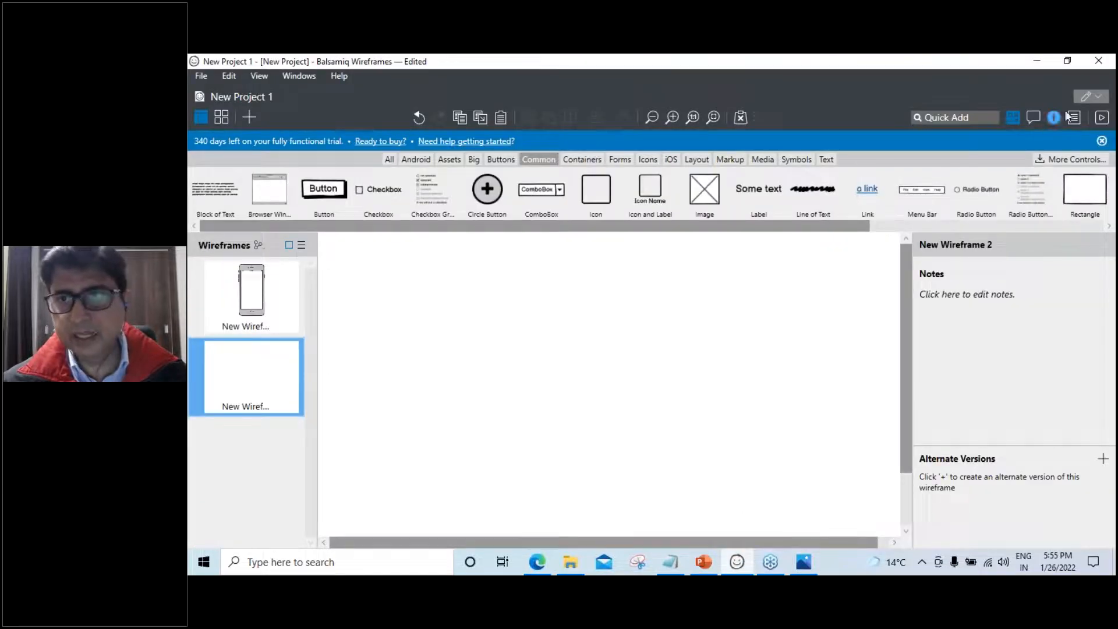
Open New Wireframe 1's iPhone frame, preview it as a full-screen presentation, then exit back to the editor
click(1106, 73)
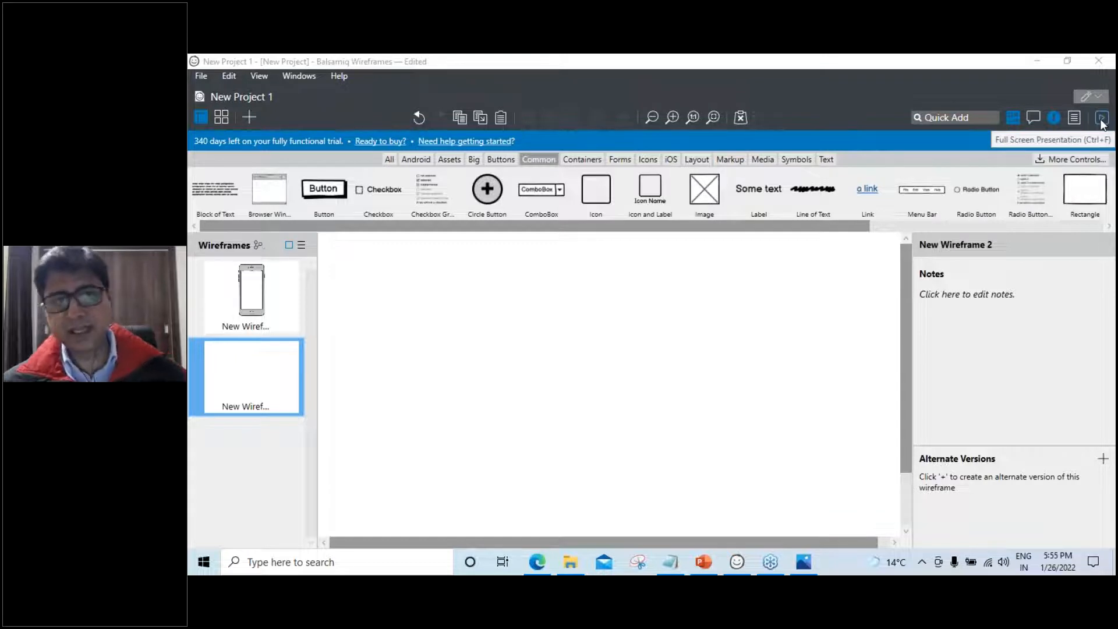
click(251, 312)
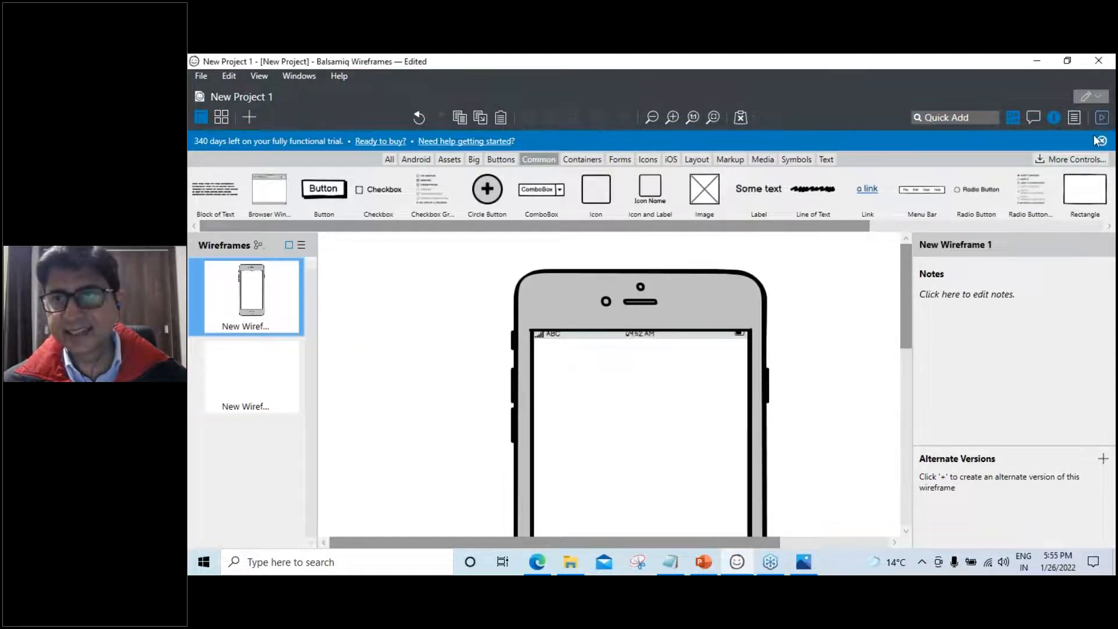
click(1102, 117)
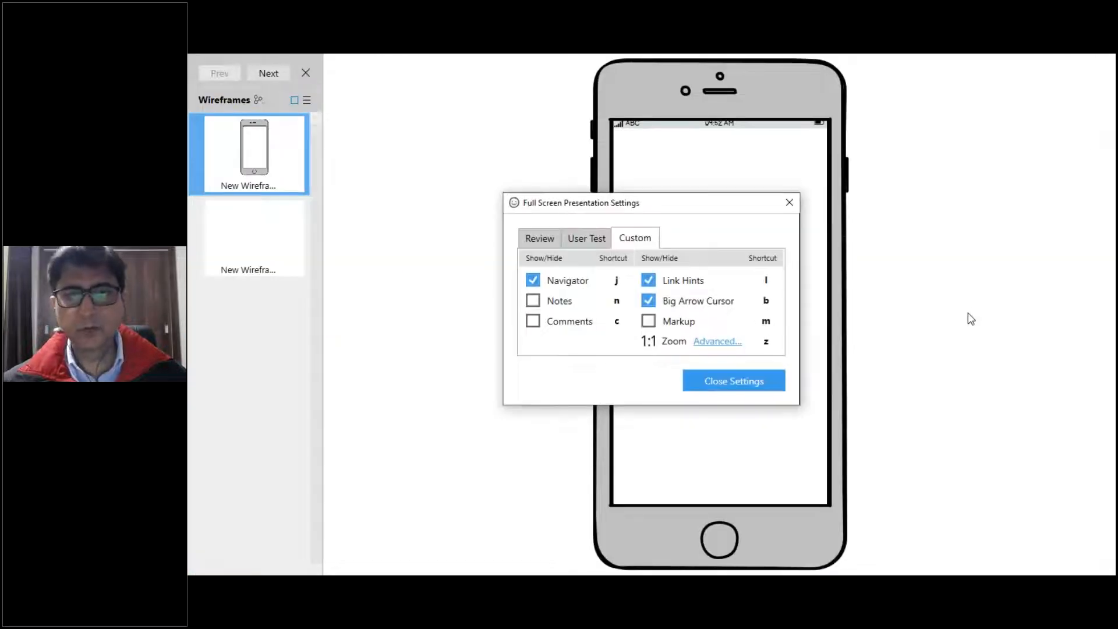
click(790, 201)
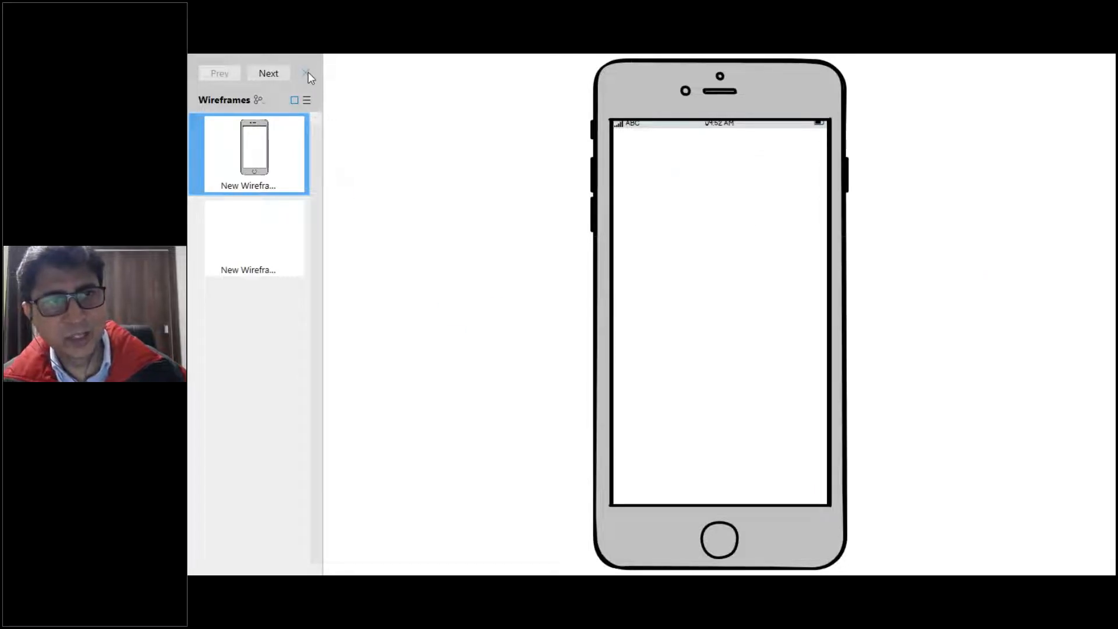
click(307, 73)
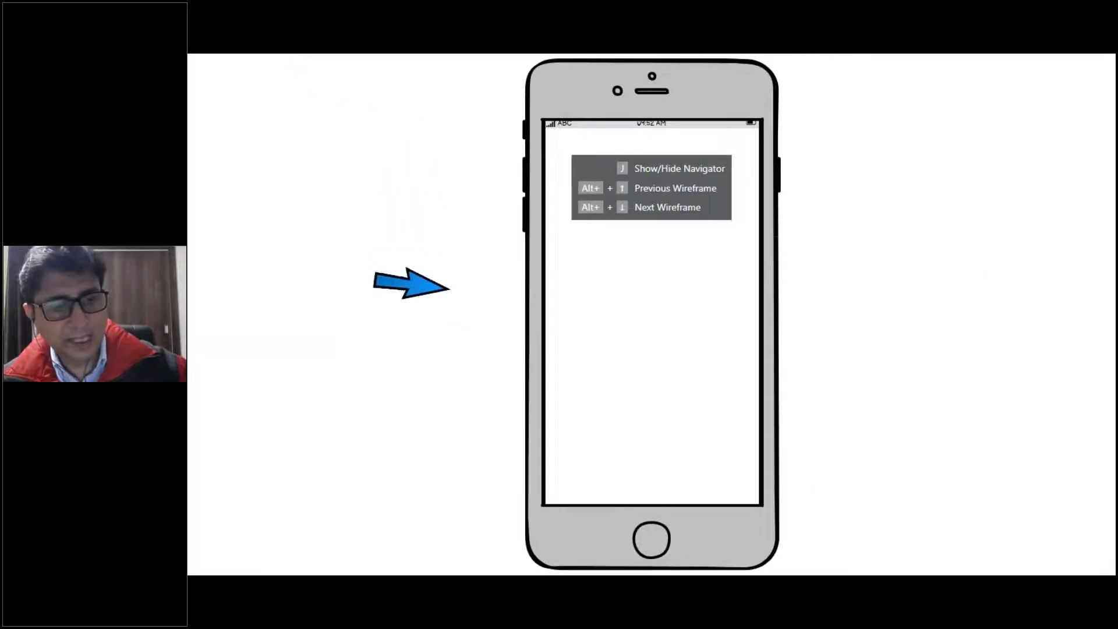
key(Escape)
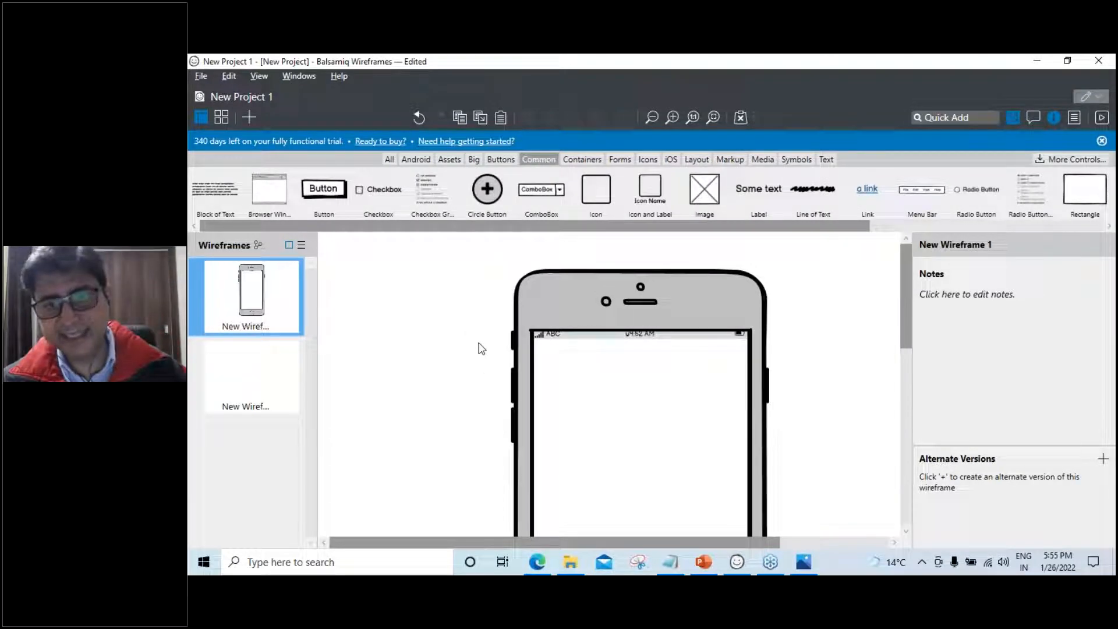
click(703, 562)
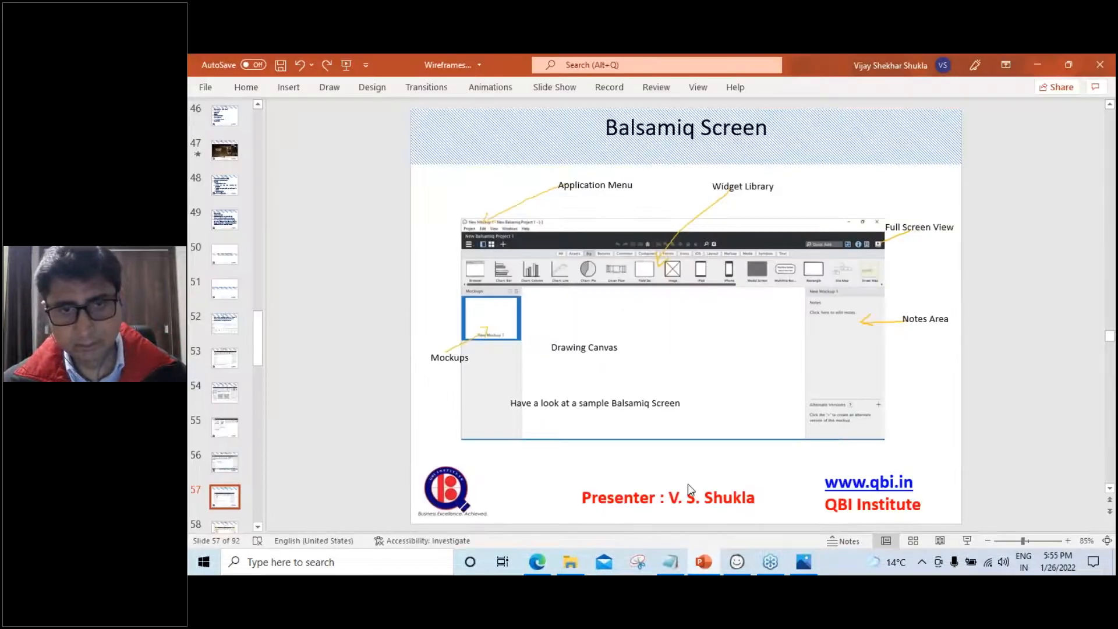
scroll(687, 484, down, 1)
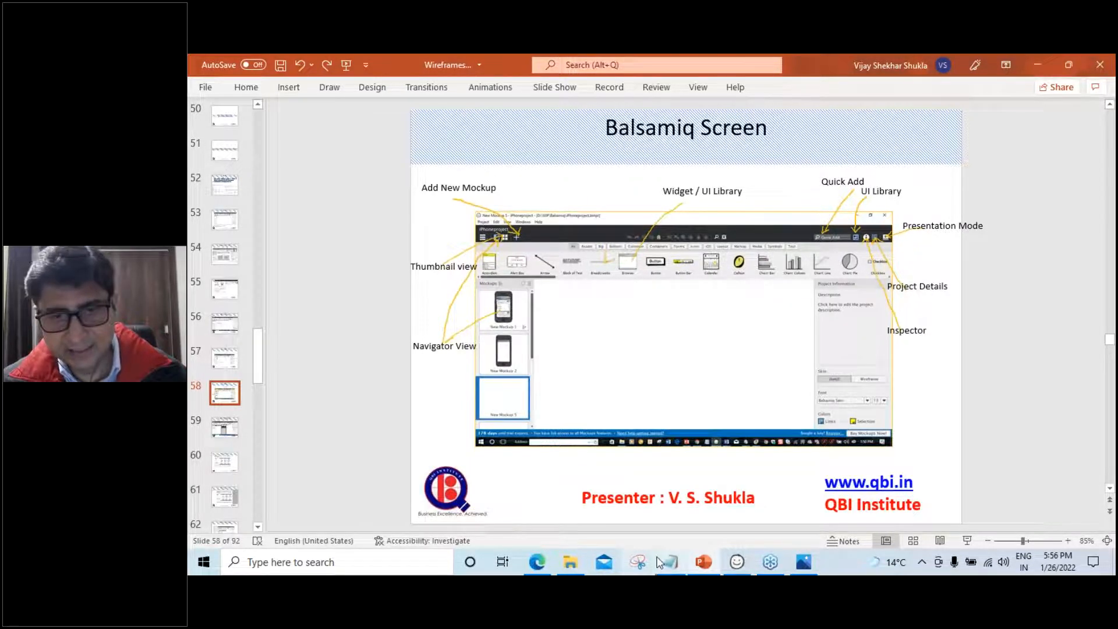
click(737, 562)
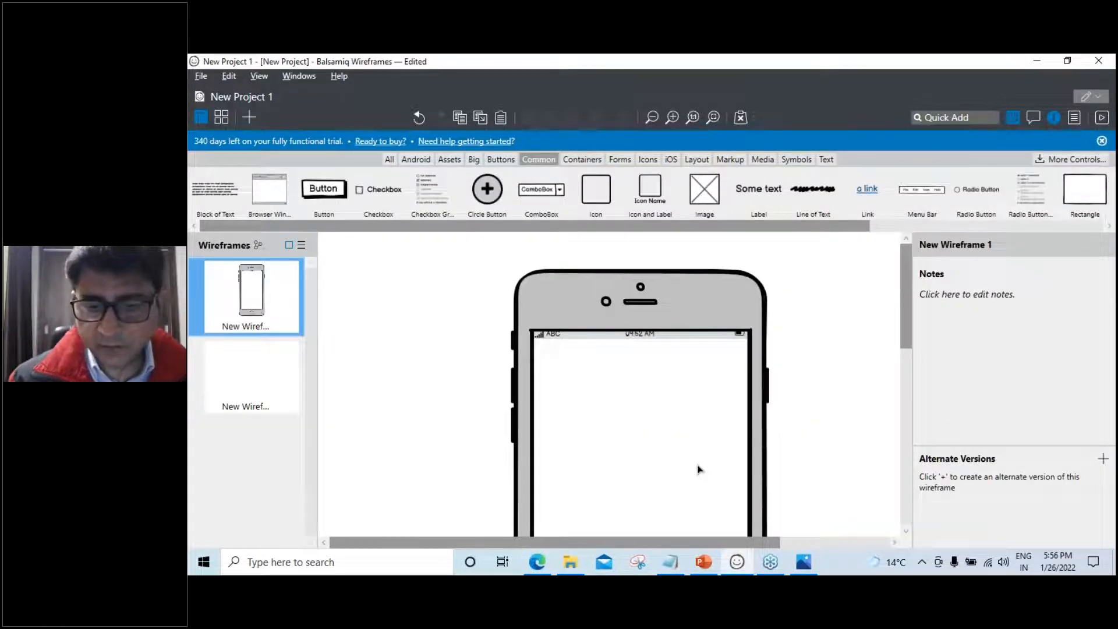
Quick-add an Icon and Label control via Ctrl+F search, place it inside the iPhone screen, and deselect it
key(ctrl+f)
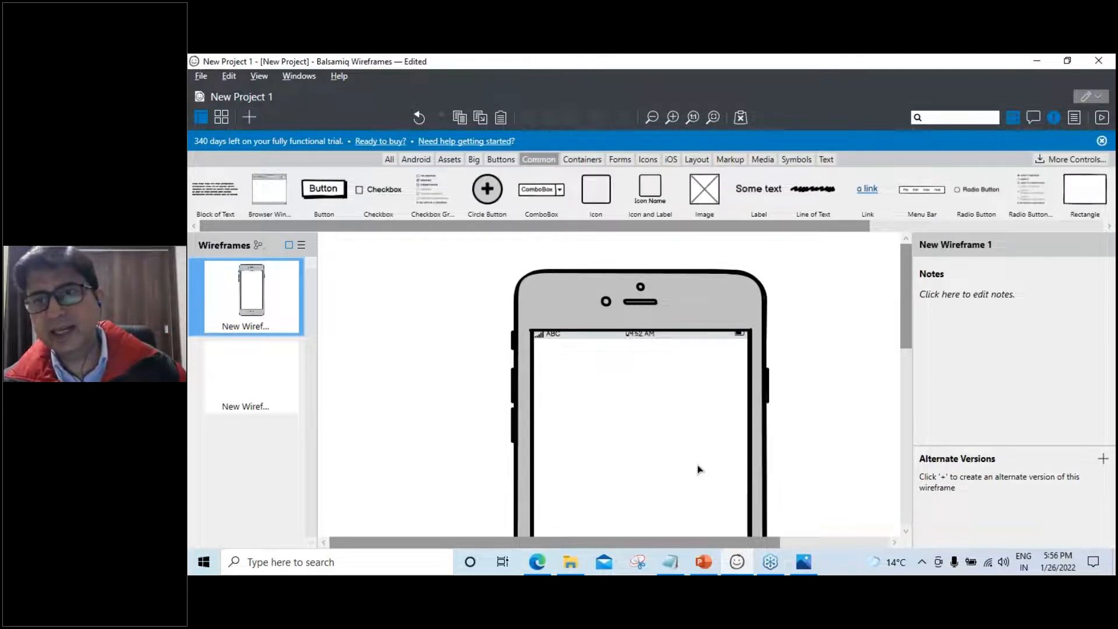
text(ic)
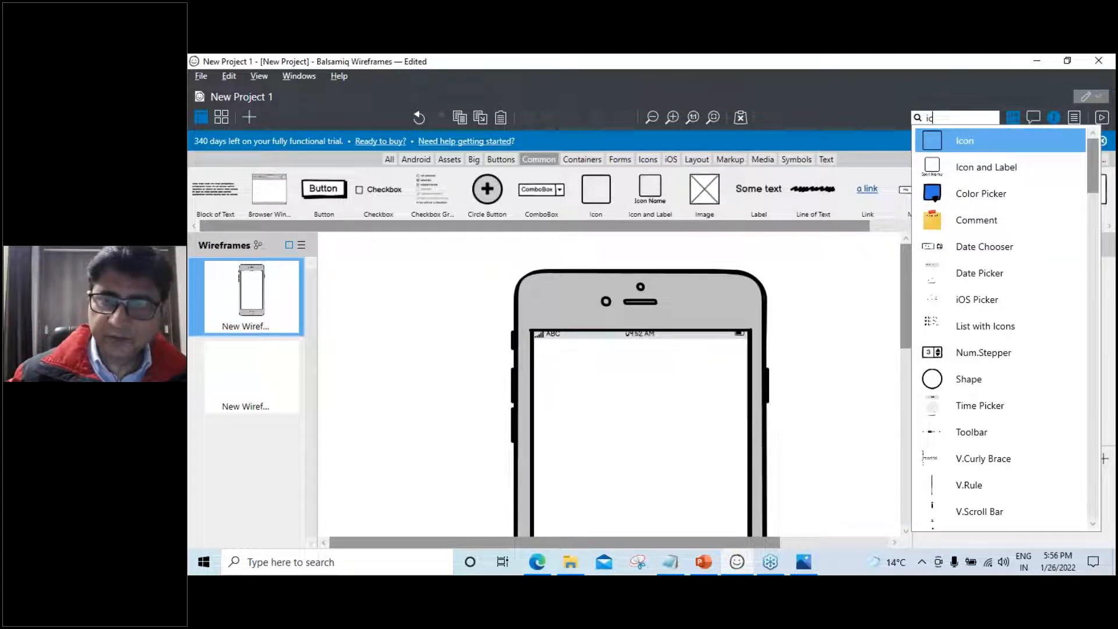
key(Down)
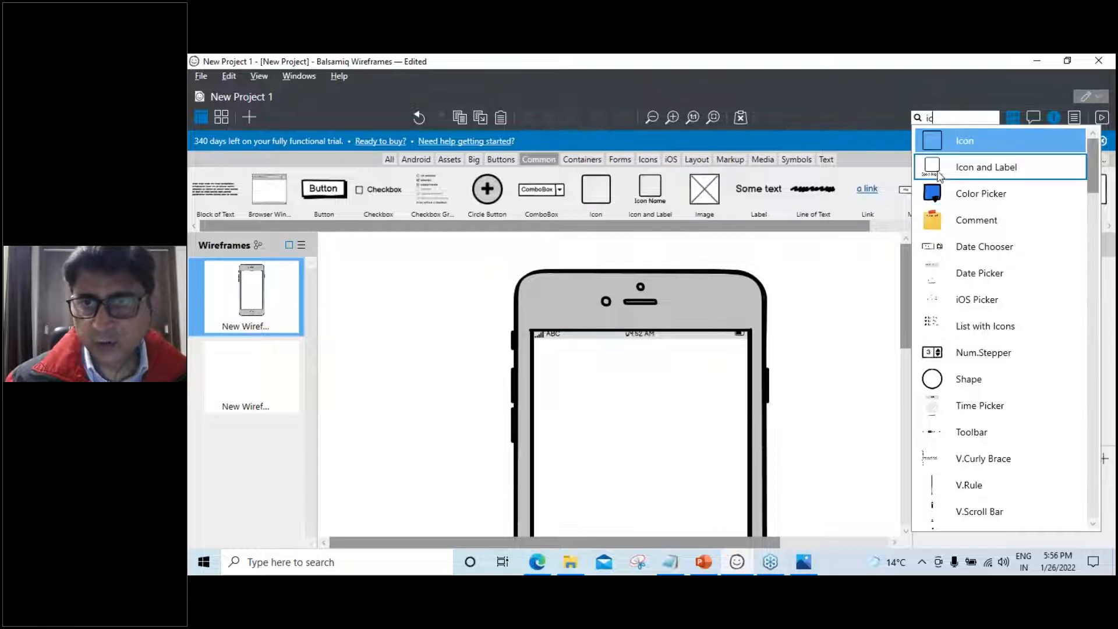
key(Return)
drag(380, 295, 542, 389)
drag(546, 391, 582, 384)
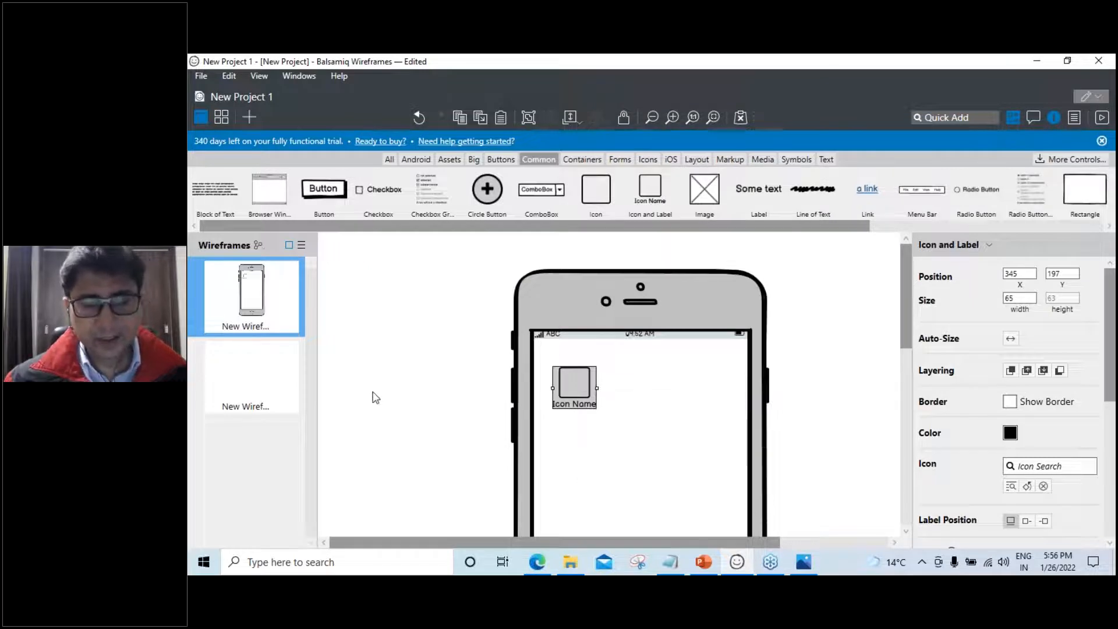
click(371, 411)
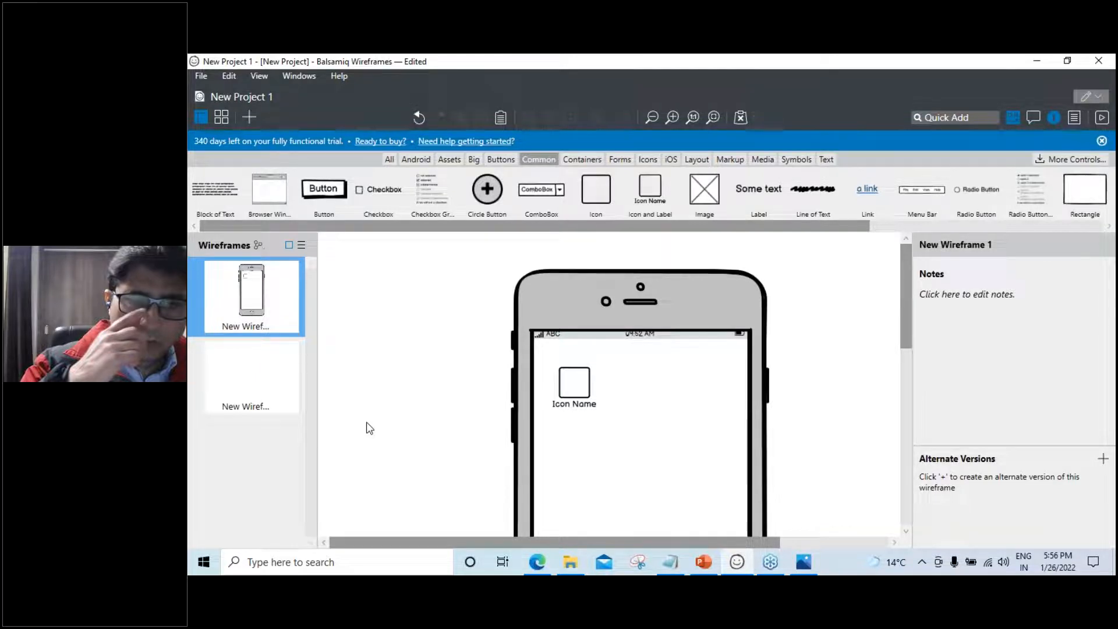
Reposition the iPhone frame and the icon widget, then lock the iPhone in place
drag(688, 290, 609, 305)
click(593, 390)
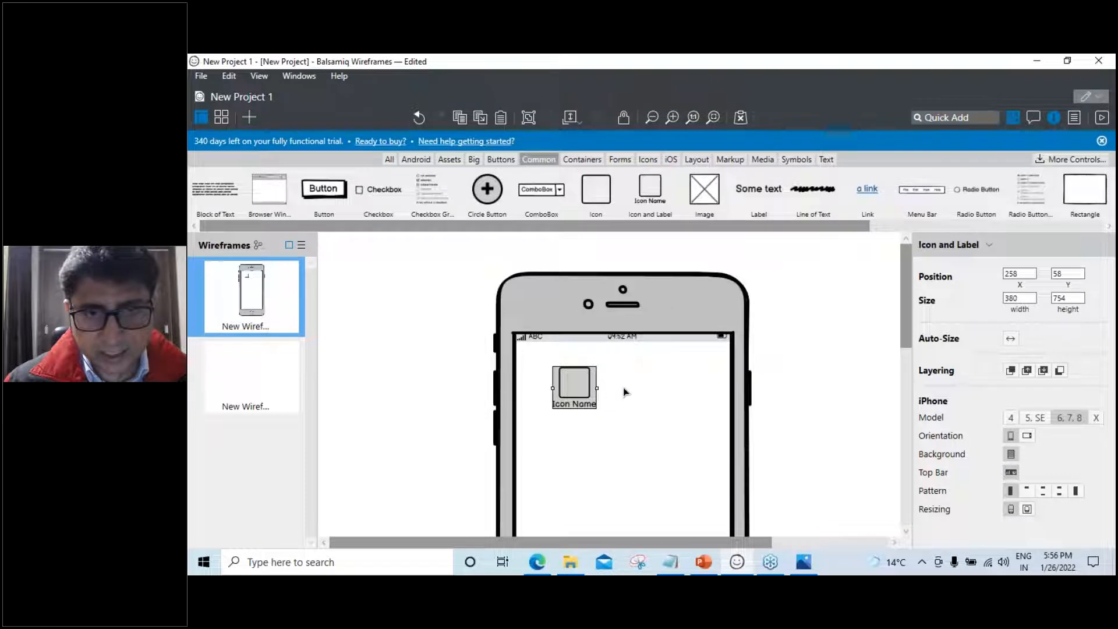
drag(581, 391, 657, 397)
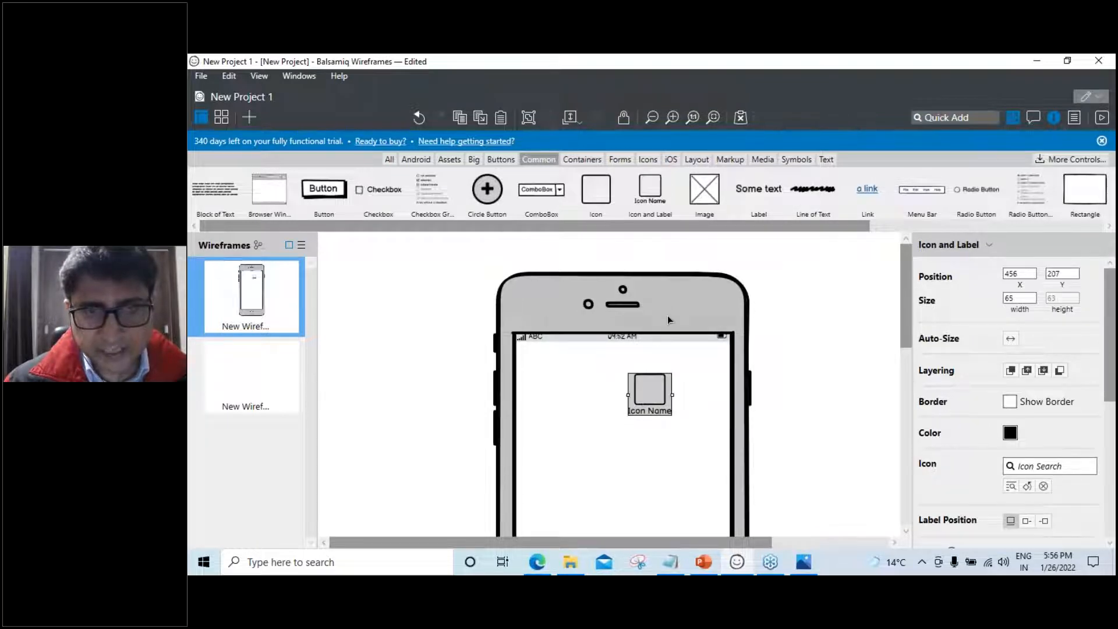
drag(691, 317, 665, 320)
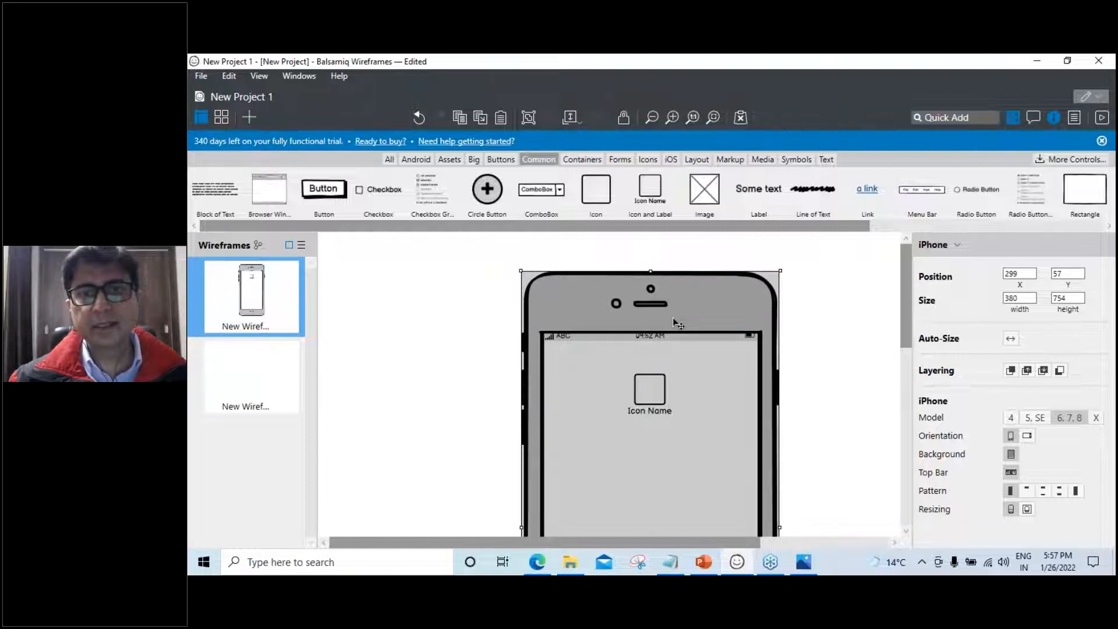
right_click(676, 322)
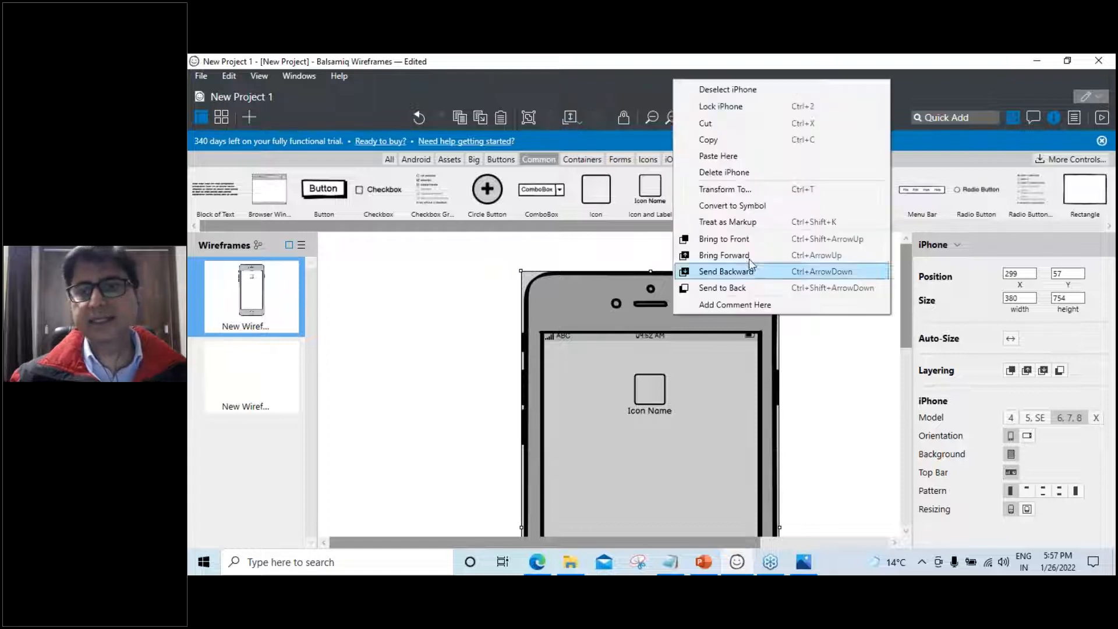
click(741, 109)
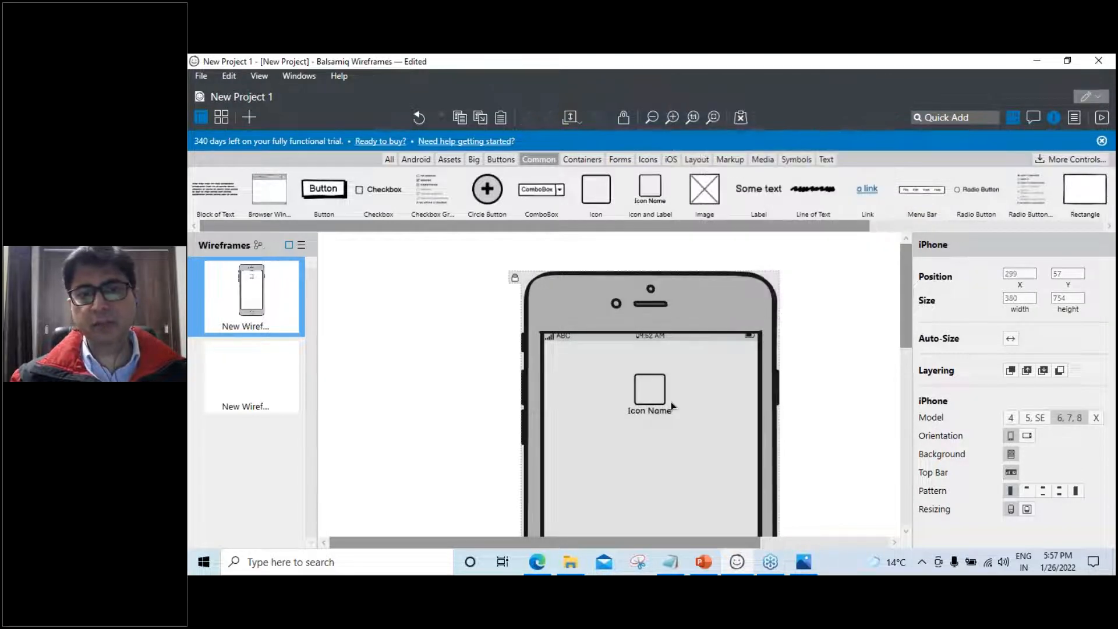
Settle the Icon and Label widget near the upper-left of the phone screen and deselect it
click(655, 398)
drag(655, 398, 595, 398)
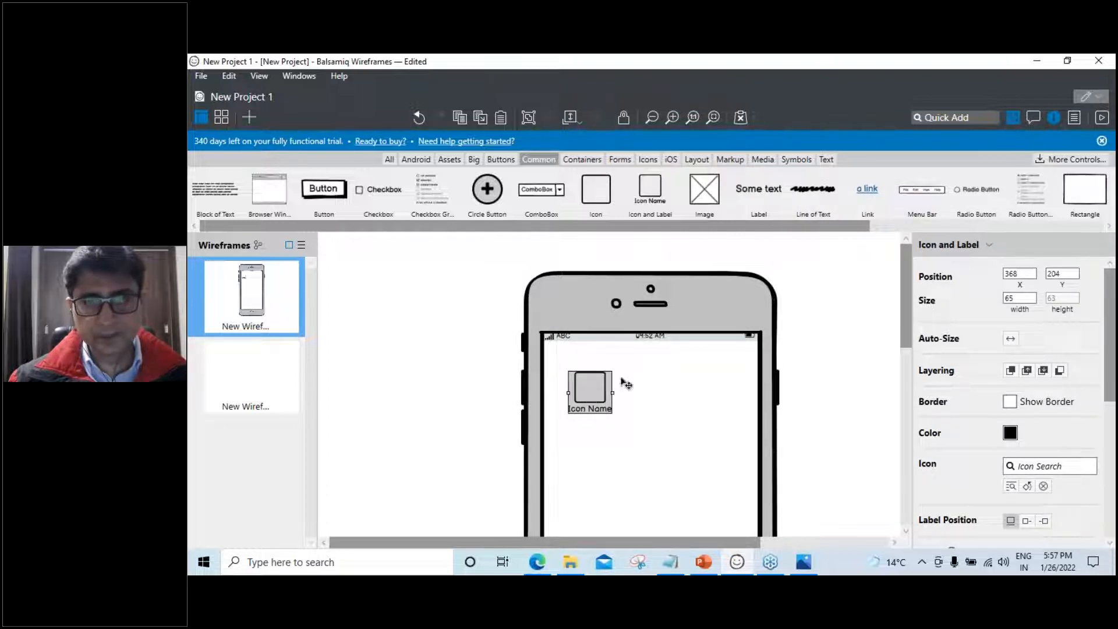
click(950, 117)
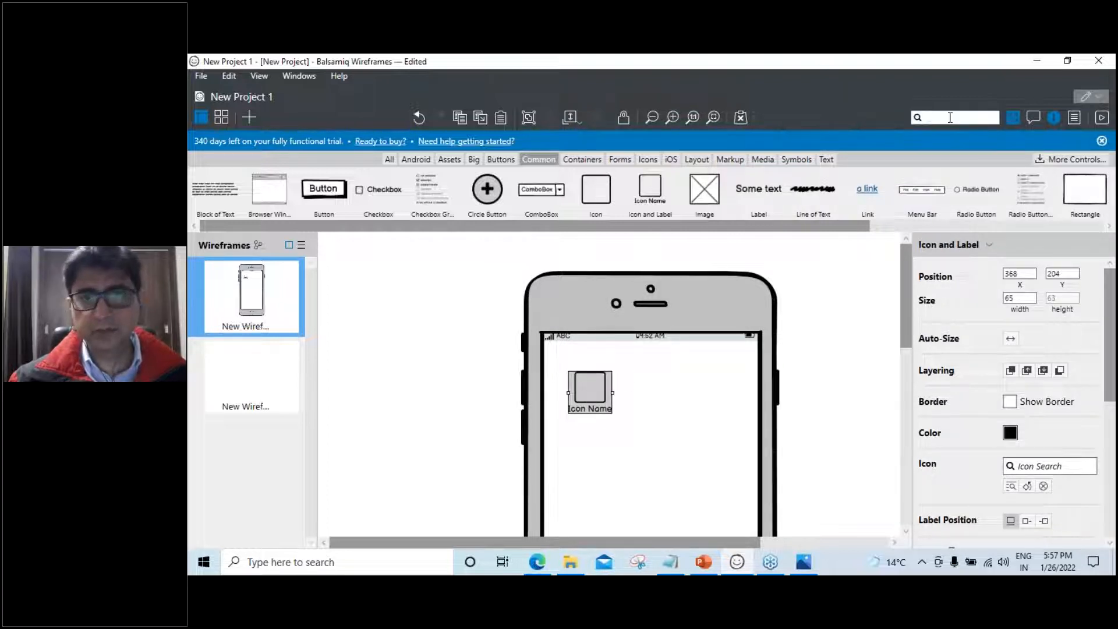
drag(586, 401, 580, 400)
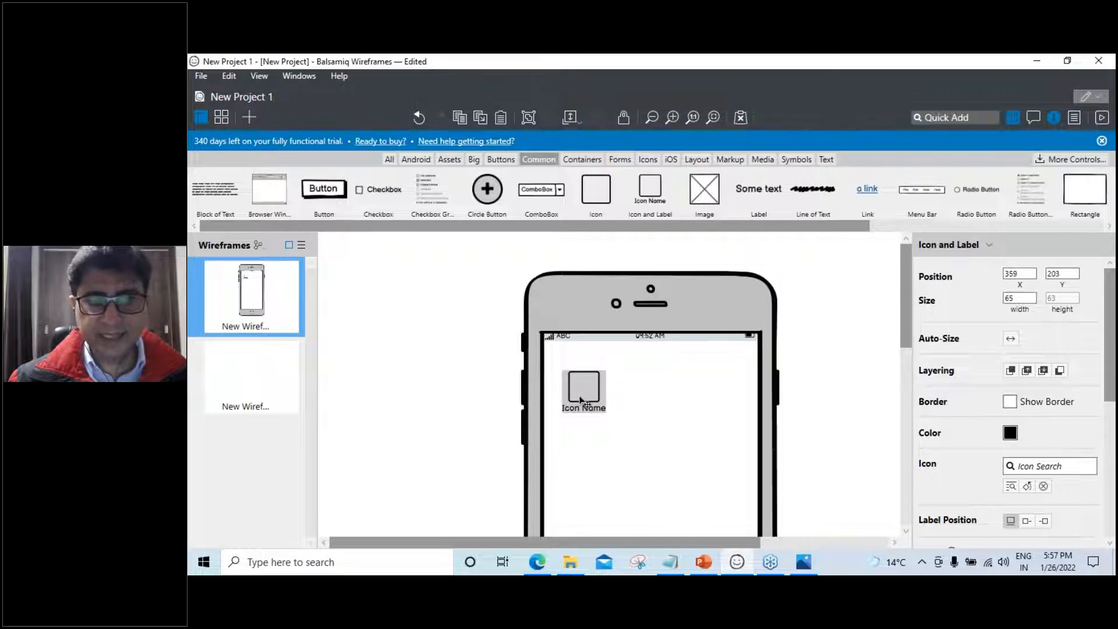
click(844, 434)
click(704, 562)
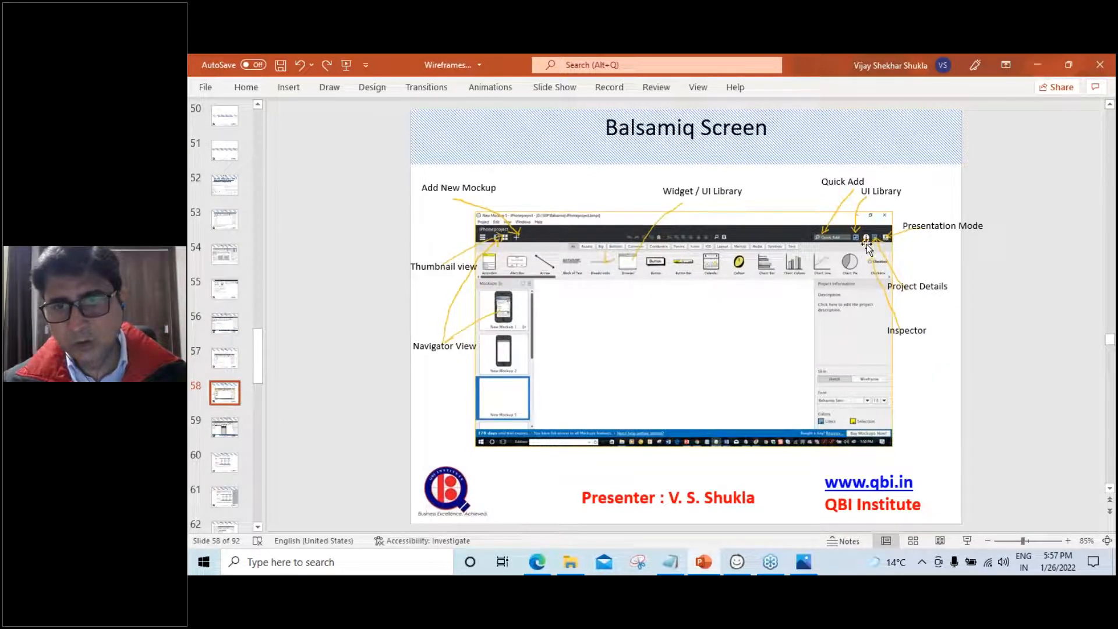
click(1041, 64)
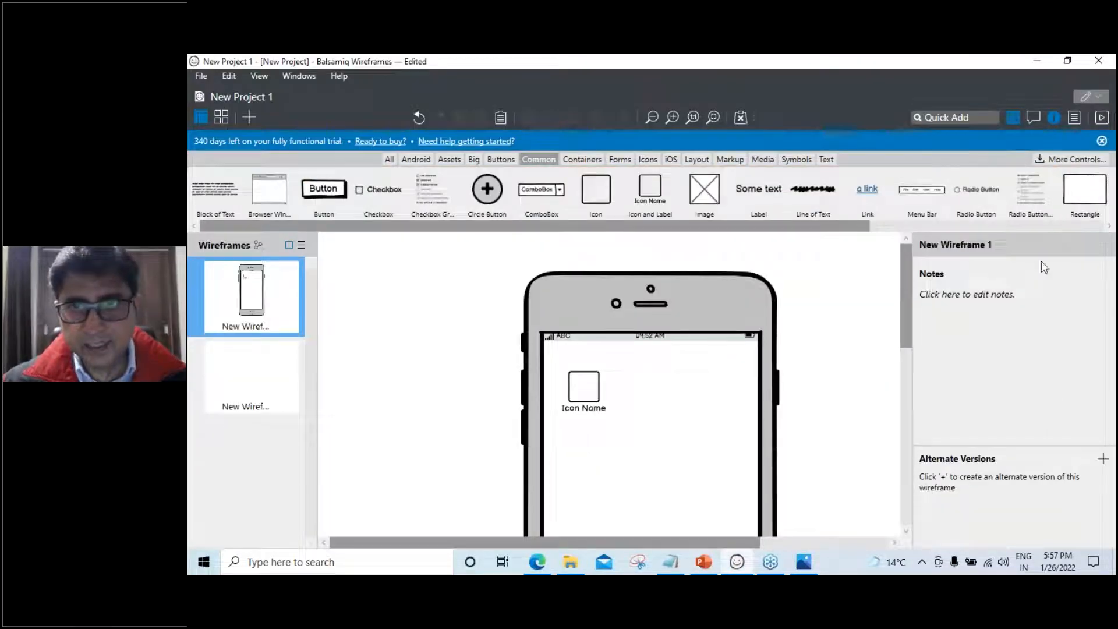
click(1014, 118)
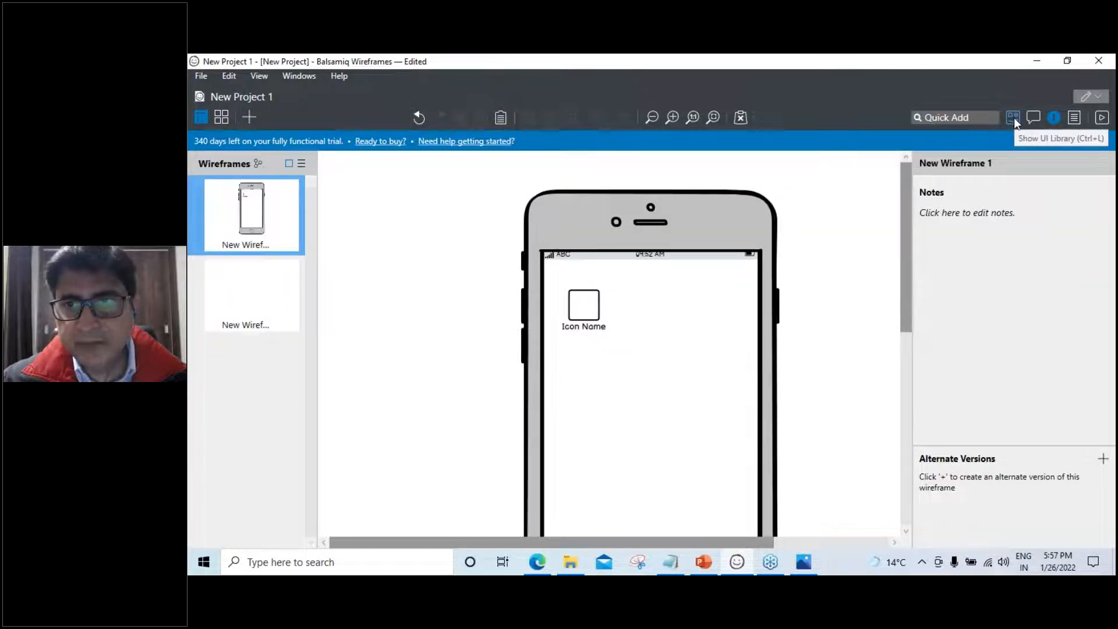
click(1015, 117)
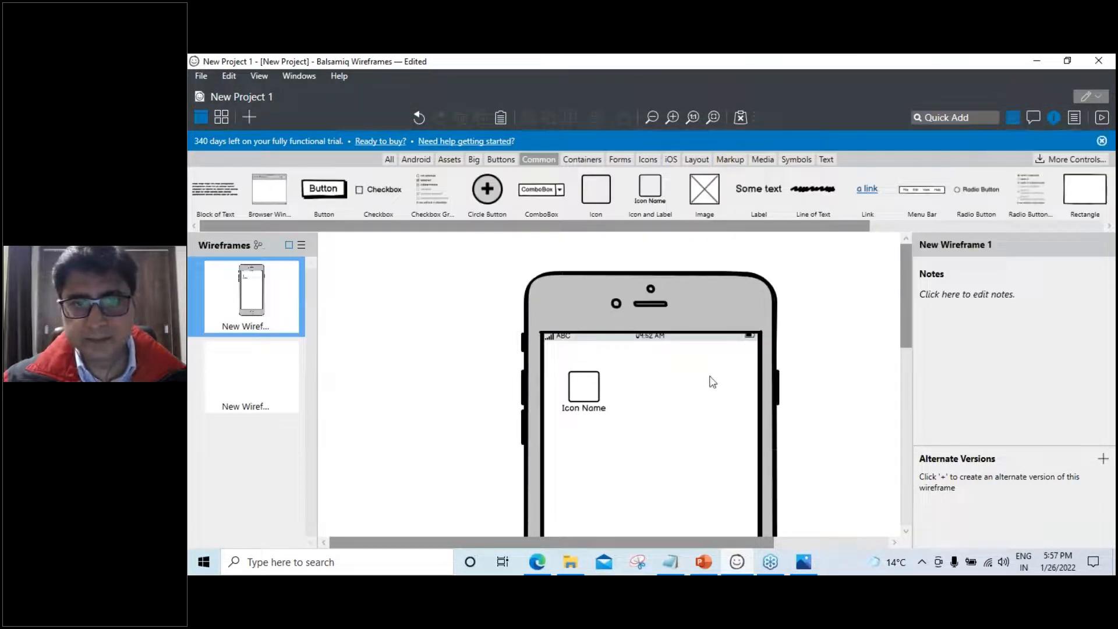
click(590, 390)
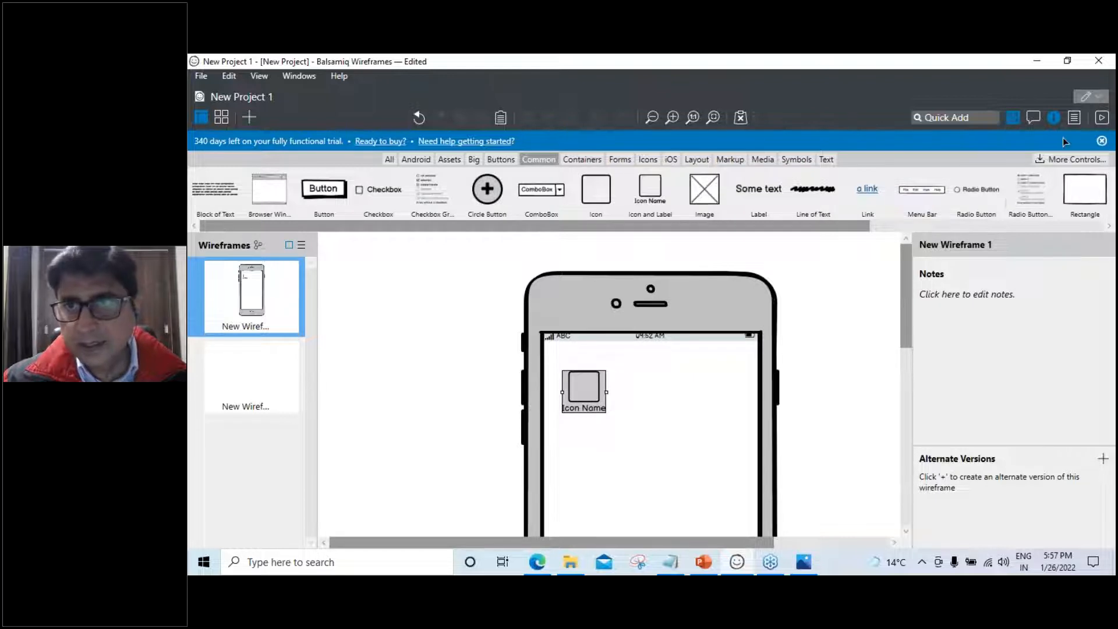
click(1056, 117)
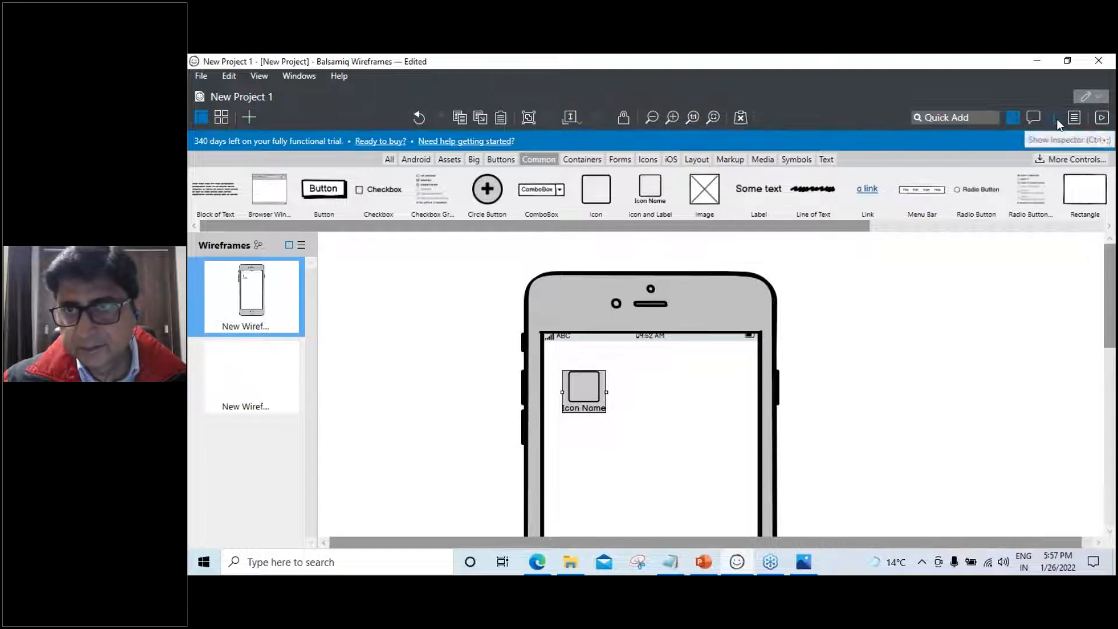
click(1055, 117)
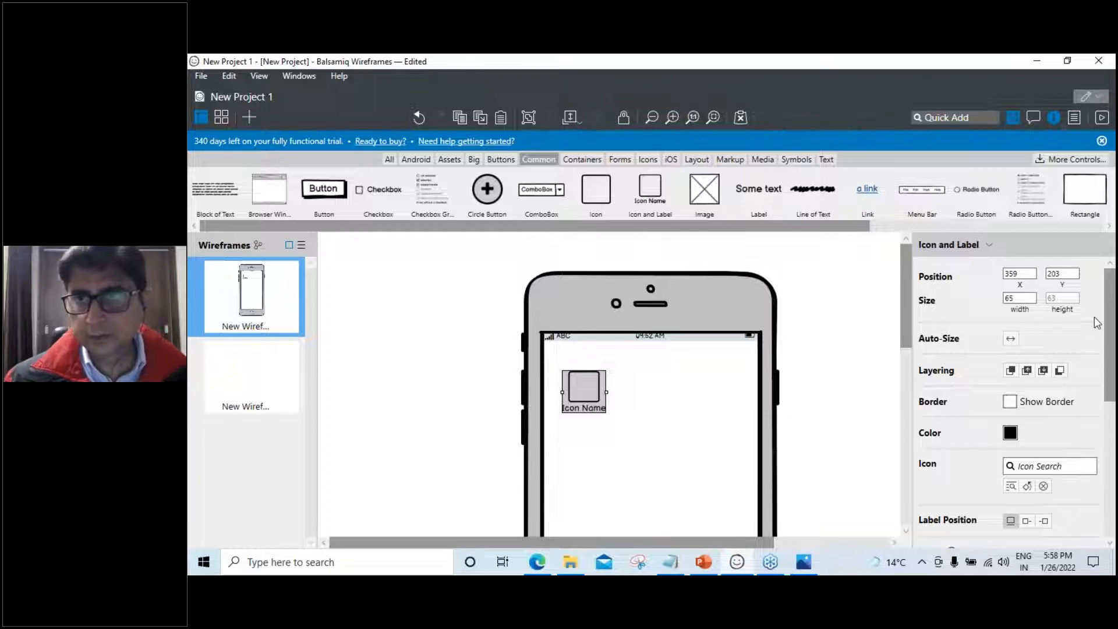
Review the project description without changes, then open New Wireframe 1's empty notes field for editing
click(1075, 120)
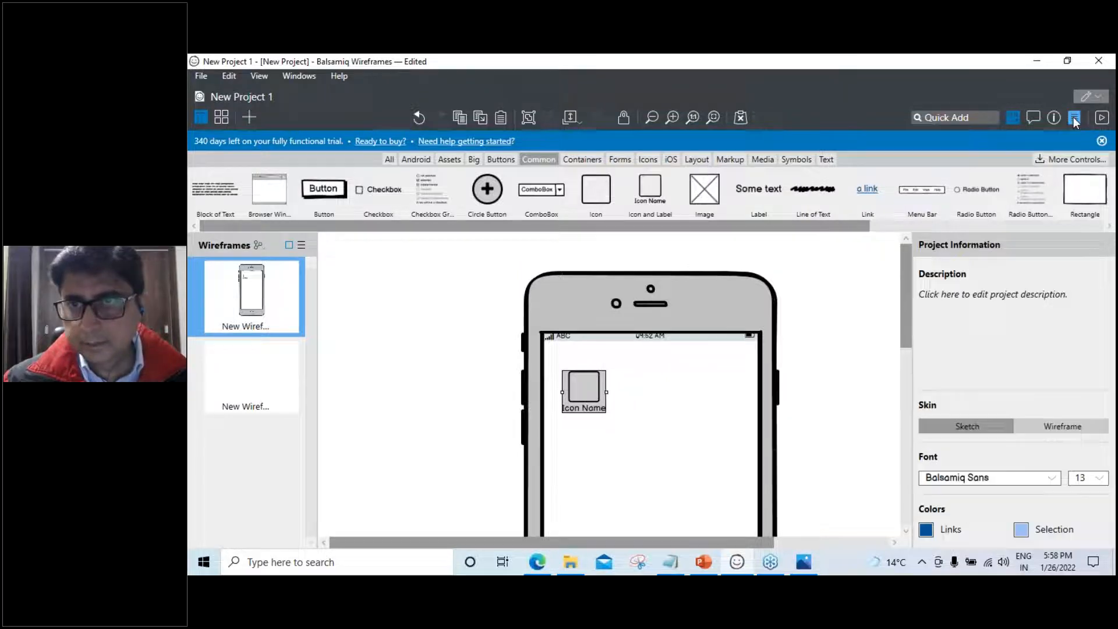
click(1076, 119)
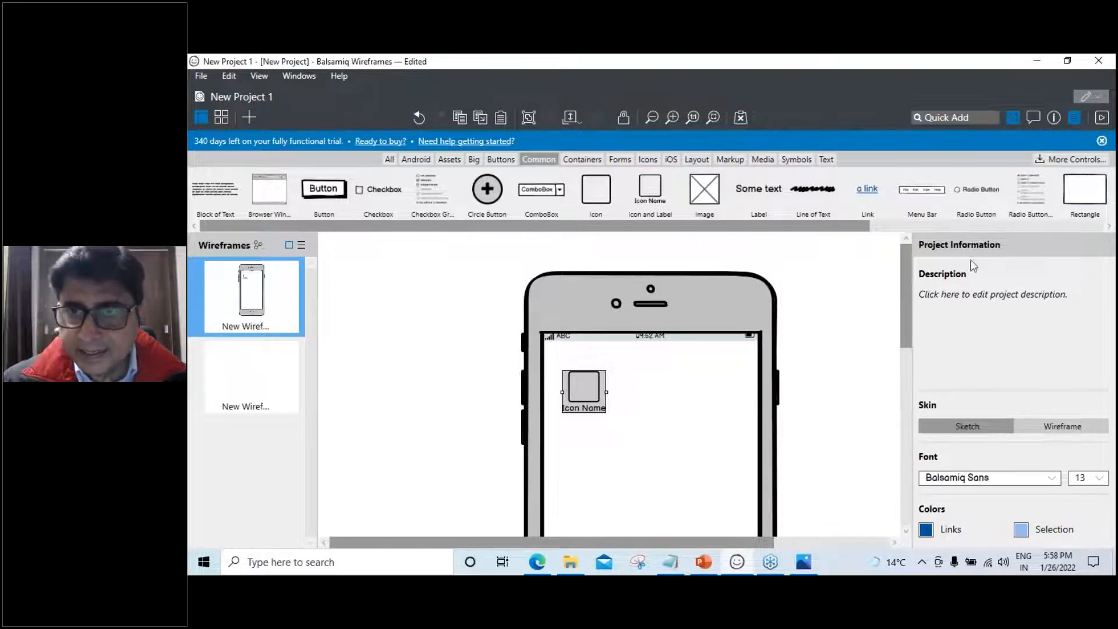
click(965, 295)
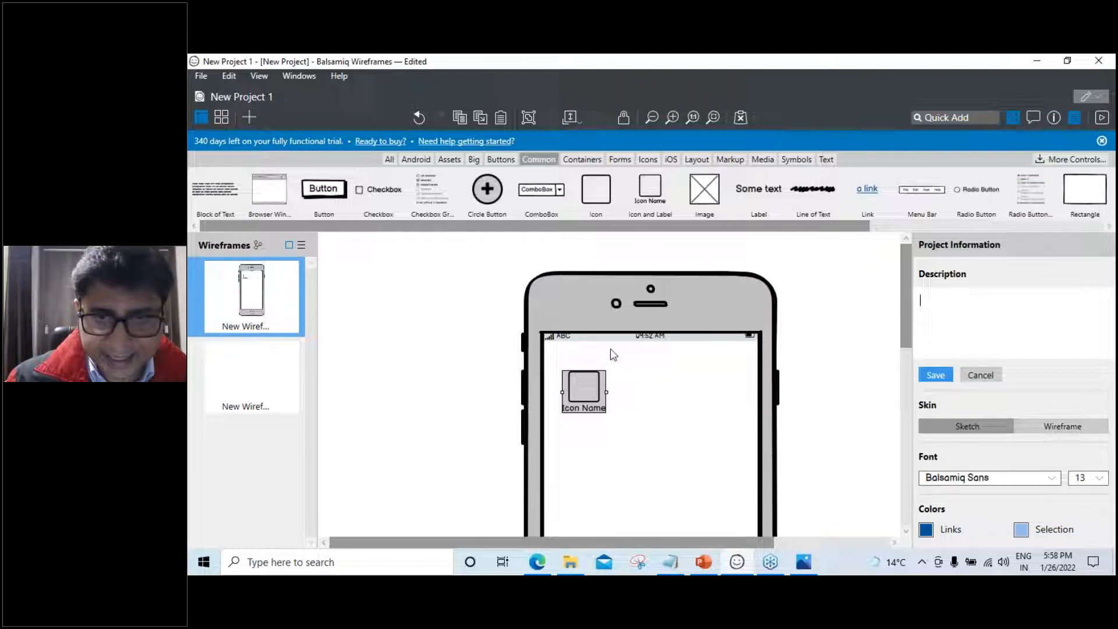
click(432, 367)
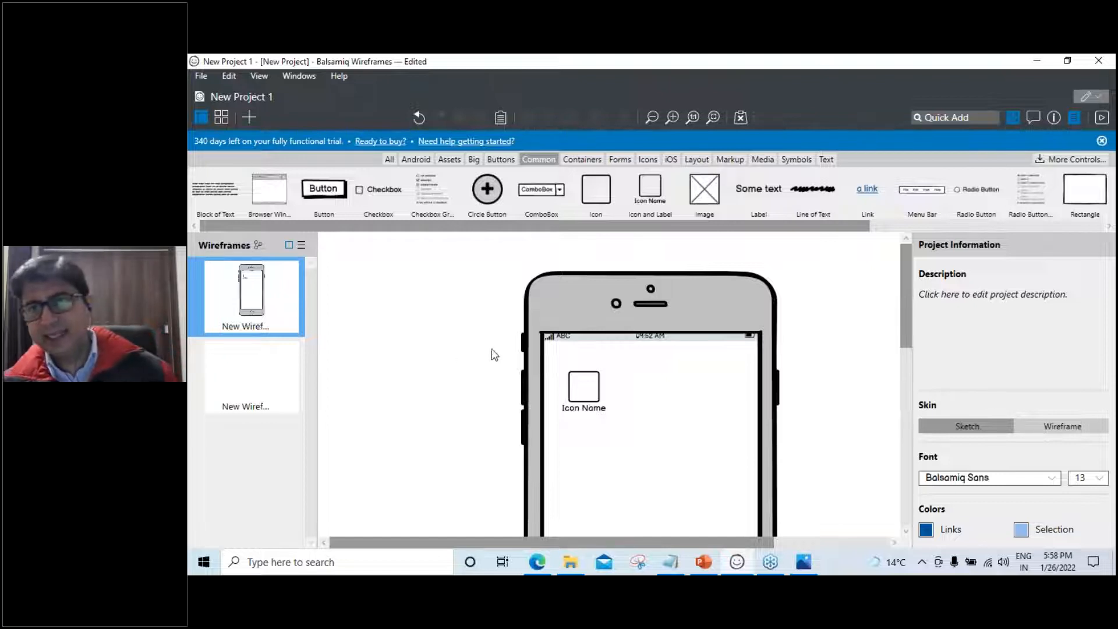
click(1053, 119)
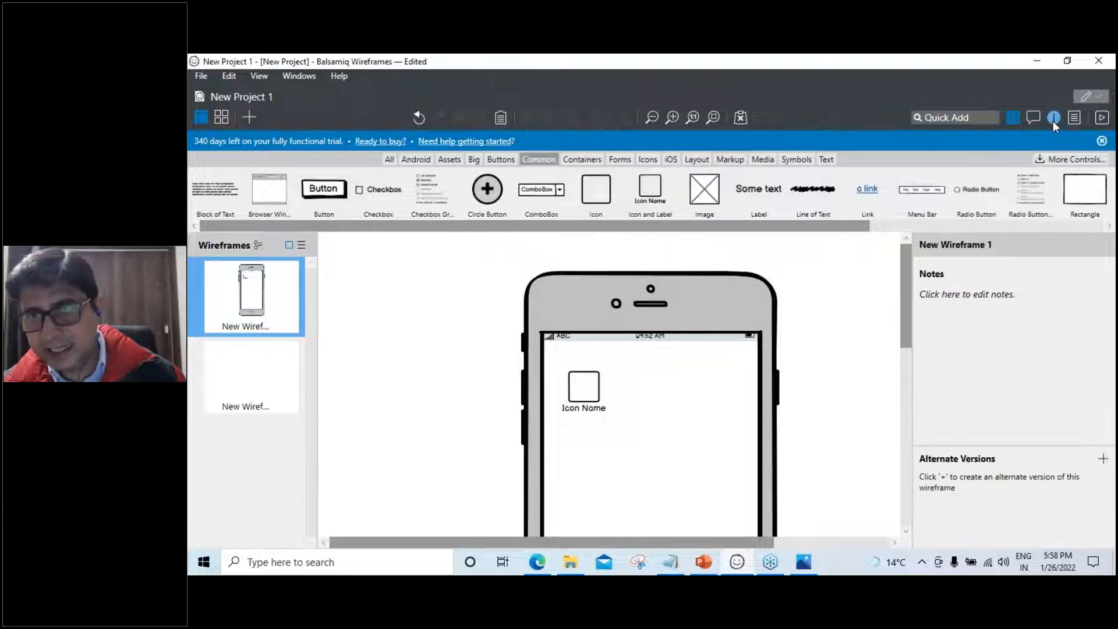
click(942, 297)
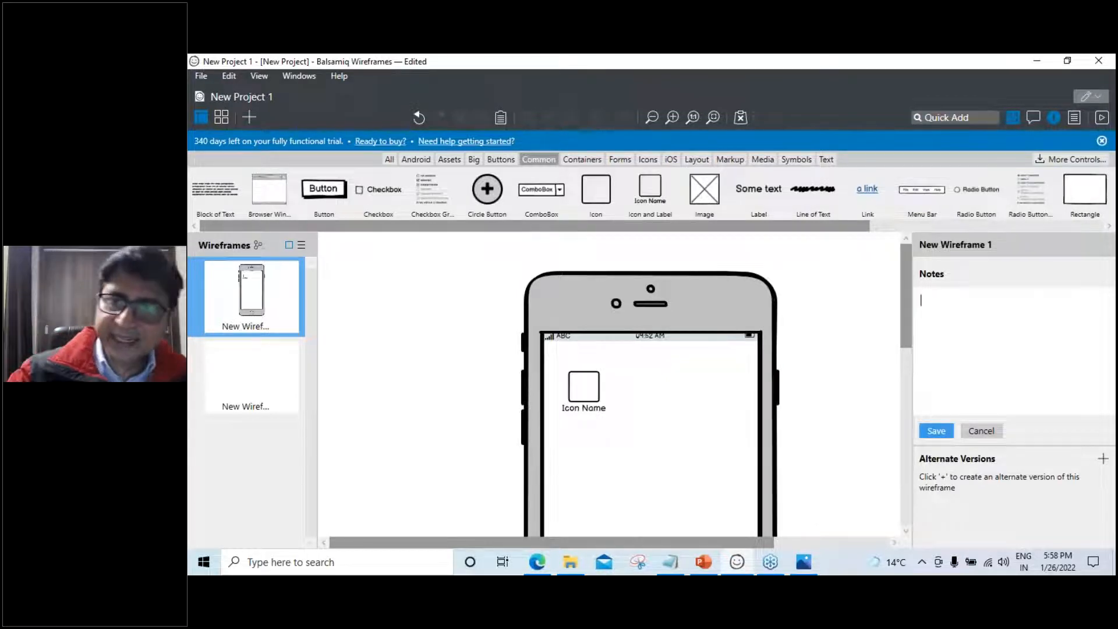
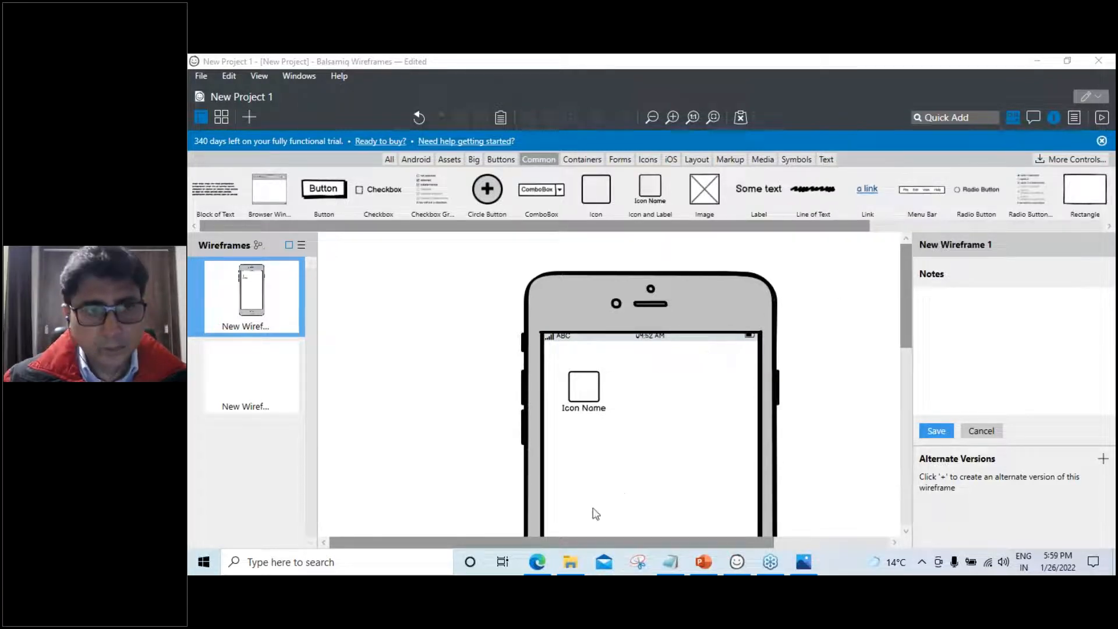
View PowerPoint's slide 59, 'Position and Size of Widgets', then return to Balsamiq
click(705, 561)
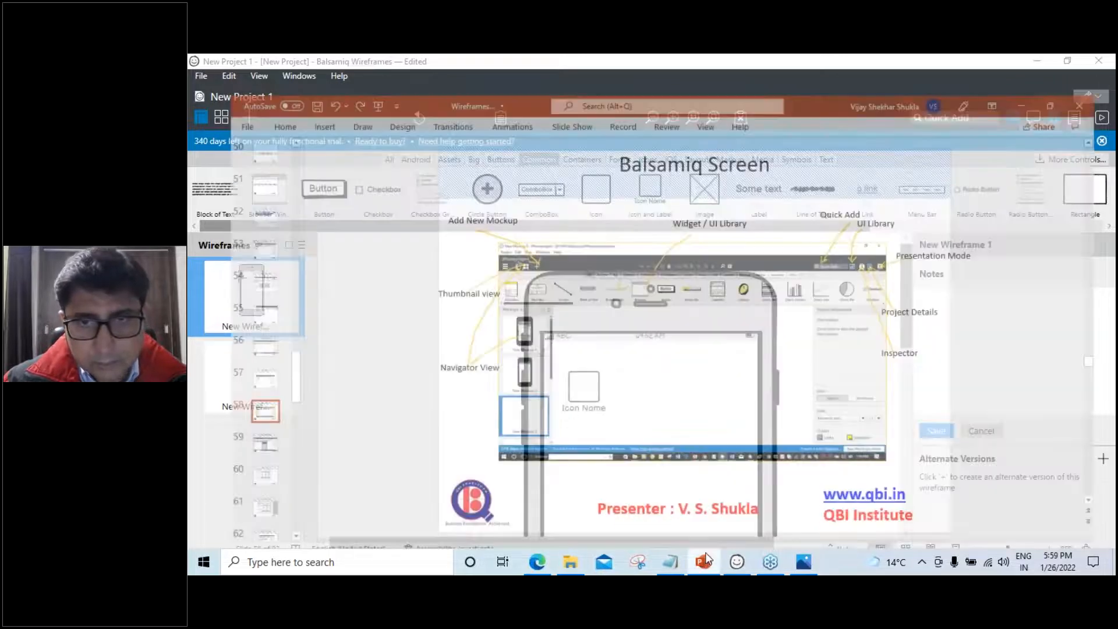
scroll(692, 461, down, 1)
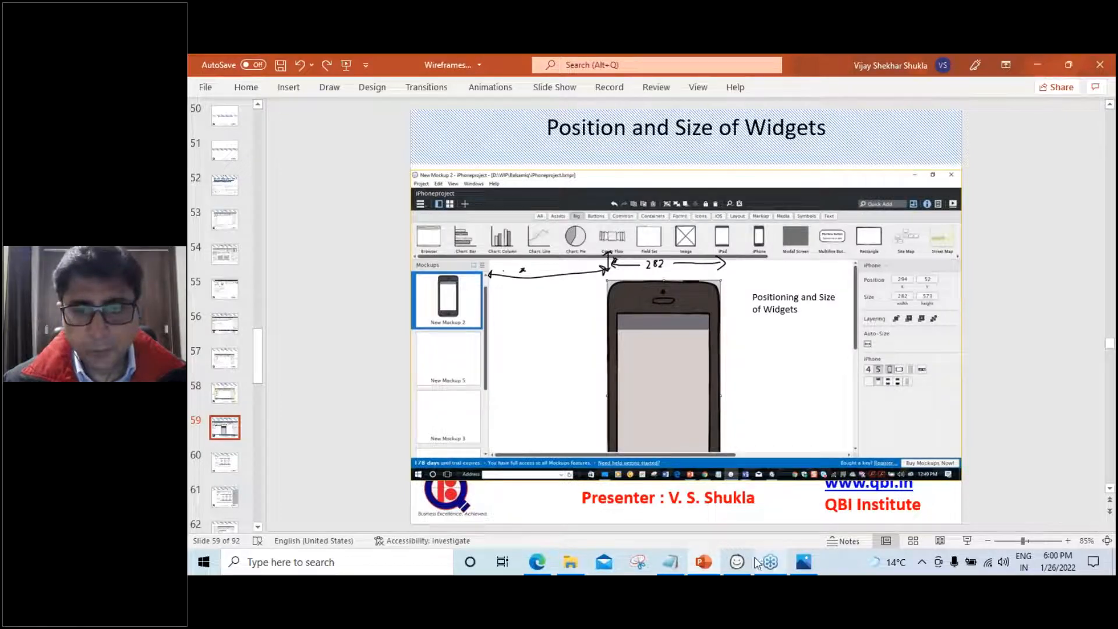
click(738, 562)
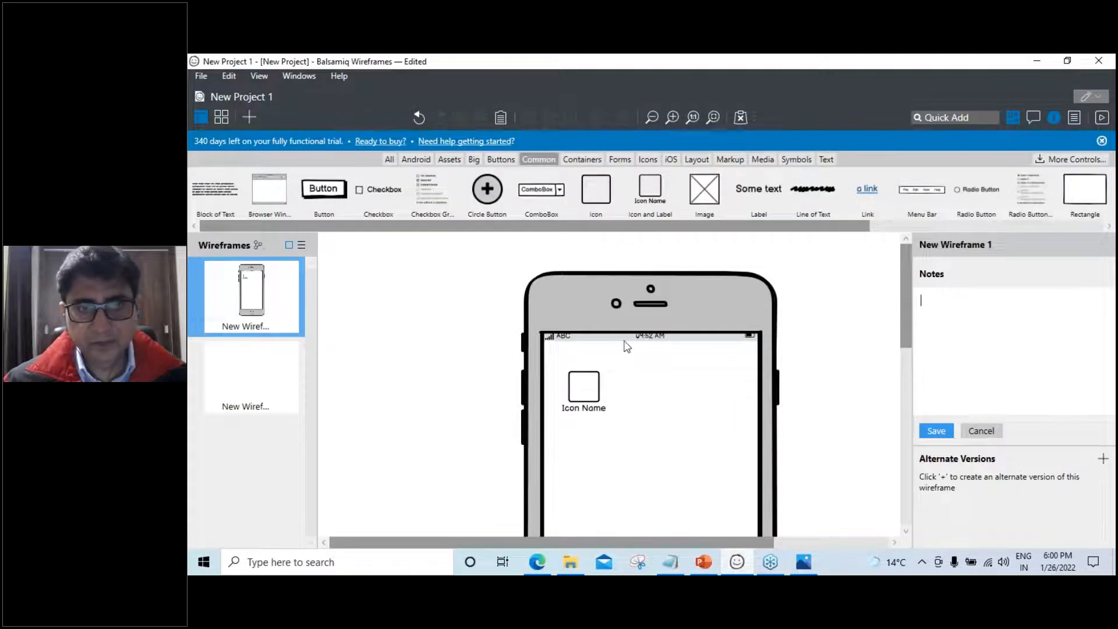
Unlock the iPhone frame from its right-click menu
click(631, 314)
right_click(713, 290)
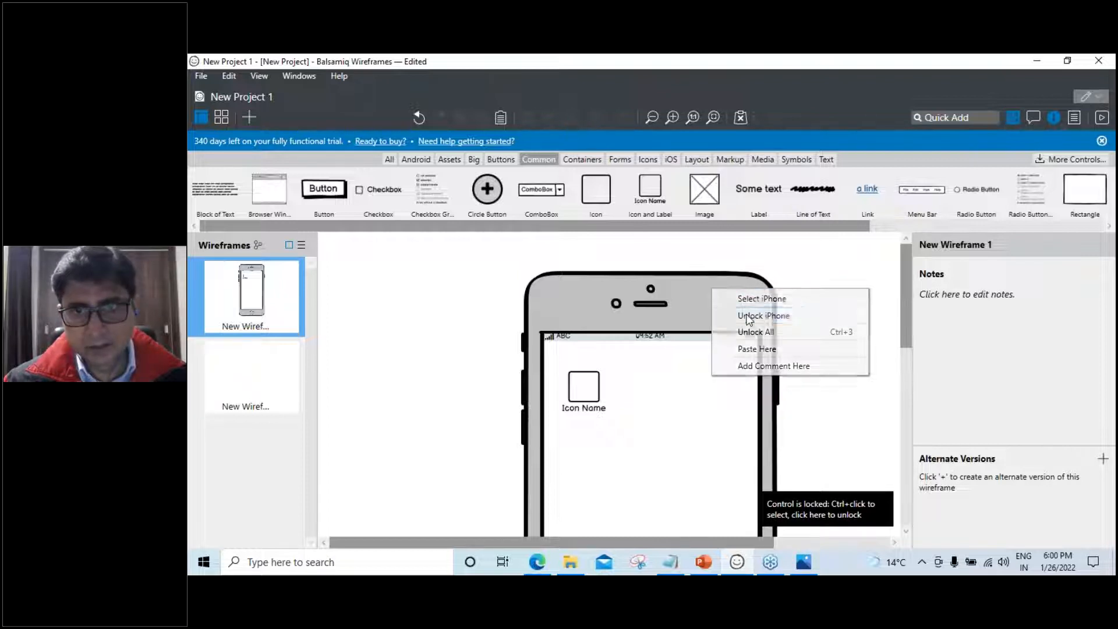
click(749, 316)
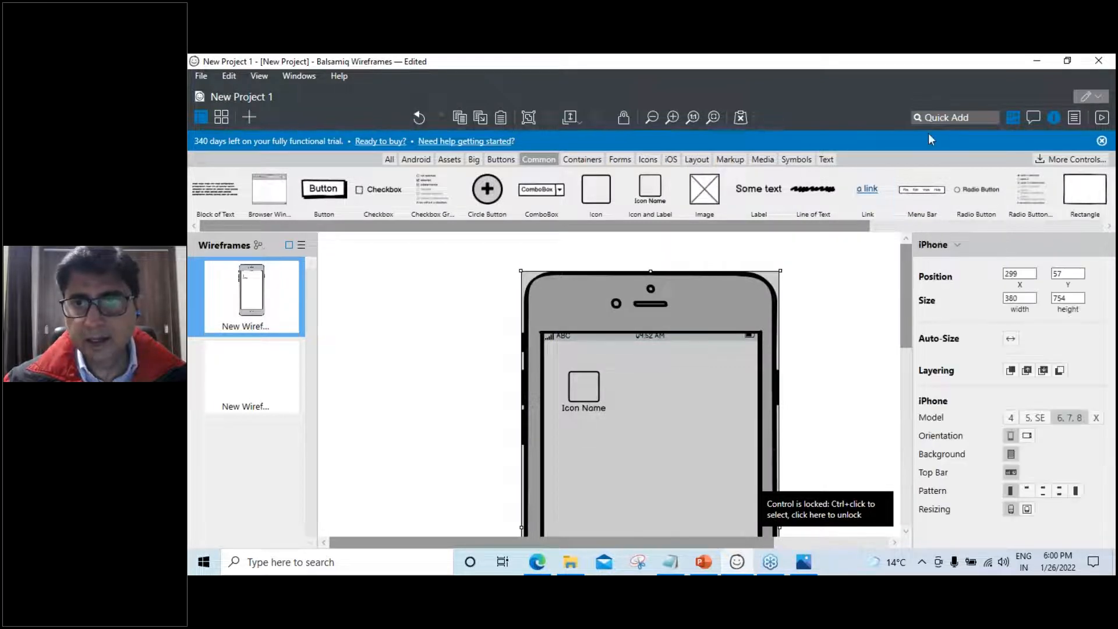
click(916, 215)
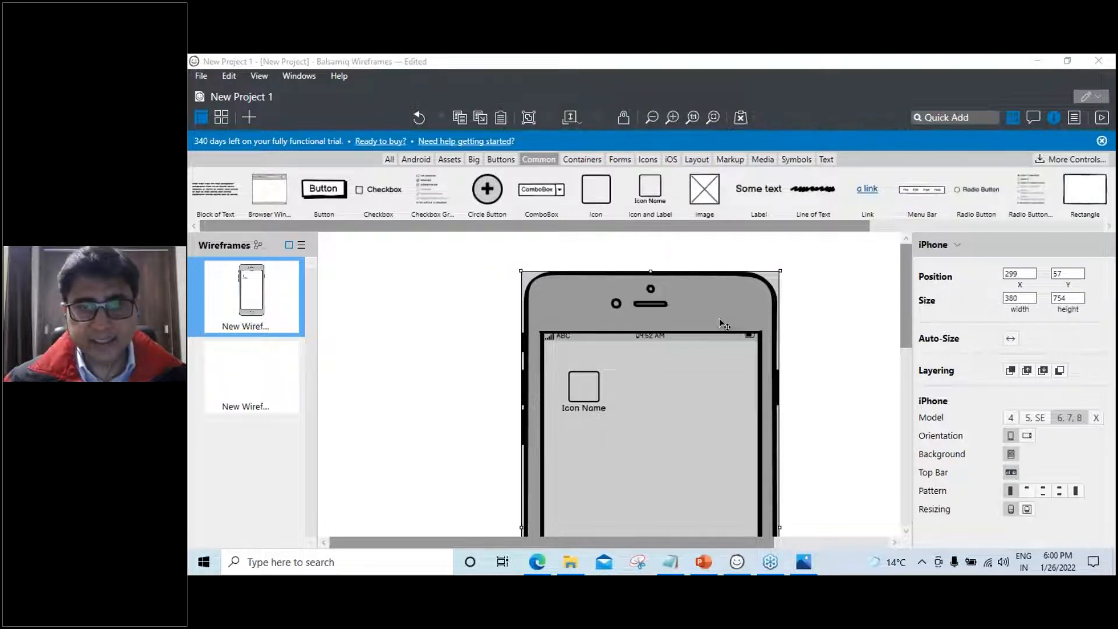
click(1050, 119)
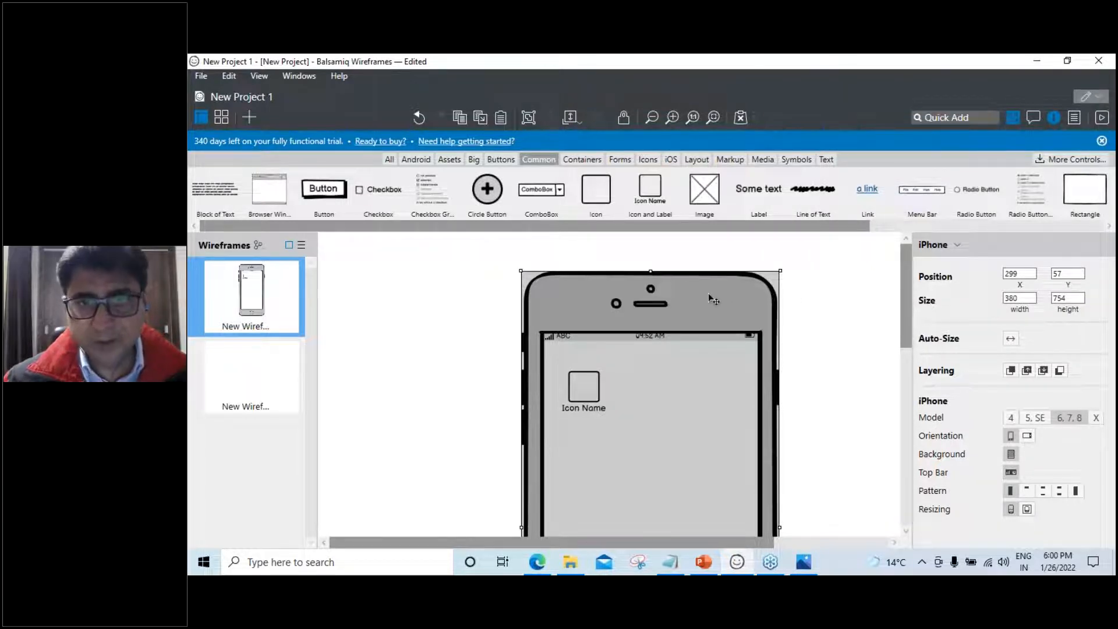
Drag the iPhone frame to X 187, Y 64, then go back to the slides
drag(673, 295, 473, 244)
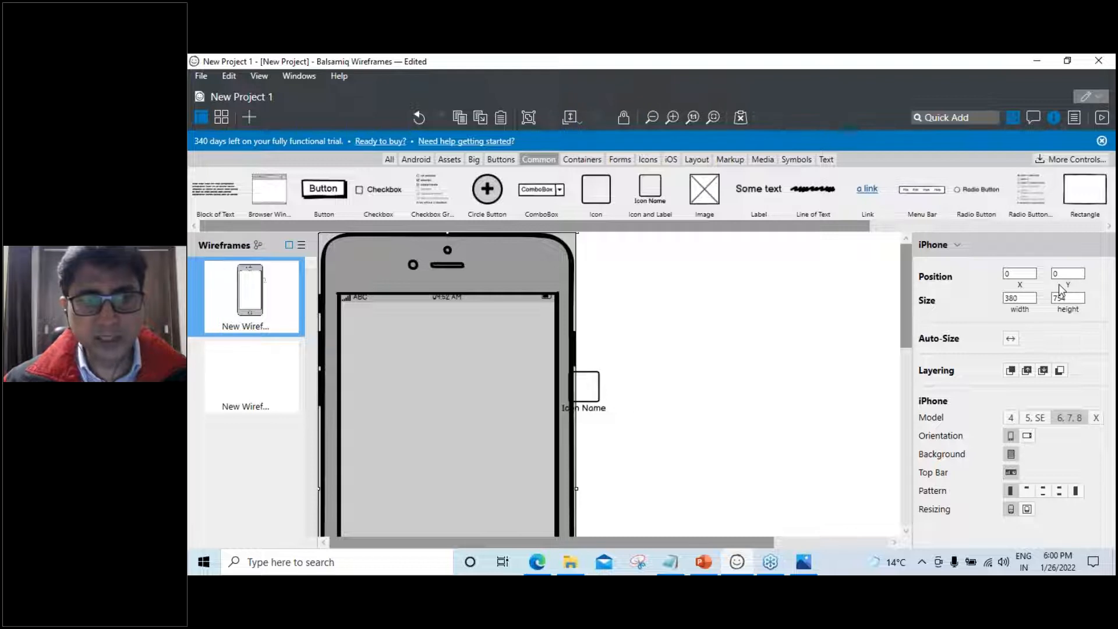
drag(534, 276, 637, 286)
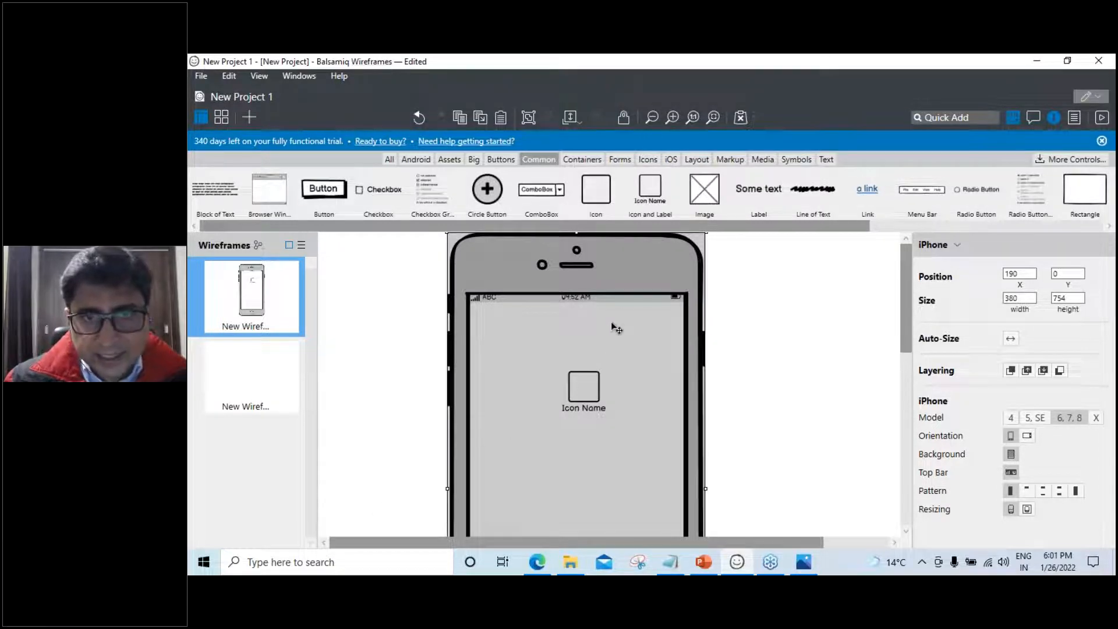
drag(628, 286, 624, 328)
click(703, 568)
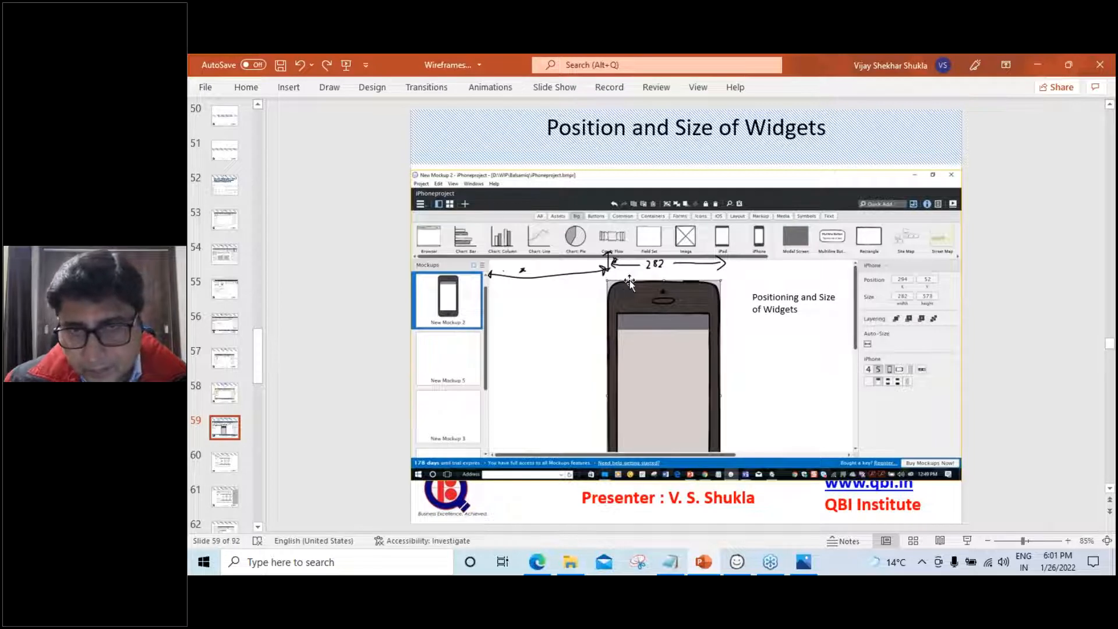
Scroll through slides 60–61 and back to slide 59, then return to Balsamiq
scroll(690, 342, down, 1)
scroll(691, 342, down, 2)
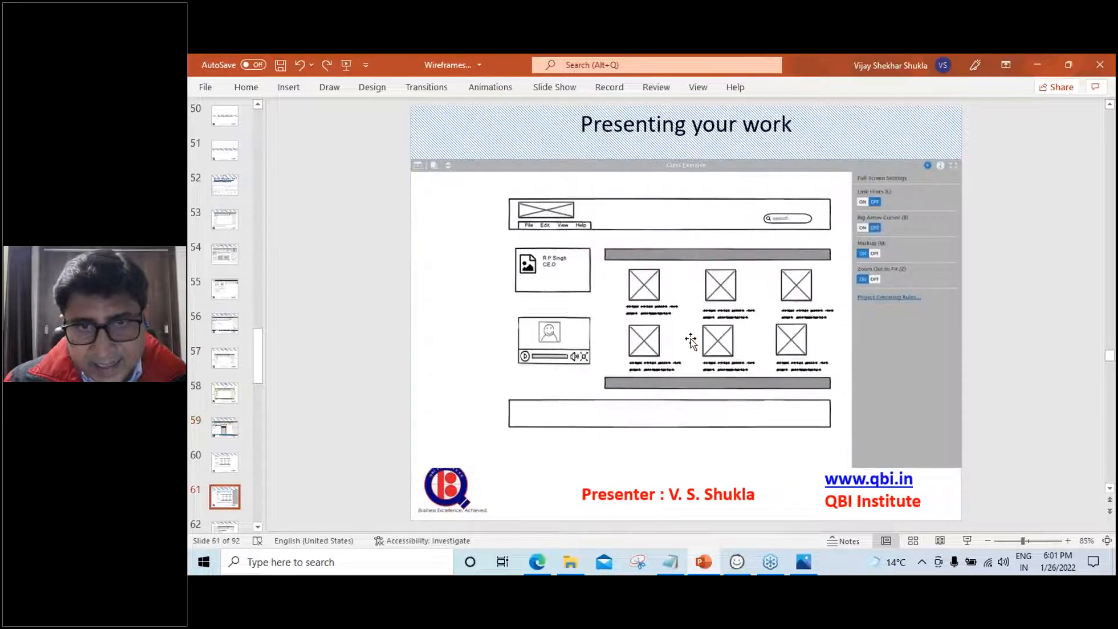
scroll(691, 343, up, 1)
scroll(691, 342, up, 1)
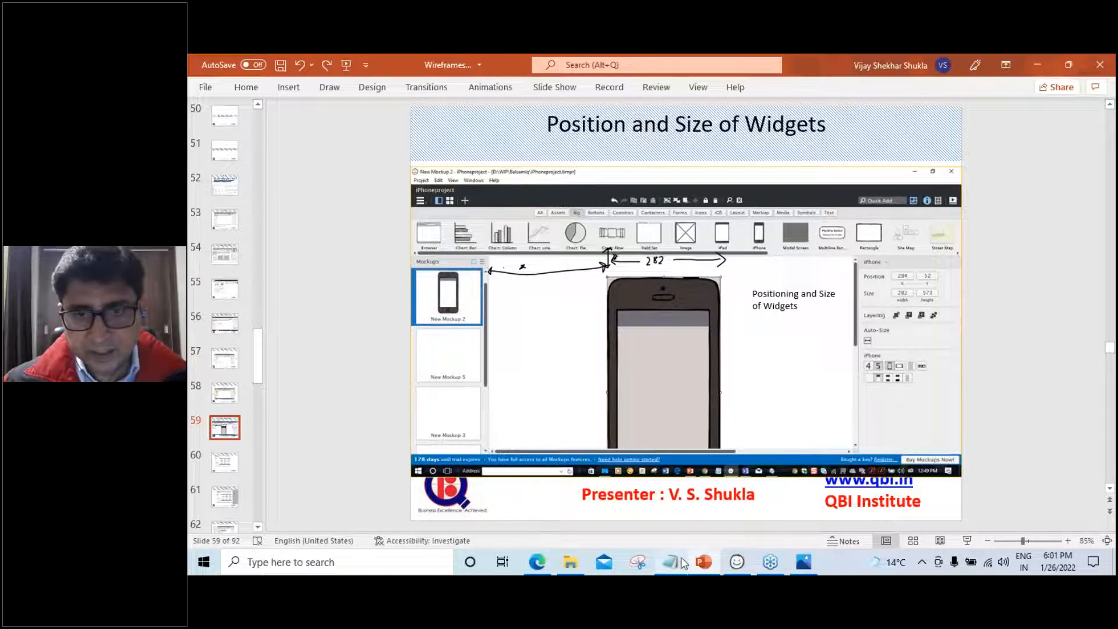
click(737, 560)
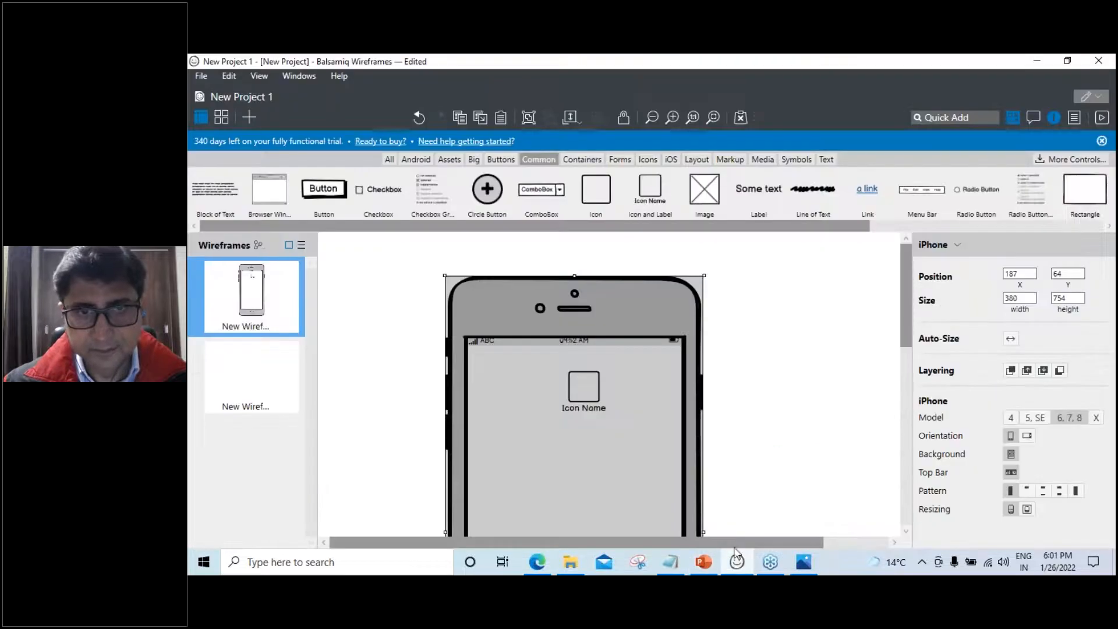
Snap the iPhone frame to X 202, Y 64 and lock it in place
mouse_move(616, 333)
mouse_down()
mouse_move(699, 333)
mouse_move(597, 332)
mouse_move(632, 333)
mouse_move(619, 334)
mouse_up()
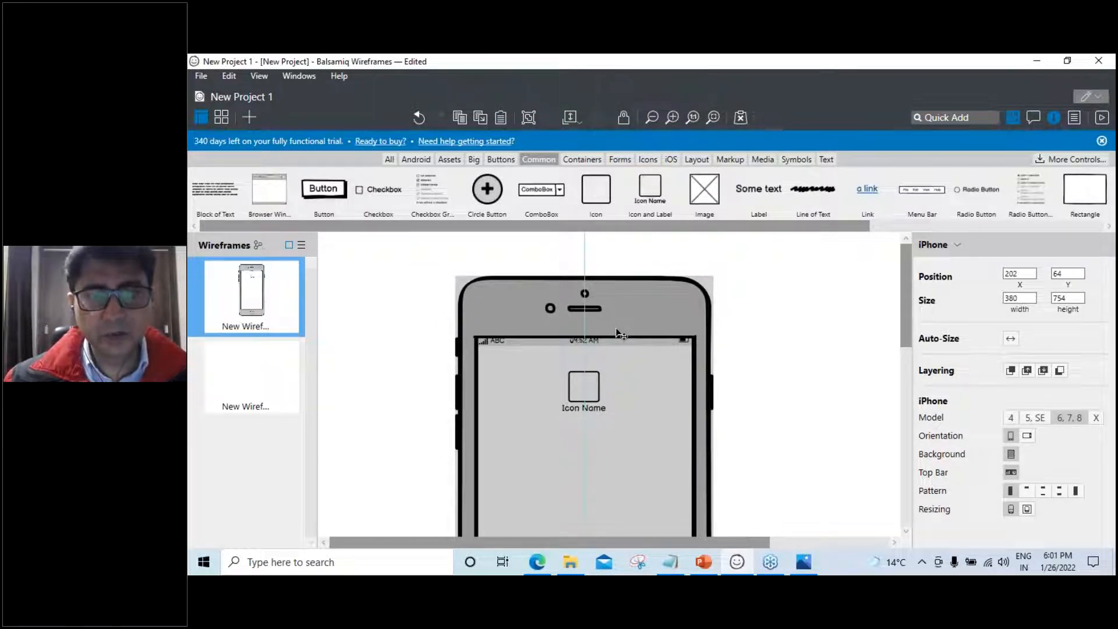
drag(619, 334, 619, 334)
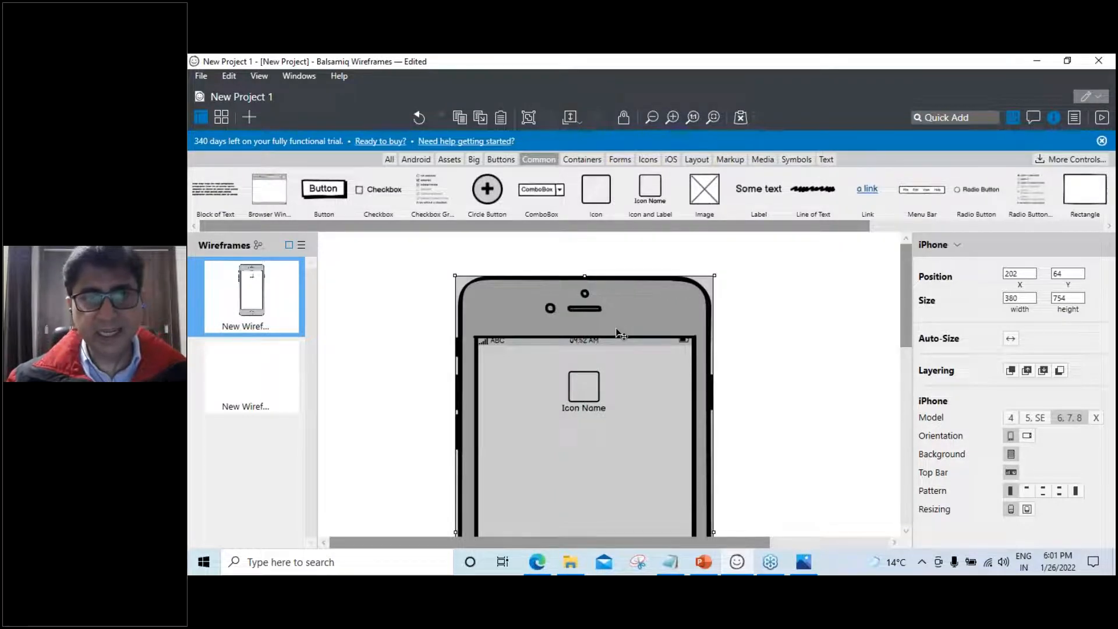
right_click(619, 334)
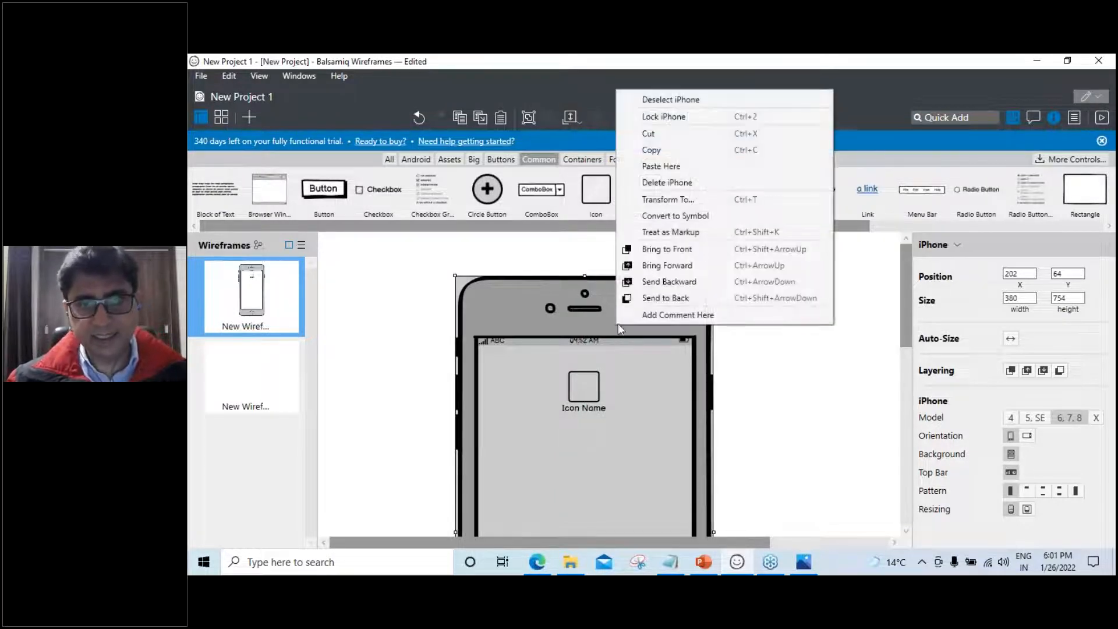
click(671, 119)
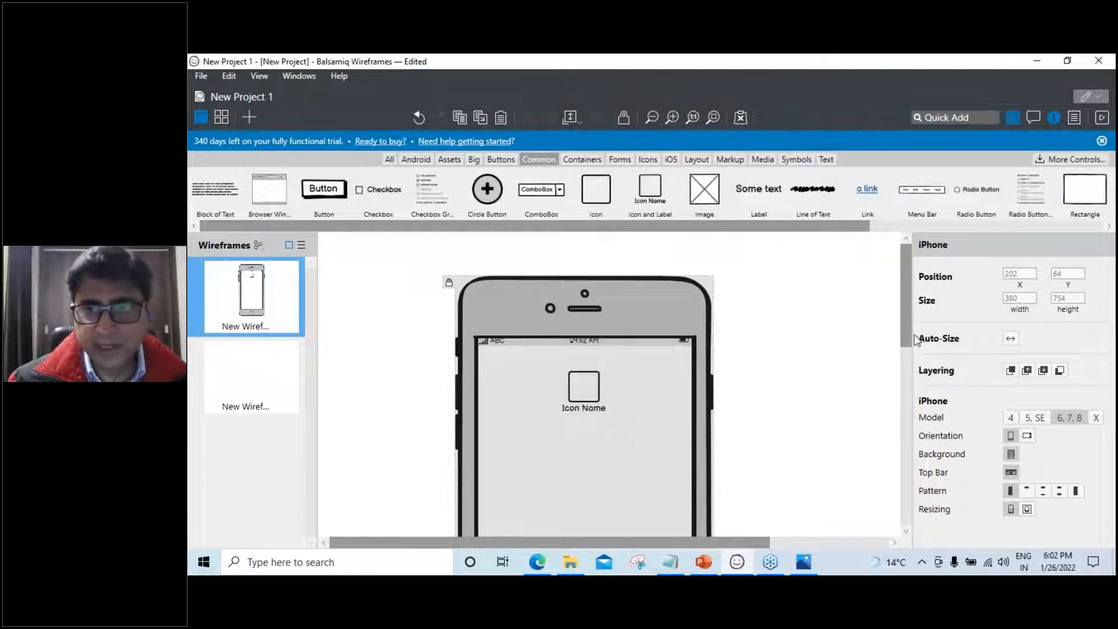
Delete the existing Icon and Label from the phone screen
click(589, 403)
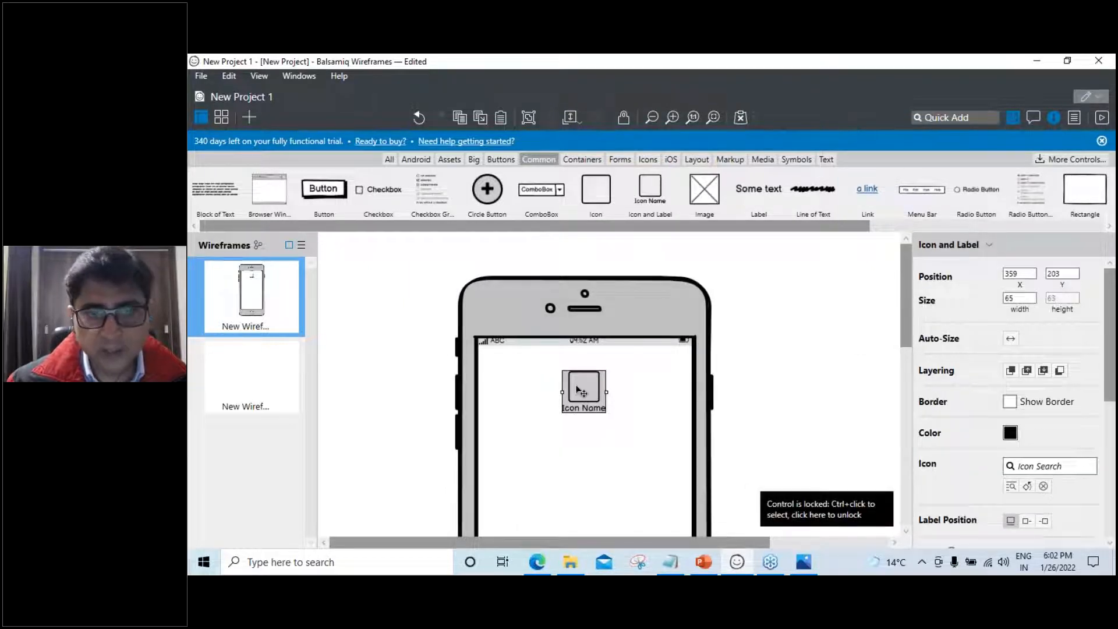
click(692, 348)
click(599, 388)
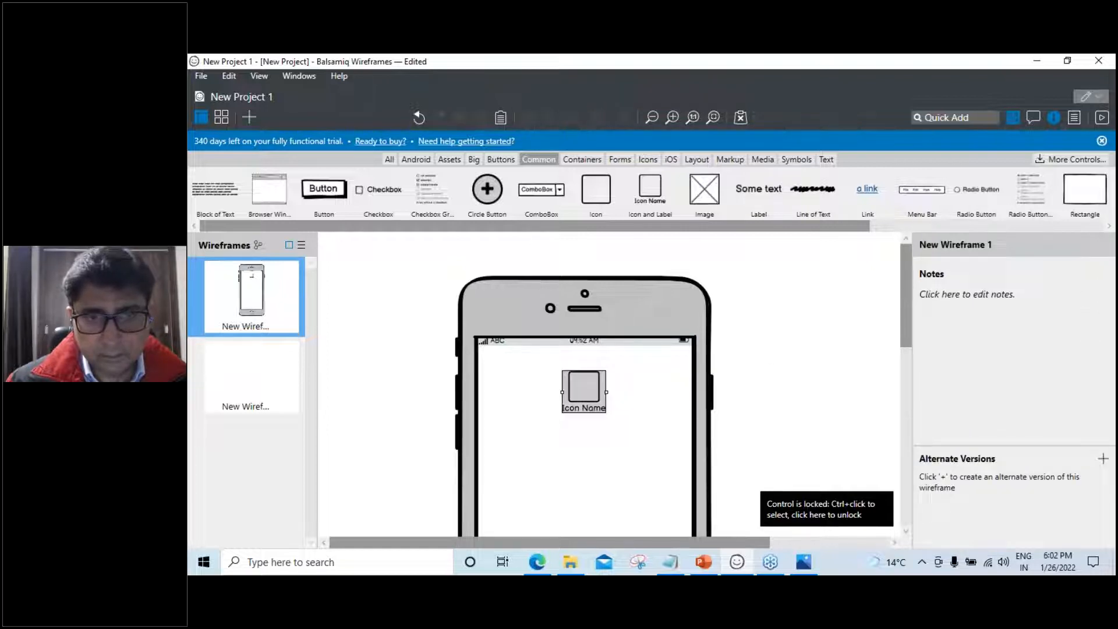
mouse_move(528, 396)
mouse_down()
mouse_move(539, 396)
mouse_move(520, 403)
mouse_up()
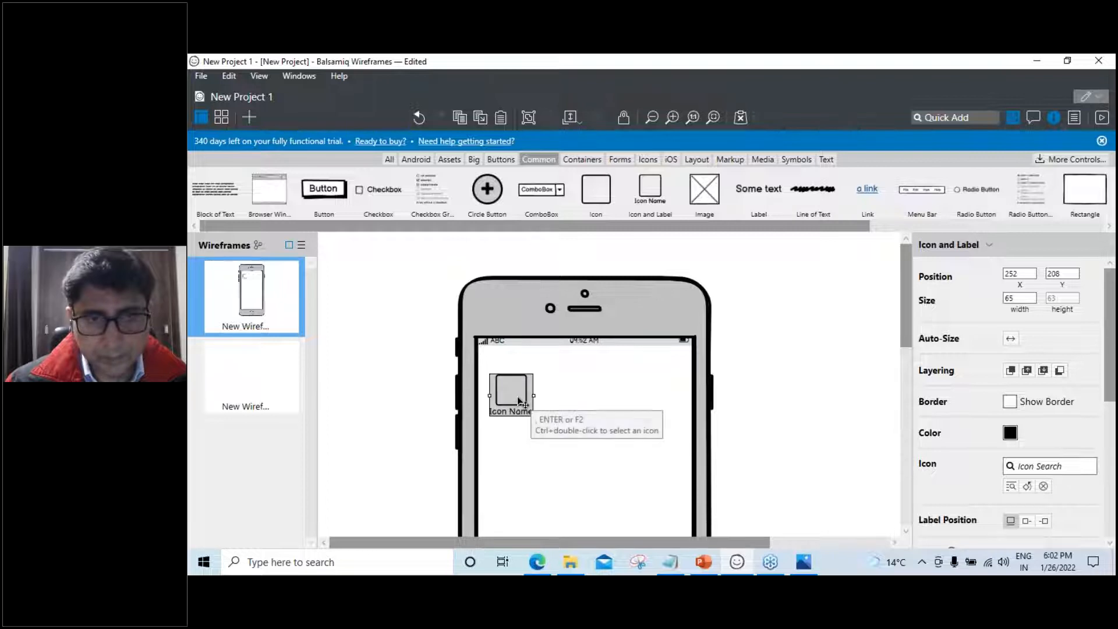
key(Delete)
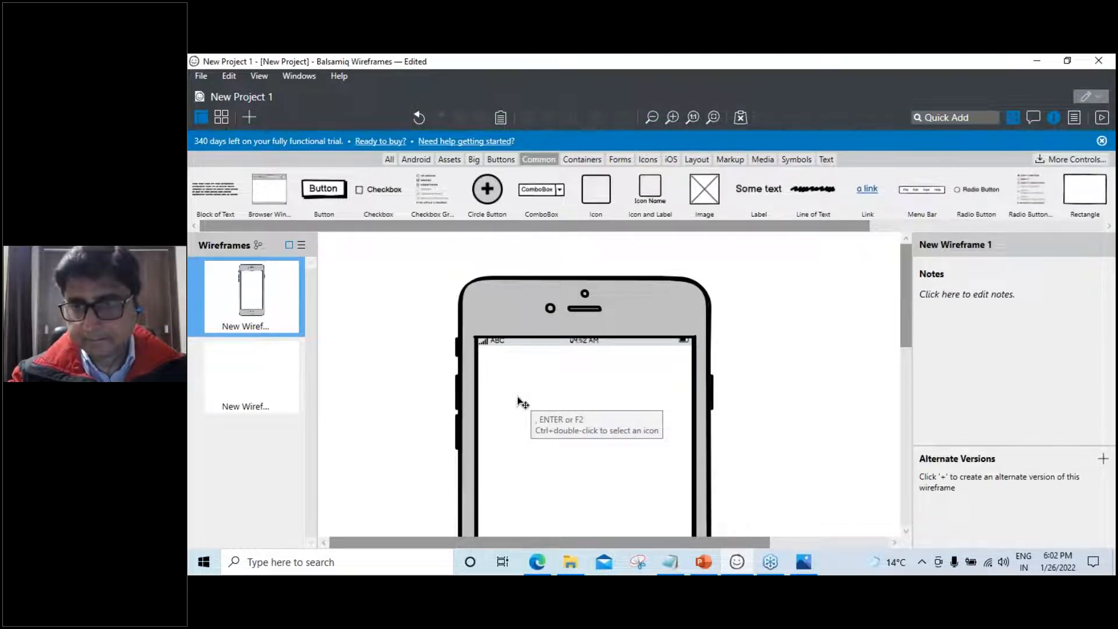
Quick-add an Icon and Label inside the phone screen and delete the stray square icon
click(957, 117)
text(ico)
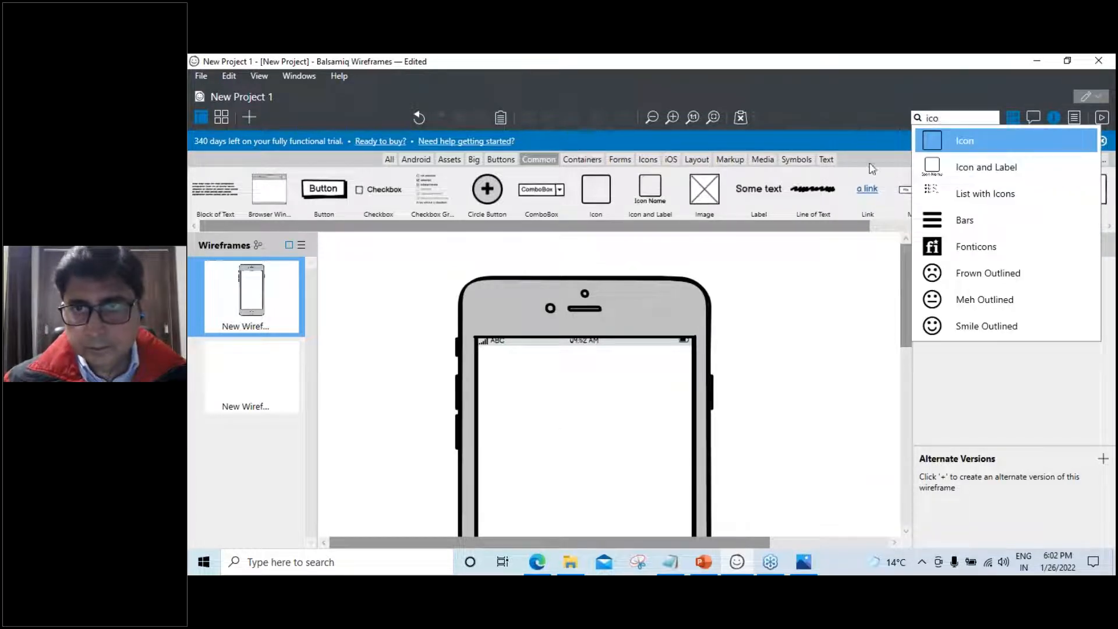
key(Return)
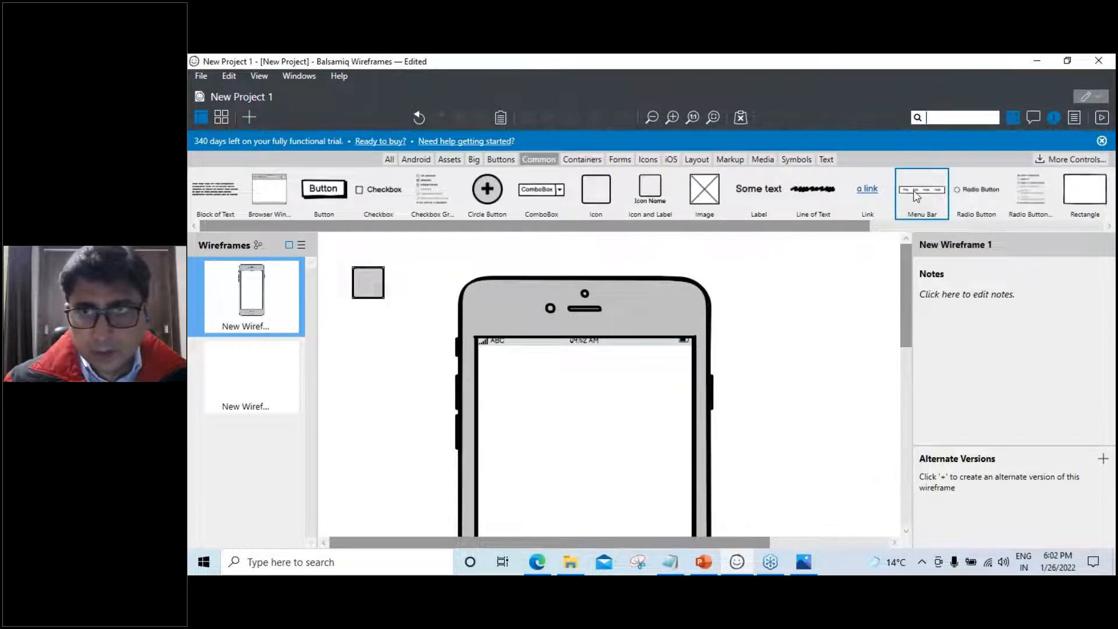
click(942, 116)
text(ic)
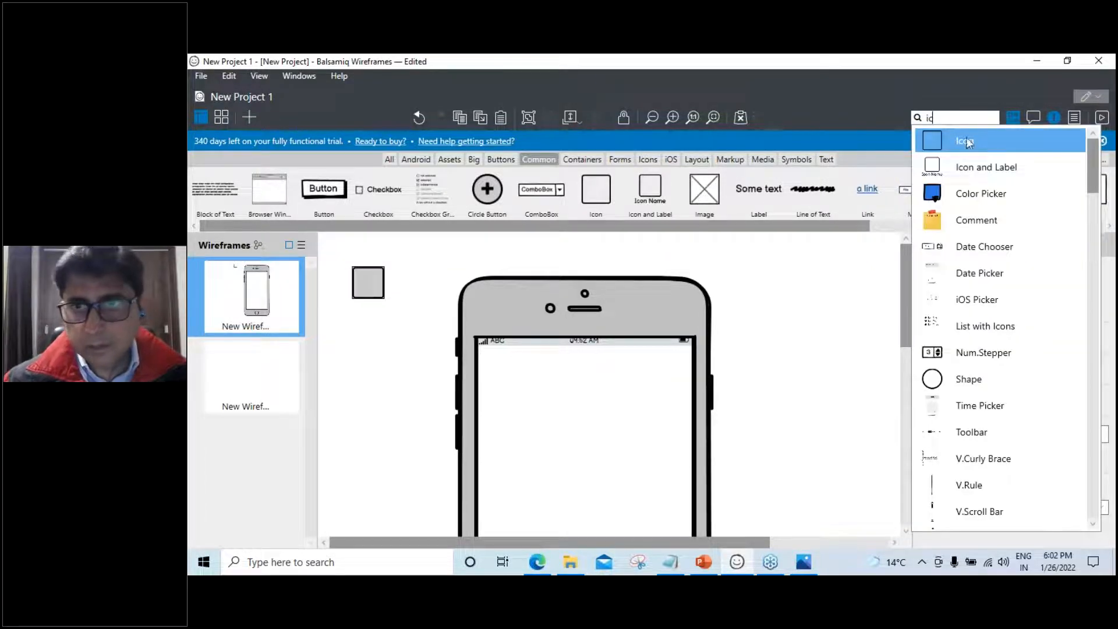
click(986, 167)
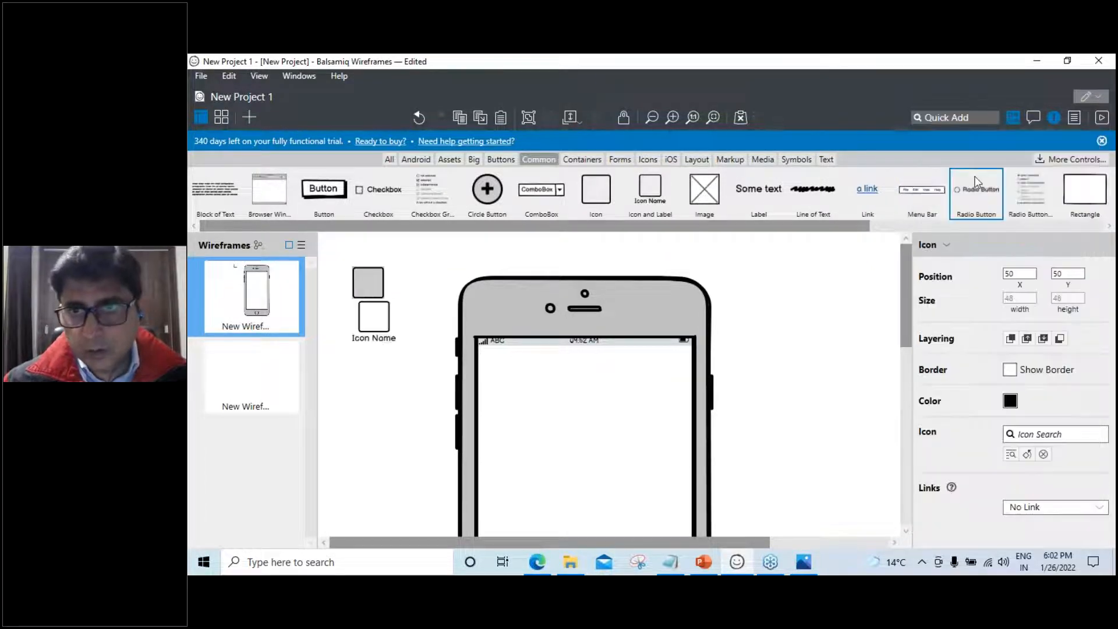
drag(410, 351, 544, 416)
click(377, 291)
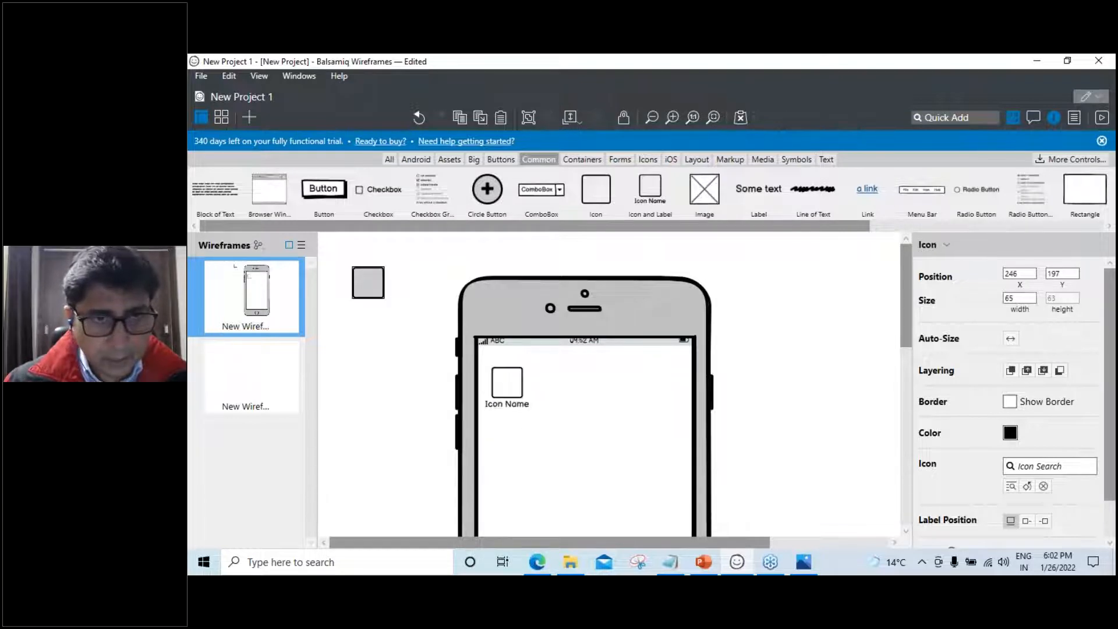
key(Delete)
Paste two copies to form a row of icons at X 254, 359 and 464, Y 217
click(509, 403)
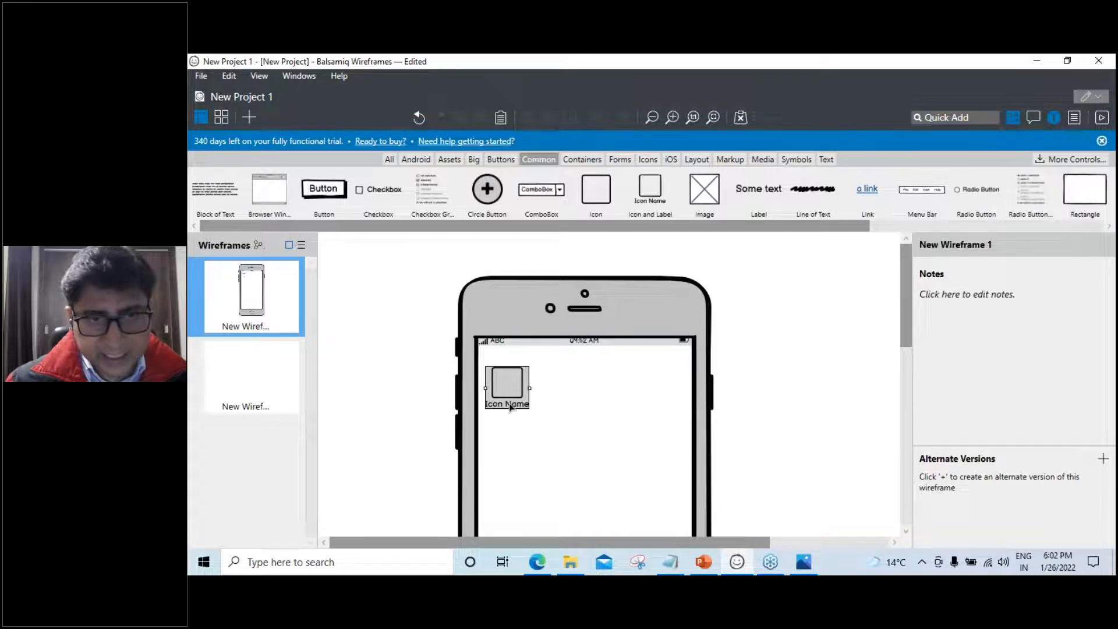
drag(509, 403, 512, 406)
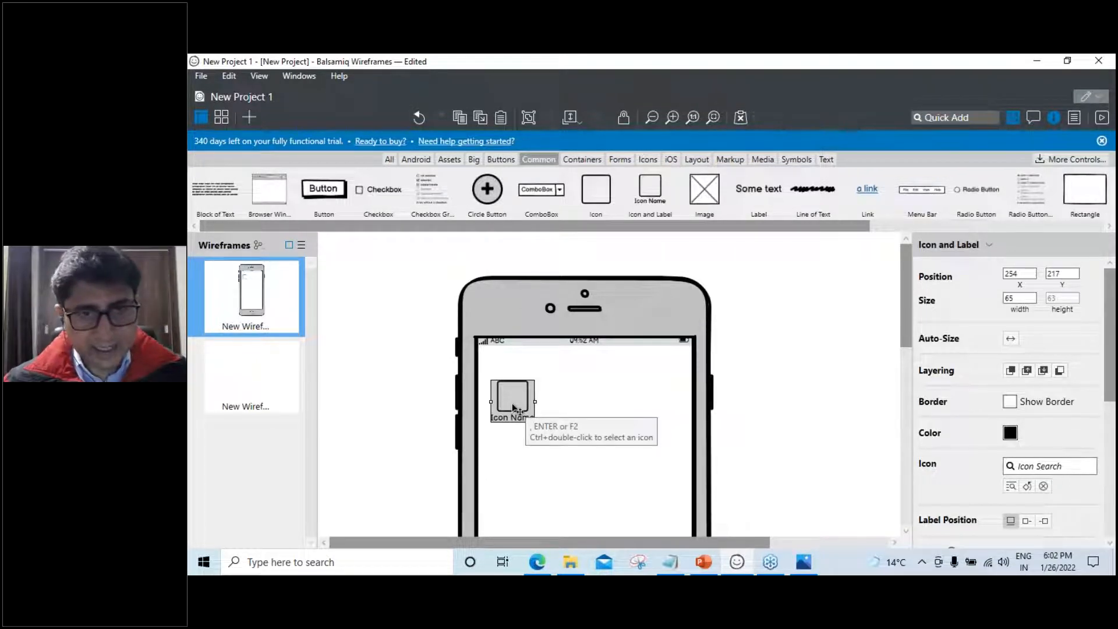
key(ctrl+v)
drag(516, 405, 582, 402)
key(ctrl+v)
click(581, 450)
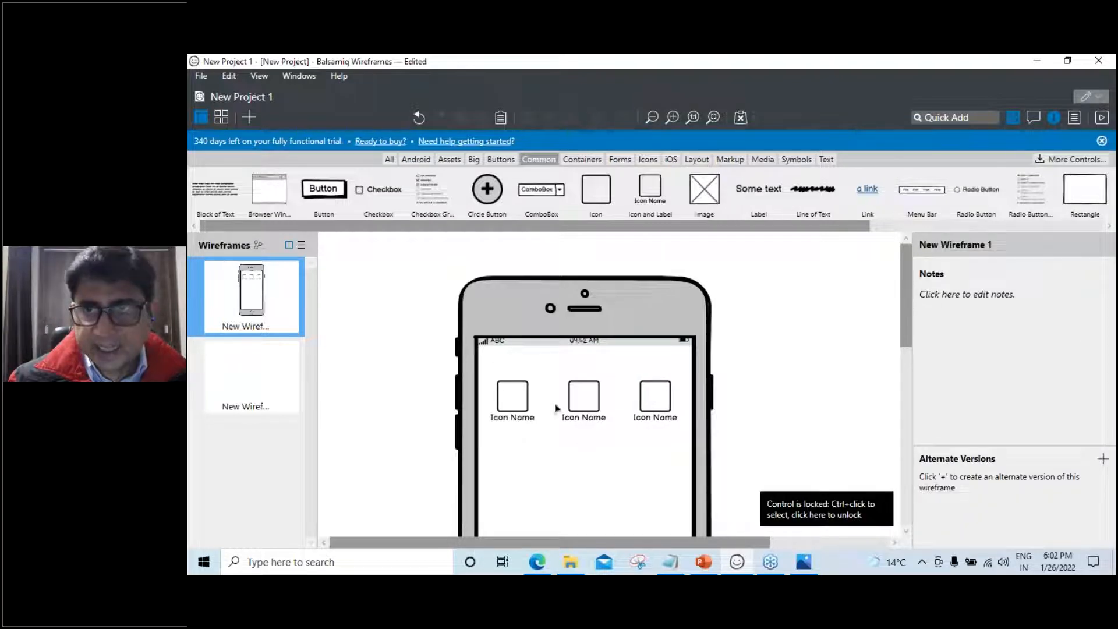
click(510, 401)
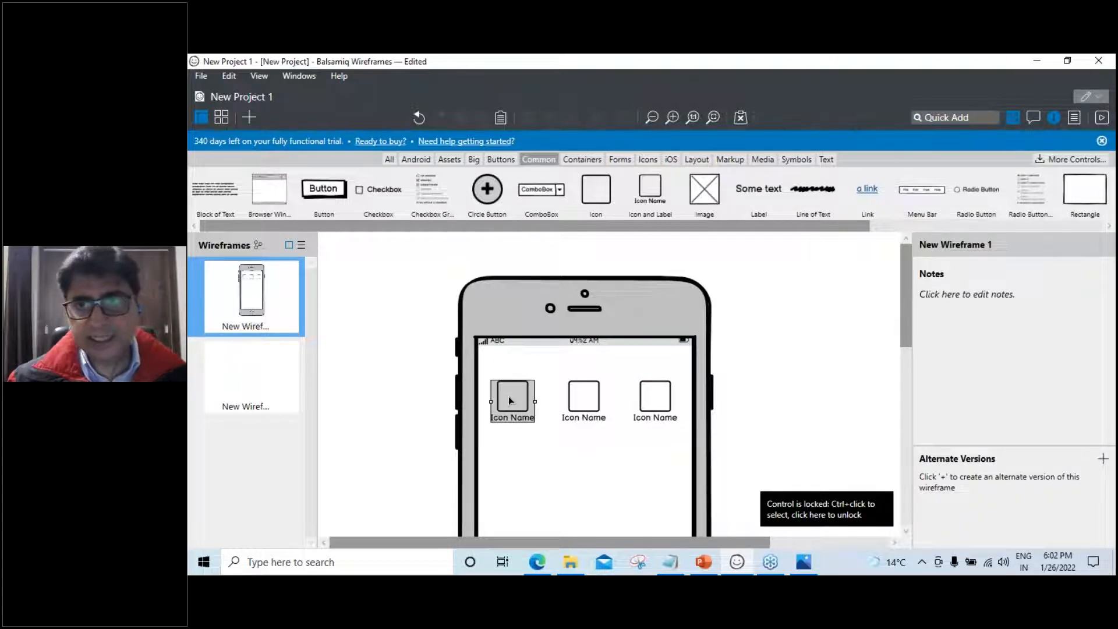
Check each icon's X/Y position, then marquee-select the three-icon row
click(510, 399)
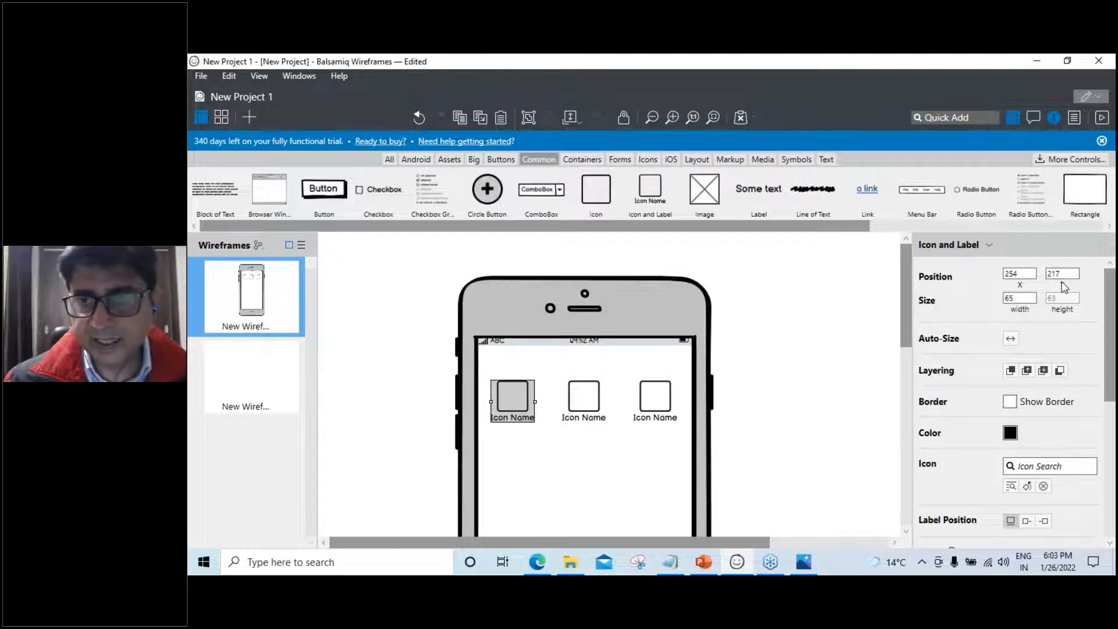
click(585, 397)
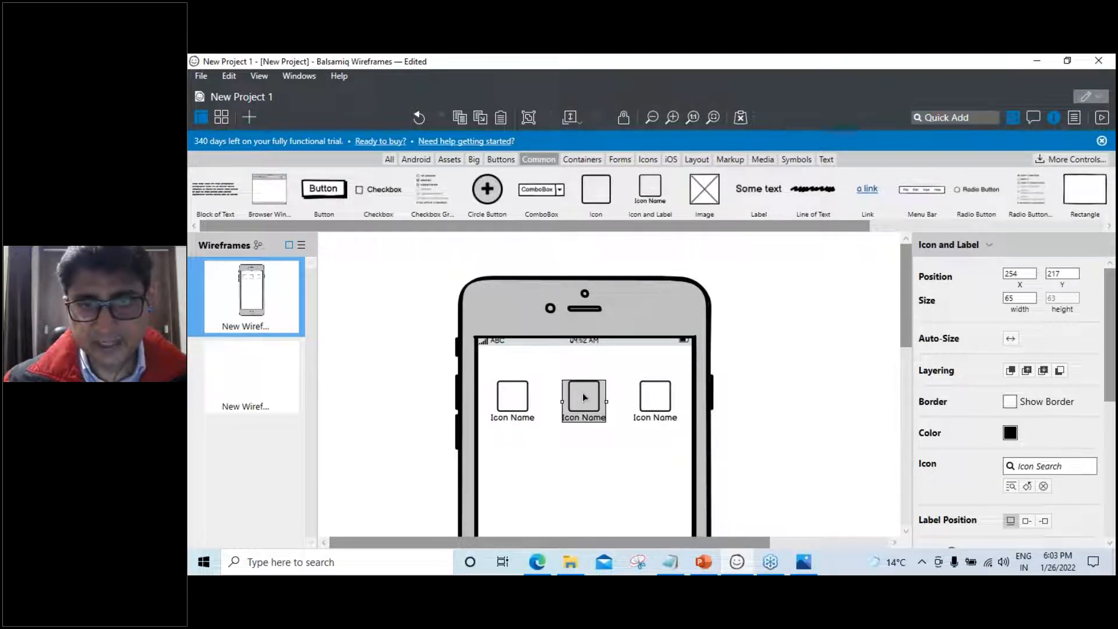
click(665, 401)
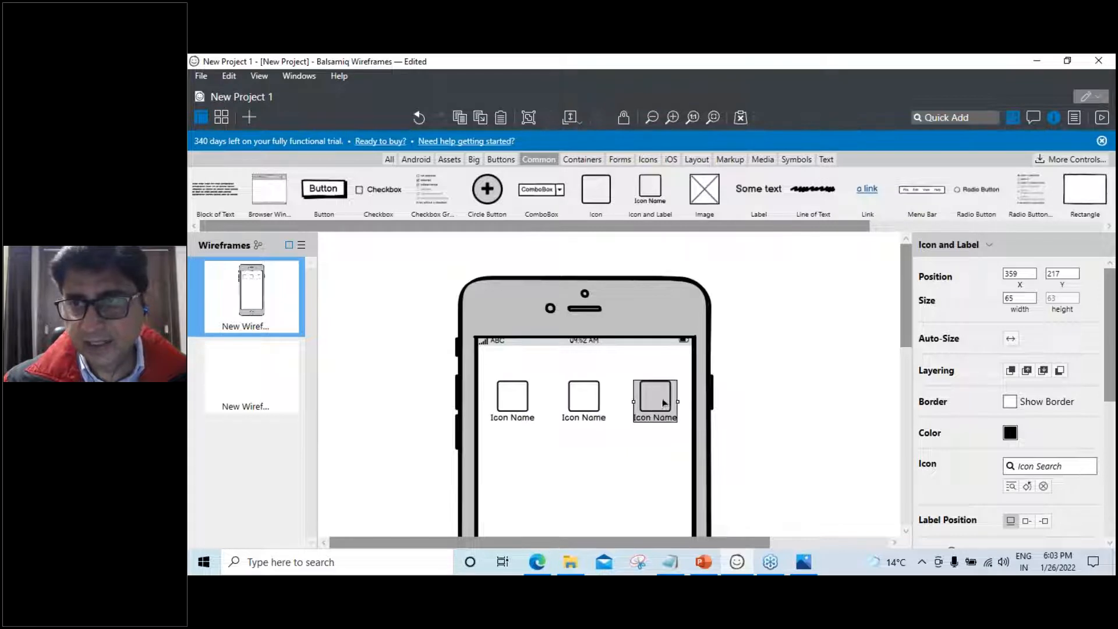
click(481, 367)
drag(488, 365, 696, 439)
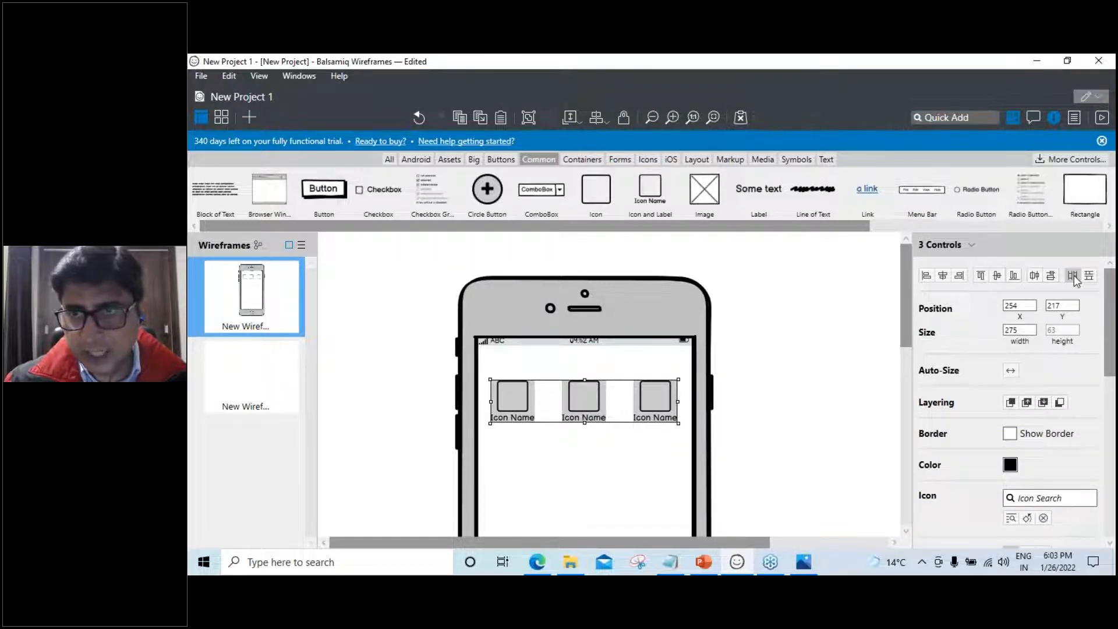
click(797, 412)
scroll(803, 426, down, 1)
scroll(751, 428, up, 1)
Recentre the middle icon and reselect the row, spanning 275 wide from X 254, Y 217
click(584, 407)
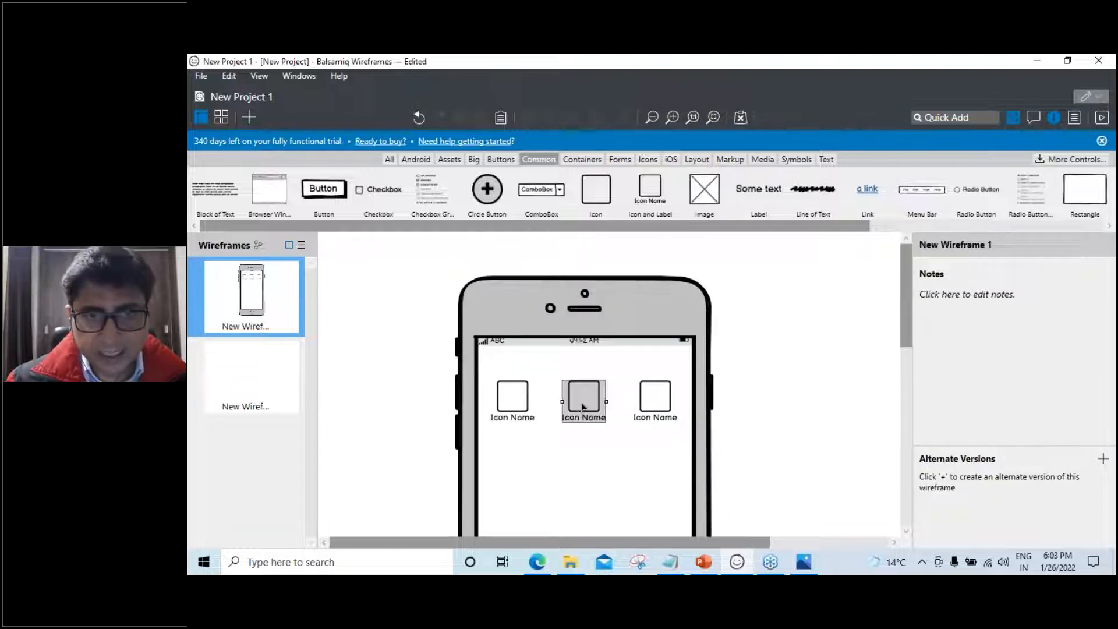
mouse_move(584, 406)
mouse_down()
mouse_move(573, 406)
mouse_move(584, 404)
mouse_up()
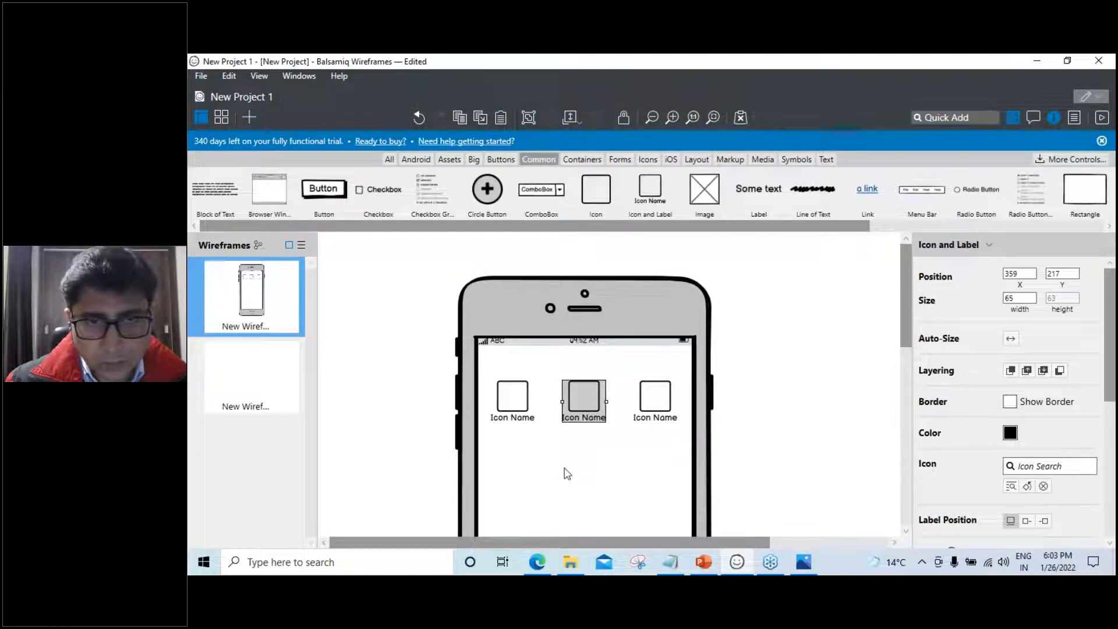
drag(488, 370, 689, 435)
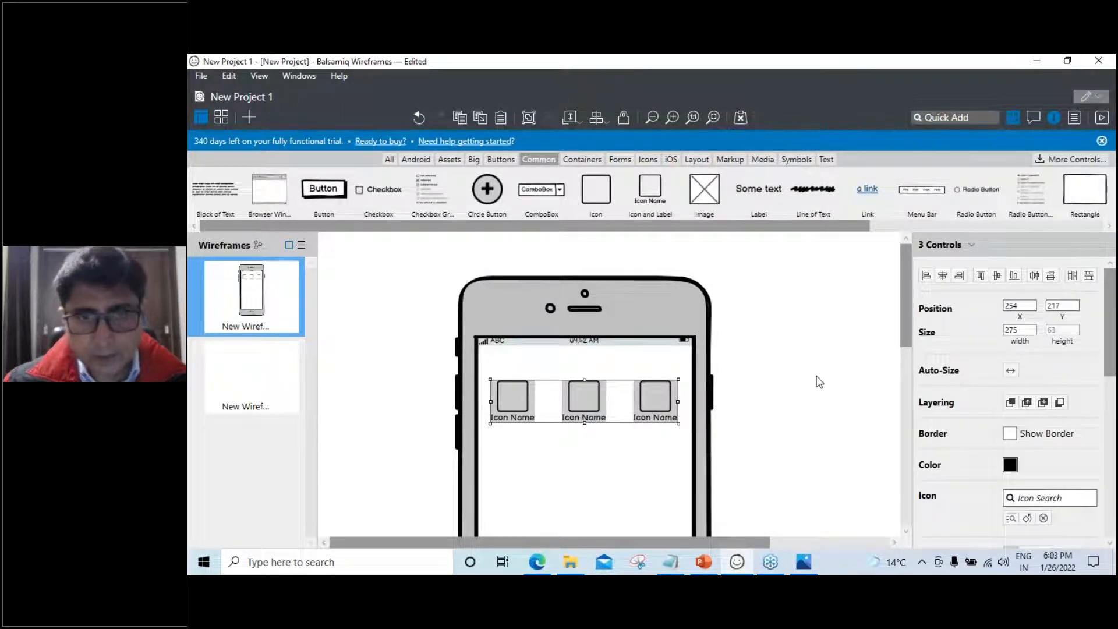
click(782, 449)
mouse_move(488, 370)
mouse_down()
mouse_move(496, 385)
mouse_move(622, 439)
mouse_move(684, 443)
mouse_up()
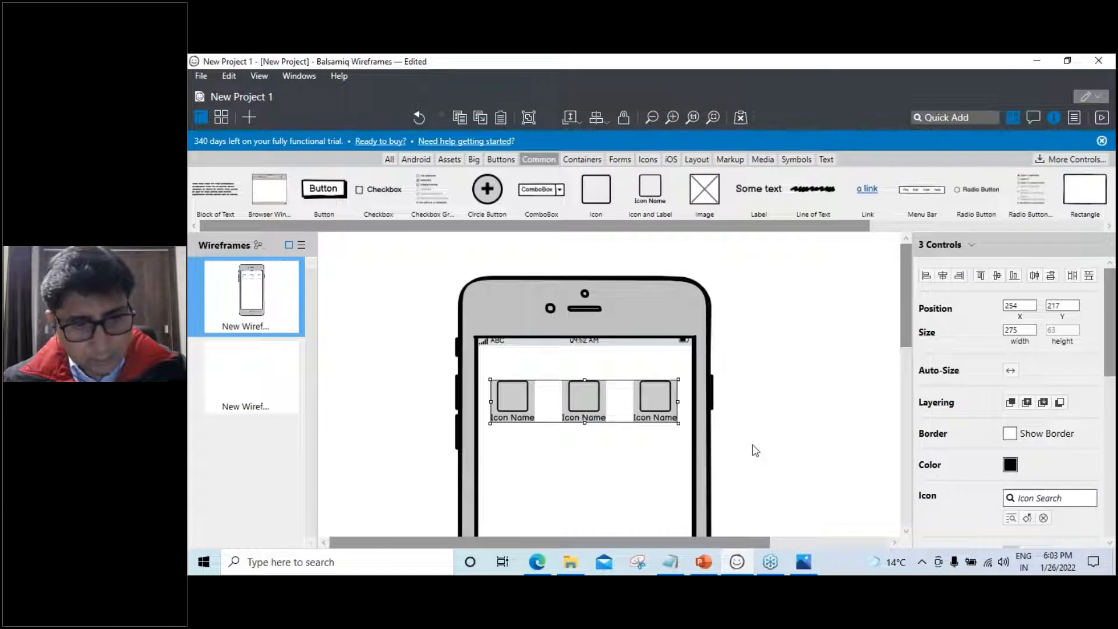
Group the icon row and duplicate it into a second row aligned below the first
key(ctrl+g)
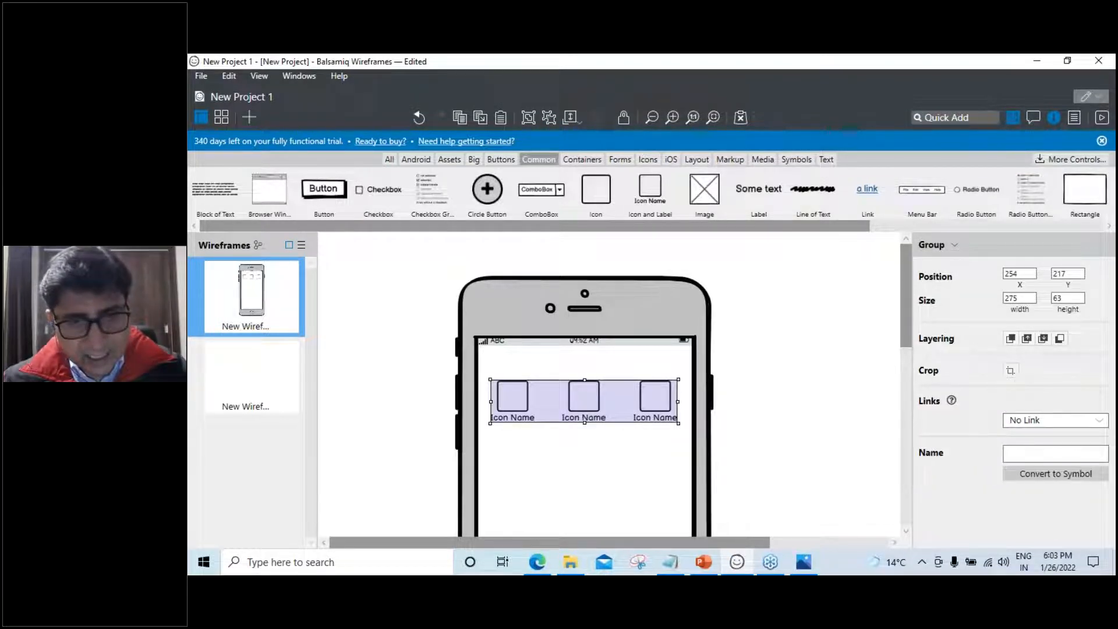
key(ctrl+d)
drag(588, 435, 585, 486)
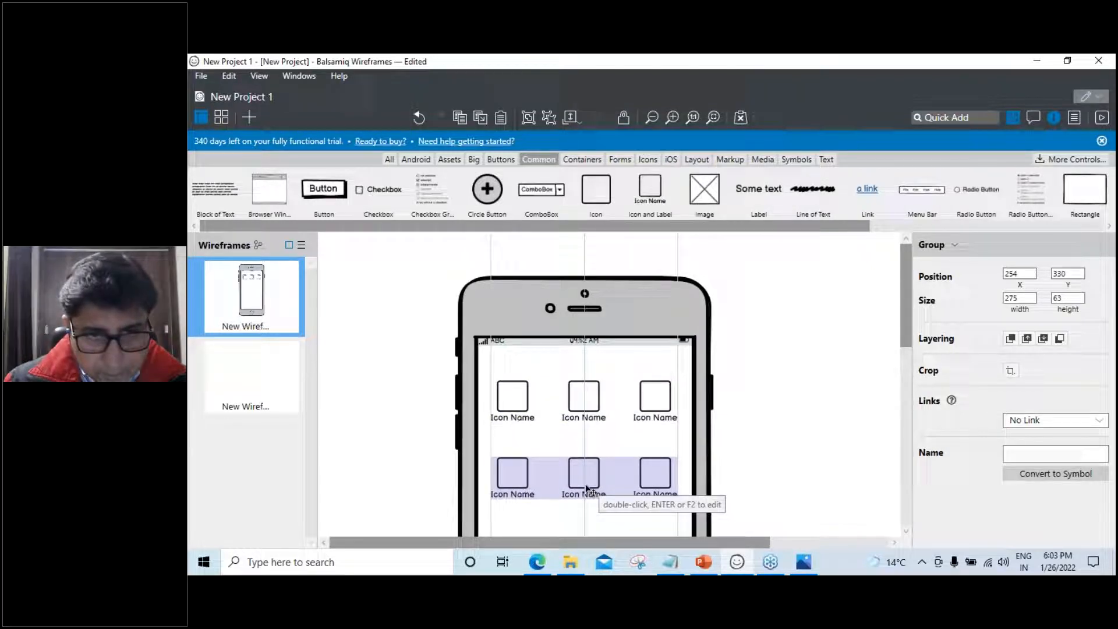
scroll(786, 481, down, 3)
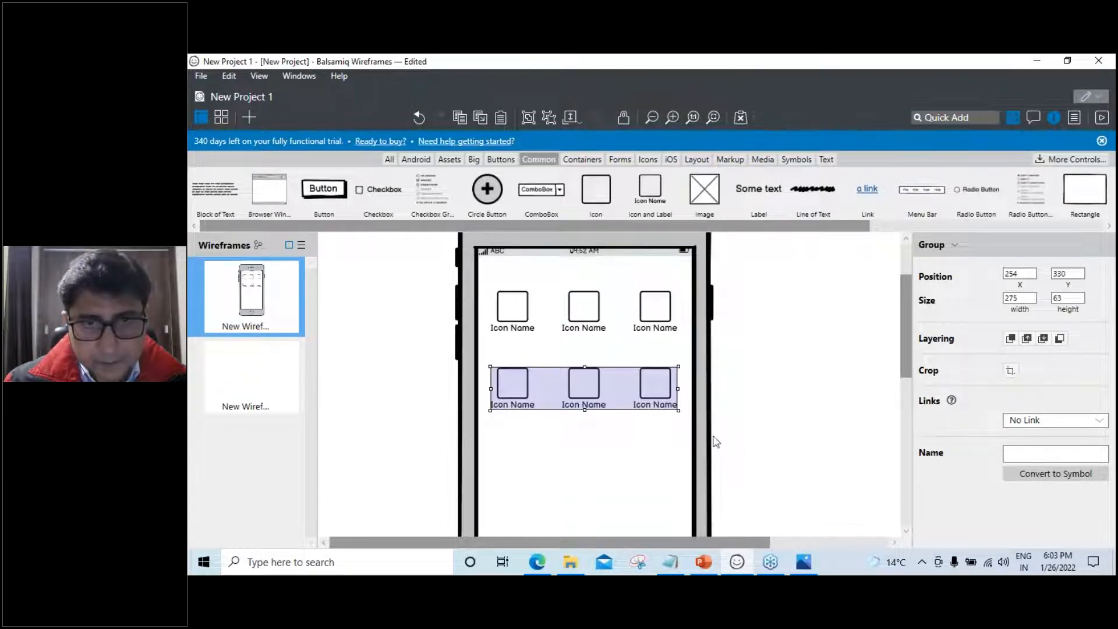
drag(586, 395, 585, 399)
Duplicate two more evenly spaced rows, the fourth at Y 549
key(ctrl+d)
drag(590, 455, 584, 456)
scroll(586, 498, down, 2)
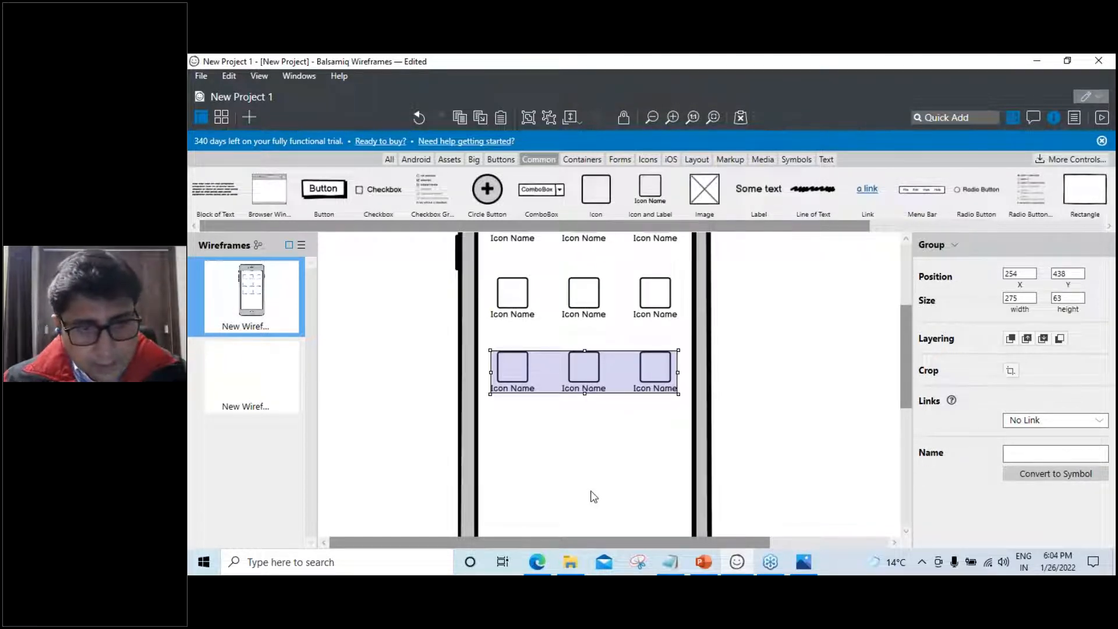
key(ctrl+d)
drag(584, 450, 583, 452)
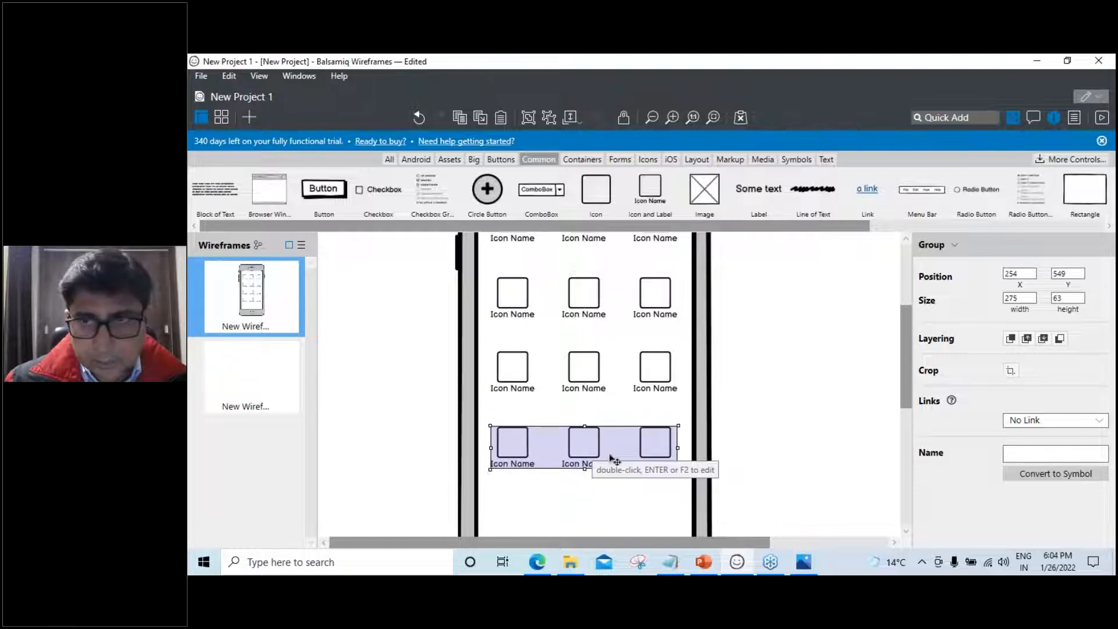
click(781, 445)
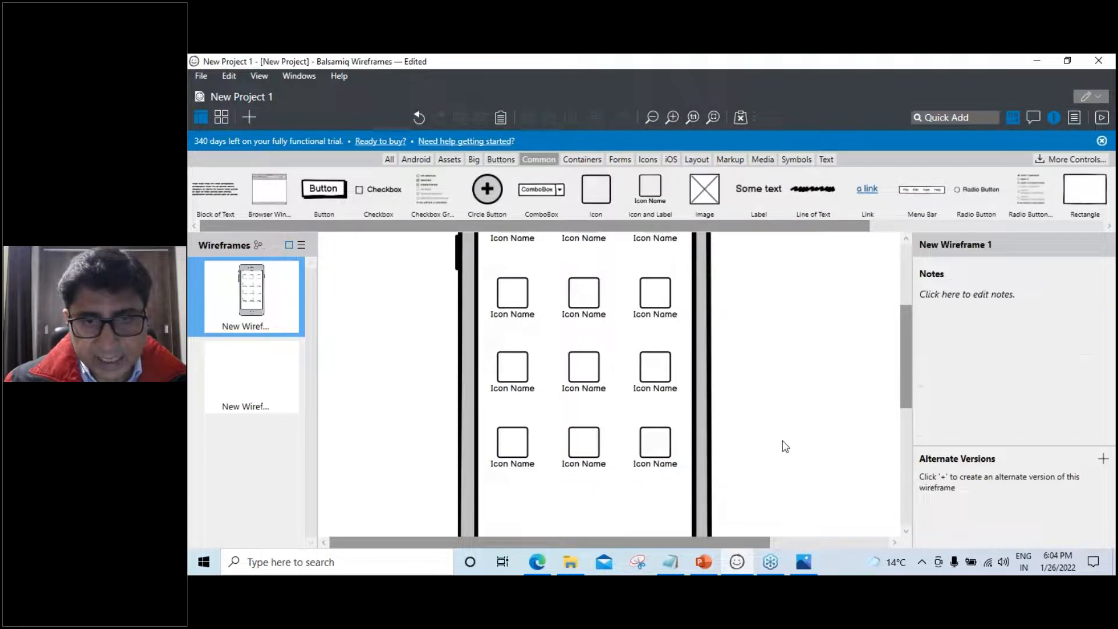
scroll(785, 452, up, 2)
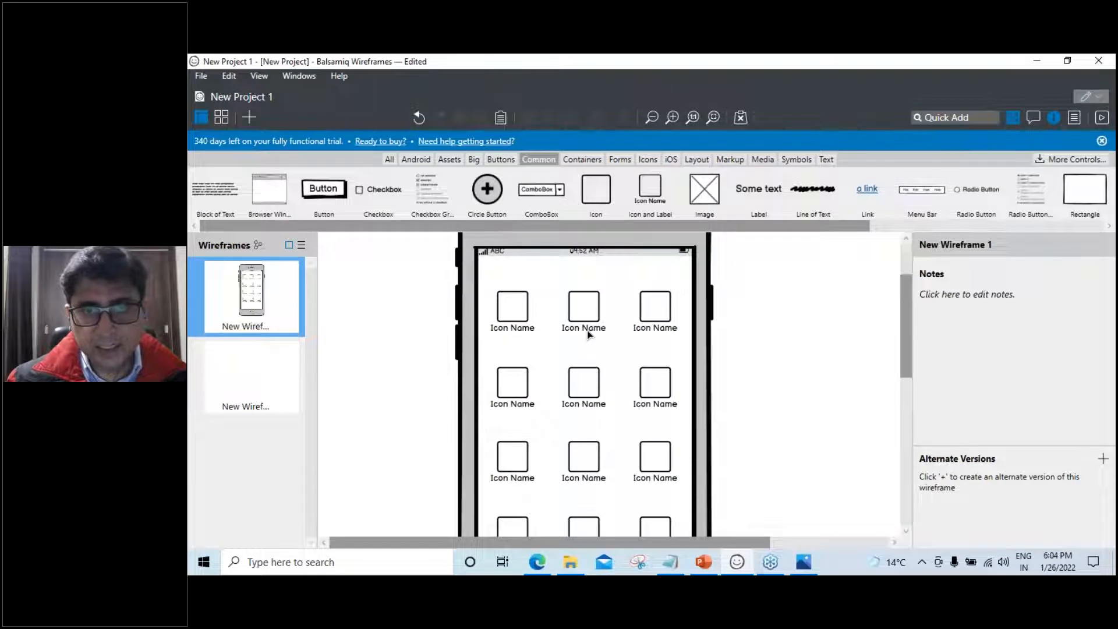
scroll(760, 435, down, 1)
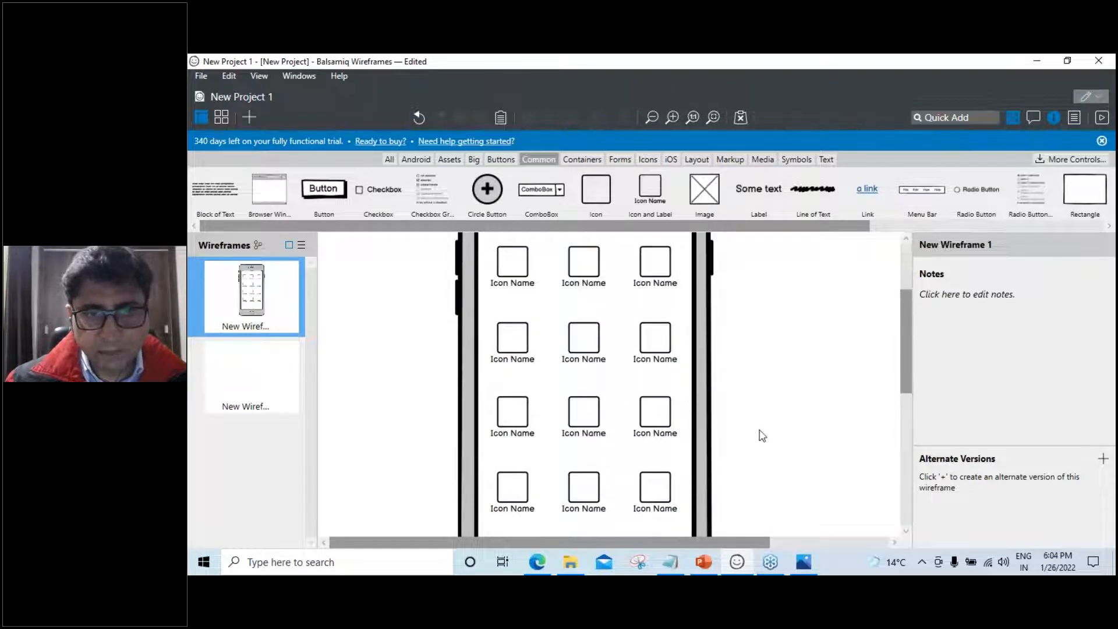
scroll(762, 435, up, 1)
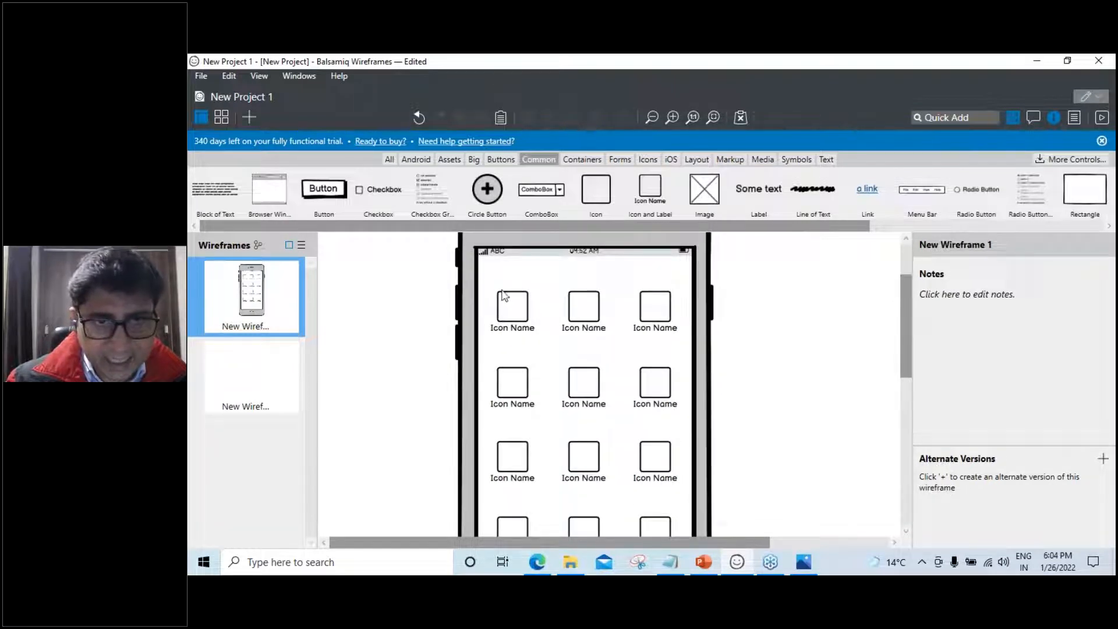
Select the bottom icon row and one icon inside it, checking its options
scroll(549, 539, down, 1)
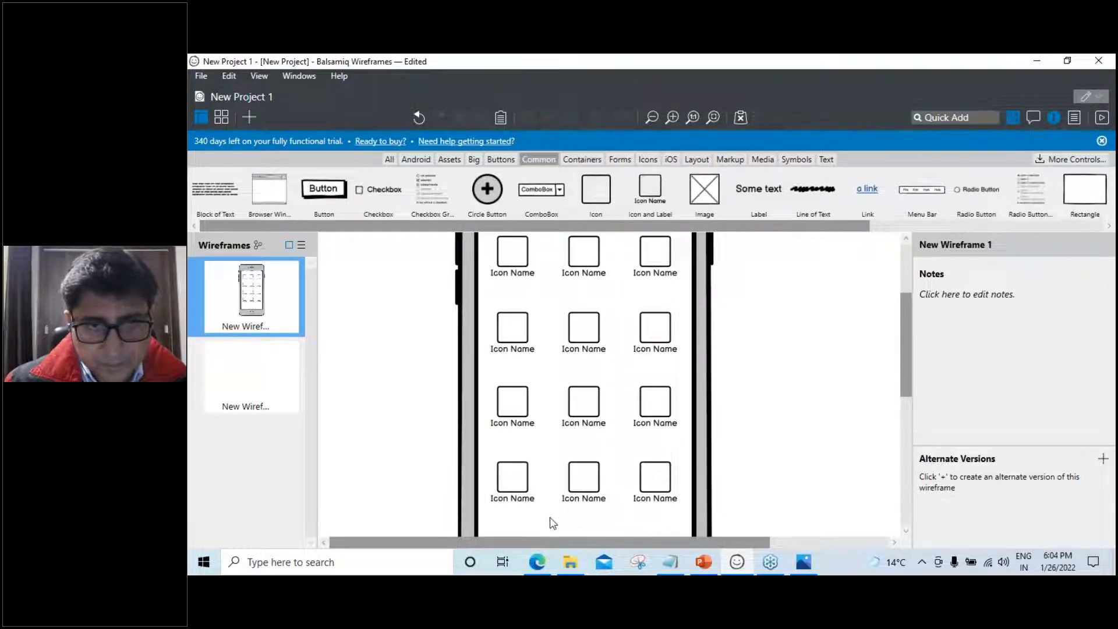
scroll(554, 465, up, 2)
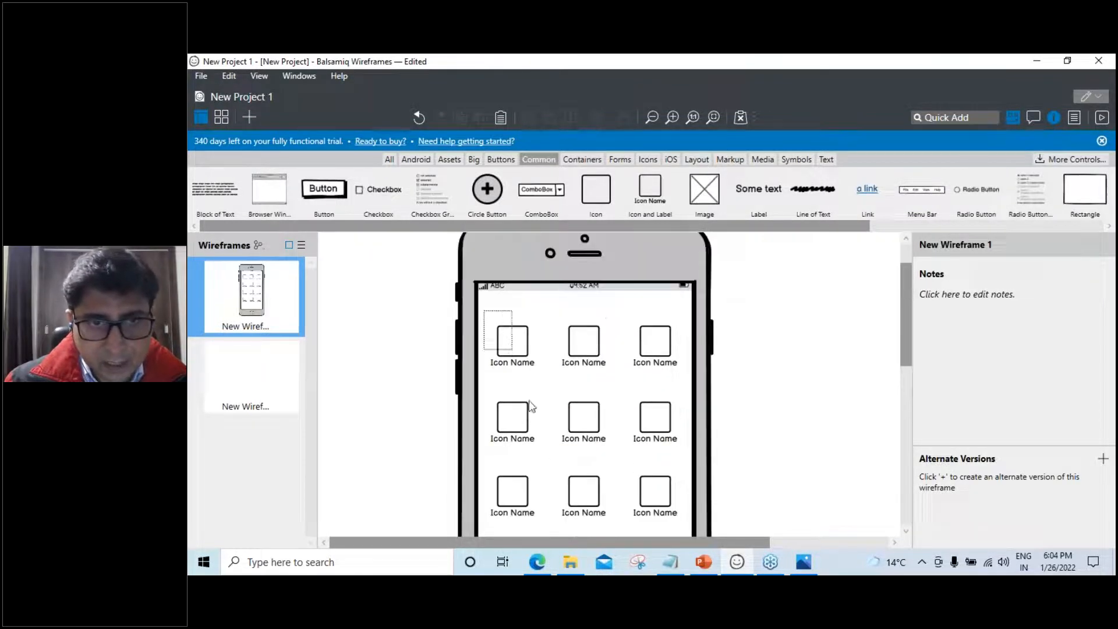
scroll(541, 538, down, 2)
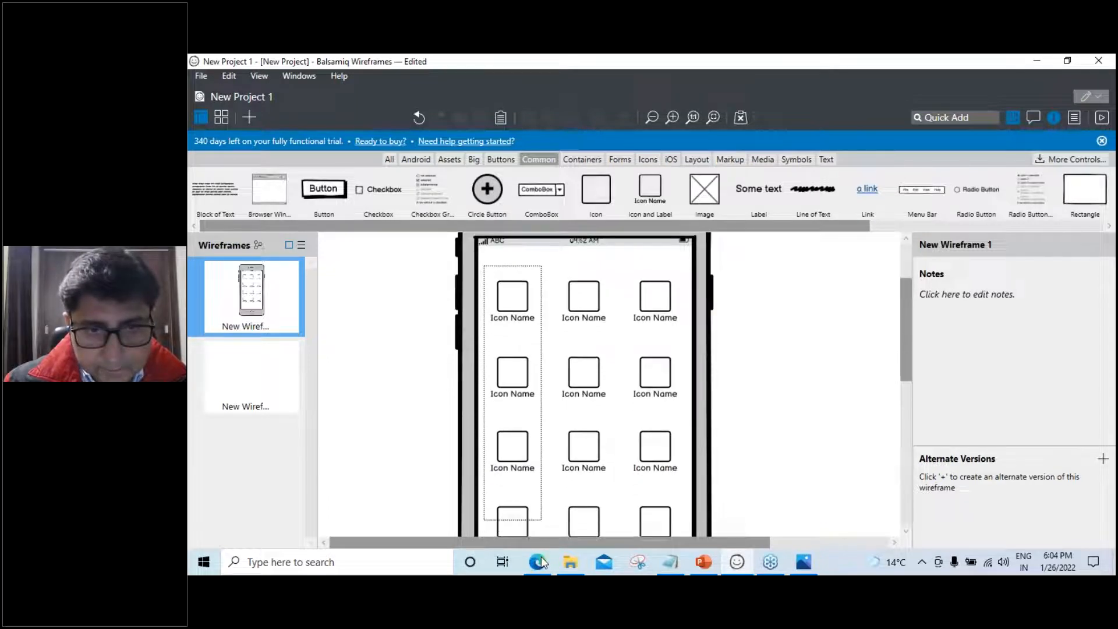
drag(540, 556, 540, 498)
click(504, 455)
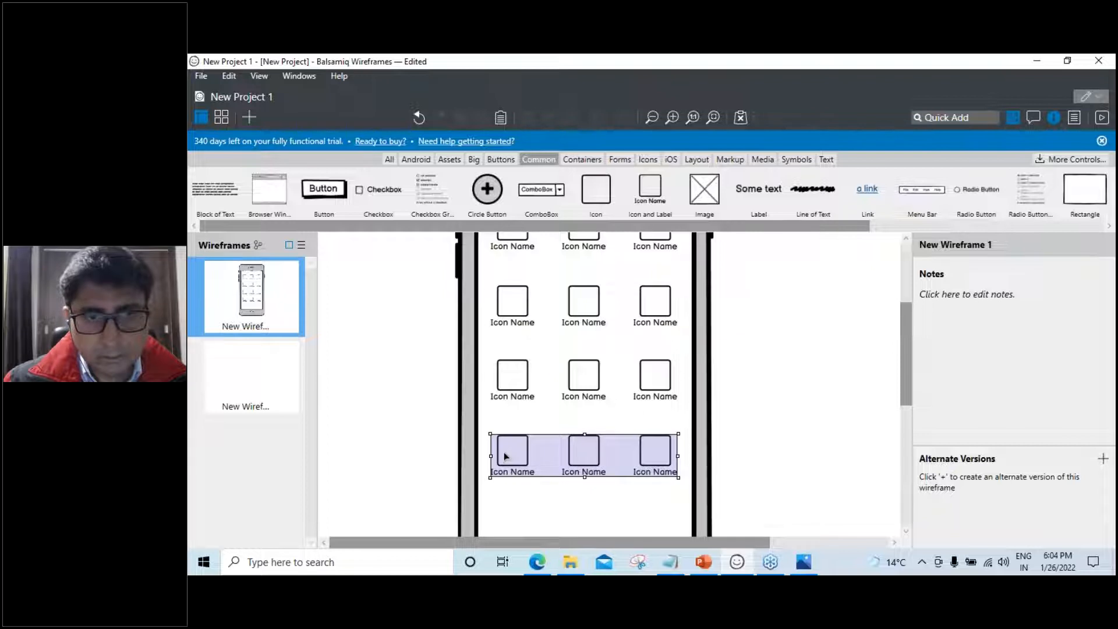
right_click(505, 452)
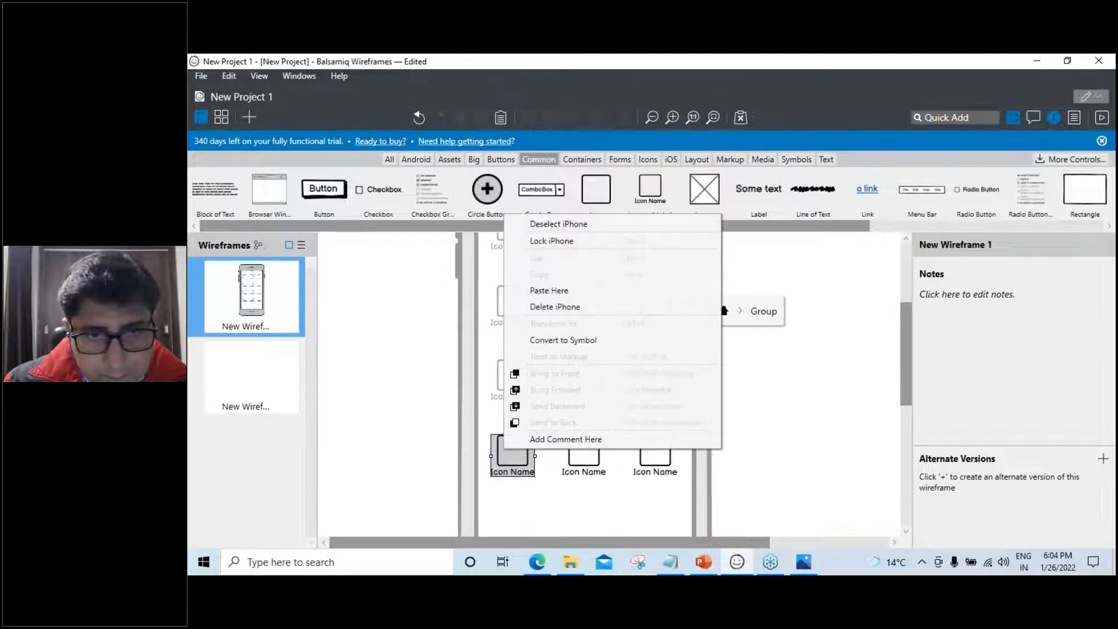
key(Escape)
click(416, 429)
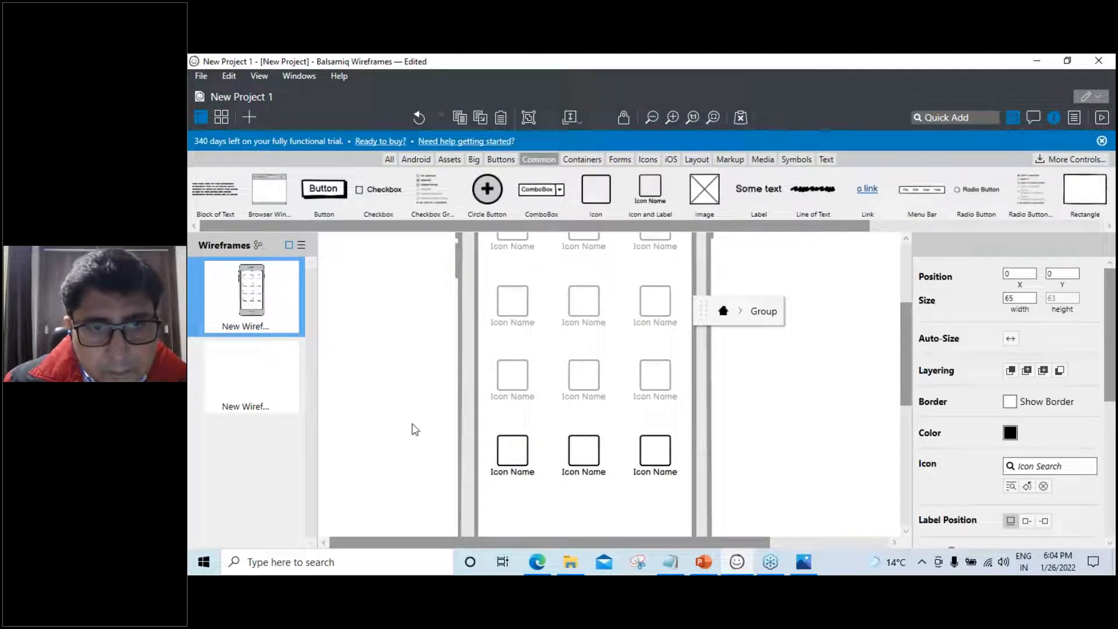
click(522, 447)
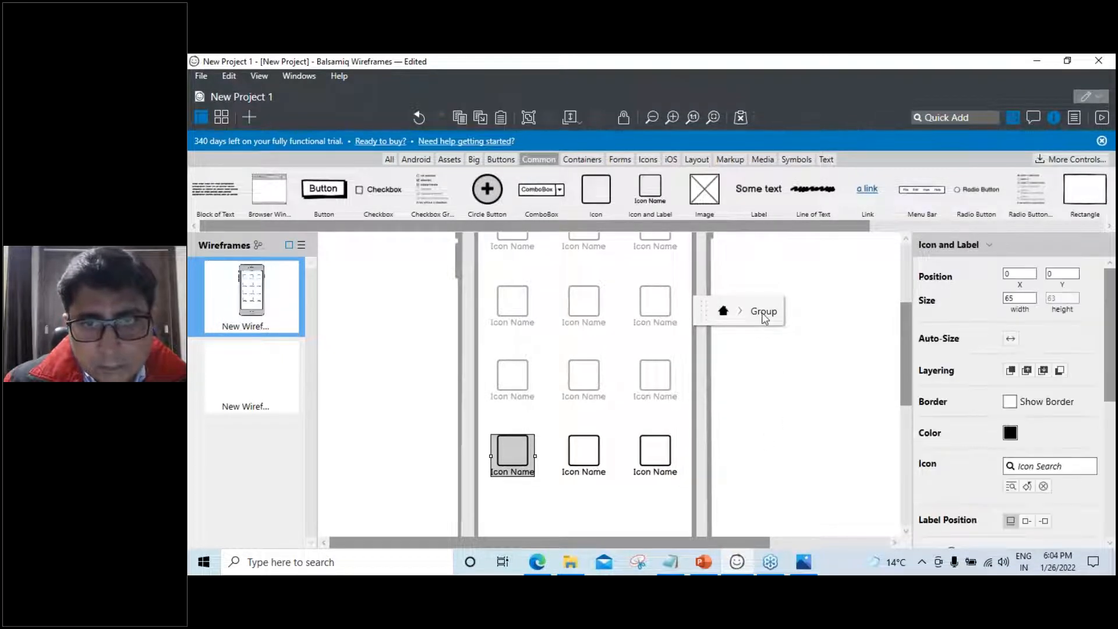
click(798, 379)
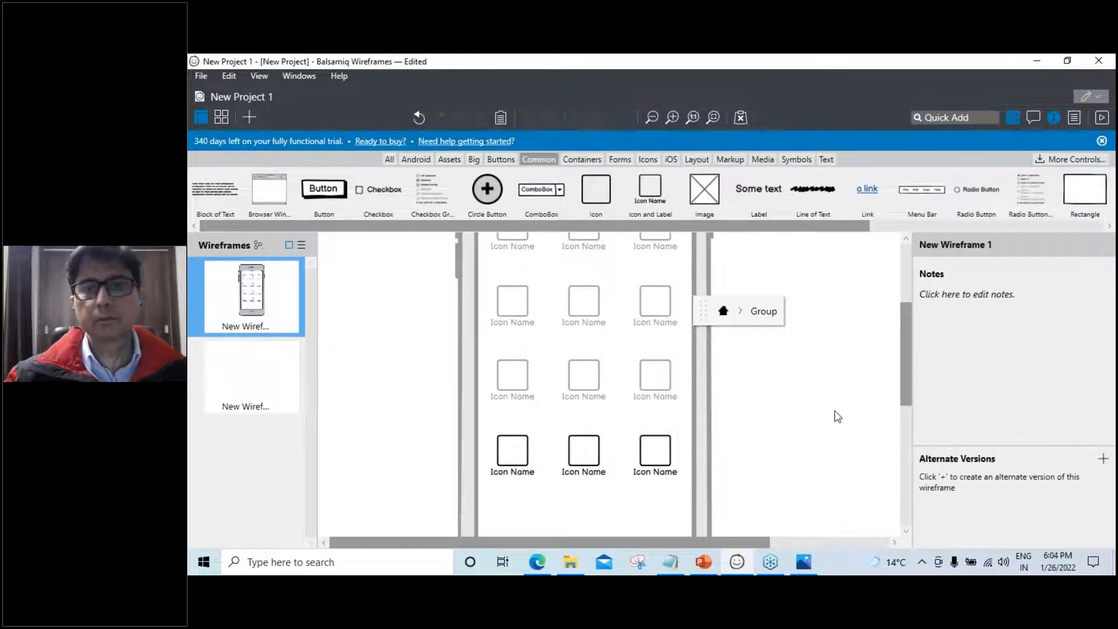
Leave group editing and scroll up to select the top icon row
scroll(781, 459, up, 3)
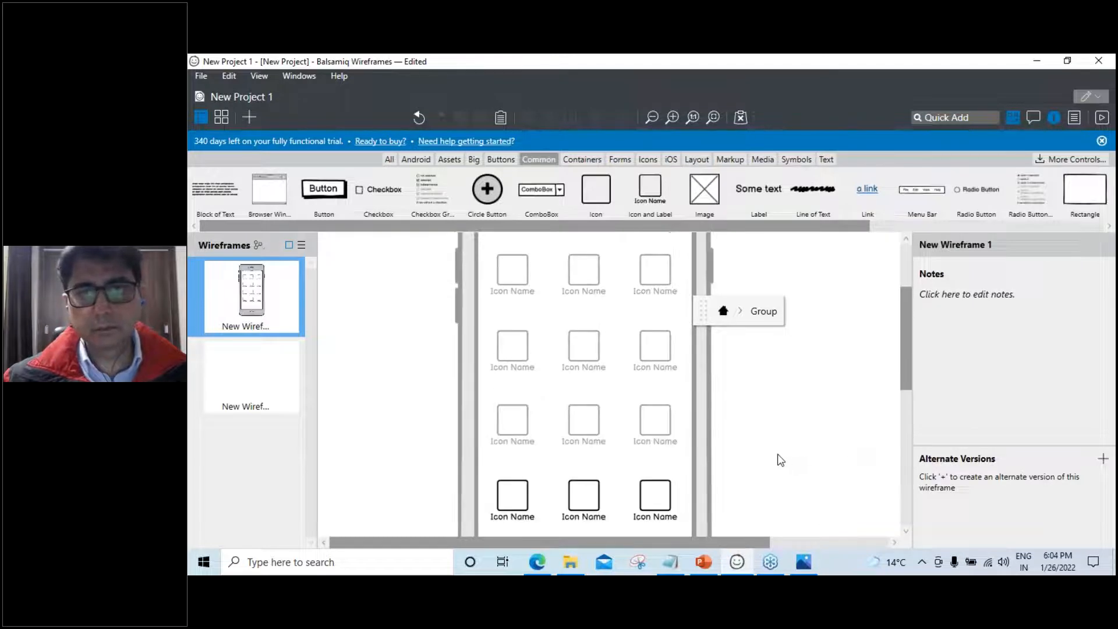
scroll(780, 459, down, 3)
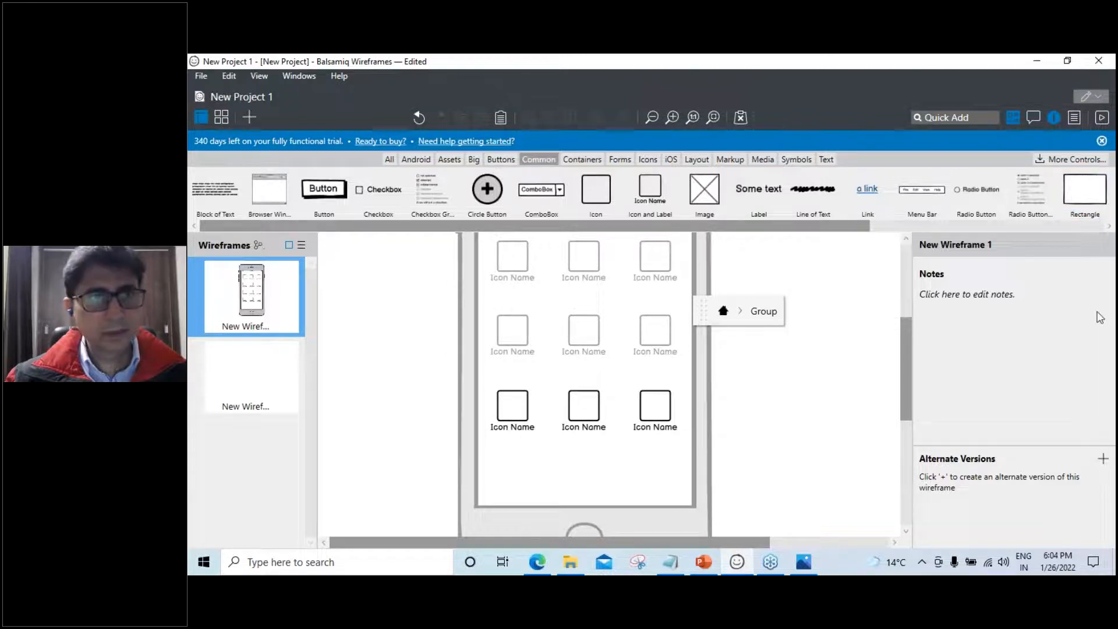
click(841, 387)
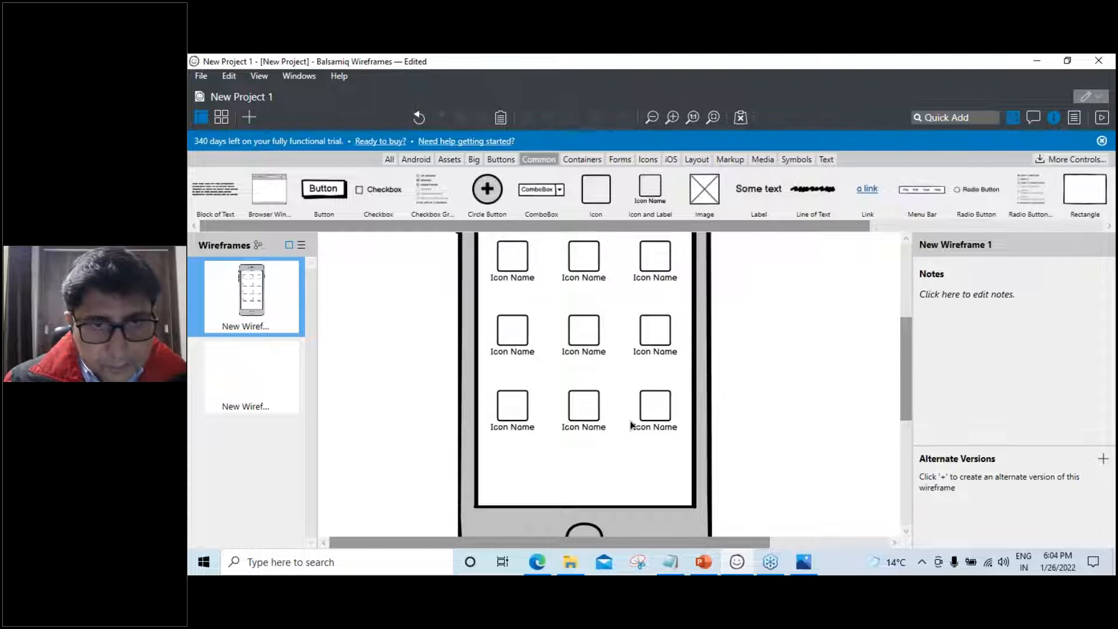
scroll(631, 424, up, 2)
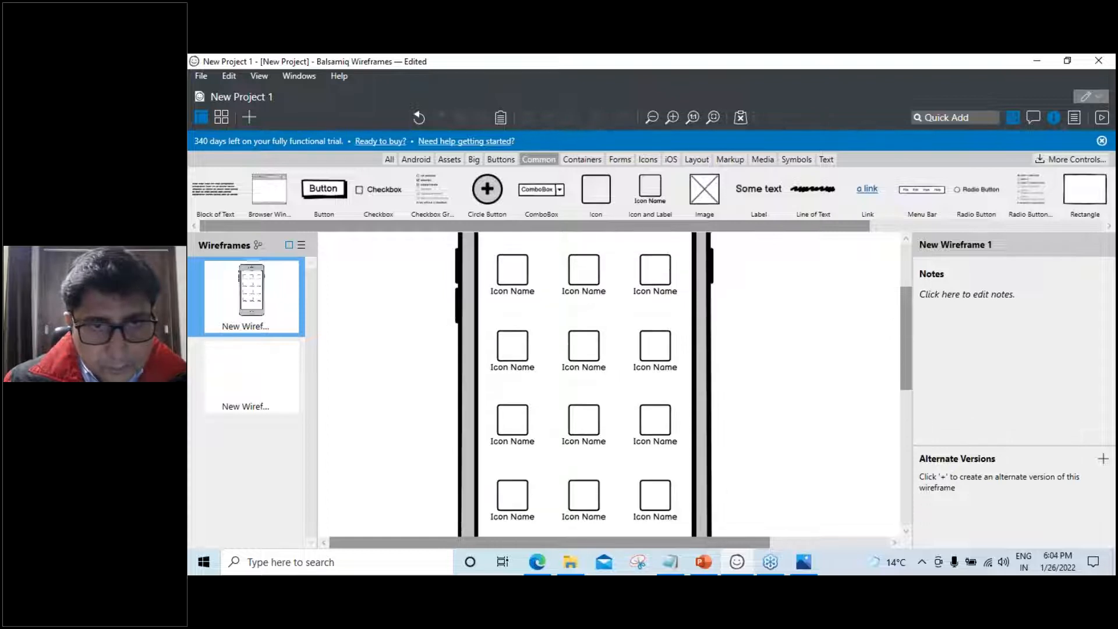
click(519, 268)
Inspect the top icon row's options, then step into and out of its group
right_click(517, 265)
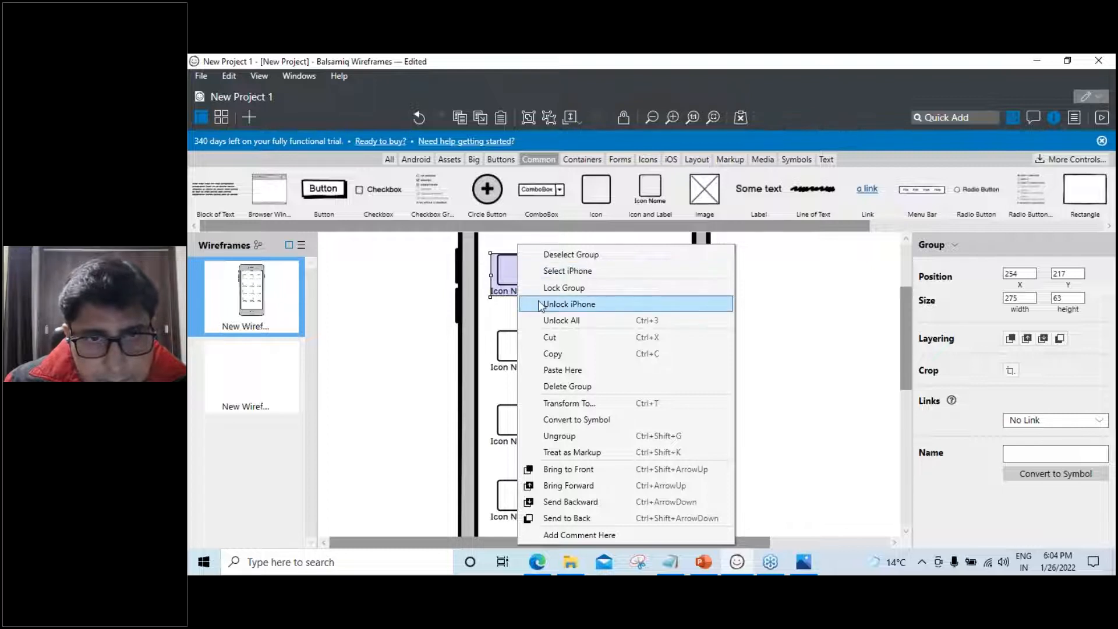
right_click(500, 276)
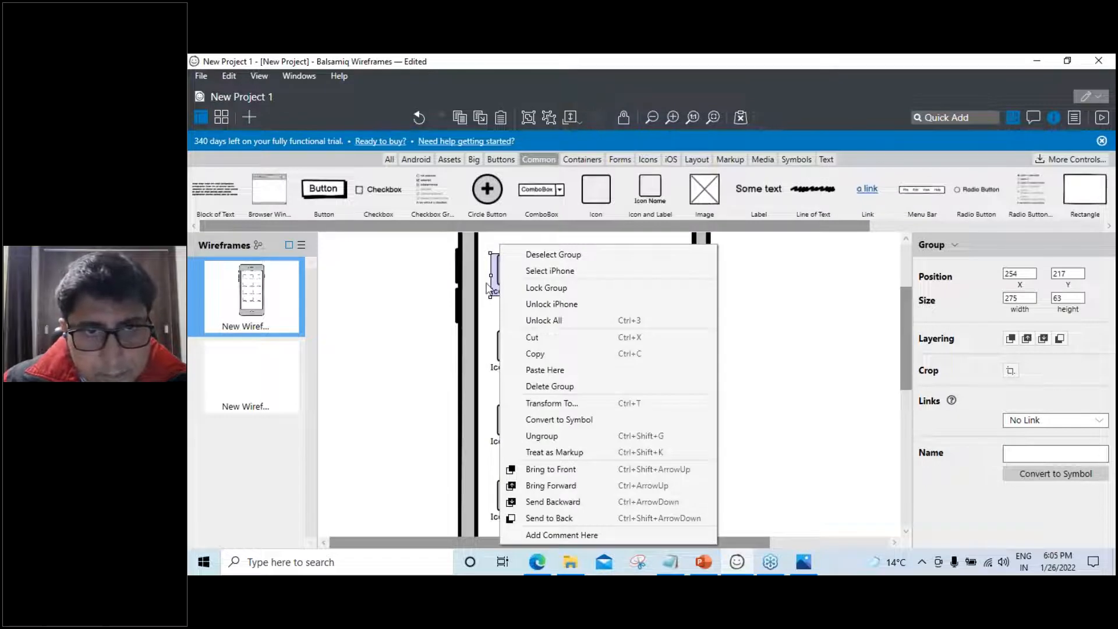
click(547, 288)
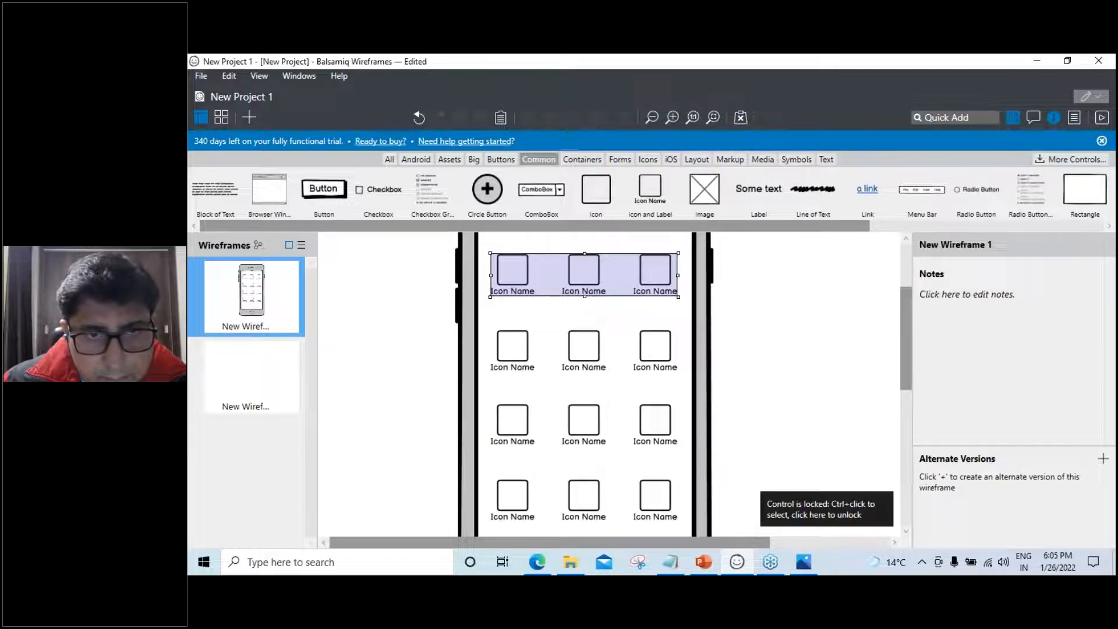
double_click(547, 284)
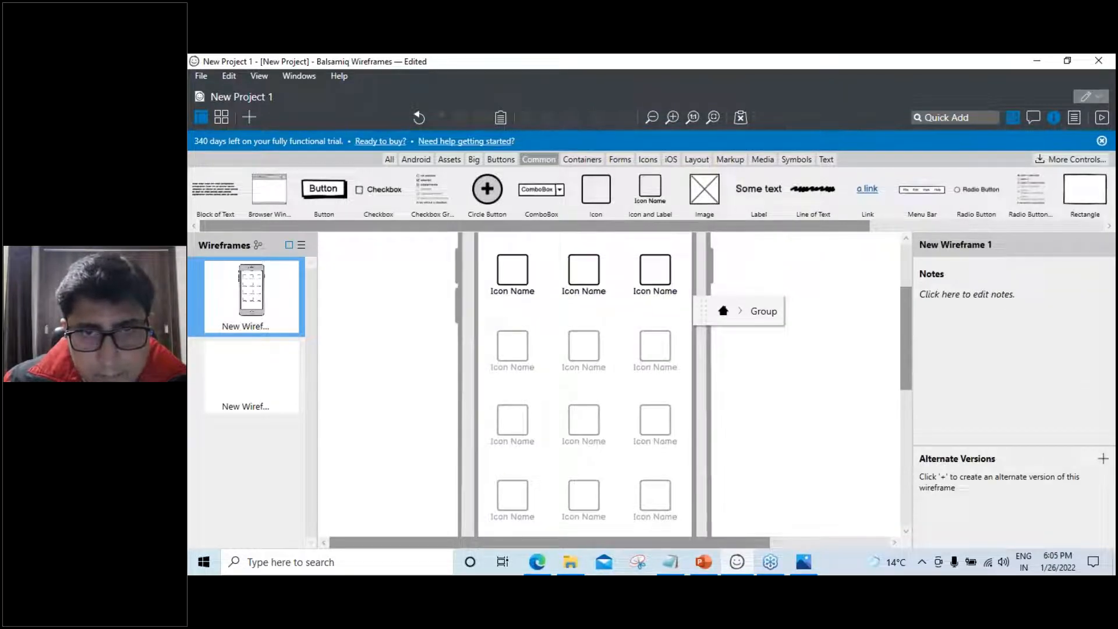
click(723, 310)
scroll(743, 353, down, 1)
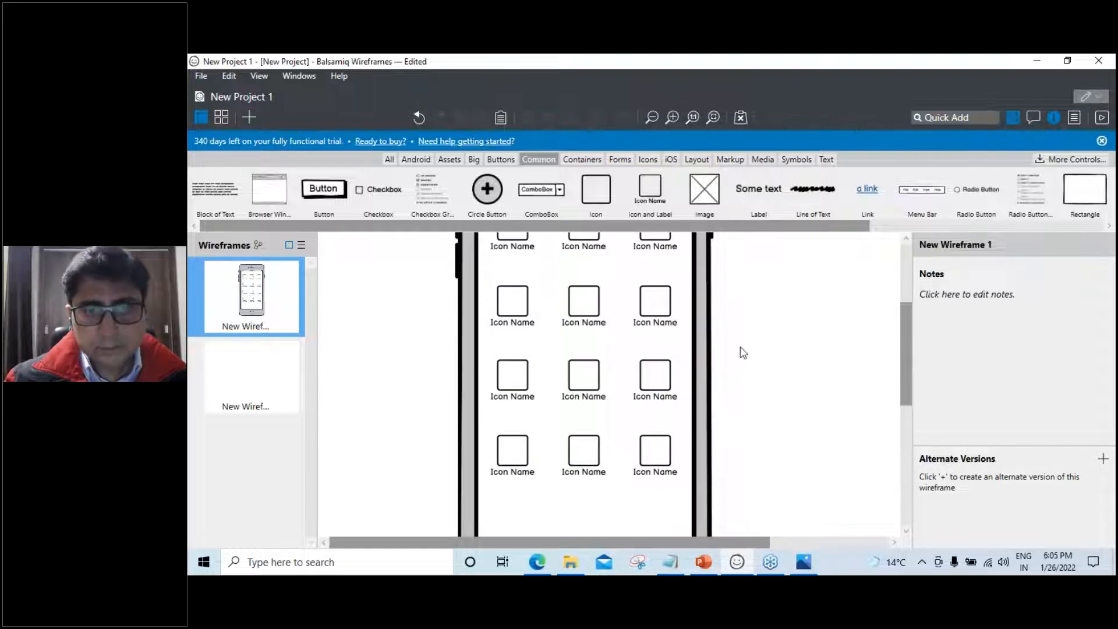
scroll(743, 353, up, 1)
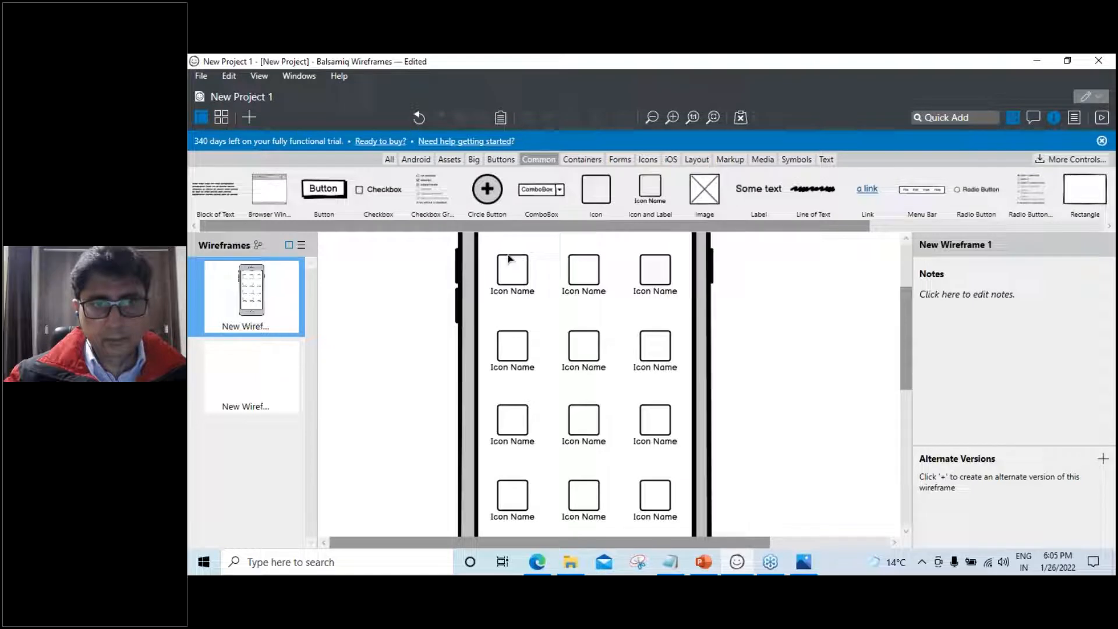
drag(490, 241, 547, 517)
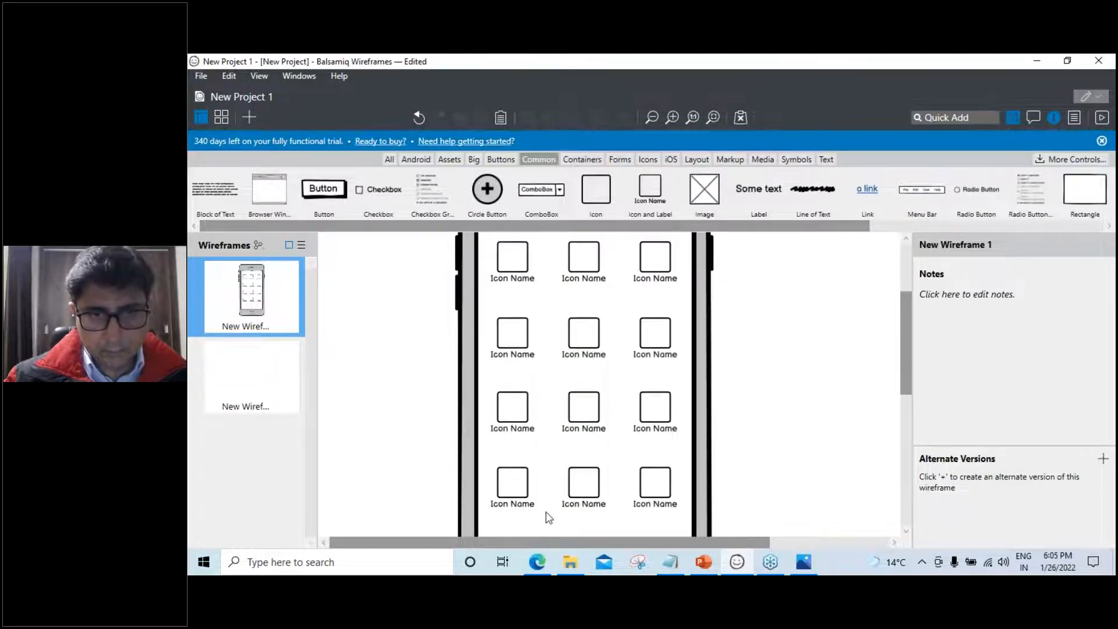
Select the bottom row, unlock all locked controls, and inspect its nested groups
drag(484, 460, 688, 517)
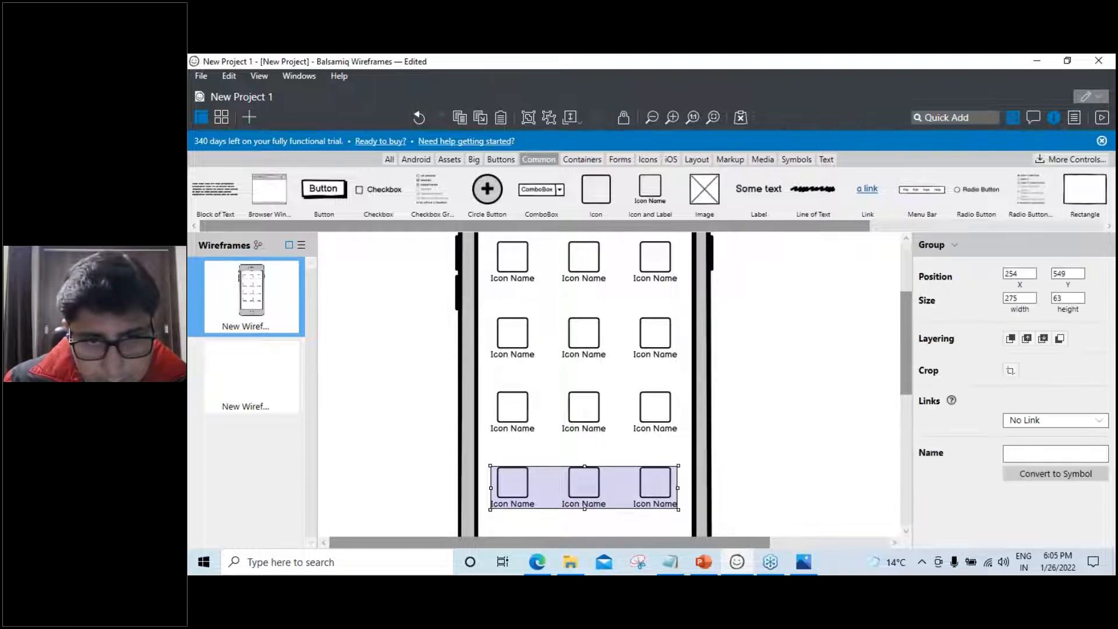
right_click(650, 481)
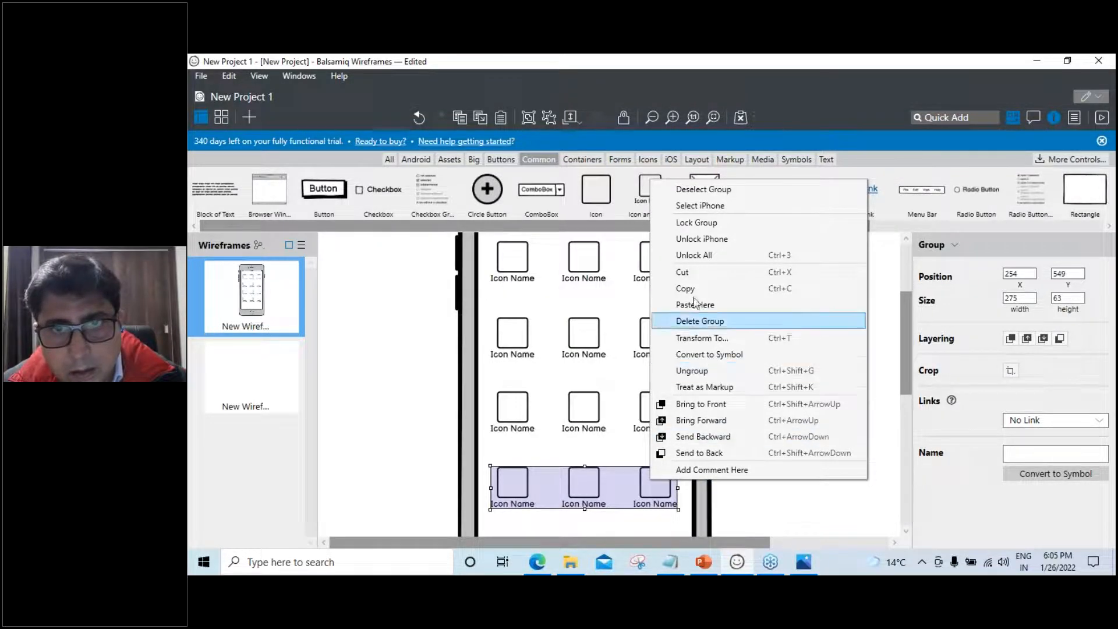
click(710, 261)
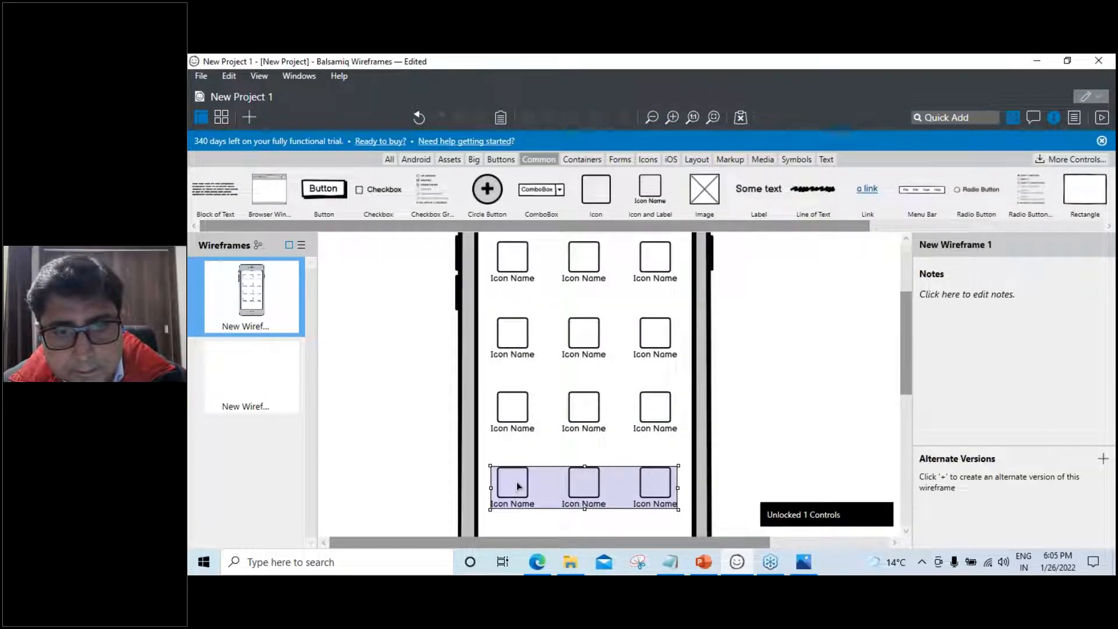
click(516, 481)
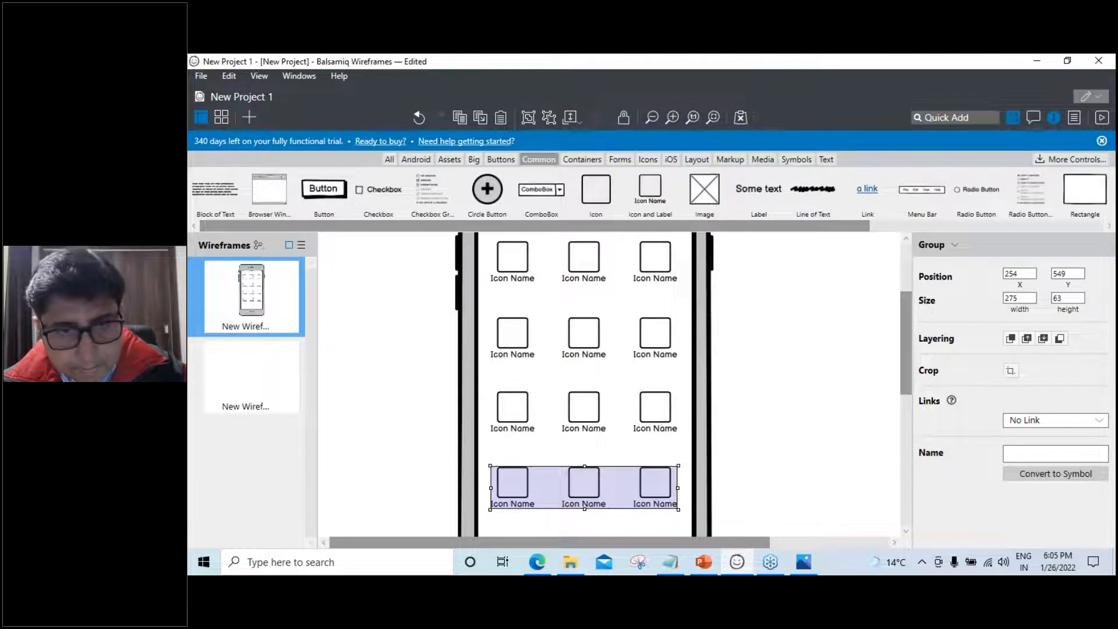
right_click(516, 480)
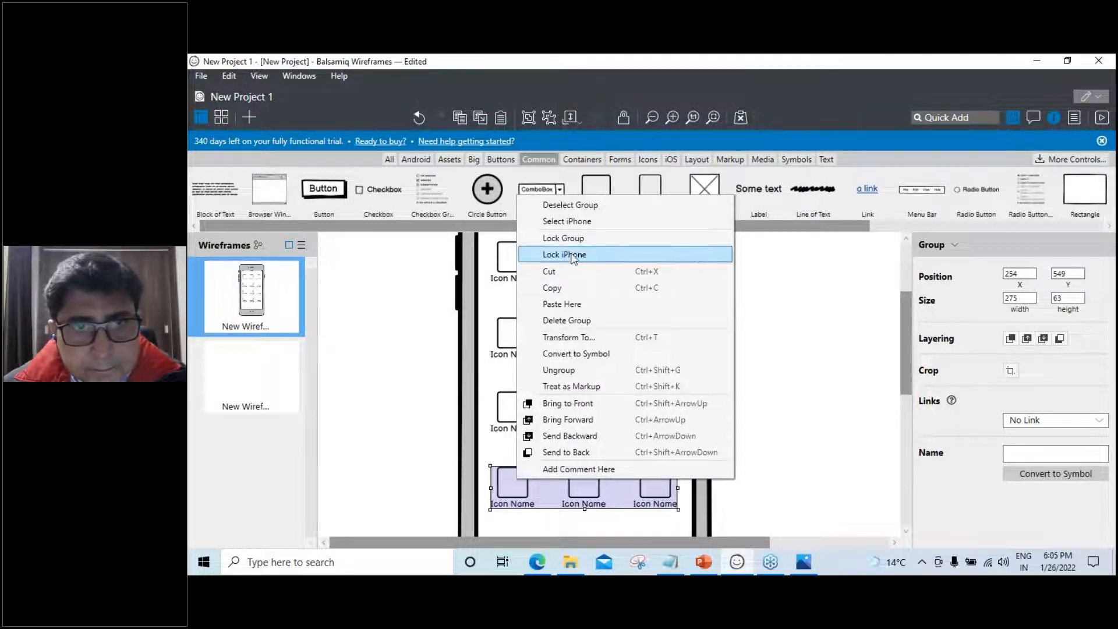
click(568, 205)
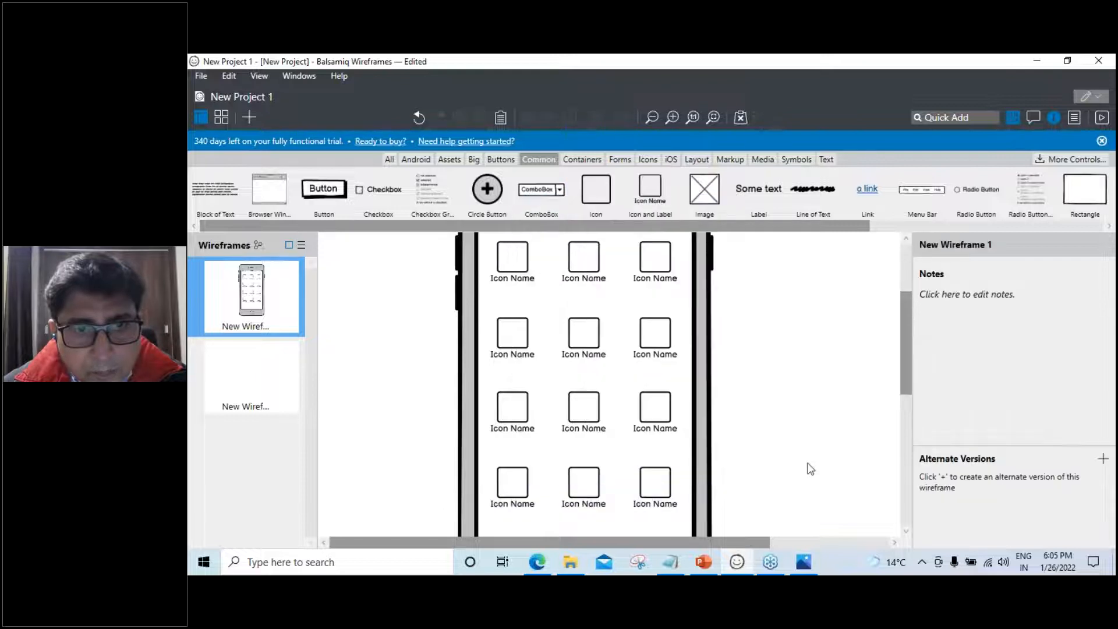
double_click(505, 484)
double_click(512, 483)
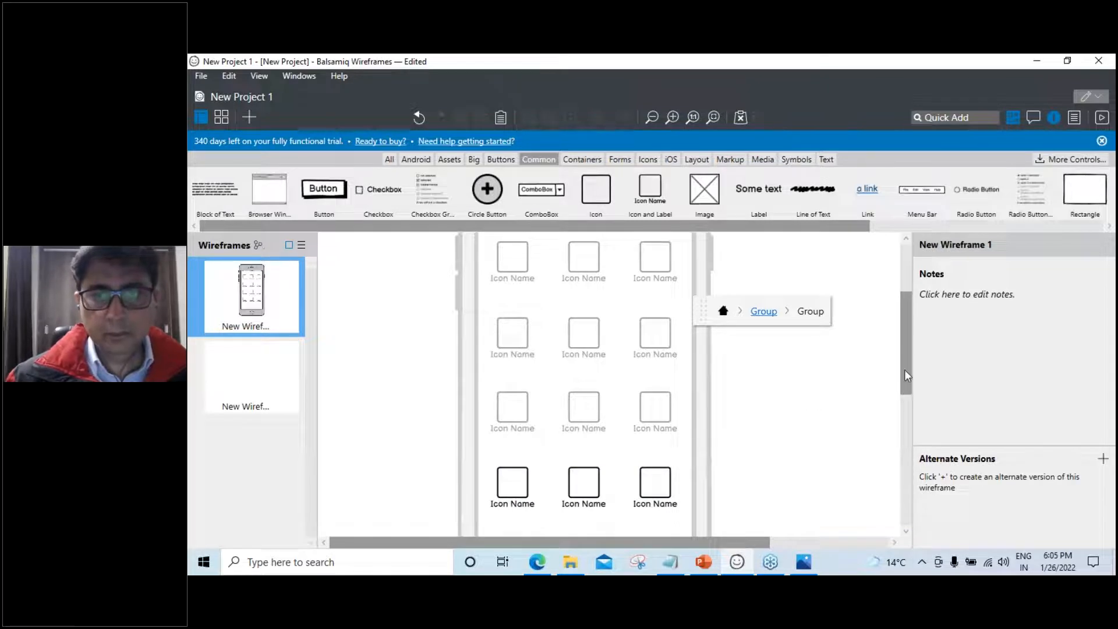
click(724, 311)
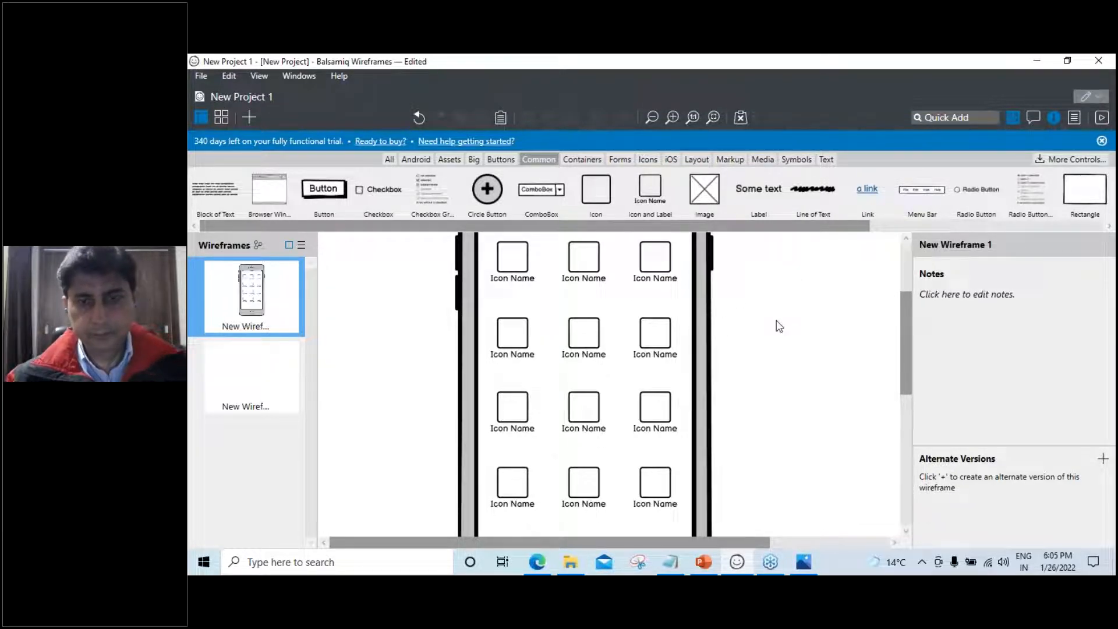
drag(902, 356, 906, 310)
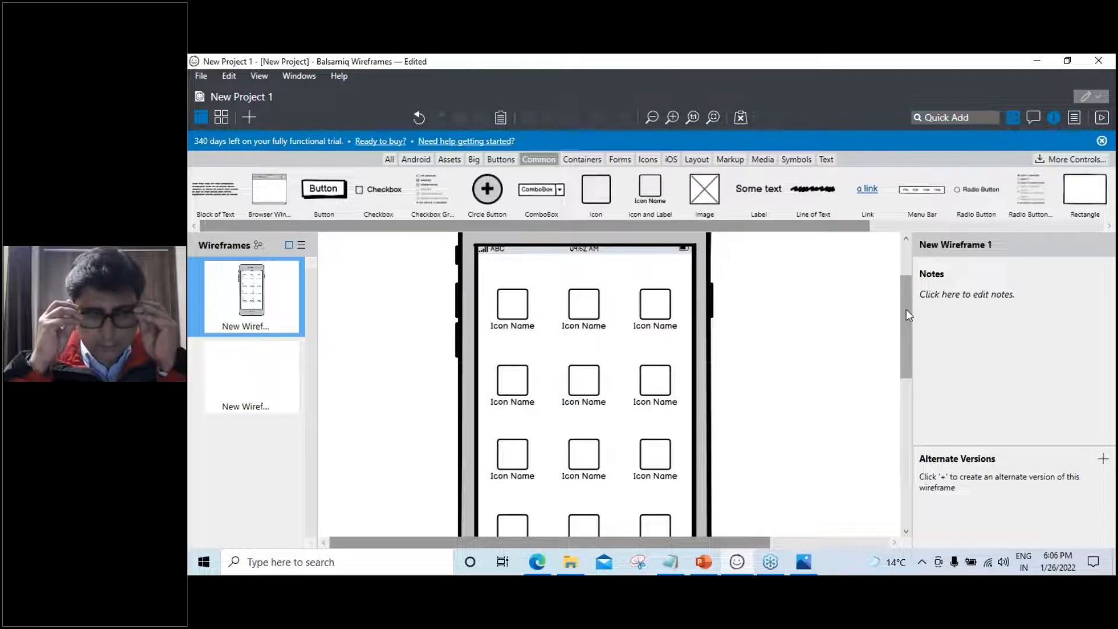
Glance at the empty second wireframe, then ungroup the bottom icon row
click(236, 382)
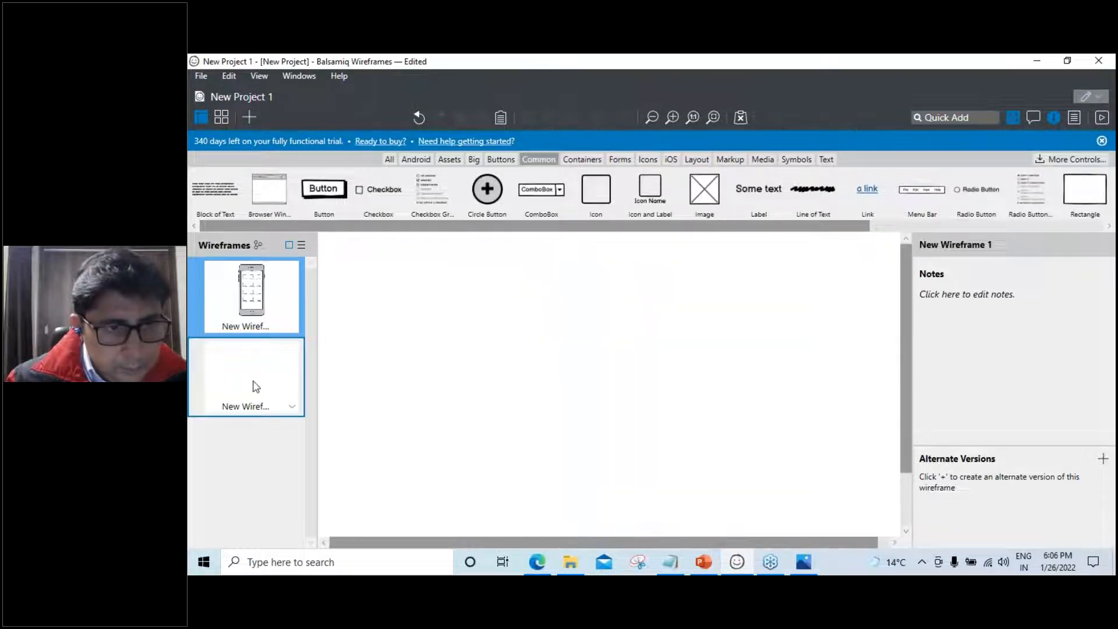
click(256, 300)
scroll(673, 459, down, 3)
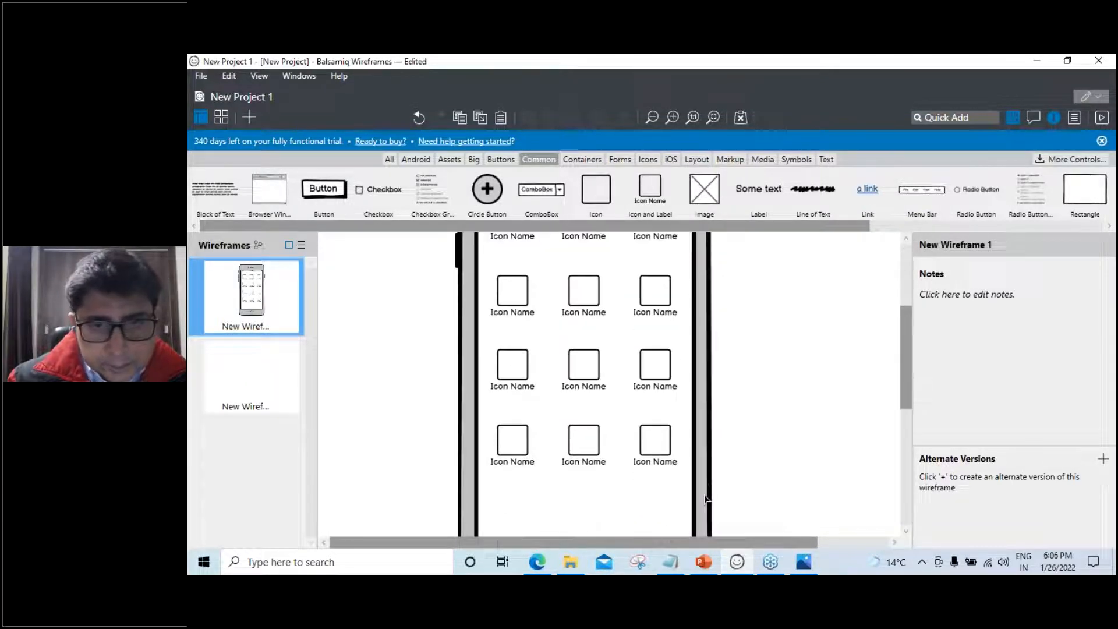
click(664, 451)
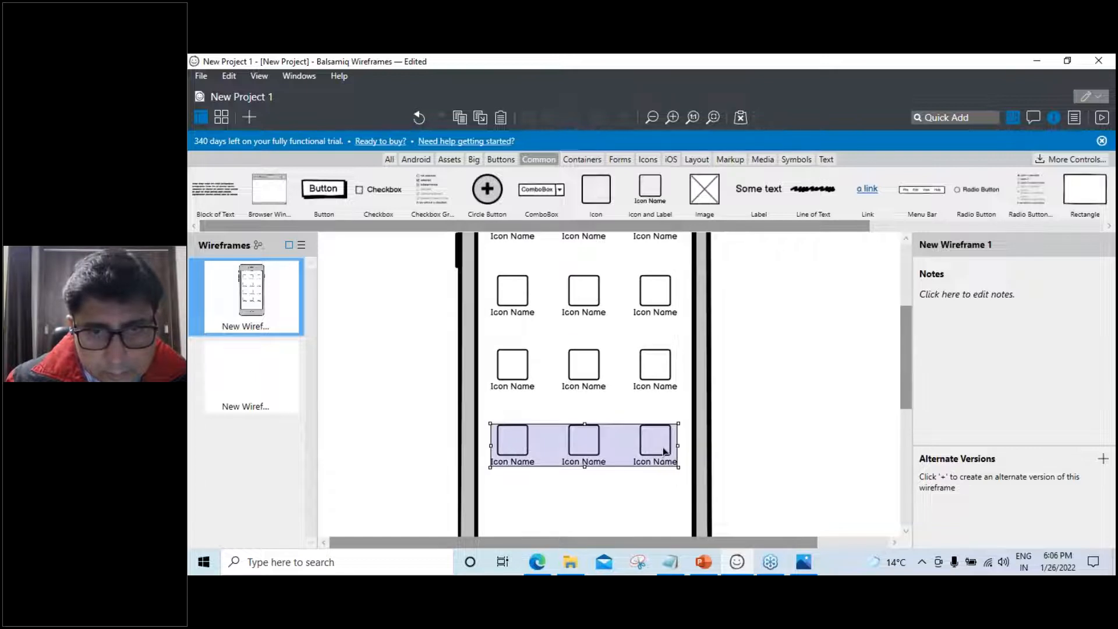
right_click(661, 448)
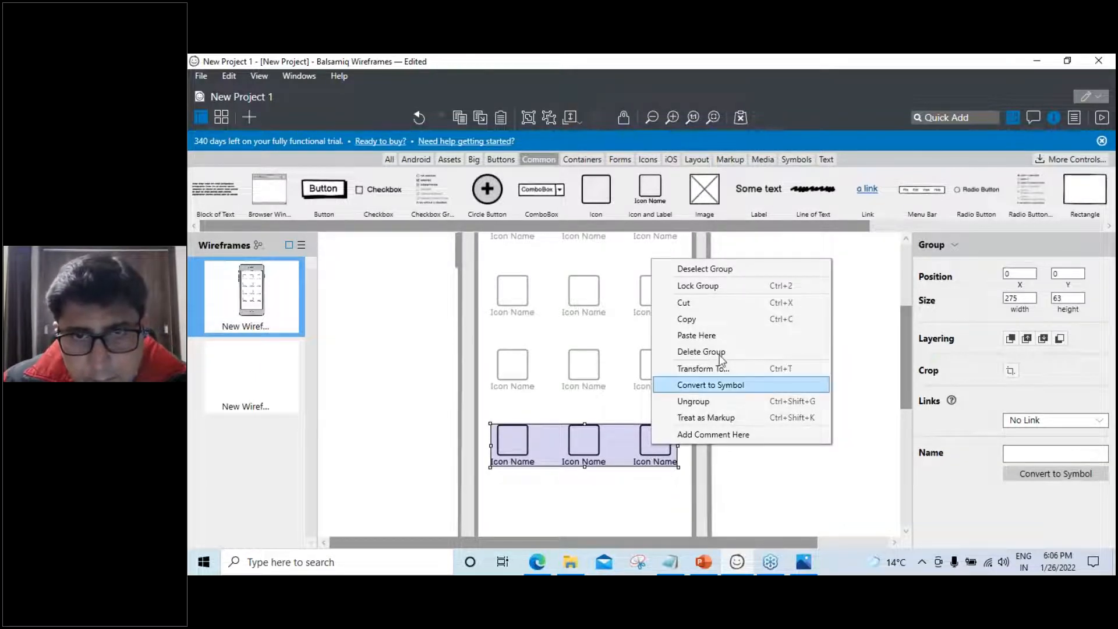
click(708, 401)
click(716, 446)
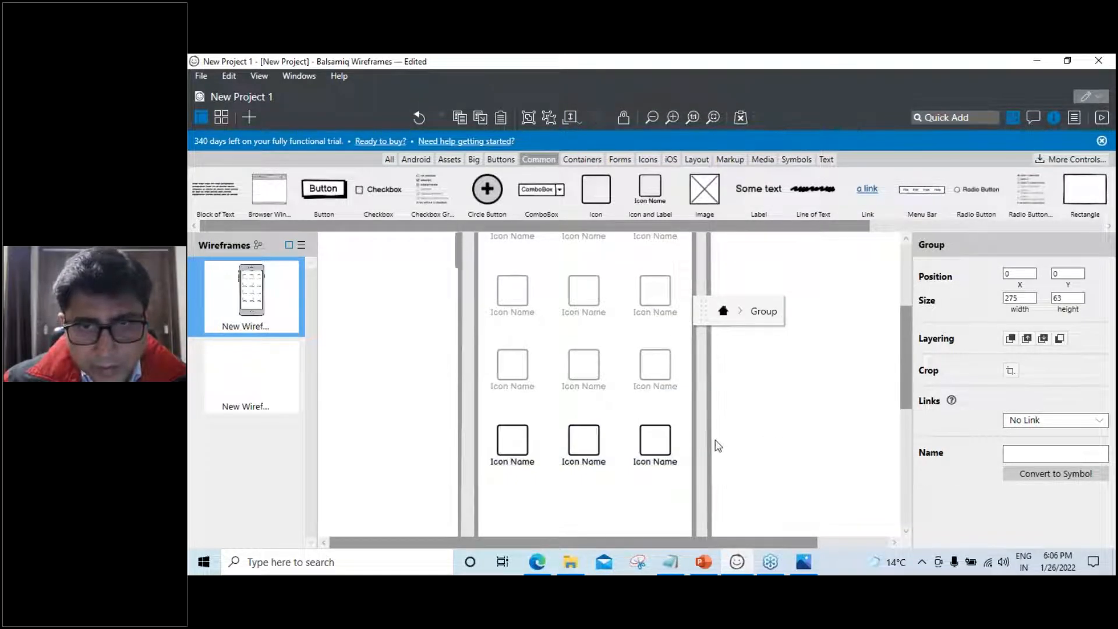
key(Escape)
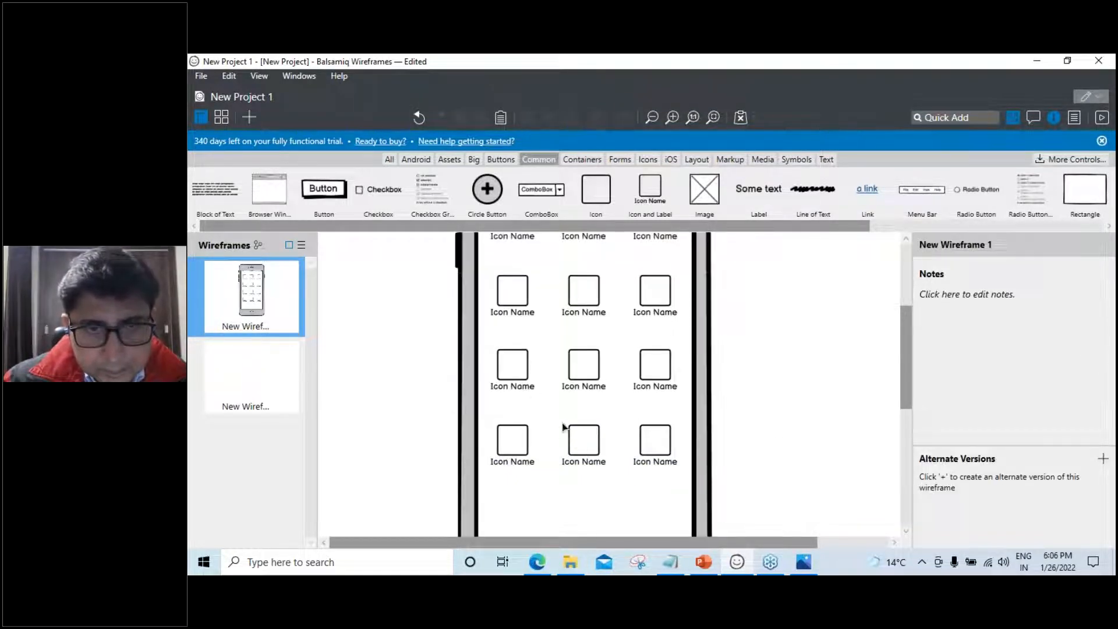
Ungroup the third, second and top icon rows into separate icons
click(513, 367)
right_click(513, 367)
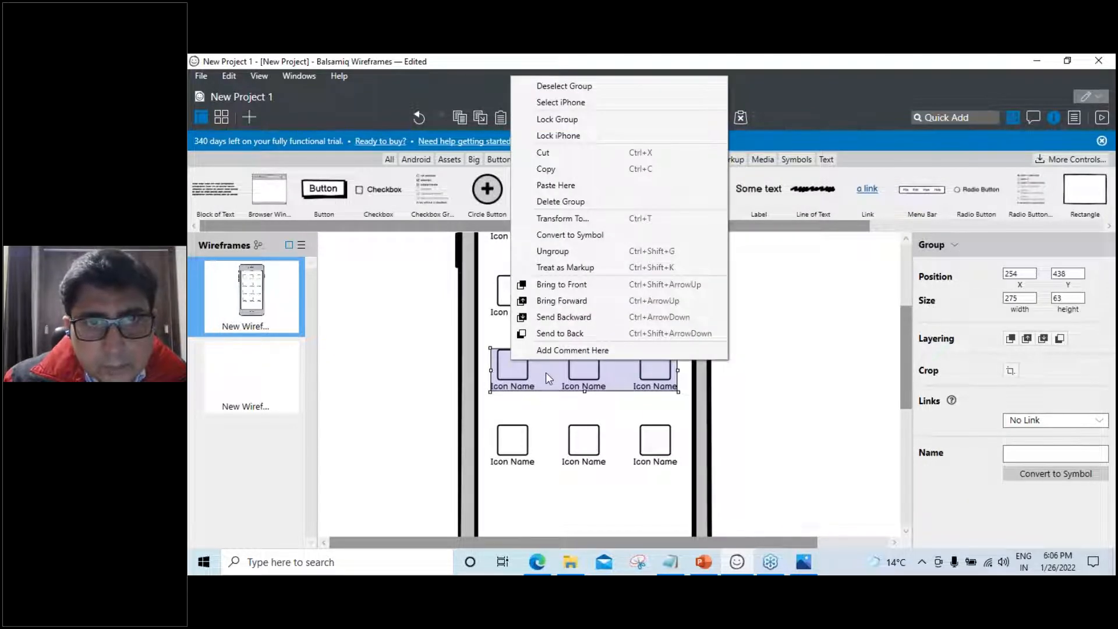
click(556, 251)
click(518, 293)
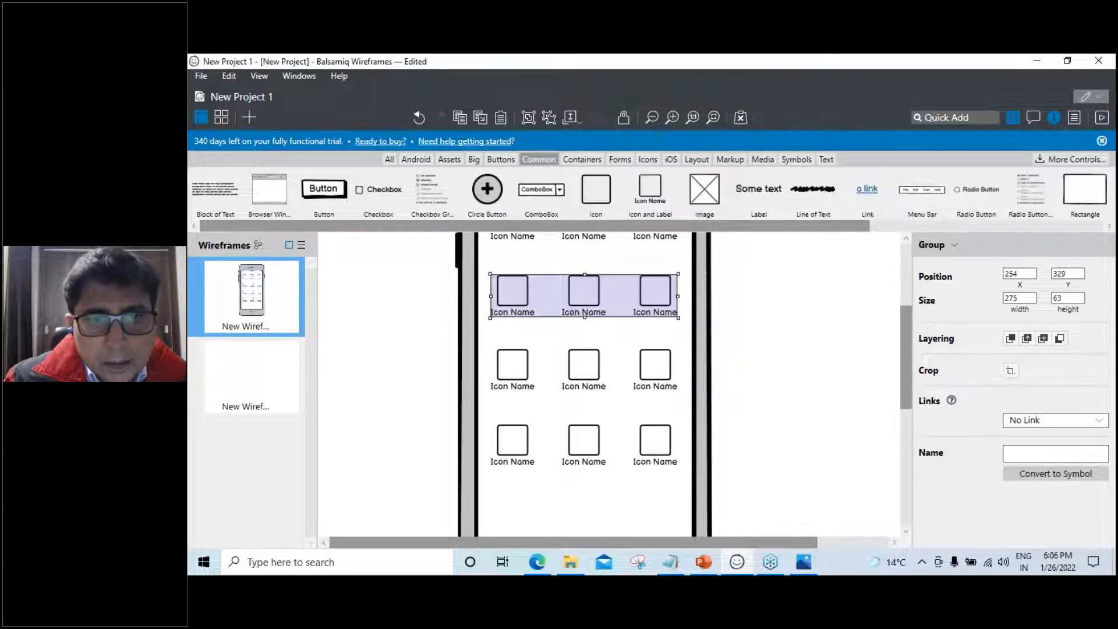
right_click(518, 293)
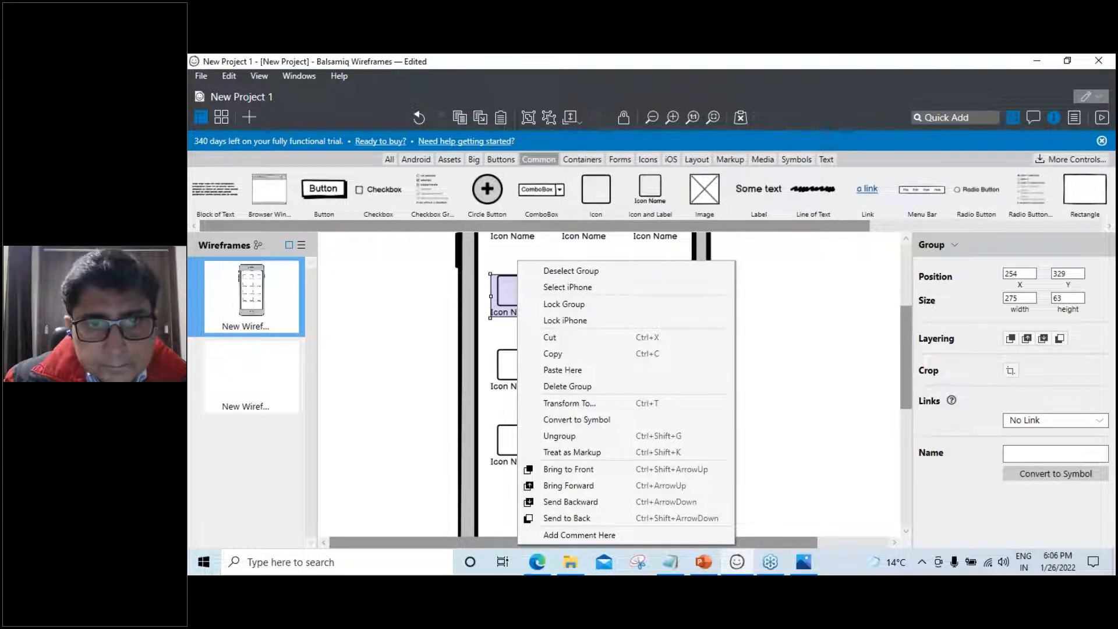
click(558, 441)
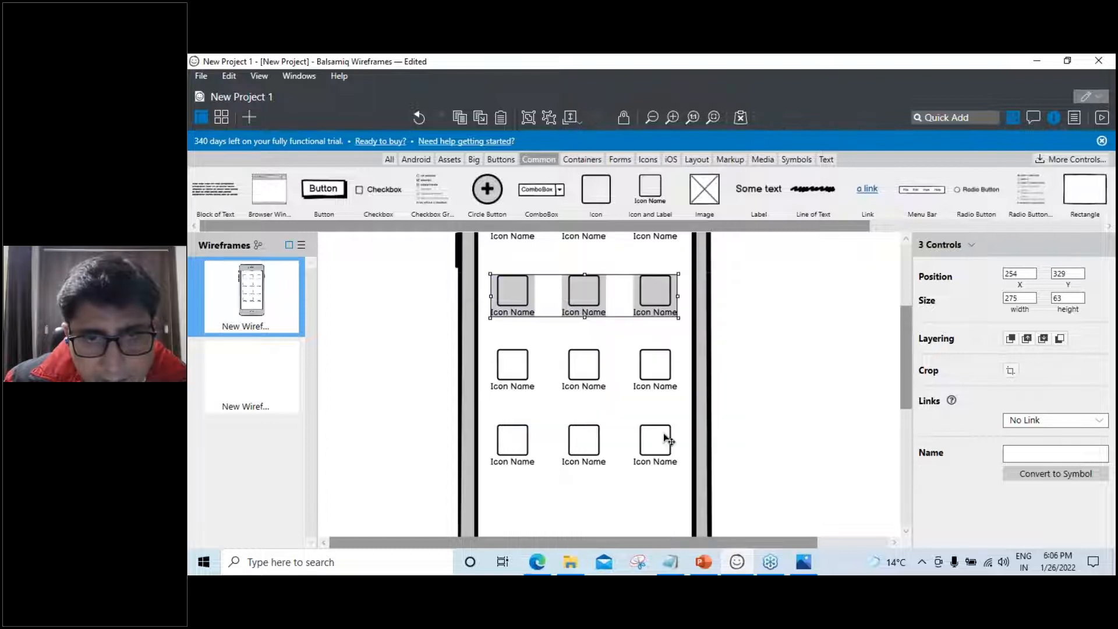
scroll(752, 436, up, 2)
click(501, 302)
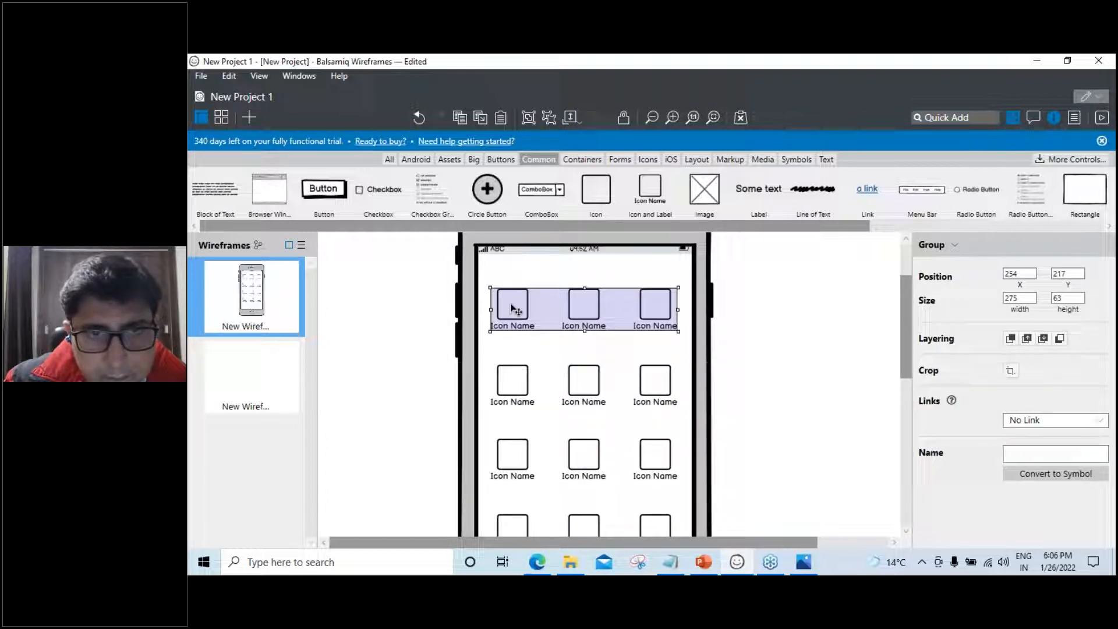
right_click(515, 308)
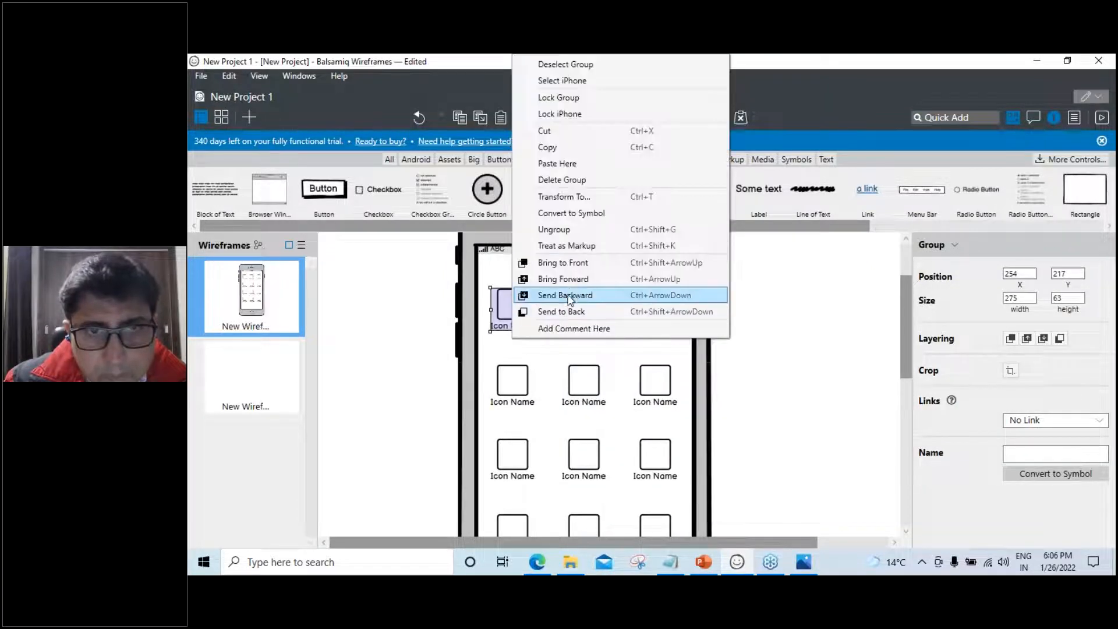
click(565, 229)
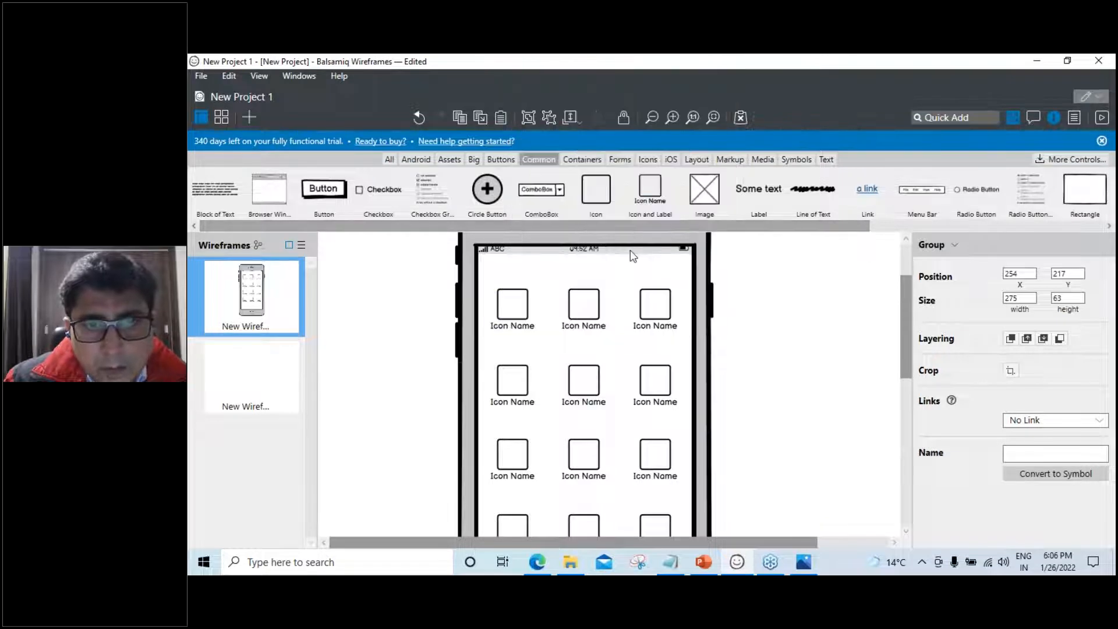
scroll(774, 362, down, 1)
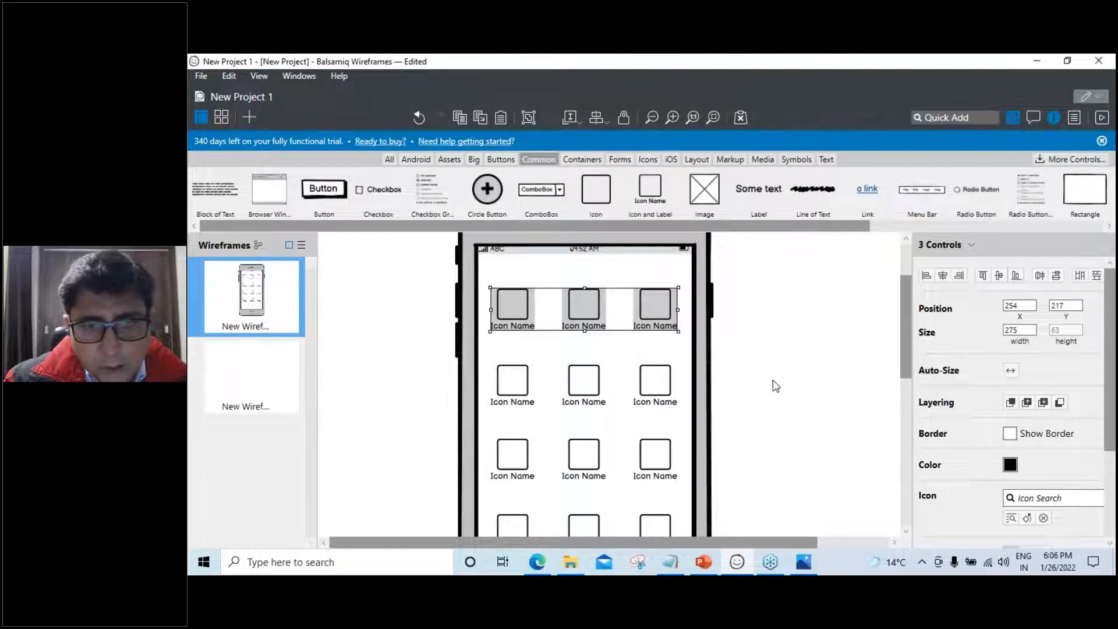
drag(906, 366, 904, 375)
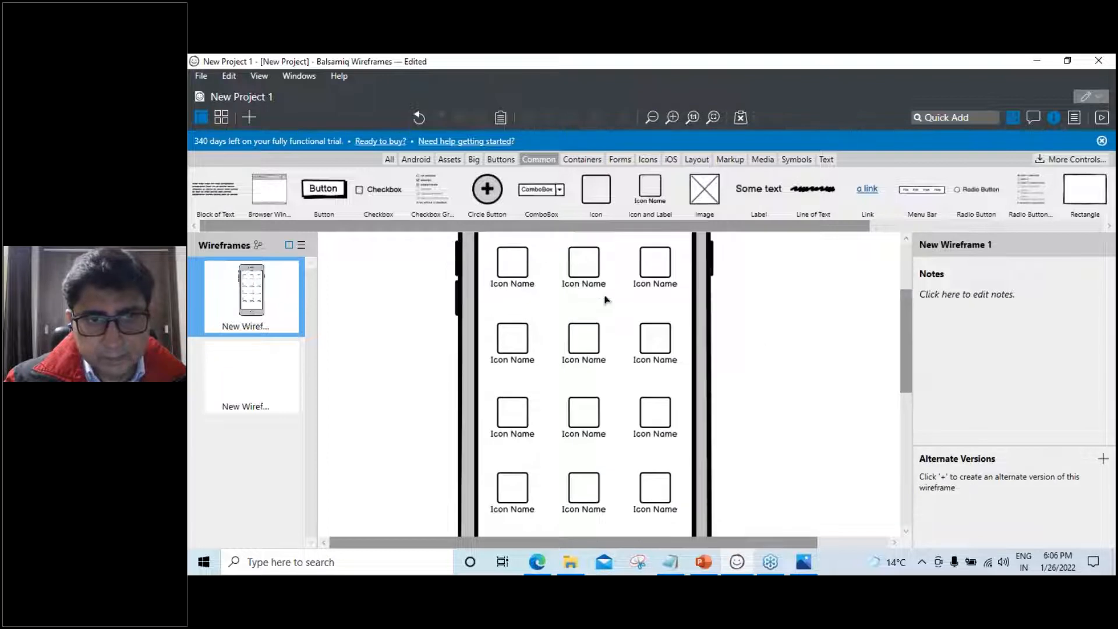
Try moving the iPhone frame, then undo to keep it at X 202, Y 64
click(489, 246)
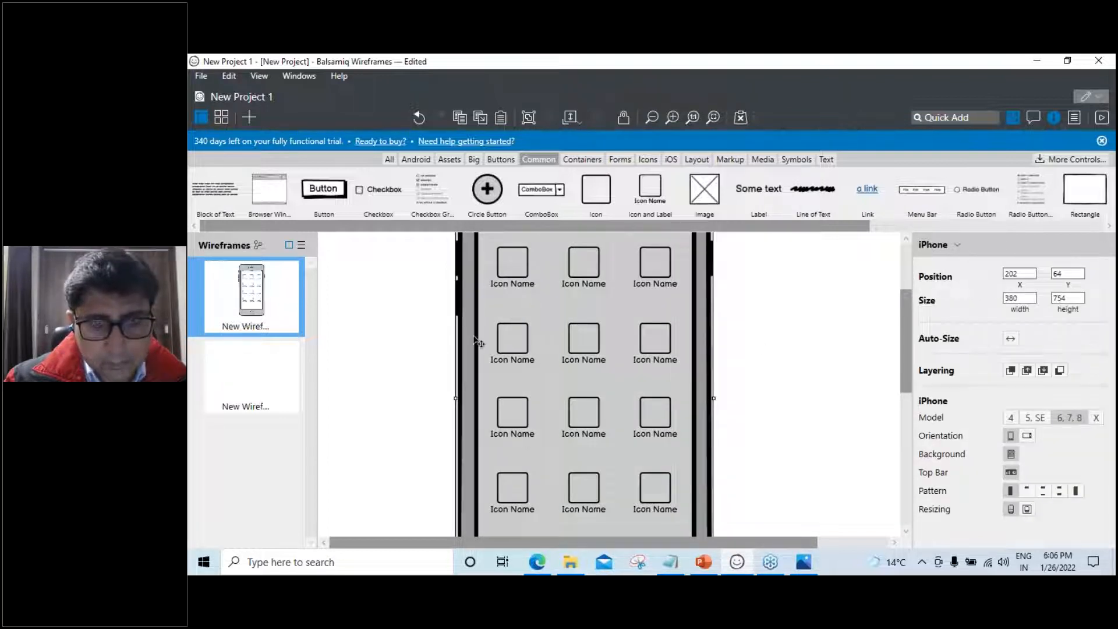
click(402, 347)
scroll(489, 343, up, 1)
drag(483, 272, 522, 333)
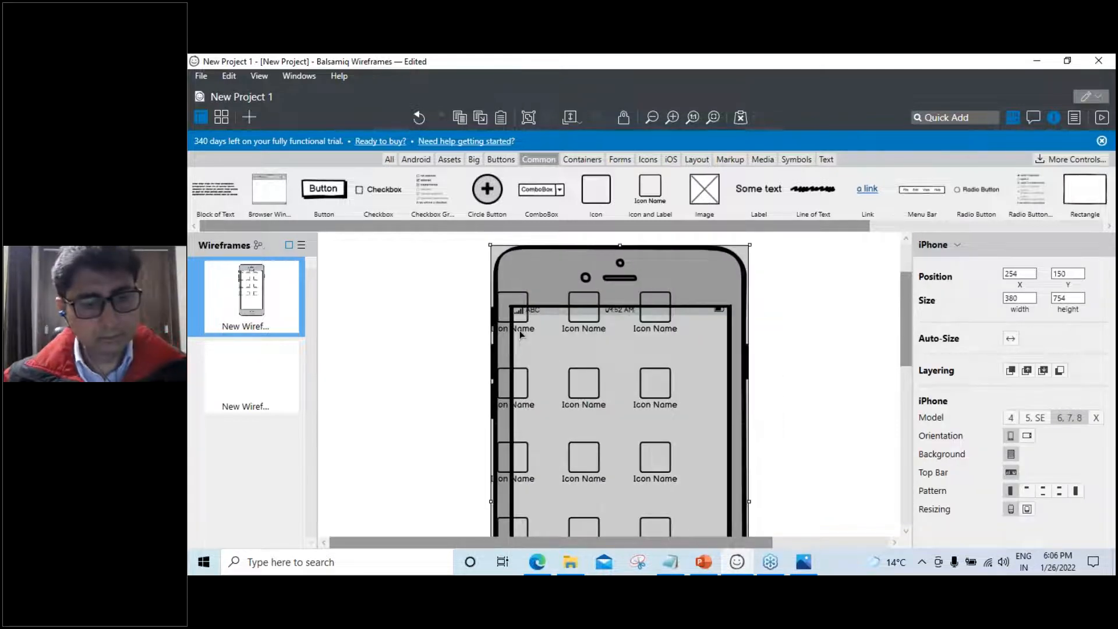
key(ctrl+z)
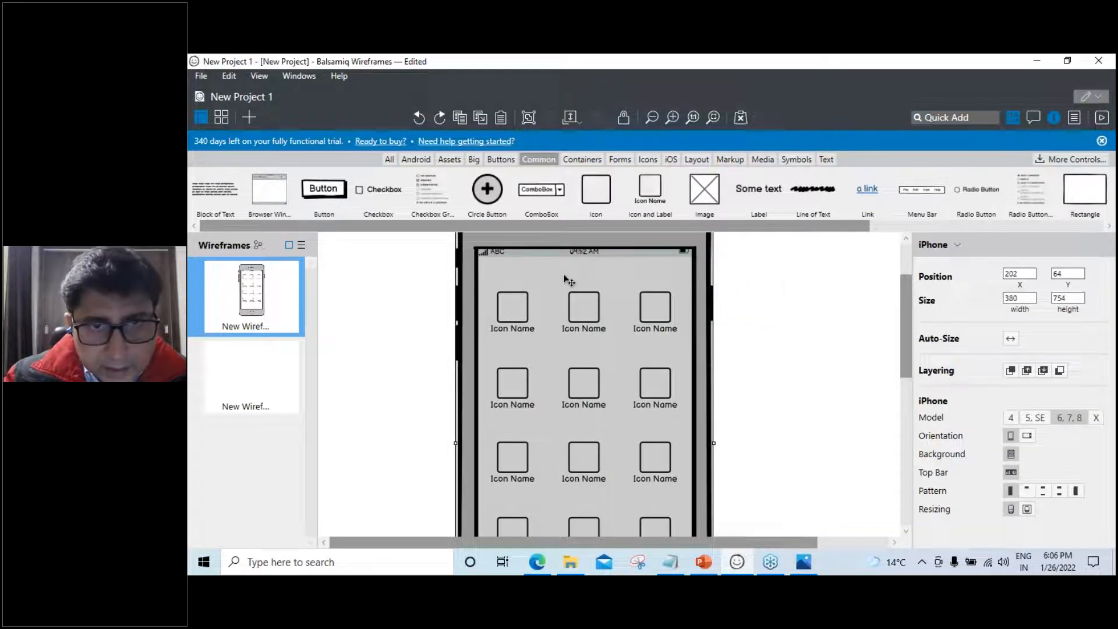
right_click(564, 279)
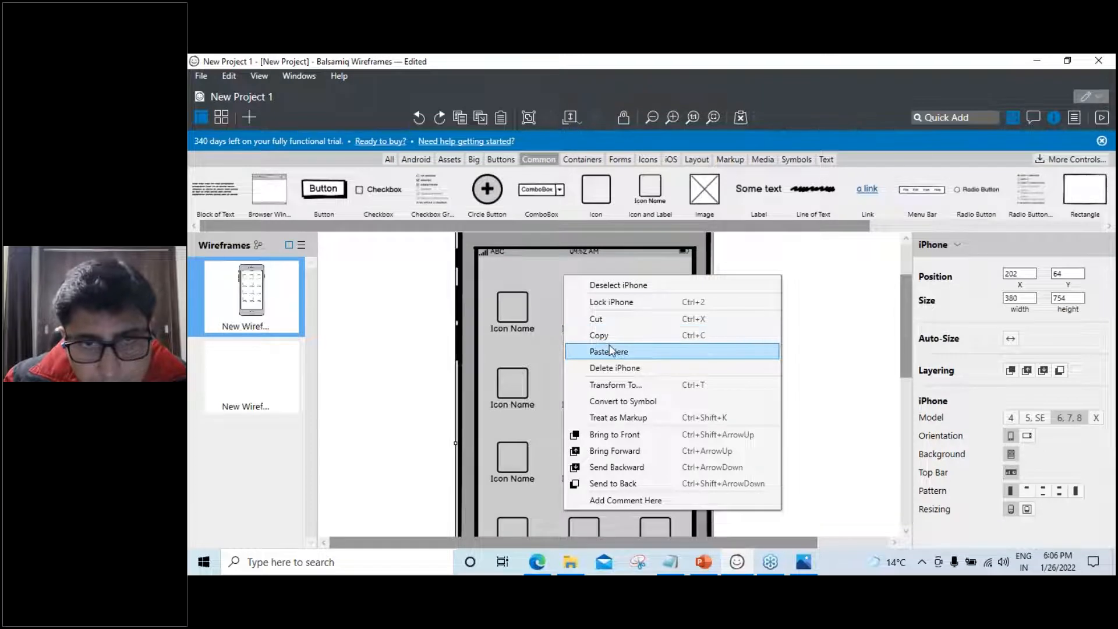
Lock the iPhone frame, then select and resize the left icon column, undoing the resize
click(613, 302)
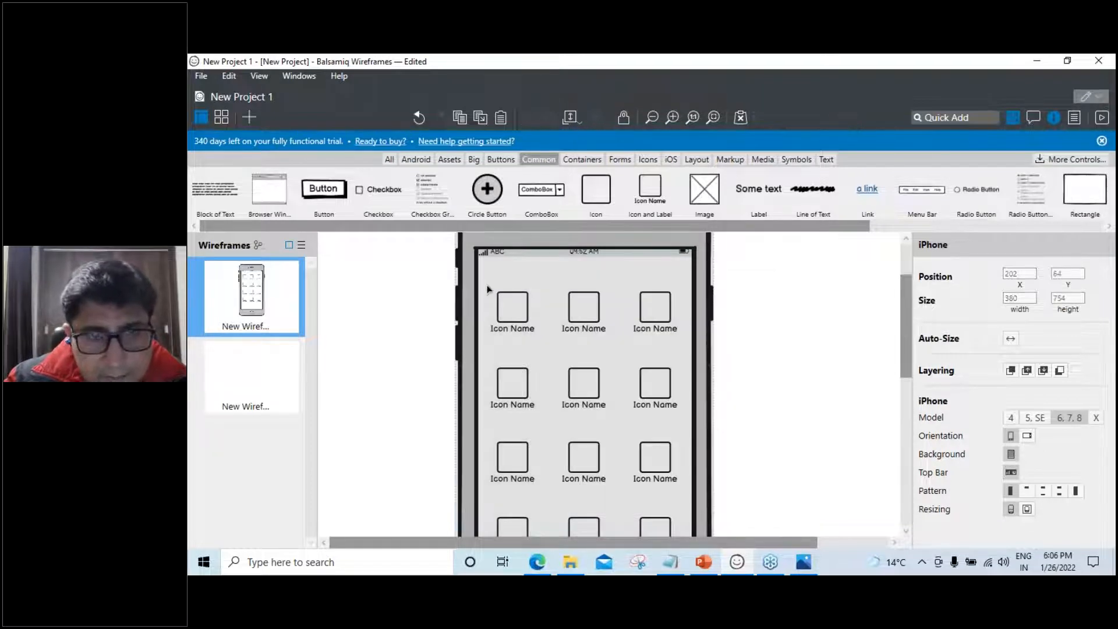
drag(489, 282, 523, 492)
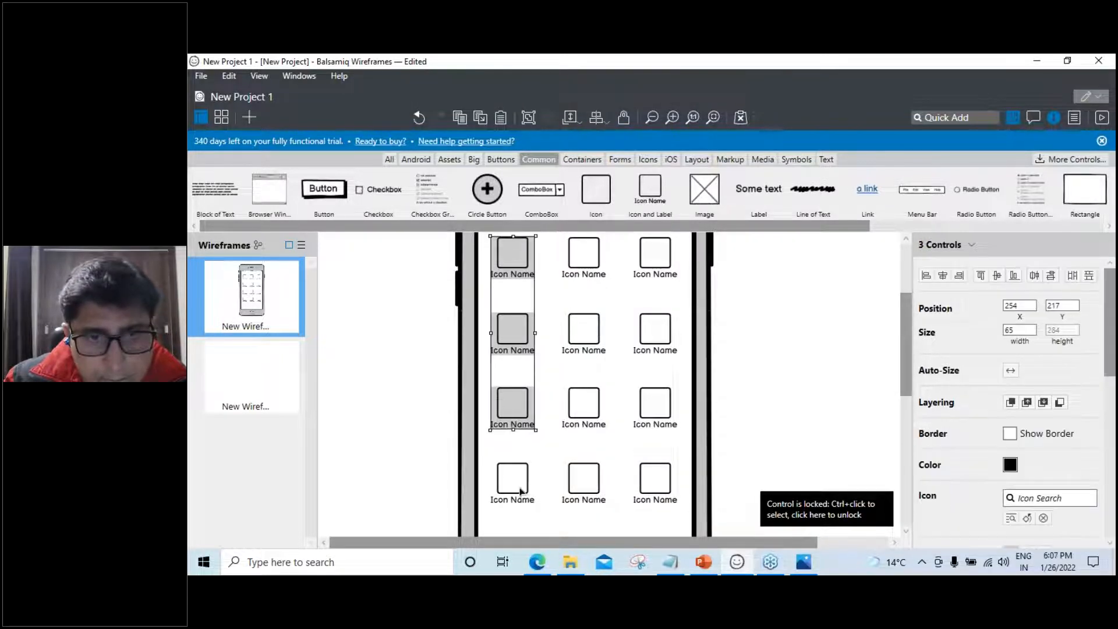
mouse_move(512, 430)
mouse_down()
mouse_move(513, 507)
mouse_move(520, 422)
mouse_up()
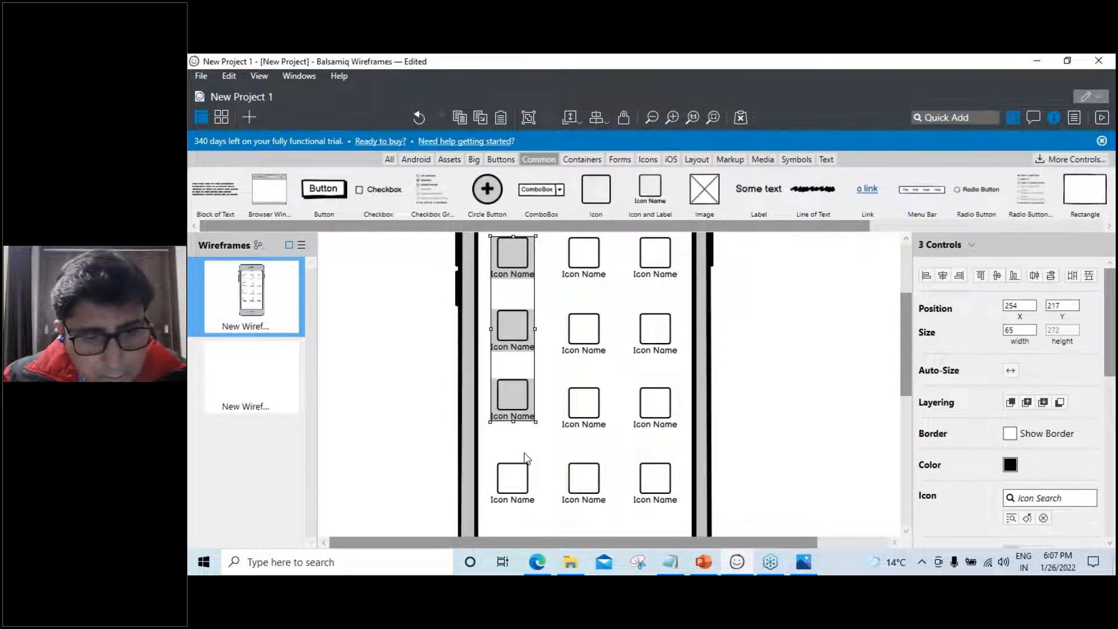
click(563, 452)
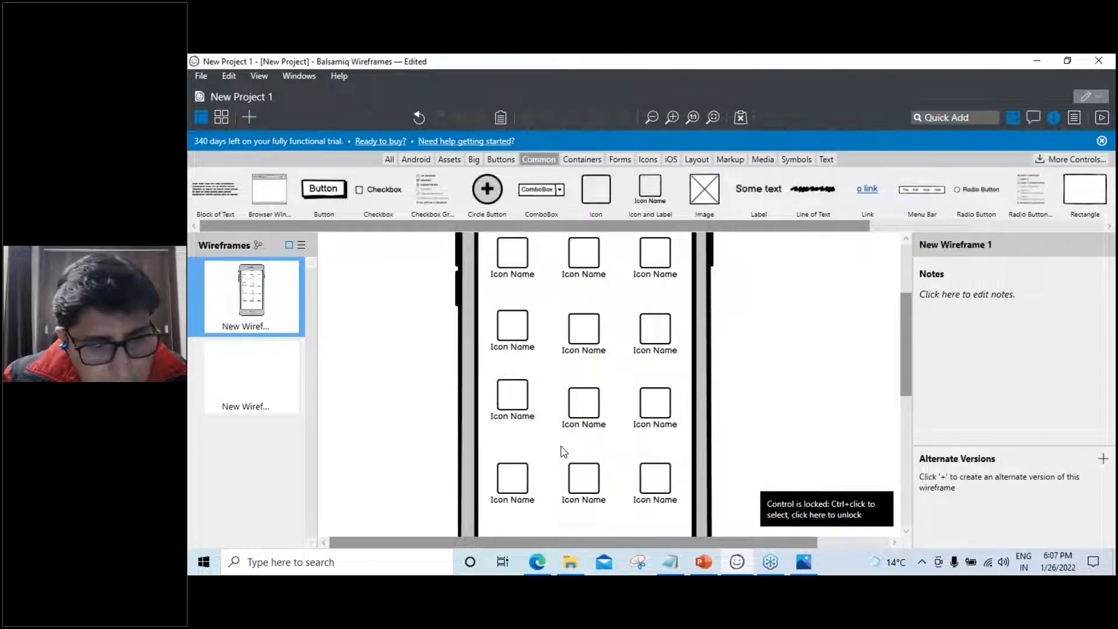
key(ctrl+z)
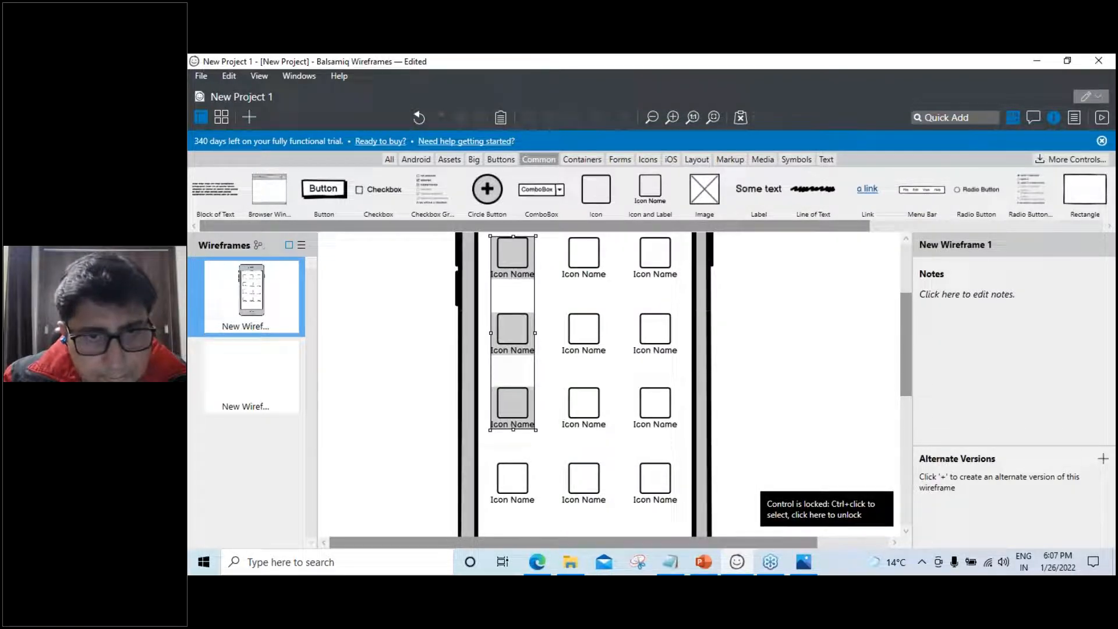
Reselect the left icon column, undo the change again and deselect it
click(489, 444)
scroll(540, 381, up, 1)
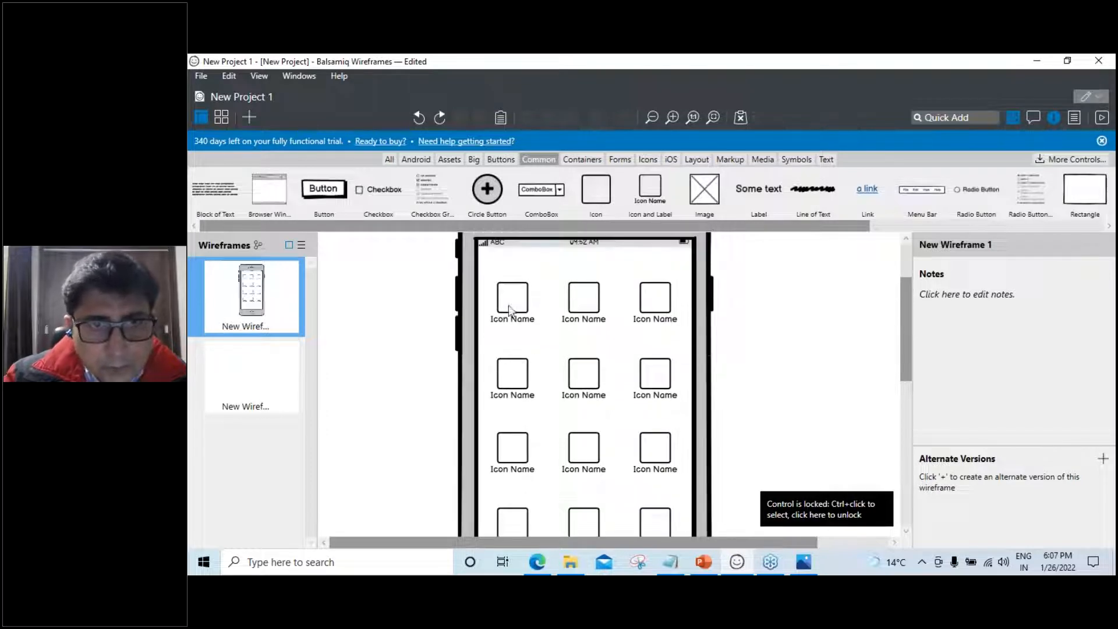
drag(486, 269, 537, 436)
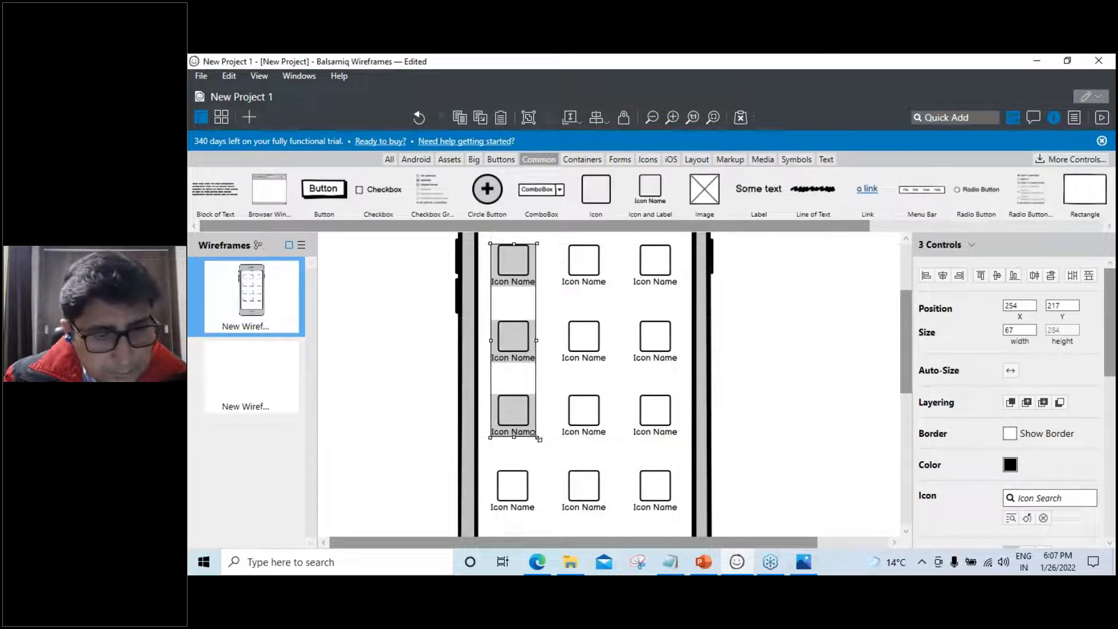
key(ctrl+z)
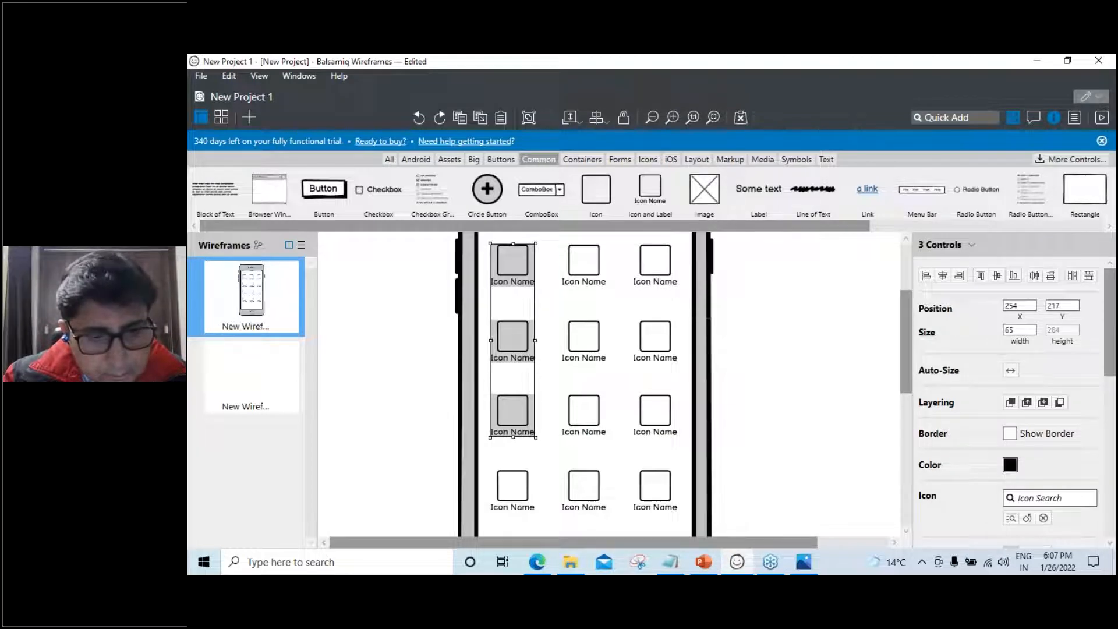
click(556, 466)
Ungroup the bottom row of icons
click(523, 488)
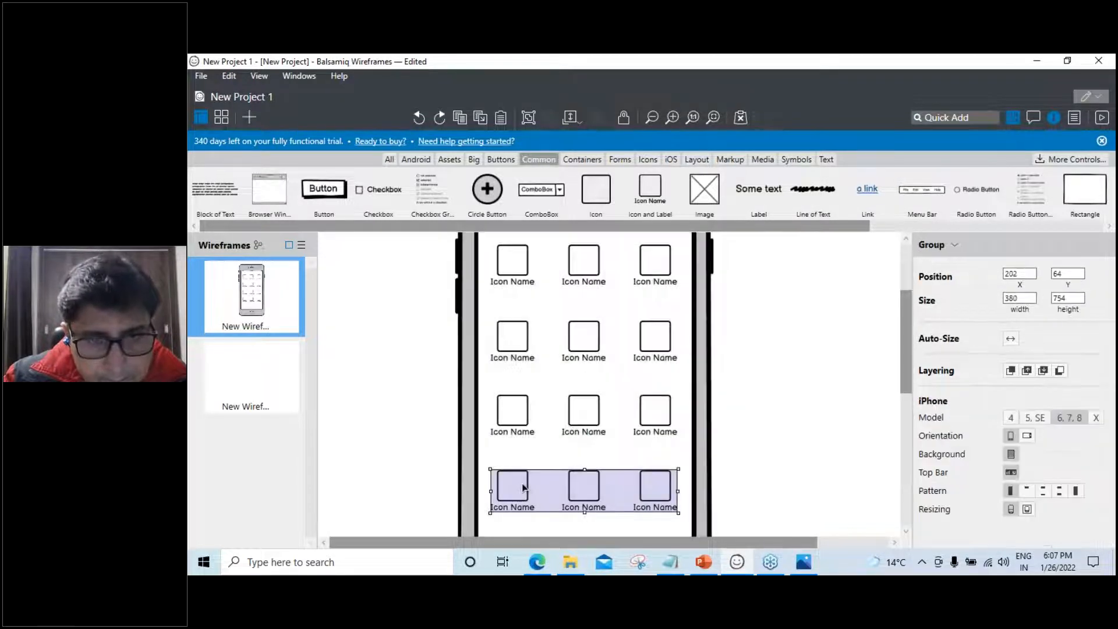
right_click(533, 487)
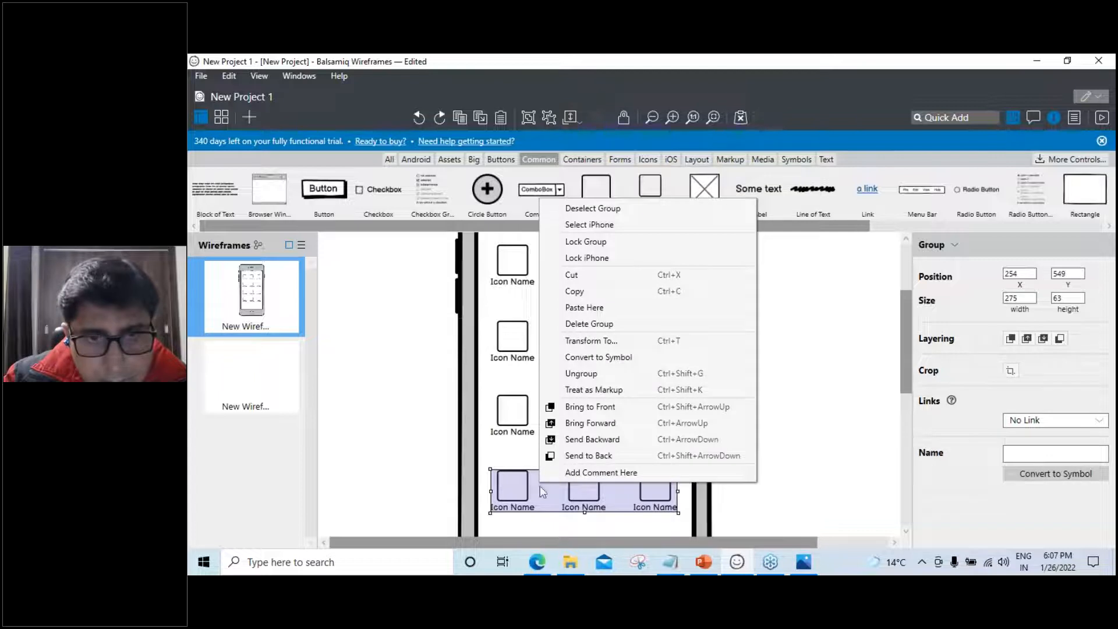
click(581, 374)
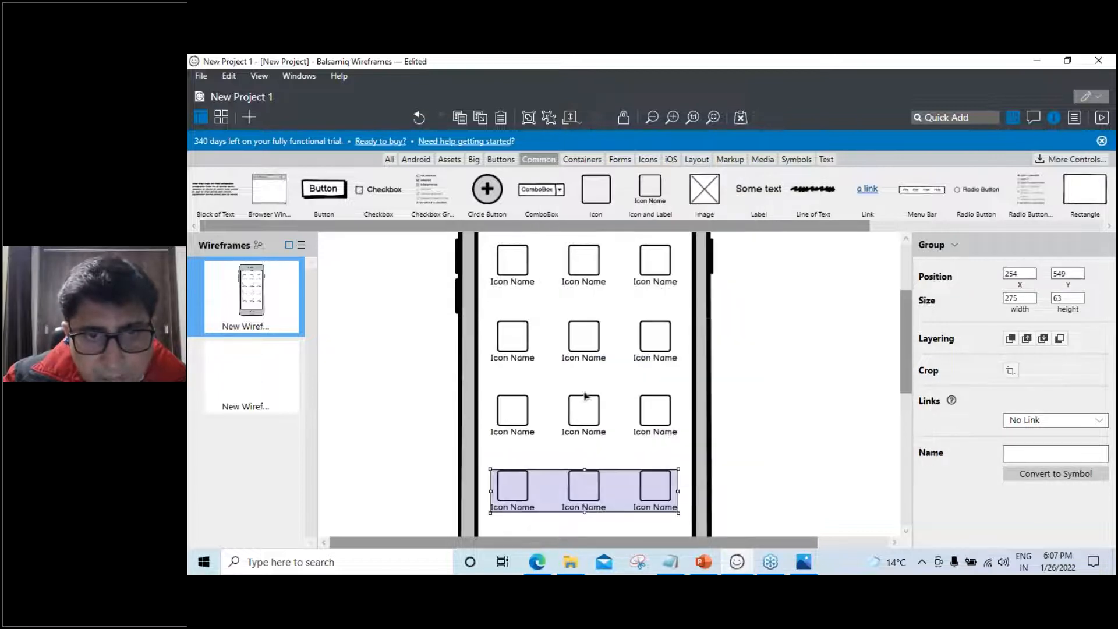
click(723, 437)
Undo an accidental move of the iPhone frame and lock it in place
scroll(721, 431, up, 2)
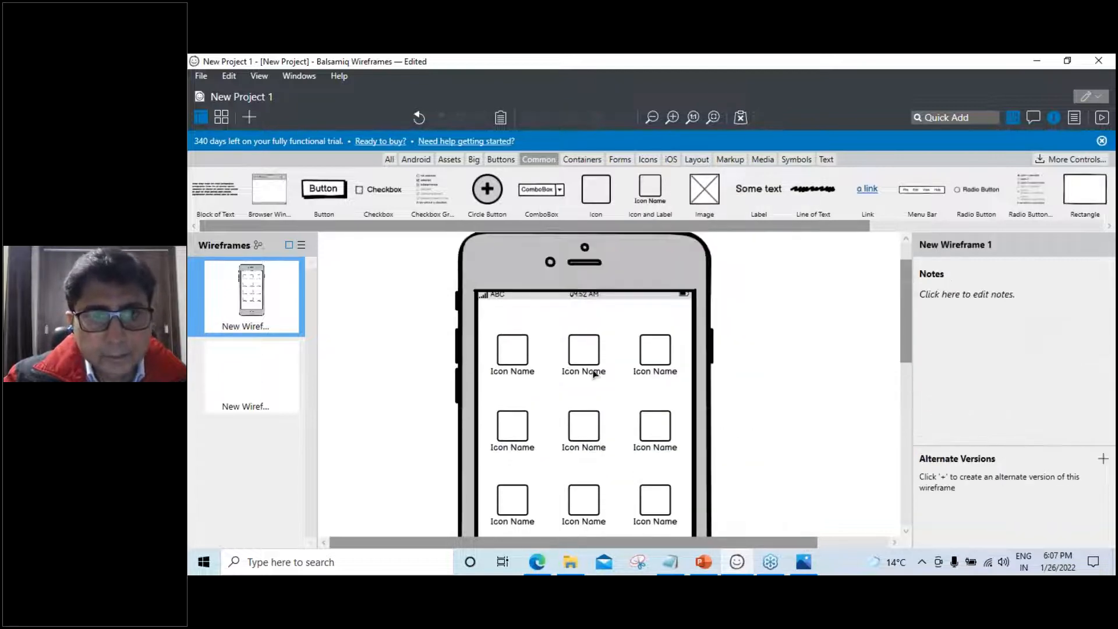
click(545, 439)
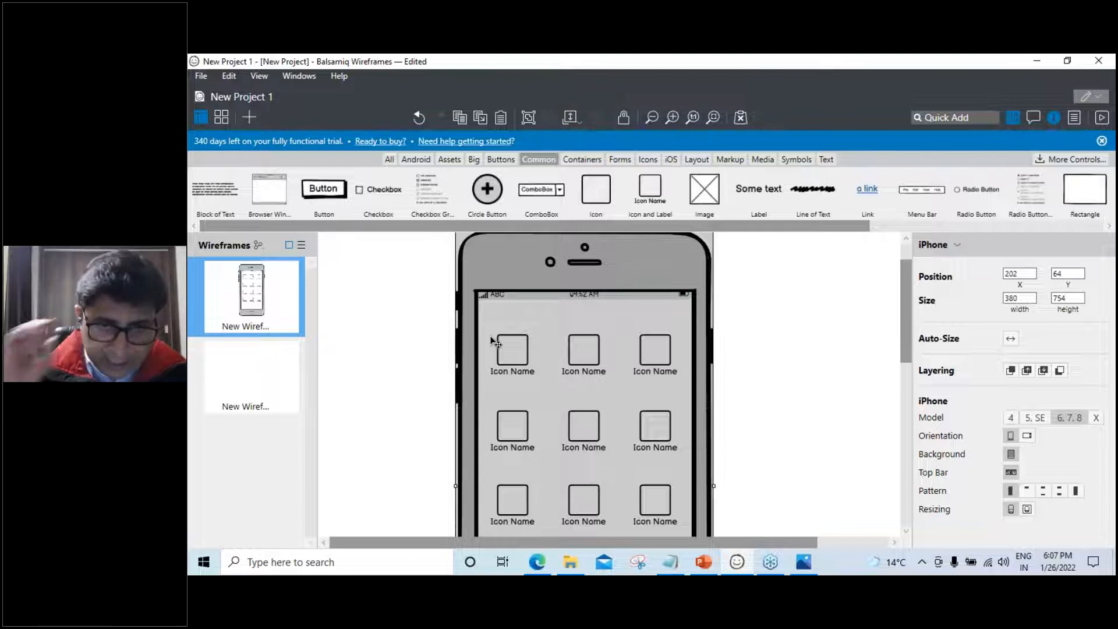
click(825, 424)
scroll(838, 407, down, 3)
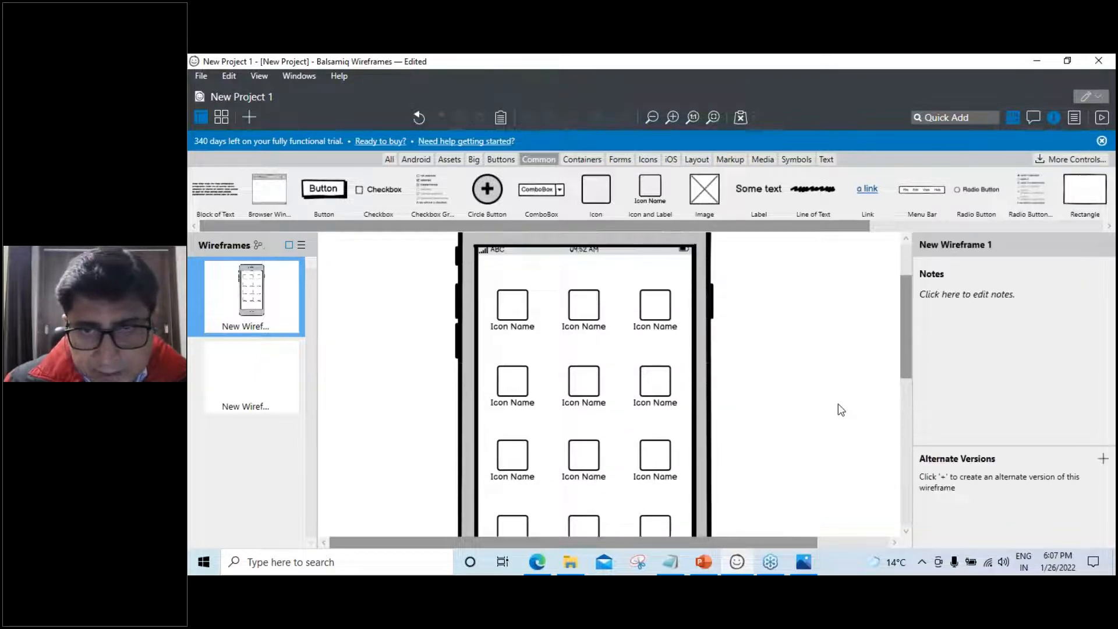
scroll(839, 407, up, 2)
drag(491, 281, 520, 313)
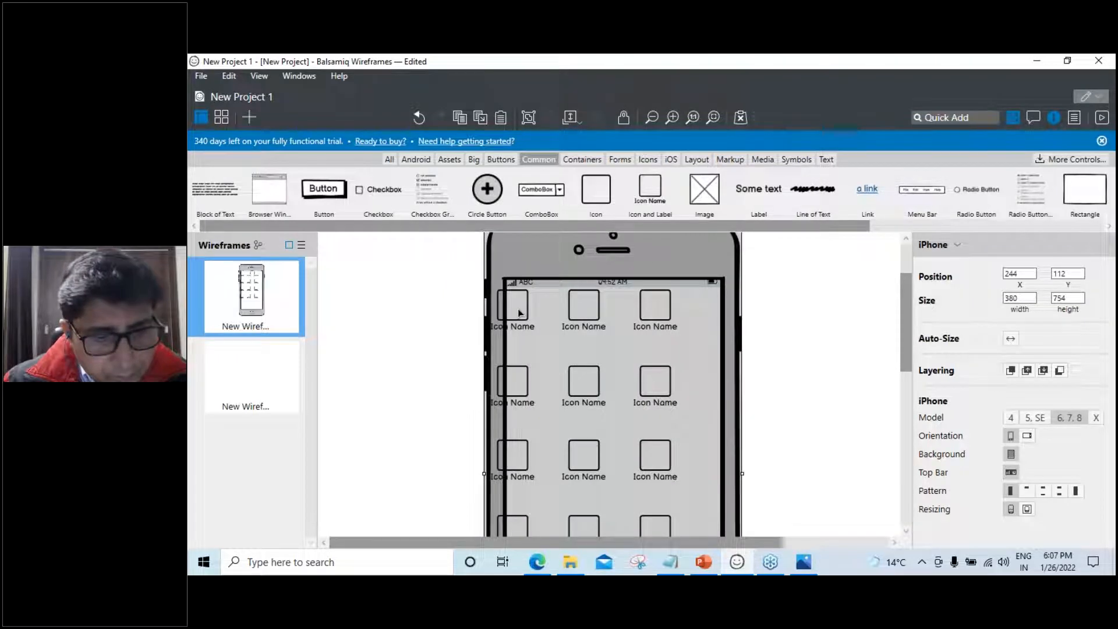
key(ctrl+z)
right_click(546, 267)
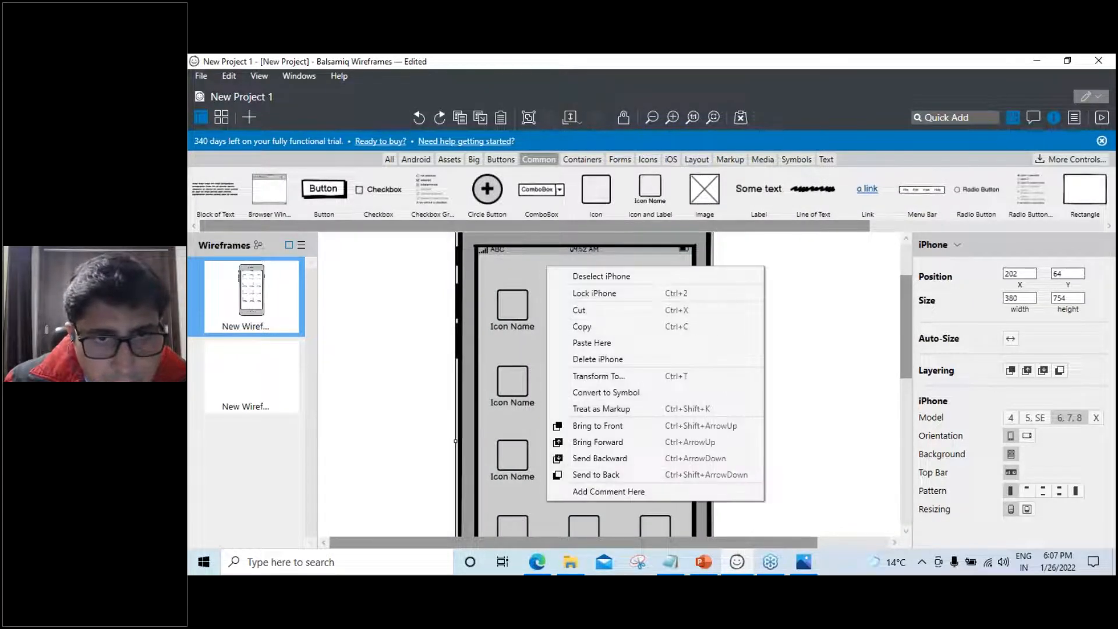
click(584, 297)
Select the bottom row of three icons and delete it
drag(489, 281, 541, 511)
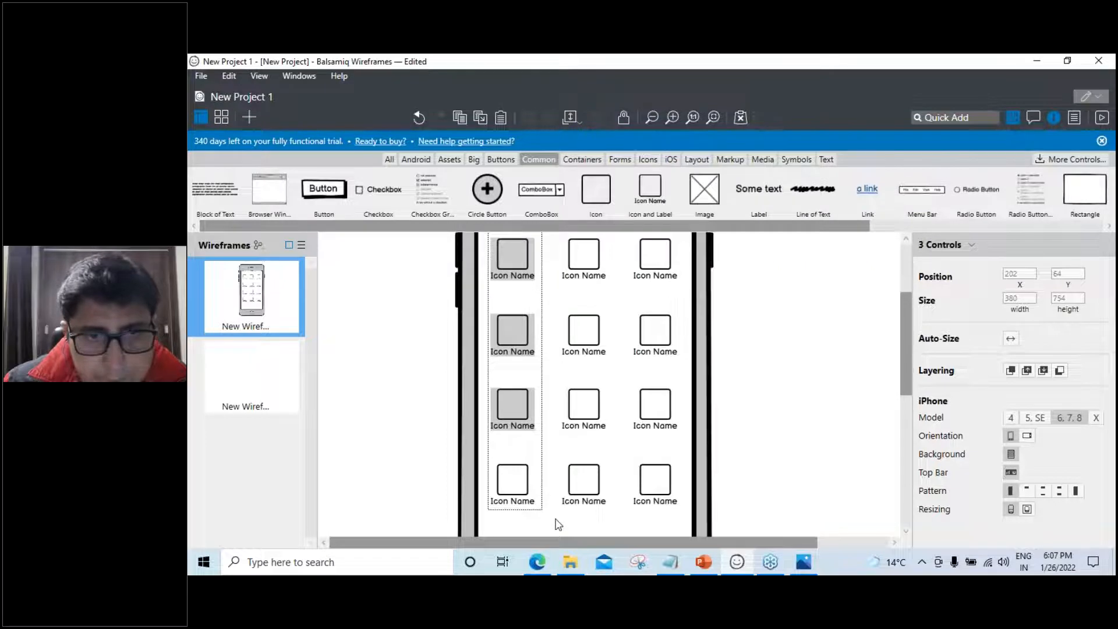
click(520, 475)
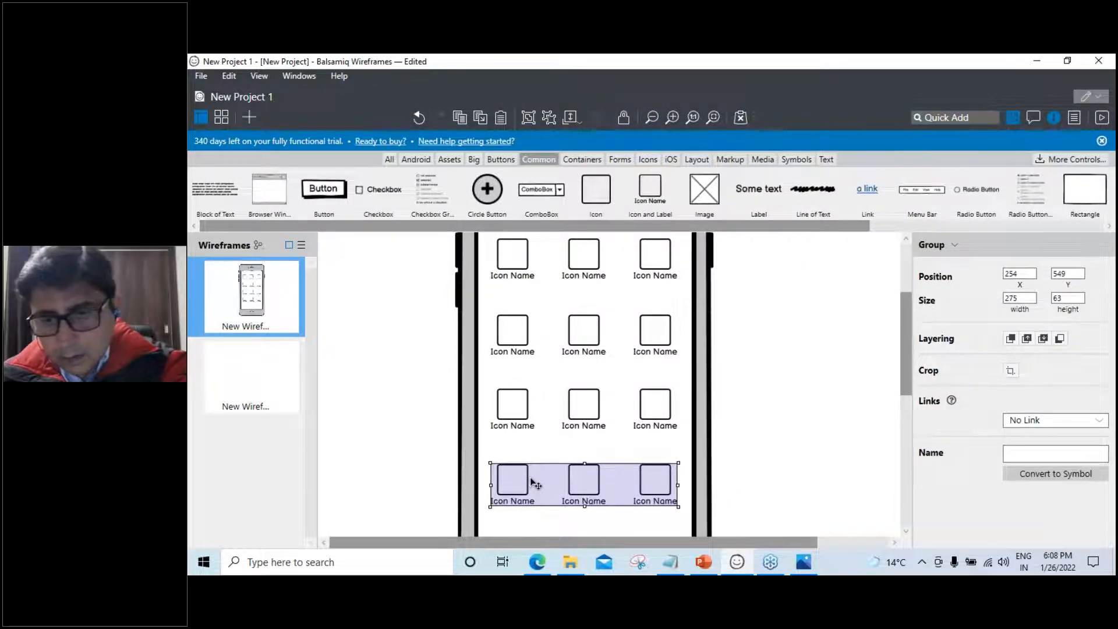
key(Delete)
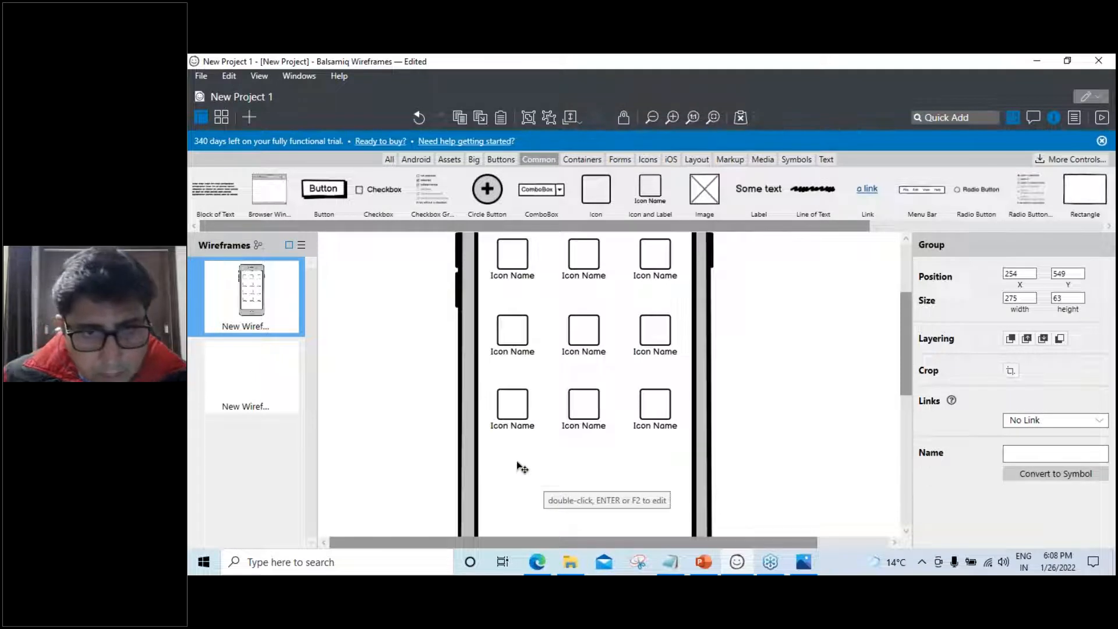
Move the bottom-left icon into the empty fourth row, duplicate it rightward, and marquee-select all three
click(518, 465)
click(523, 411)
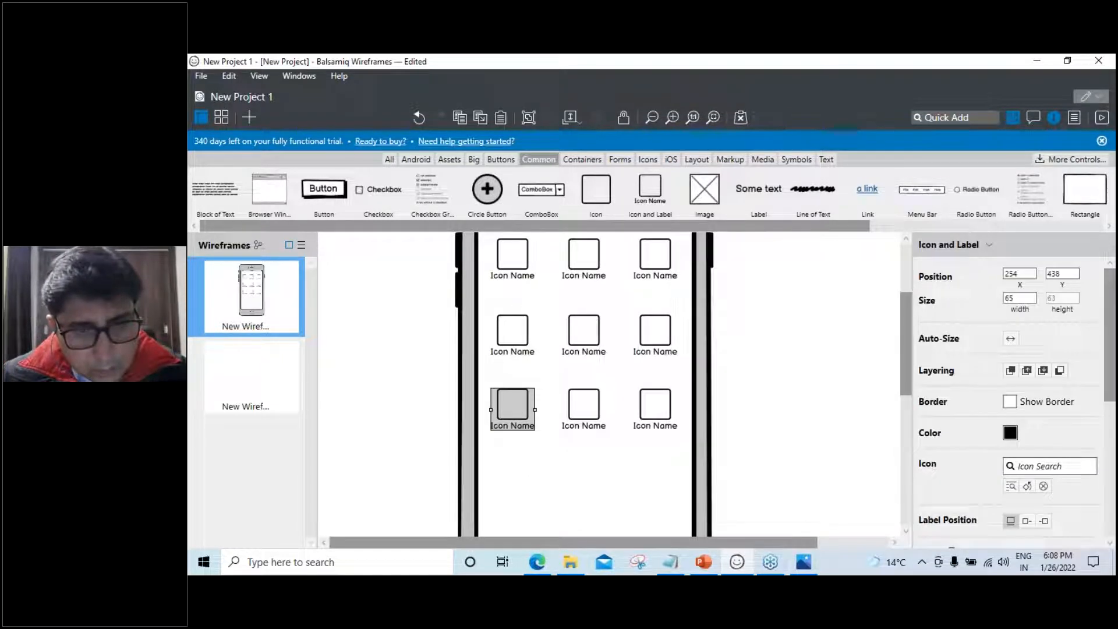
drag(517, 420, 518, 487)
key(ctrl+d)
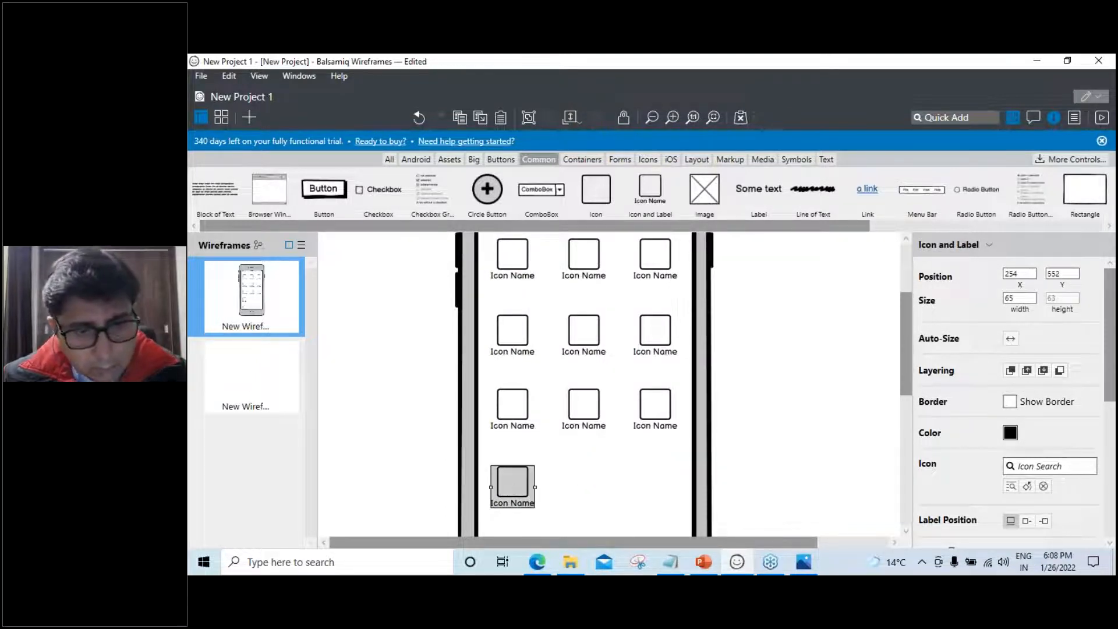
drag(517, 486, 655, 486)
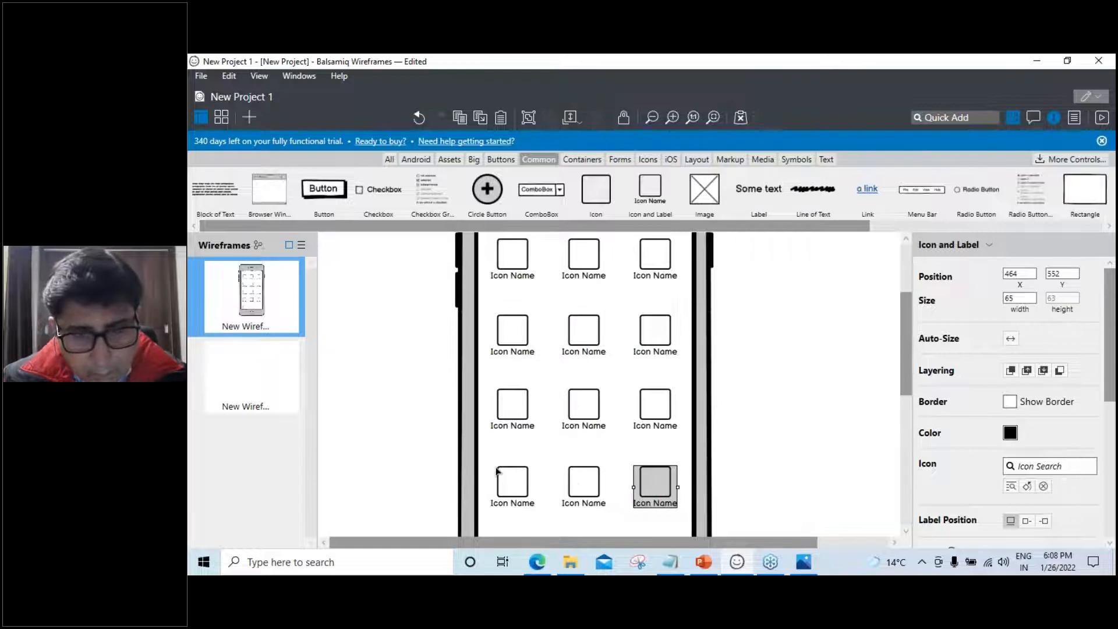
drag(489, 458, 687, 515)
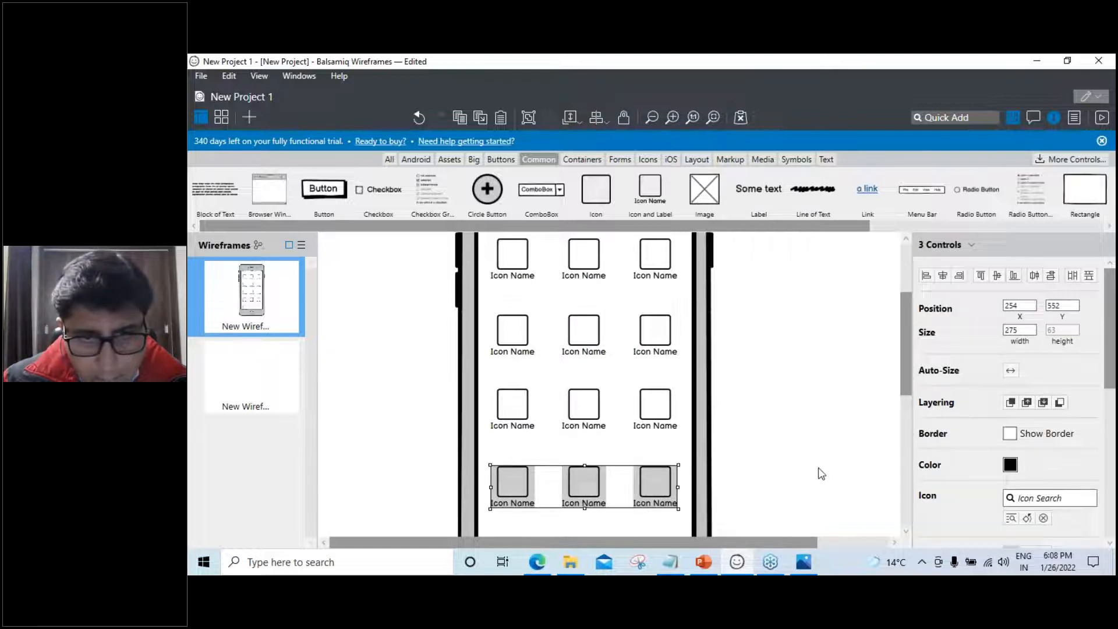
Space the bottom-row icons evenly across with Space Out Horizontally
click(1074, 278)
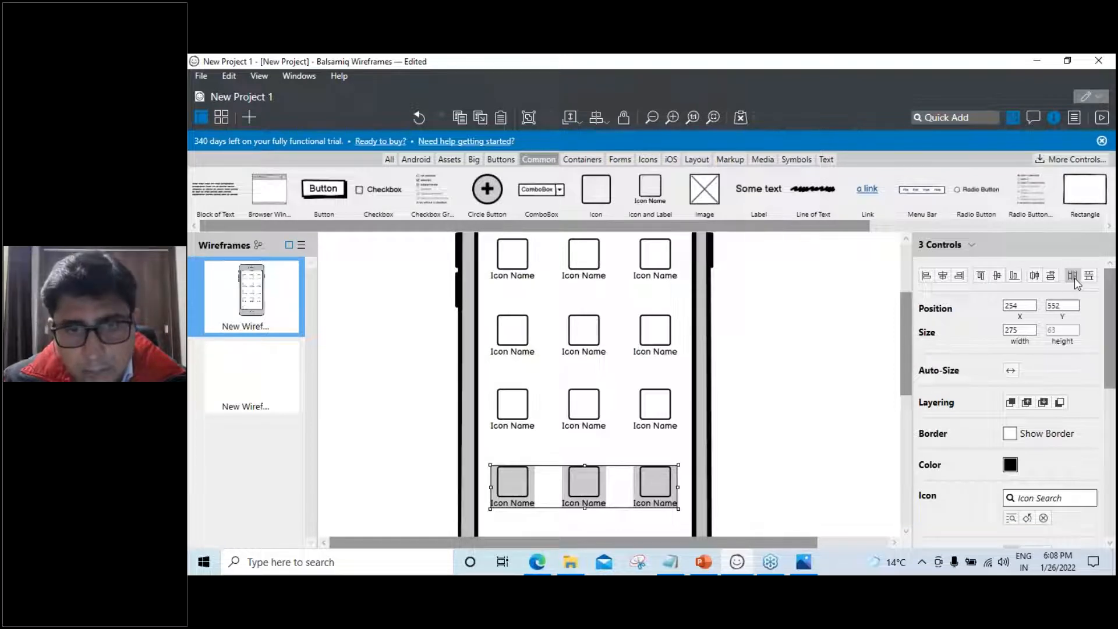
drag(584, 491, 586, 491)
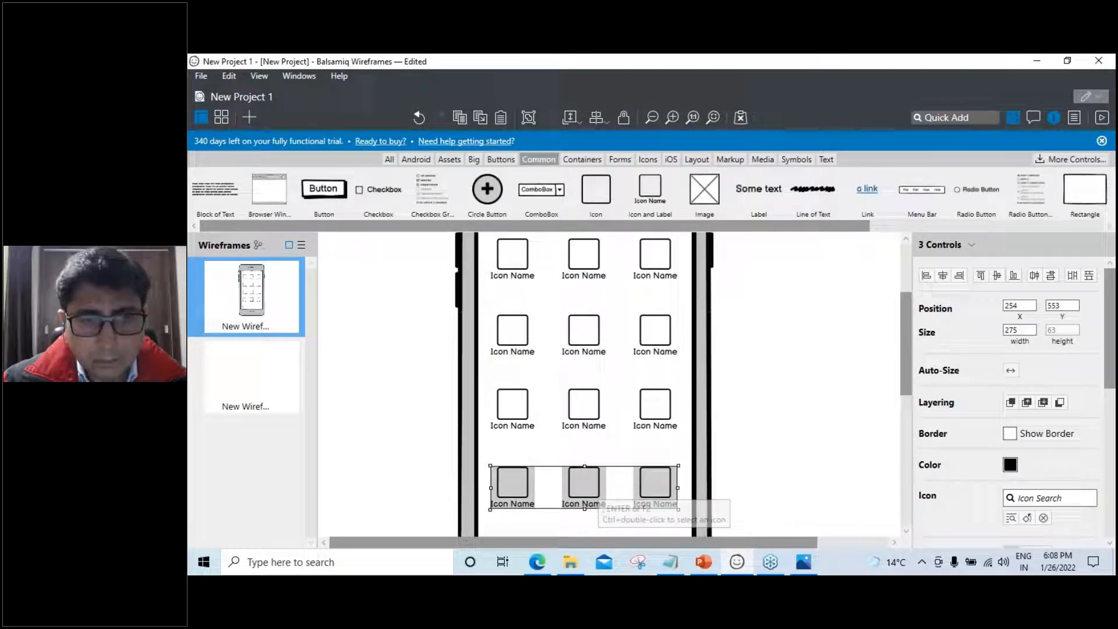
click(721, 437)
scroll(525, 364, up, 2)
Space the left and middle icon columns evenly top to bottom, spanning 399 from Y 217
drag(491, 315, 550, 450)
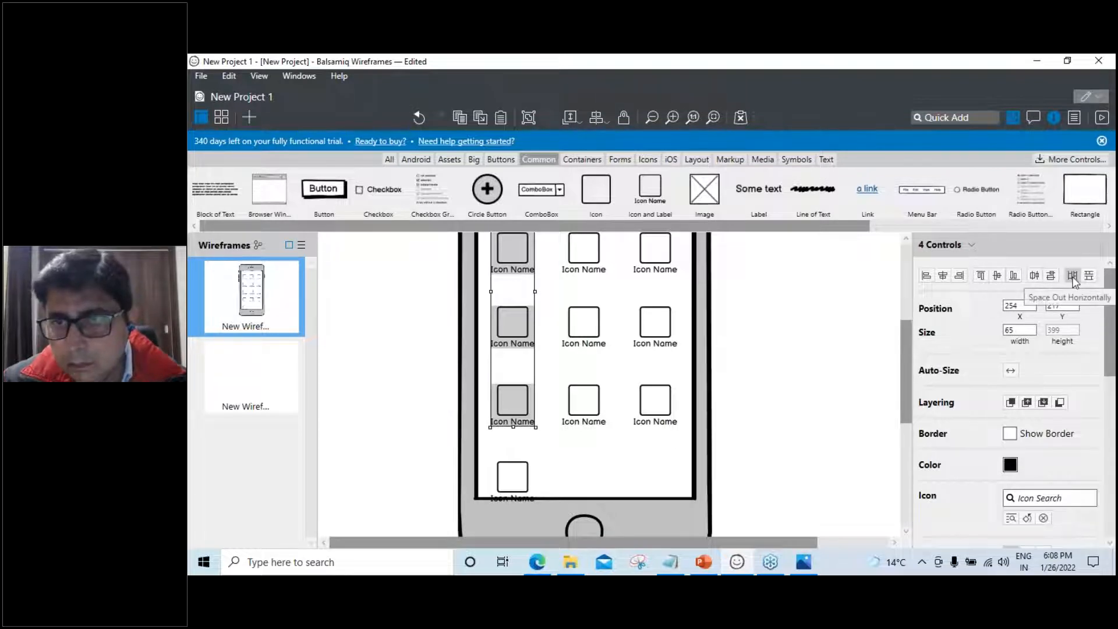
click(1087, 277)
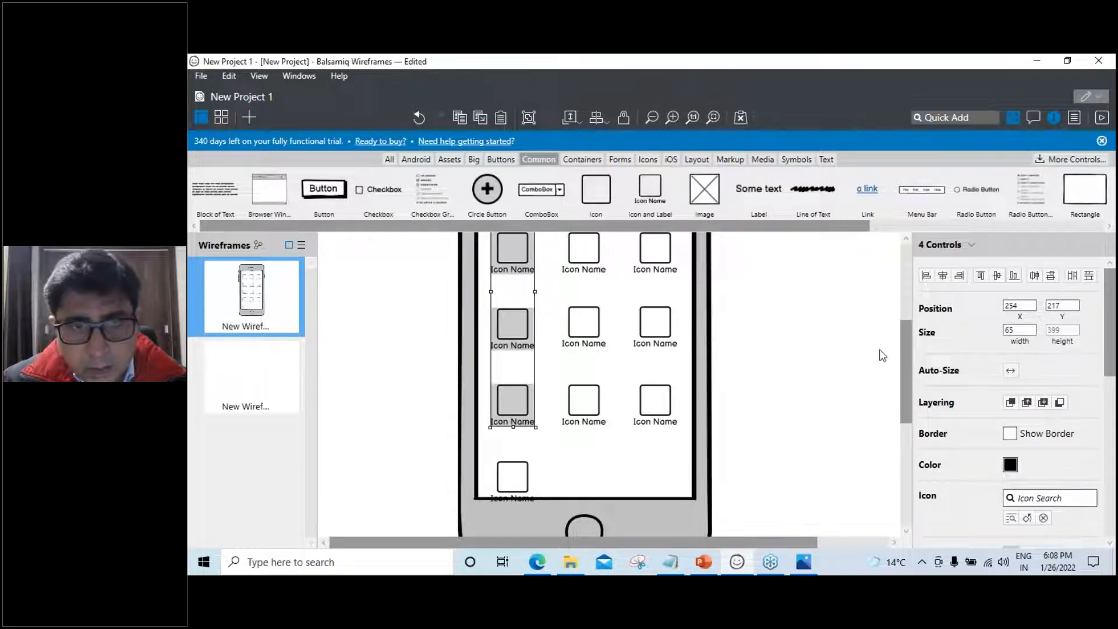
scroll(850, 369, up, 3)
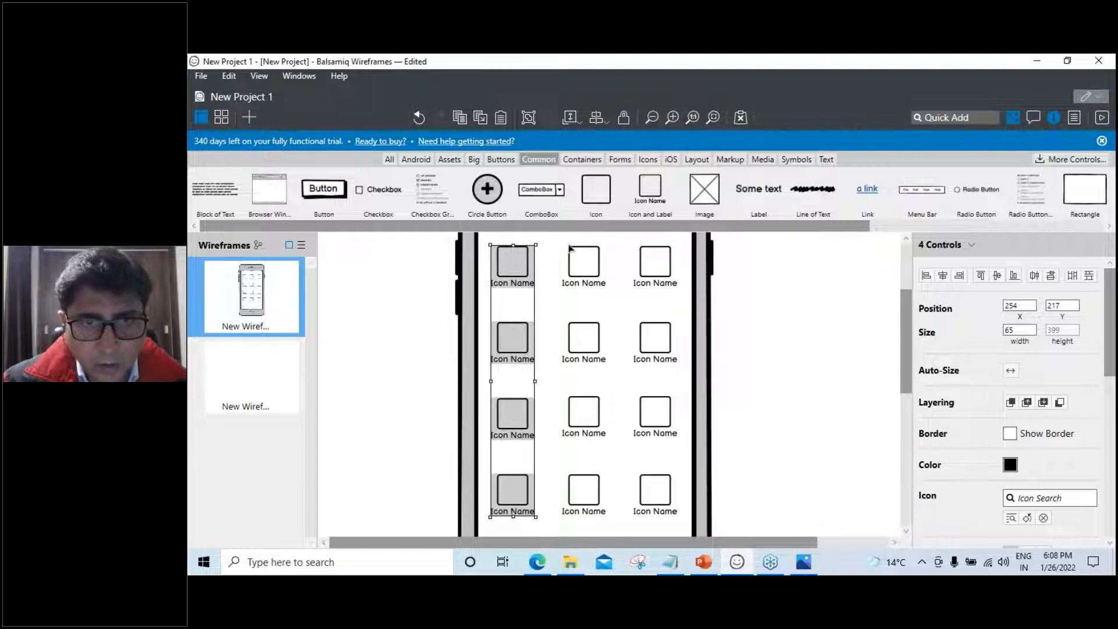
drag(553, 241, 613, 529)
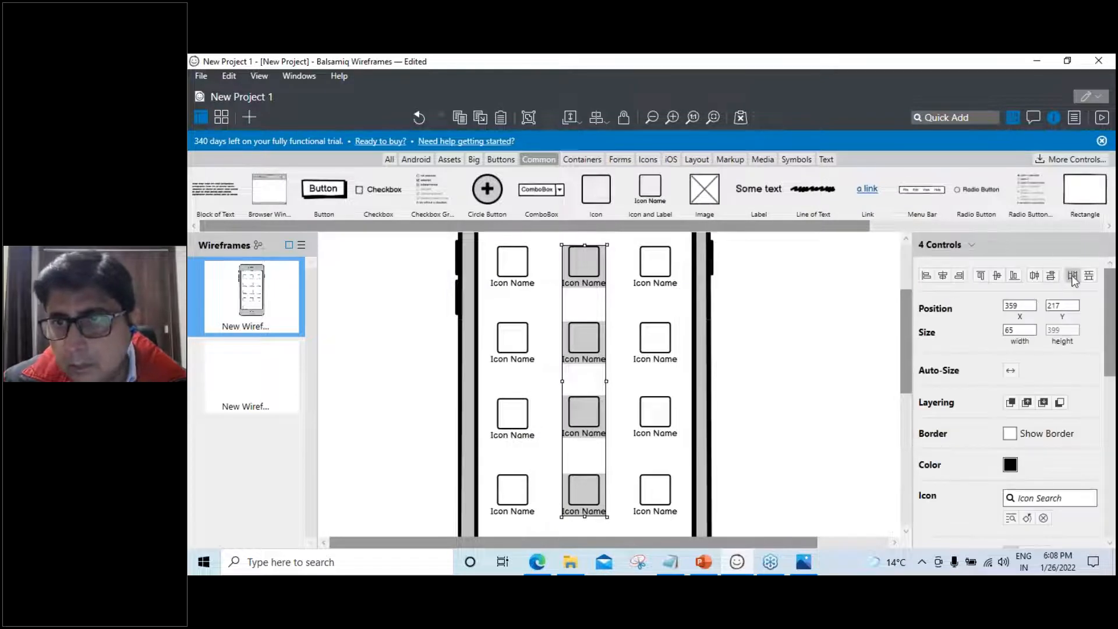
click(1088, 277)
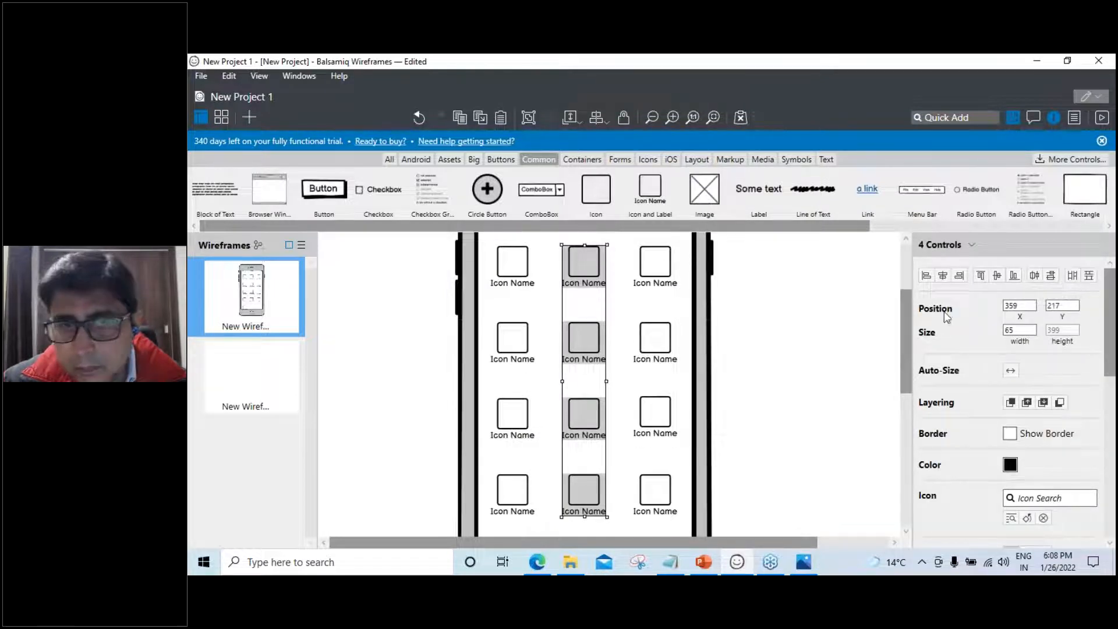
drag(634, 240, 680, 528)
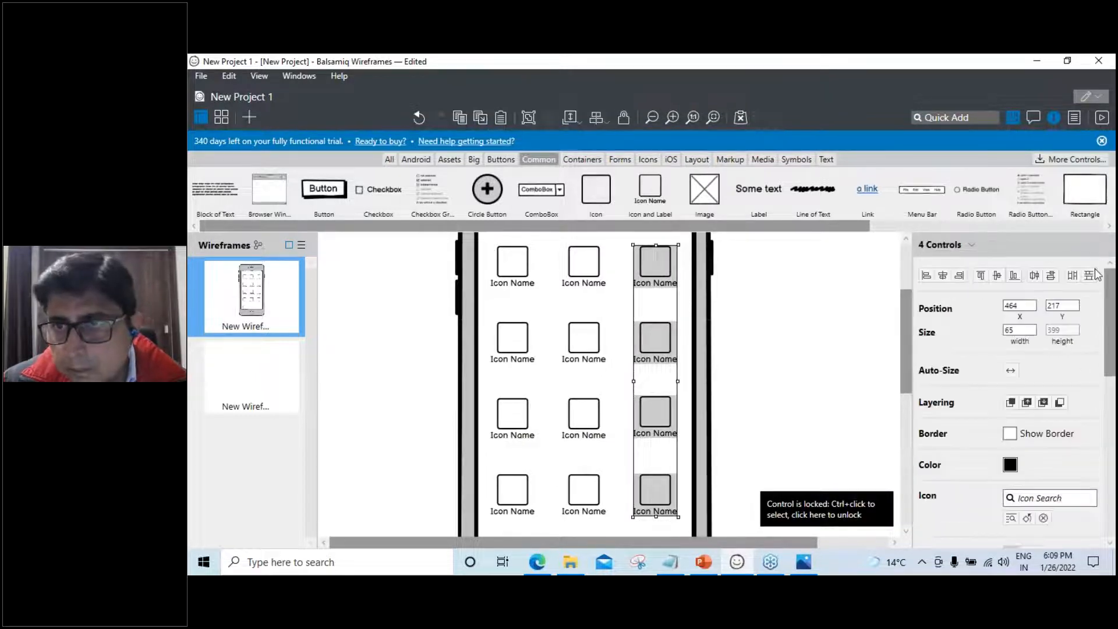
Space the right icon column vertically and delete the stray fifth-row icon
click(1088, 276)
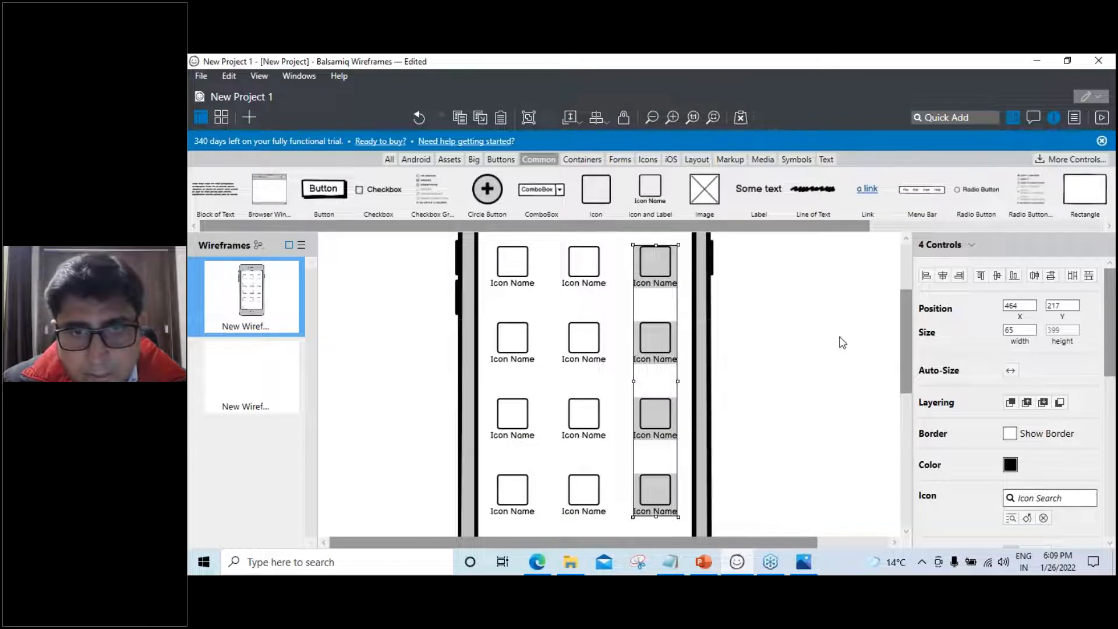
scroll(844, 343, down, 3)
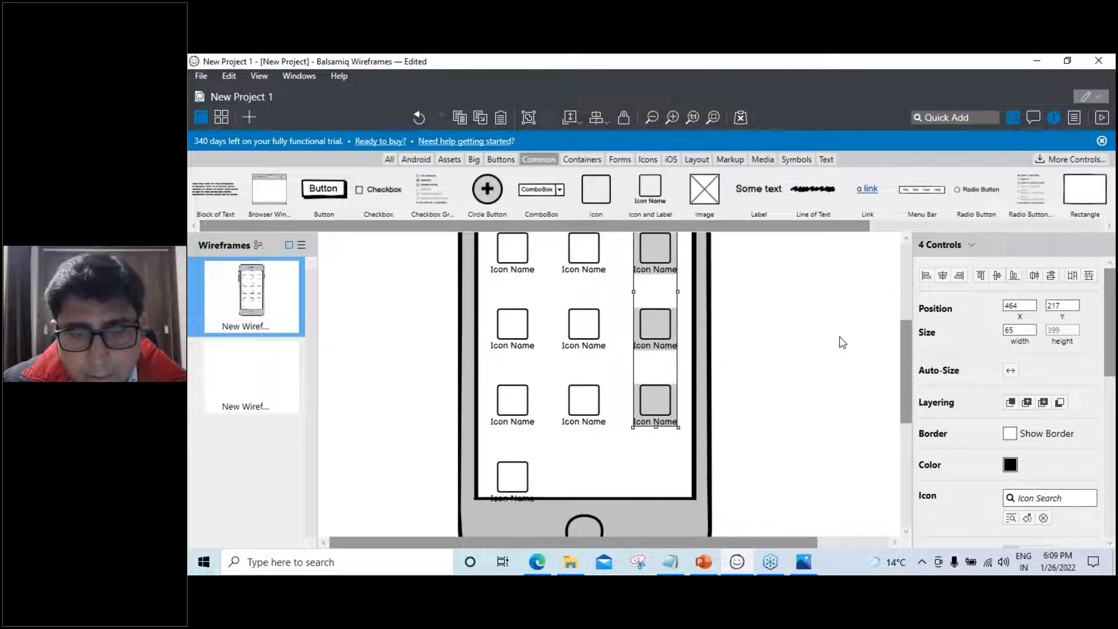
click(494, 481)
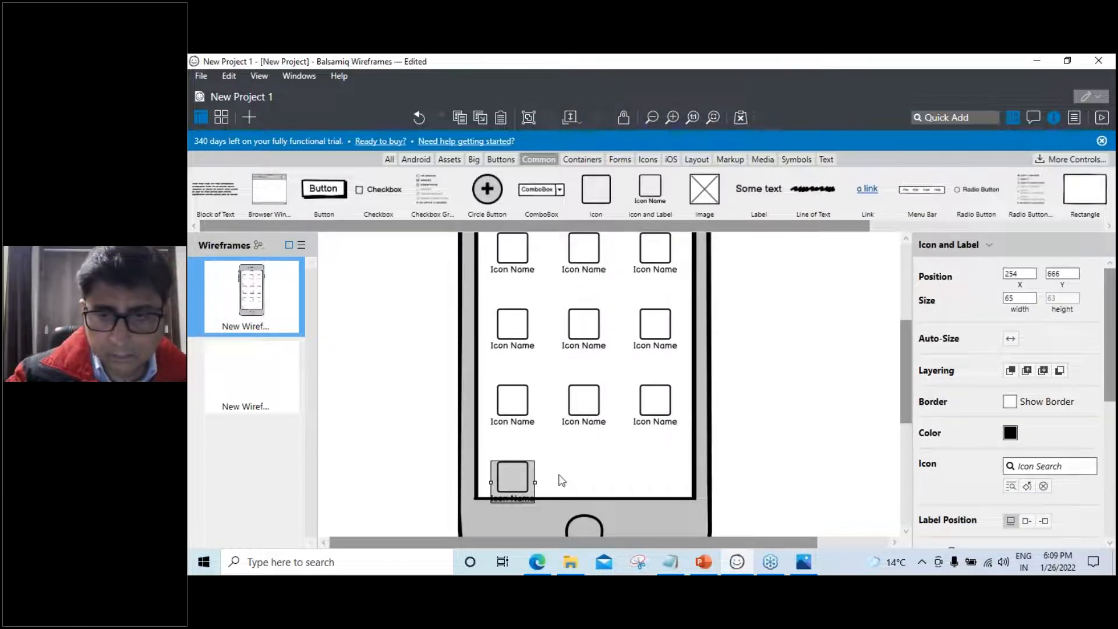
key(Delete)
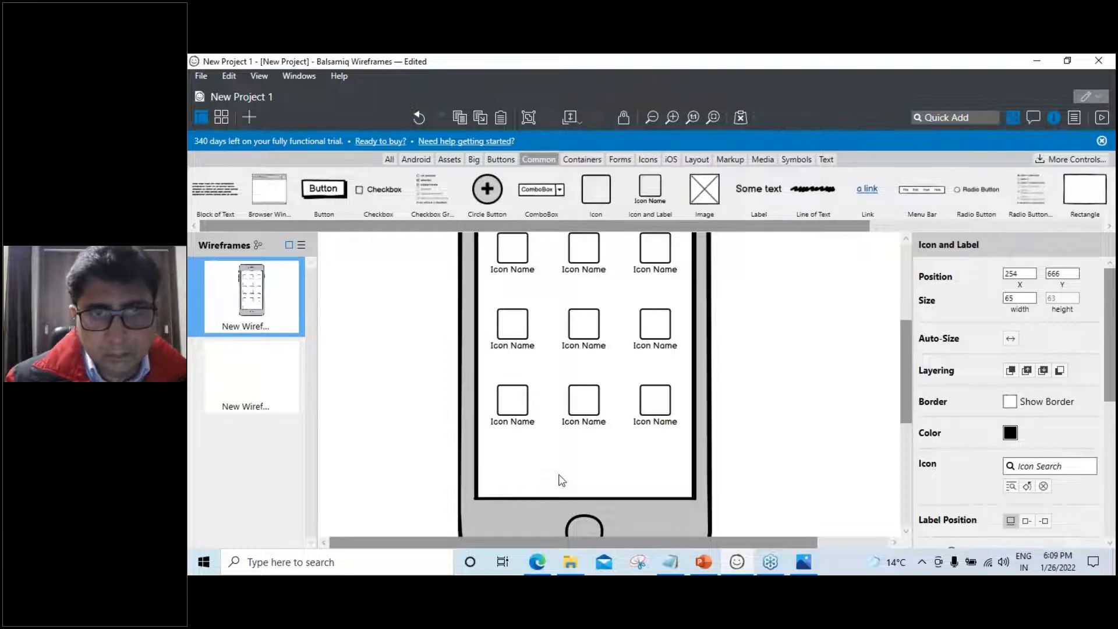
scroll(562, 480, up, 2)
scroll(542, 321, up, 3)
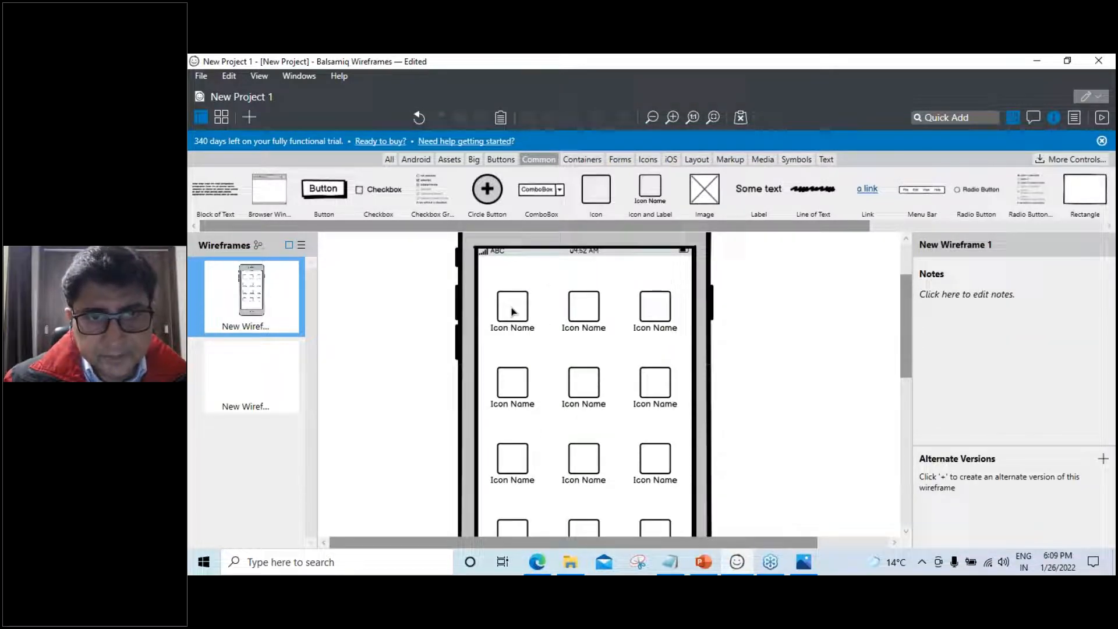
Check the positions of all twelve icons row by row
click(514, 311)
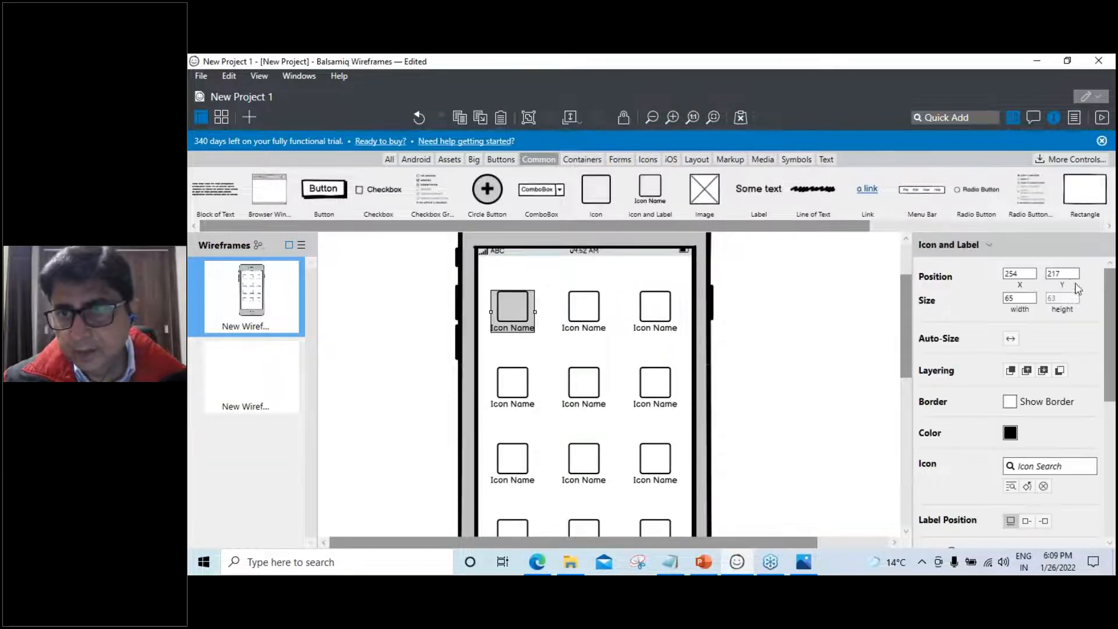
click(595, 313)
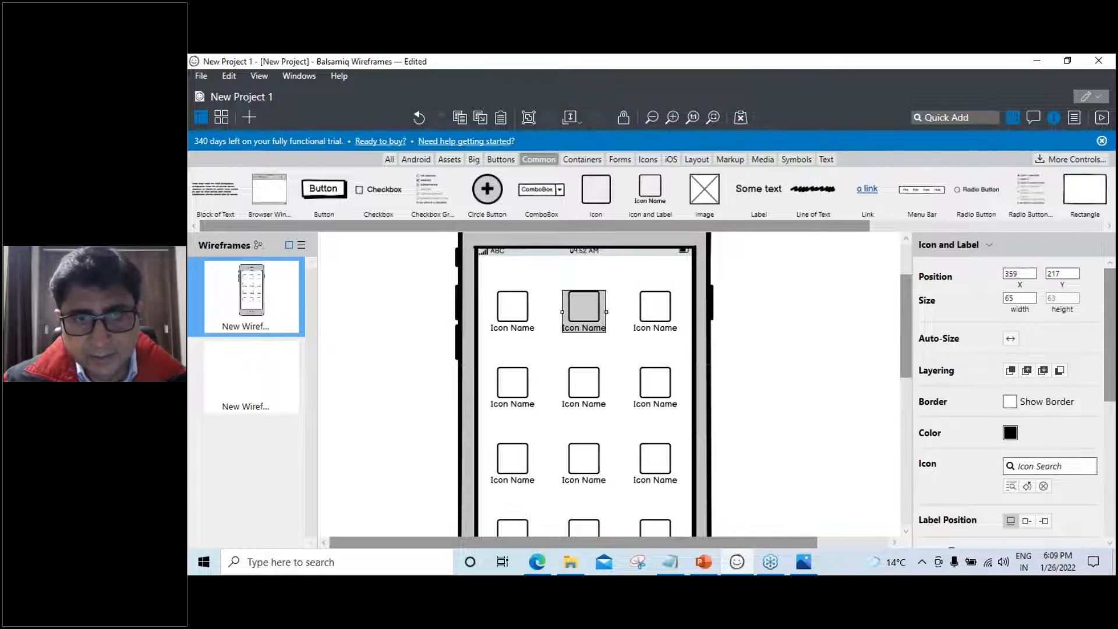
click(665, 312)
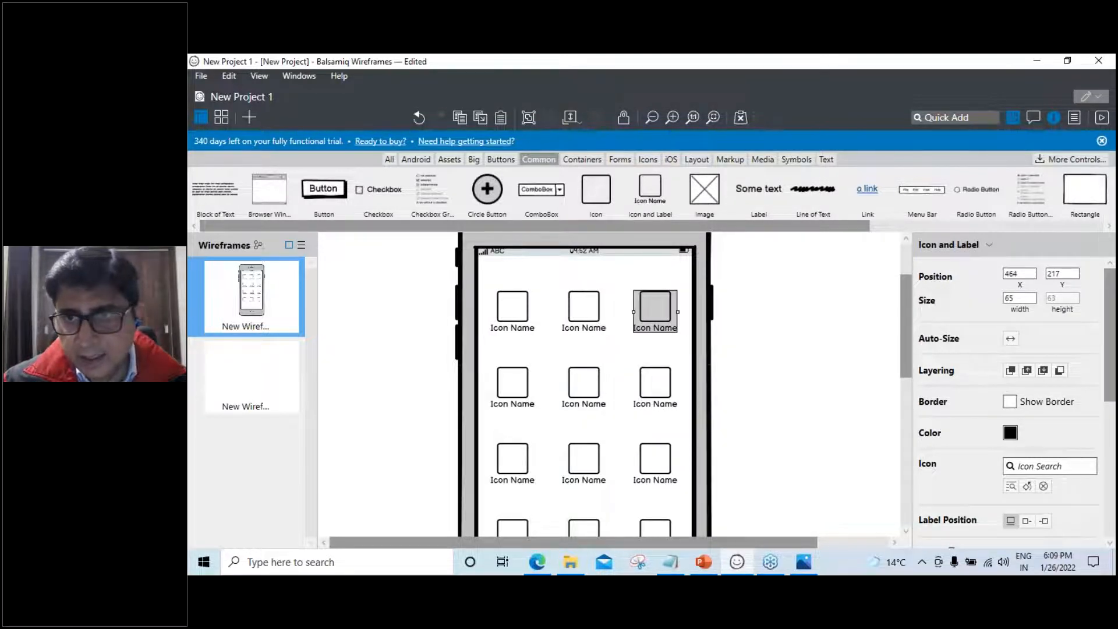
click(514, 384)
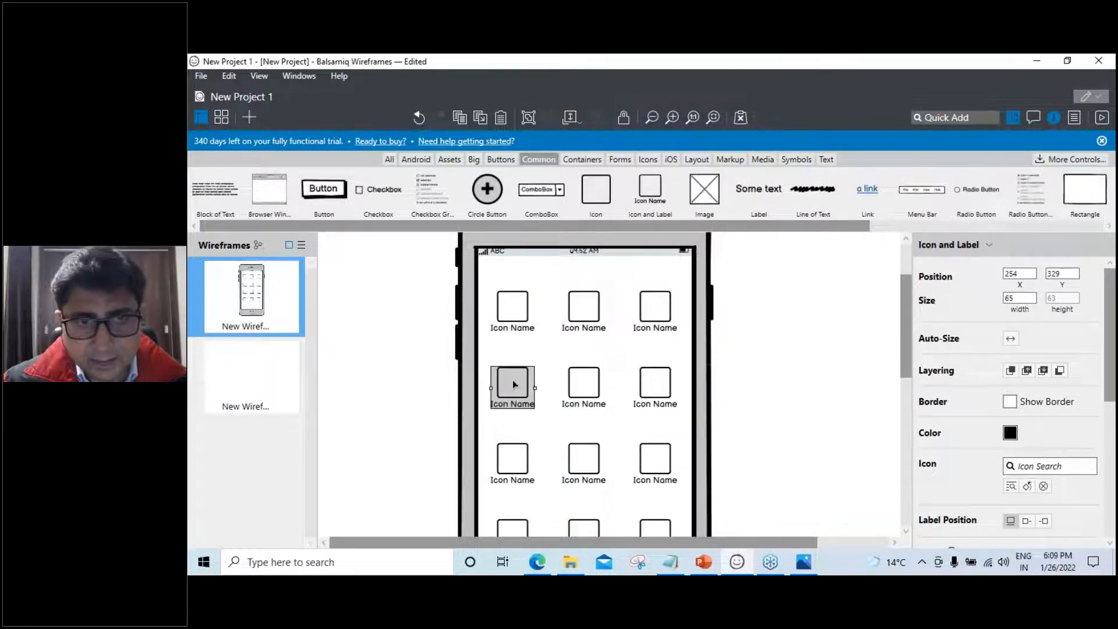
click(586, 384)
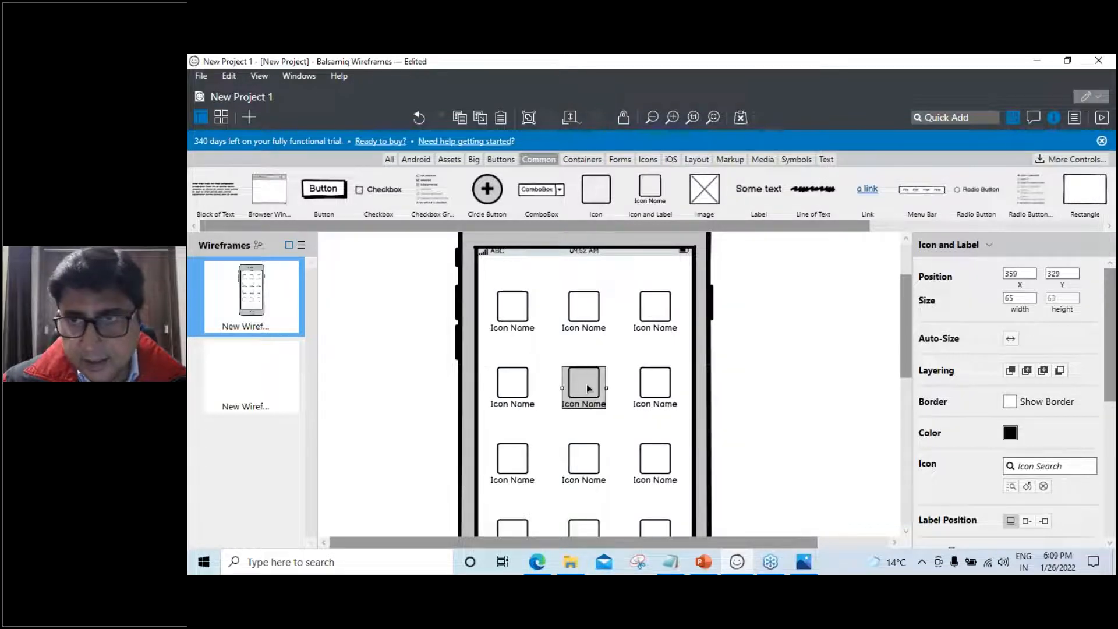
click(660, 388)
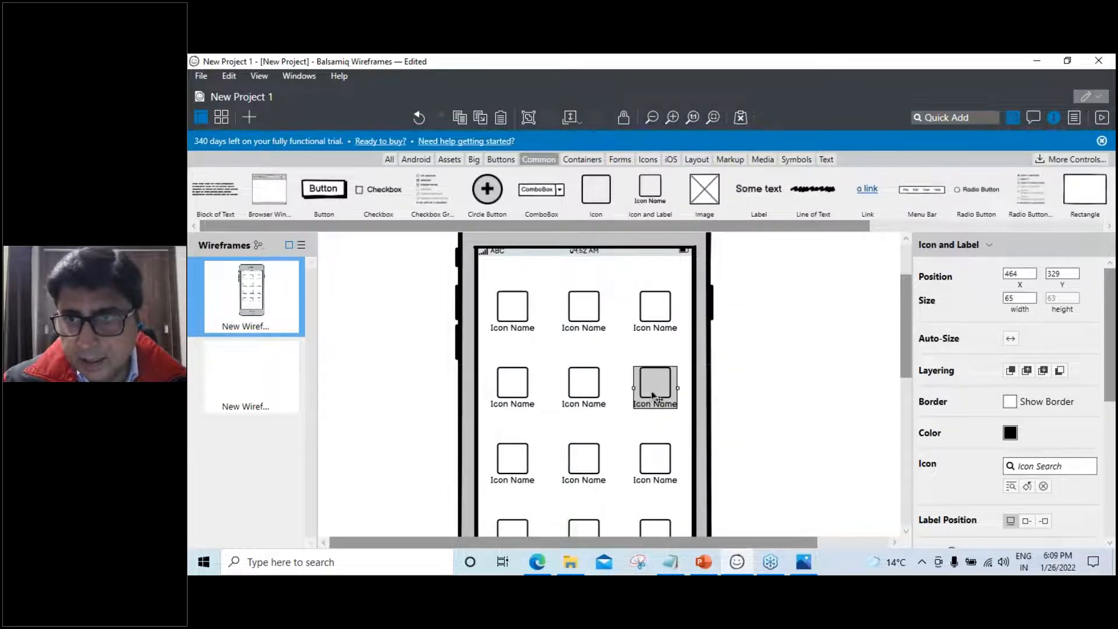
click(513, 459)
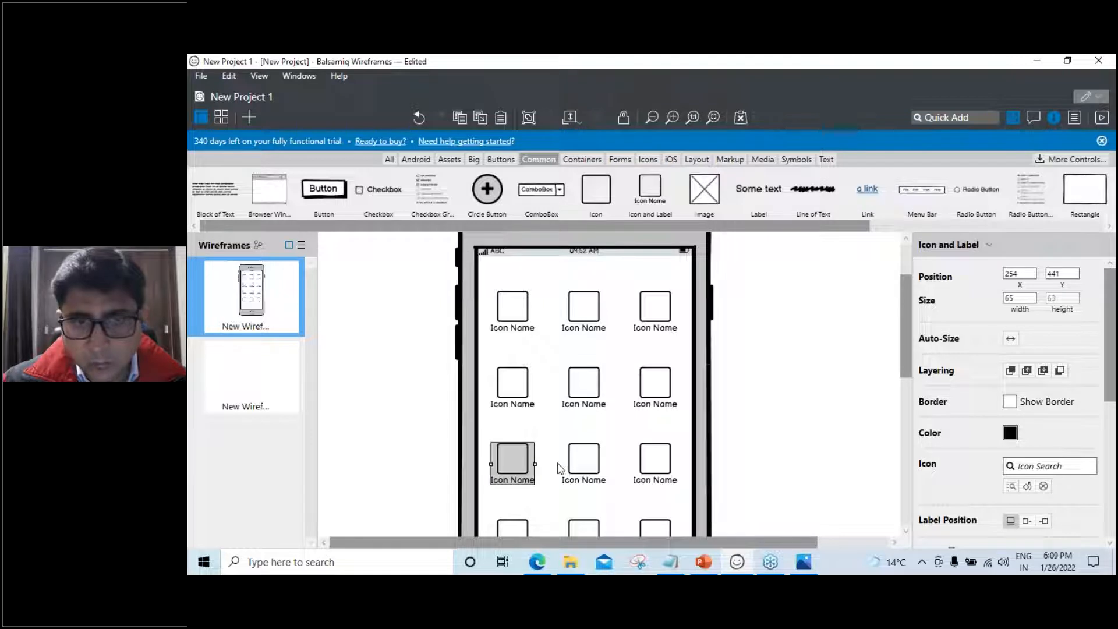
click(583, 464)
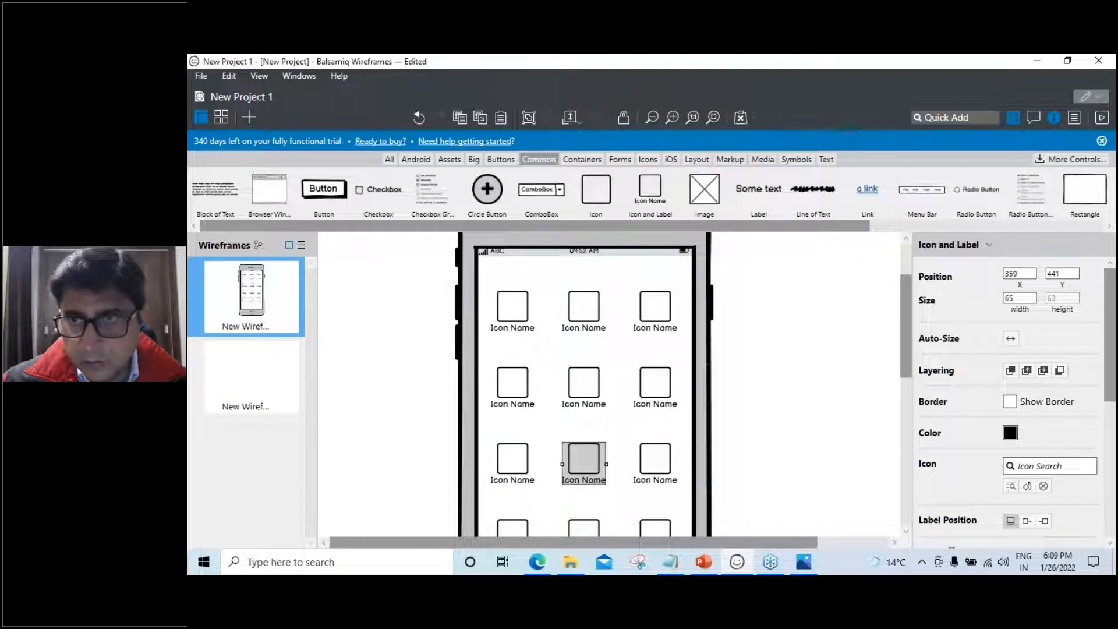
click(647, 466)
scroll(648, 466, down, 2)
click(512, 400)
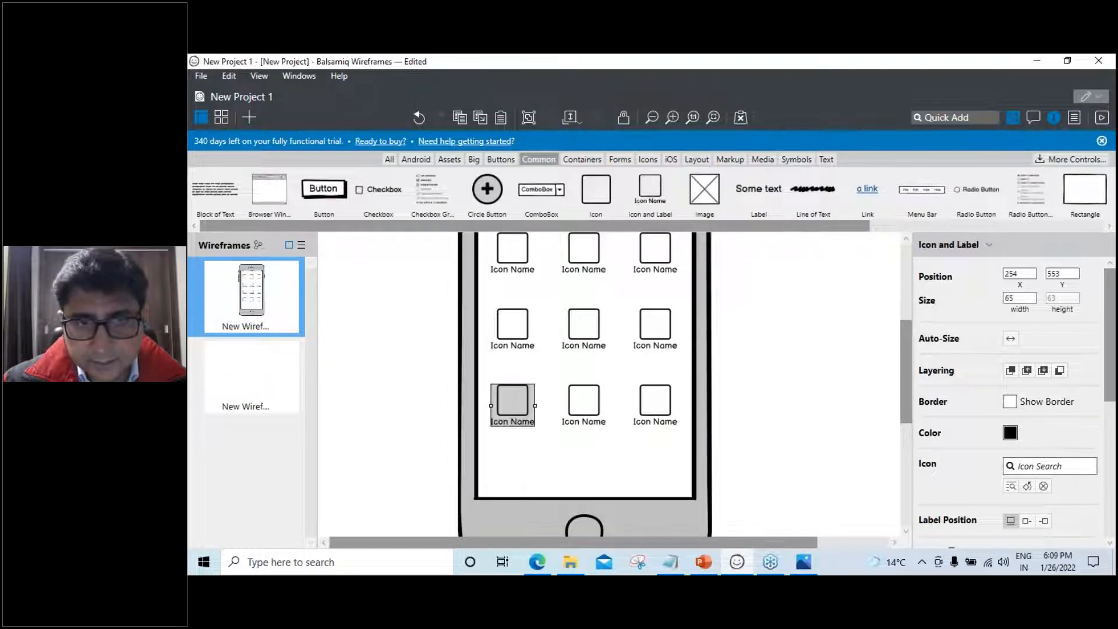
click(597, 410)
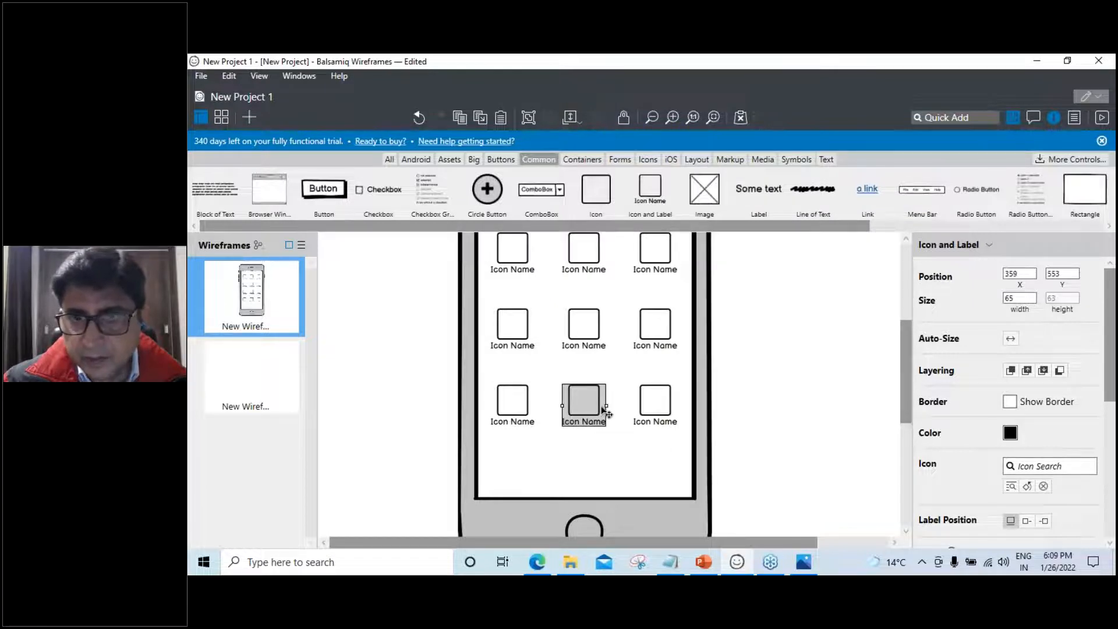
click(658, 413)
Recheck the left-column icon positions, then switch to the empty New Wireframe 2
scroll(647, 443, up, 1)
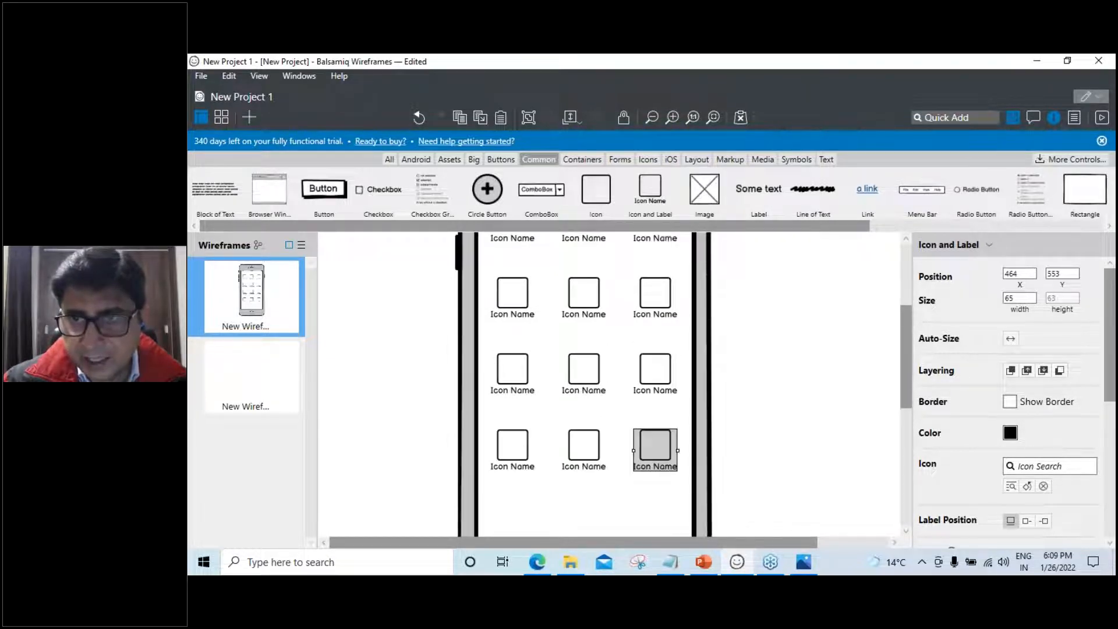
scroll(647, 446, up, 2)
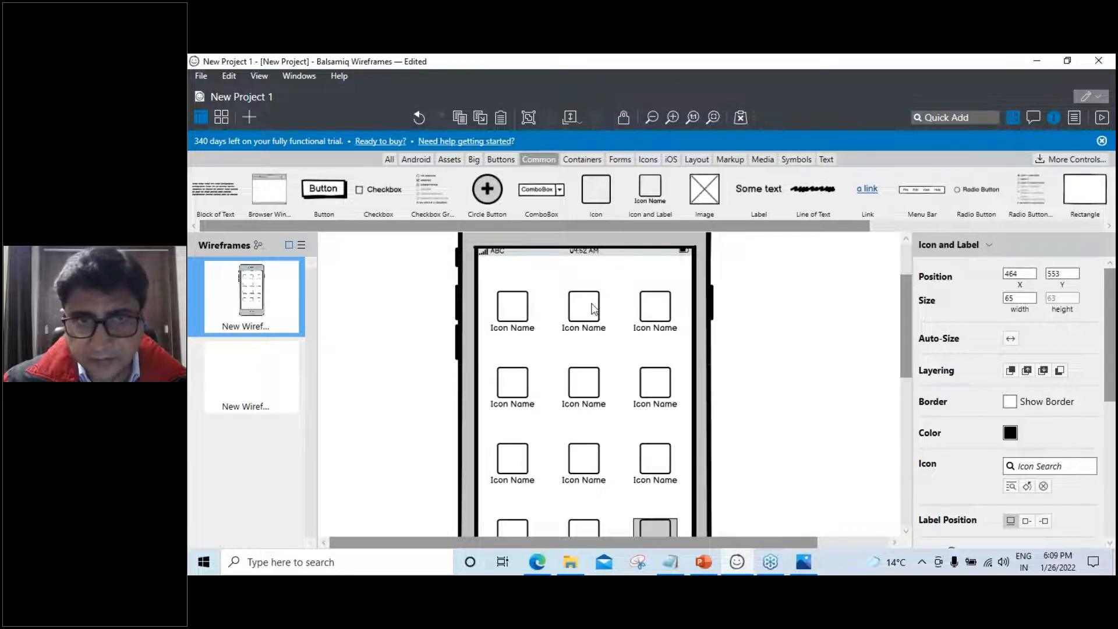
click(521, 311)
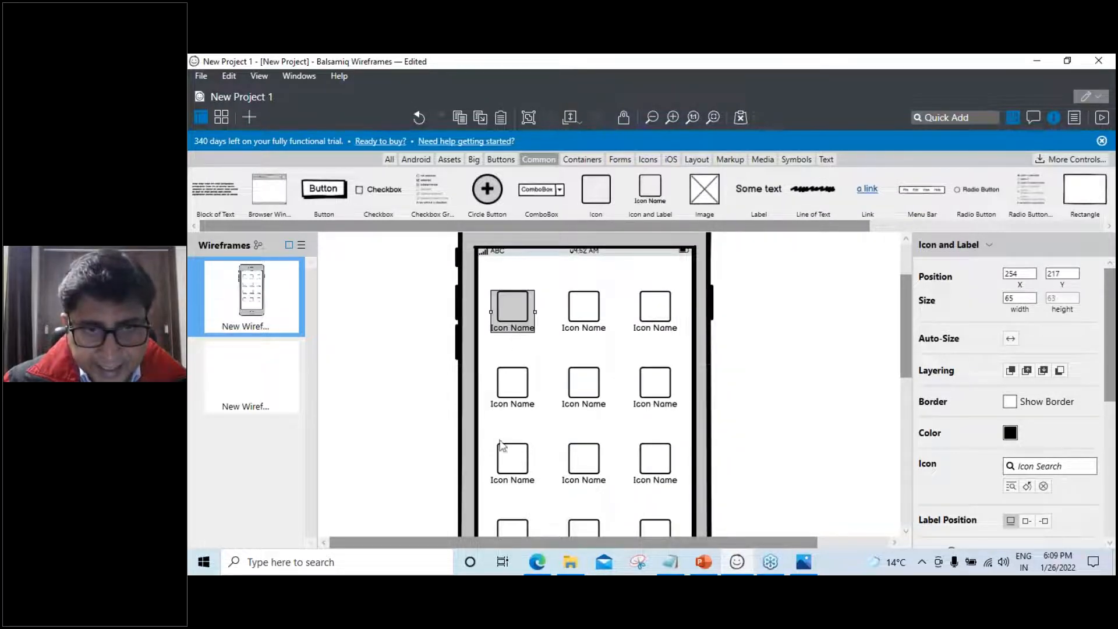
click(515, 393)
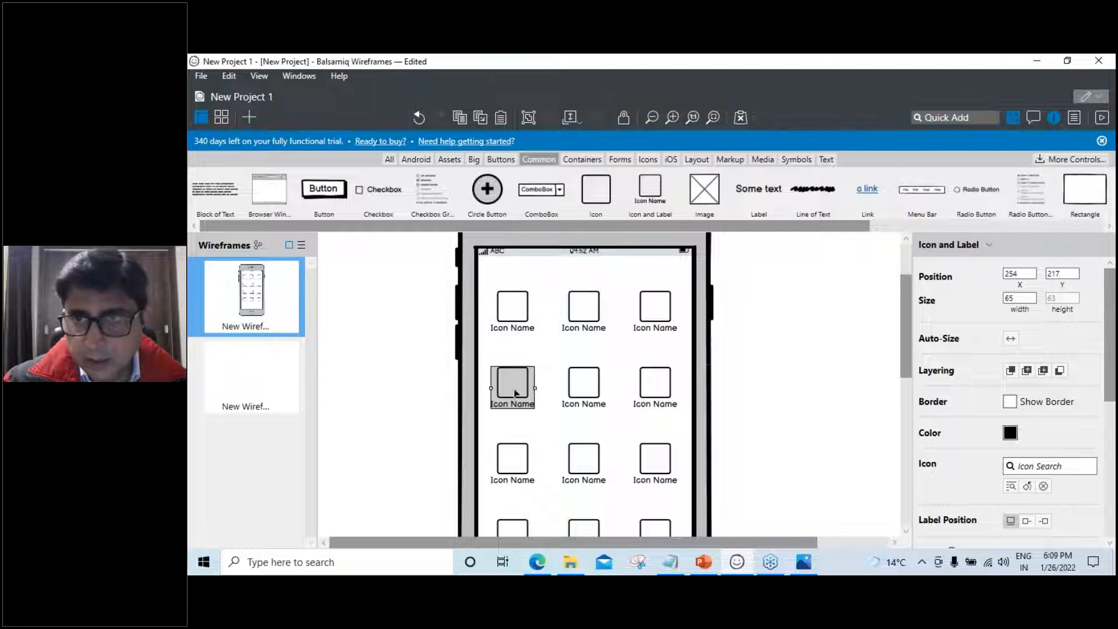
click(512, 457)
scroll(387, 437, down, 3)
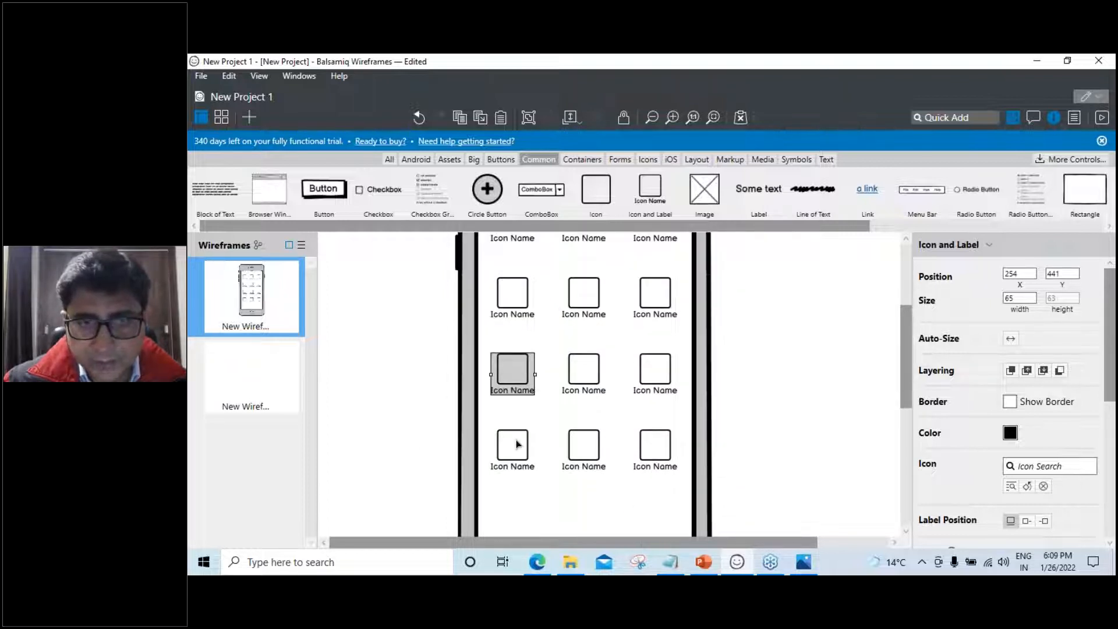
click(518, 445)
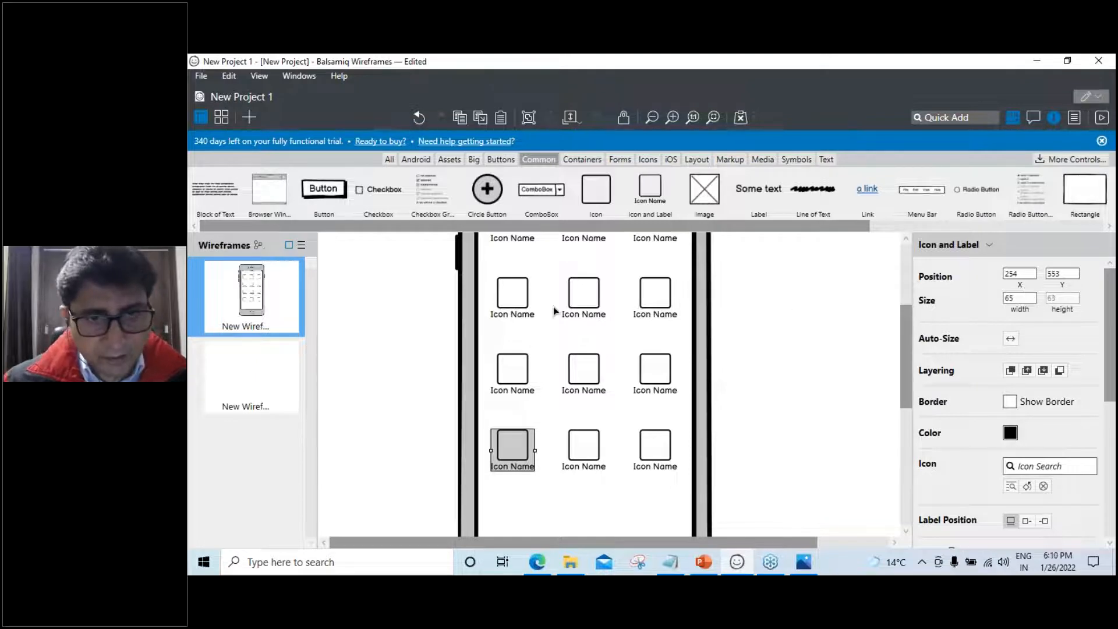
click(245, 401)
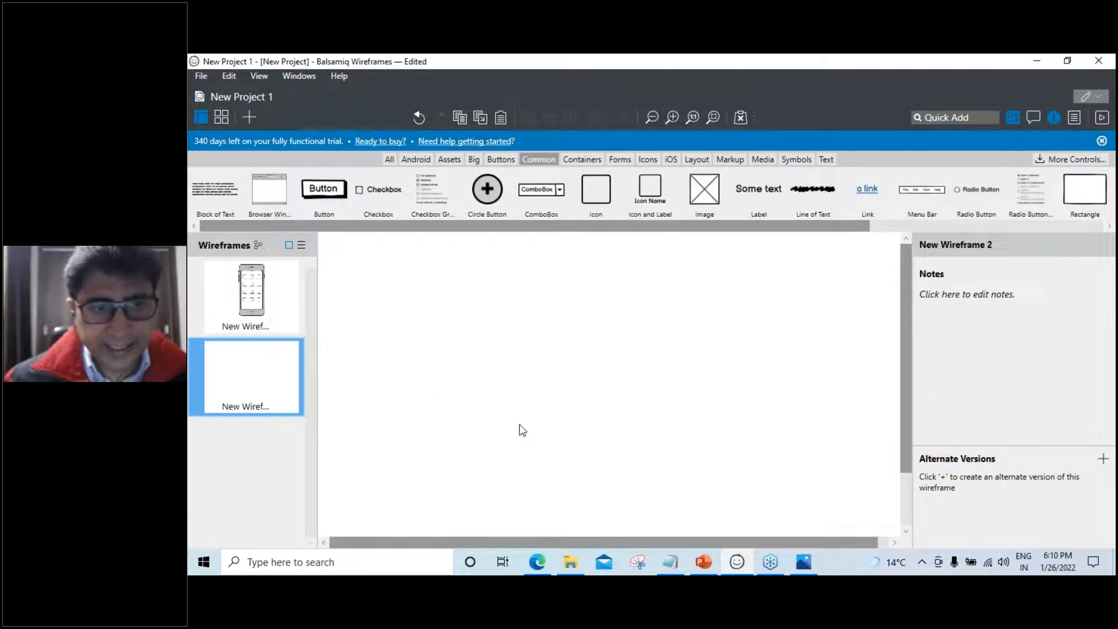
Quick Add an iPhone frame, position it, and begin searching 'la' for a Label
click(953, 117)
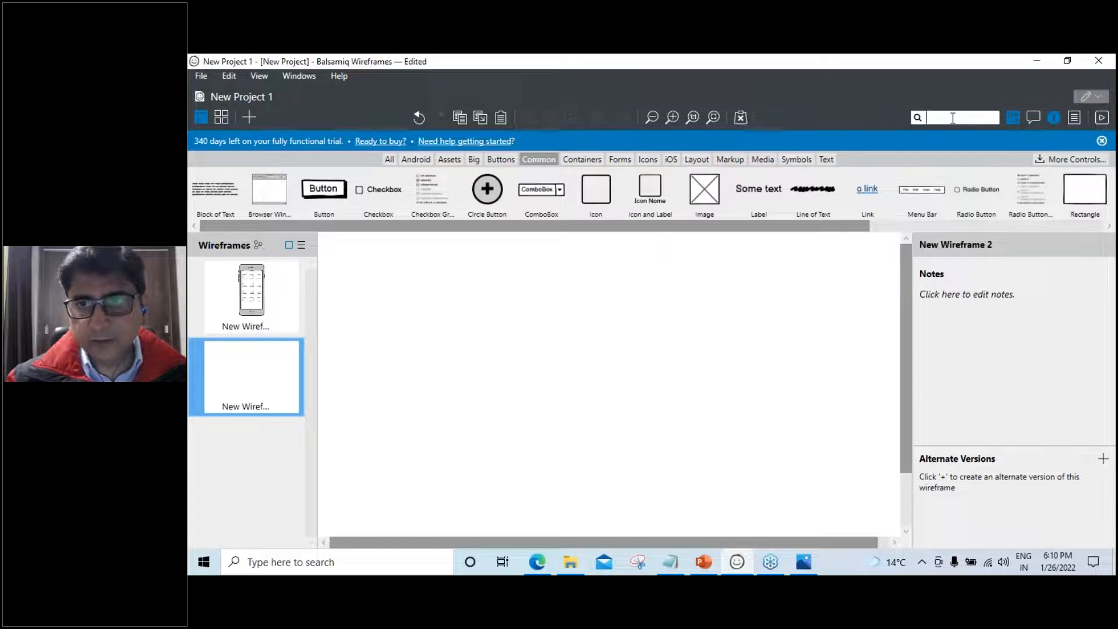
text(iphone)
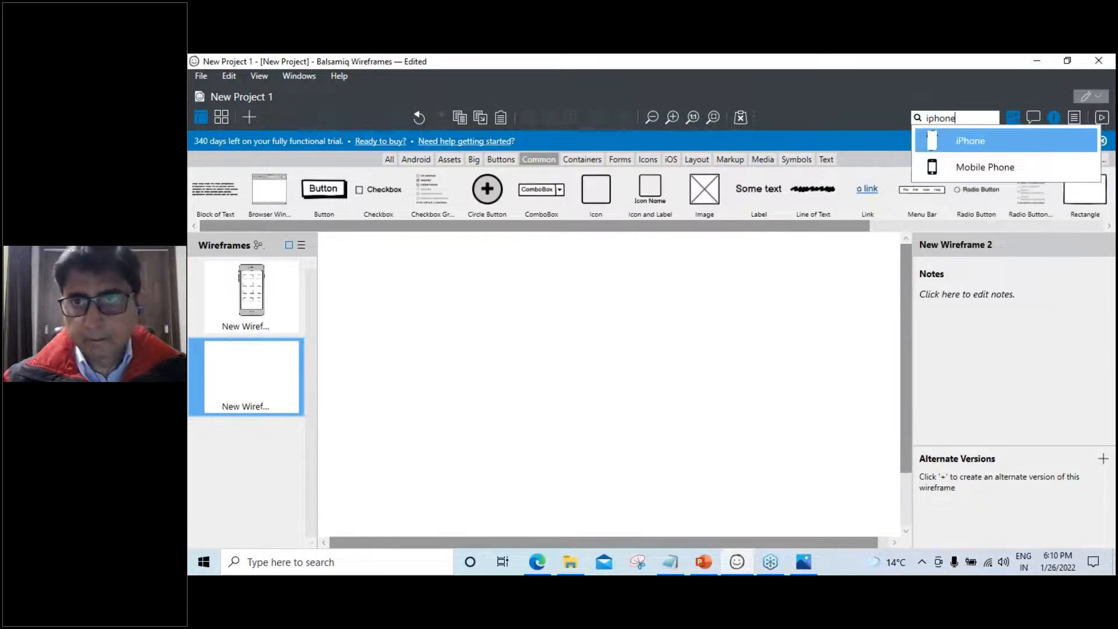
click(941, 148)
drag(513, 399, 651, 418)
click(831, 408)
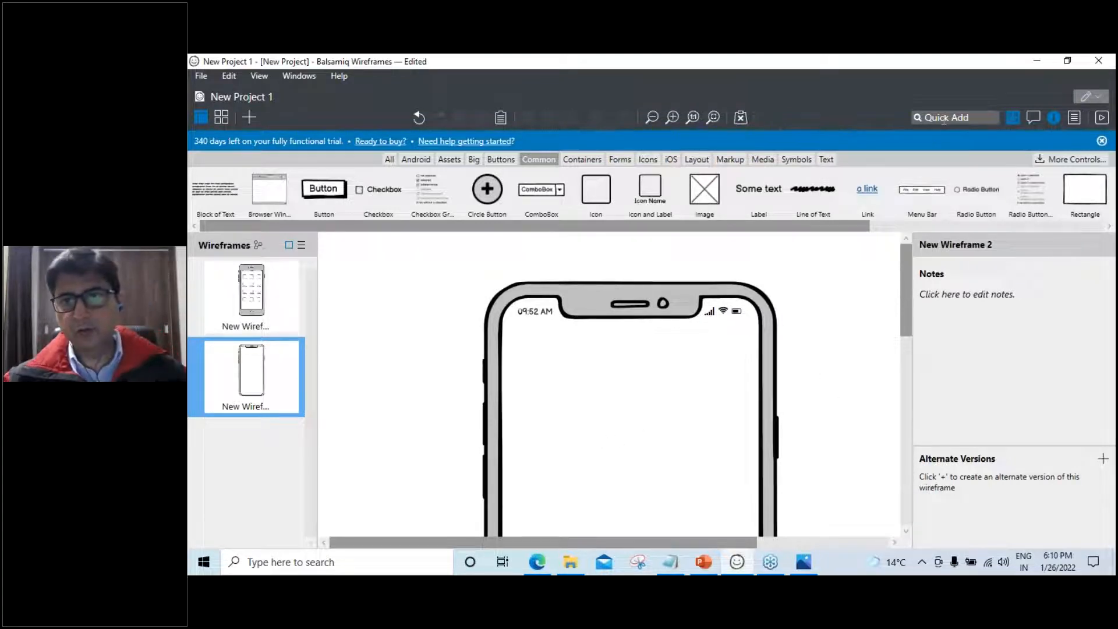
click(944, 117)
text(la)
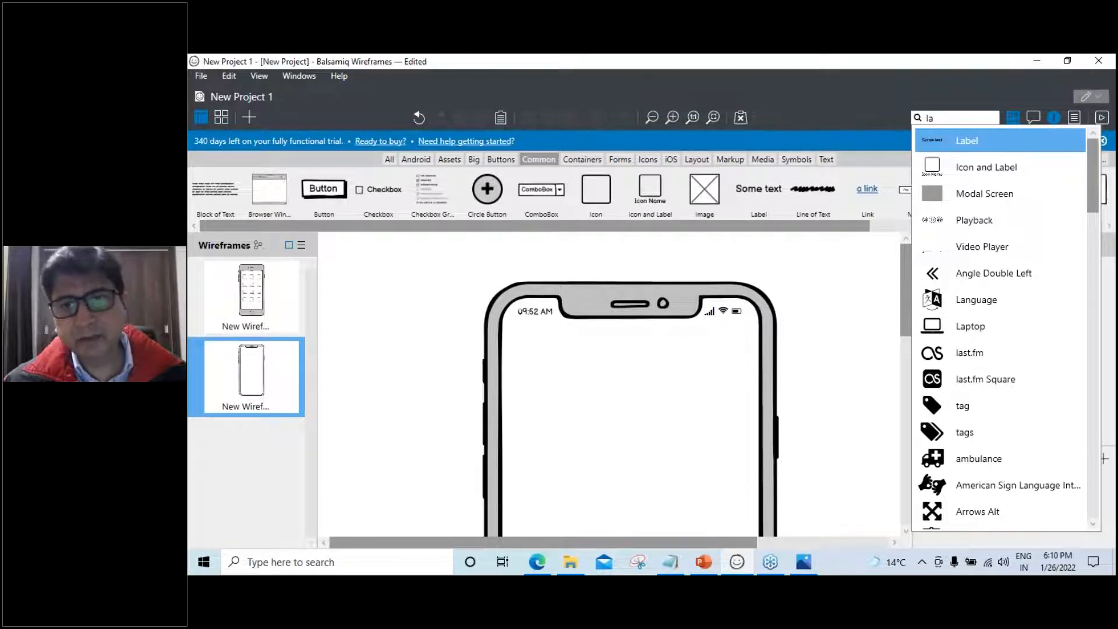
Add a Label inside the phone screen and rename it 'E-mail'
text(be)
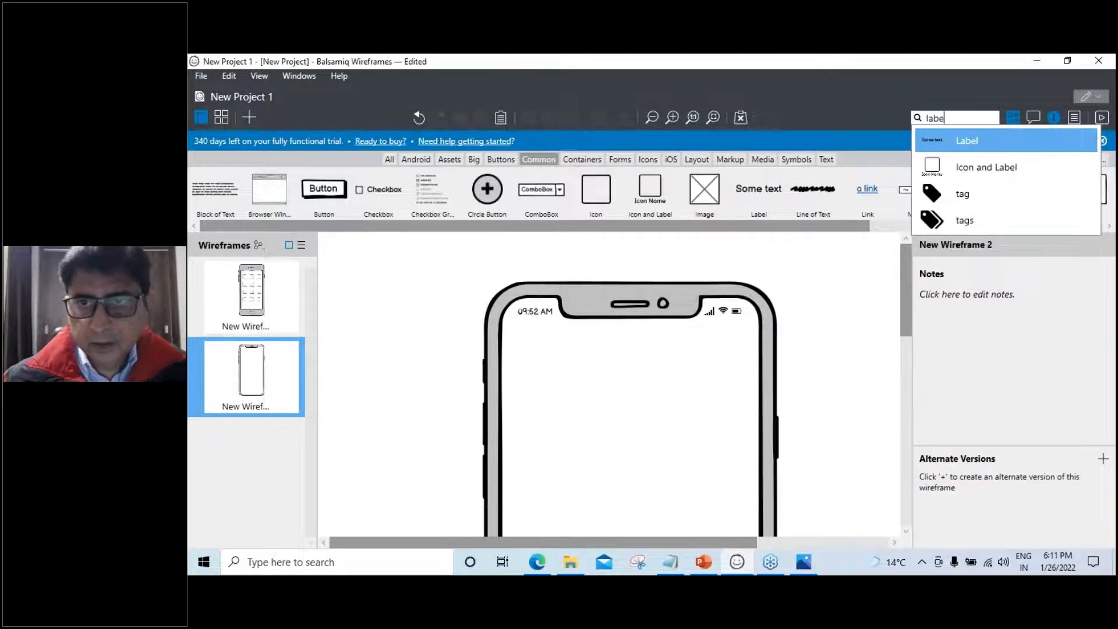
click(944, 144)
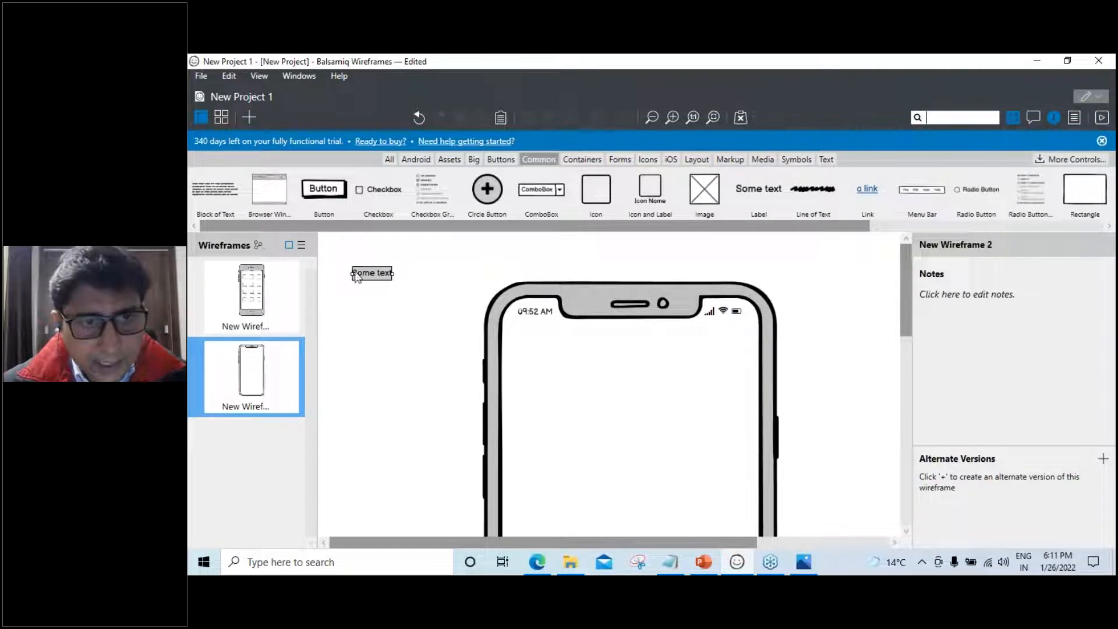
drag(356, 278, 543, 505)
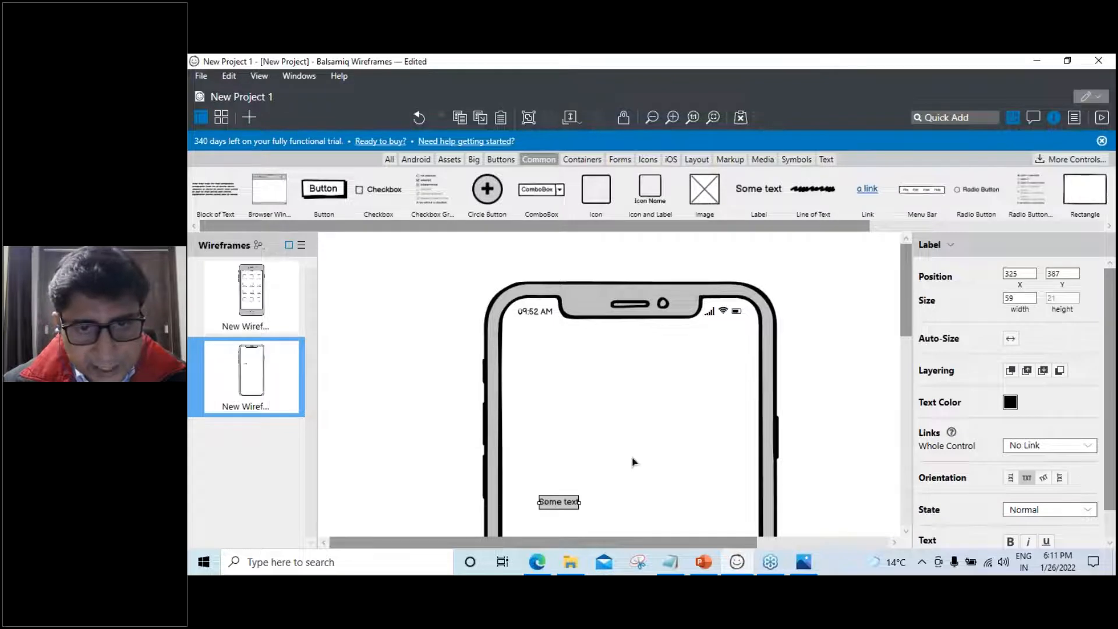
scroll(634, 462, down, 2)
drag(559, 401, 553, 355)
double_click(553, 355)
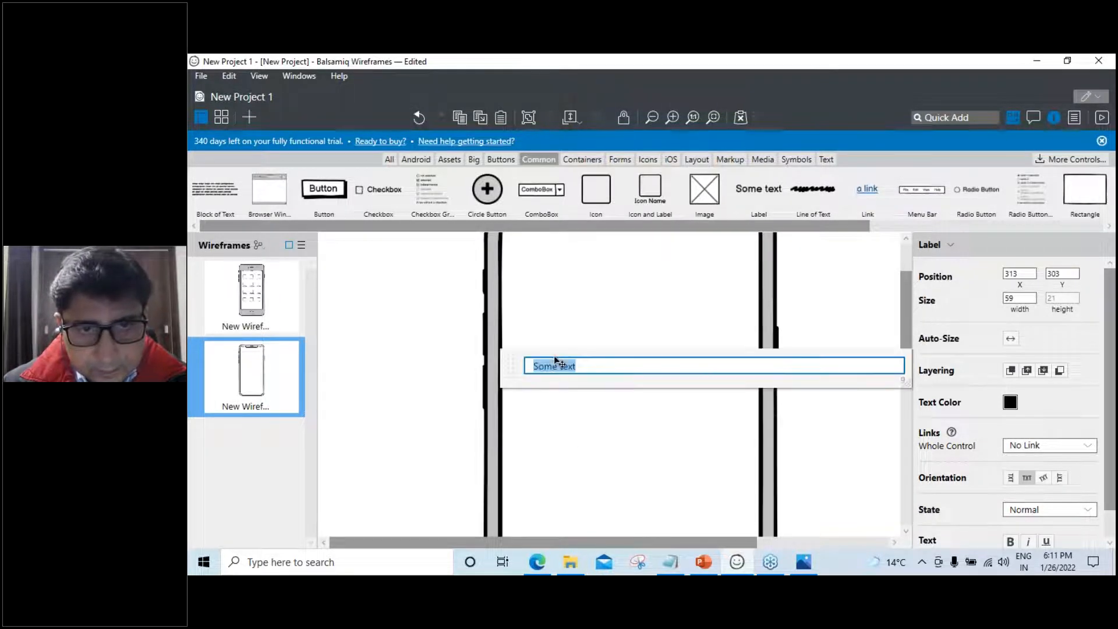
text(E)
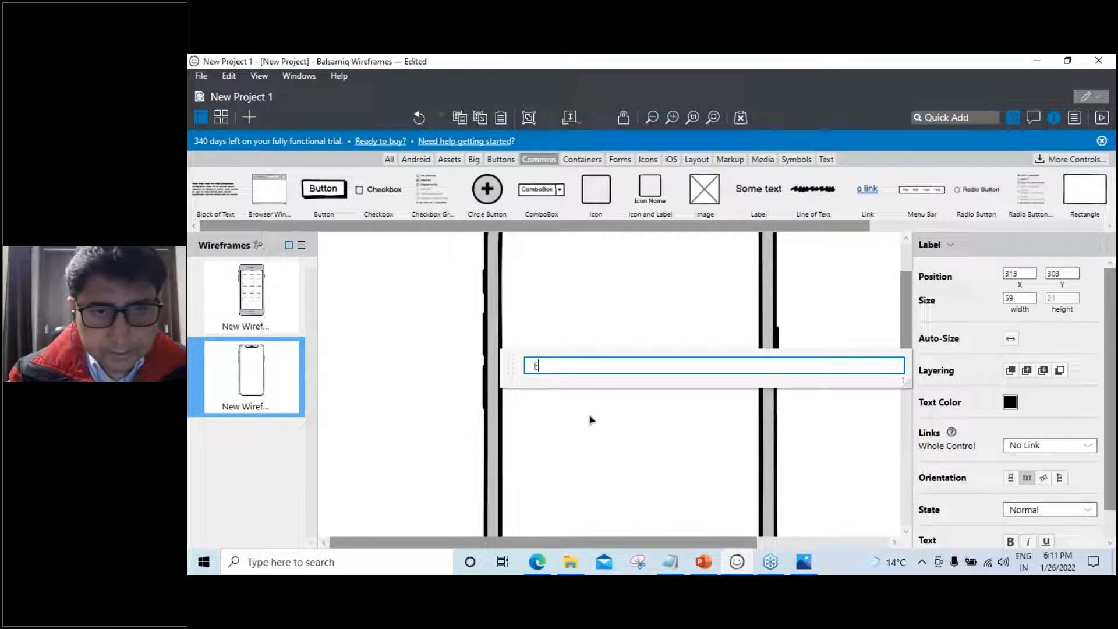
text(-maol)
key(BackSpace)
key(BackSpace)
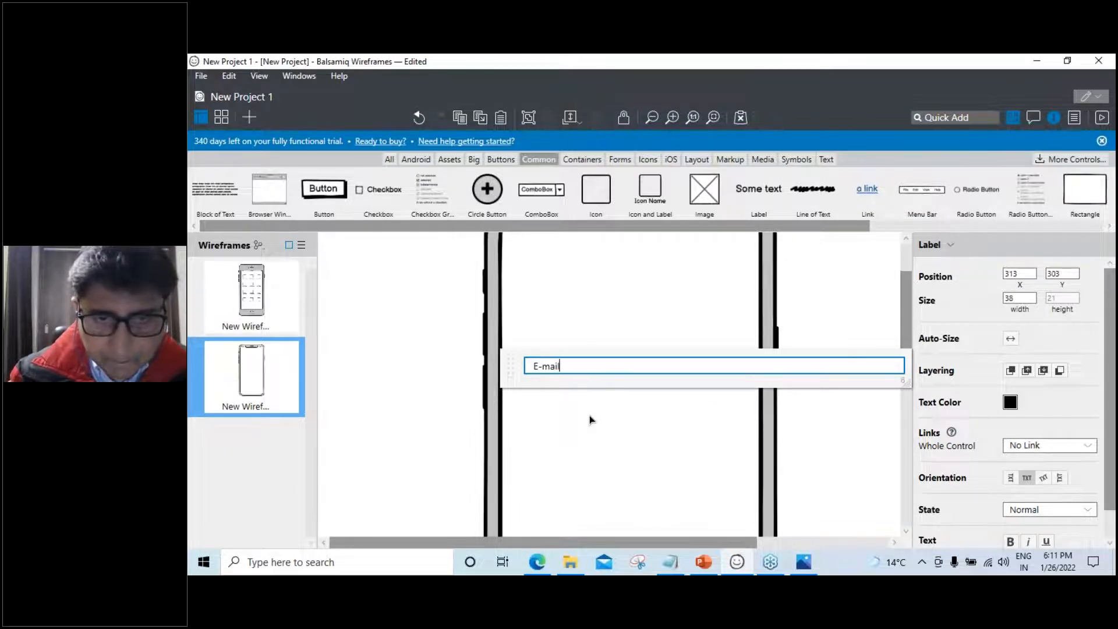
click(590, 419)
Set the E-mail label's font size to 18
click(590, 419)
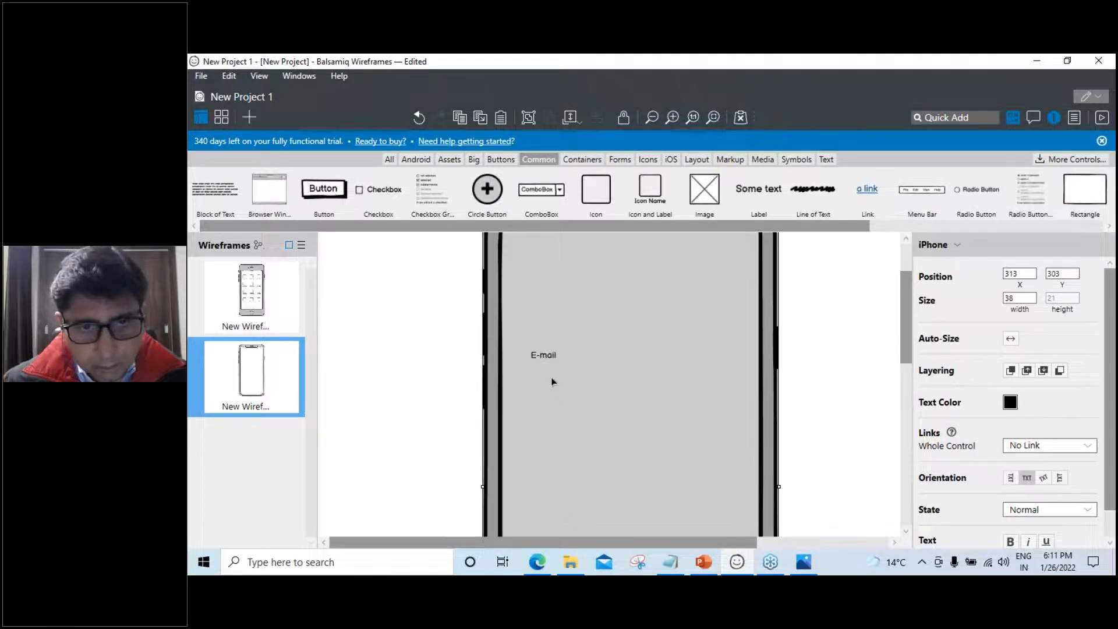
click(550, 355)
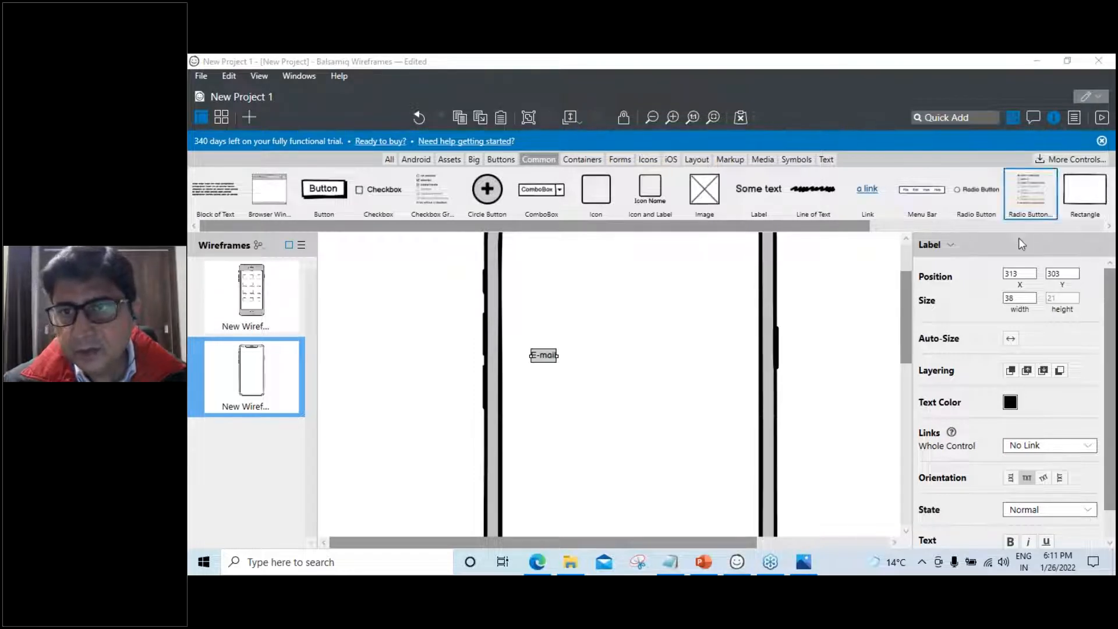
click(1056, 118)
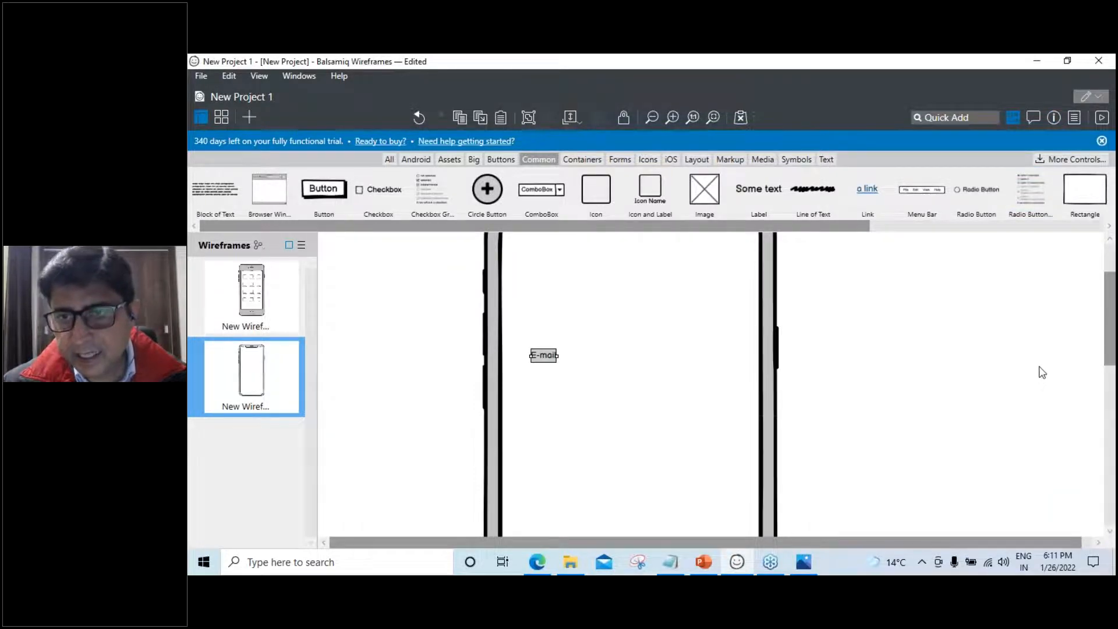
click(1054, 118)
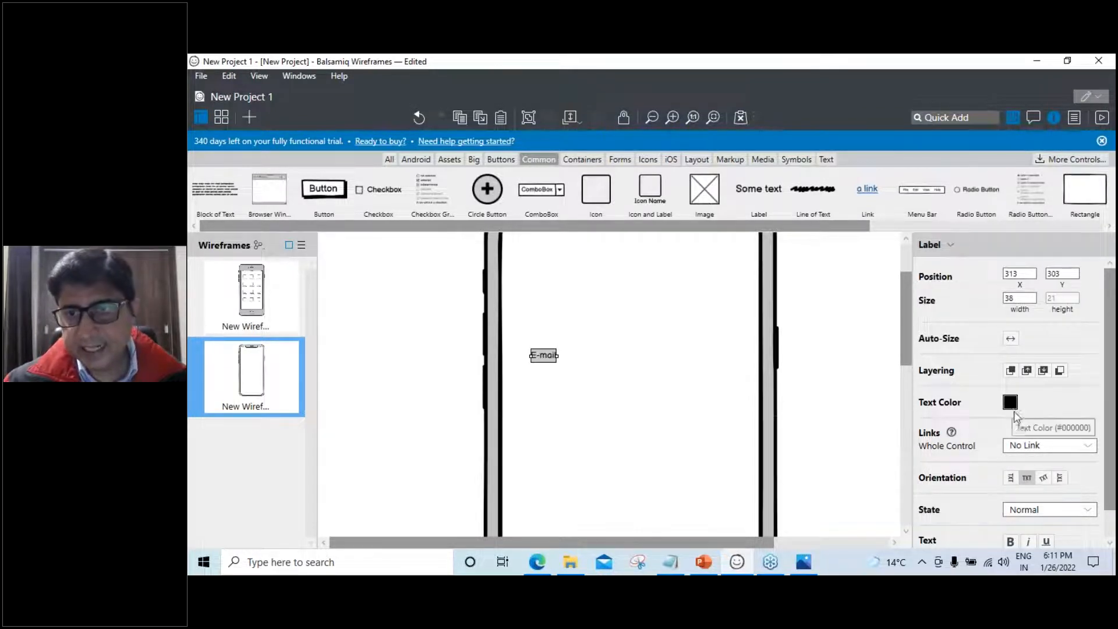
scroll(1030, 474, down, 1)
click(1079, 532)
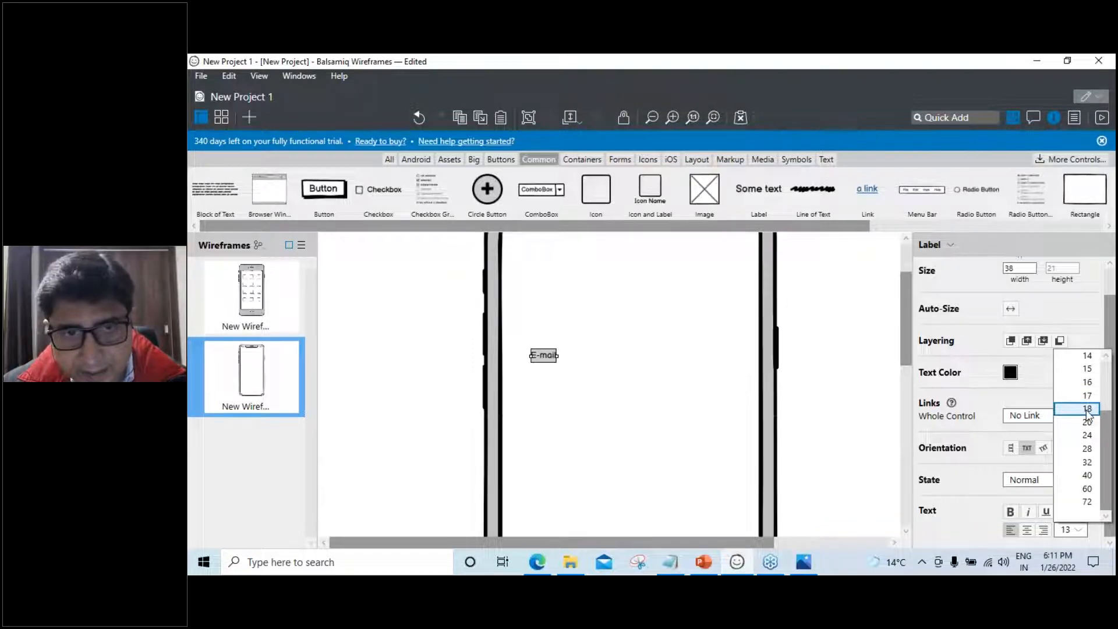
click(1087, 409)
drag(553, 360, 550, 382)
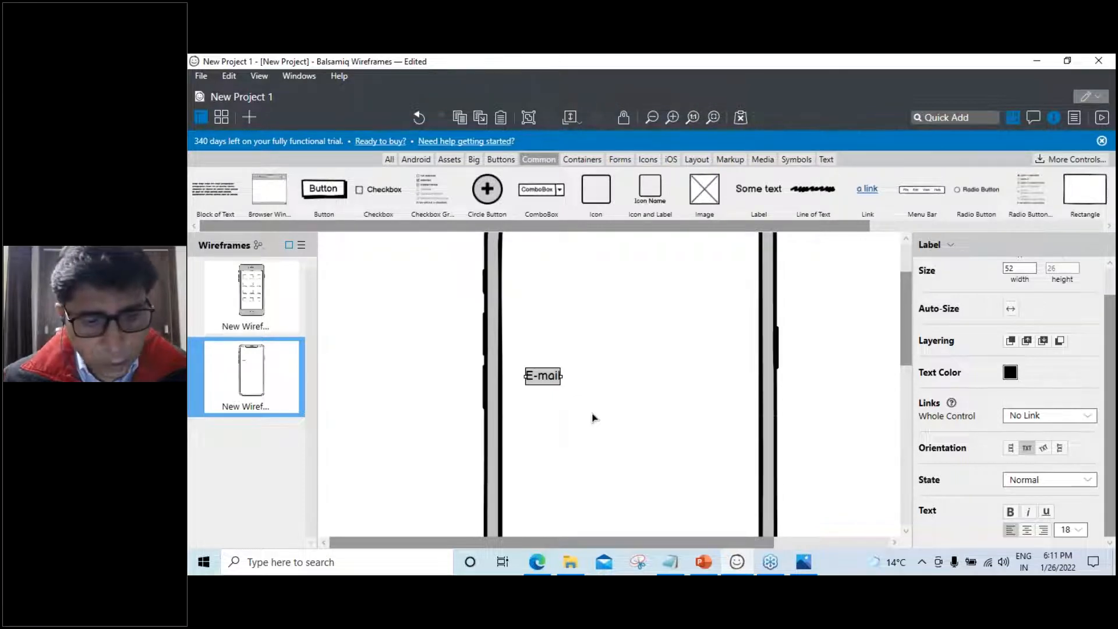
Duplicate the E-mail label below it and rename the copy 'Password'
key(ctrl+d)
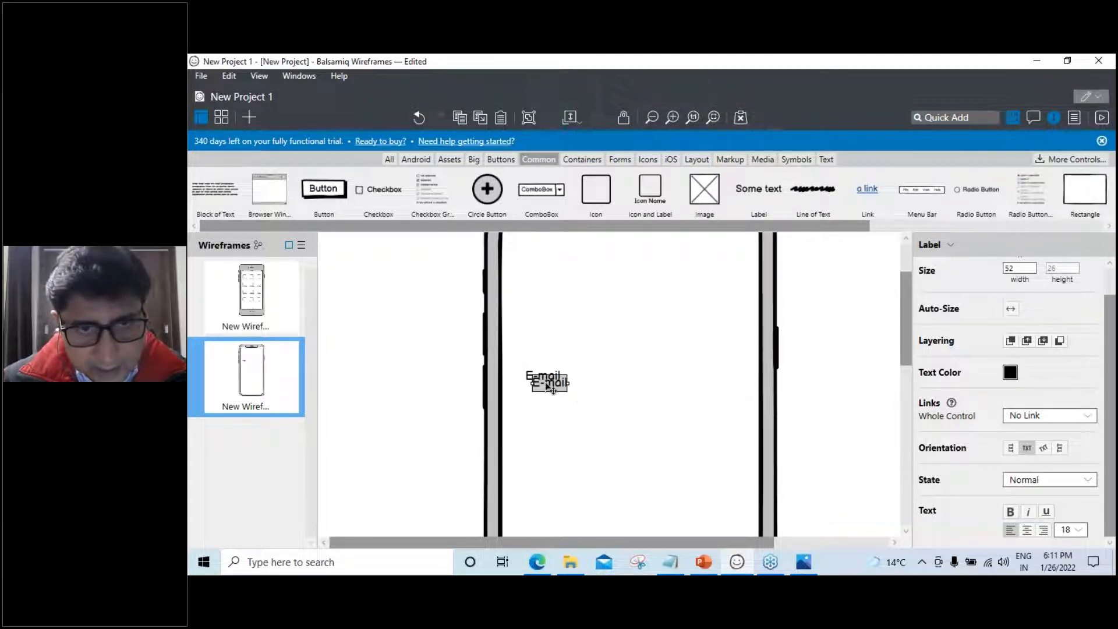
drag(550, 400, 542, 427)
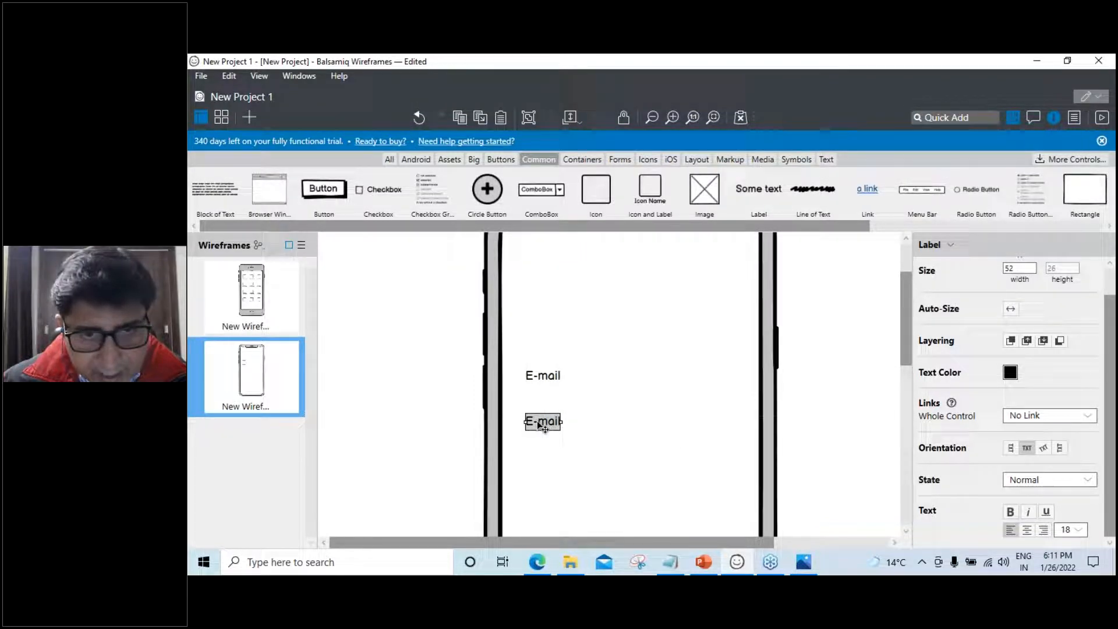
double_click(542, 422)
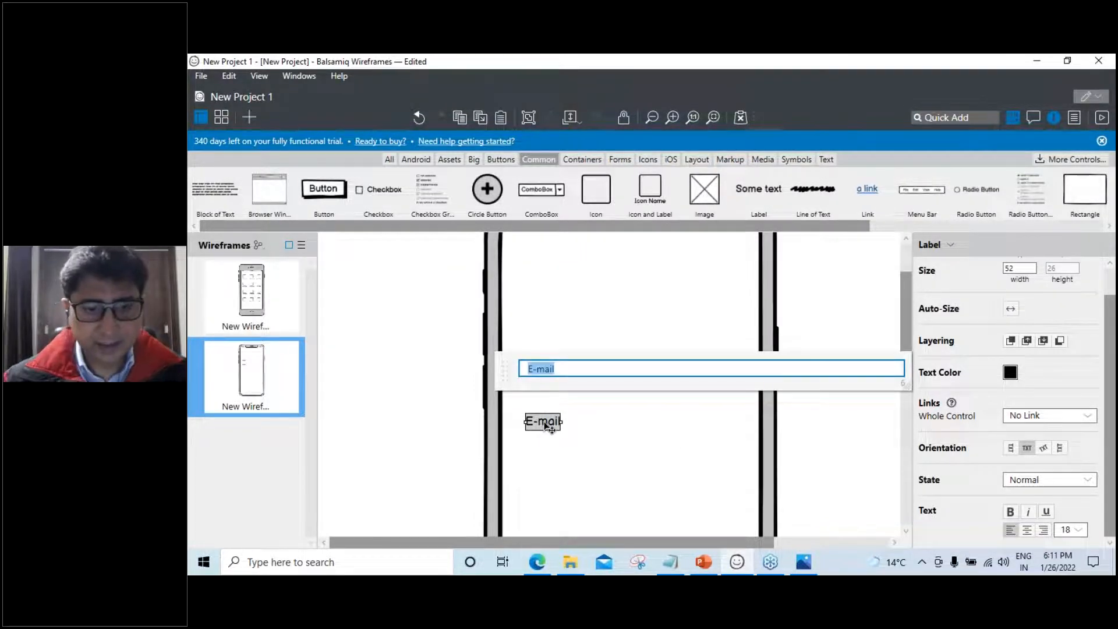
text(Password)
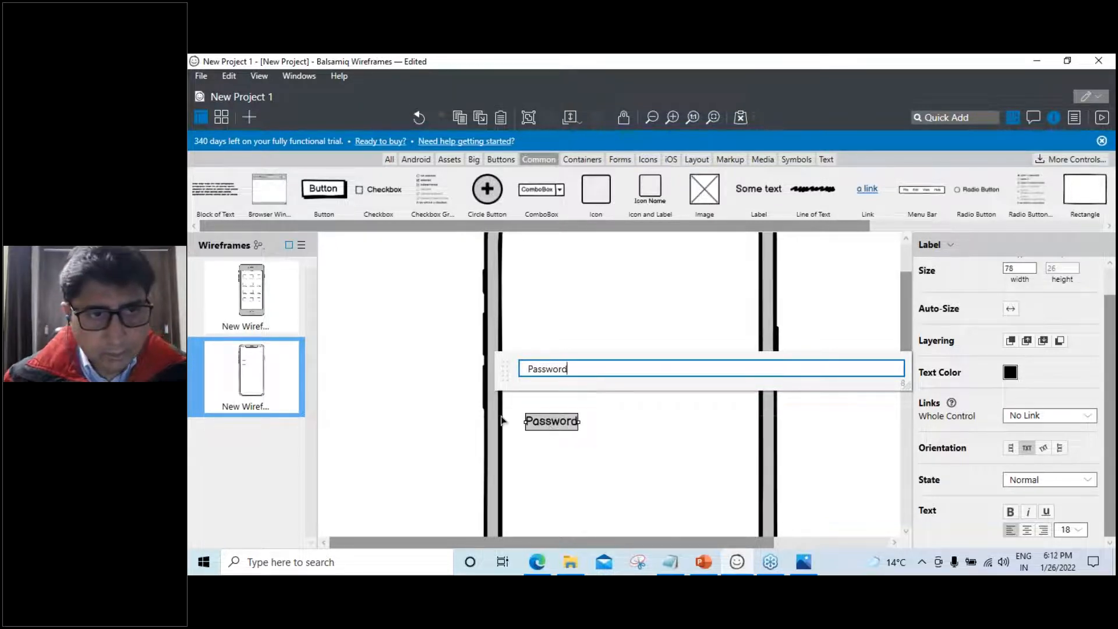
key(Return)
click(522, 412)
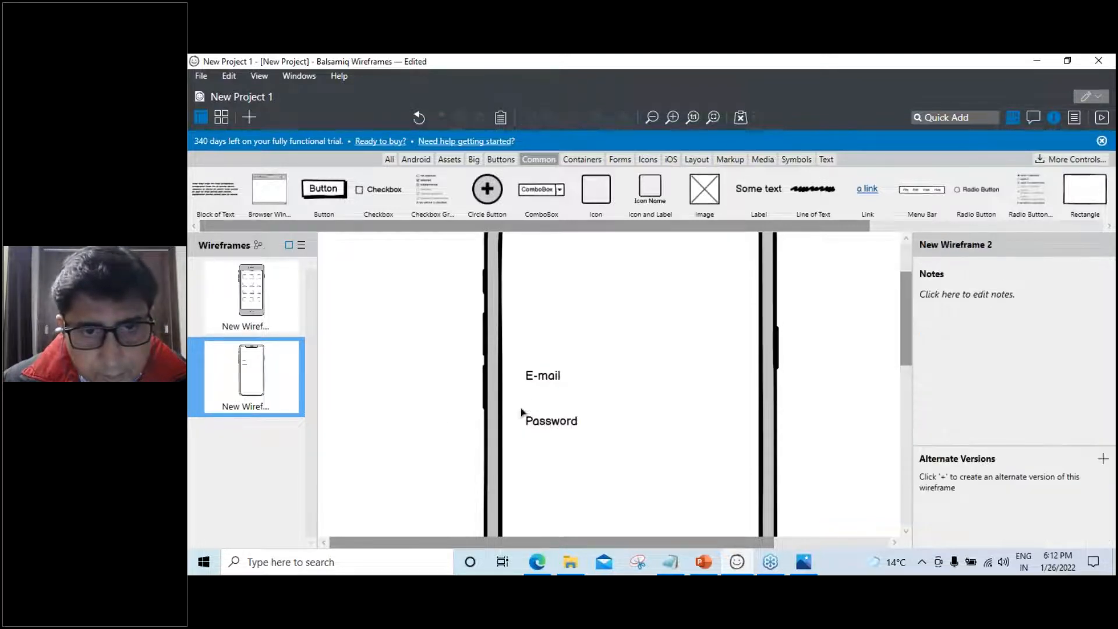
Add a Text Input beside E-mail and a duplicate beside Password
click(949, 118)
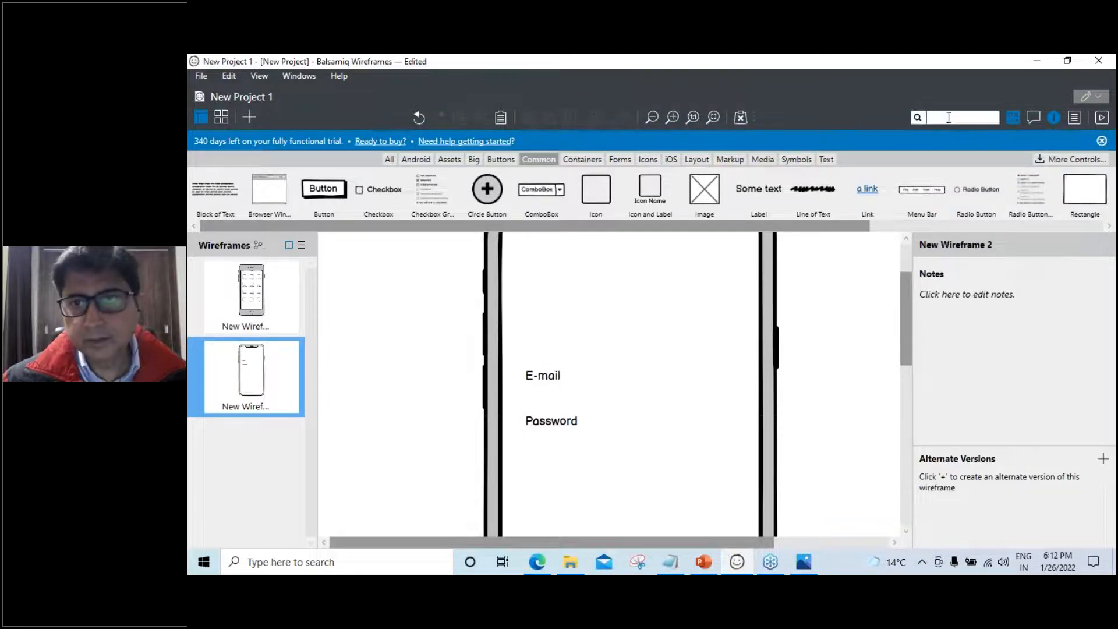
text(tex)
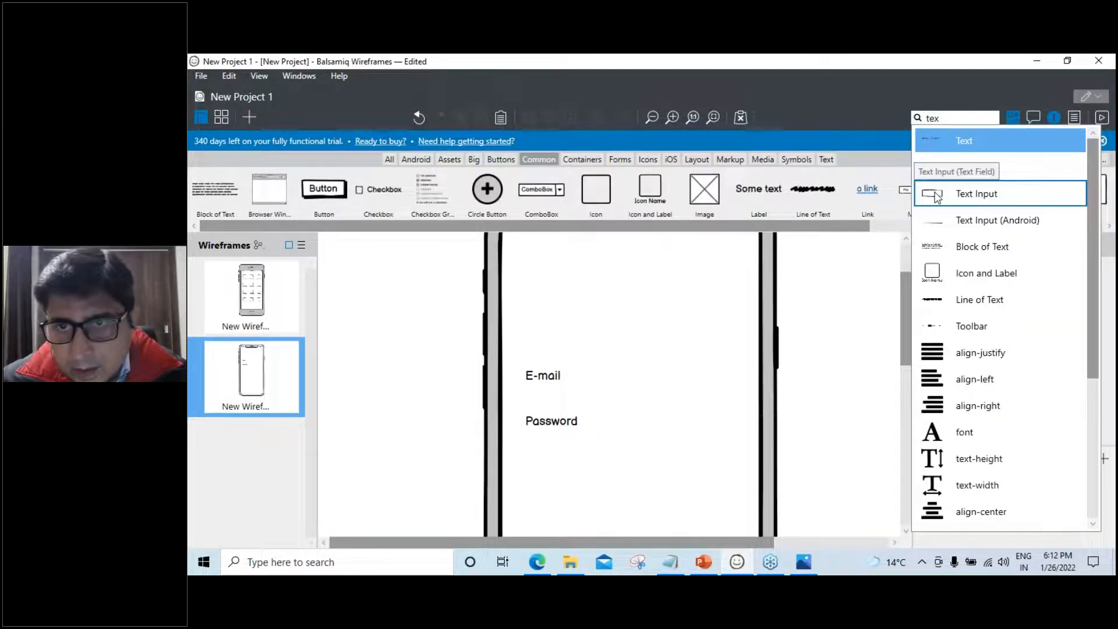
click(976, 194)
drag(390, 284, 738, 382)
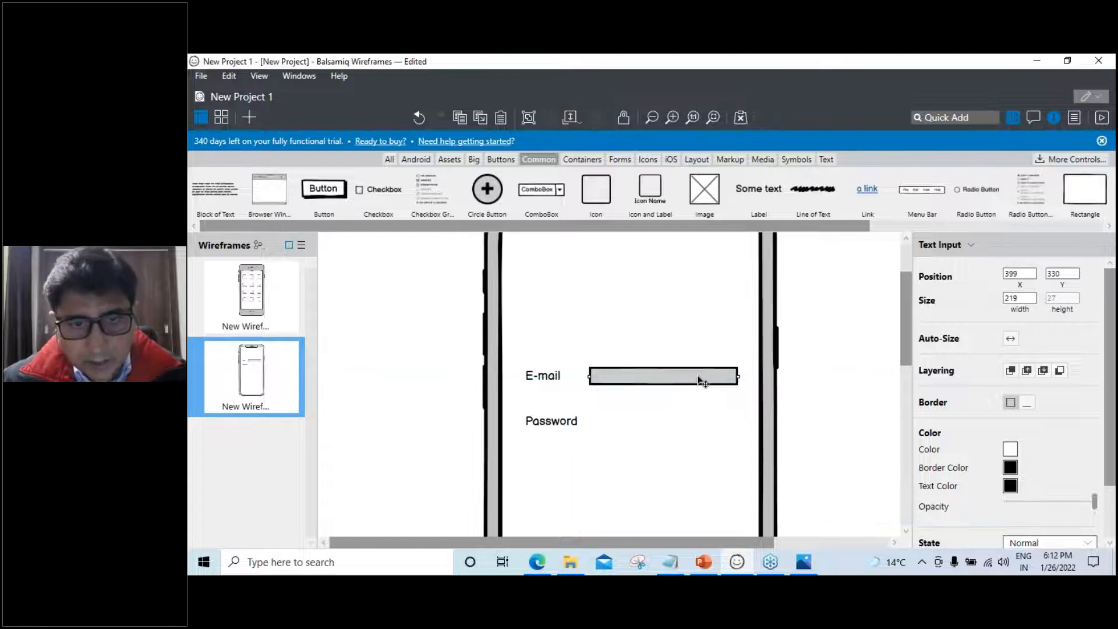
key(ctrl+d)
drag(686, 389, 676, 426)
click(815, 444)
Start a Quick Add search for 'but' to find a button
scroll(815, 444, up, 1)
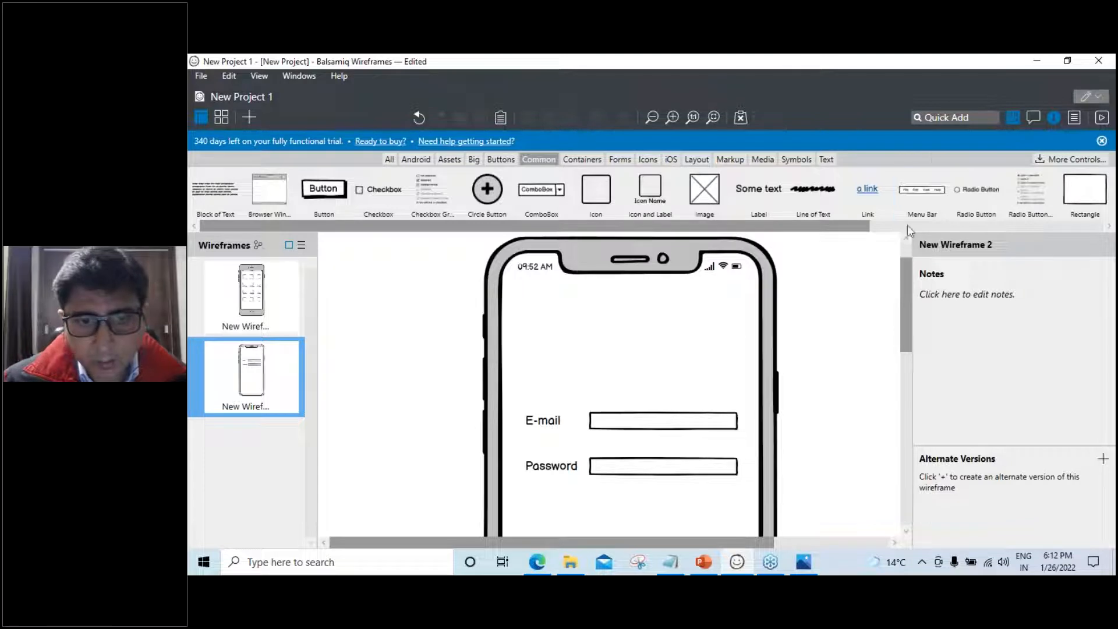
click(940, 118)
text(but)
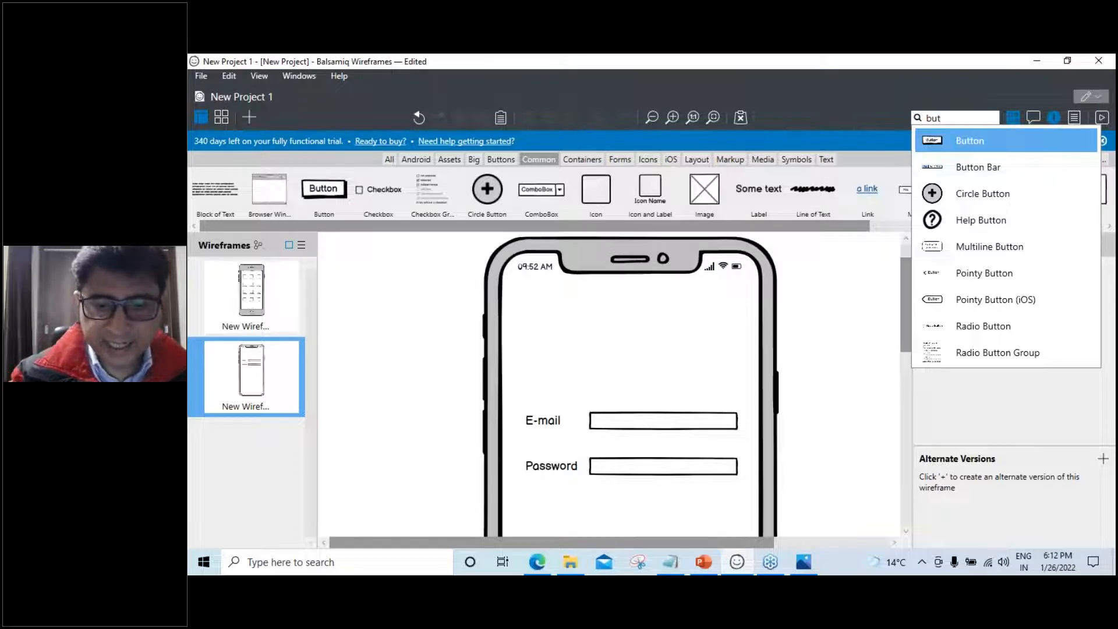
Add a button below the Password field and label it 'Submit'
text(t)
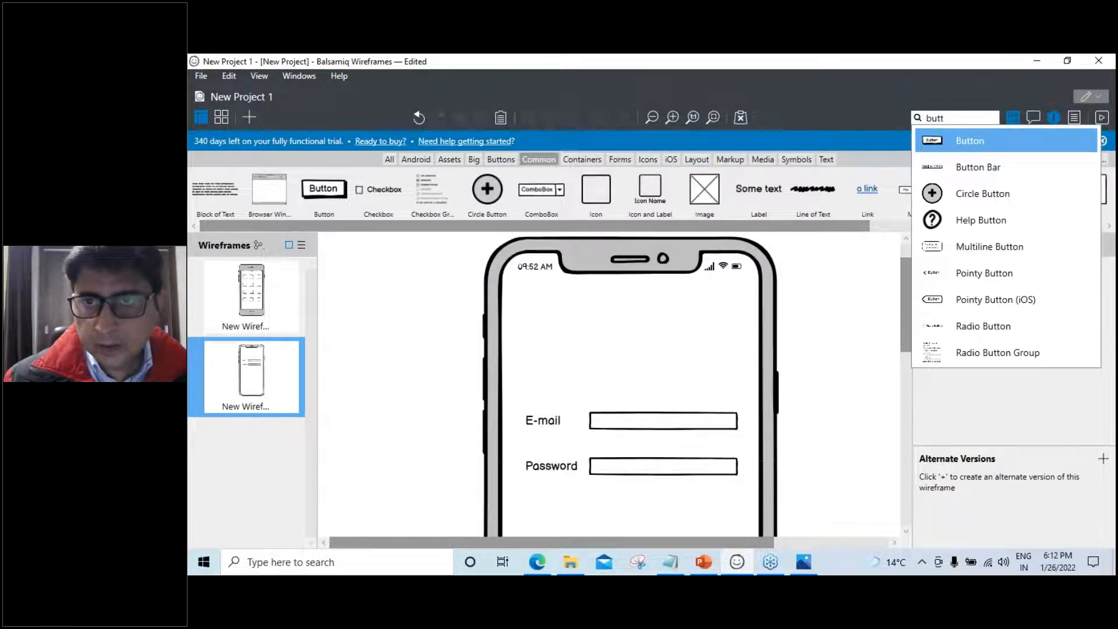
key(Return)
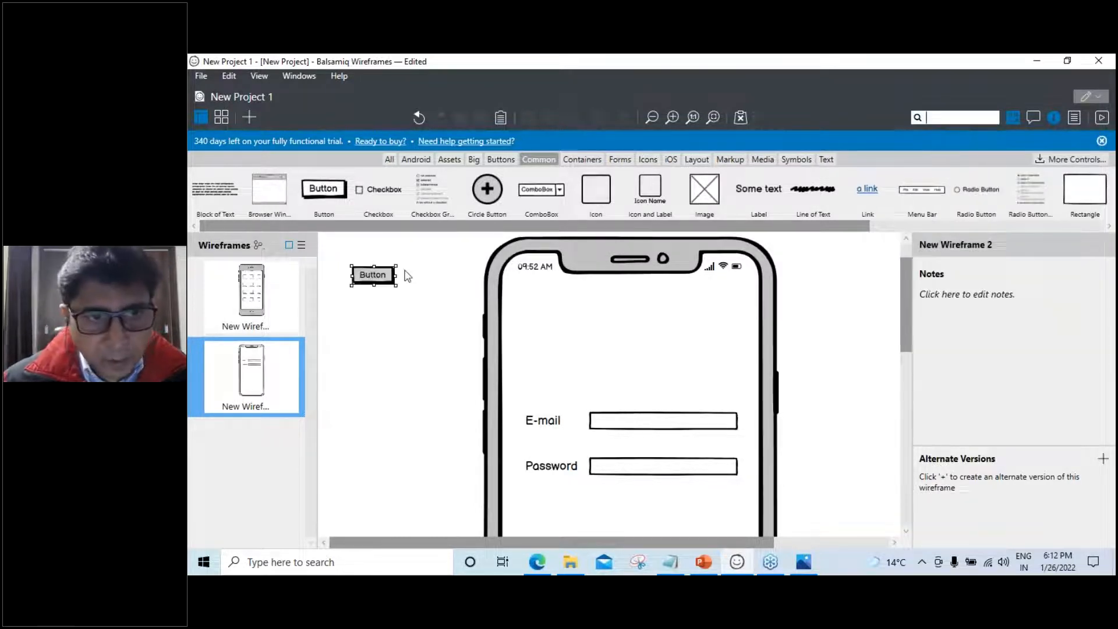
drag(387, 283, 626, 518)
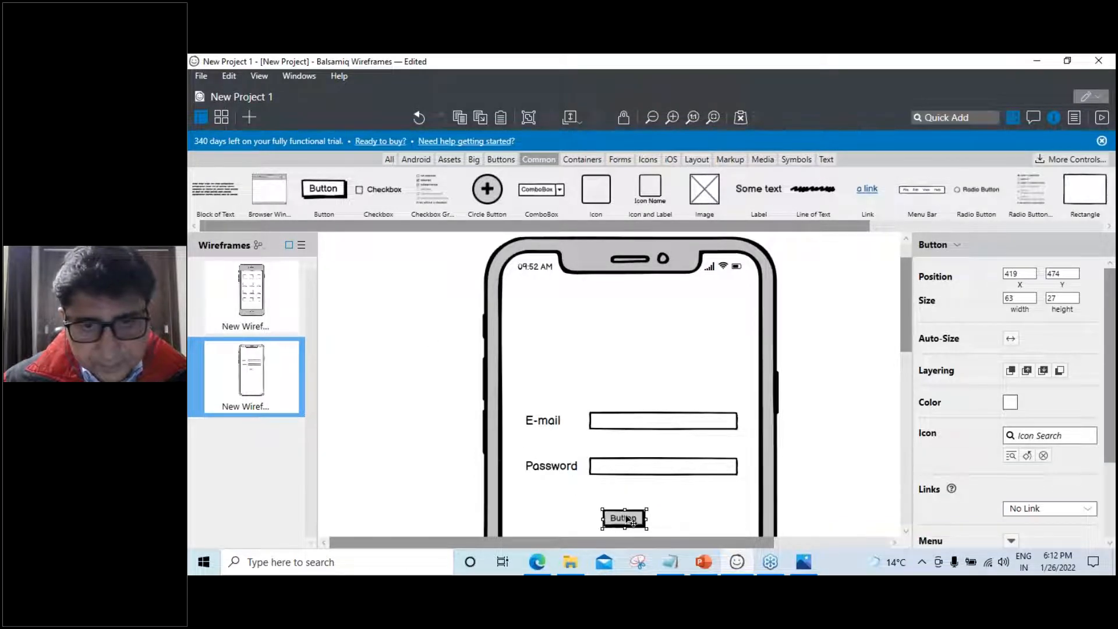
double_click(628, 519)
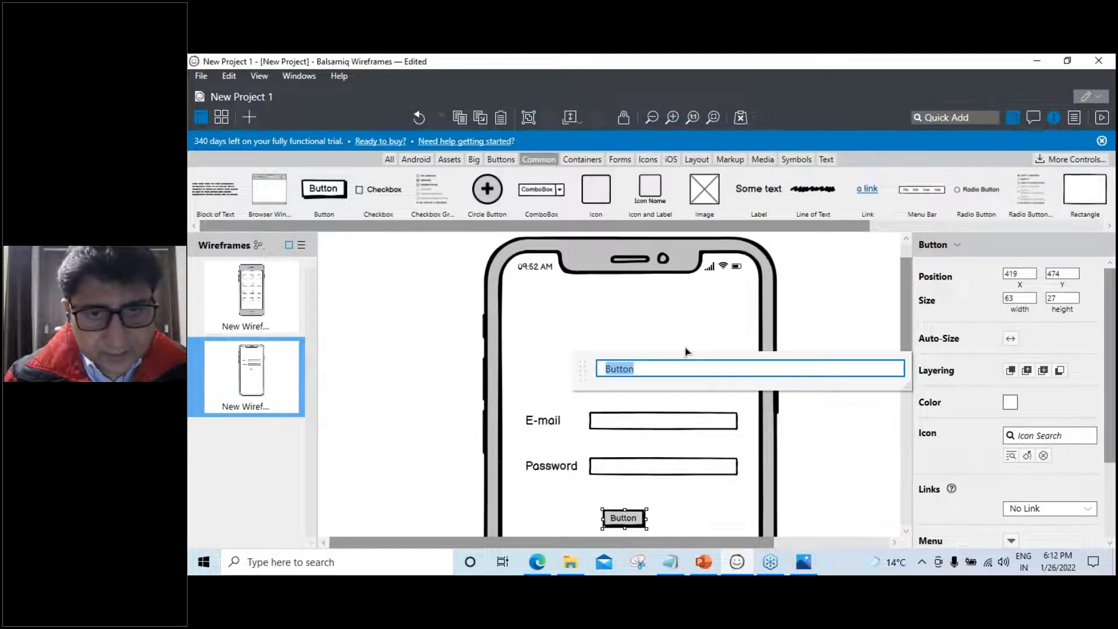
text(S)
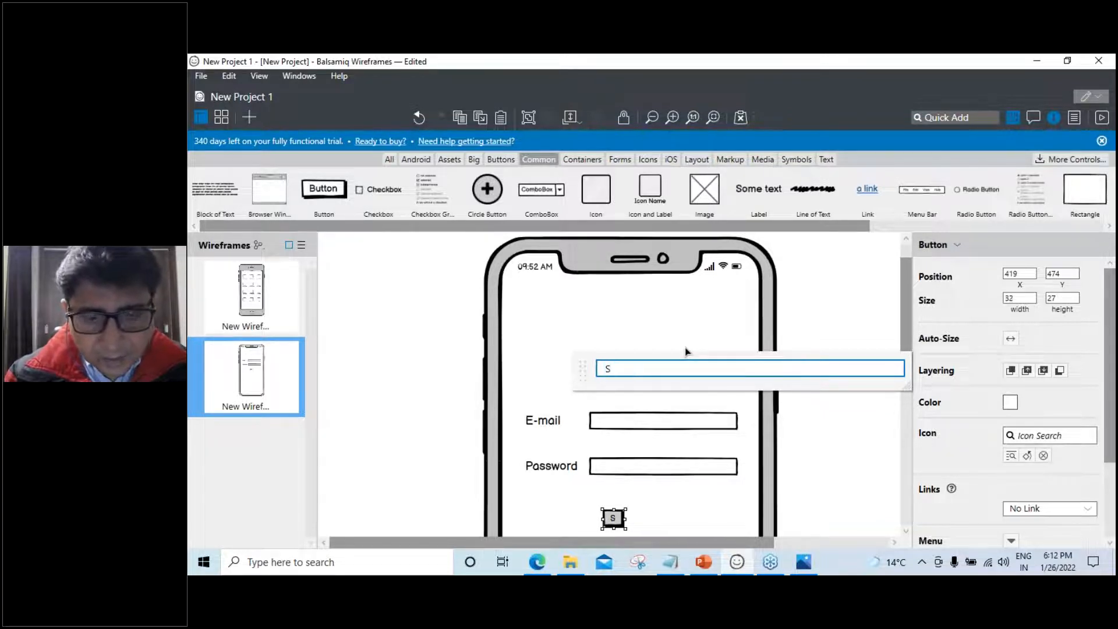
text(u)
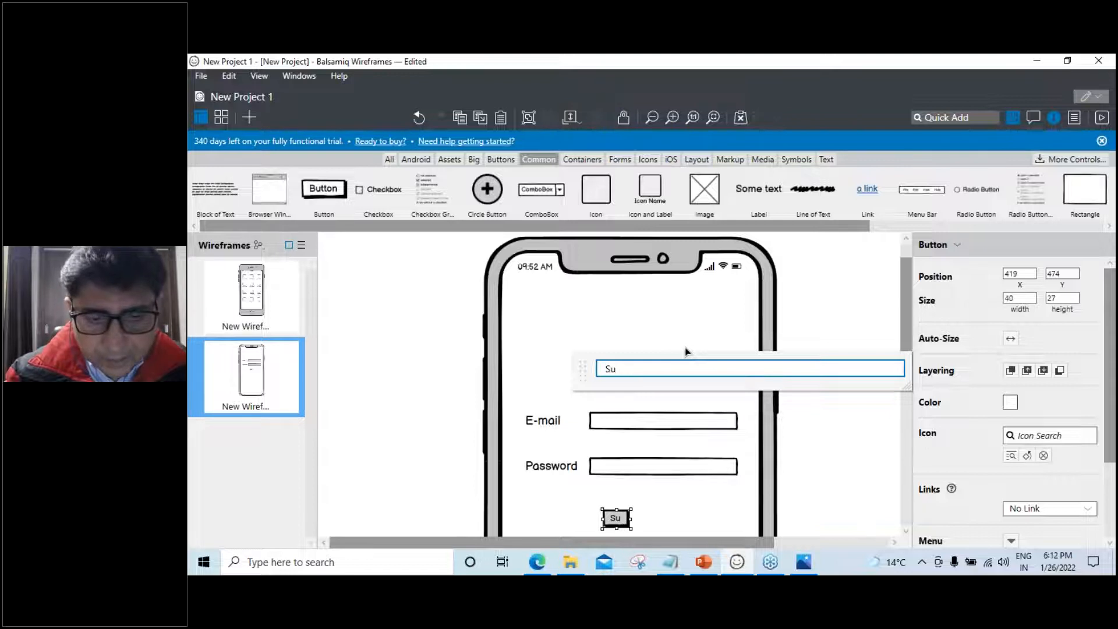
text(bmit)
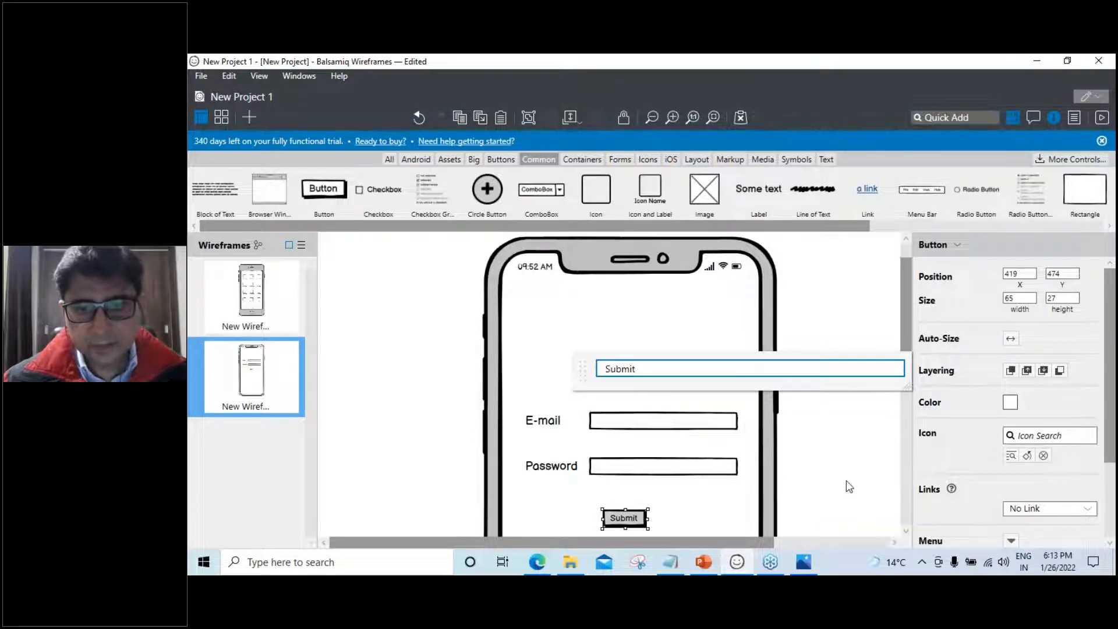
key(Return)
Widen the Submit button to 140 by 27
click(833, 495)
scroll(831, 494, down, 1)
click(635, 452)
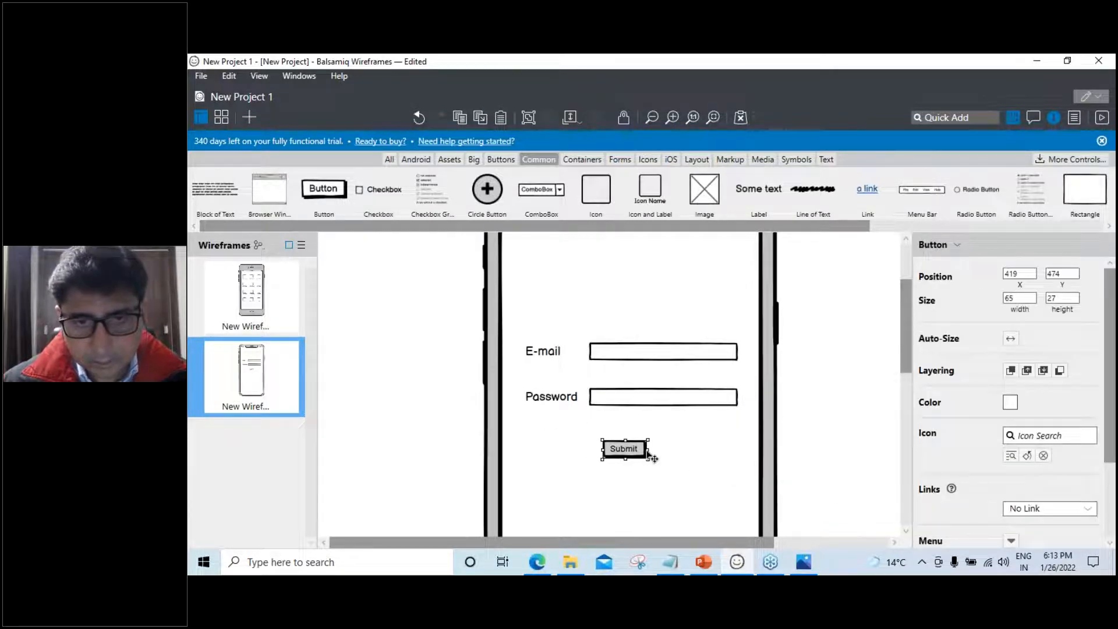
mouse_move(661, 450)
mouse_down()
mouse_move(726, 450)
mouse_move(654, 457)
mouse_up()
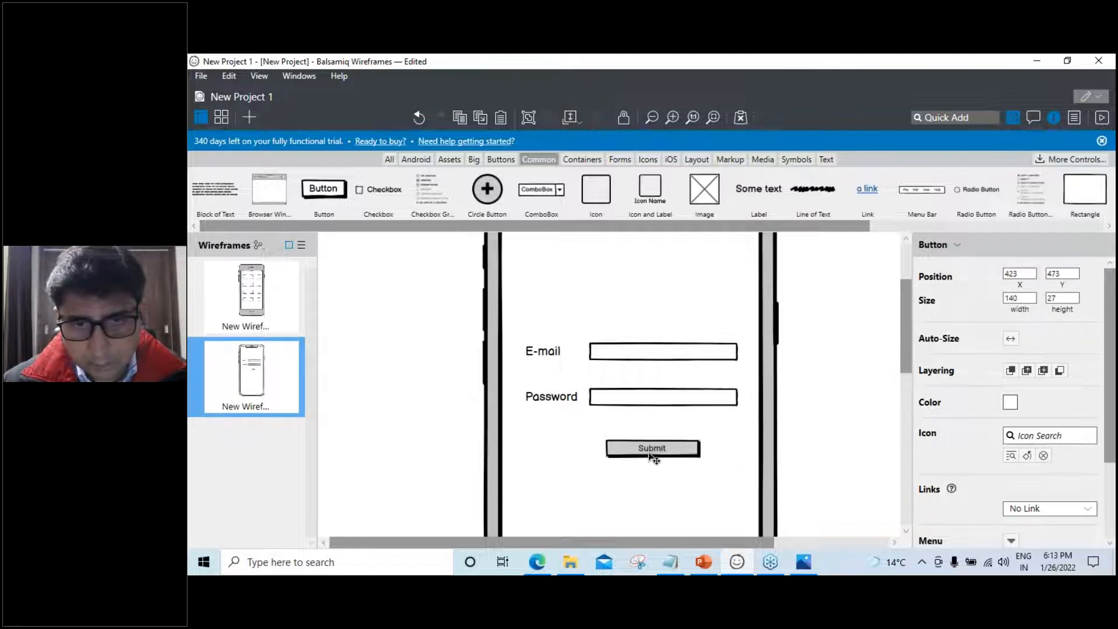
click(941, 116)
Add a Label below the Submit button reading 'Forget Password'
text(lable)
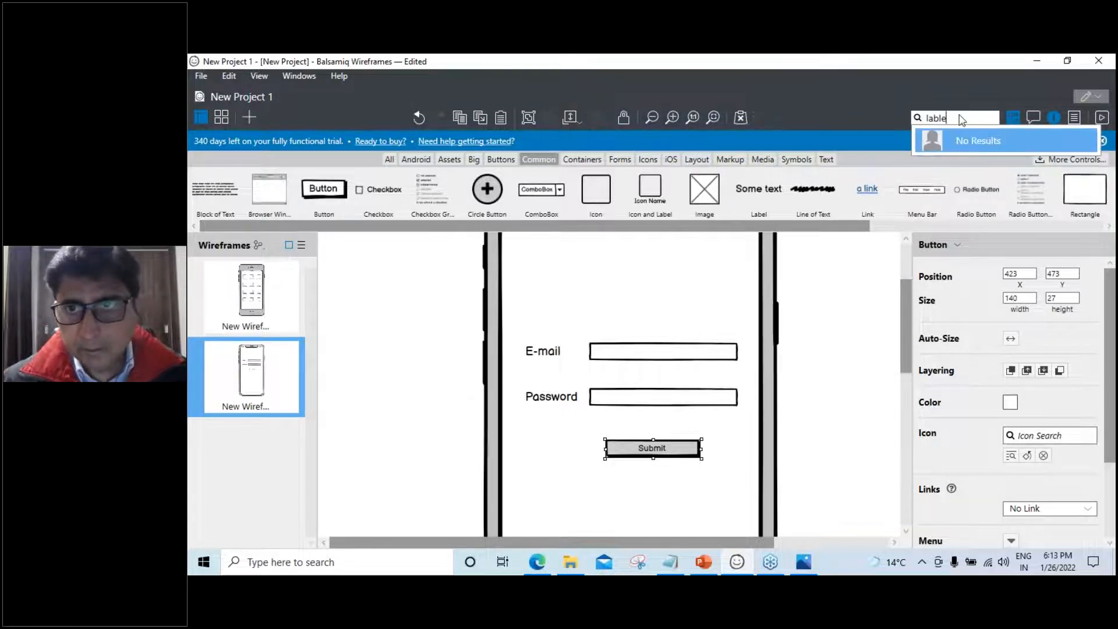
key(BackSpace)
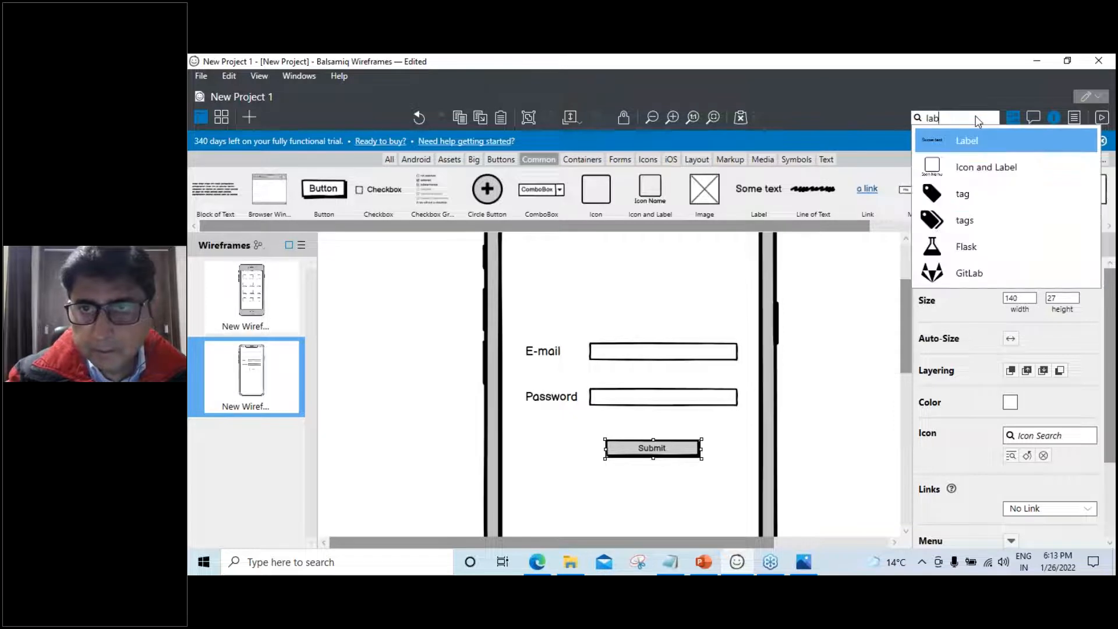
click(968, 142)
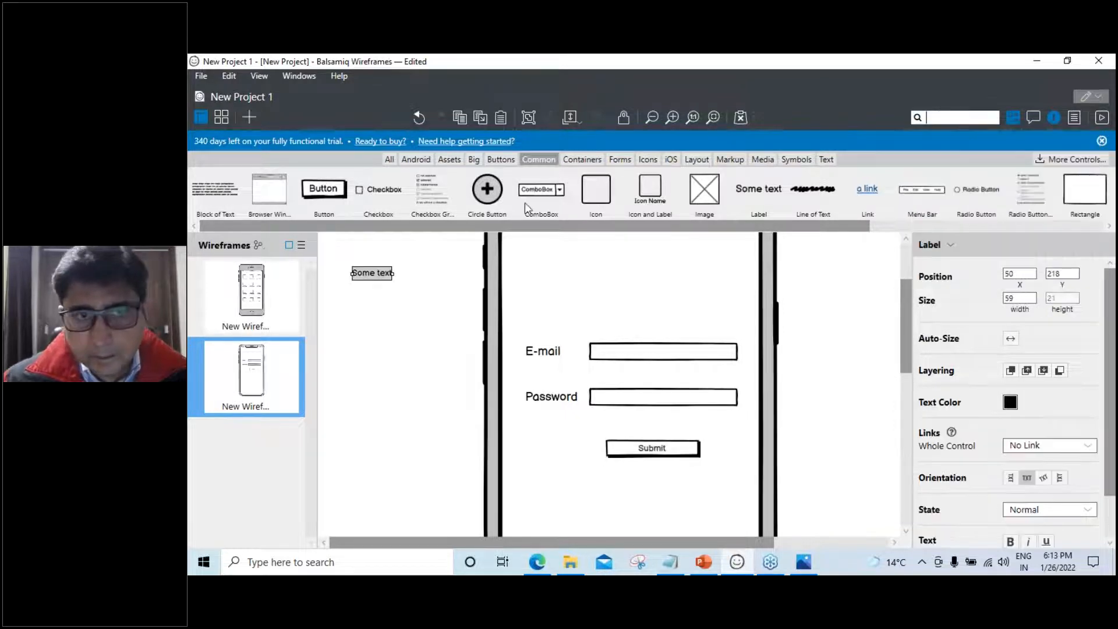
drag(379, 280, 615, 502)
double_click(615, 502)
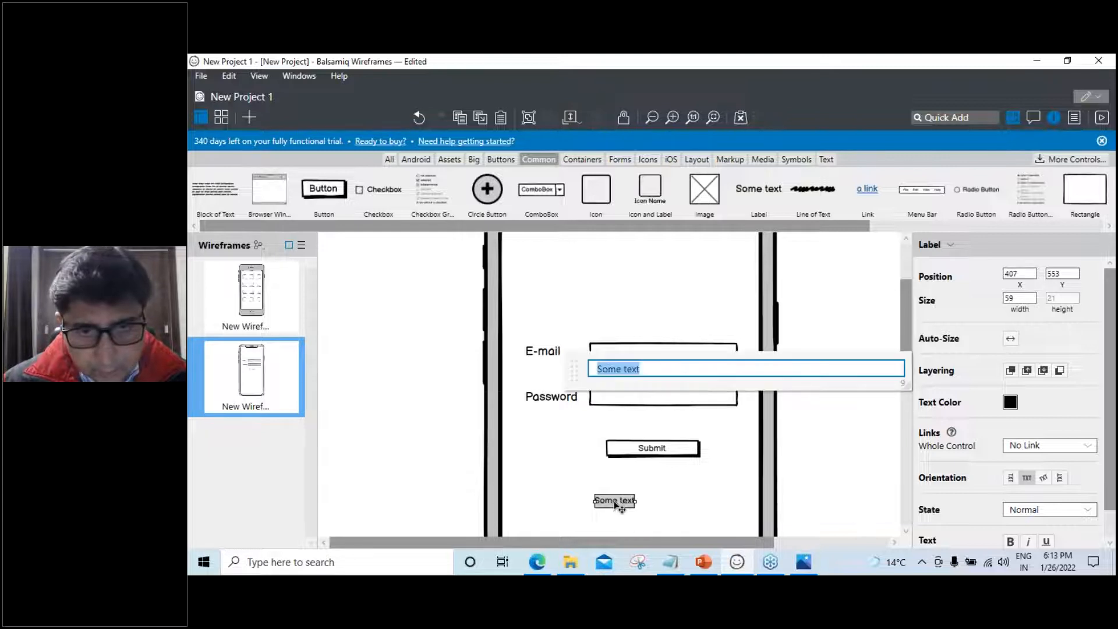
text(Forget )
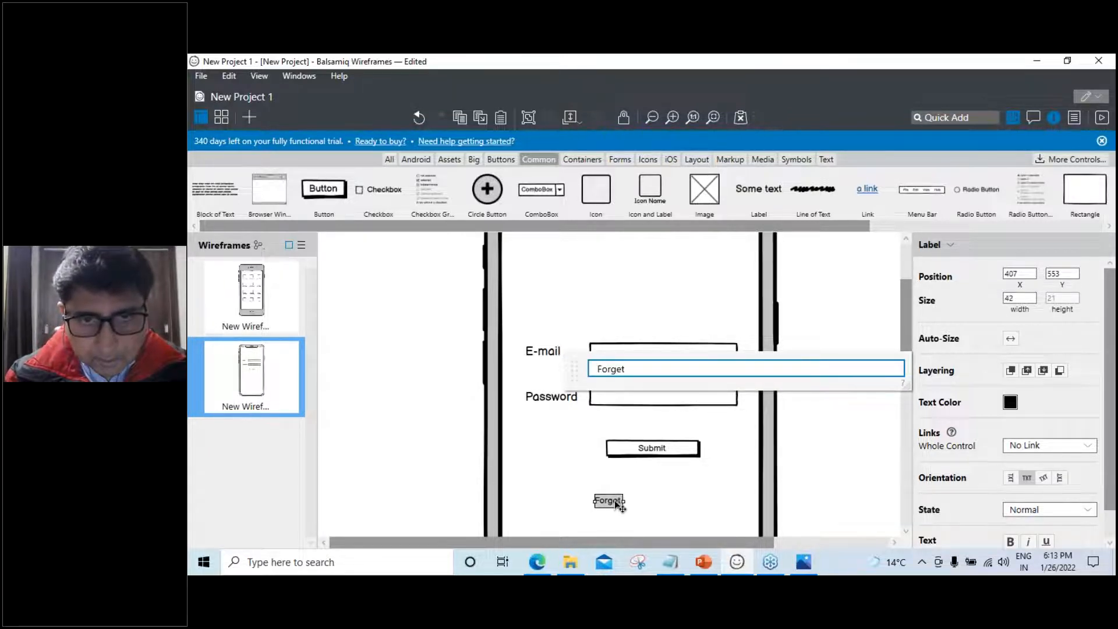
text(Passw)
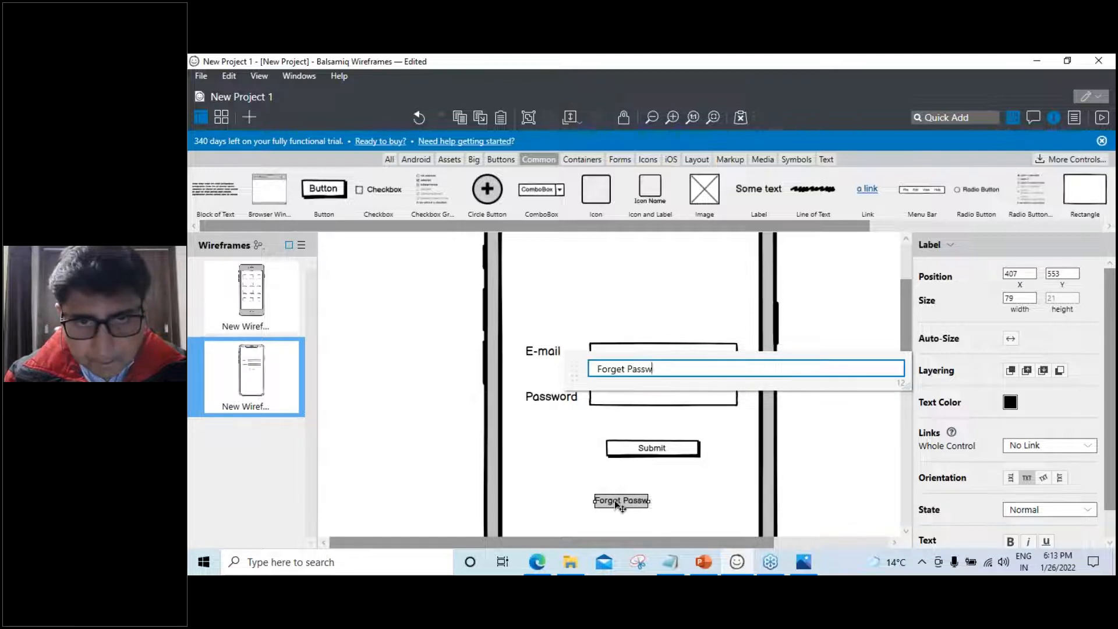
text(ord)
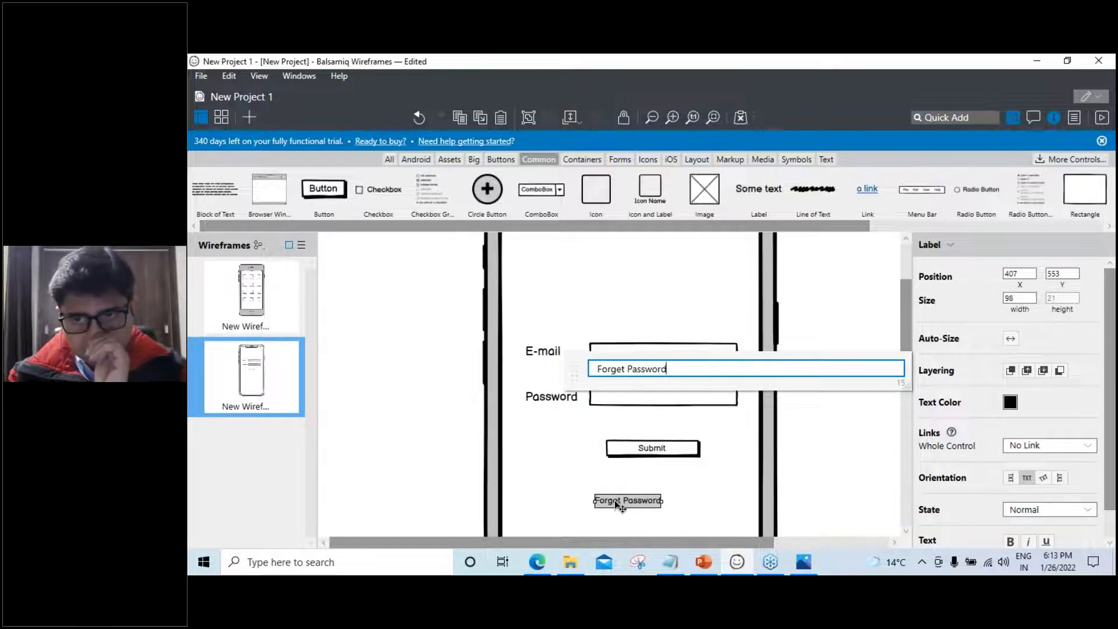
key(Return)
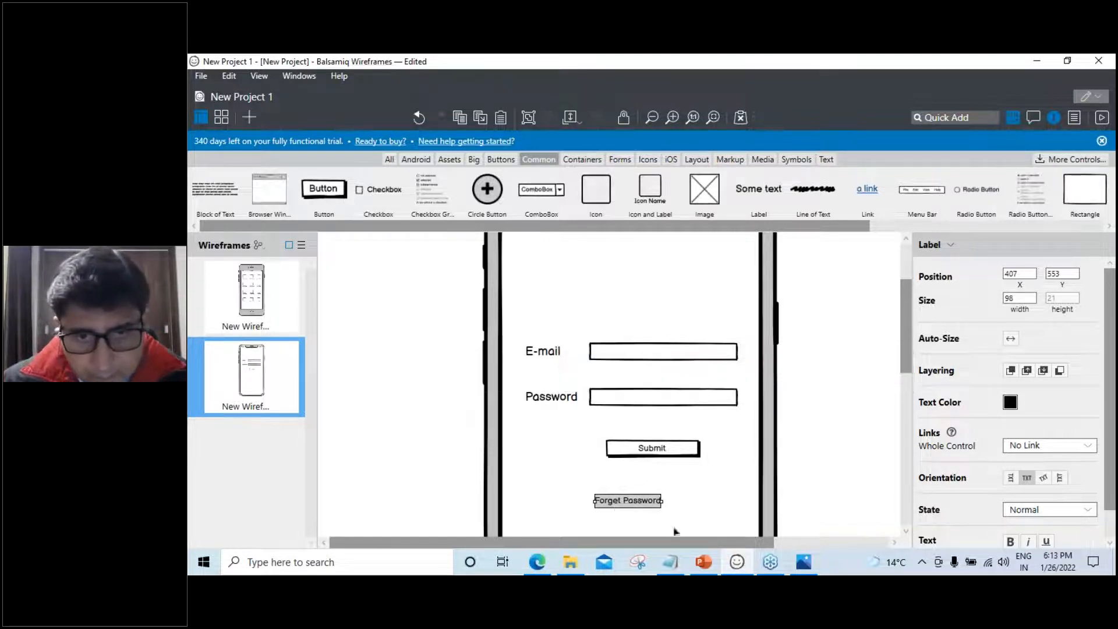
Shift the Forget Password label right to centre it under Submit
click(635, 510)
click(630, 502)
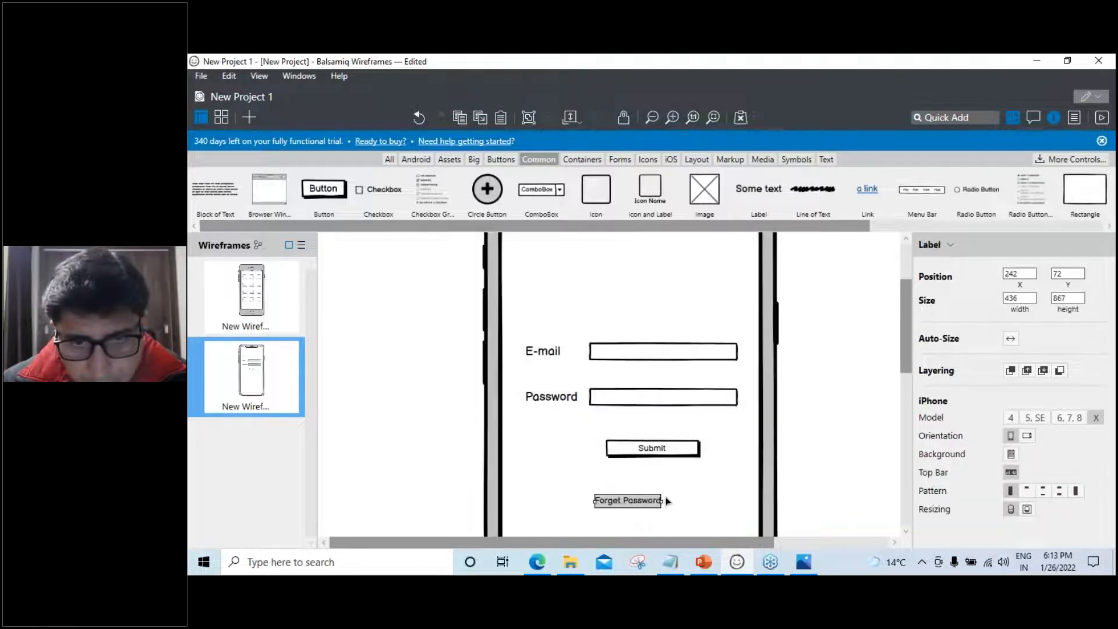
click(564, 502)
mouse_move(626, 505)
mouse_down()
mouse_move(660, 505)
mouse_move(646, 507)
mouse_up()
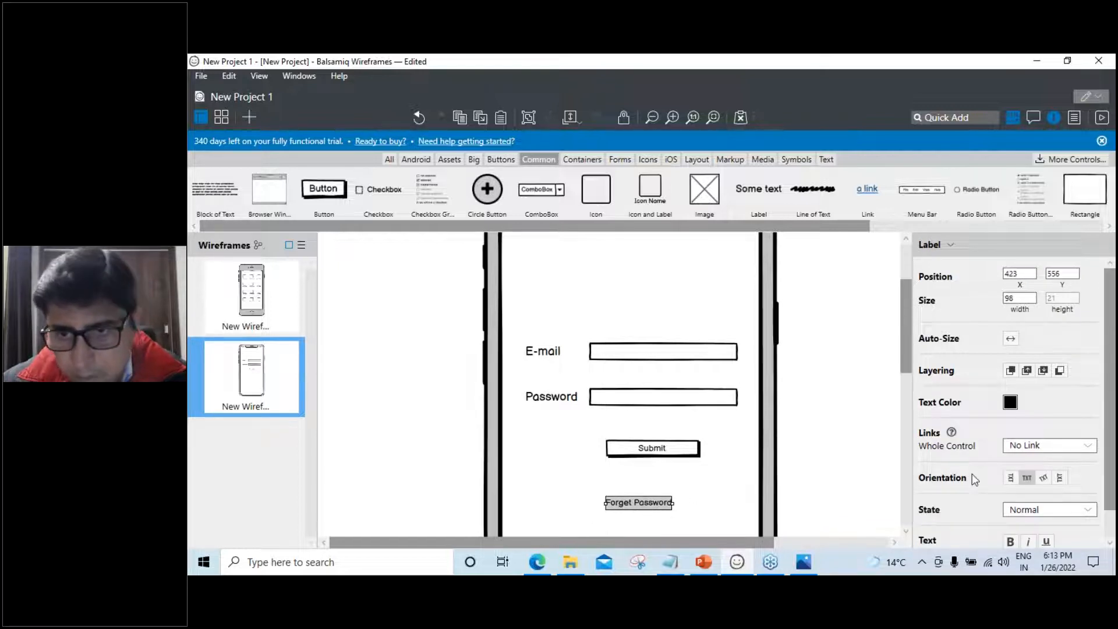
Change the Forget Password label's text colour to blue (2B78E4)
scroll(974, 479, down, 1)
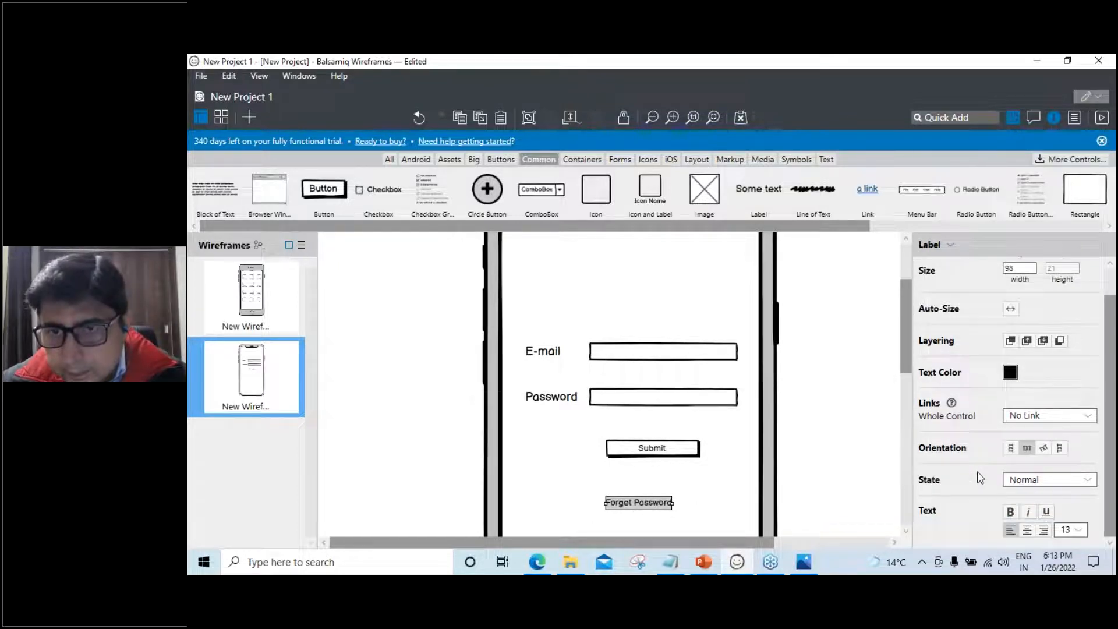
click(1011, 372)
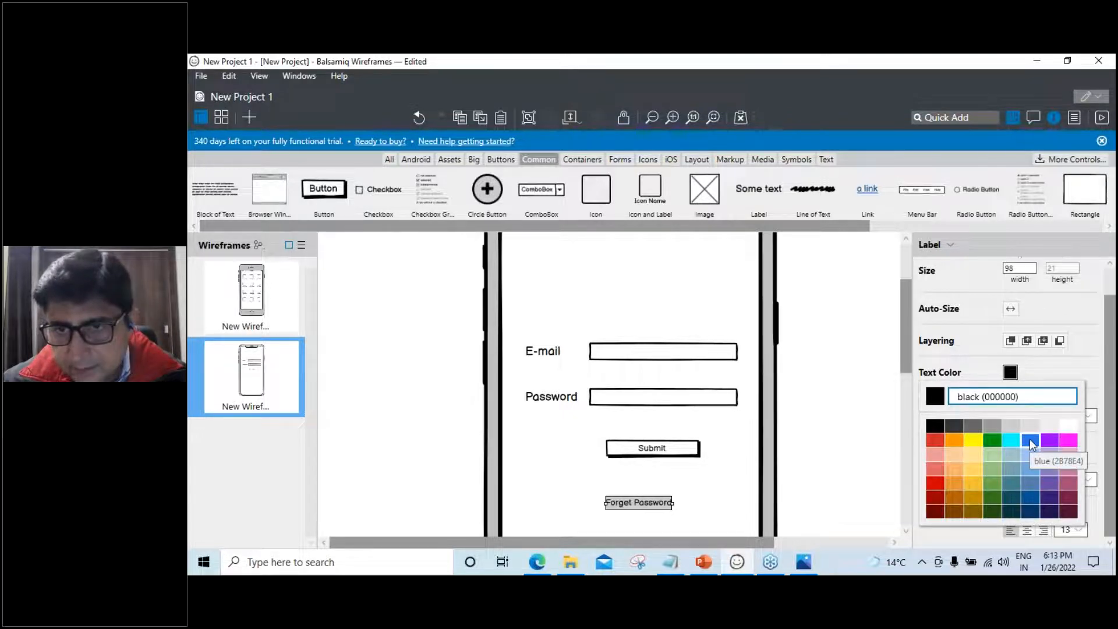
click(1030, 500)
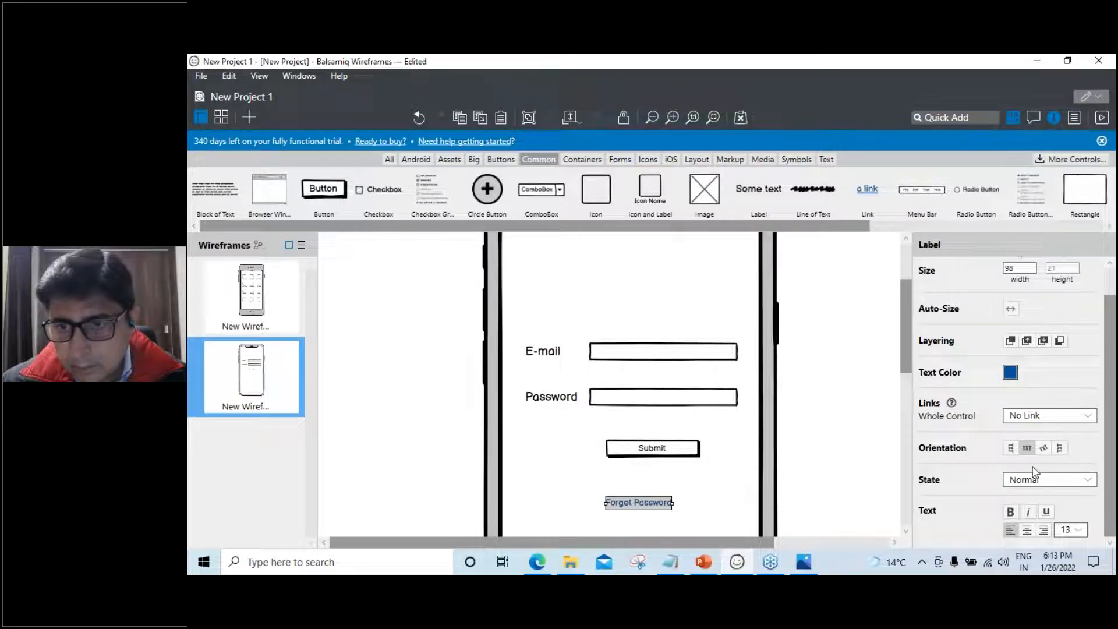
key(Escape)
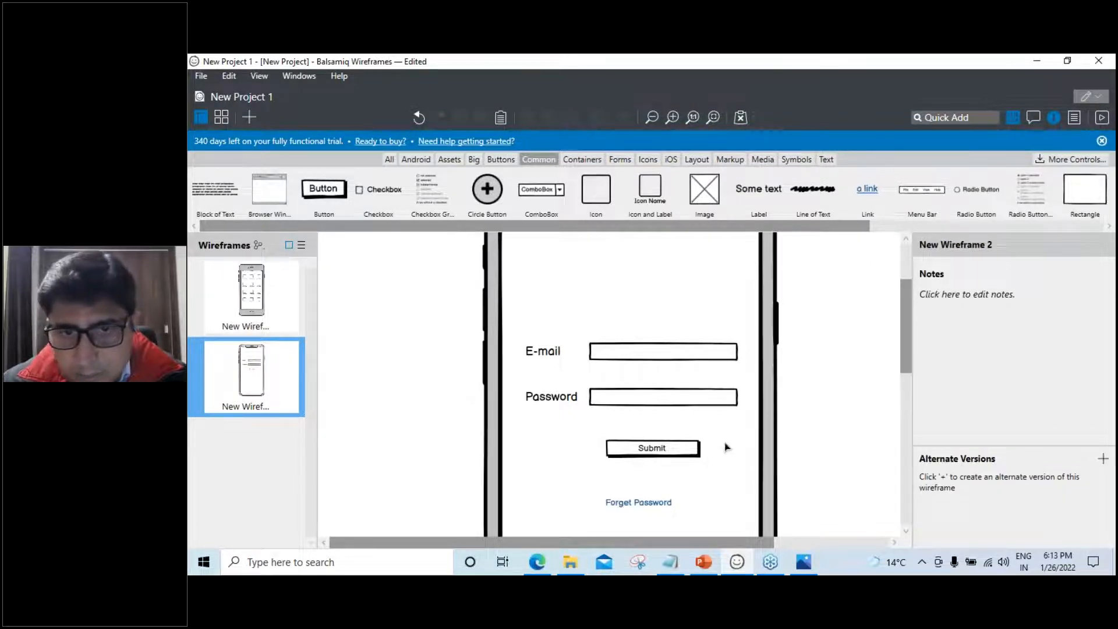
click(645, 502)
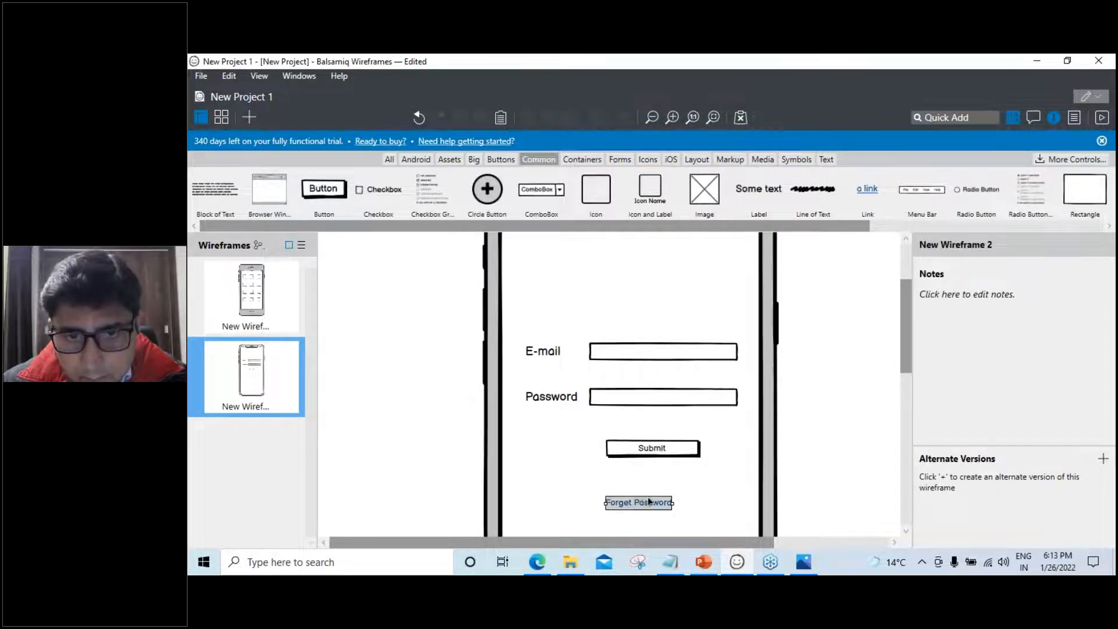
Nudge the Submit button slightly right and the E-mail input slightly left
drag(639, 451, 649, 448)
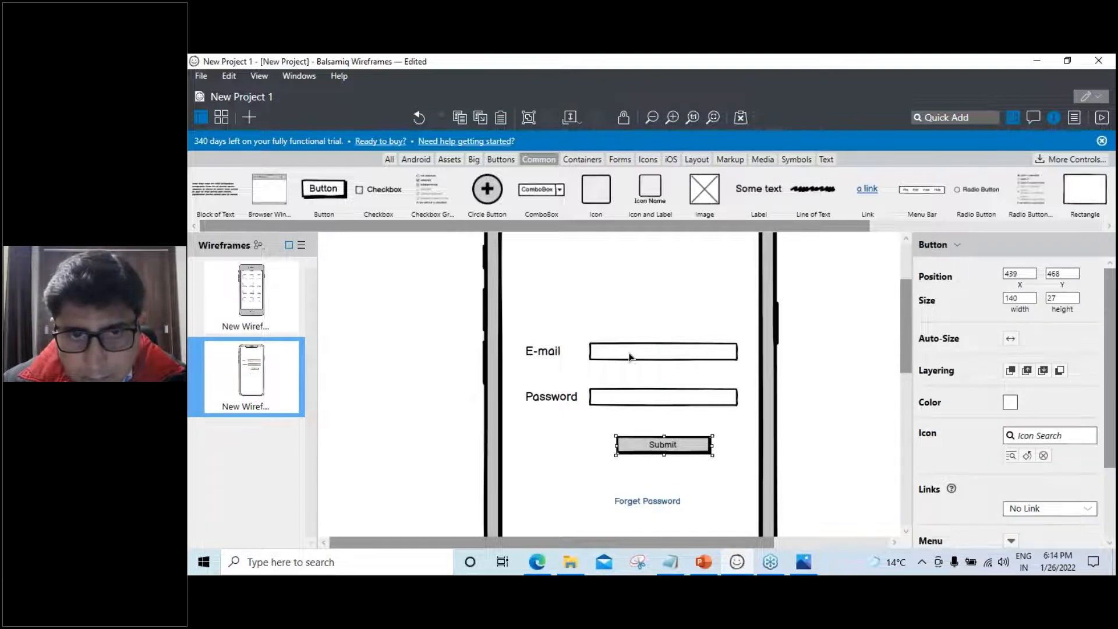
click(622, 358)
mouse_move(623, 358)
mouse_down()
mouse_move(611, 358)
mouse_move(649, 357)
mouse_move(638, 358)
mouse_up()
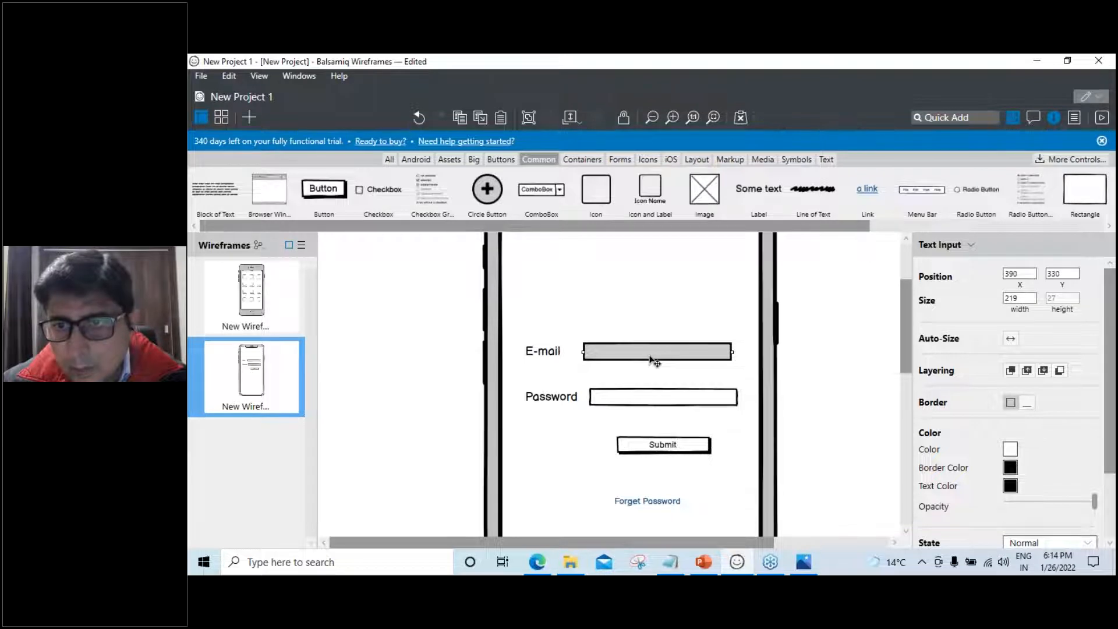
Set the Password input's X position to 390 to match the E-mail input
click(635, 403)
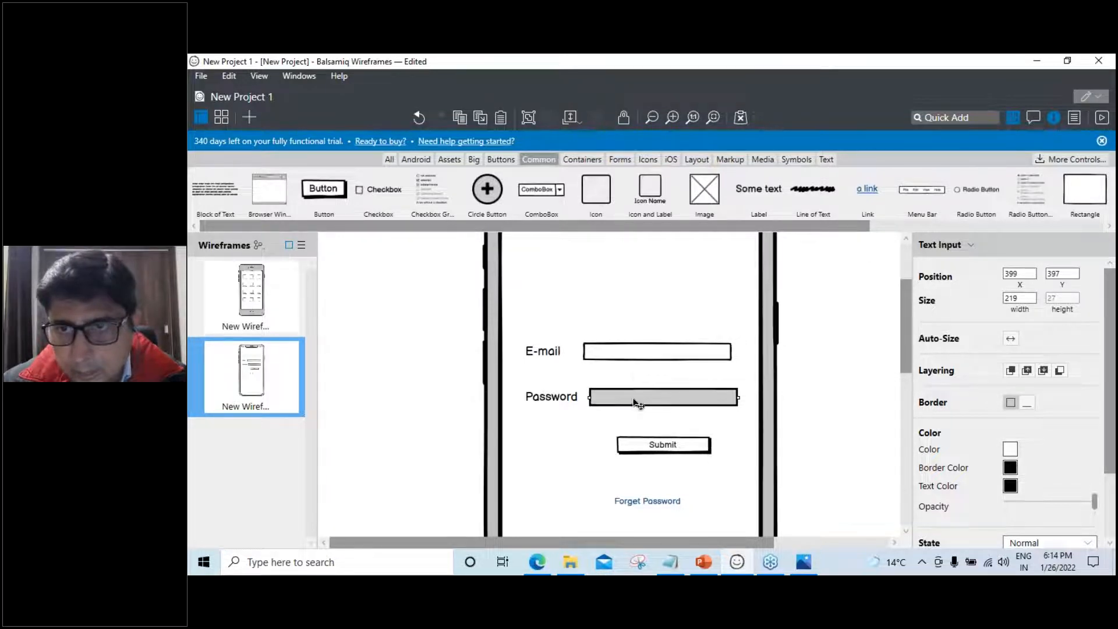
click(638, 355)
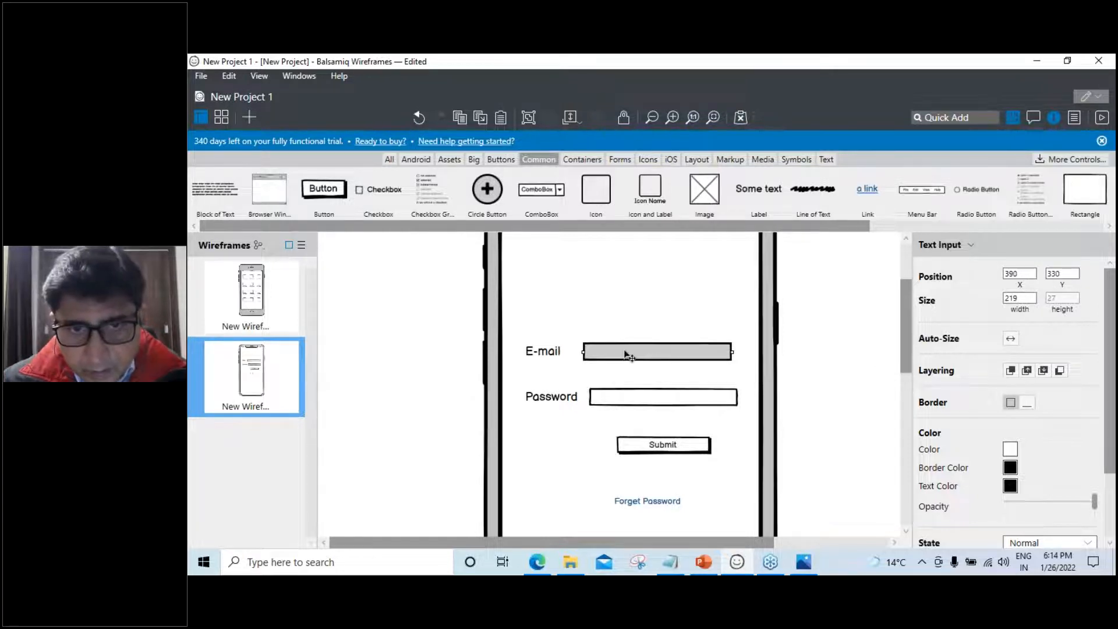
click(625, 401)
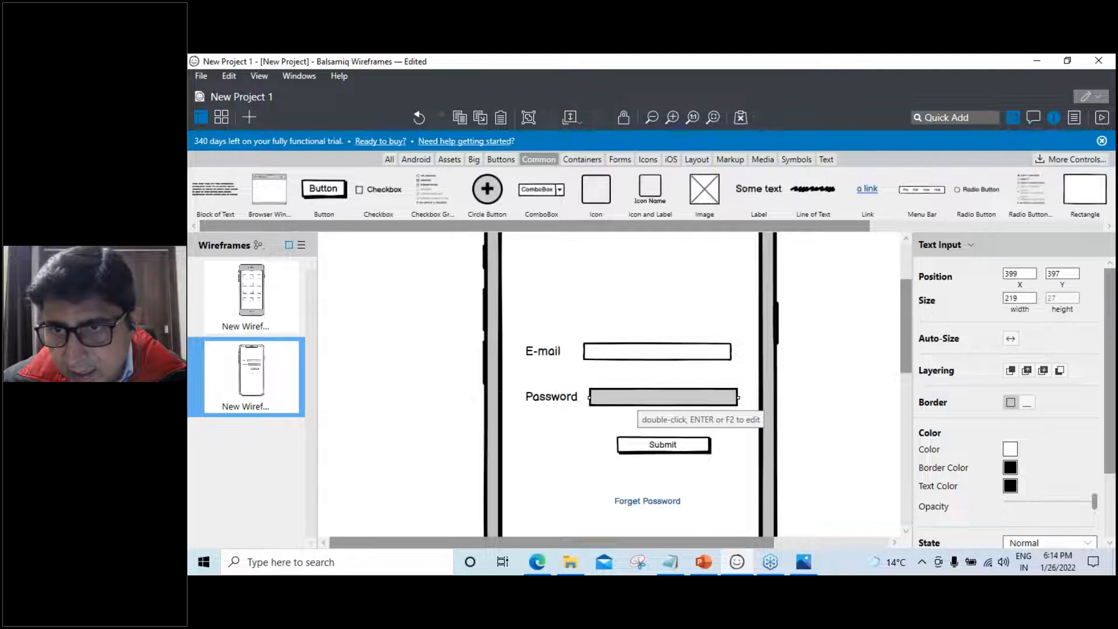
click(689, 356)
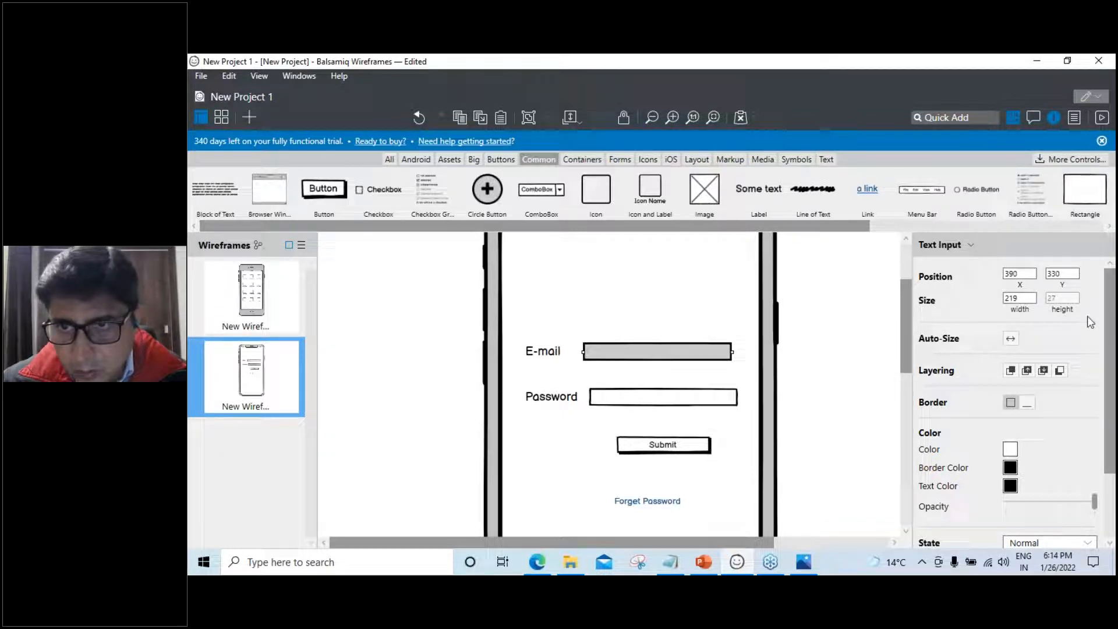
click(653, 400)
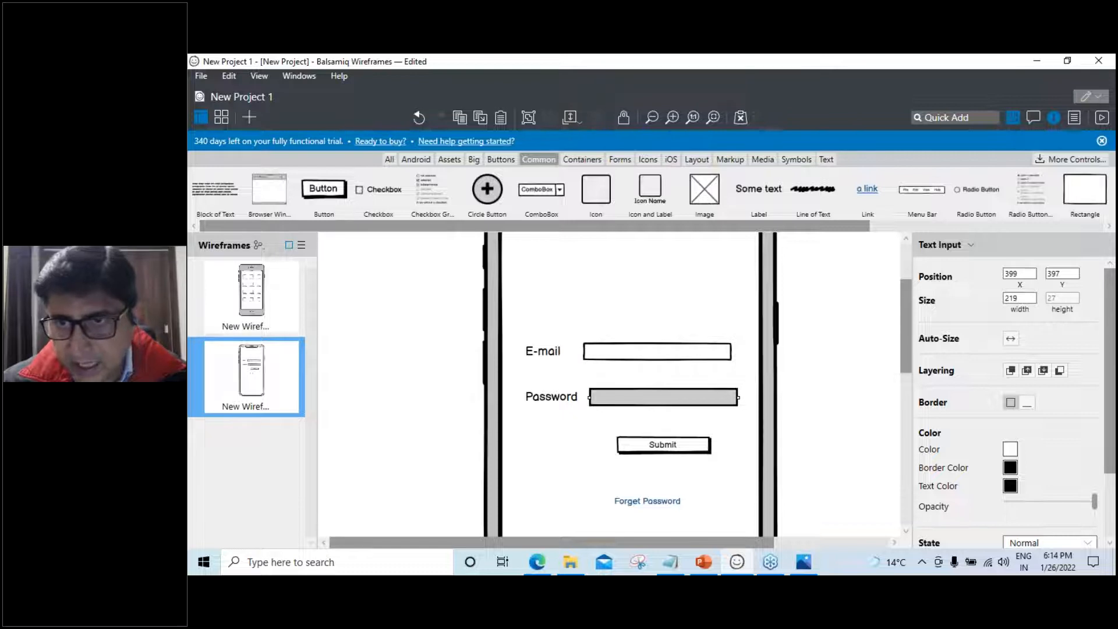
click(641, 352)
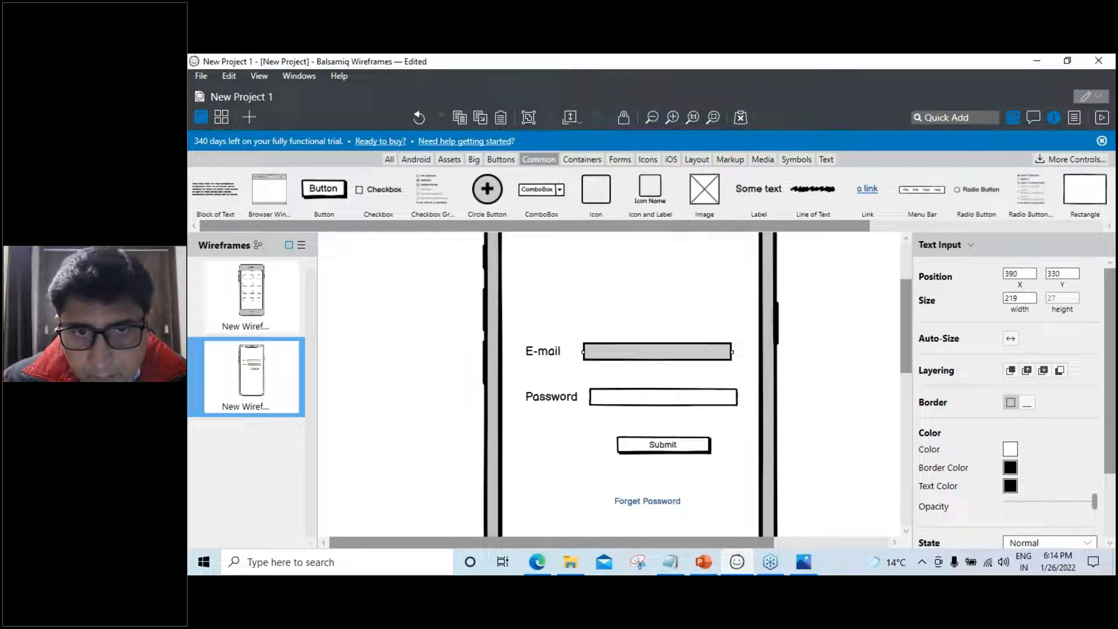
click(629, 404)
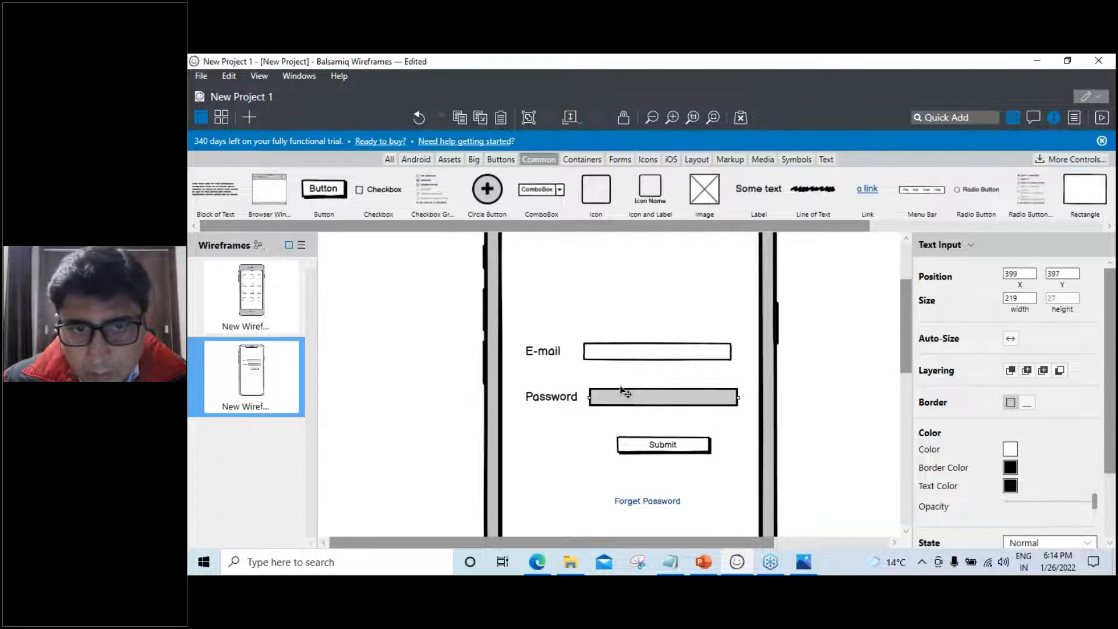
click(1023, 275)
text(390)
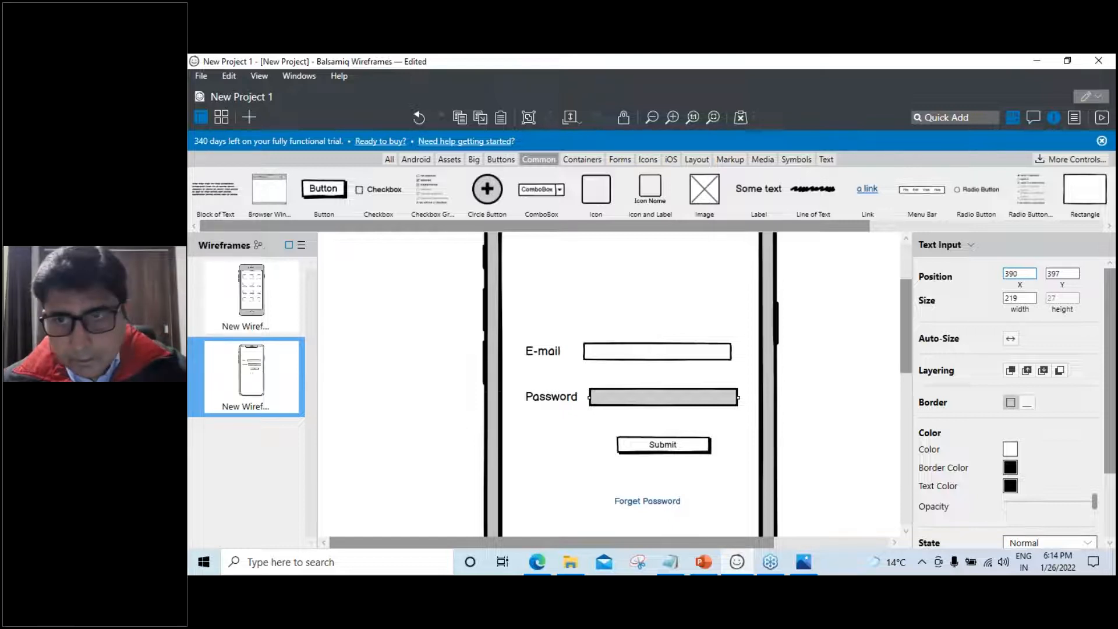
click(1070, 276)
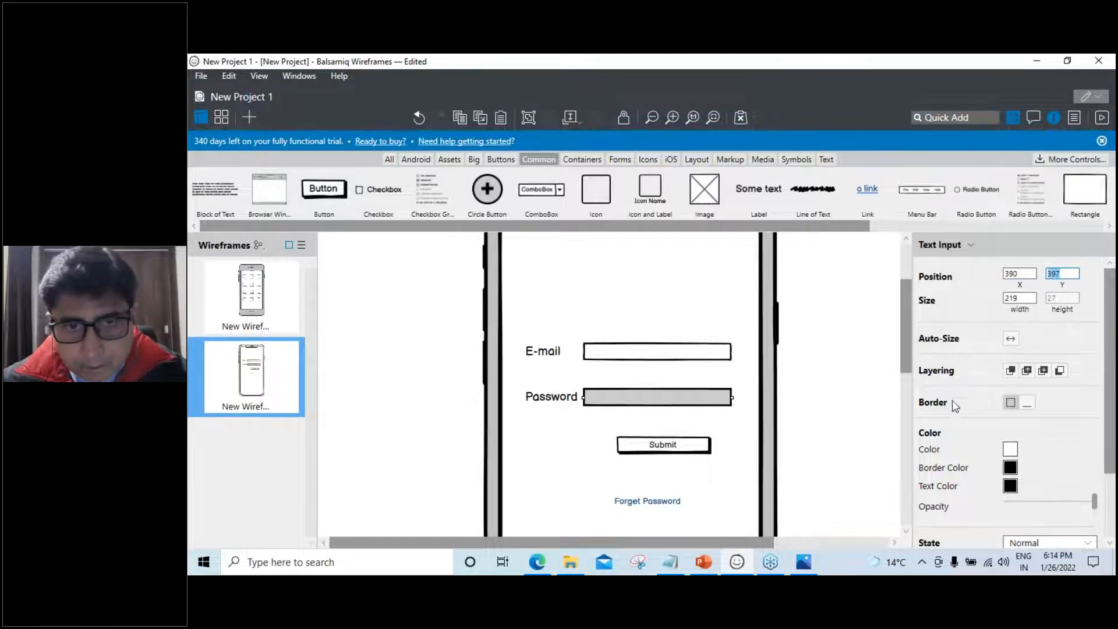
click(689, 357)
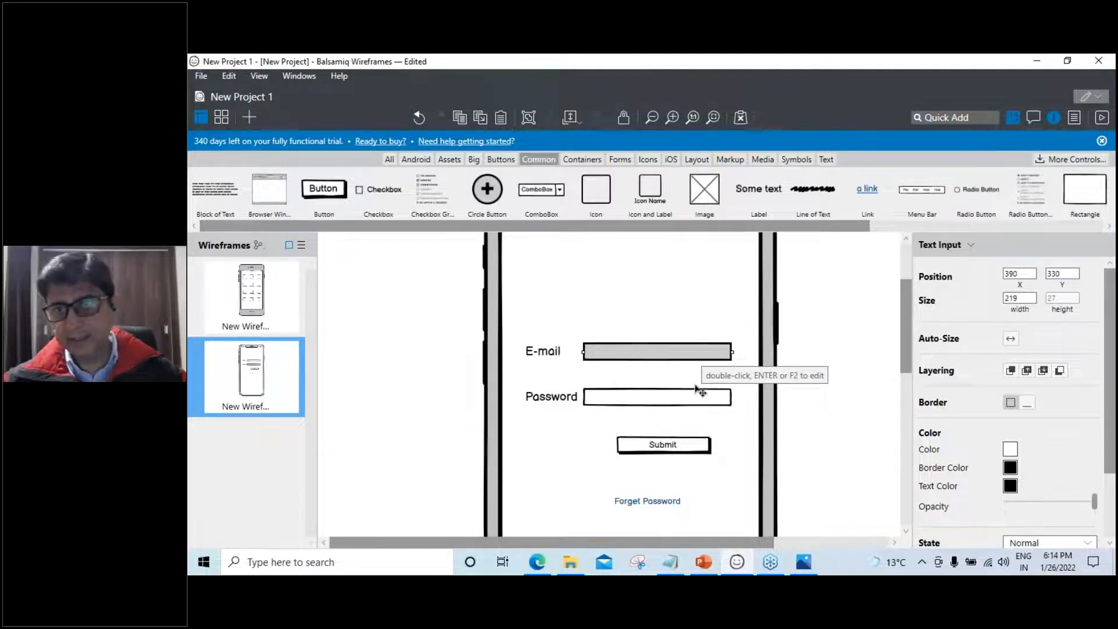
click(831, 421)
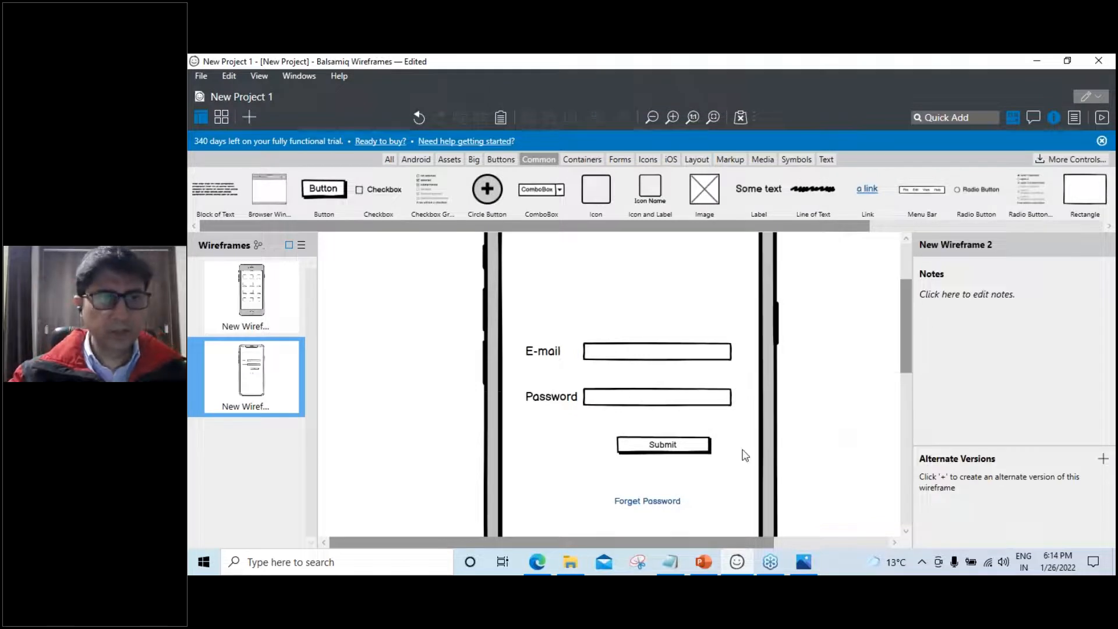
On New Wireframe 1, set the bottom-right grid icon's Whole Control link to New Wireframe 2
click(259, 298)
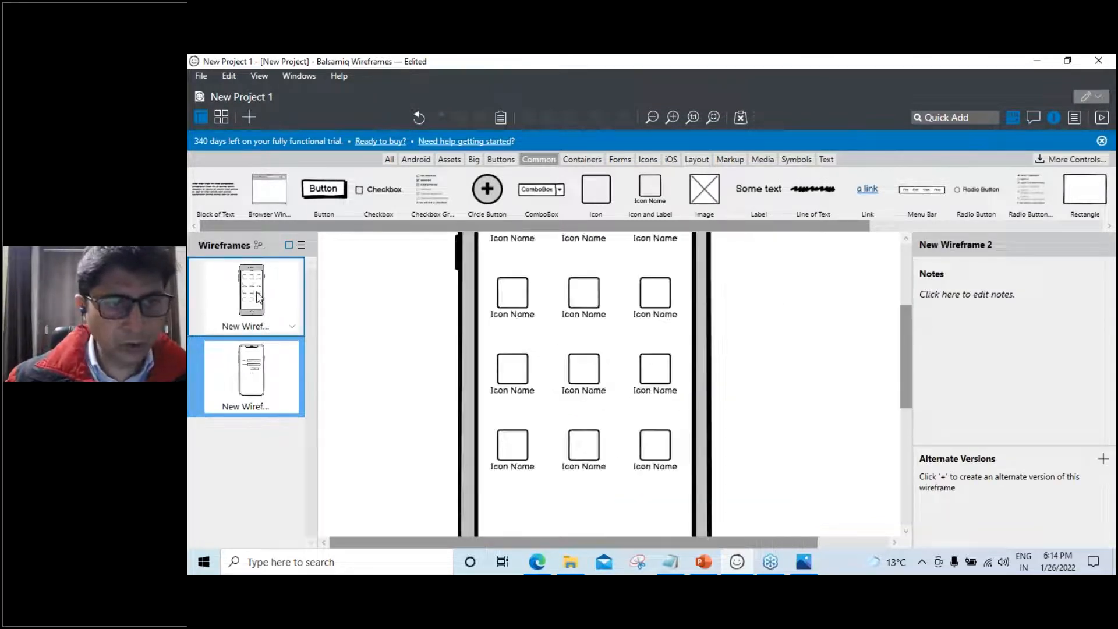
click(664, 449)
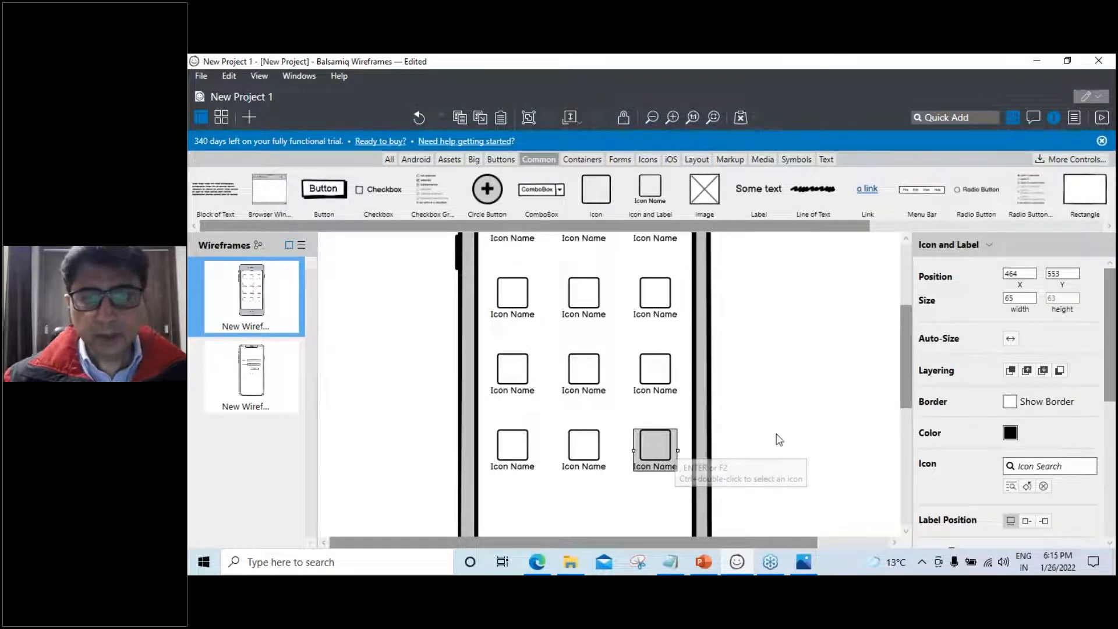
scroll(1100, 419, down, 3)
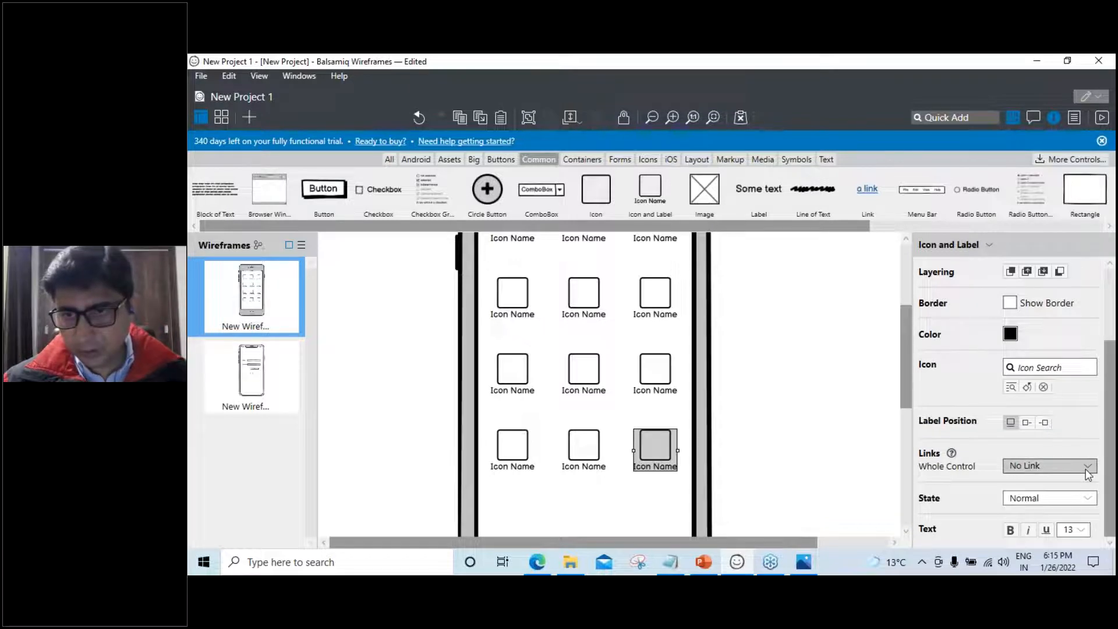
click(1087, 466)
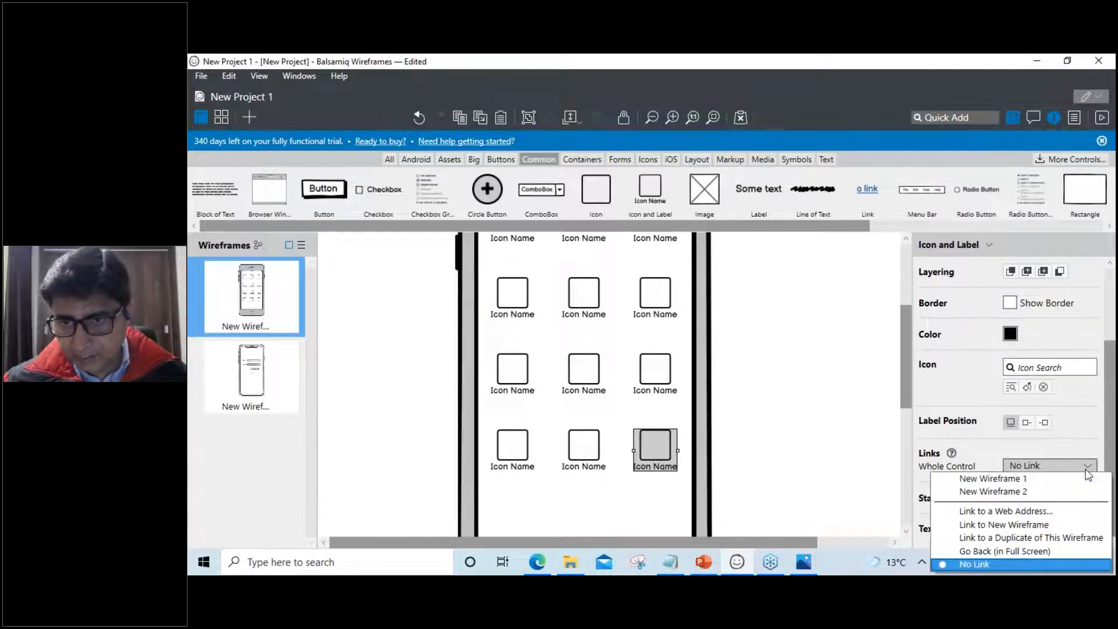
click(1021, 495)
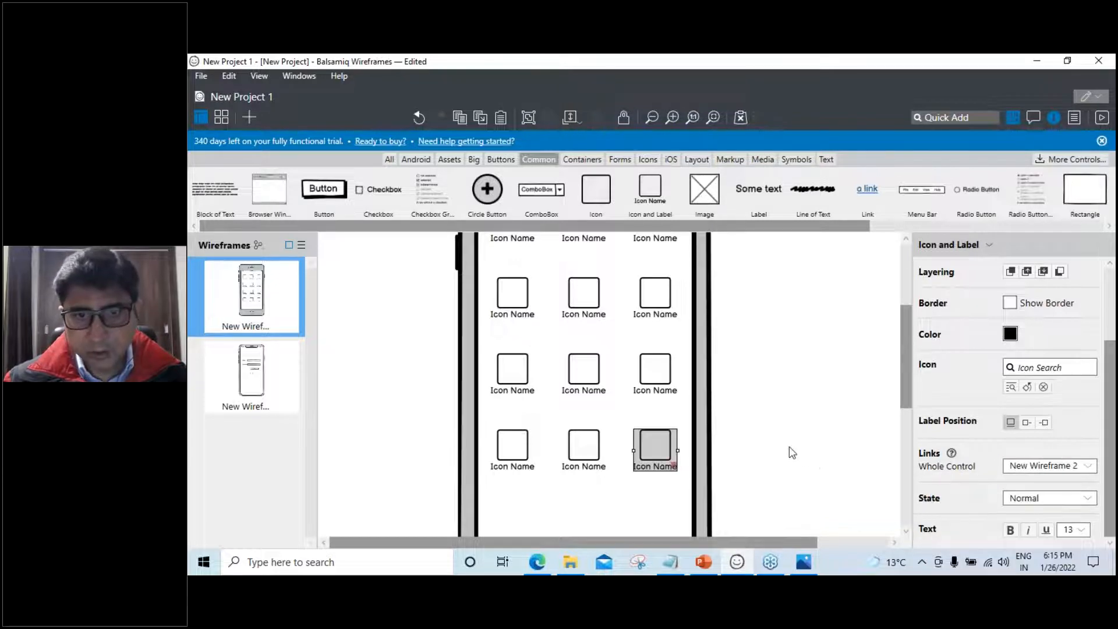
click(800, 458)
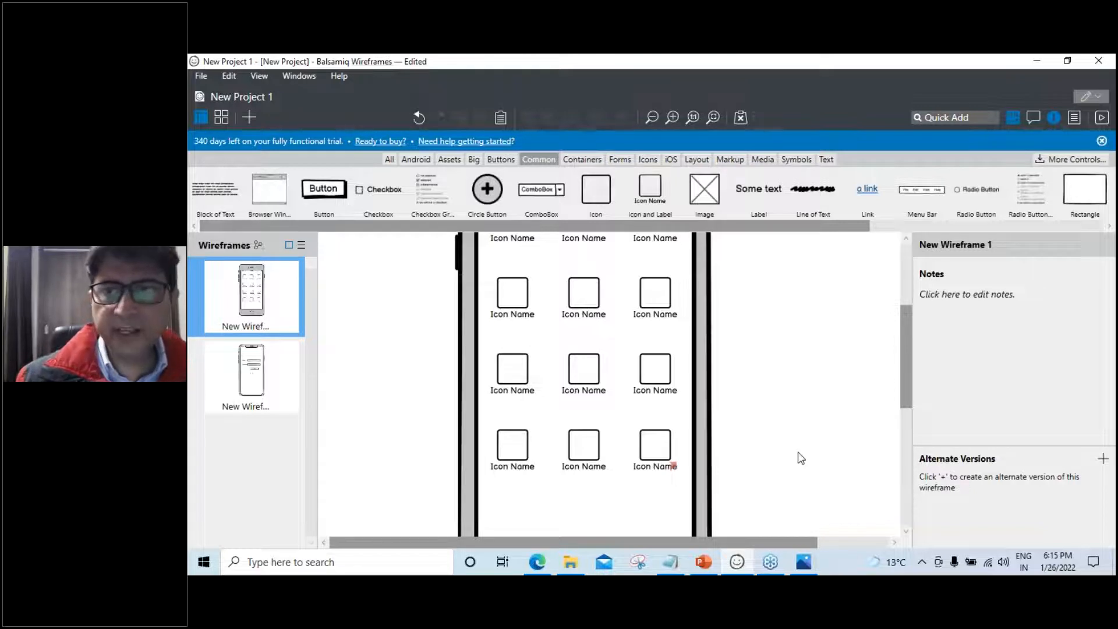
click(1088, 100)
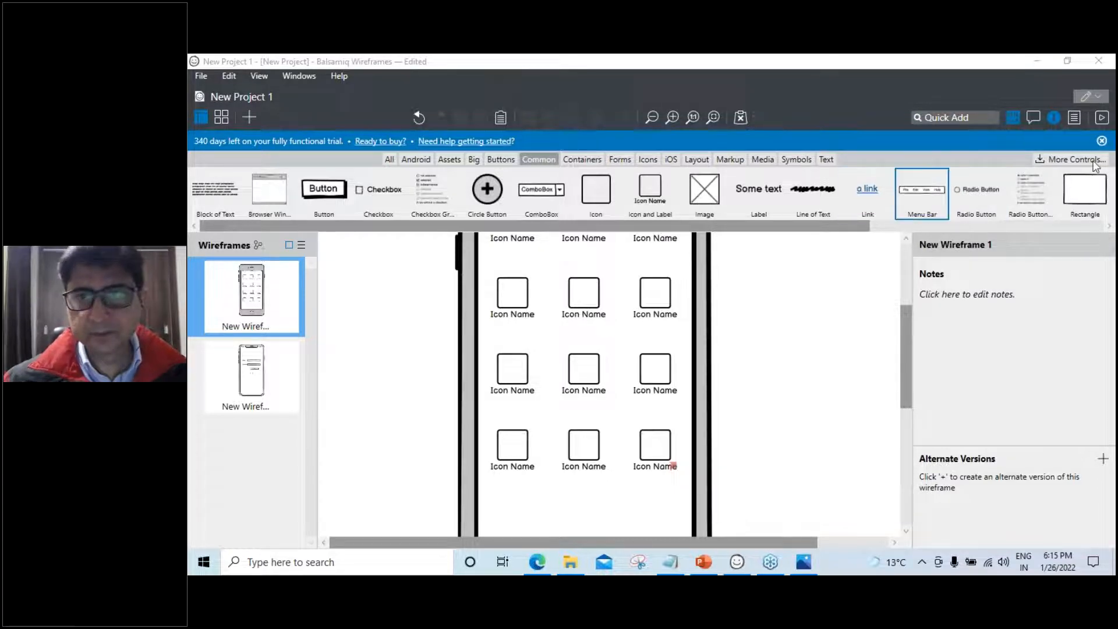
Preview full-screen, follow the icon's link to the login screen, then exit the preview
click(1102, 121)
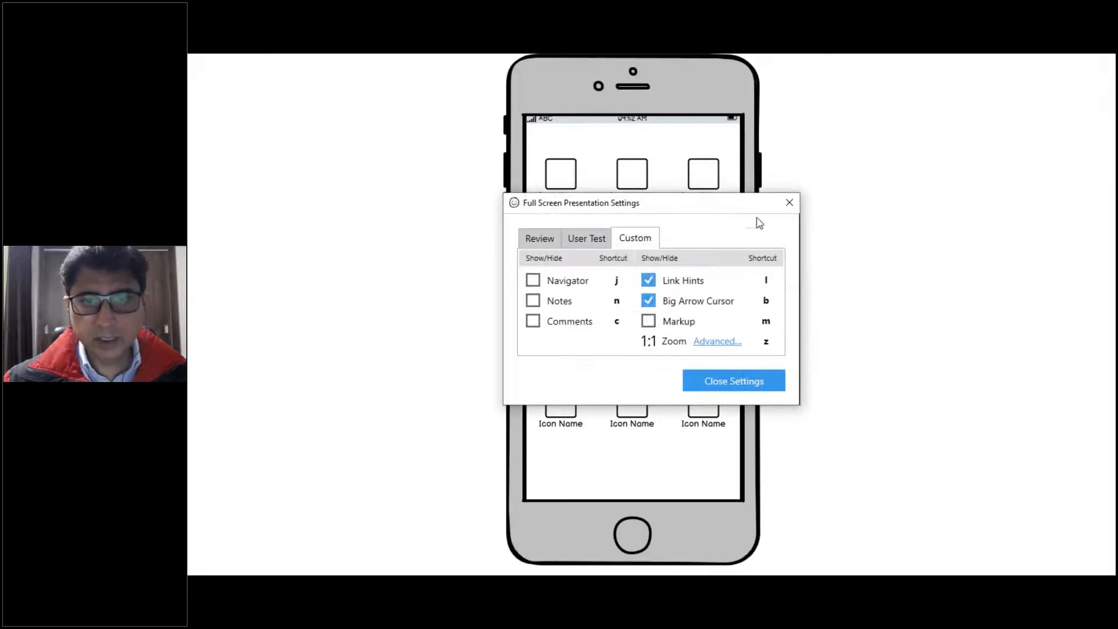
click(791, 202)
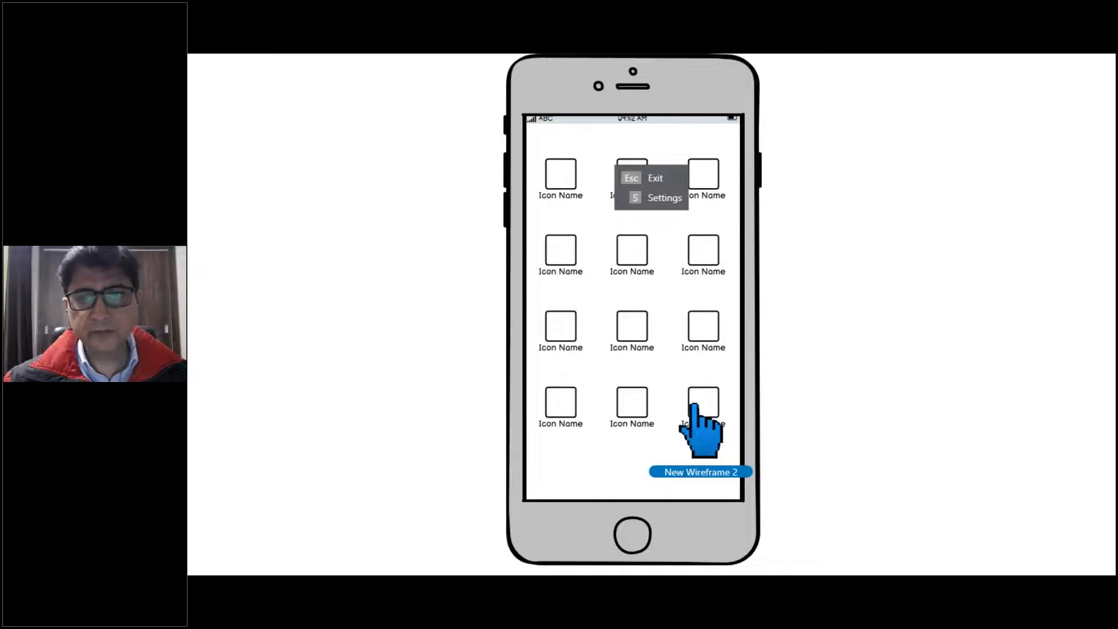
click(695, 405)
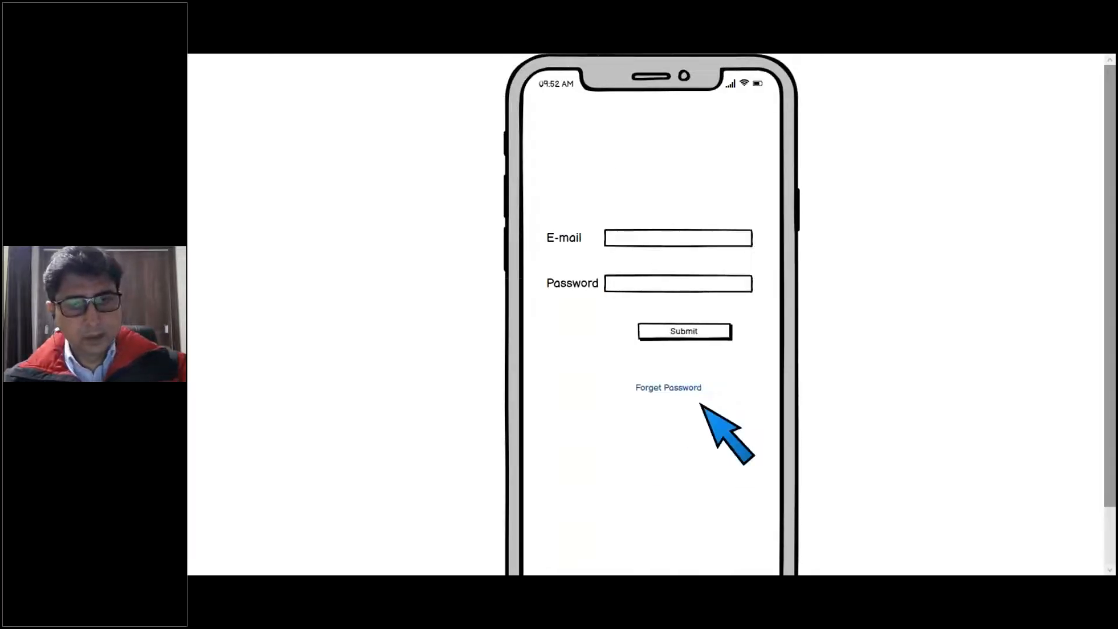
key(Escape)
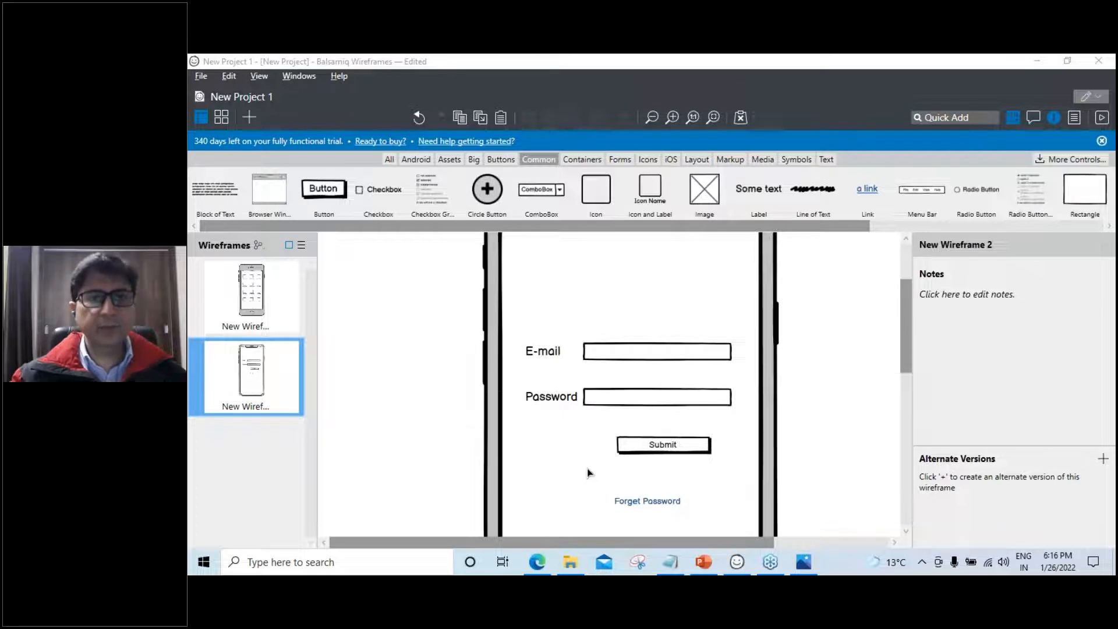
Save the project as iPhone-Wieframe in Desktop\Updates, then start a new blank project
click(201, 77)
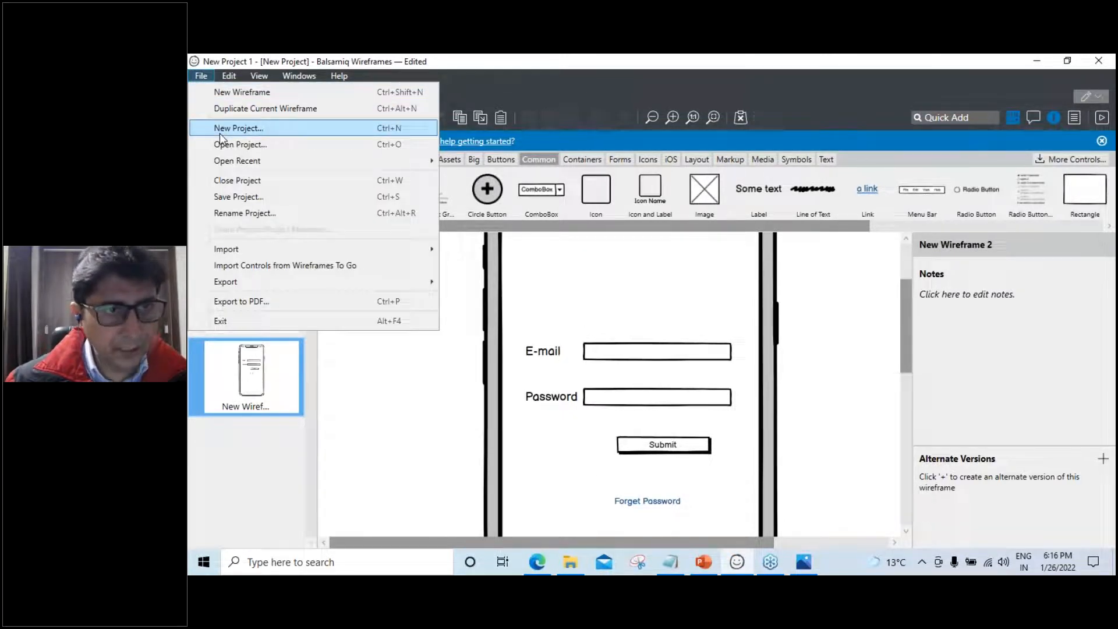
click(230, 198)
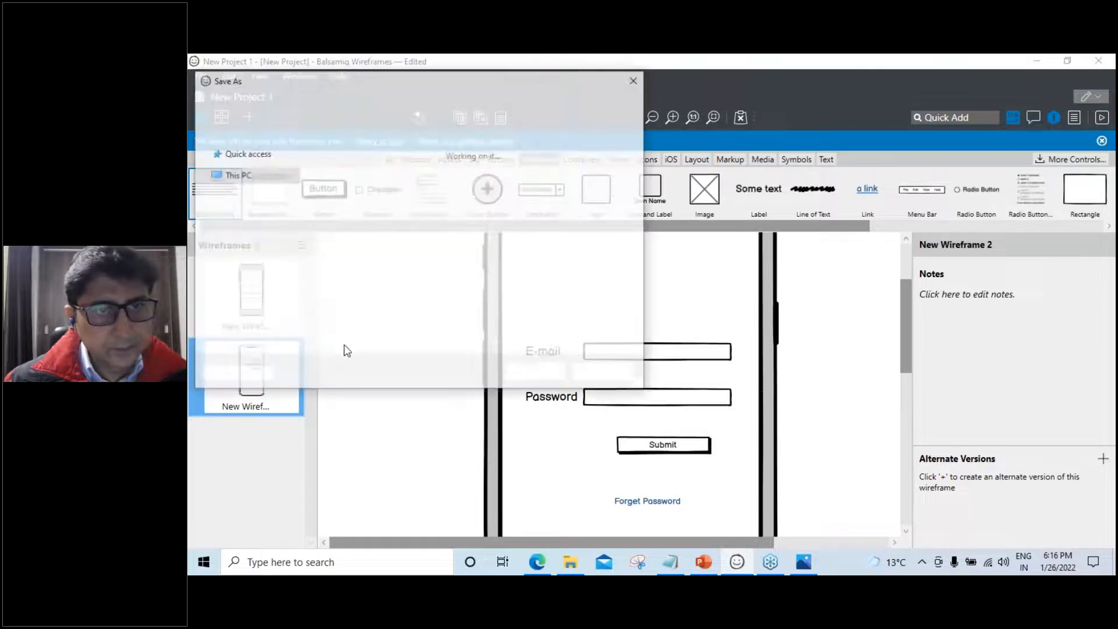
text(i)
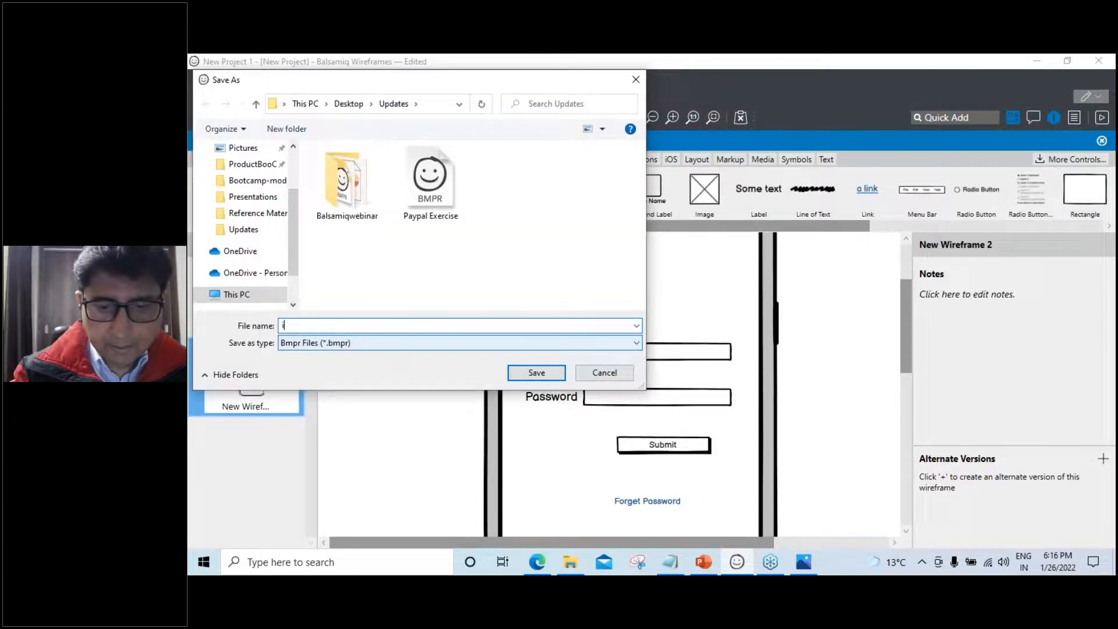
text(Phone)
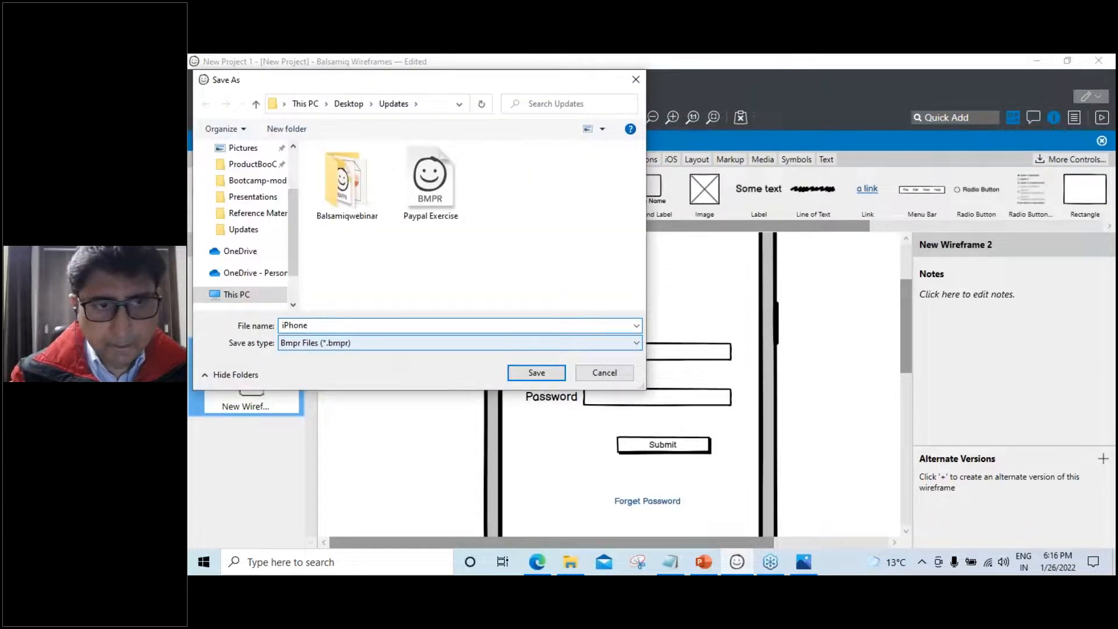
text(-Wie)
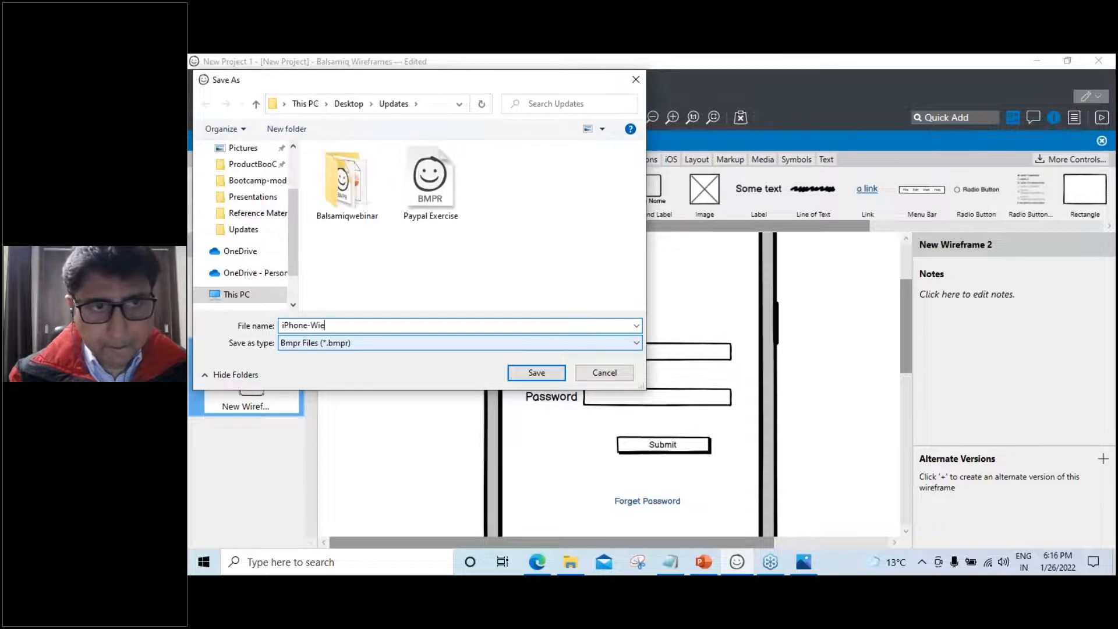
text(frame)
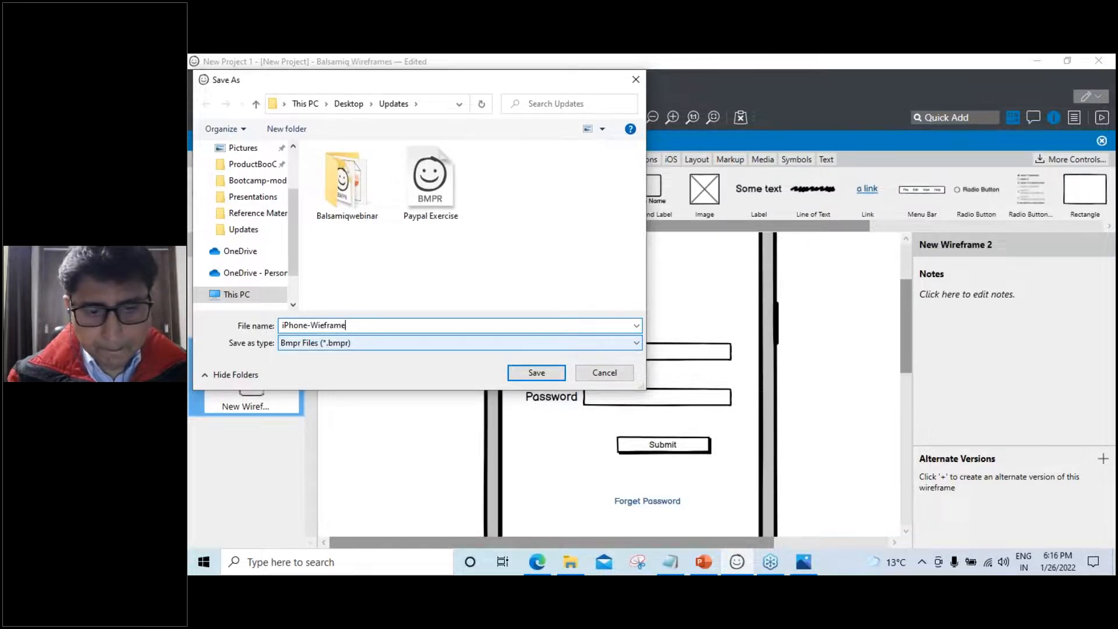
click(536, 373)
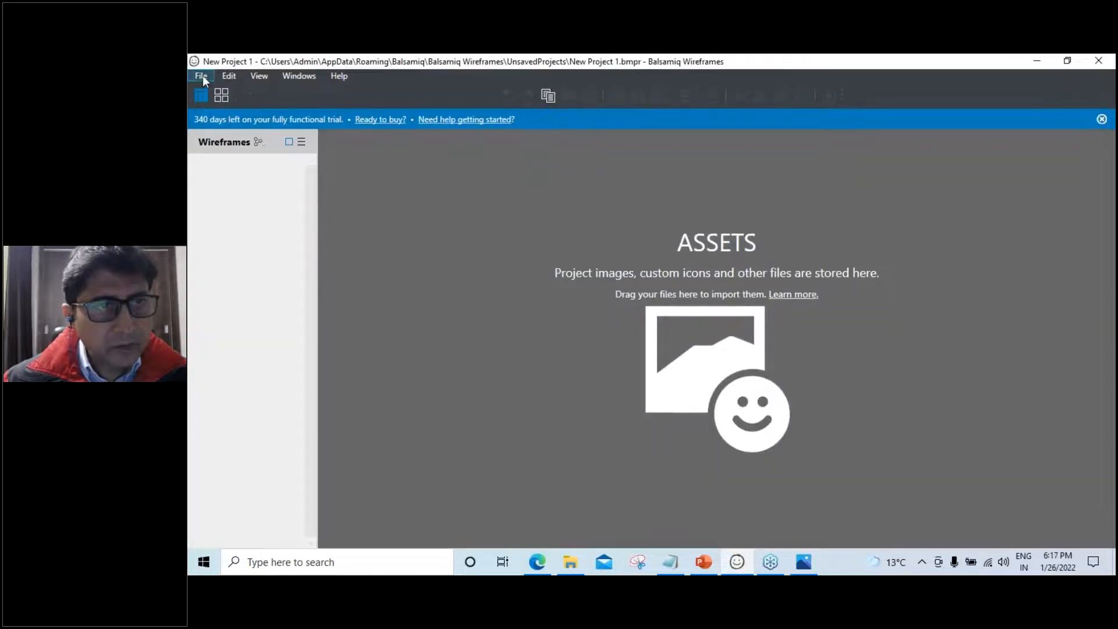
click(202, 77)
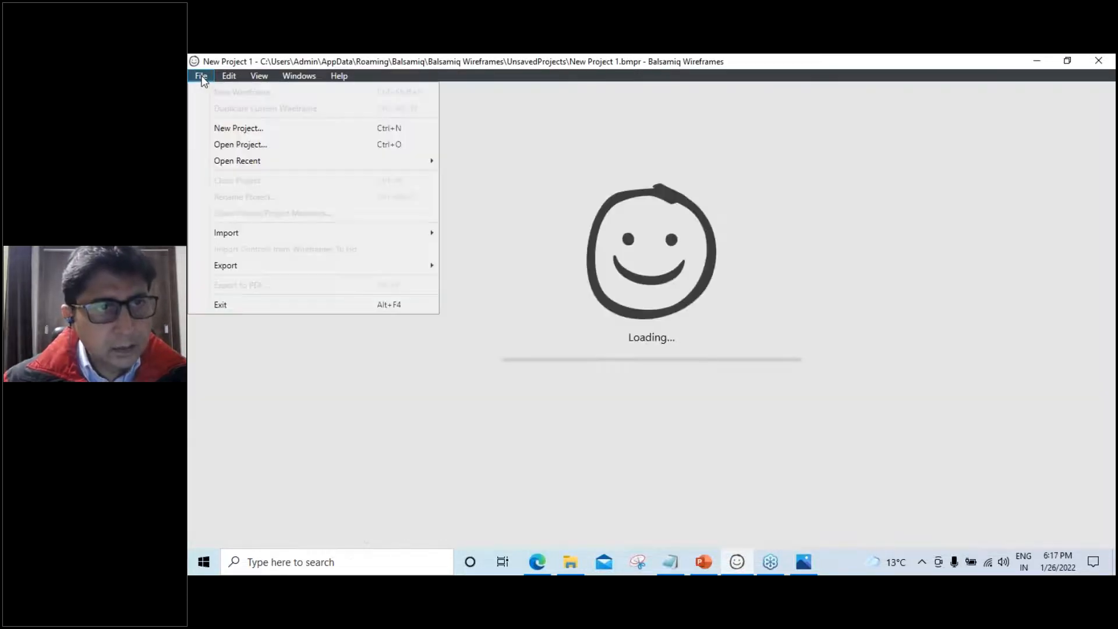
click(229, 129)
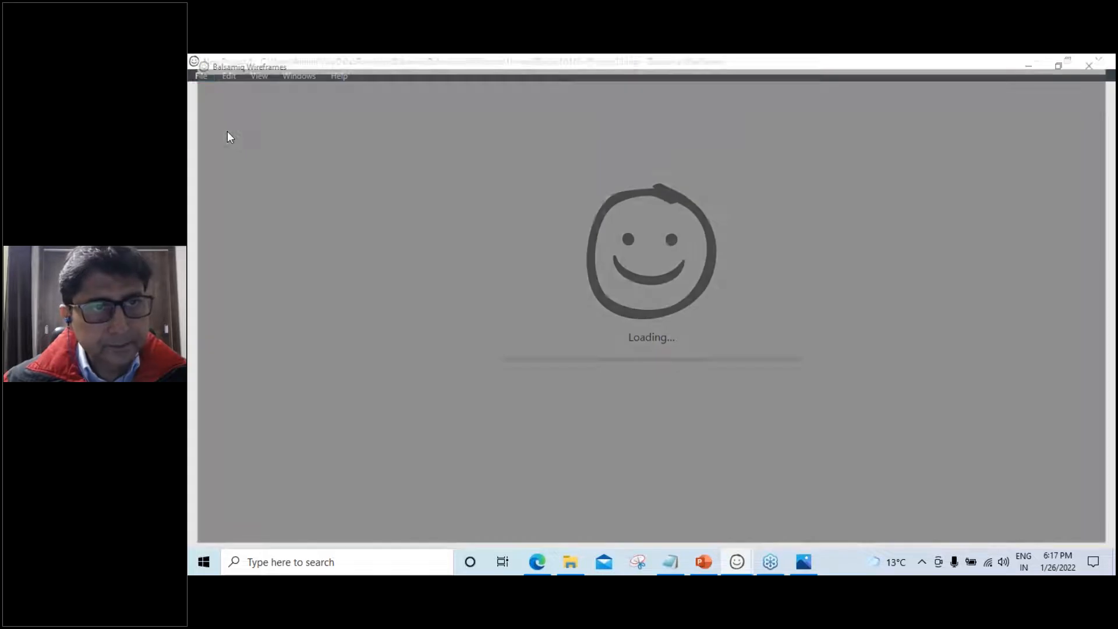
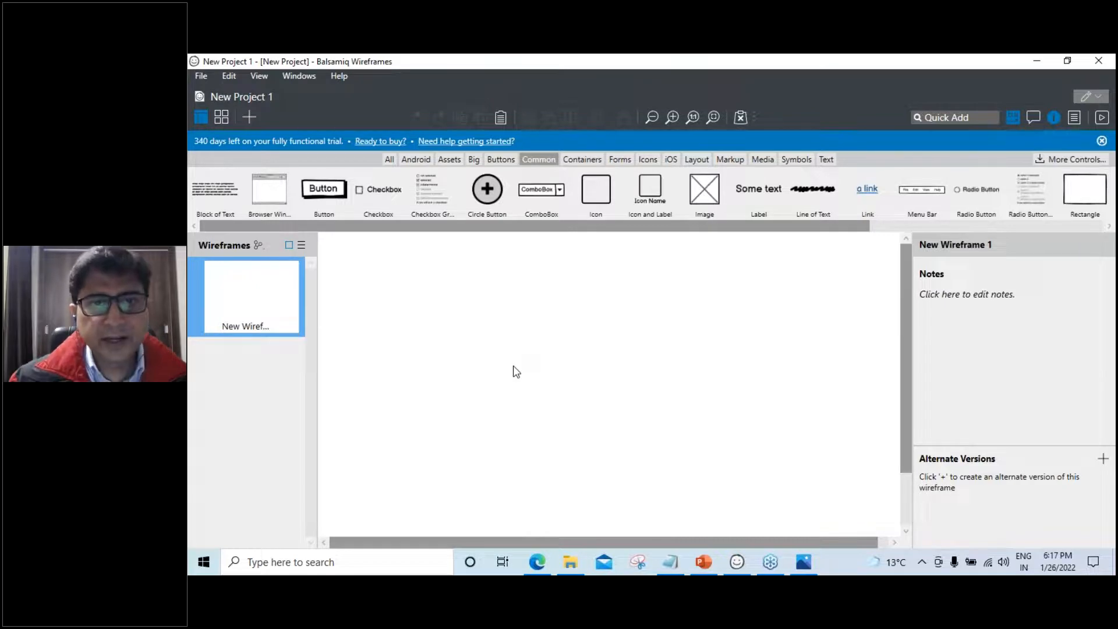
Stretch a Containers Rectangle into a white 1057×101 header bar across the top
click(591, 165)
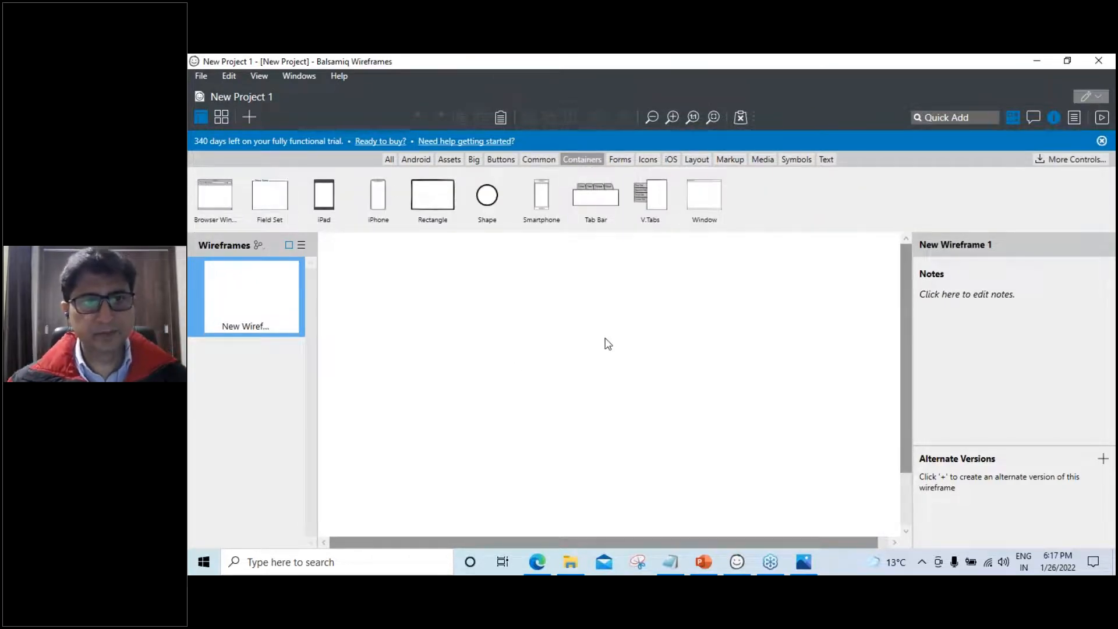
drag(431, 199, 445, 303)
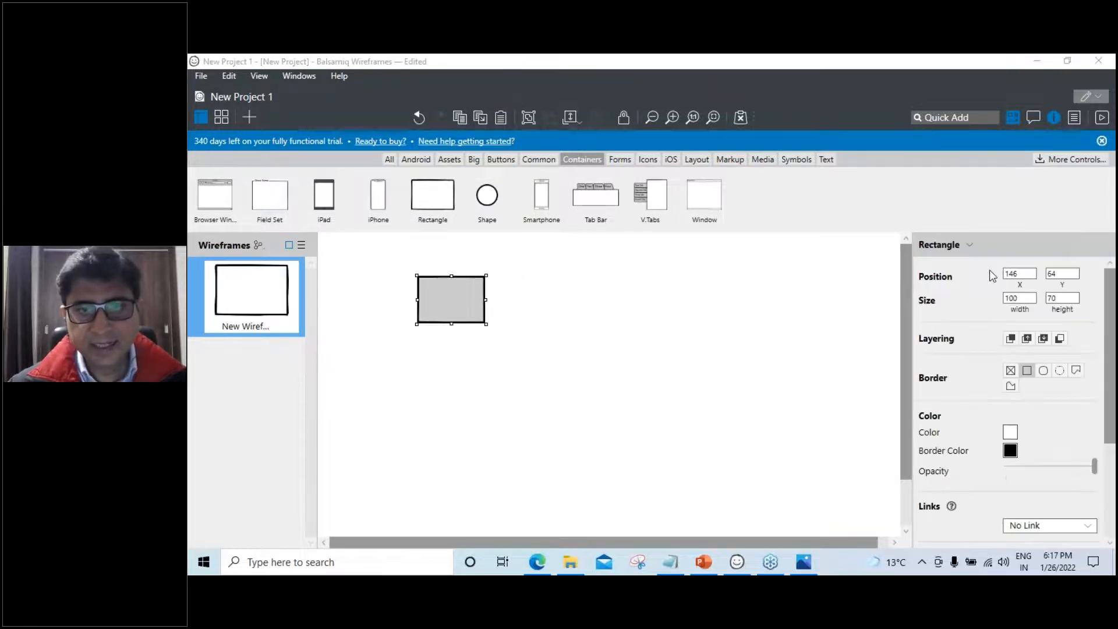
click(1018, 250)
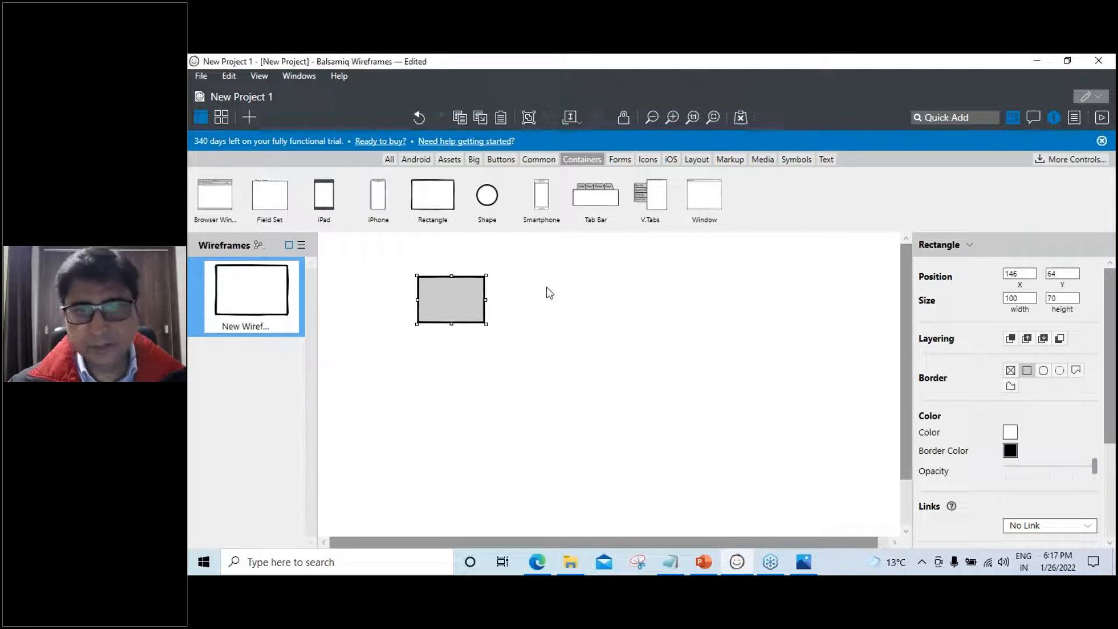
drag(487, 299, 886, 300)
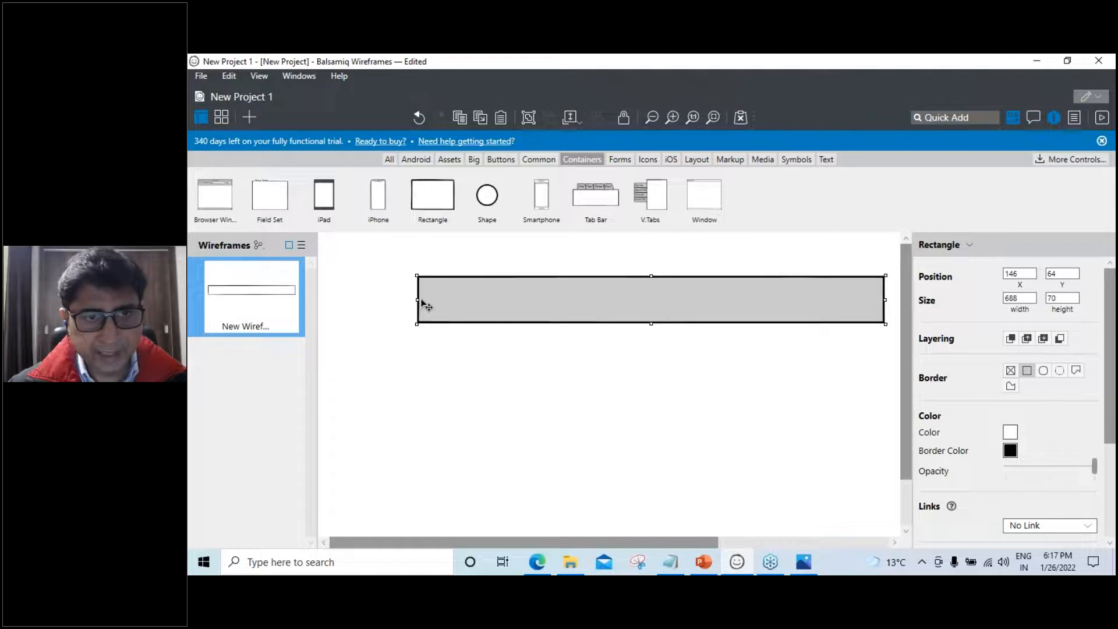
drag(416, 299, 331, 294)
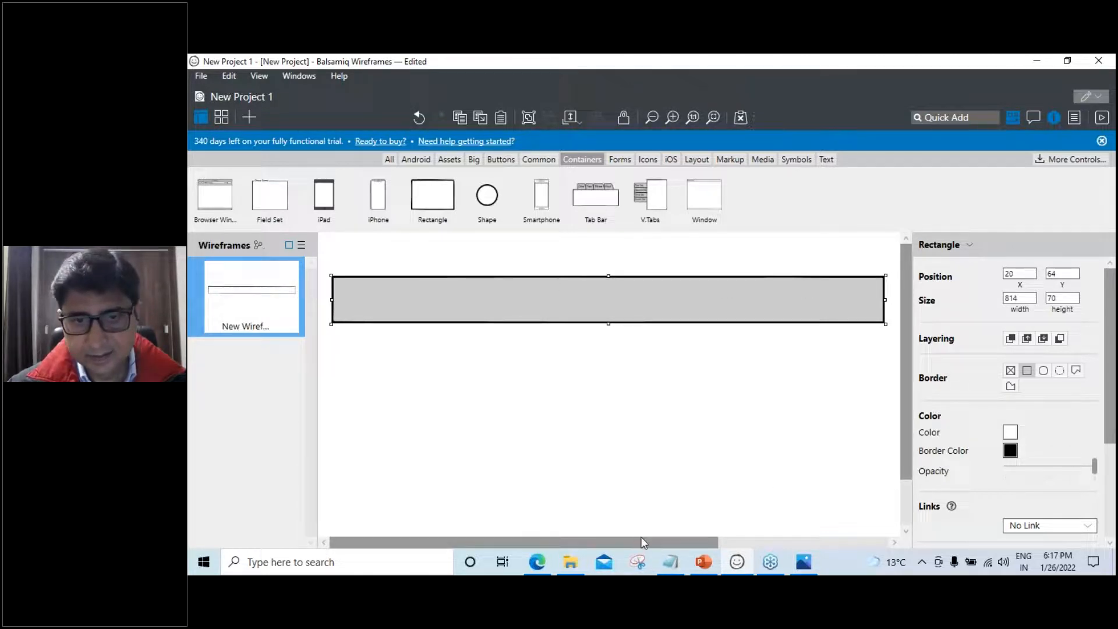
drag(643, 542, 764, 411)
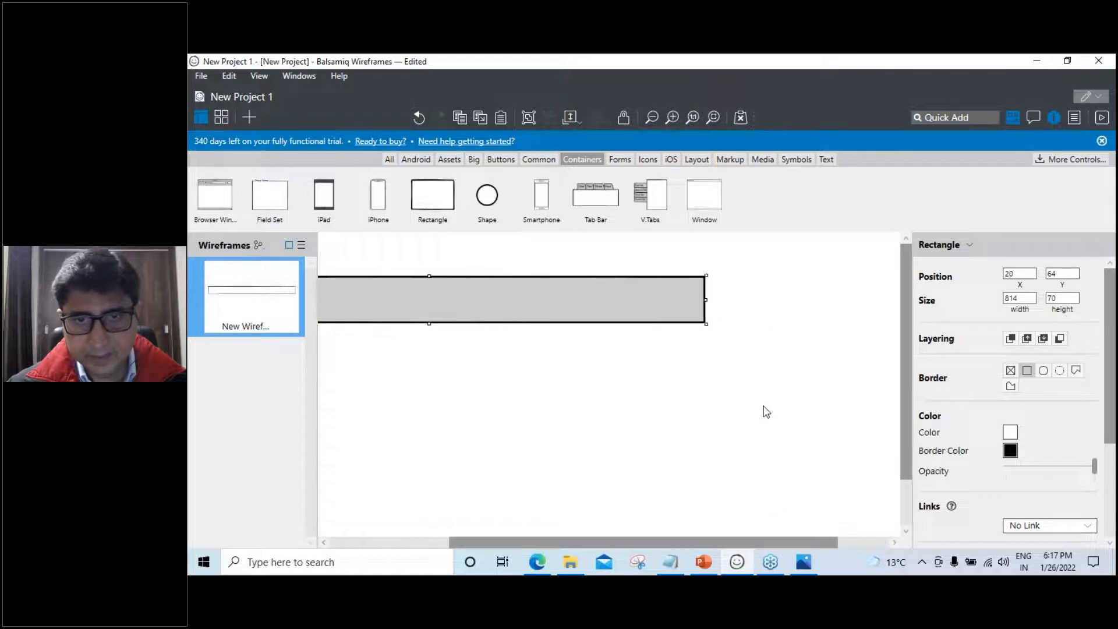
drag(706, 299, 881, 307)
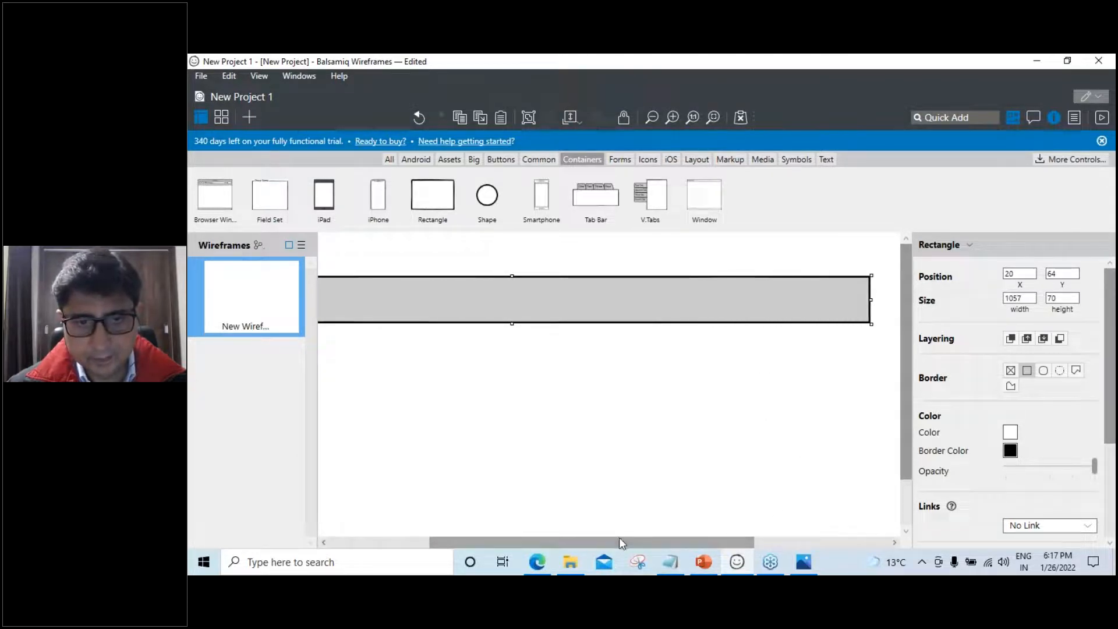
drag(606, 545, 469, 543)
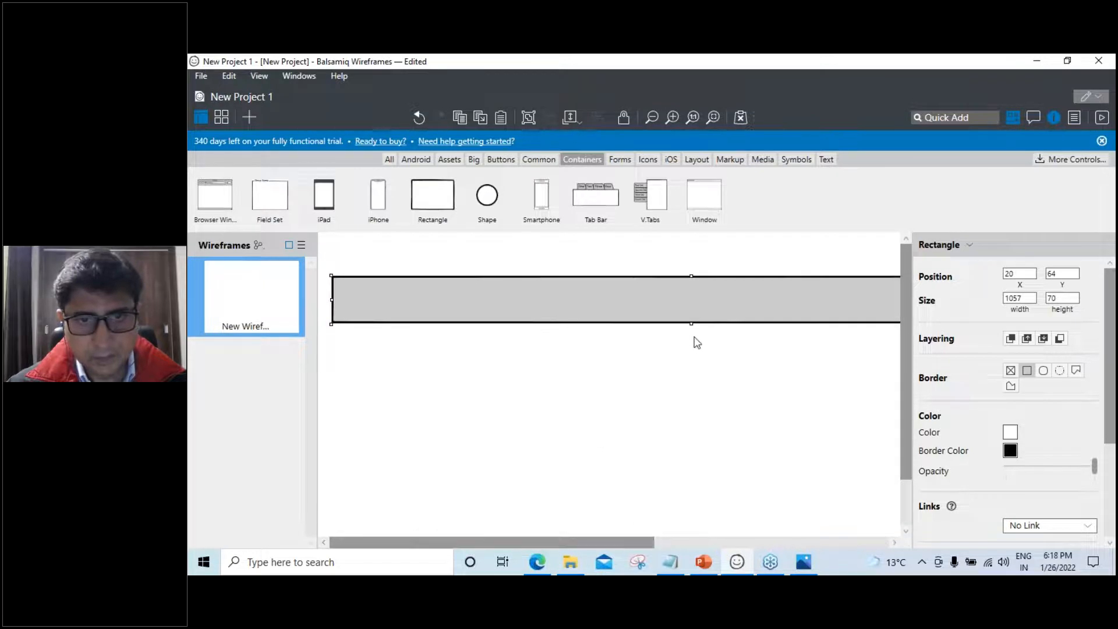
mouse_move(691, 324)
mouse_down()
mouse_move(692, 355)
mouse_move(694, 344)
mouse_up()
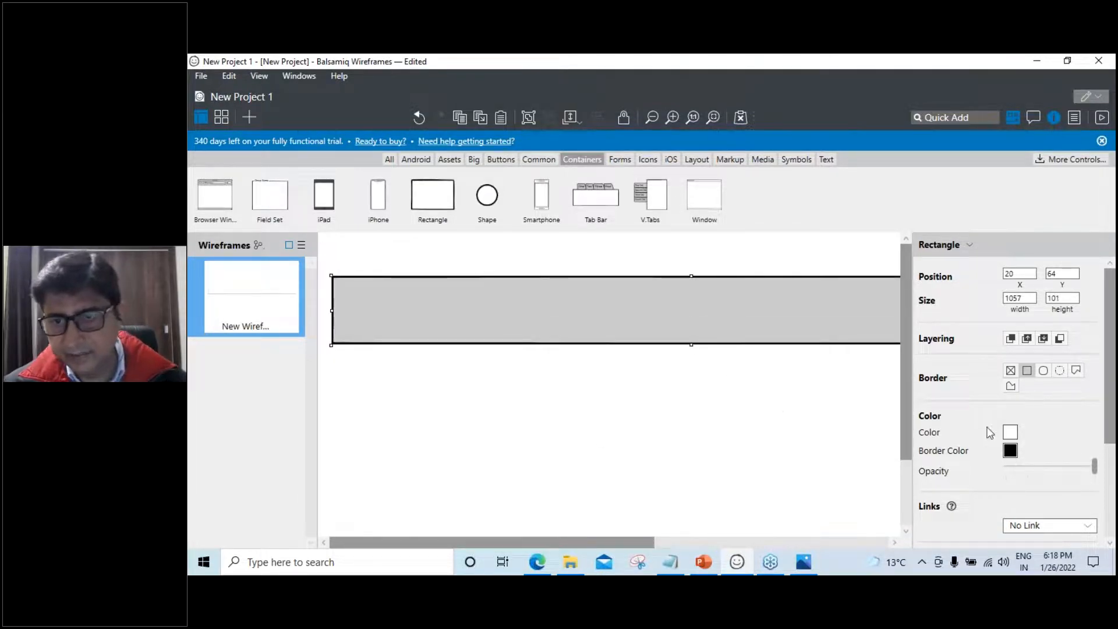
click(1010, 433)
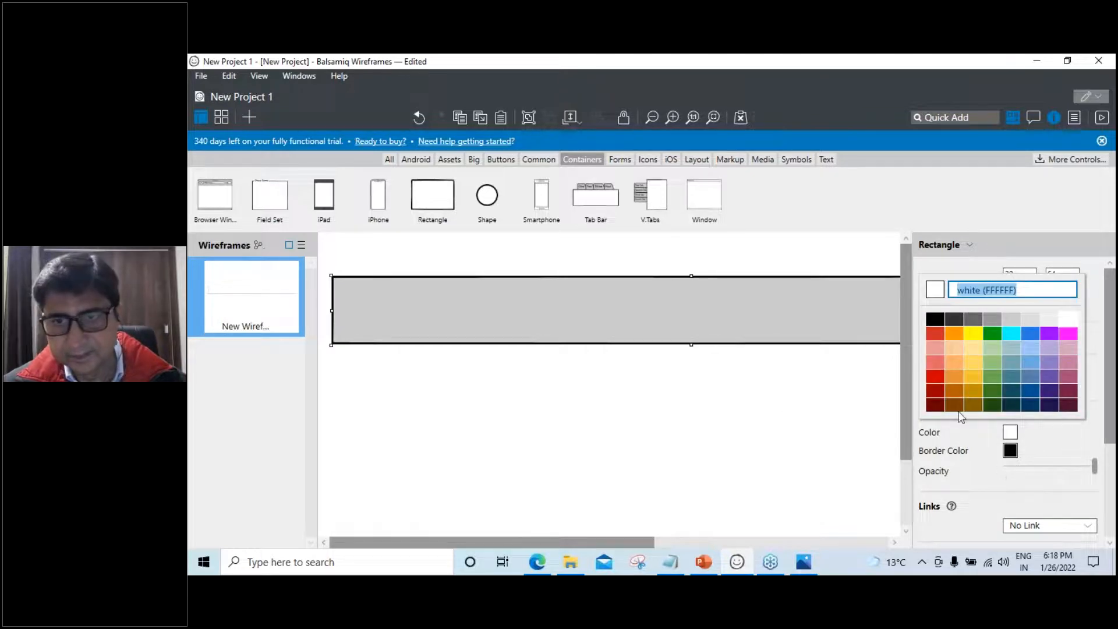
click(930, 288)
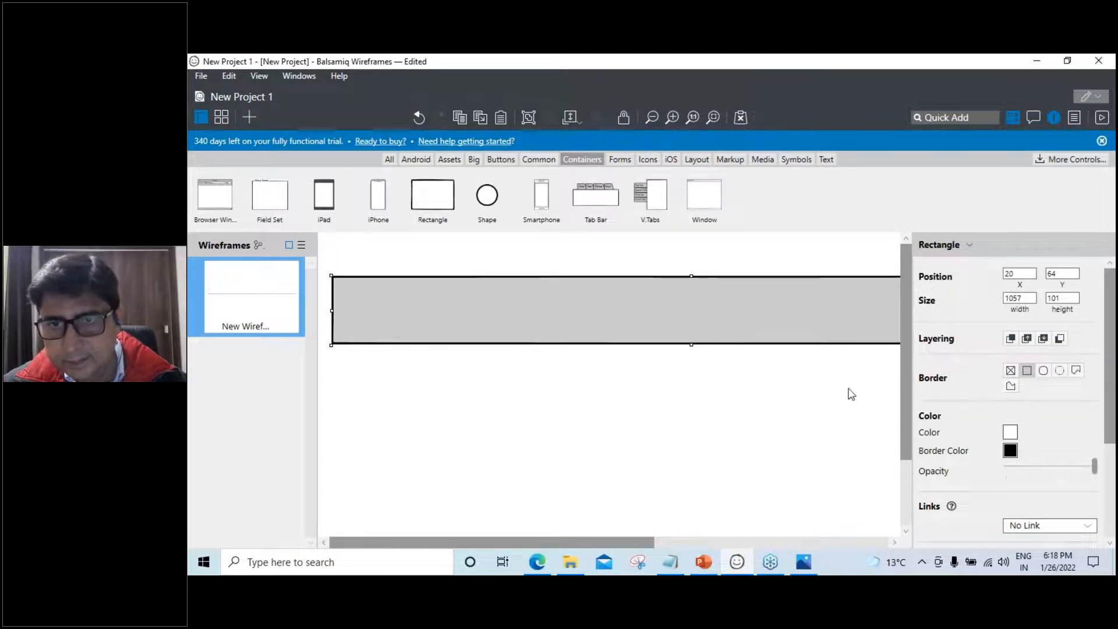
click(816, 388)
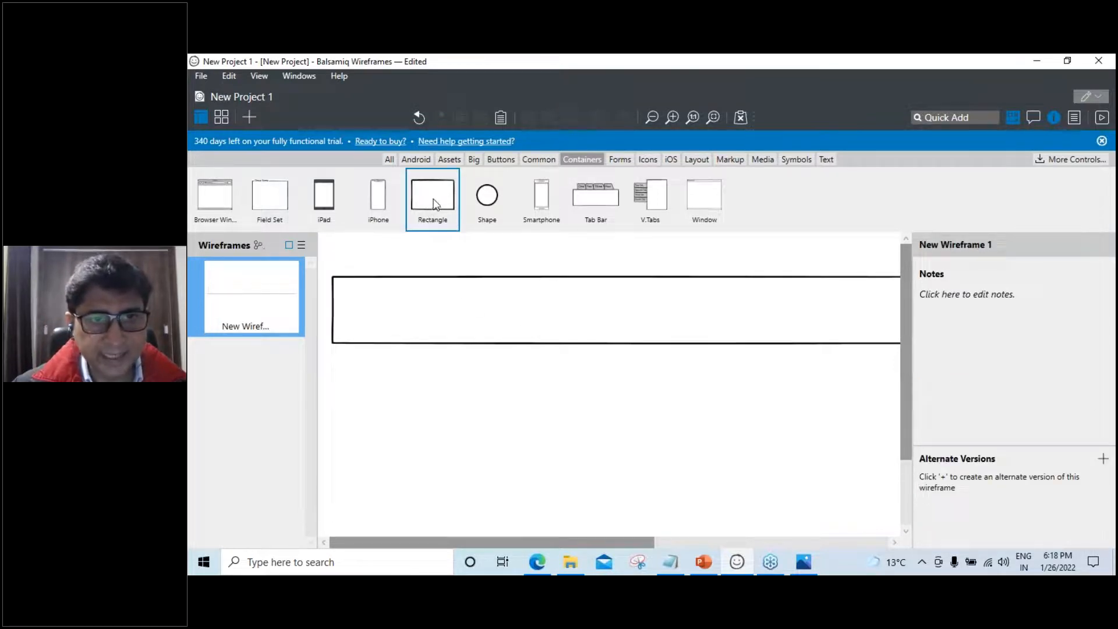
Add a second rectangle under the header and stretch it to about 1058×351
drag(434, 205, 820, 359)
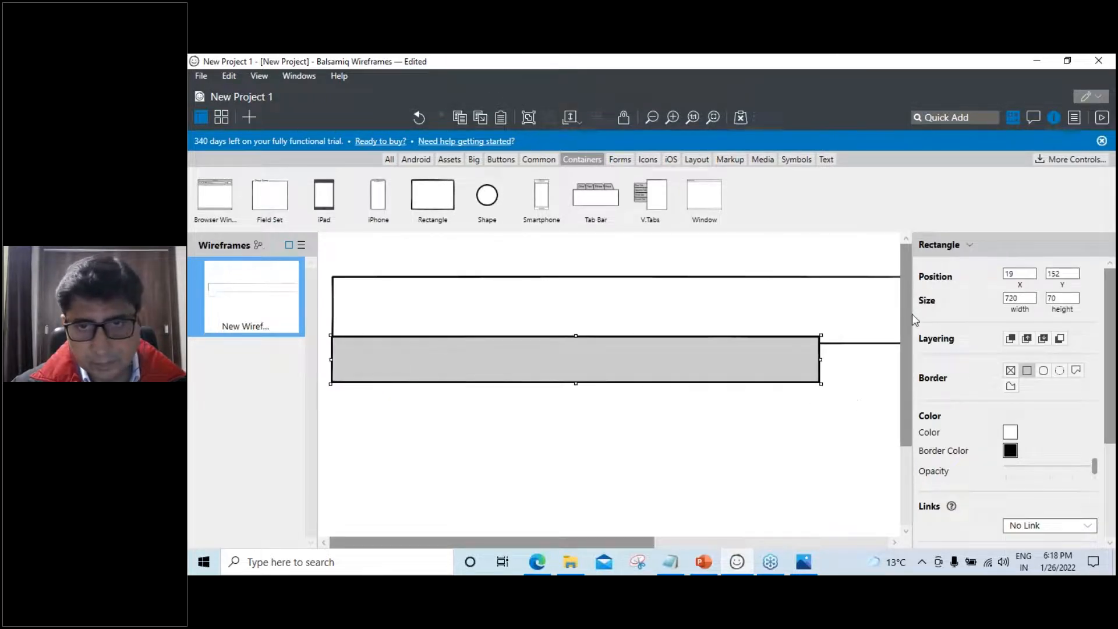
click(1054, 117)
drag(822, 359, 1048, 358)
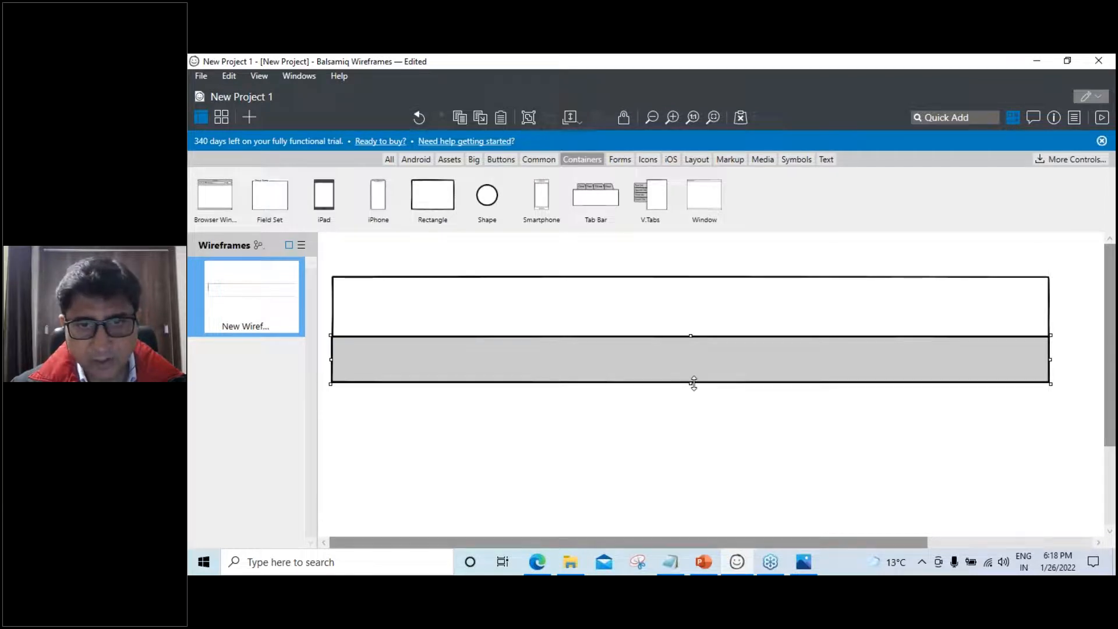
drag(692, 384, 699, 523)
scroll(893, 427, down, 3)
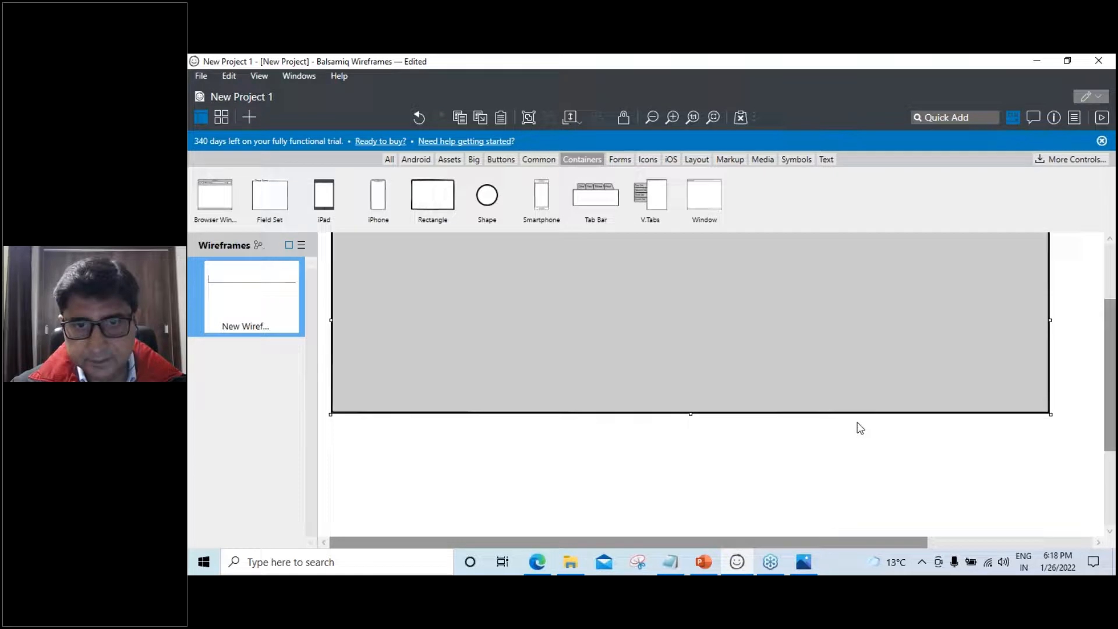
drag(691, 414, 697, 465)
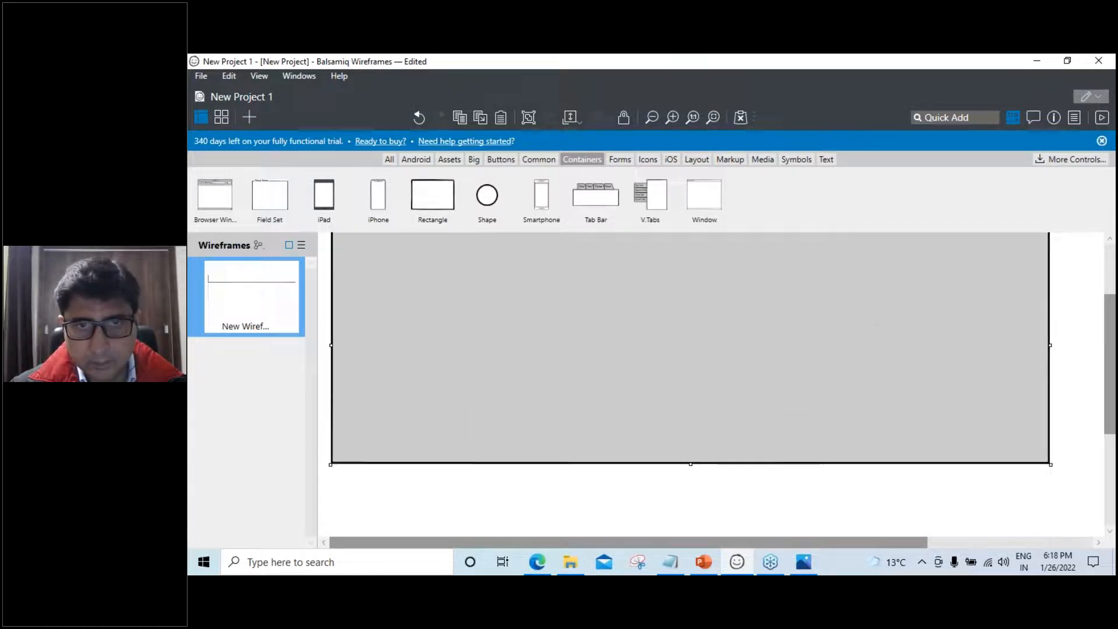
Fill the large hero rectangle with a soft, muted blue
click(1056, 118)
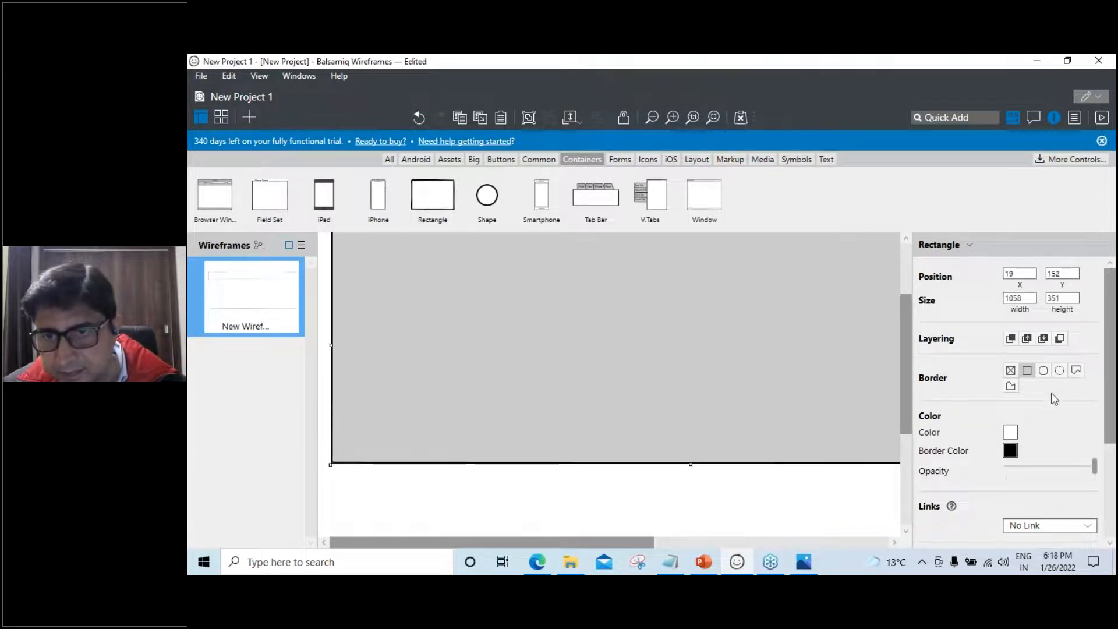
click(1012, 433)
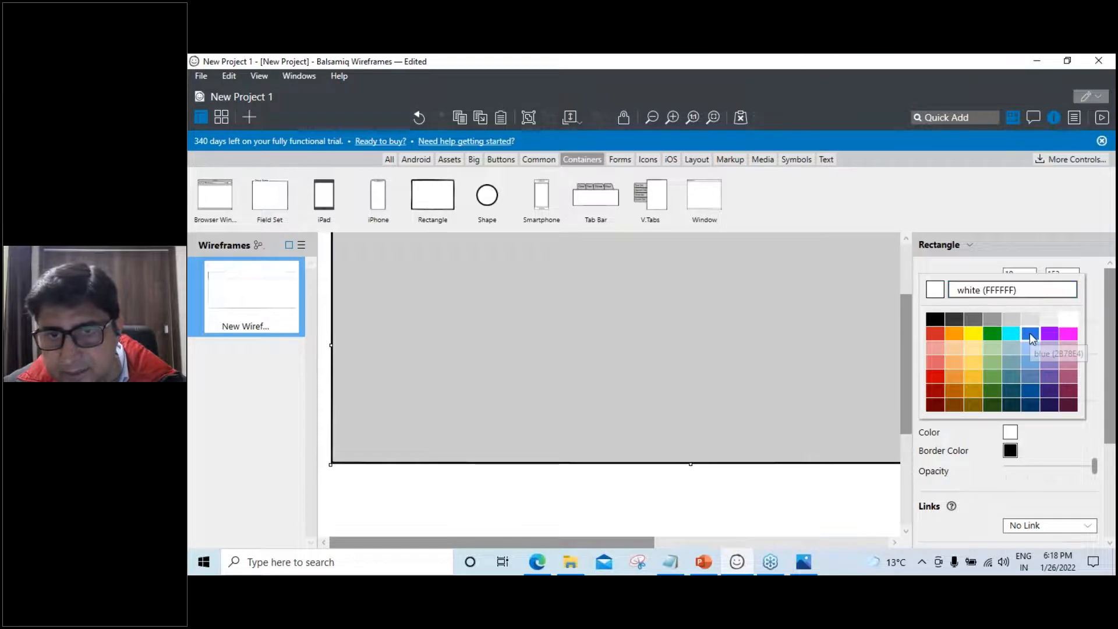
click(1031, 333)
scroll(722, 484, up, 3)
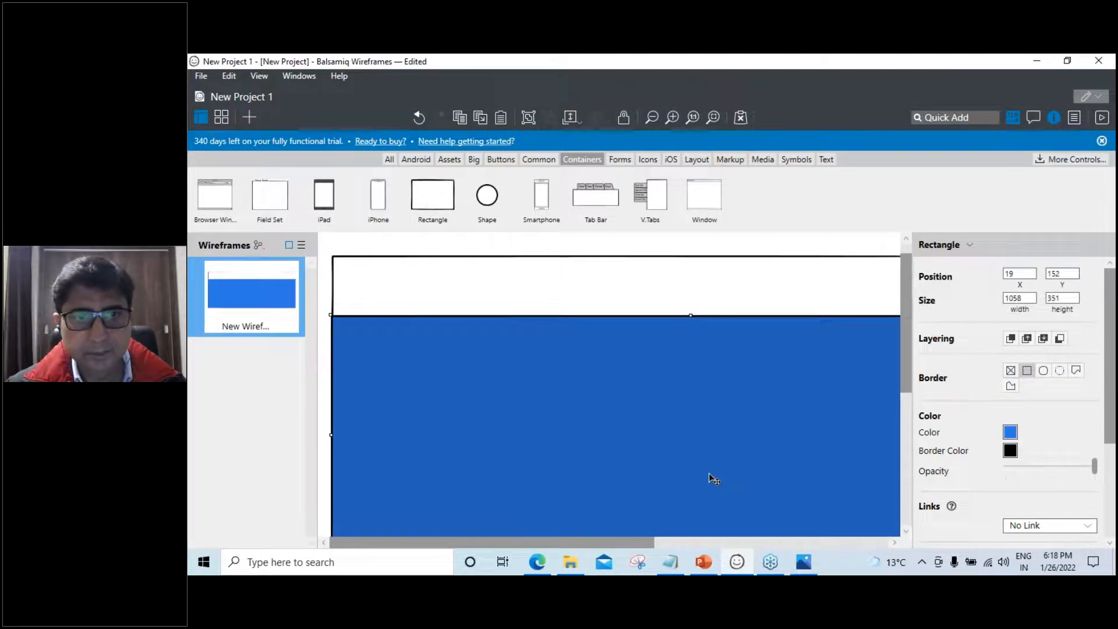
click(1011, 432)
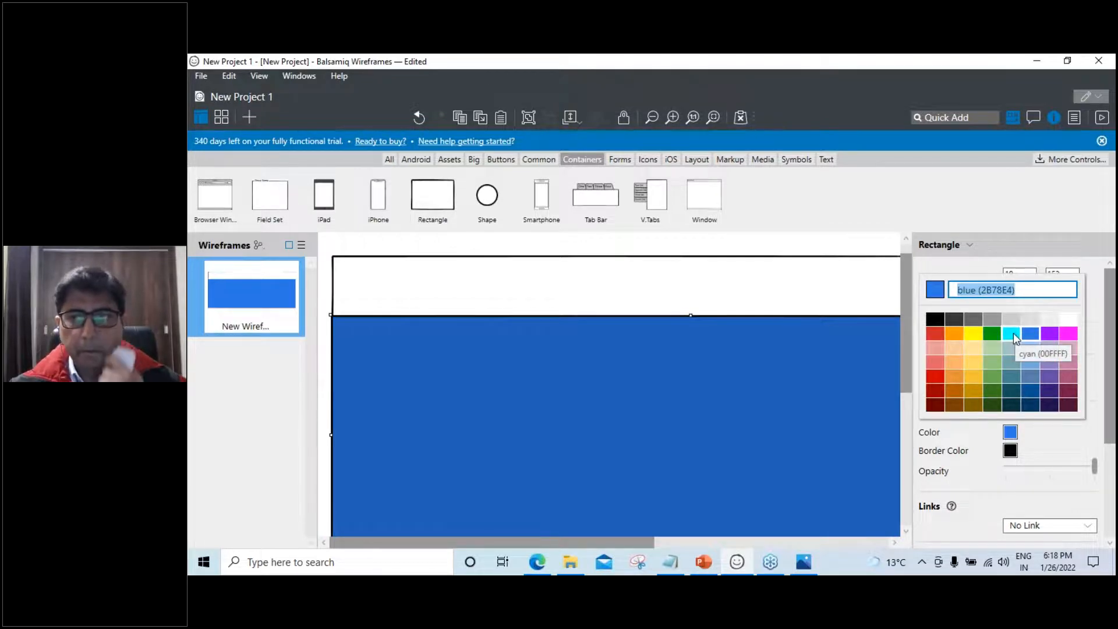
click(1033, 376)
scroll(744, 455, down, 3)
click(706, 491)
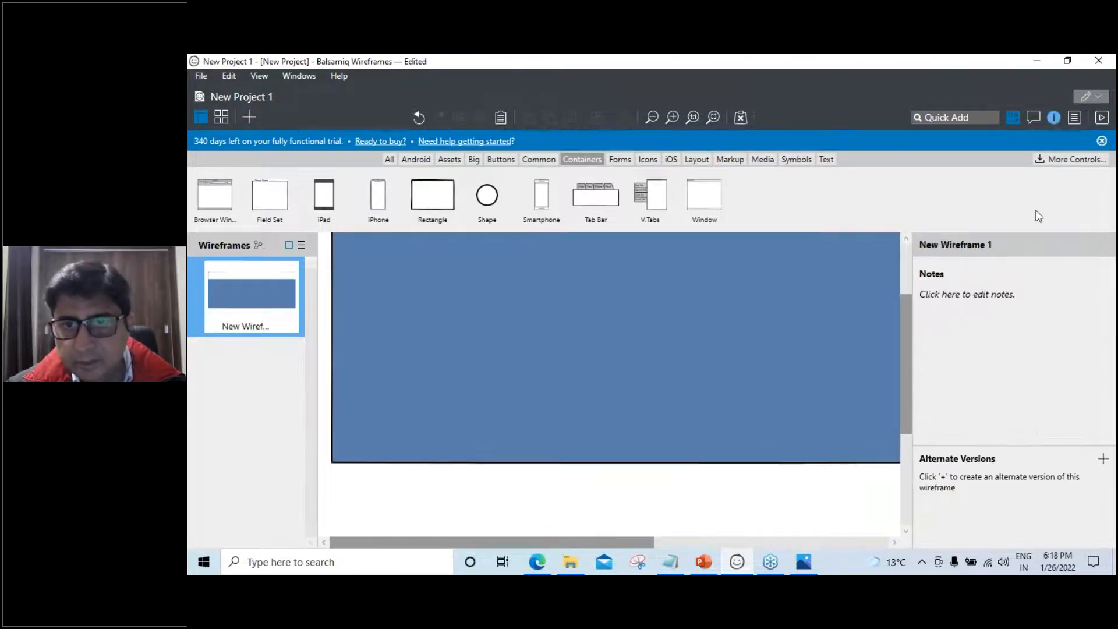
click(1055, 119)
scroll(817, 434, up, 1)
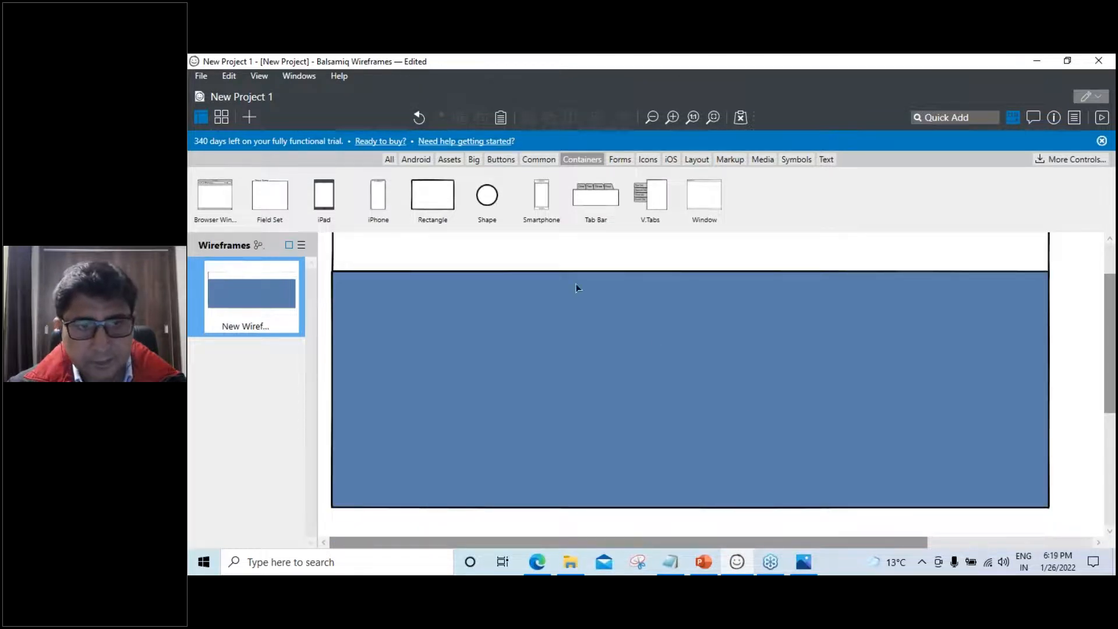
Place another rectangle below the blue area and make it taller
drag(431, 194, 1051, 530)
mouse_move(689, 515)
mouse_down()
mouse_move(696, 531)
mouse_move(702, 512)
mouse_up()
scroll(702, 511, up, 2)
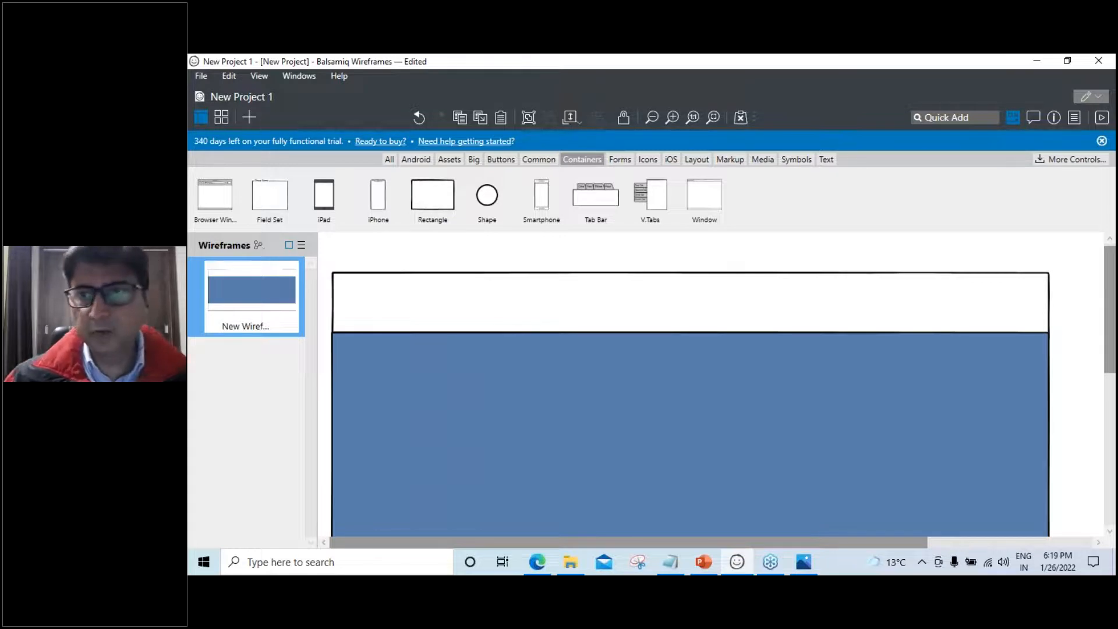
Quick Add the 'Pied Piper PP Logo (Old)' icon and drag it into the header's left end
scroll(592, 375, up, 1)
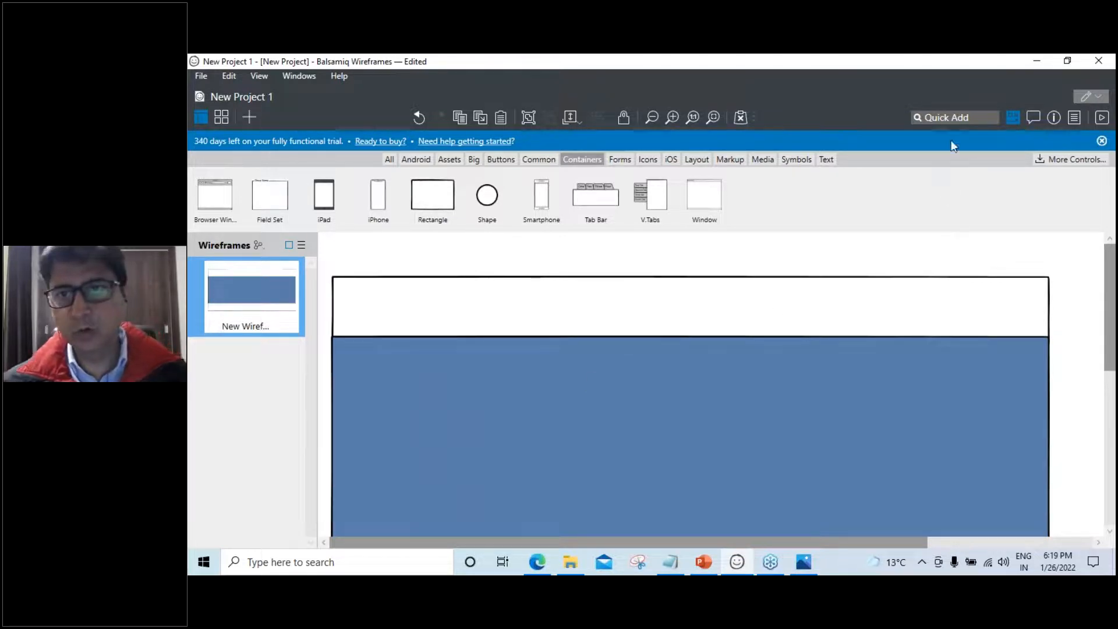
click(957, 115)
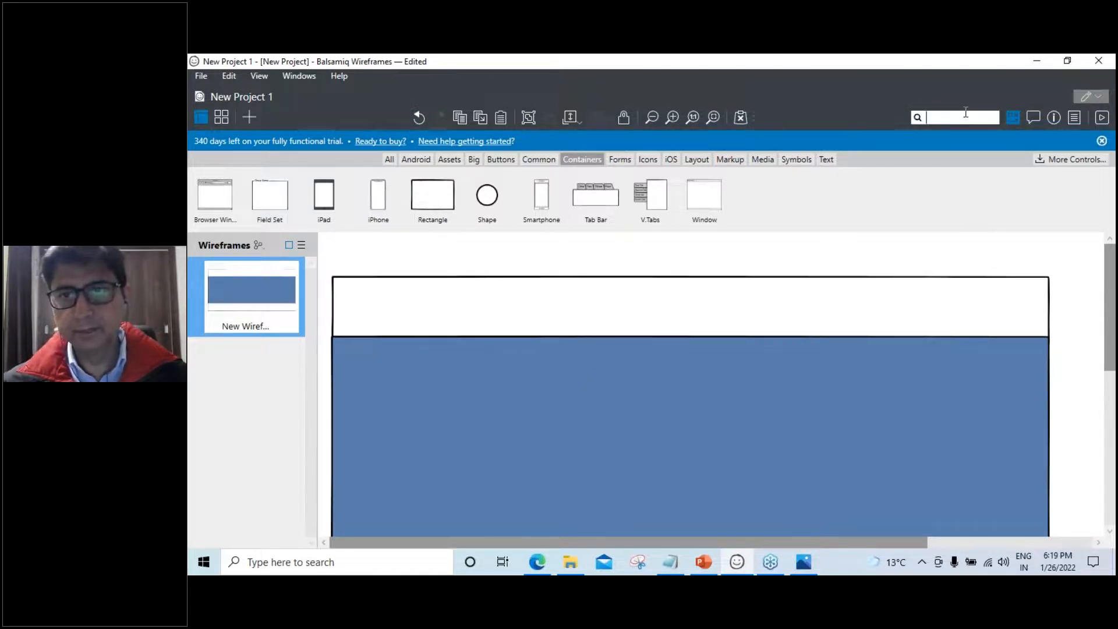
text(log)
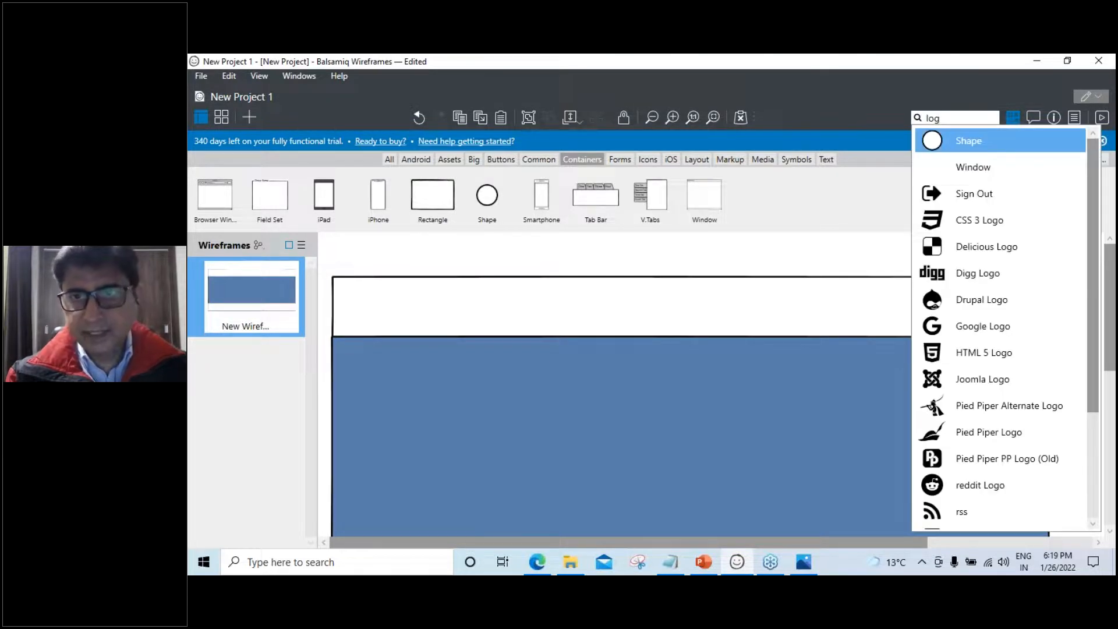
click(1008, 468)
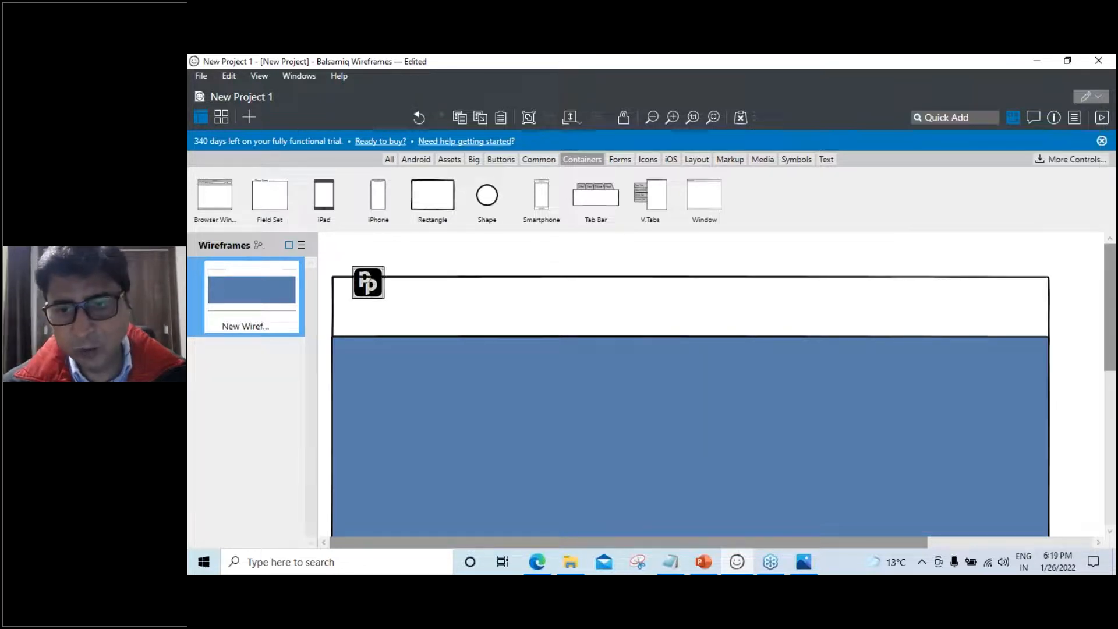
drag(376, 291, 371, 317)
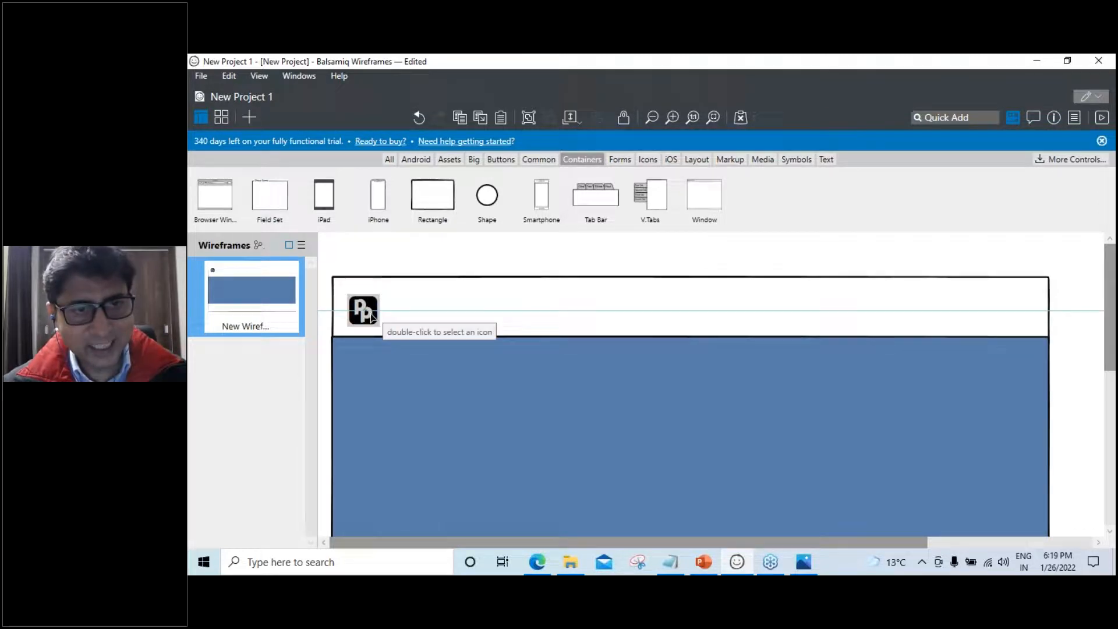
drag(371, 317, 372, 315)
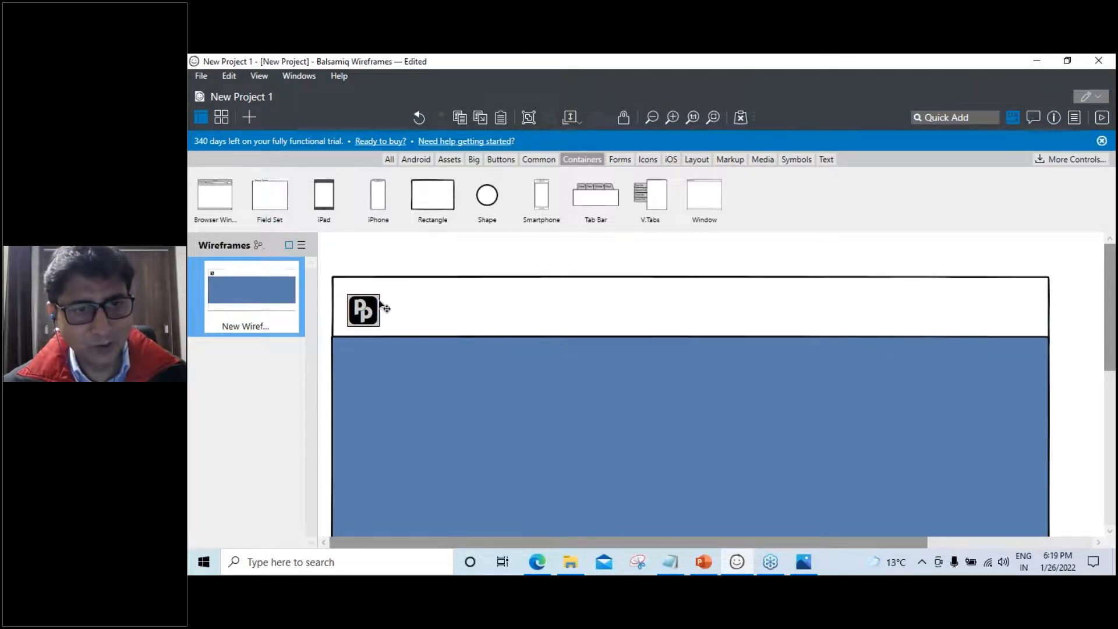
Add a Label reading 'Pay Pal' beside the logo in the header
click(932, 117)
text(lable)
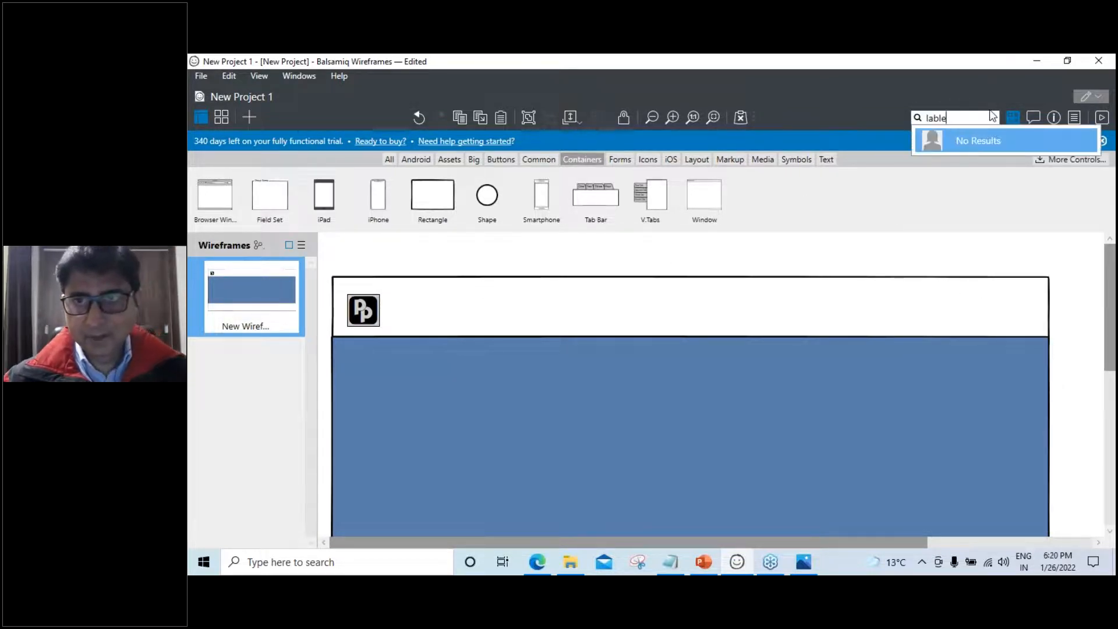
key(BackSpace)
text(el)
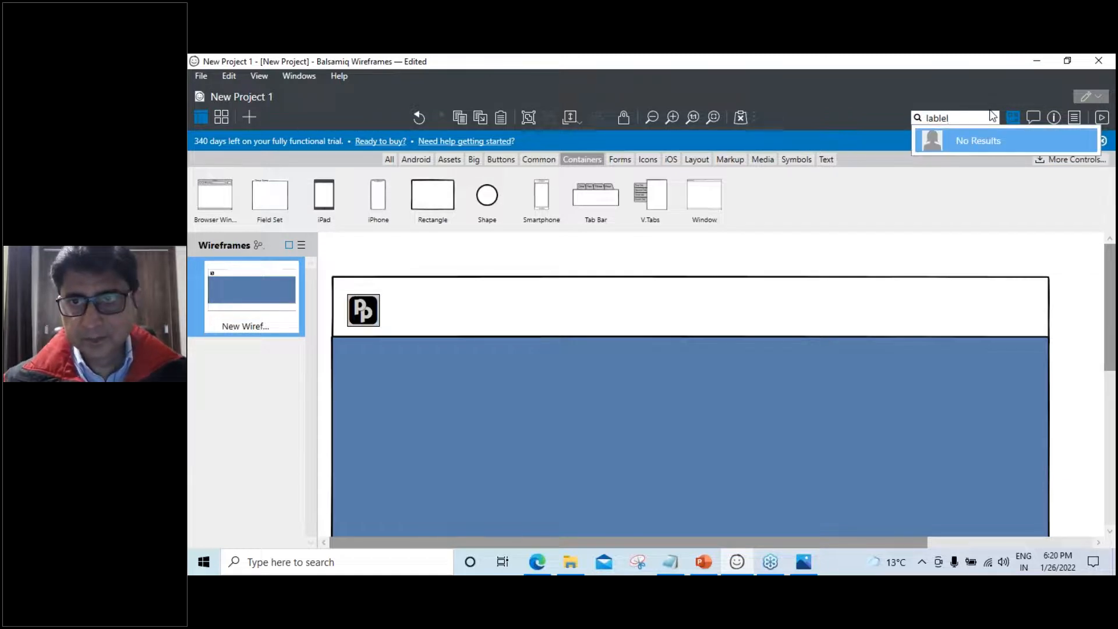
key(BackSpace)
key(BackSpace)
key(BackSpace)
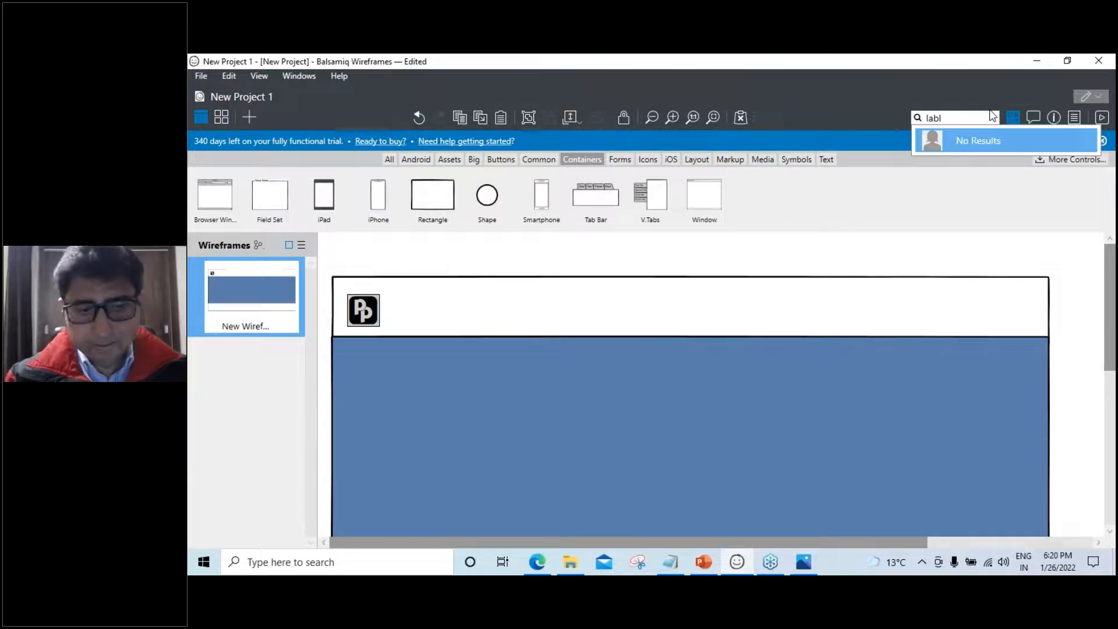
text(el)
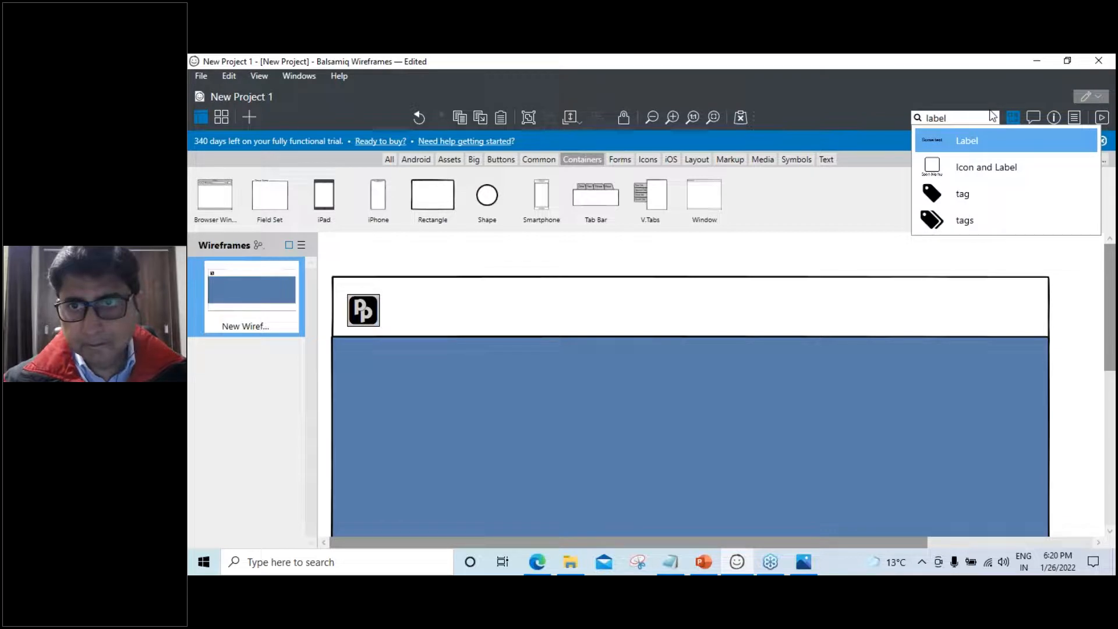
click(970, 145)
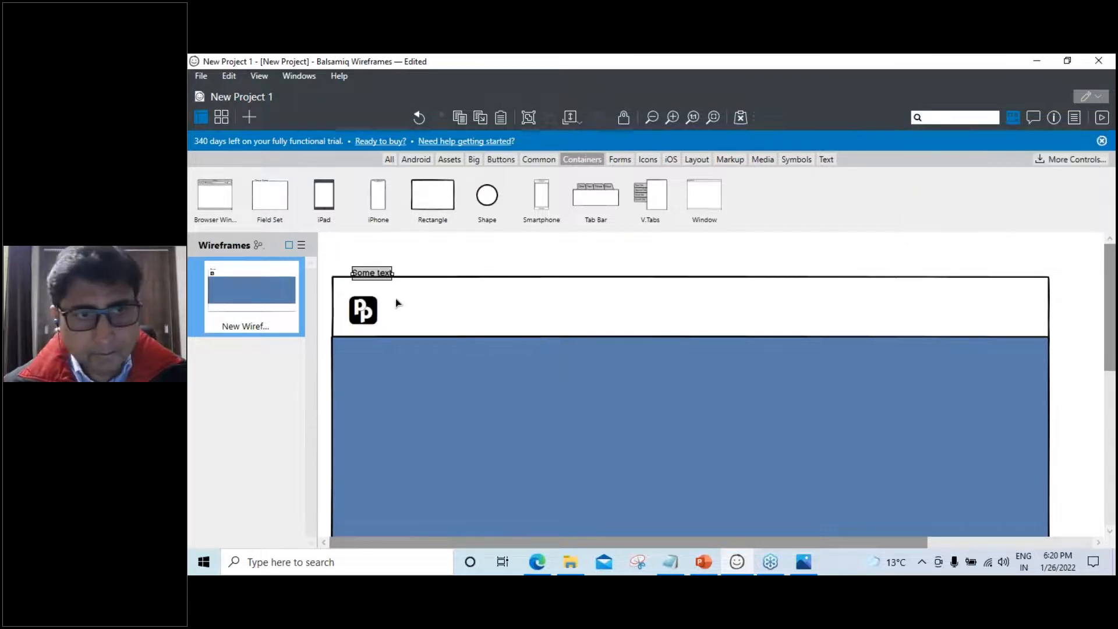
drag(376, 273, 415, 317)
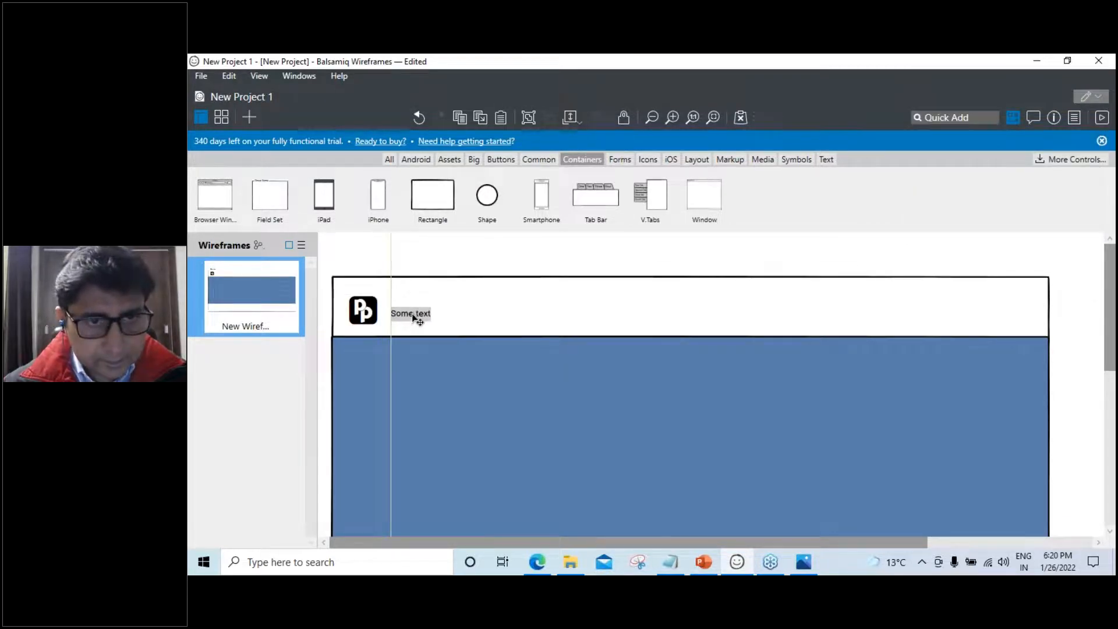
double_click(412, 314)
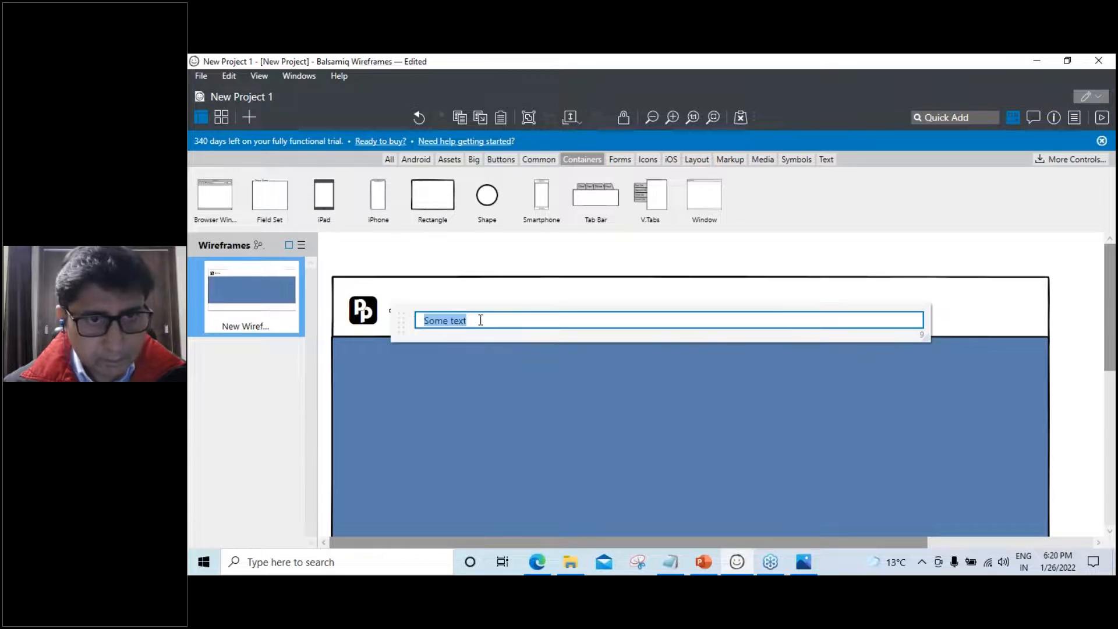
text(Pa)
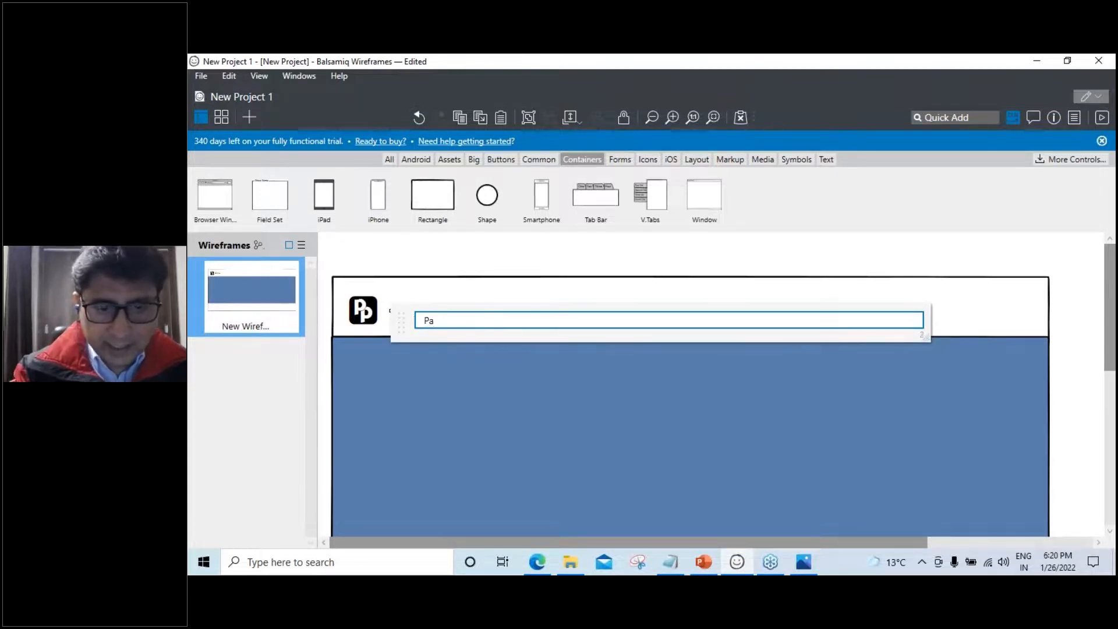
text(y Pa)
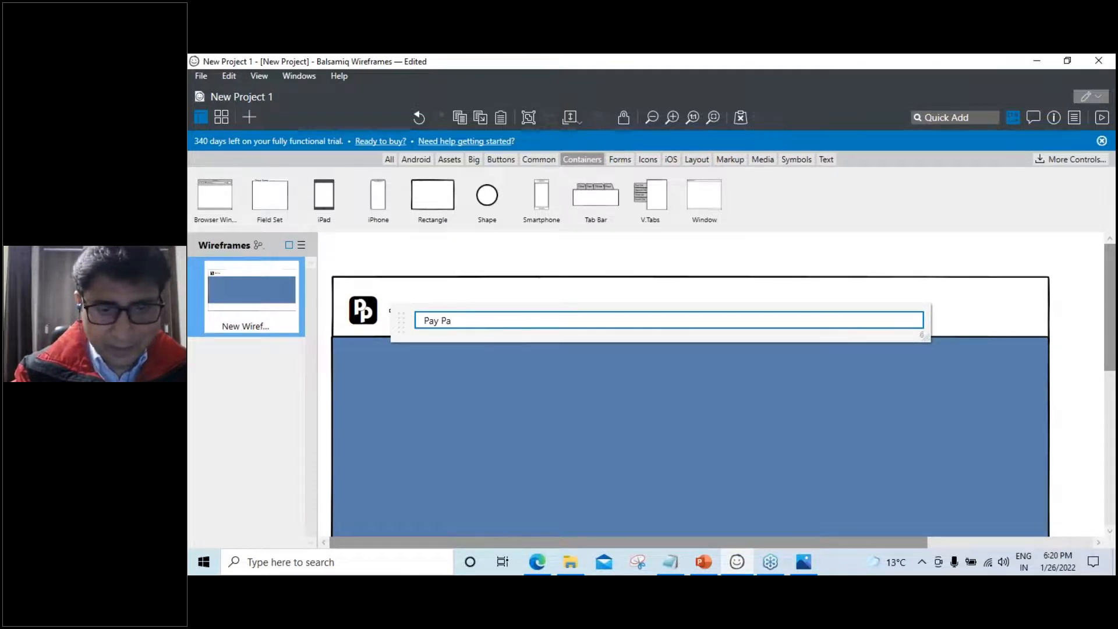
text(l)
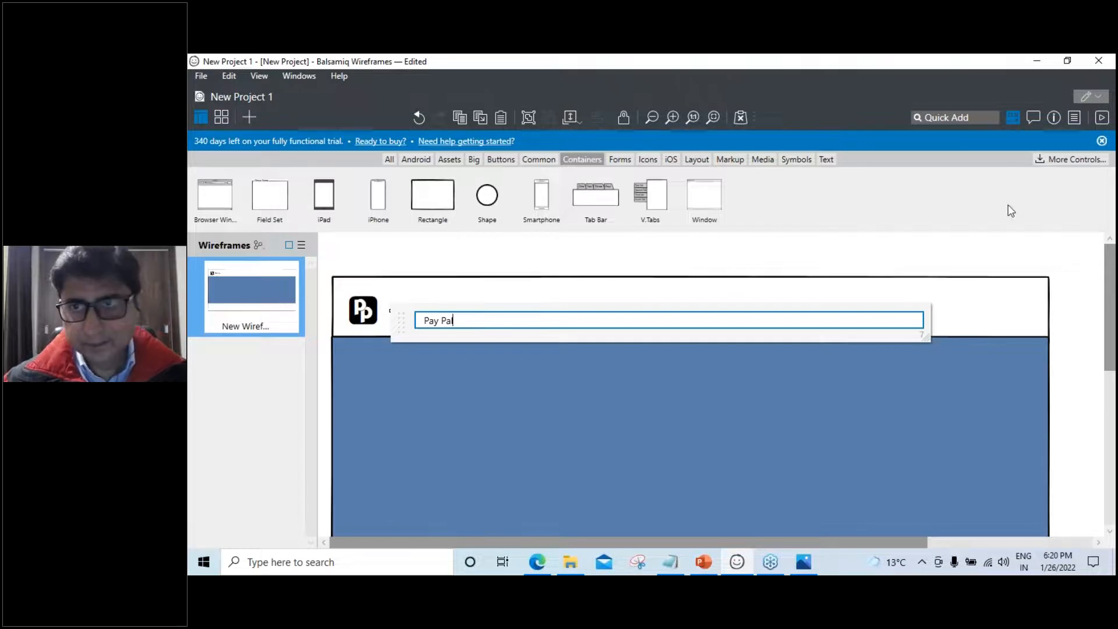
click(1057, 117)
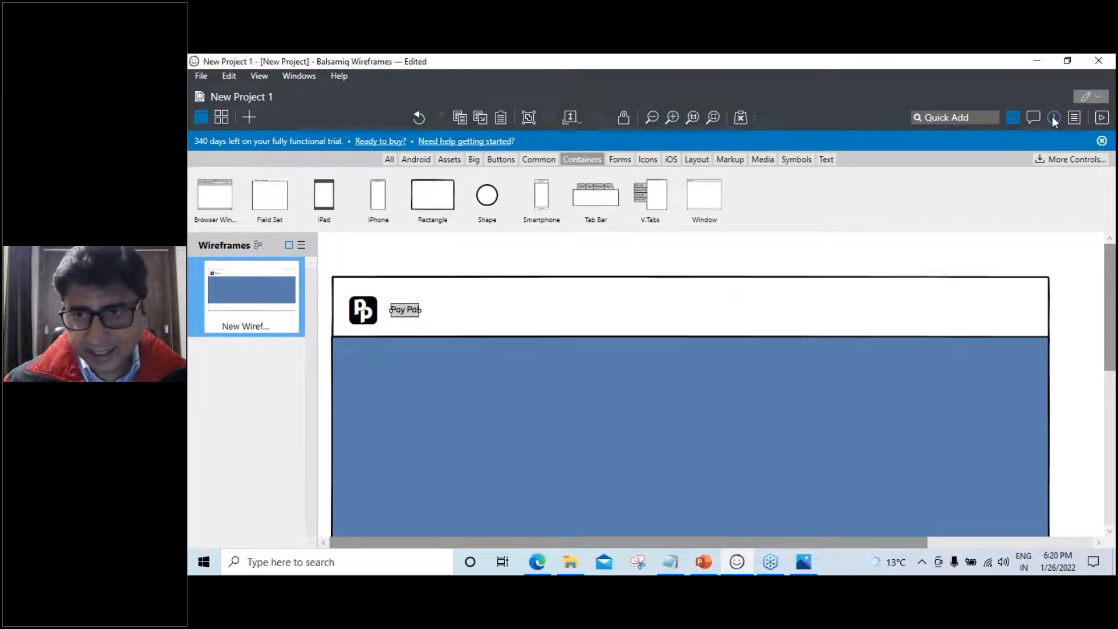
Make the Pay Pal text black at size 18 and widen the label to fit
click(1052, 117)
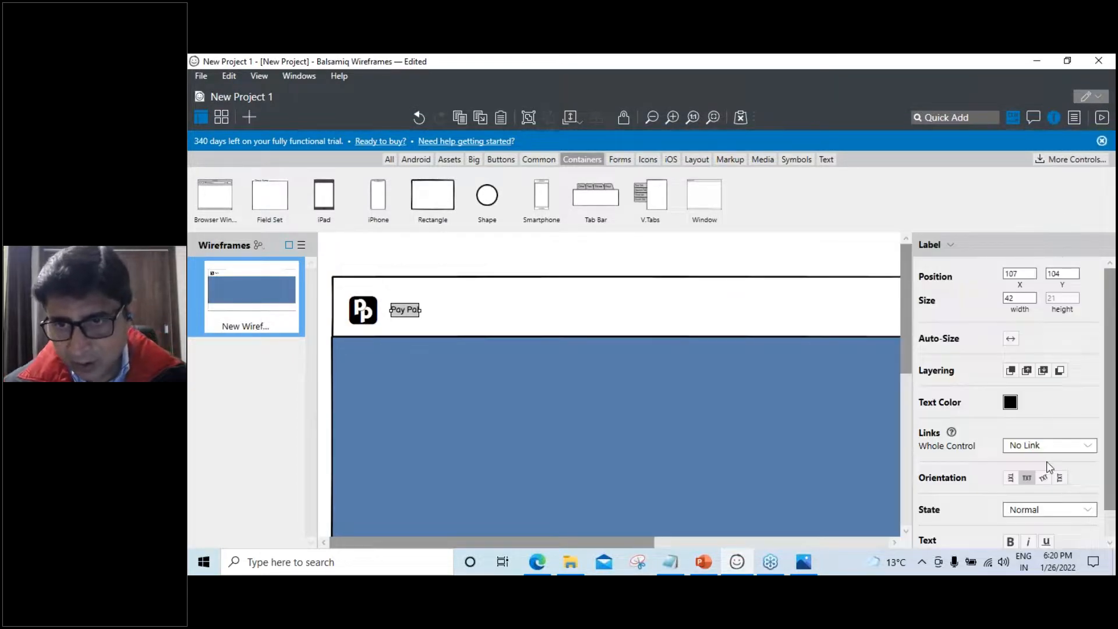
scroll(1047, 462, down, 1)
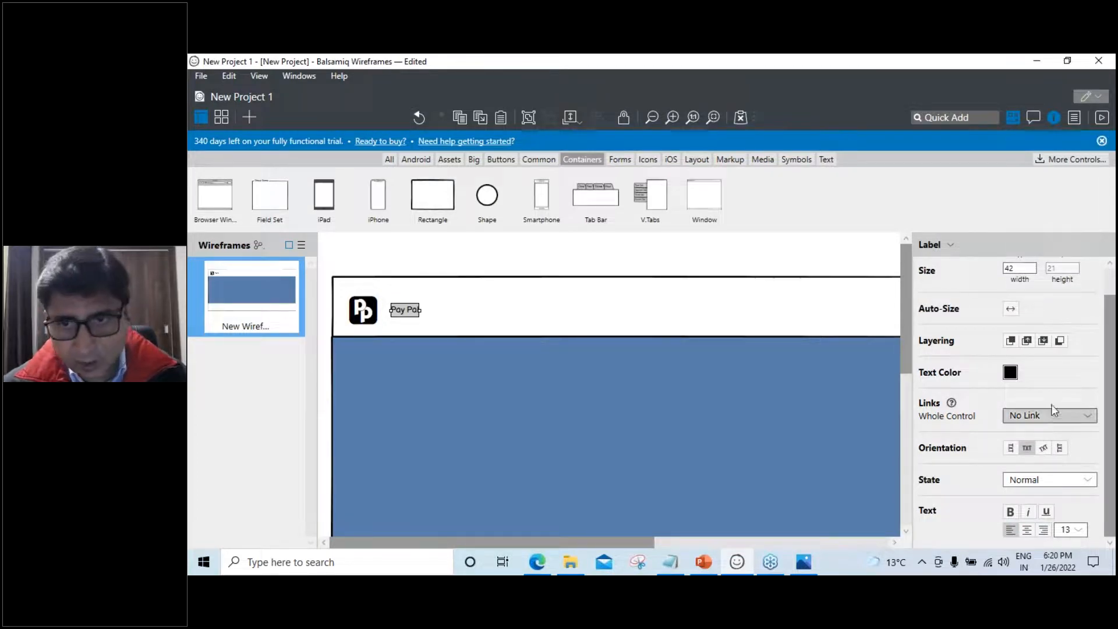
click(1012, 375)
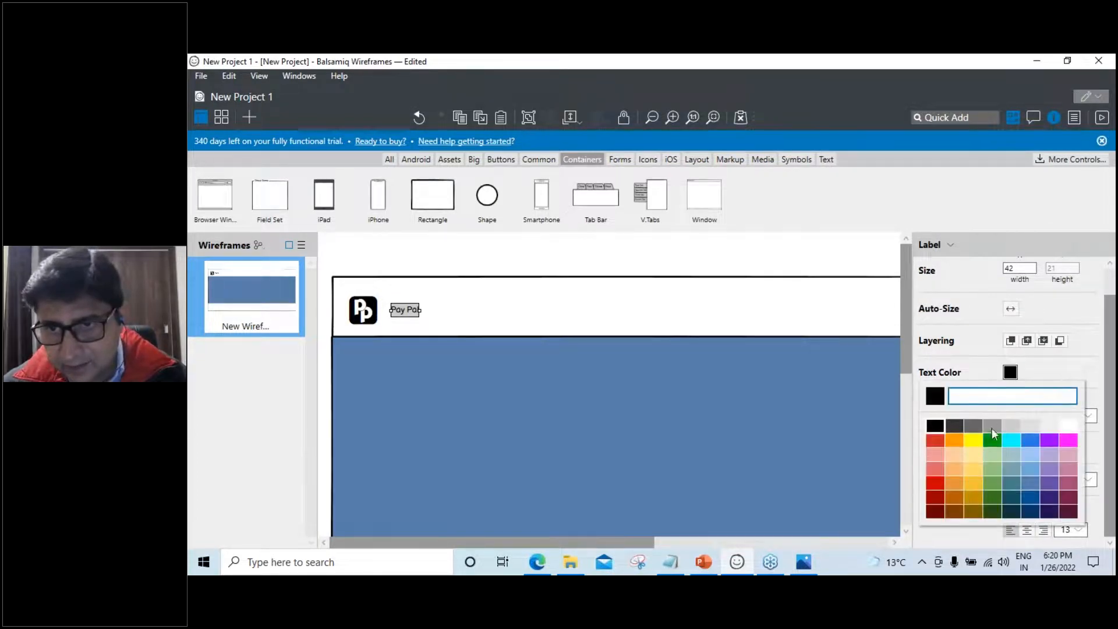
click(1068, 427)
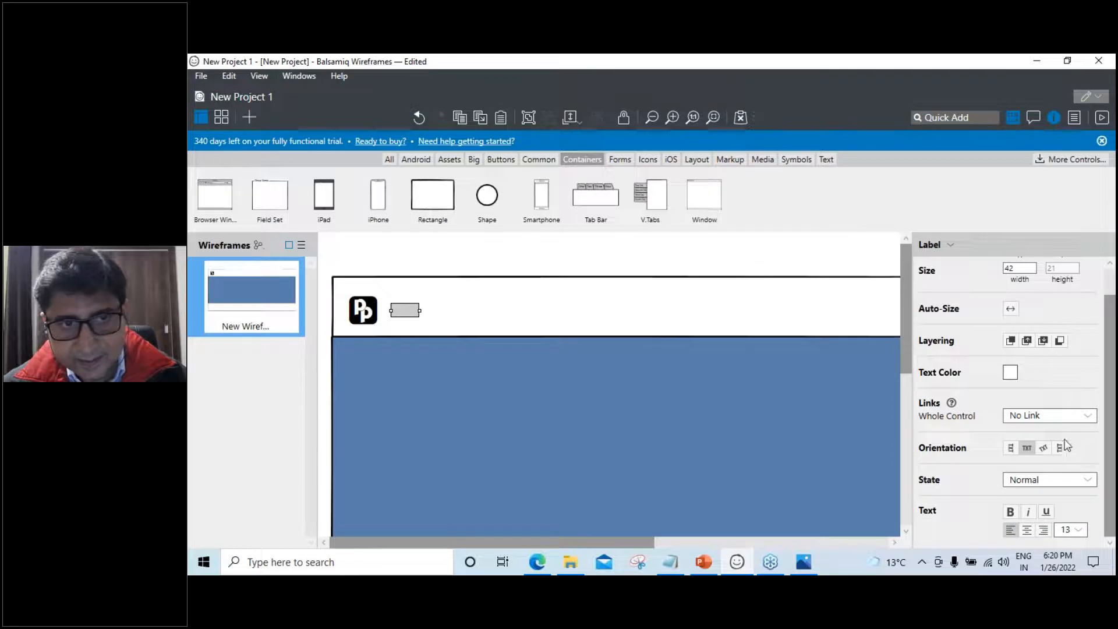
click(1010, 372)
click(933, 428)
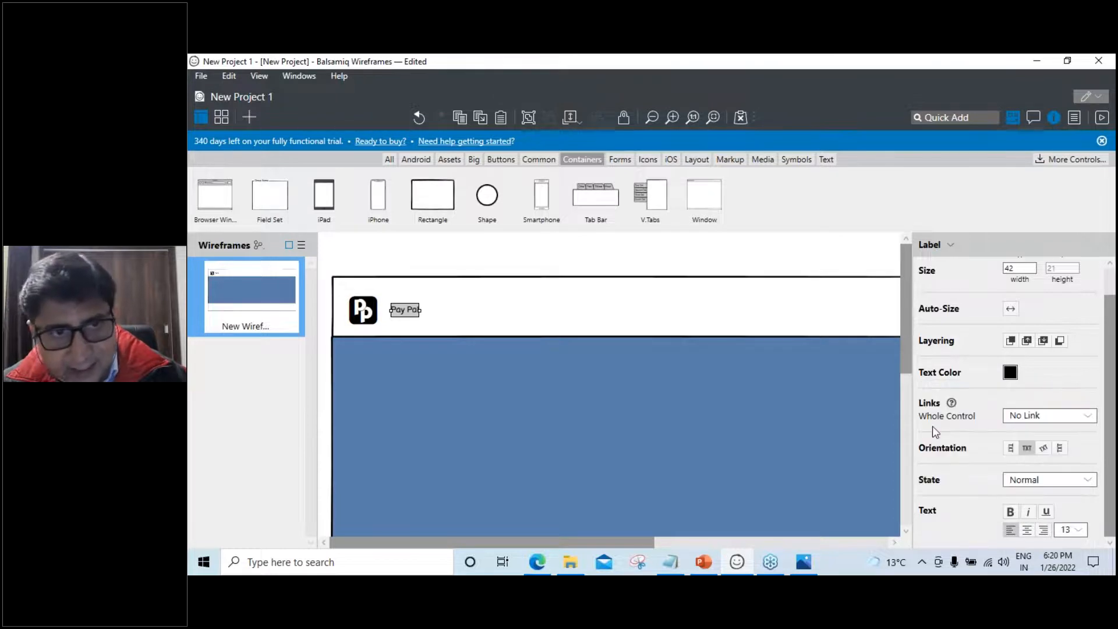
click(1072, 529)
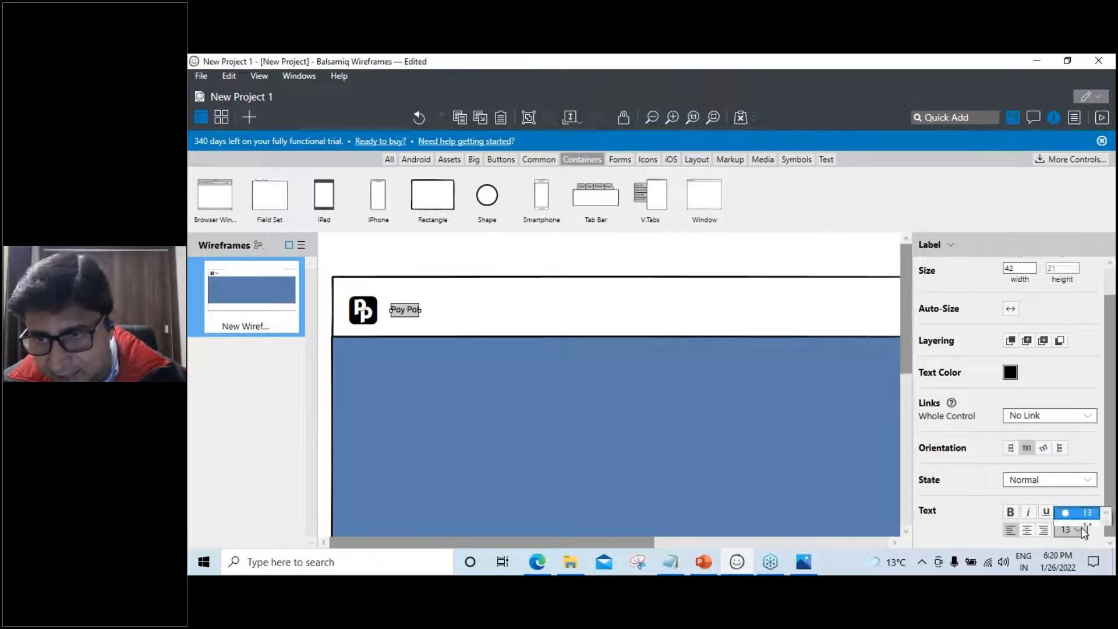
click(1088, 414)
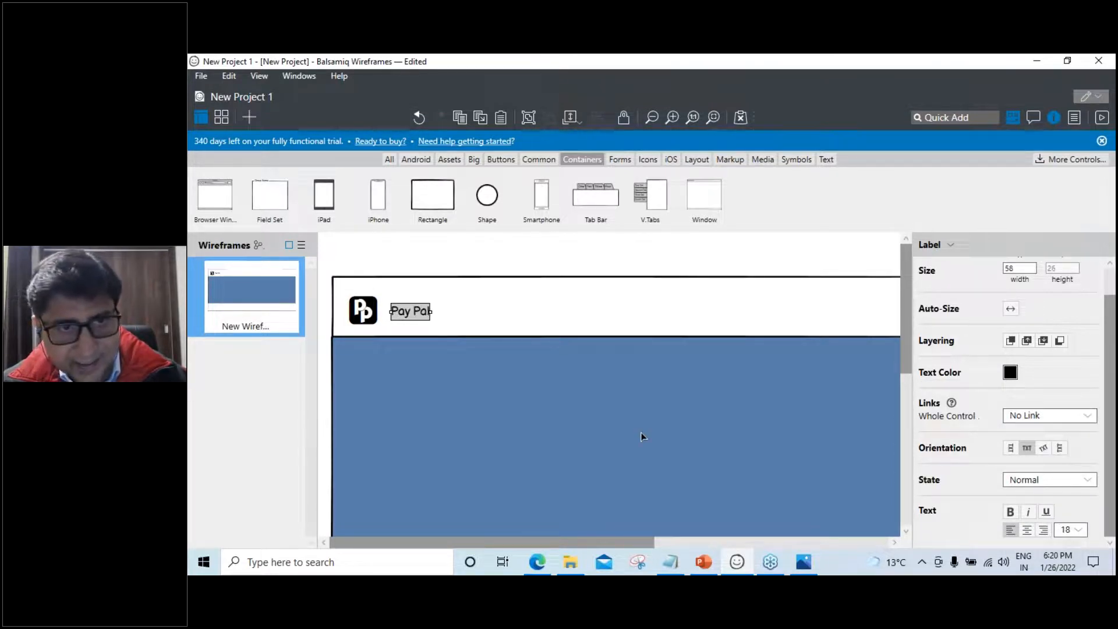
click(589, 438)
click(425, 314)
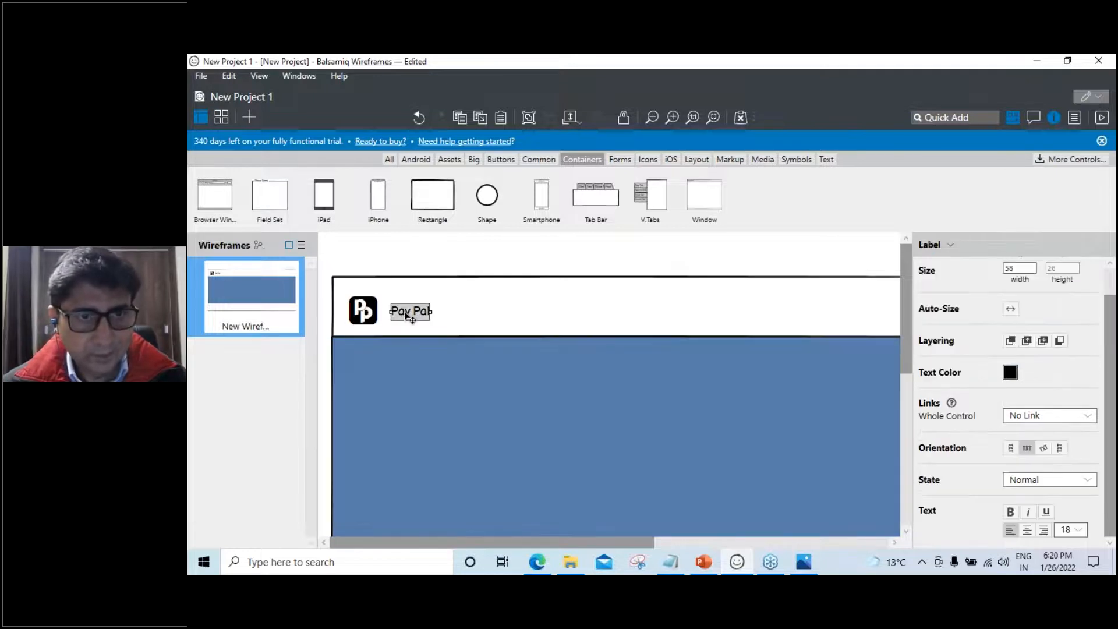
drag(432, 311, 434, 311)
click(583, 433)
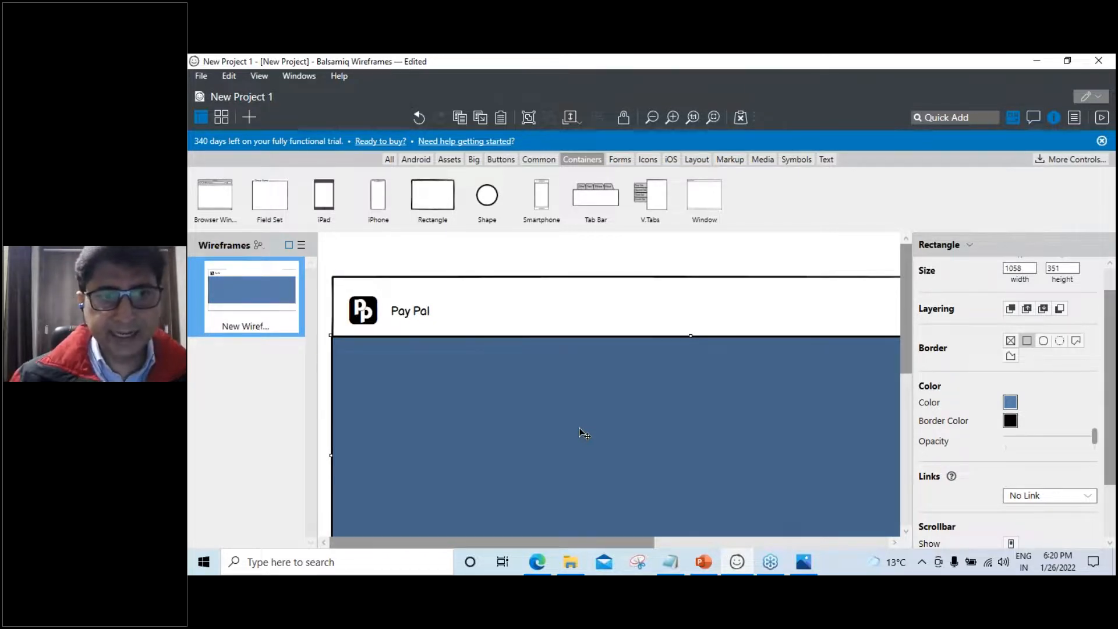
Duplicate the Pay Pal label to its right and rename the copy 'Individuals'
click(407, 313)
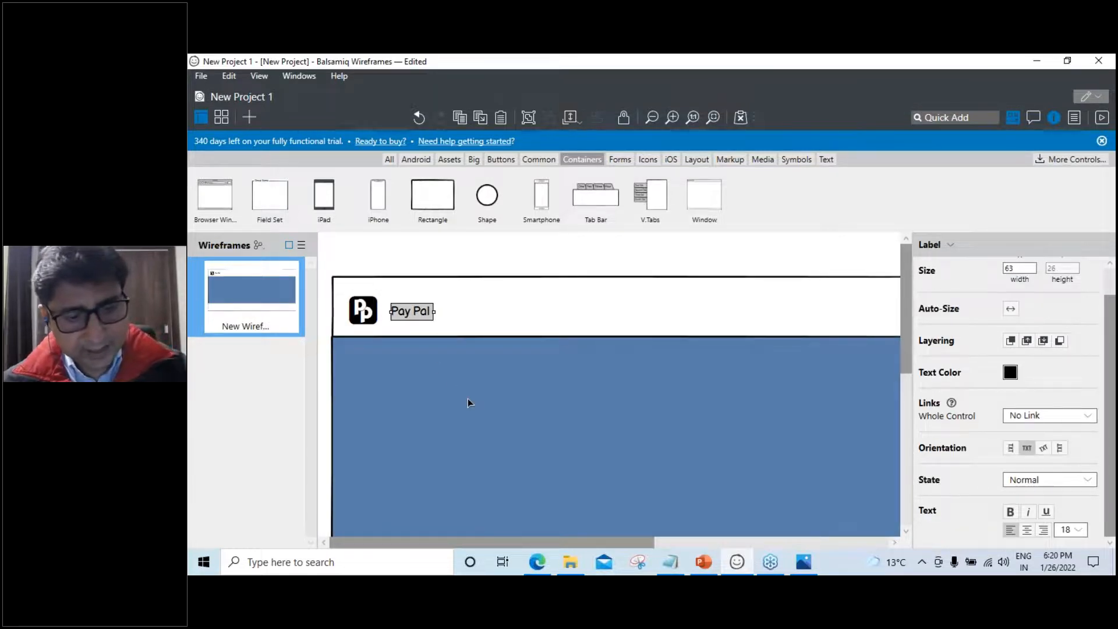
key(ctrl+d)
drag(431, 323, 513, 312)
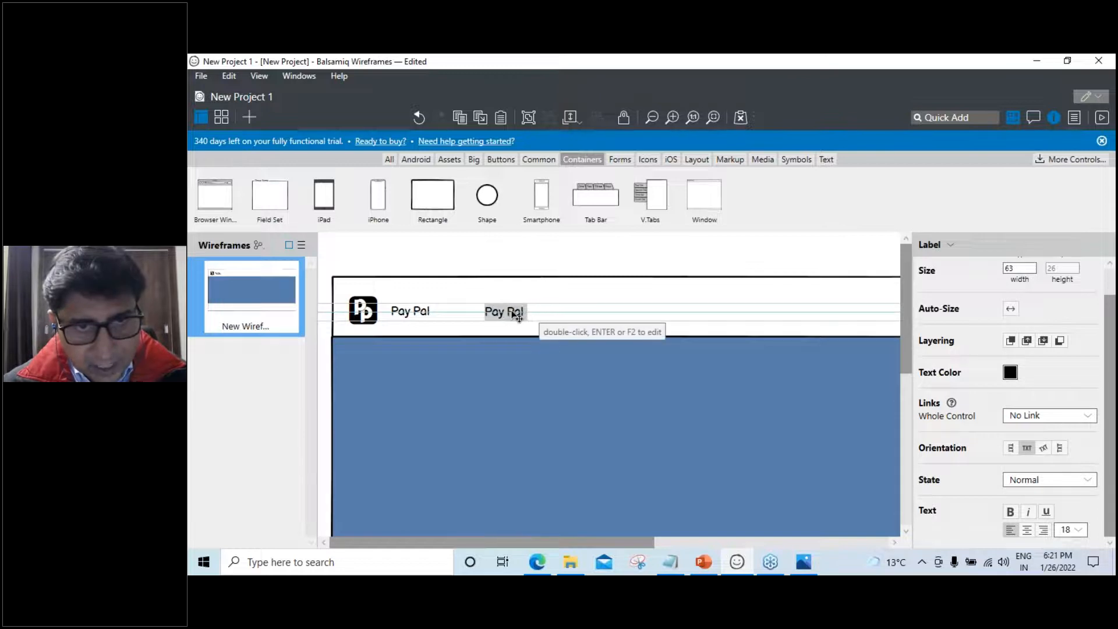
double_click(505, 310)
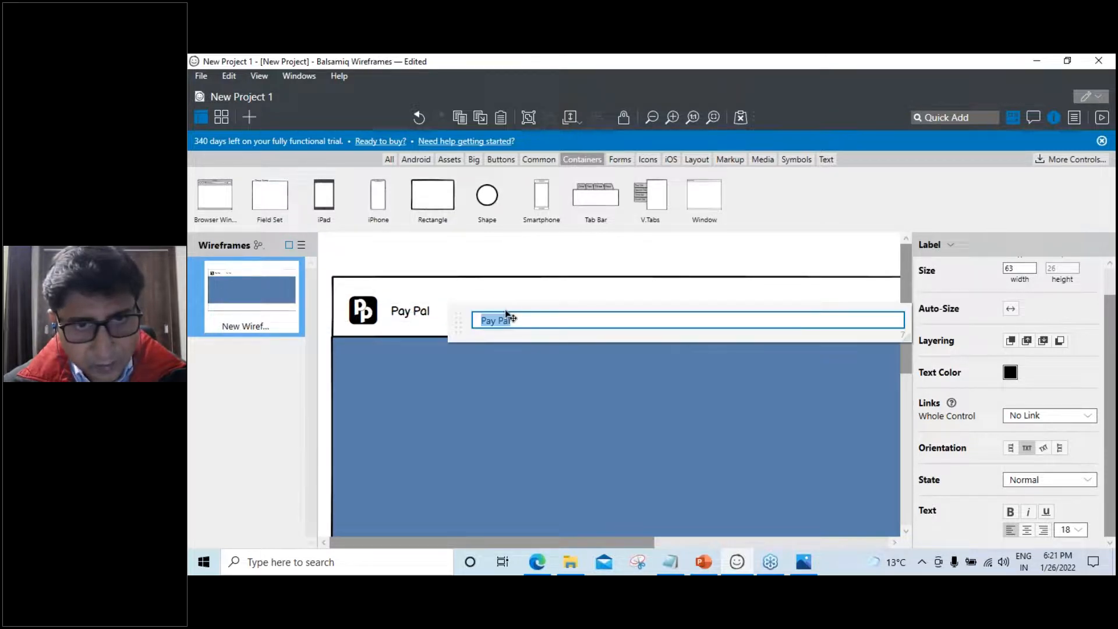
key(BackSpace)
text(Individual)
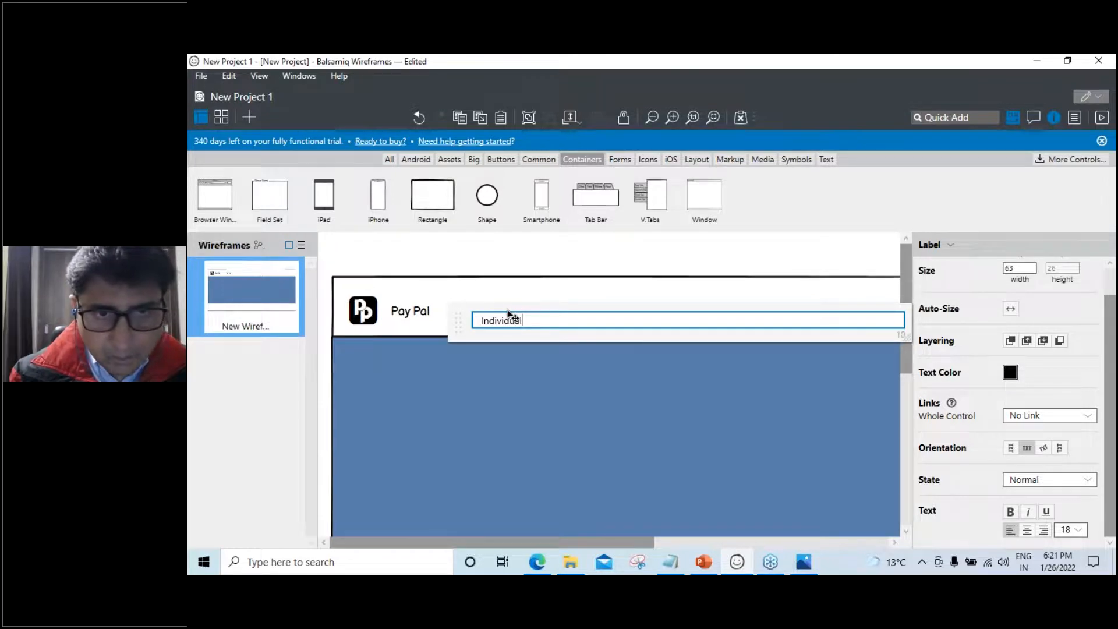
click(505, 373)
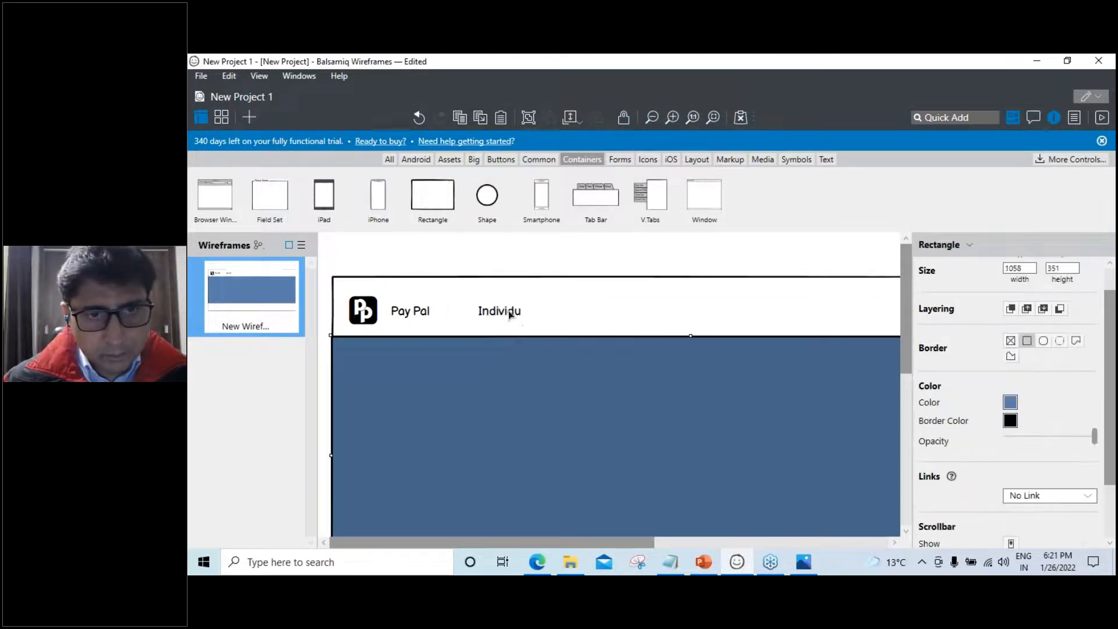
Widen the Individuals label so the full word shows
click(510, 311)
double_click(512, 313)
click(532, 319)
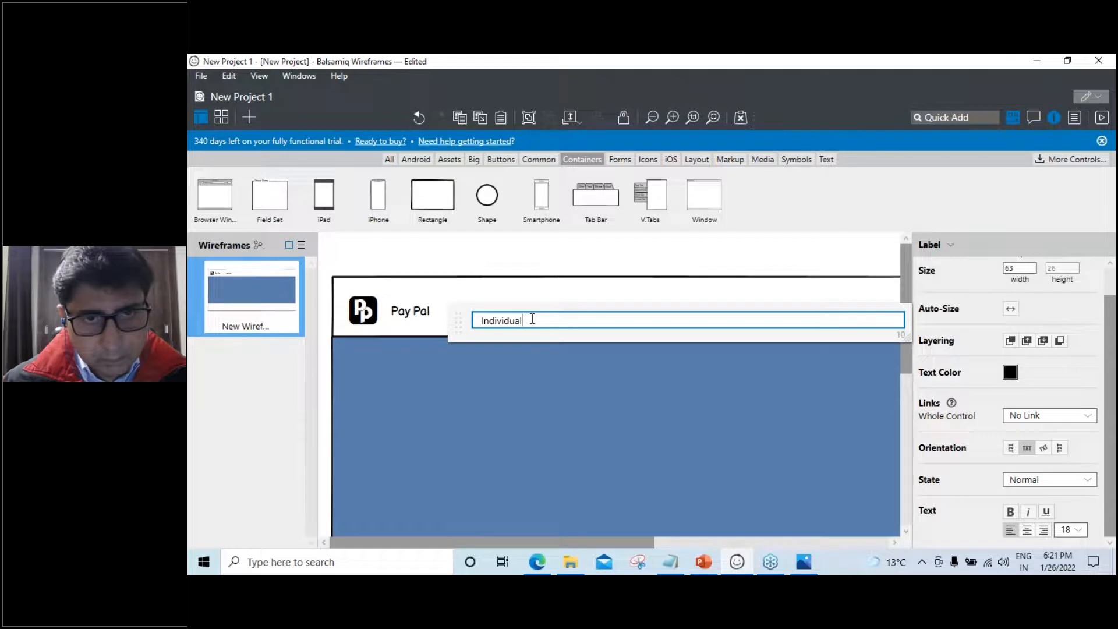
click(529, 411)
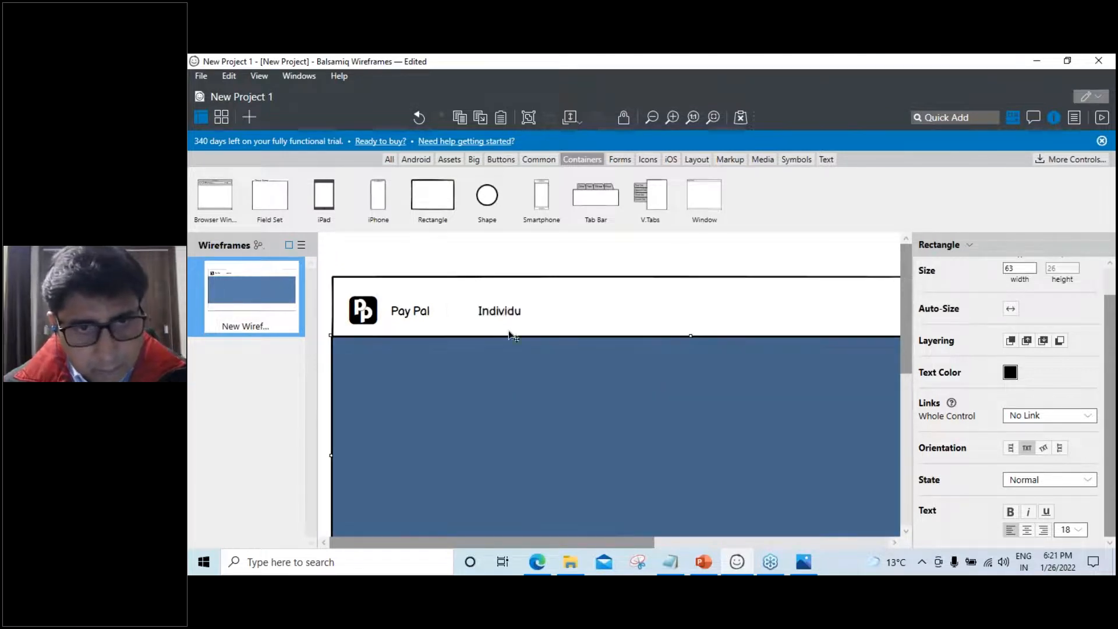
click(507, 311)
mouse_move(526, 311)
mouse_down()
mouse_move(547, 311)
mouse_move(539, 322)
mouse_up()
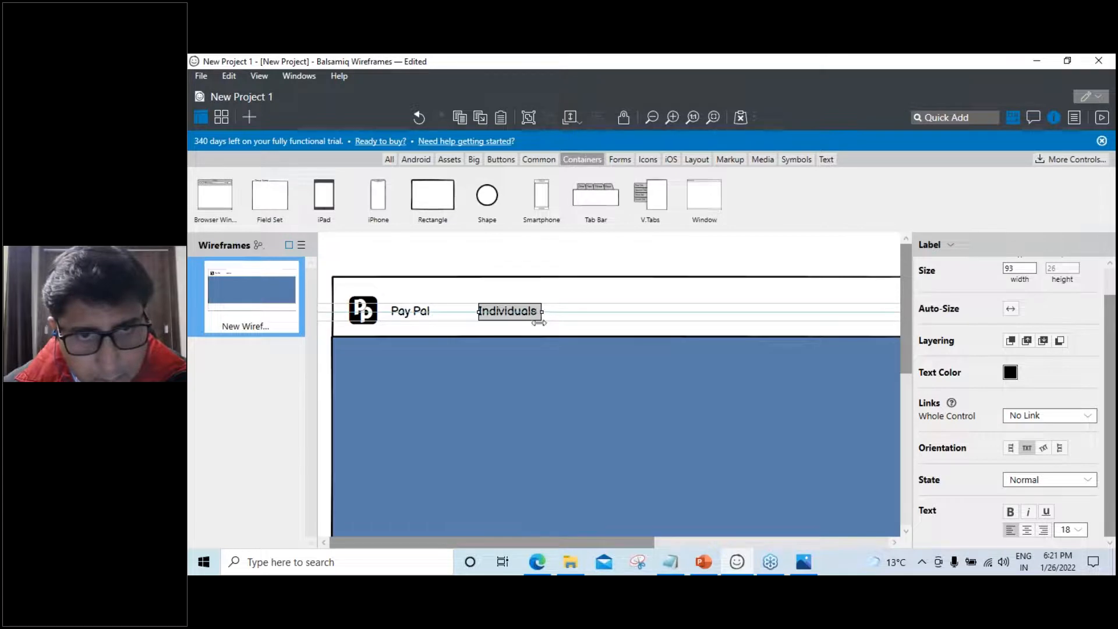
click(532, 365)
click(517, 315)
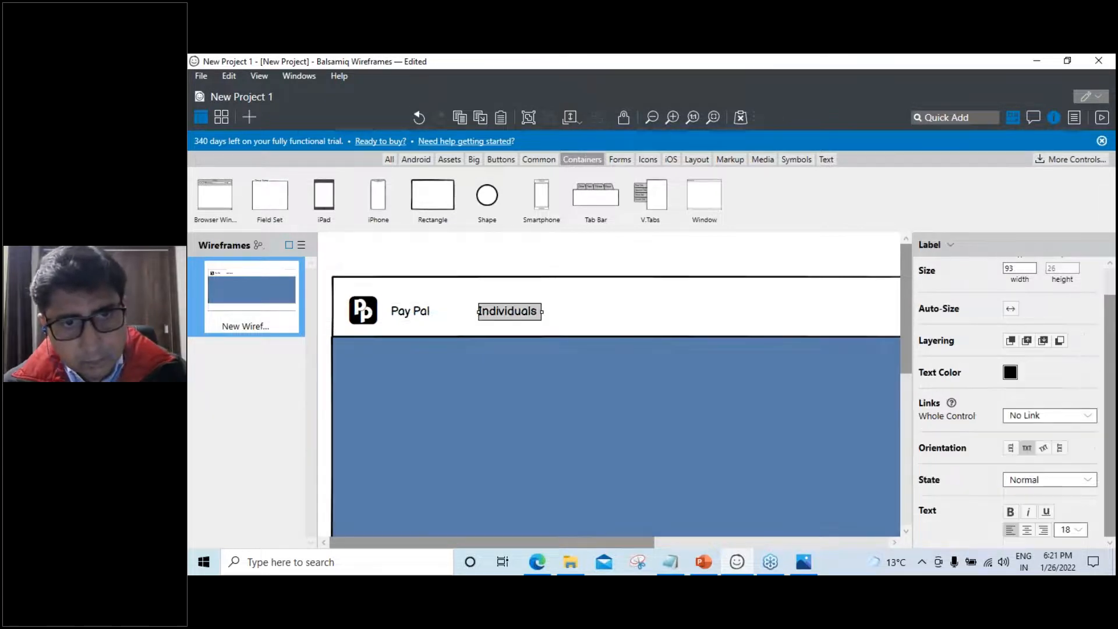
Copy Individuals to its right and rename the copy 'Business'
drag(507, 314, 589, 315)
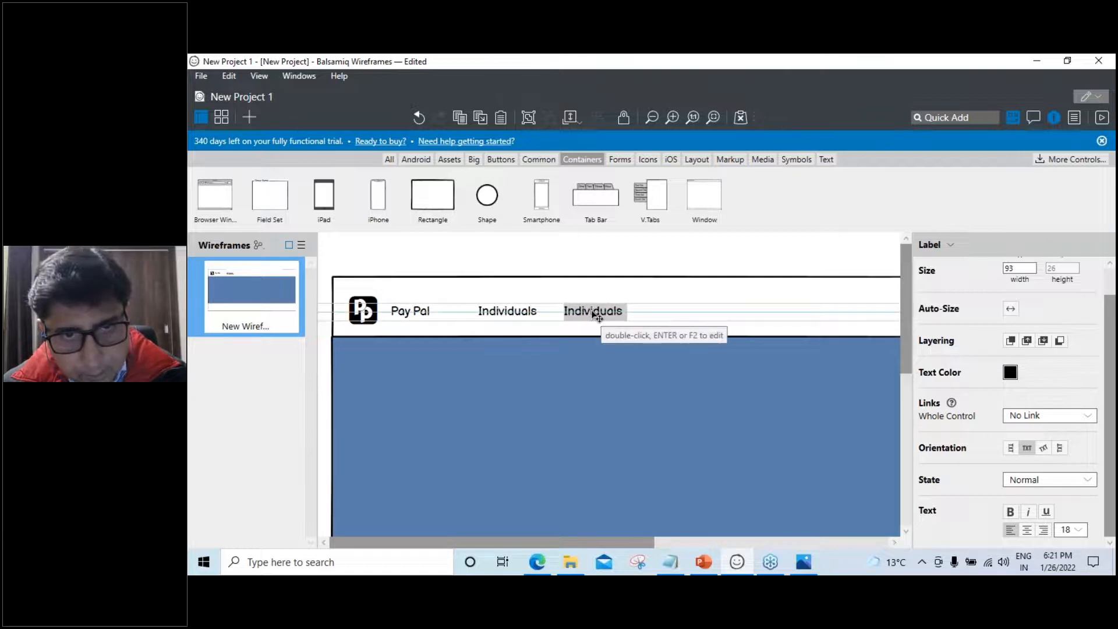
double_click(591, 314)
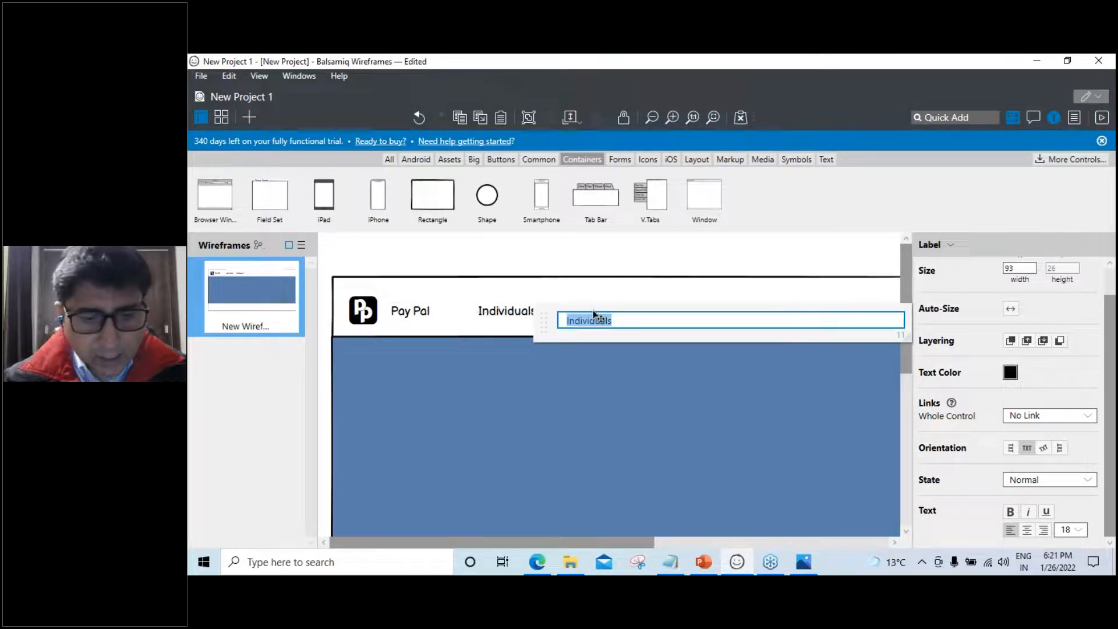
text(Business)
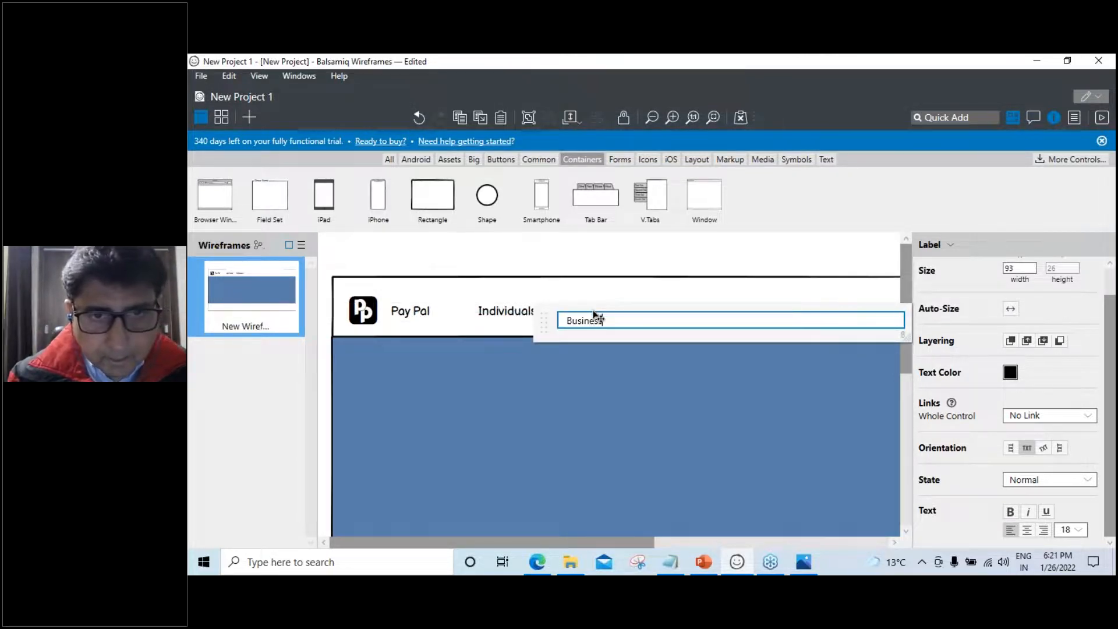
click(599, 418)
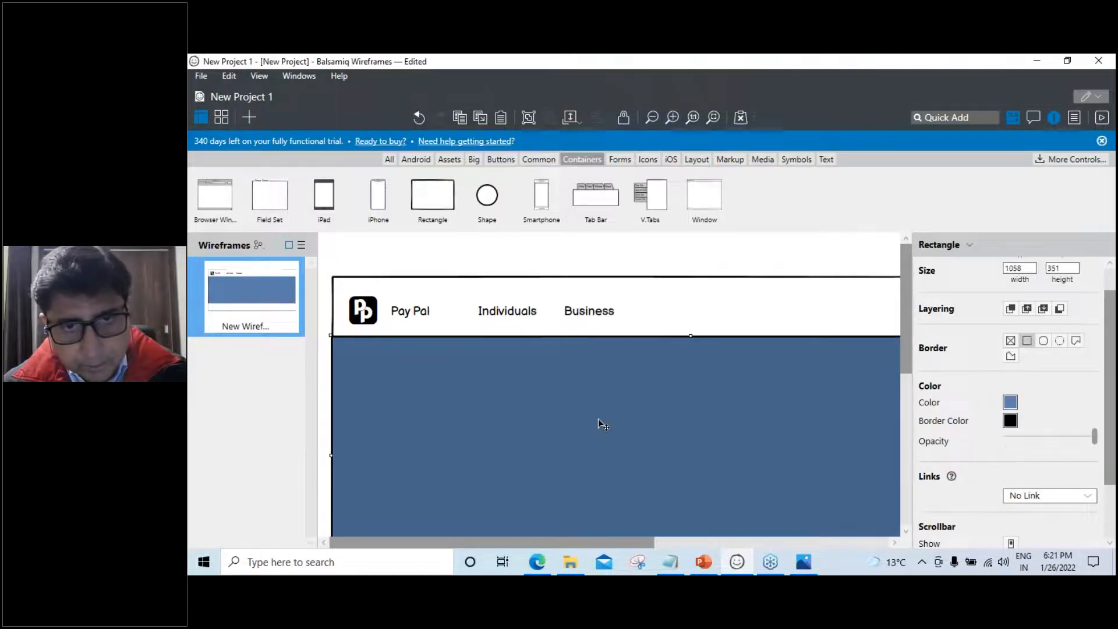
Duplicate Business in line to its right and rename it 'Partners'
click(600, 313)
key(ctrl+d)
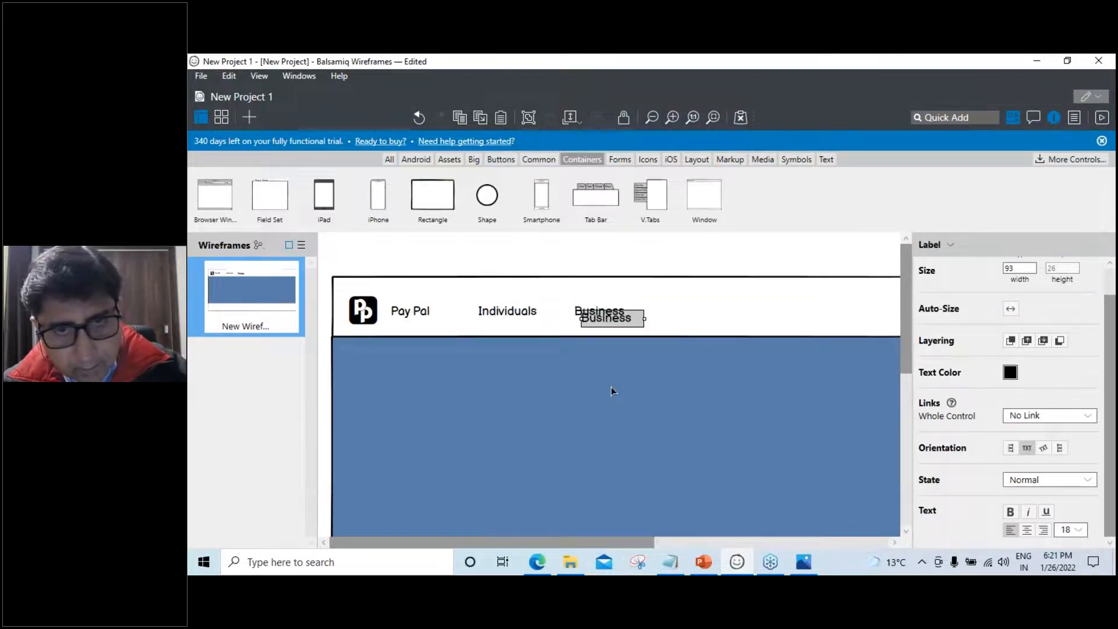
drag(622, 319, 701, 318)
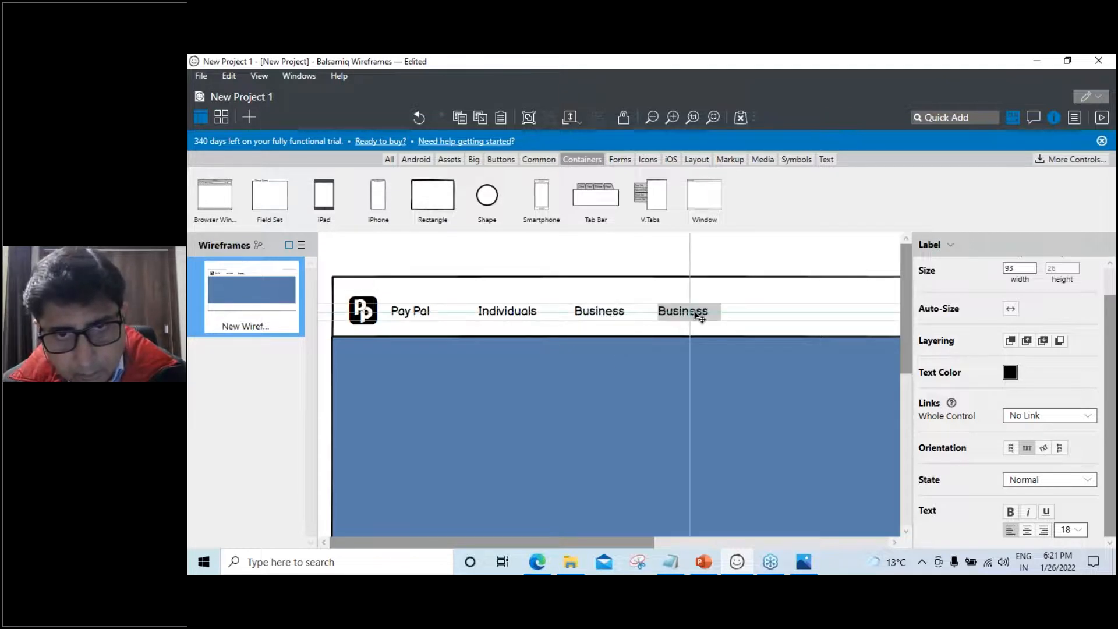
double_click(697, 313)
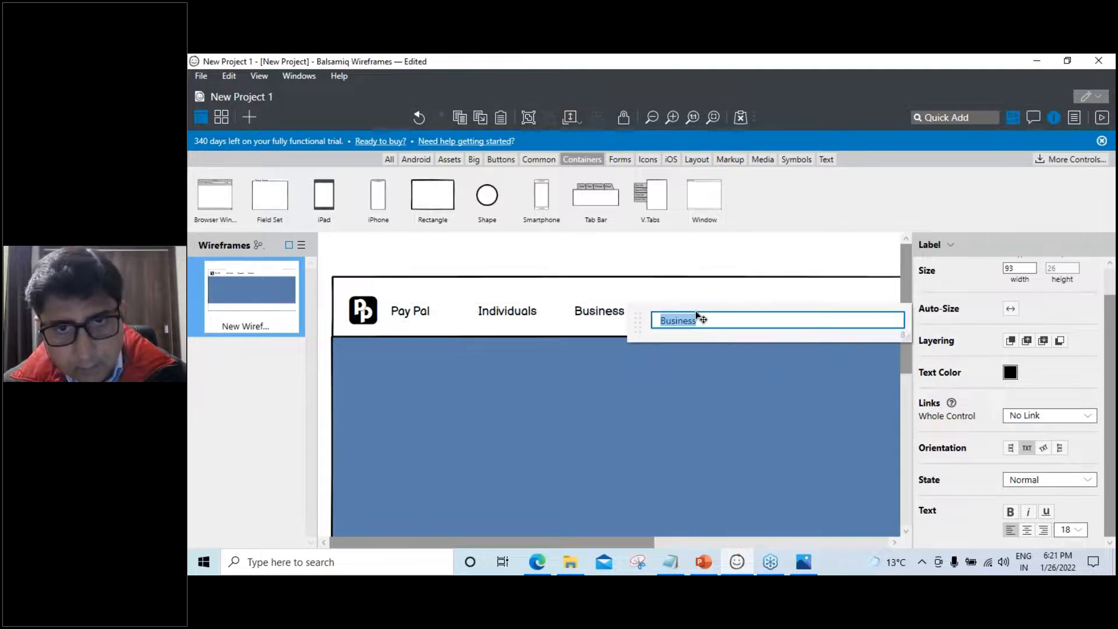
text(Pa)
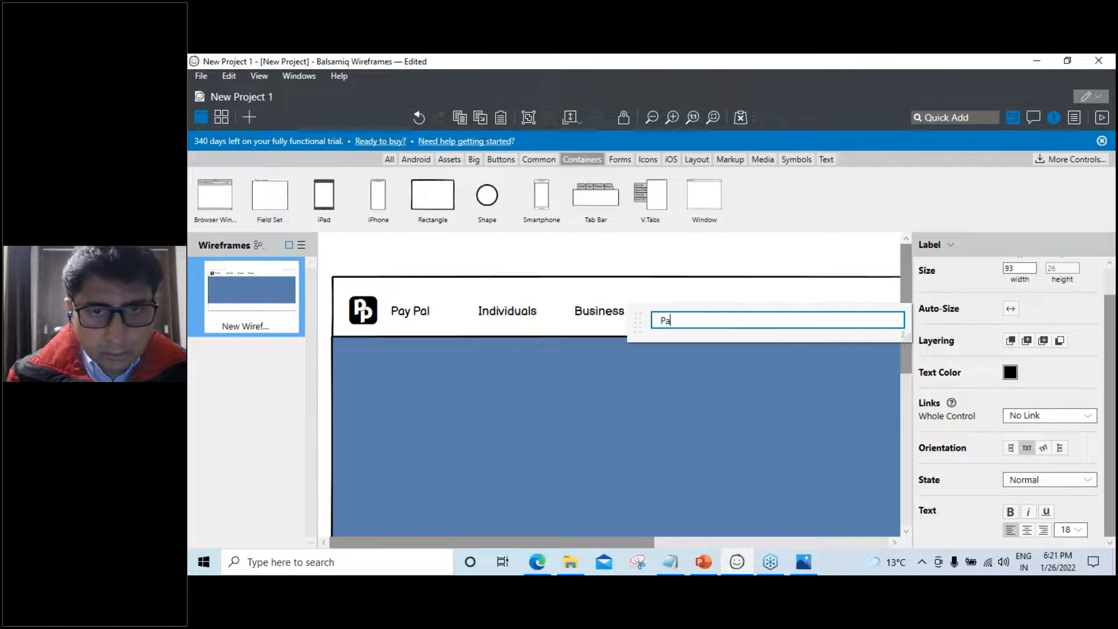
text(rtnes)
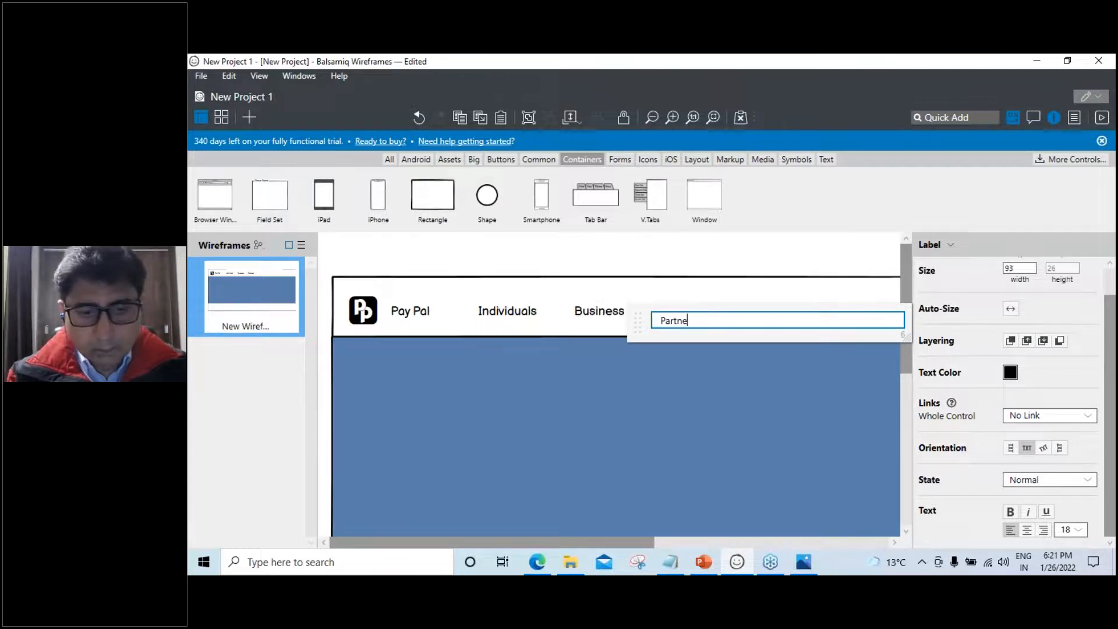
click(671, 369)
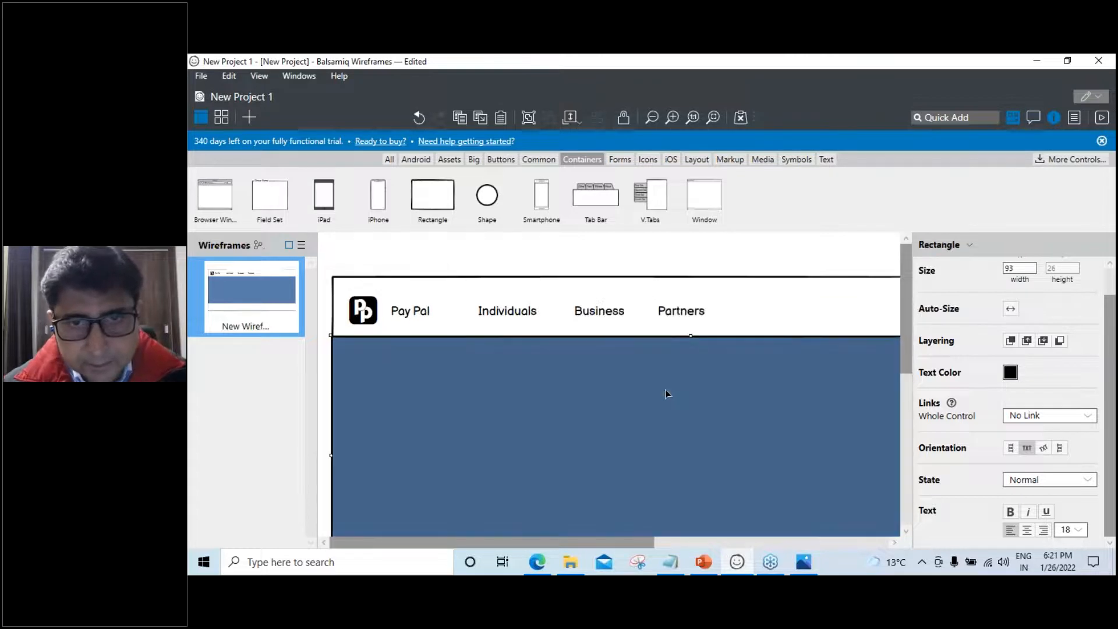
Add an 'Info' label in line right of Partners
click(680, 314)
drag(680, 315, 770, 315)
double_click(767, 313)
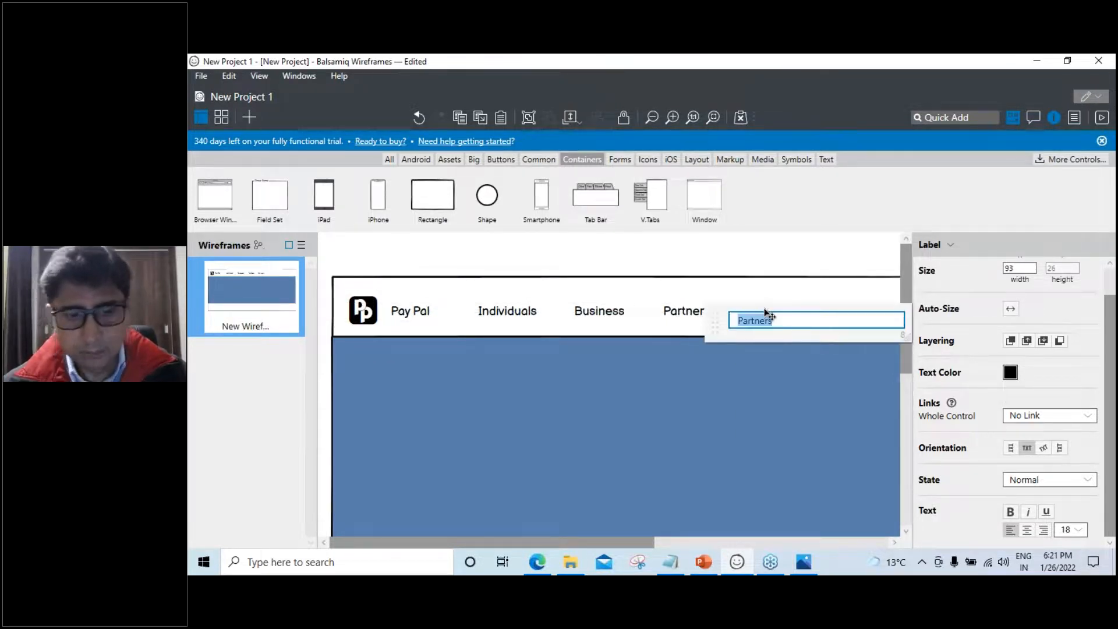
text(Info)
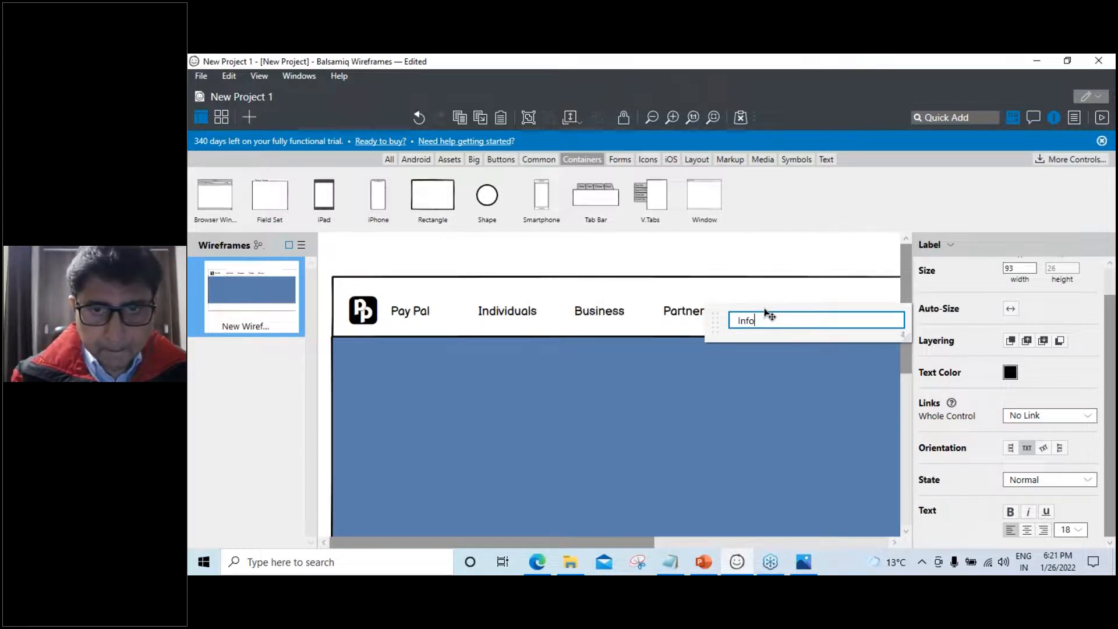
click(741, 398)
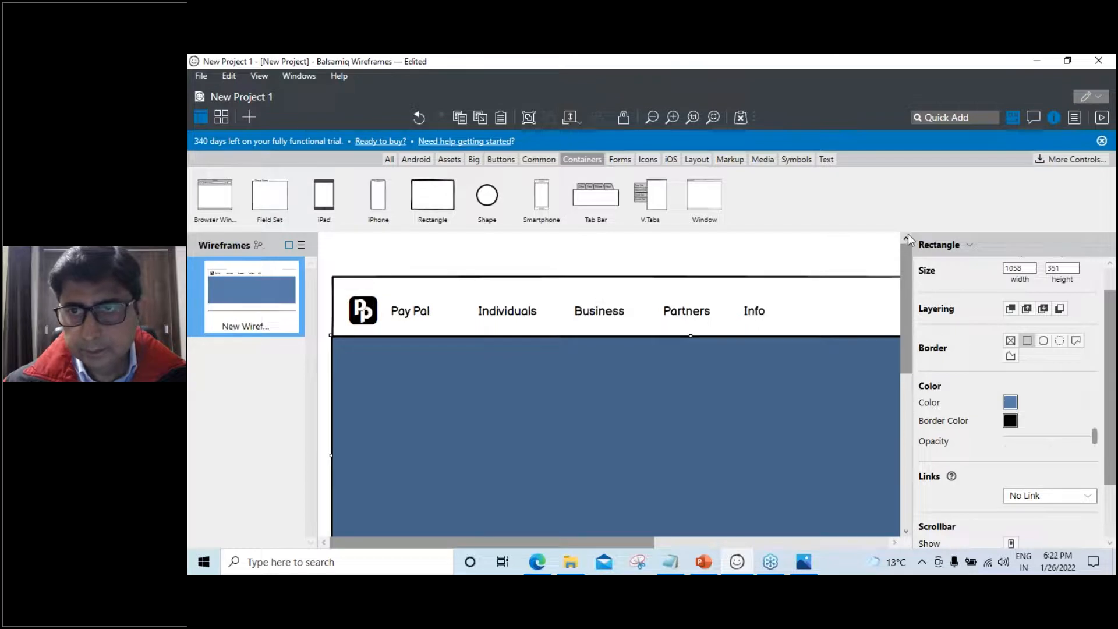
click(1052, 117)
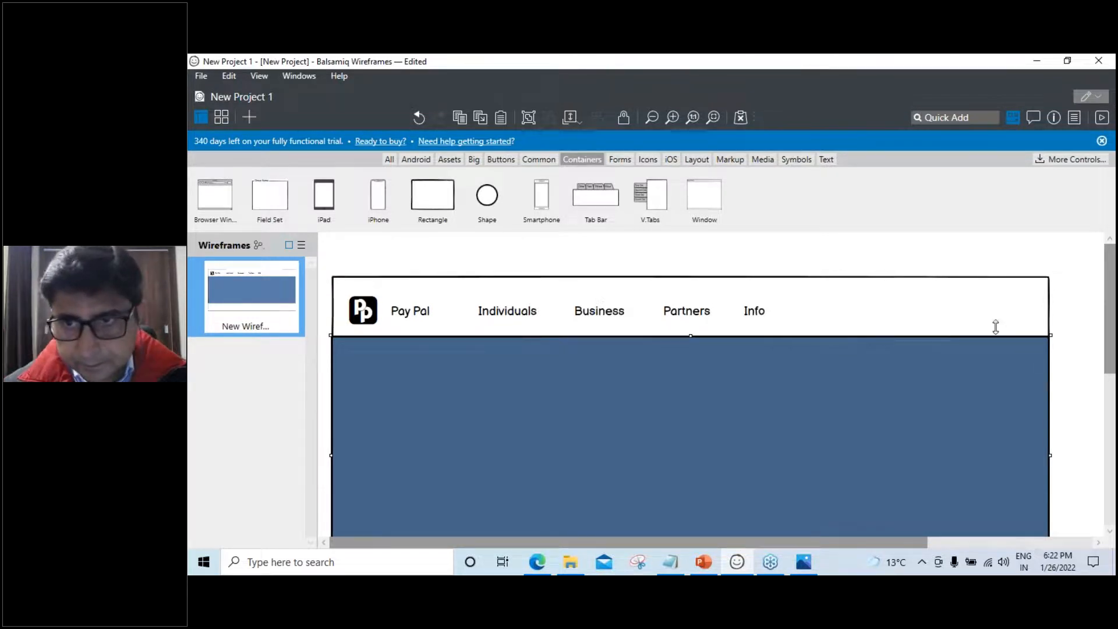
Add a Multiline Button right of Info in the header and label it 'Login'
click(951, 117)
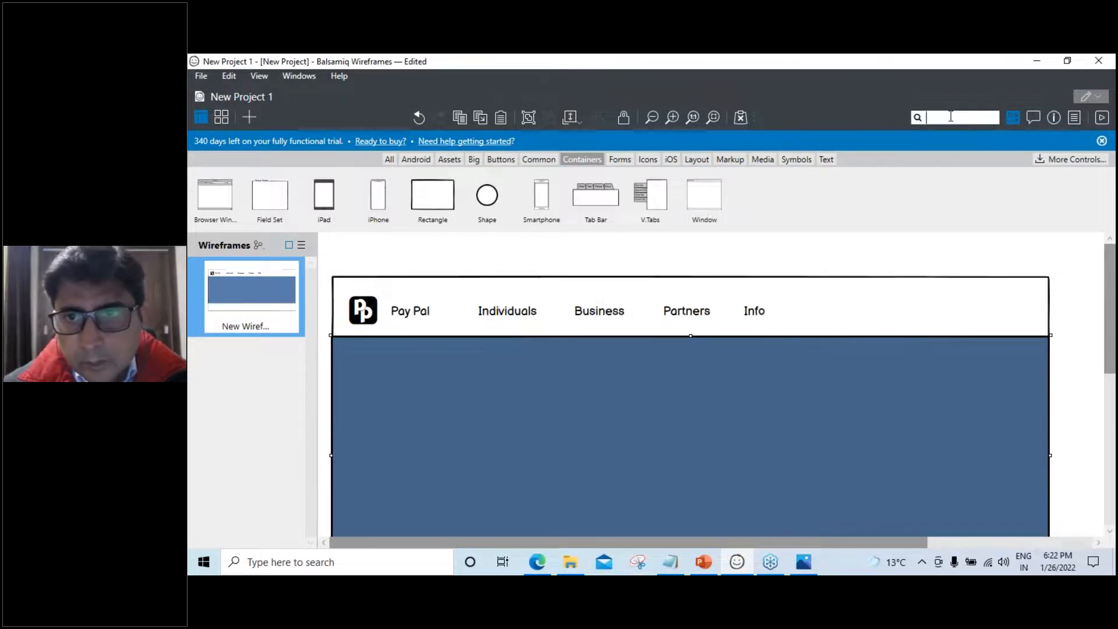
text(b)
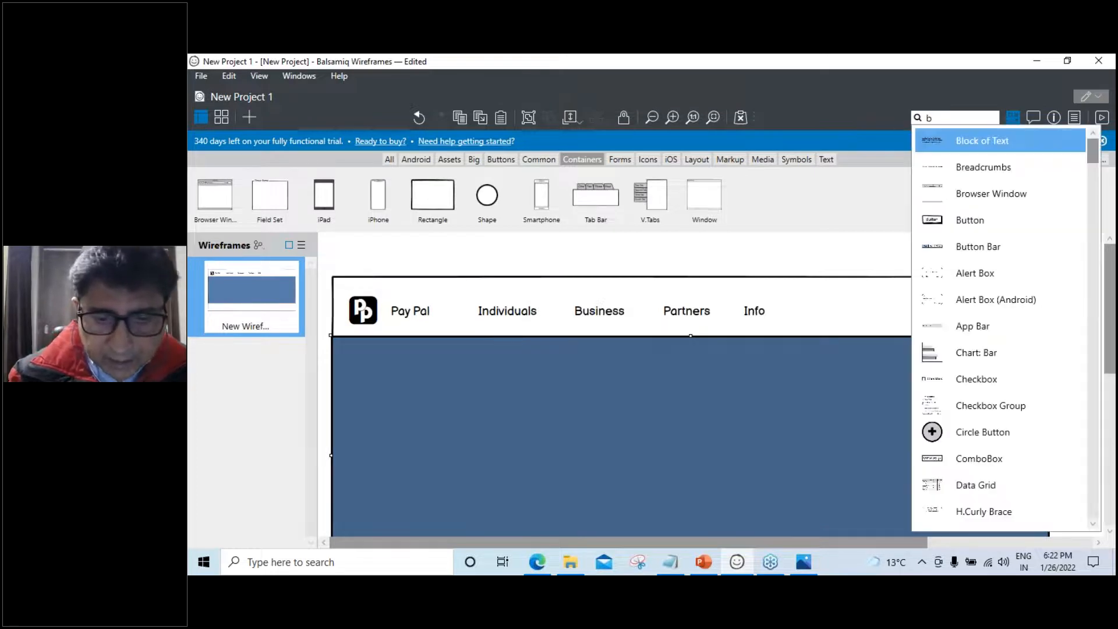
text(utton)
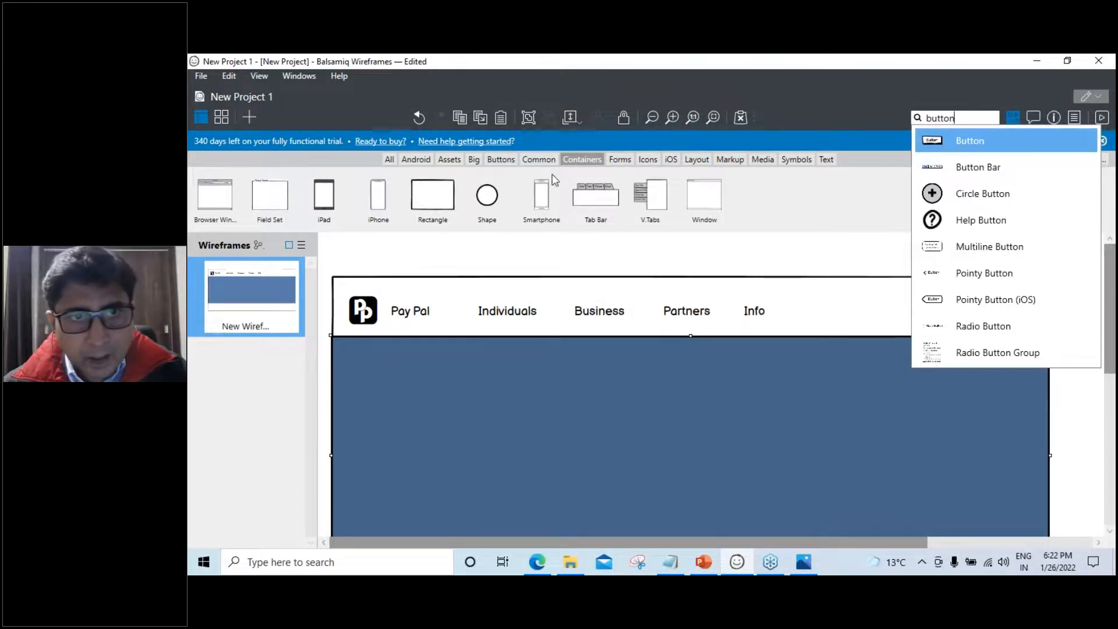
click(501, 160)
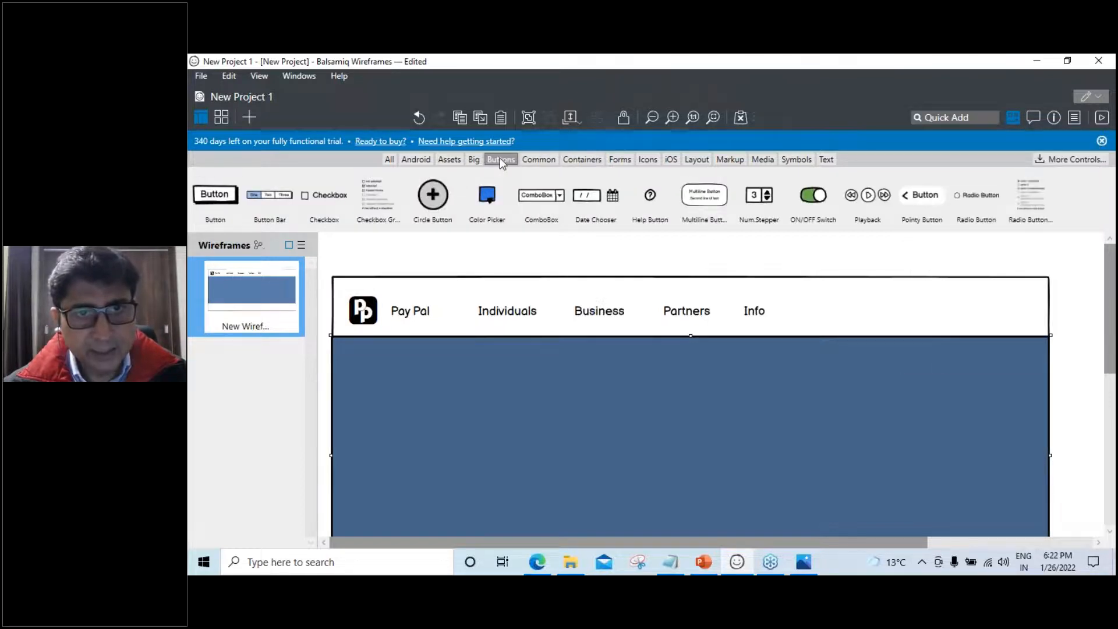
drag(705, 195, 862, 303)
double_click(865, 298)
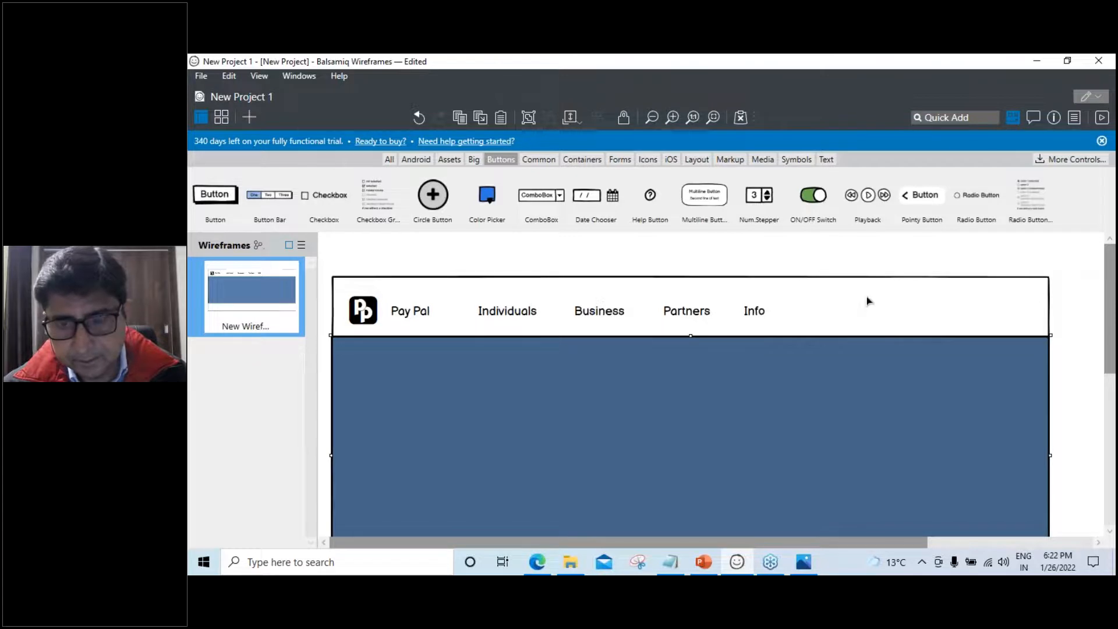
double_click(888, 298)
key(ctrl+a)
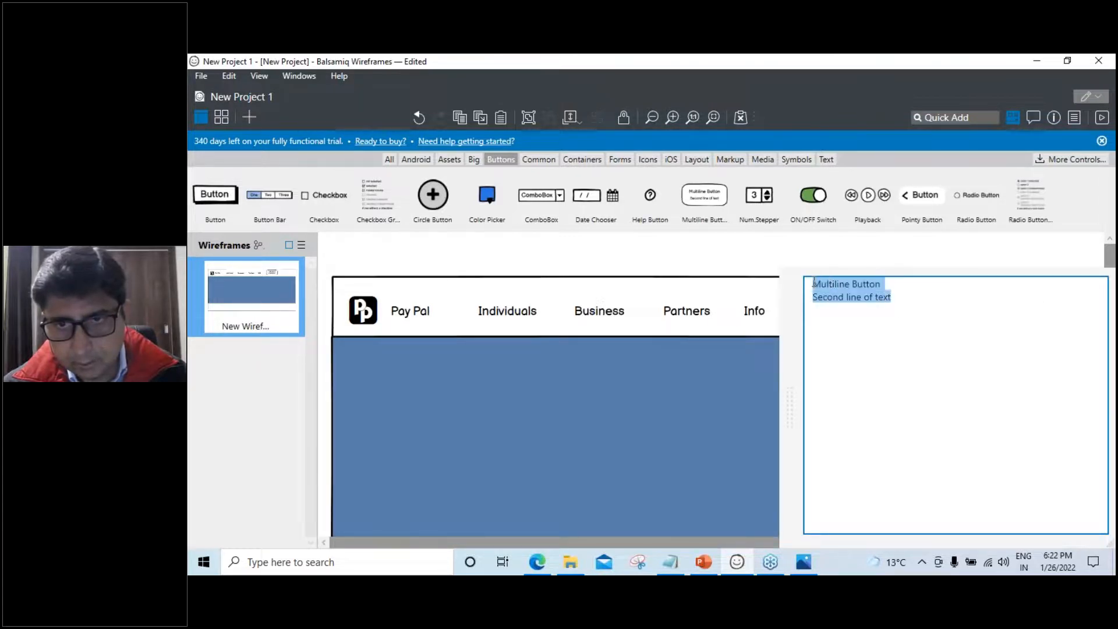
text(Login)
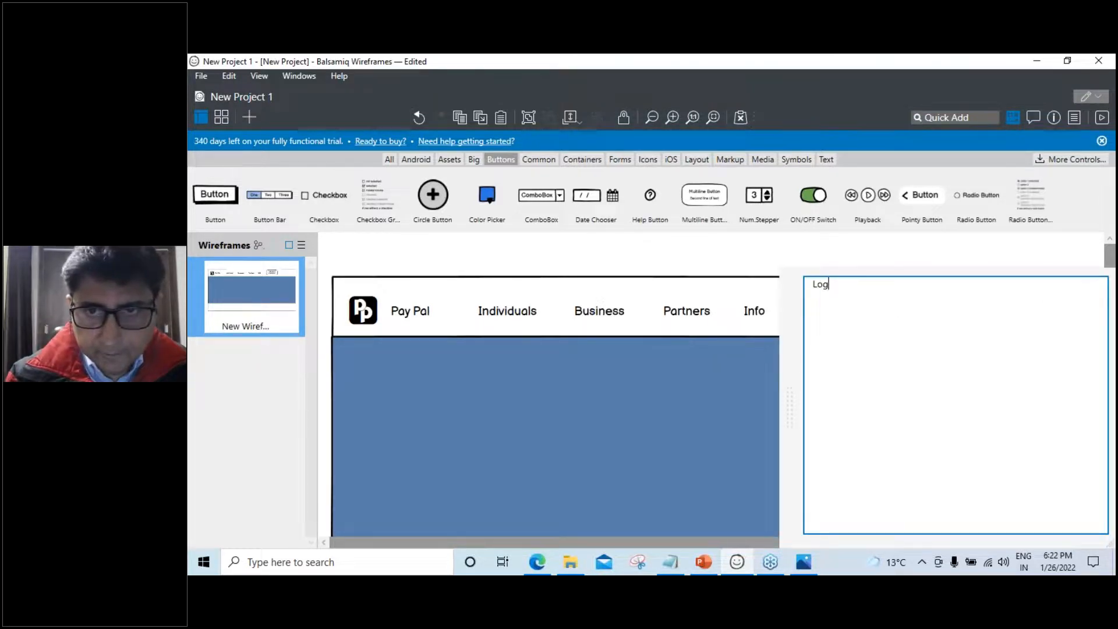
click(725, 437)
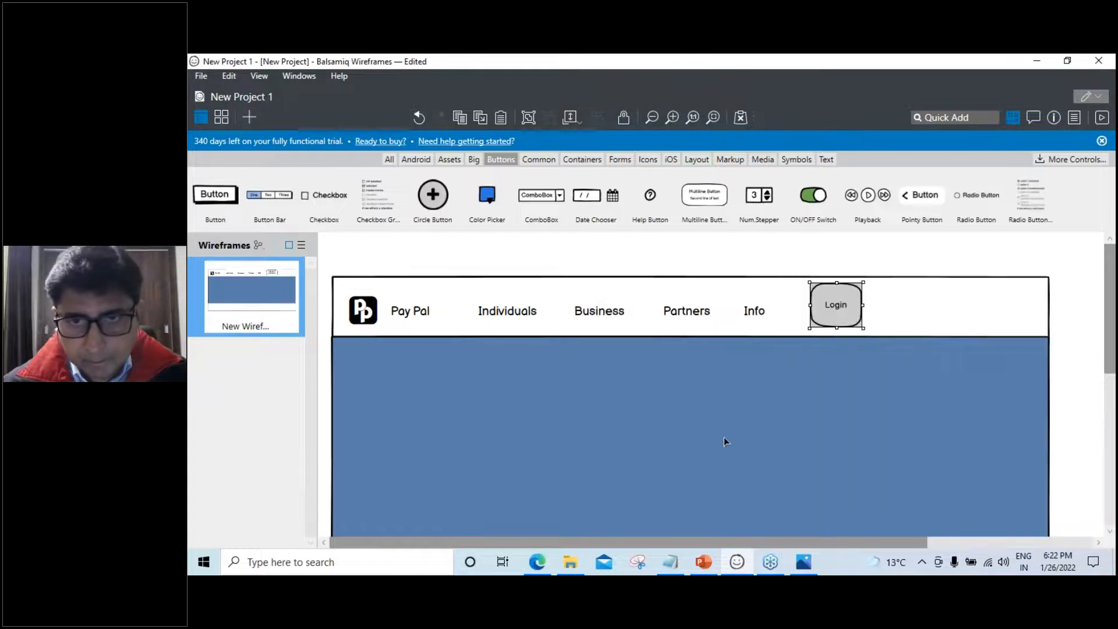
click(725, 437)
Resize the Login button into a wider, shorter pill and fill it cyan
click(855, 304)
drag(862, 305, 931, 305)
drag(869, 327, 886, 307)
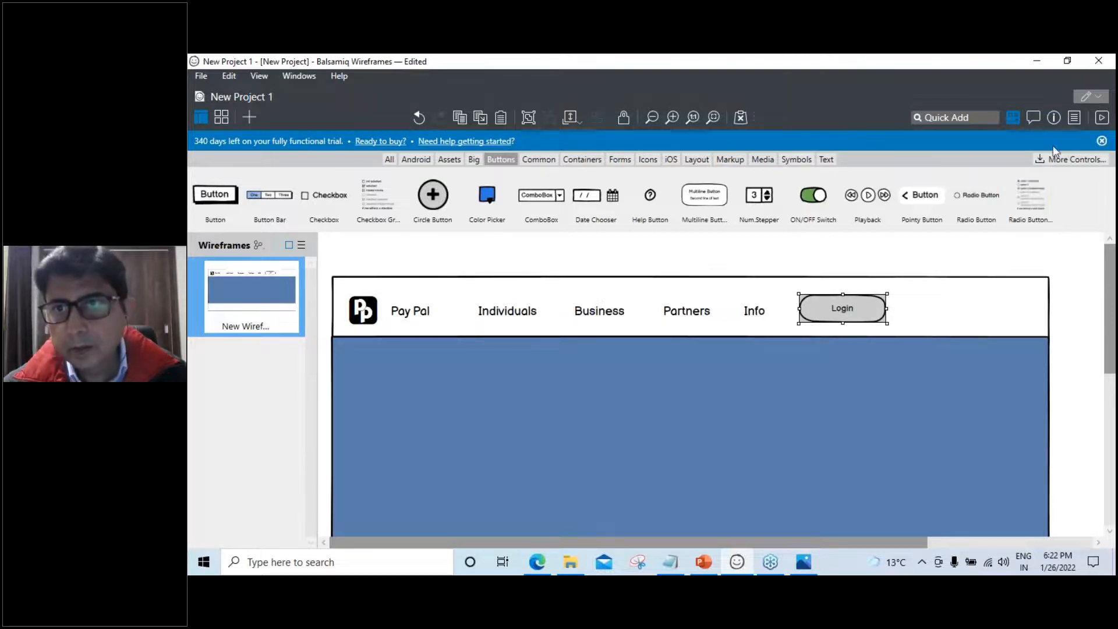
click(1054, 117)
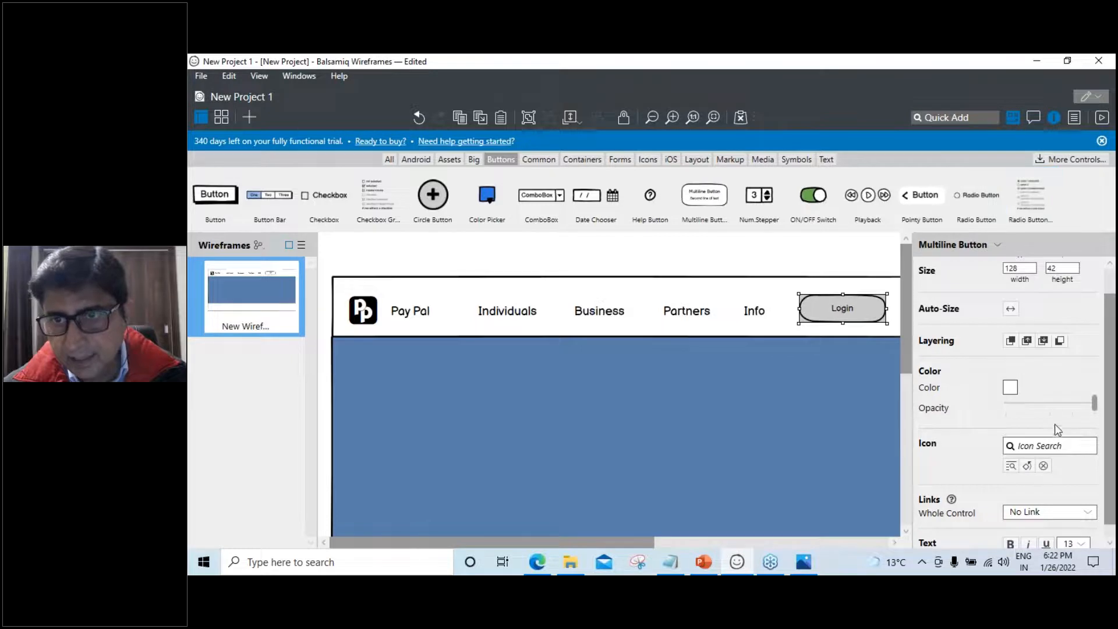
click(1010, 387)
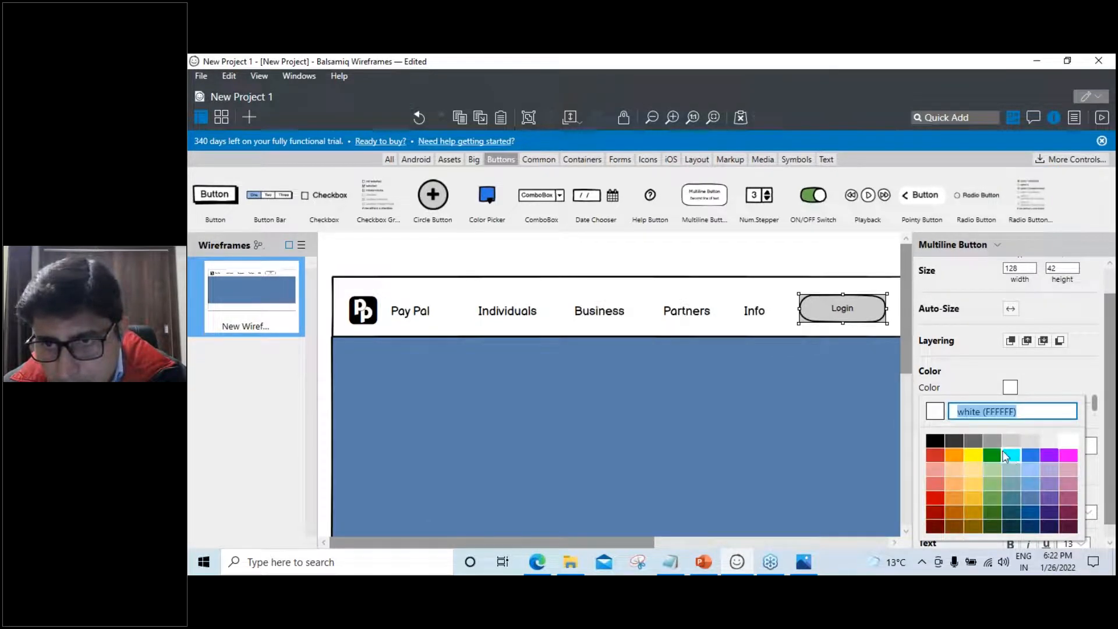
click(1006, 456)
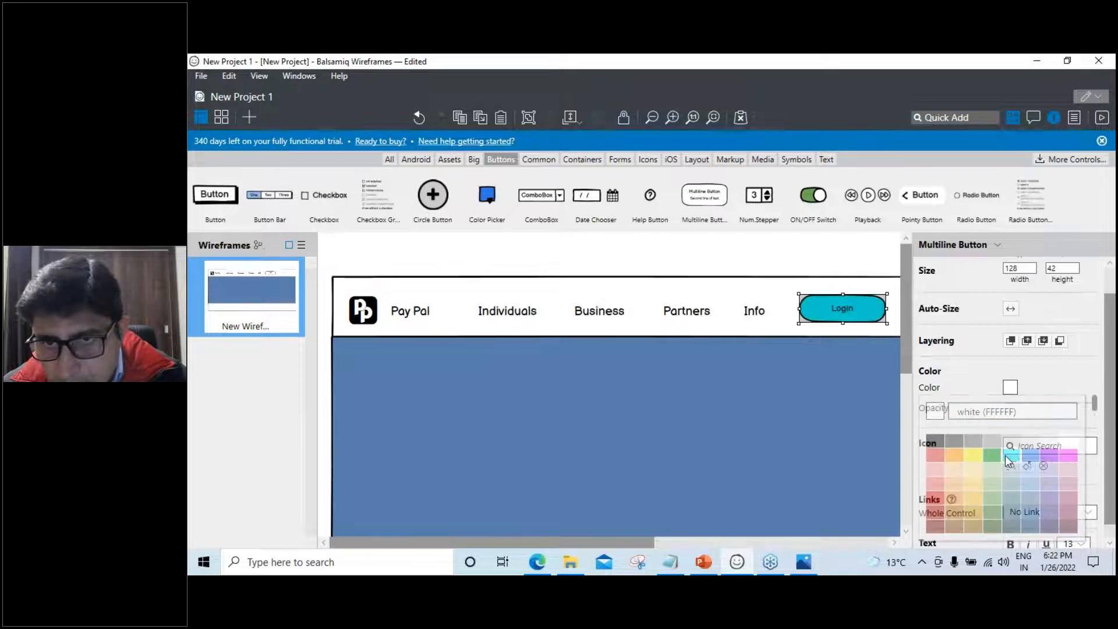
click(862, 438)
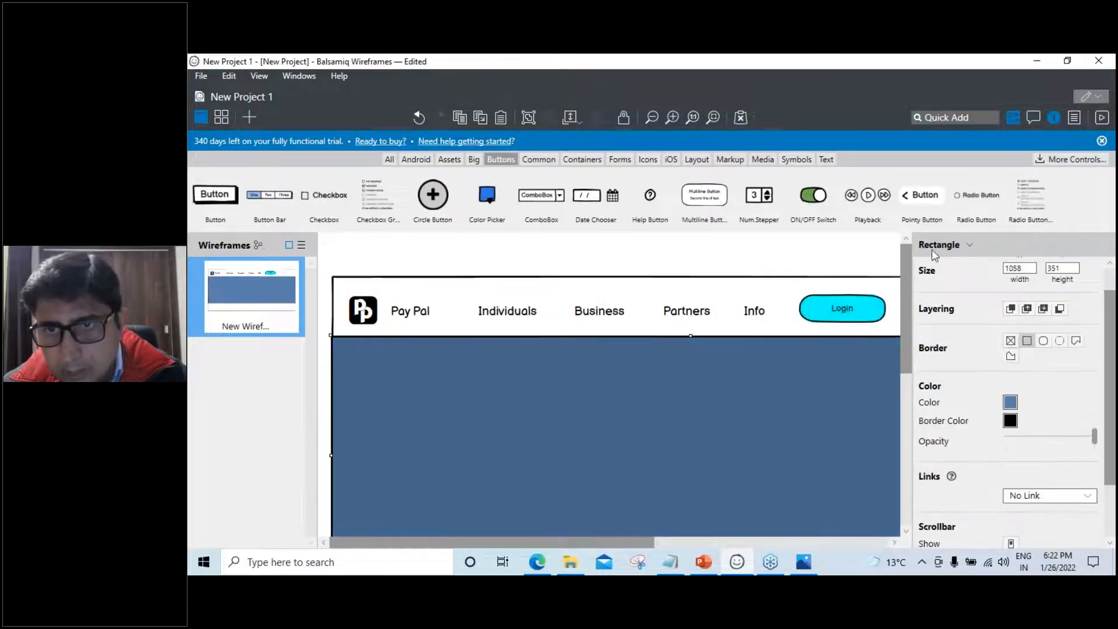
click(1055, 117)
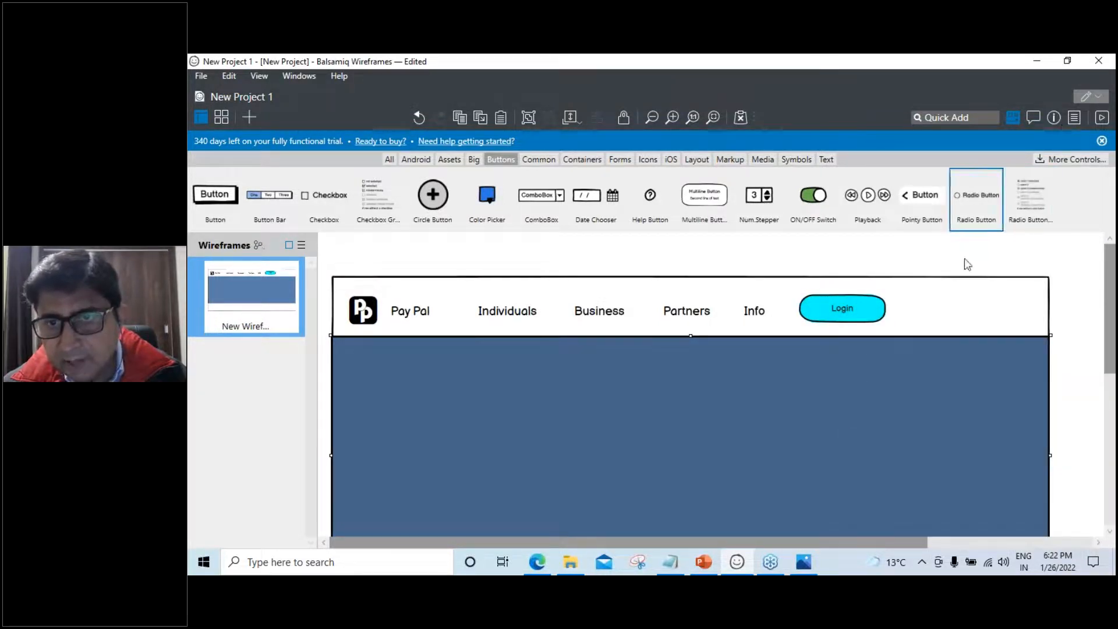
key(ctrl+v)
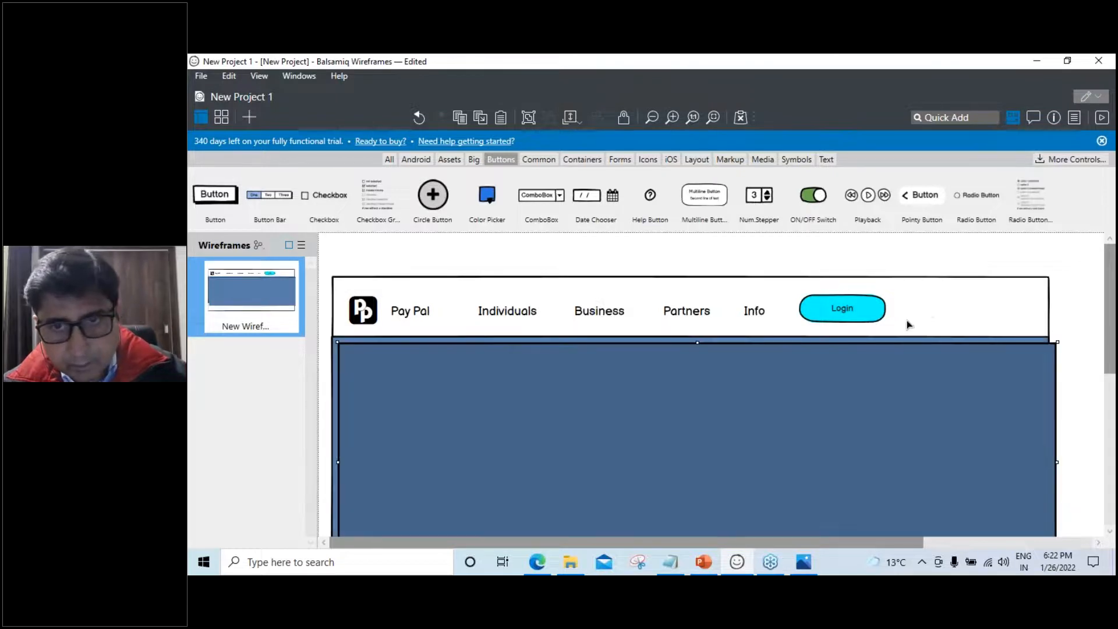
key(ctrl+z)
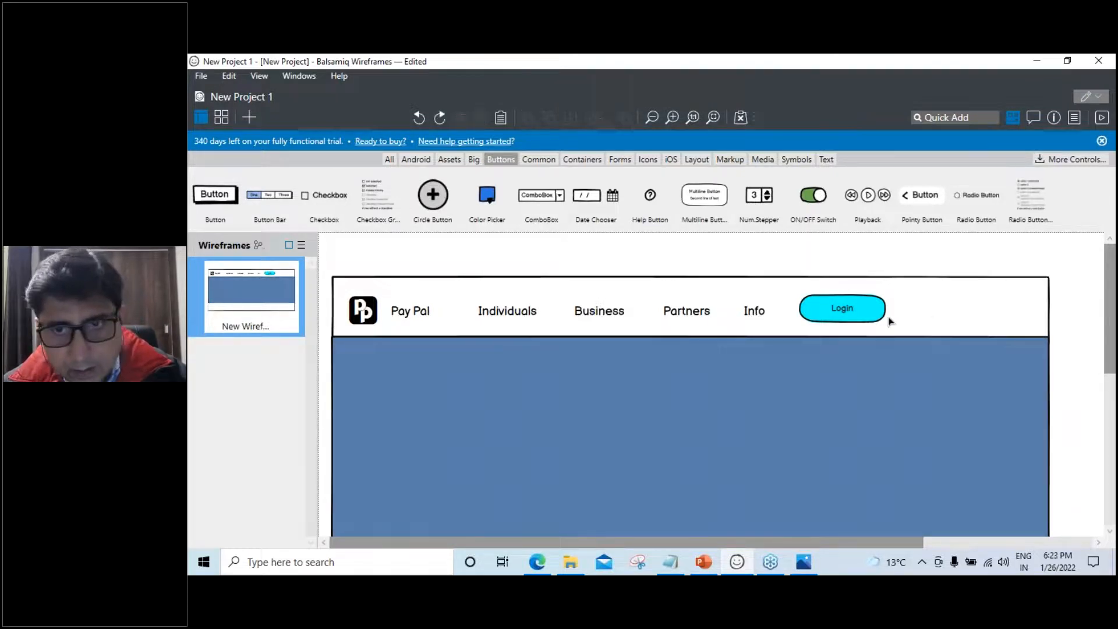
Copy the Login button to its right and relabel the copy 'Sign up'
click(855, 309)
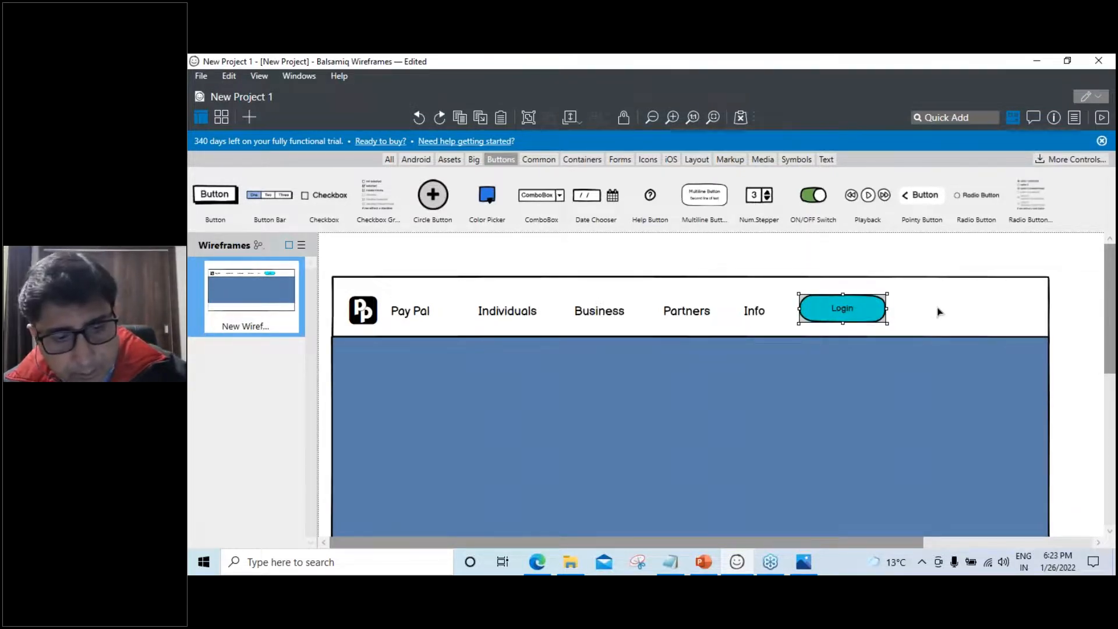
key(ctrl+v)
drag(871, 319, 986, 316)
double_click(987, 315)
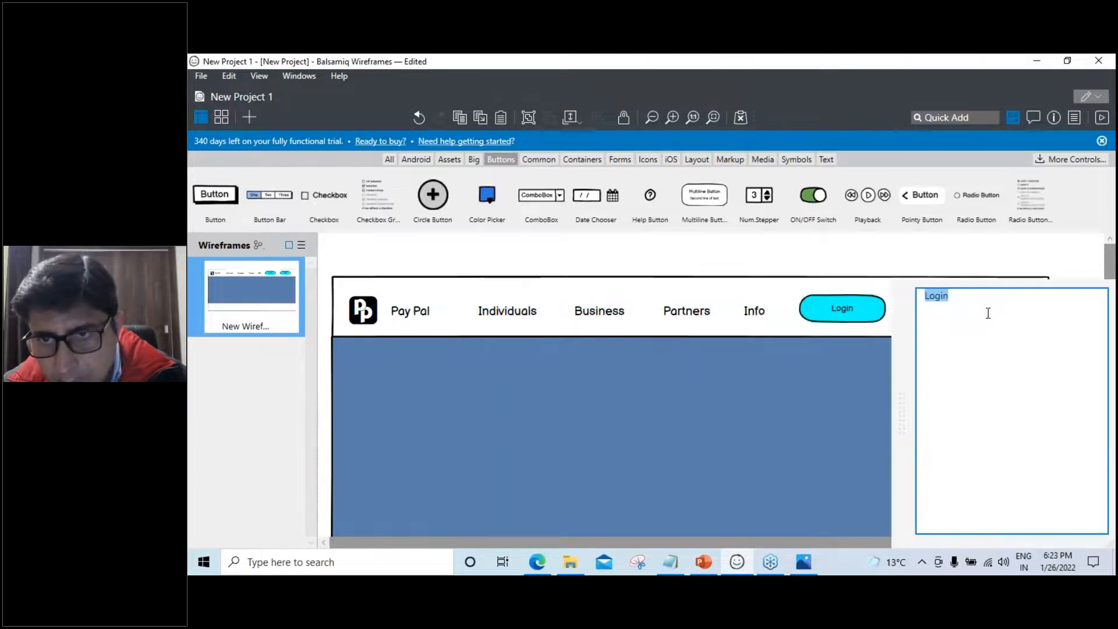
text(Sign u)
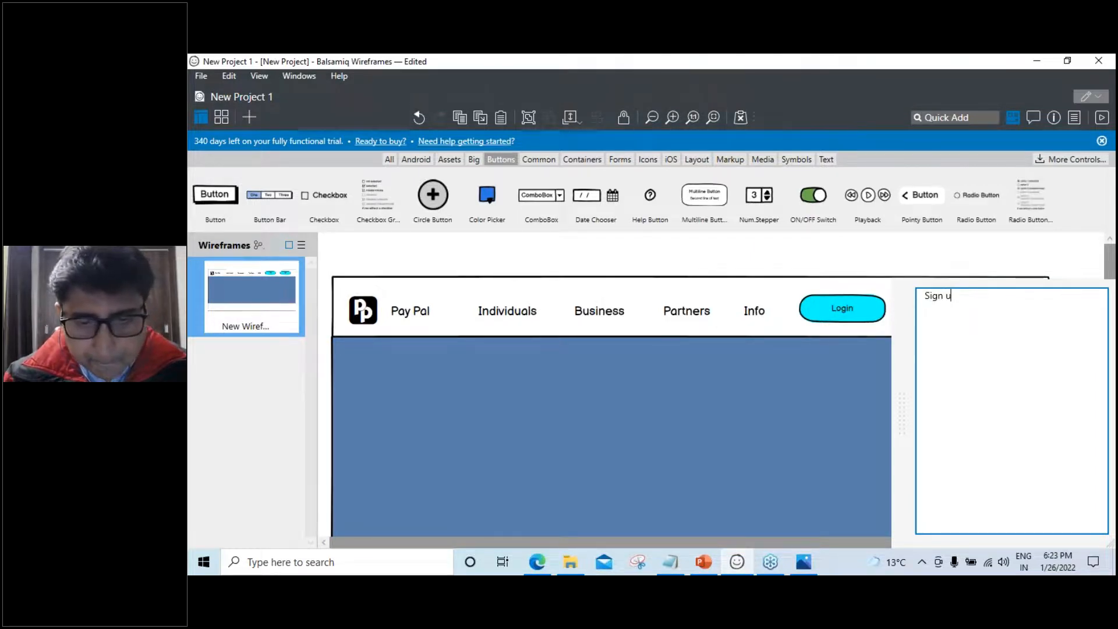
click(854, 400)
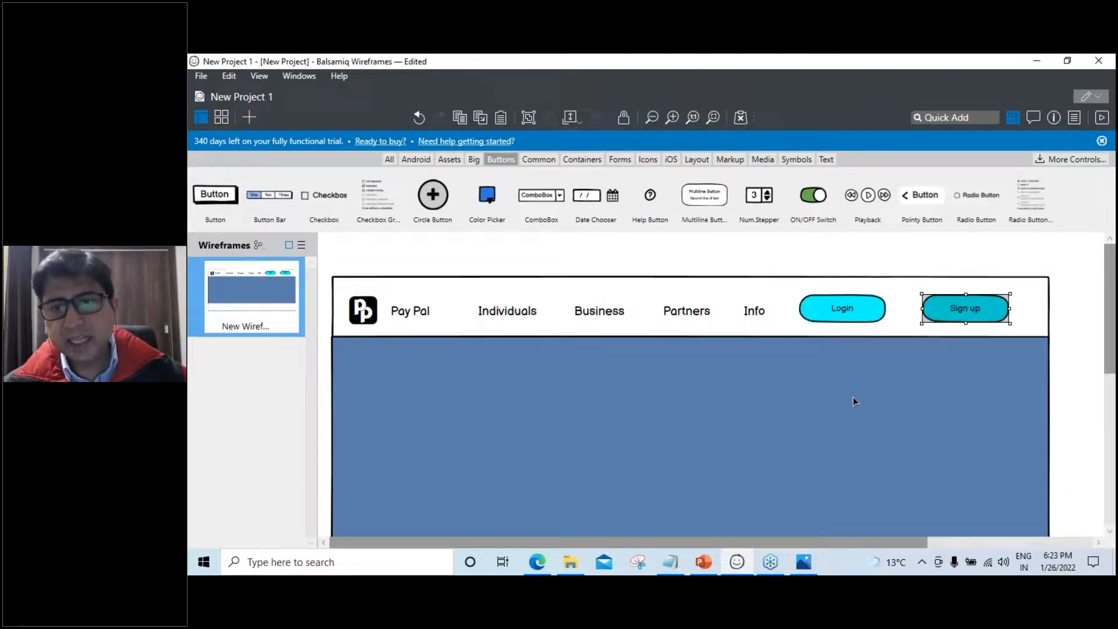
click(956, 357)
click(974, 312)
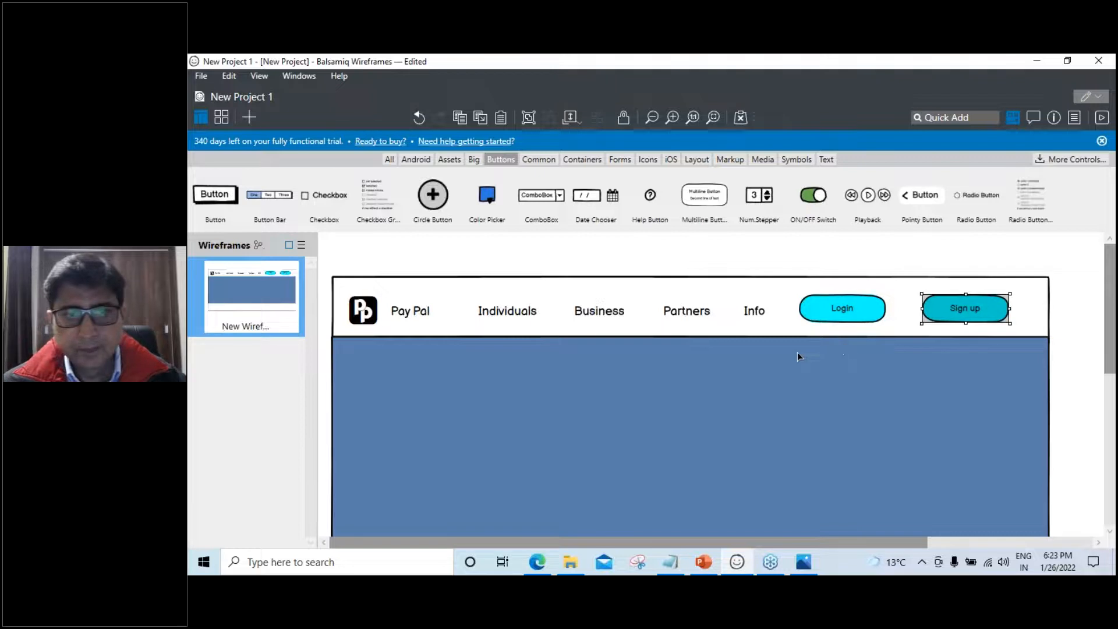
Quick Add an angle-down icon and drag it right after Individuals
click(956, 117)
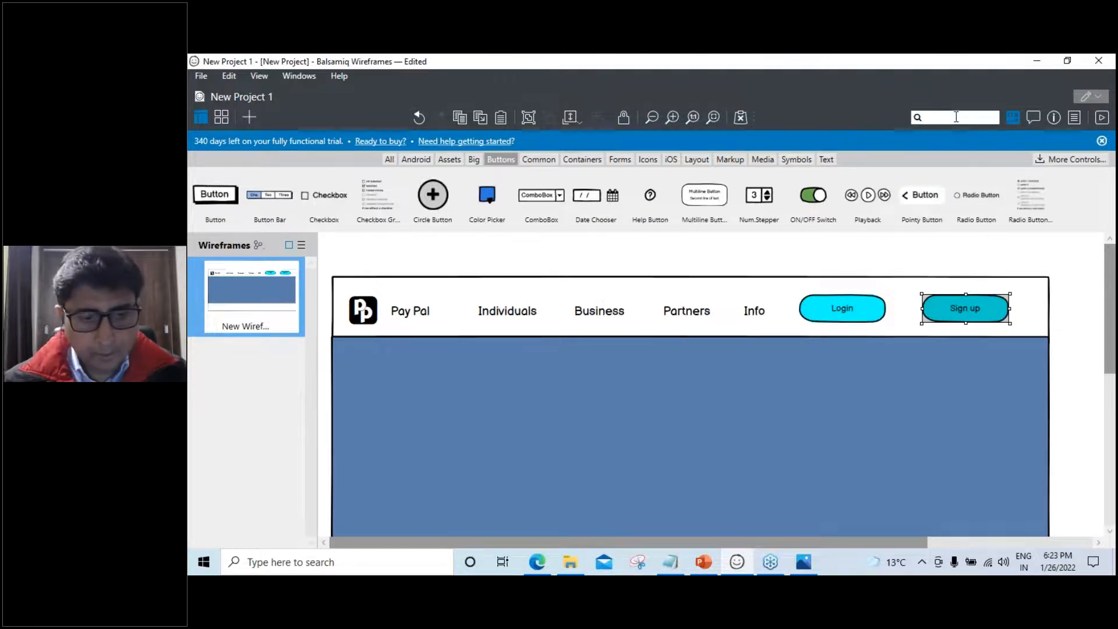
text(ang)
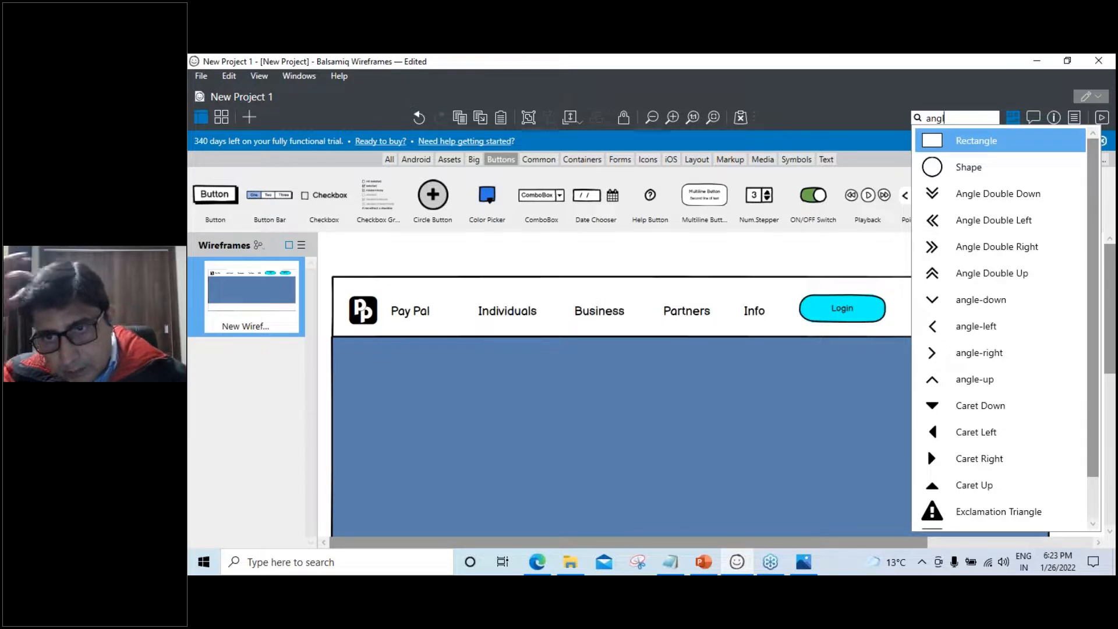
click(938, 303)
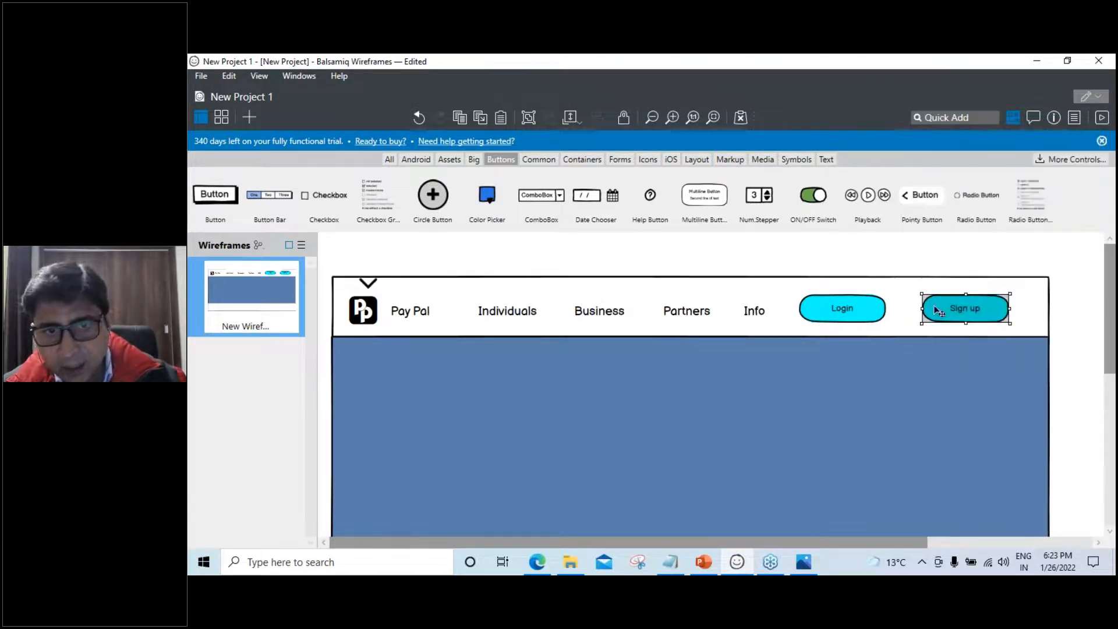
click(369, 286)
drag(369, 288, 555, 322)
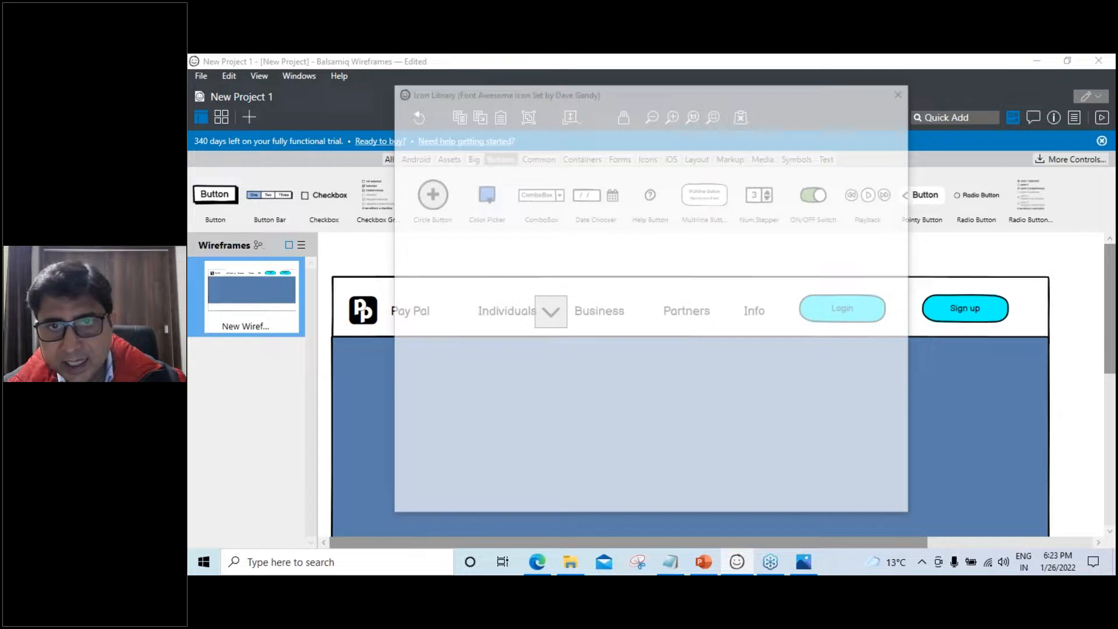
click(902, 96)
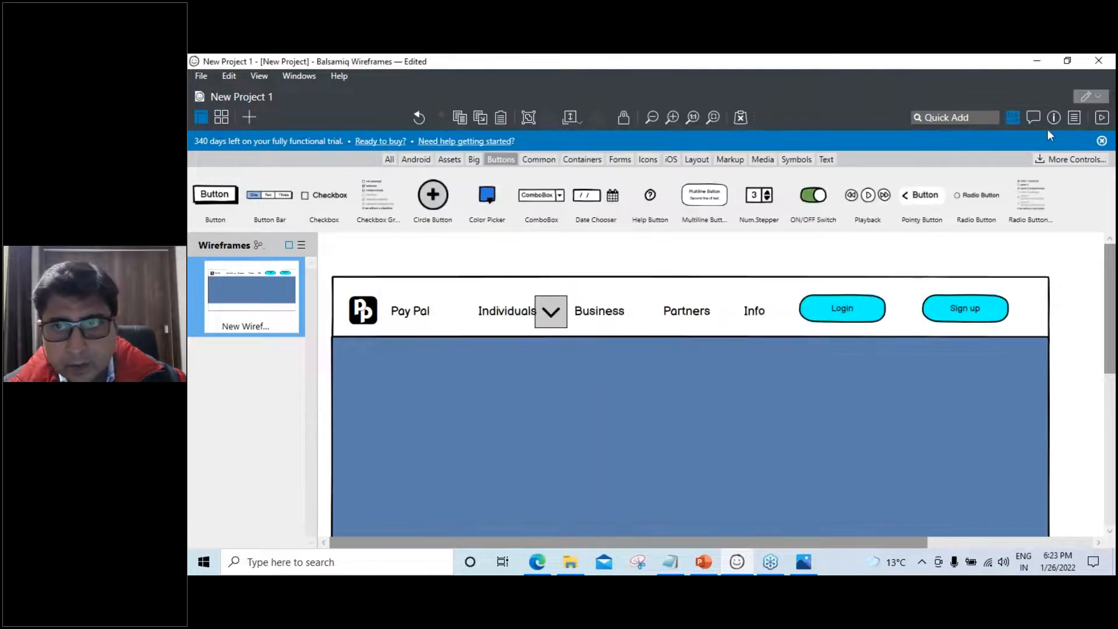
click(1053, 117)
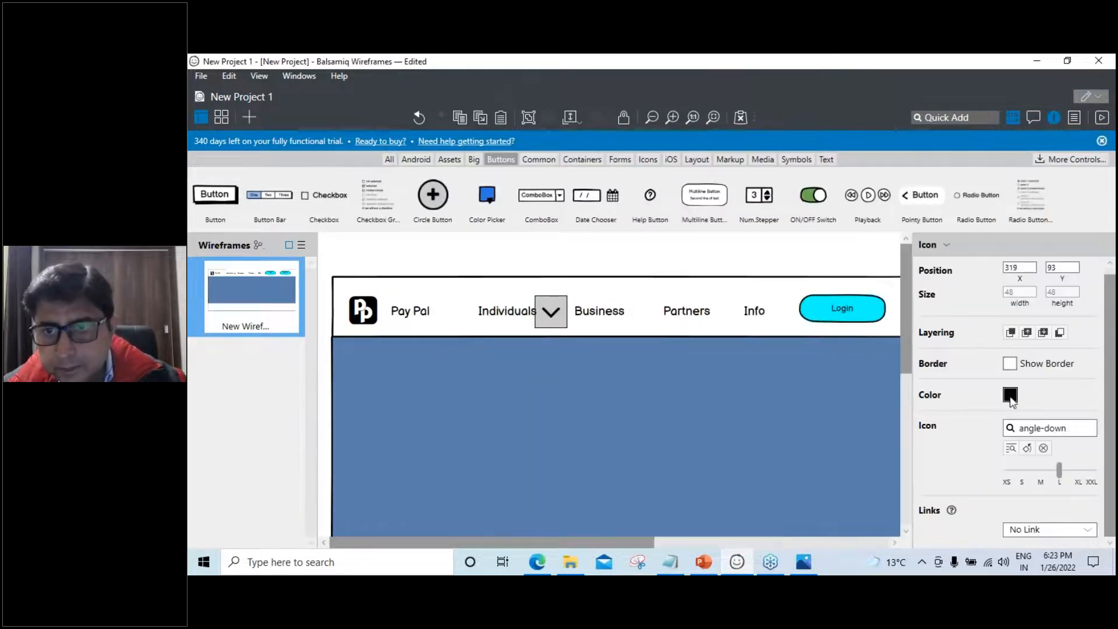
Set the chevron to size S and align it just after Individuals
click(1023, 474)
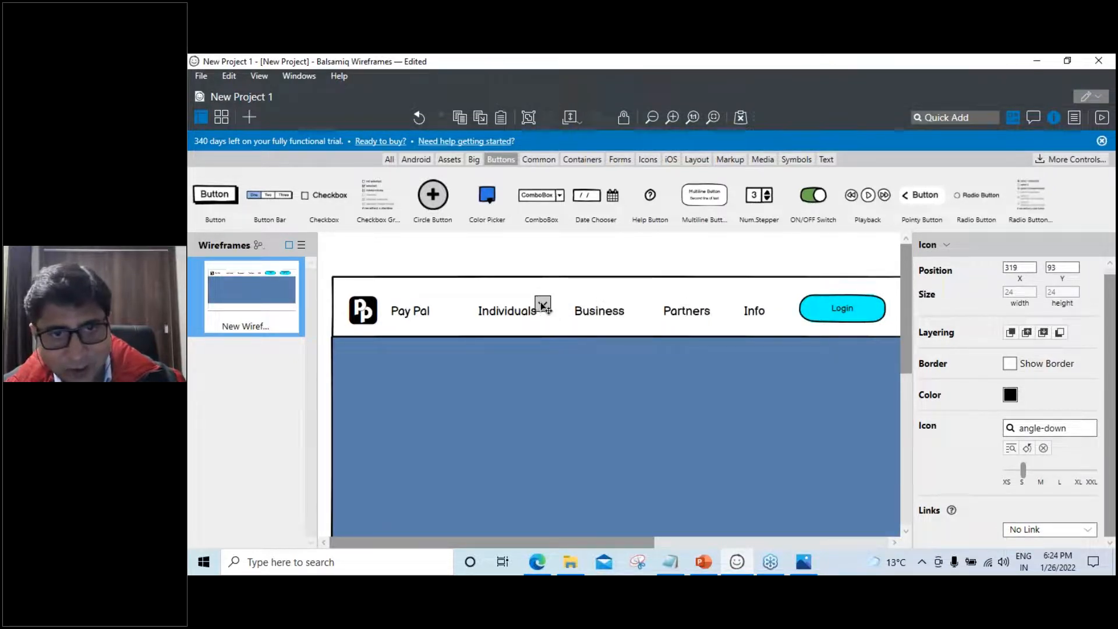
drag(549, 311, 544, 319)
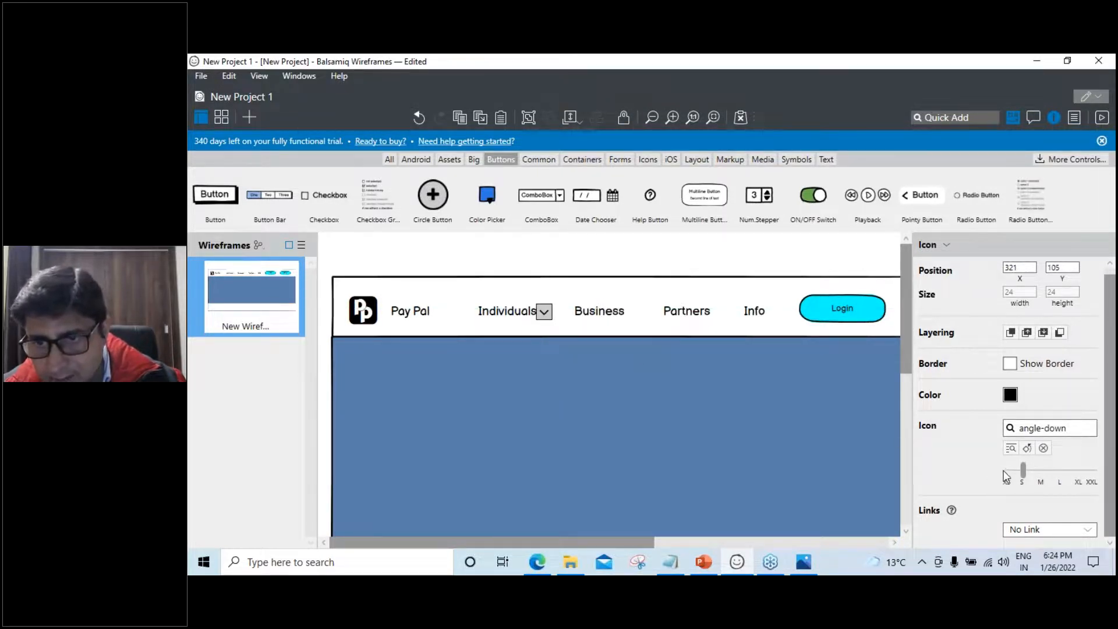
click(1005, 472)
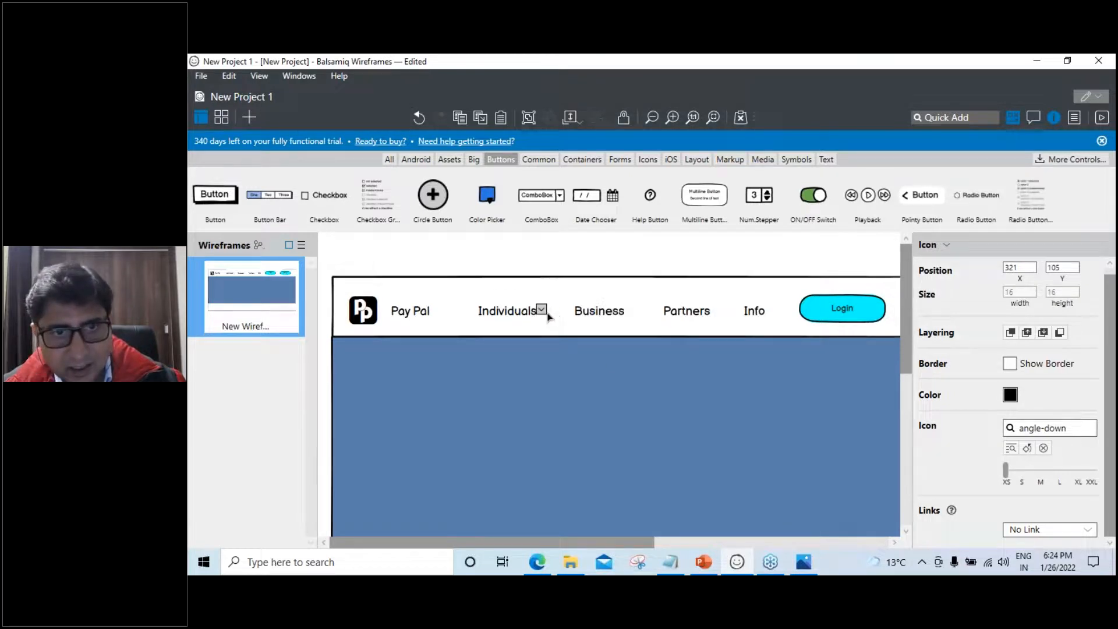
drag(543, 314, 549, 322)
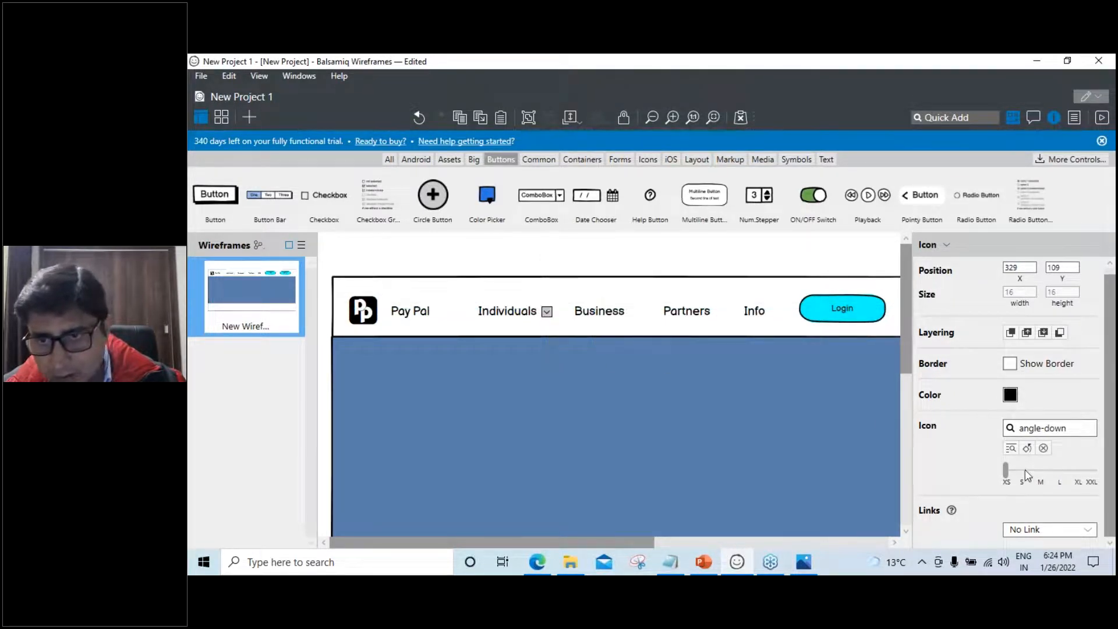
click(1023, 470)
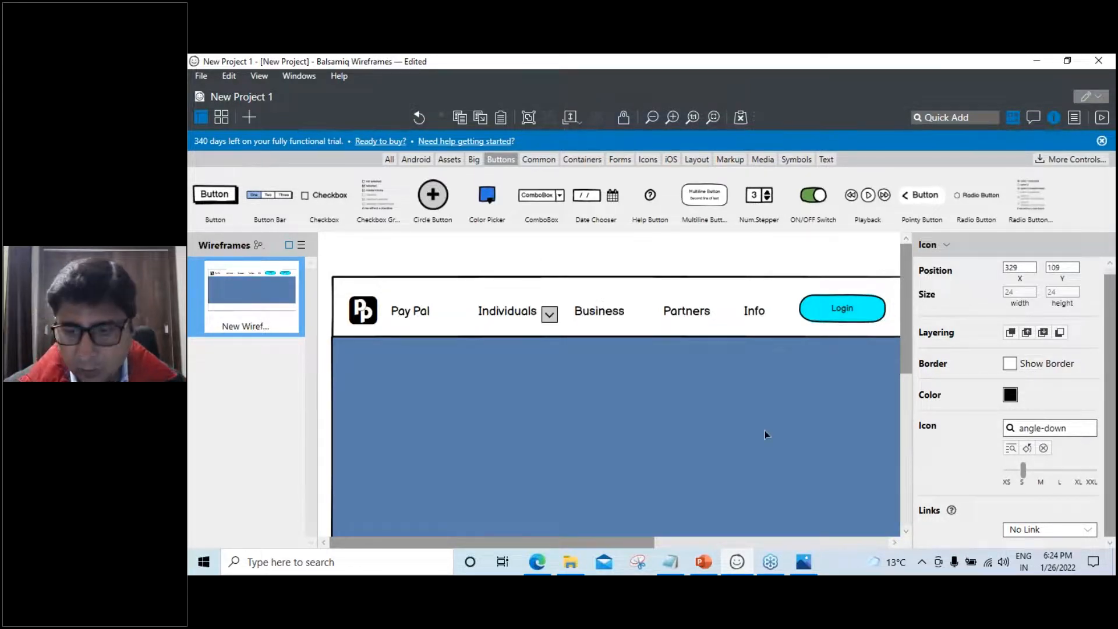
key(Up)
key(Up)
key(Up)
key(Up)
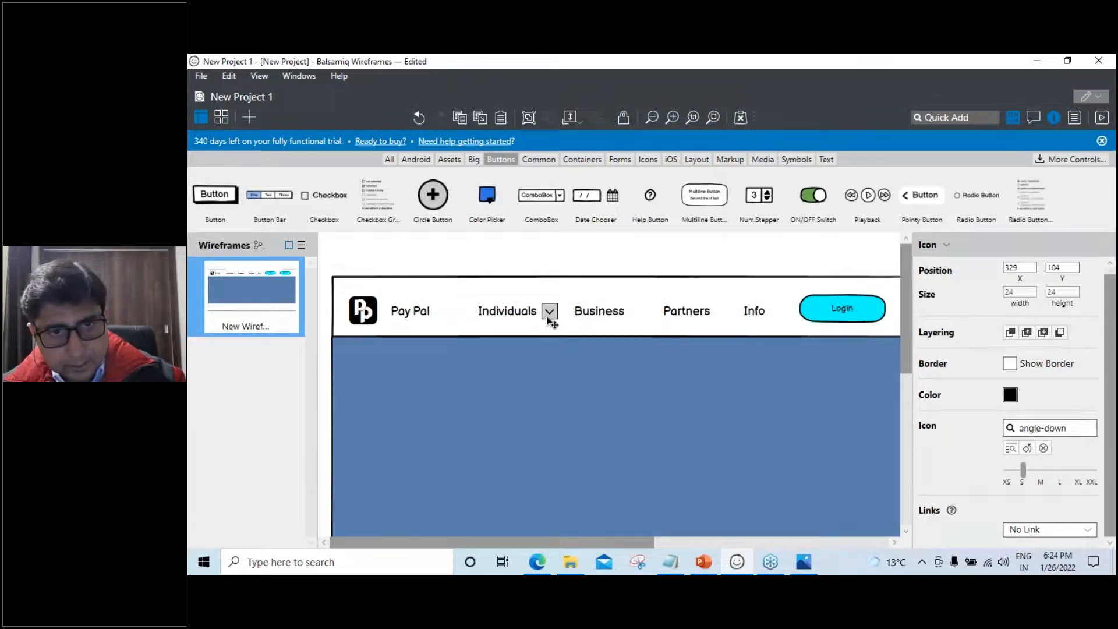
Copy the chevron after Business, Partners and Info
drag(549, 321, 640, 324)
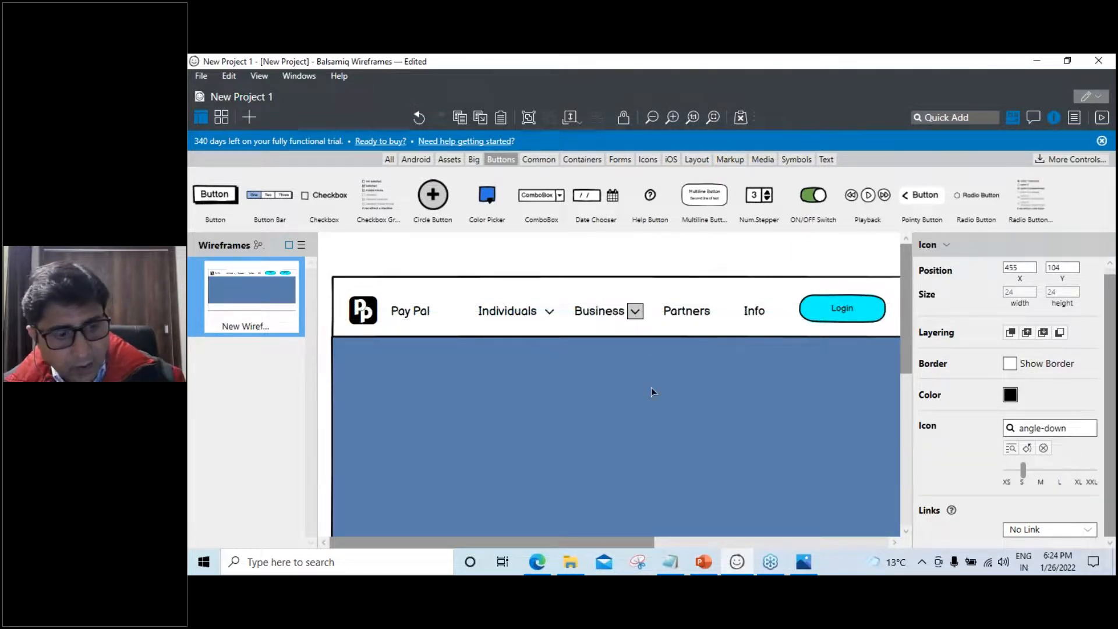
key(ctrl+d)
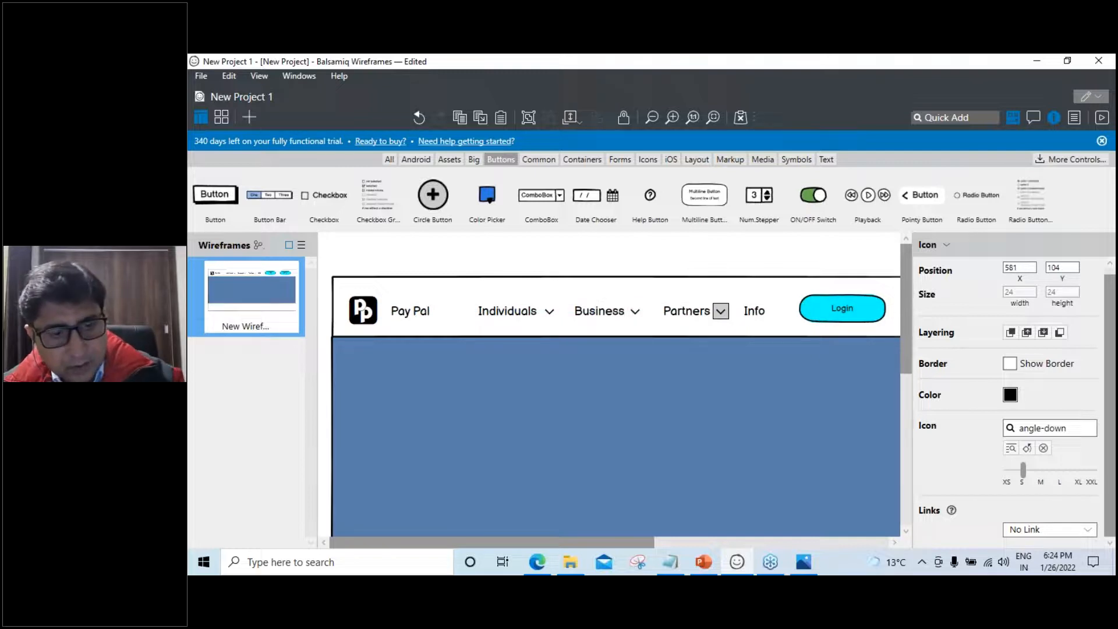
key(ctrl+d)
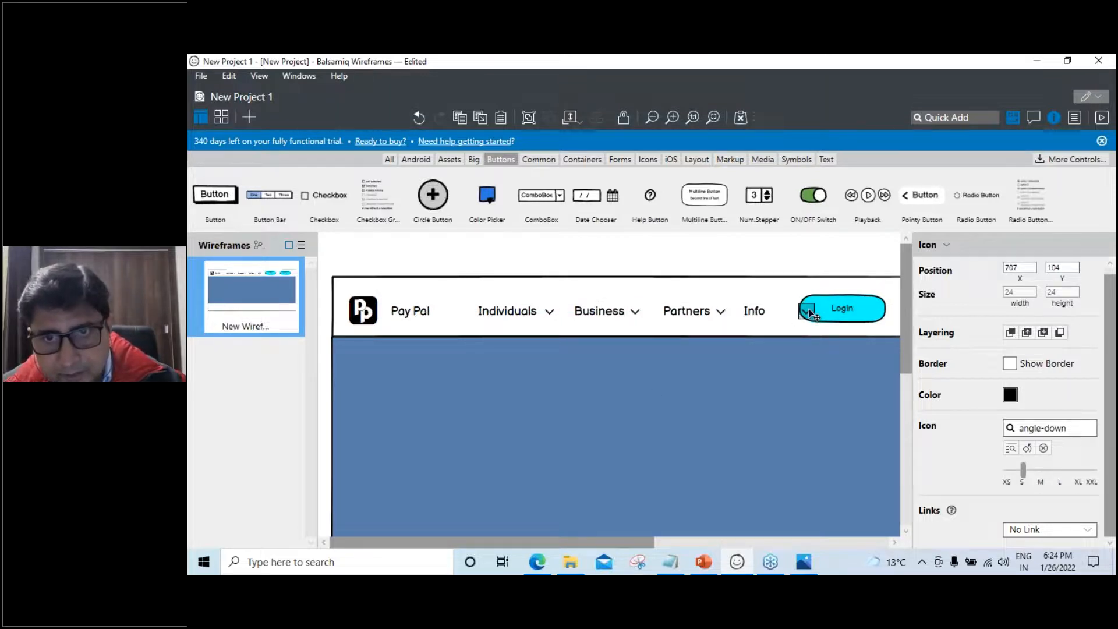
drag(811, 315, 780, 314)
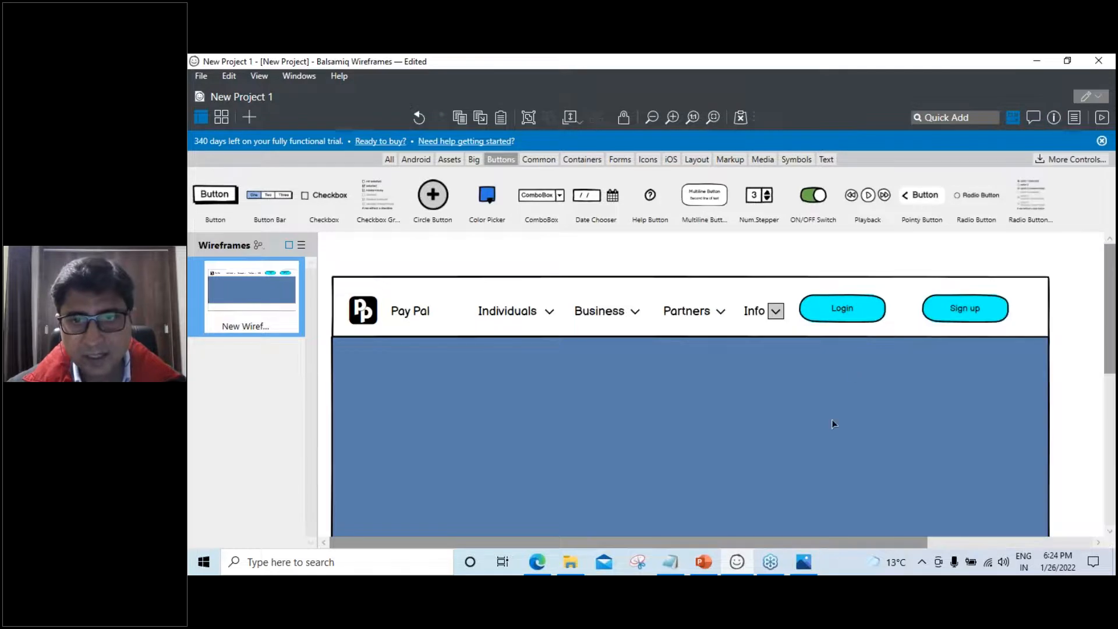
Add a text label reading 'You take care of your loved ones' in the blue hero
scroll(830, 422, down, 2)
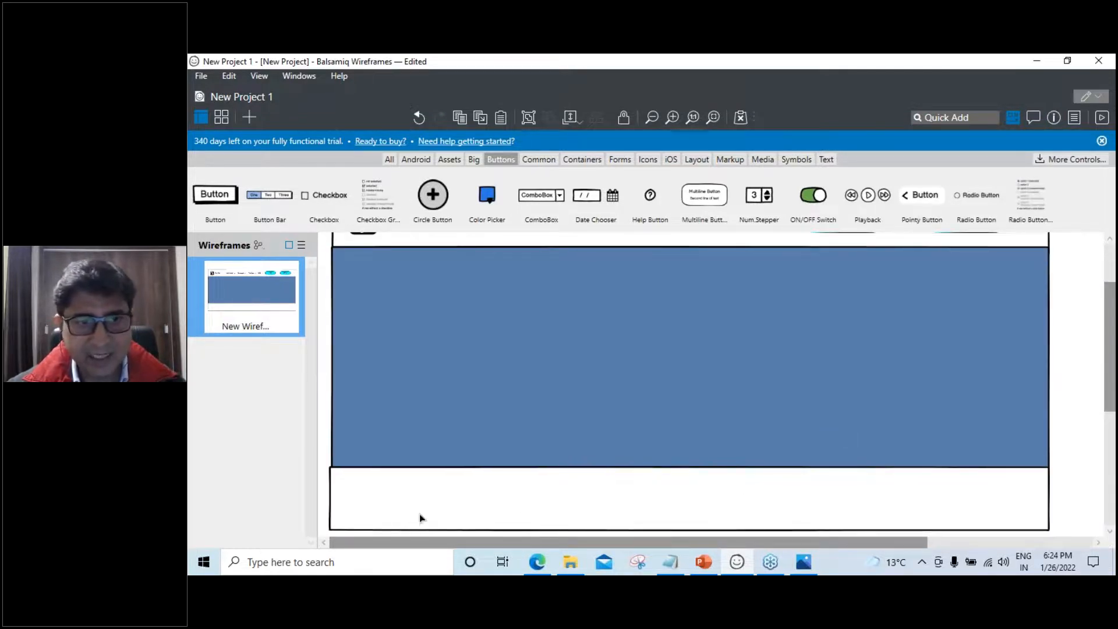
click(387, 502)
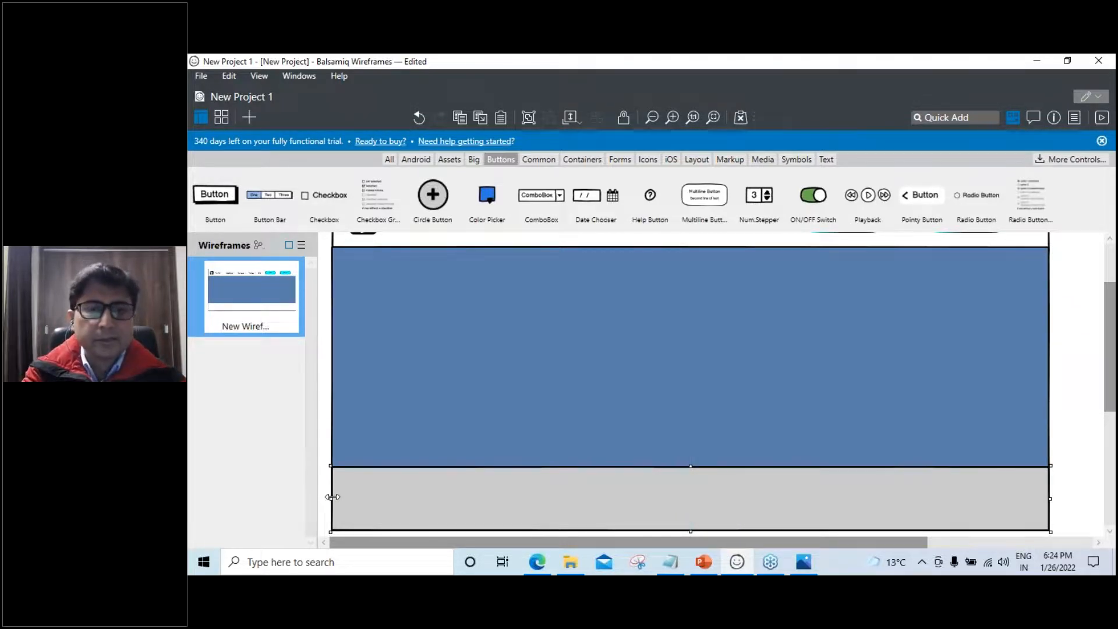
scroll(333, 497, up, 2)
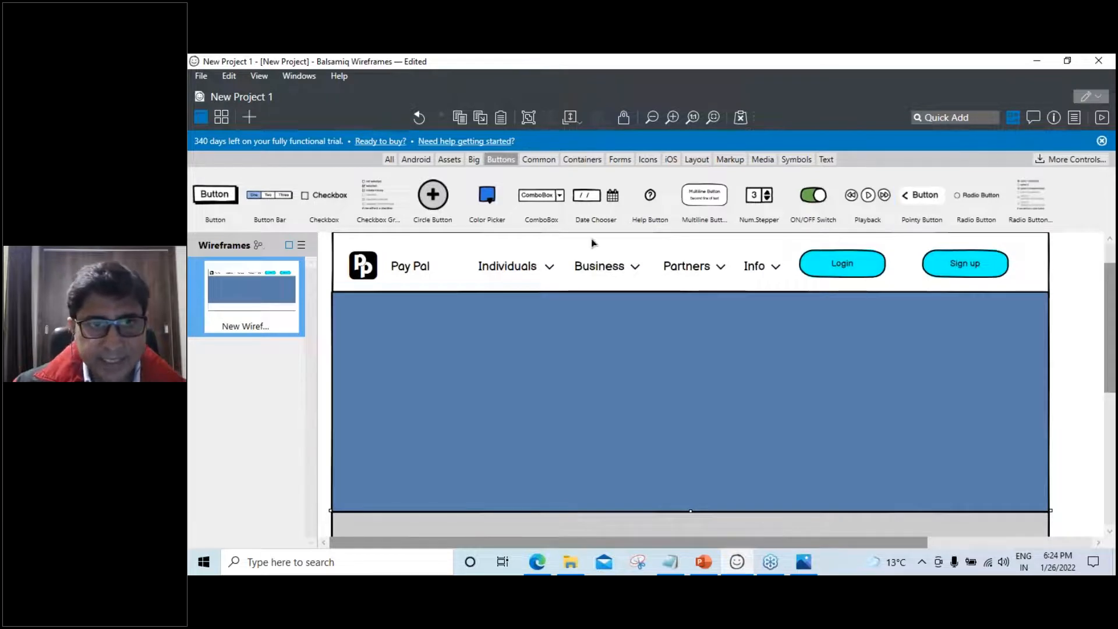
click(949, 118)
text(labe)
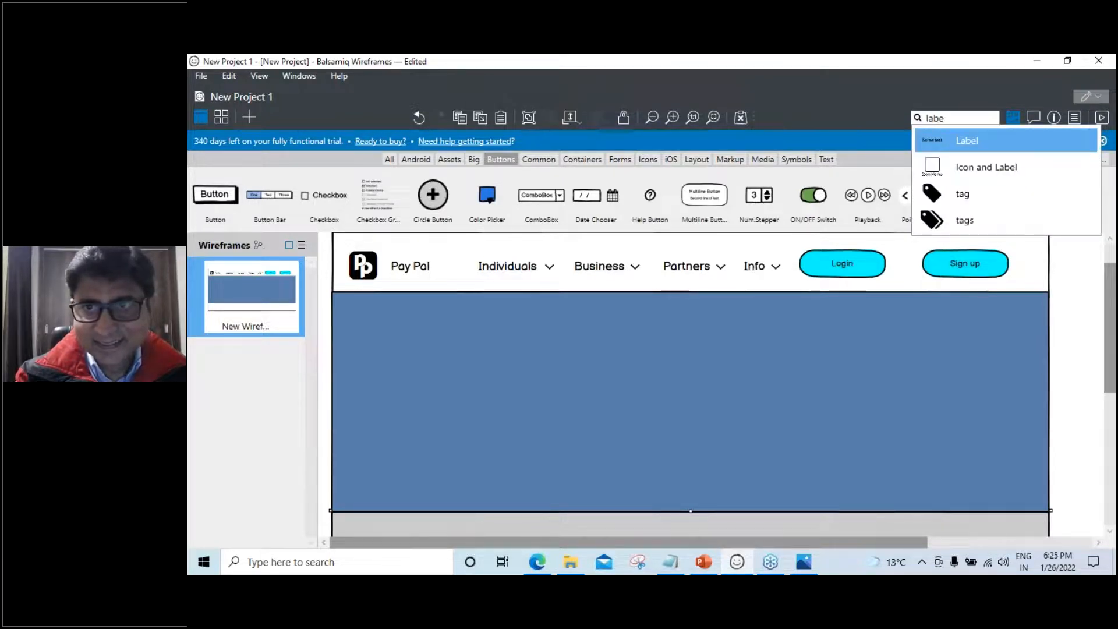
click(968, 140)
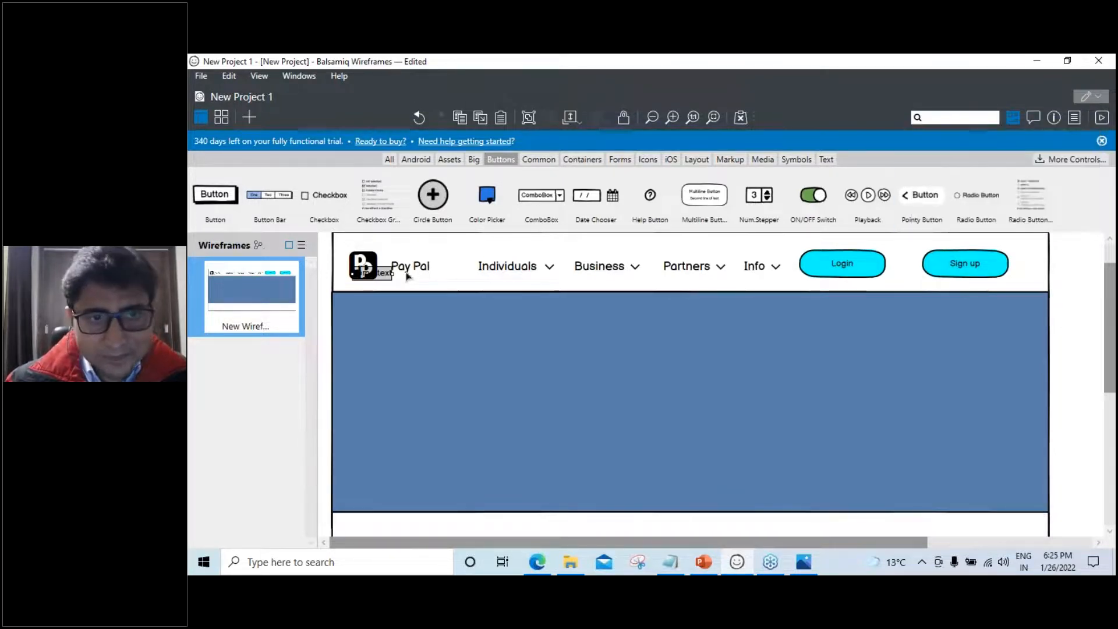
drag(389, 282, 655, 338)
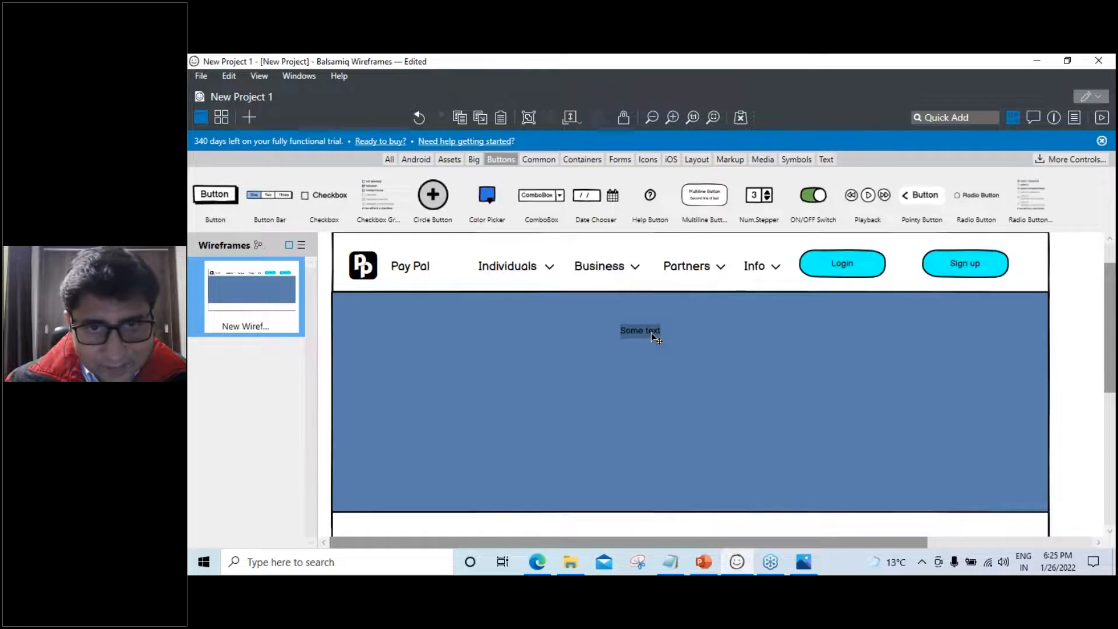
double_click(656, 338)
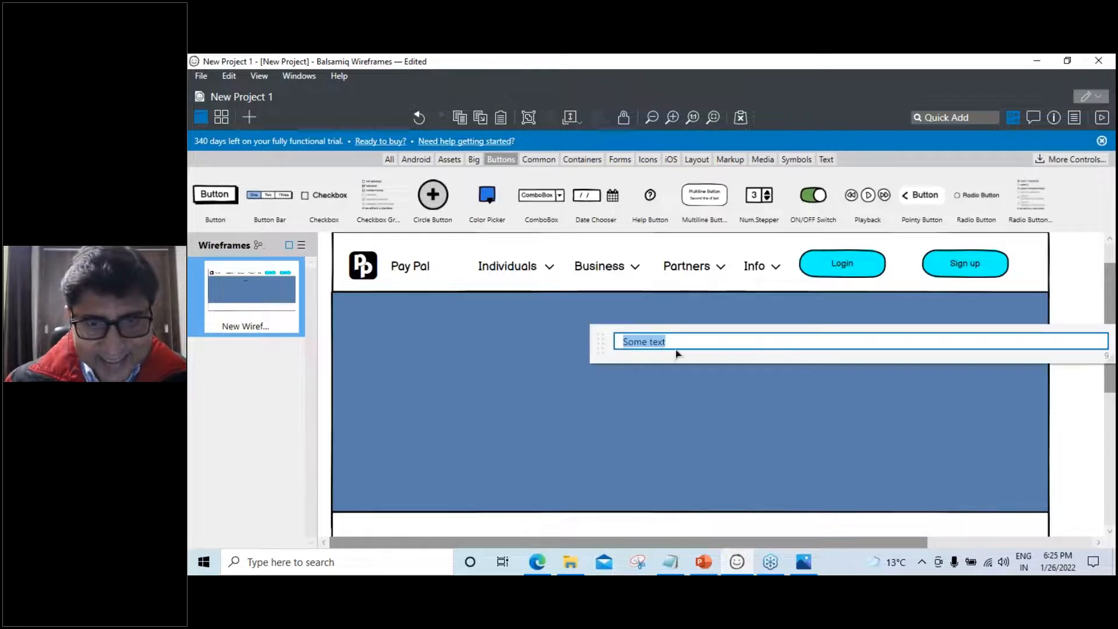
text(Y)
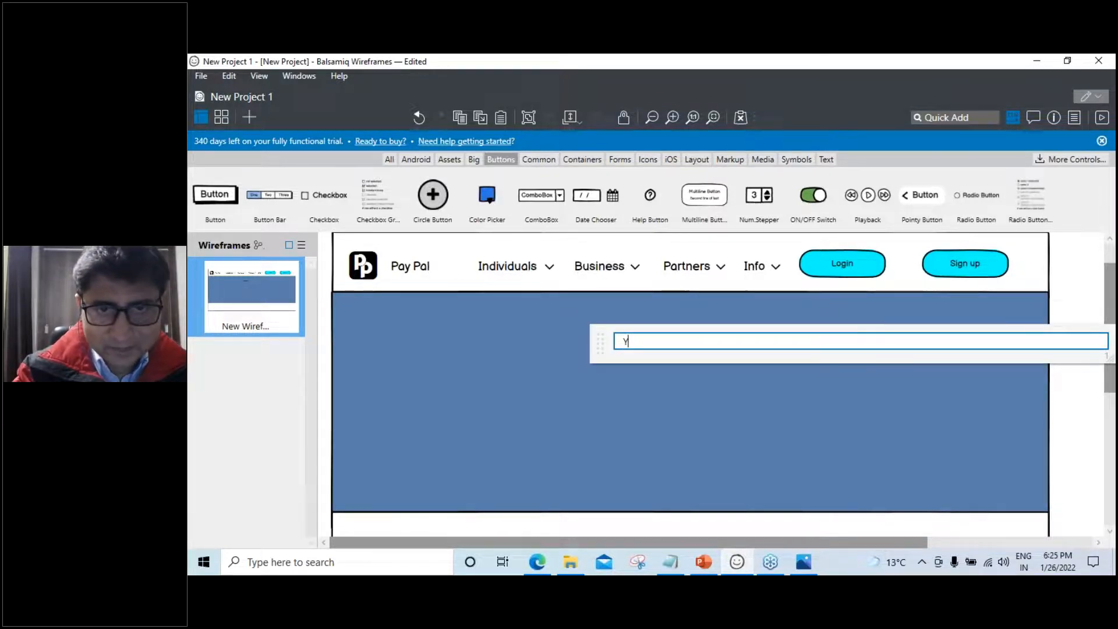
text(uou take care of your loved ones)
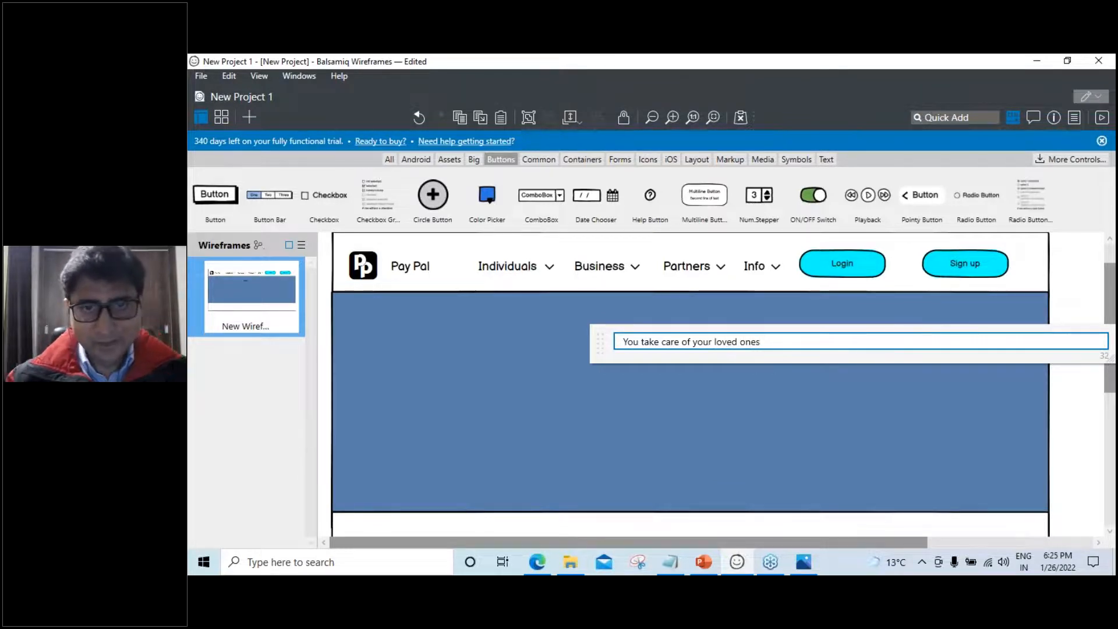
click(800, 445)
Make the headline white at font size 40 and move it toward the hero's centre
click(674, 331)
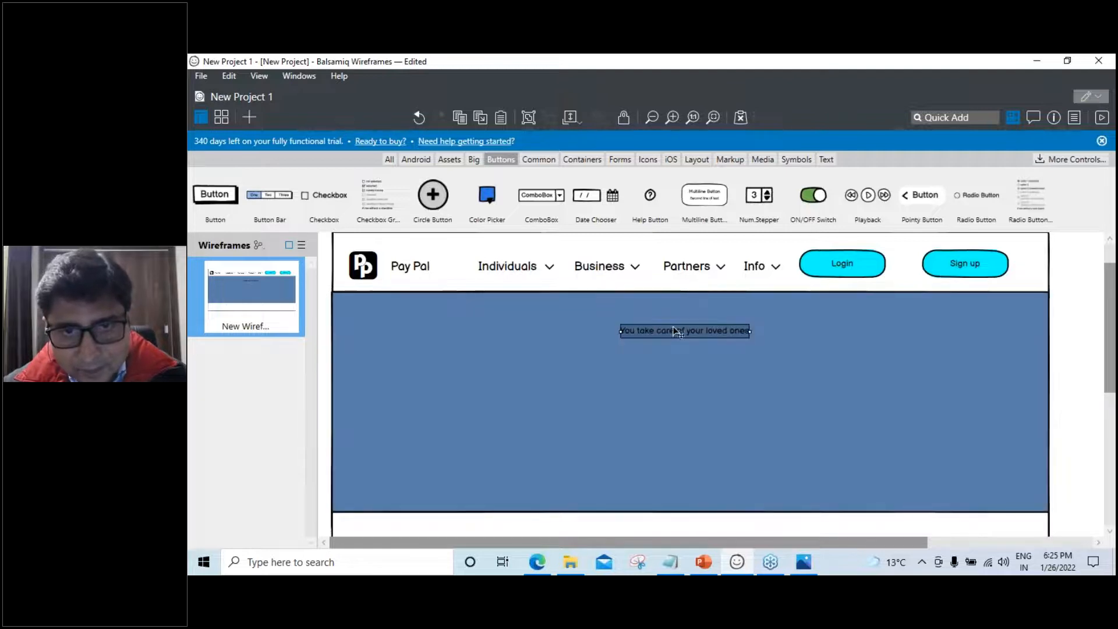
click(1055, 118)
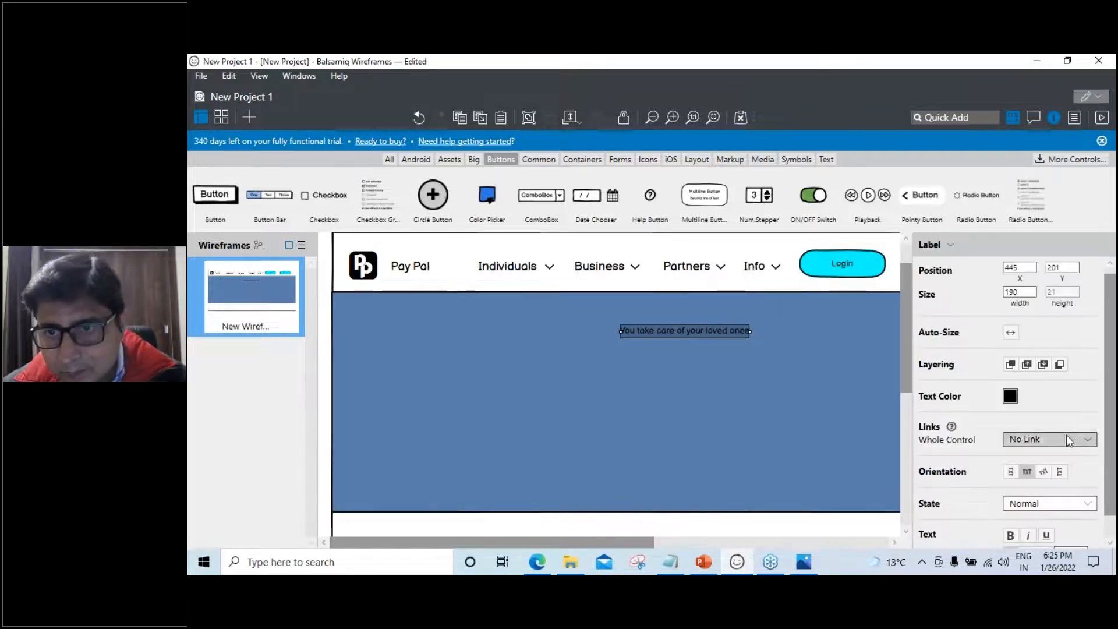
click(1010, 397)
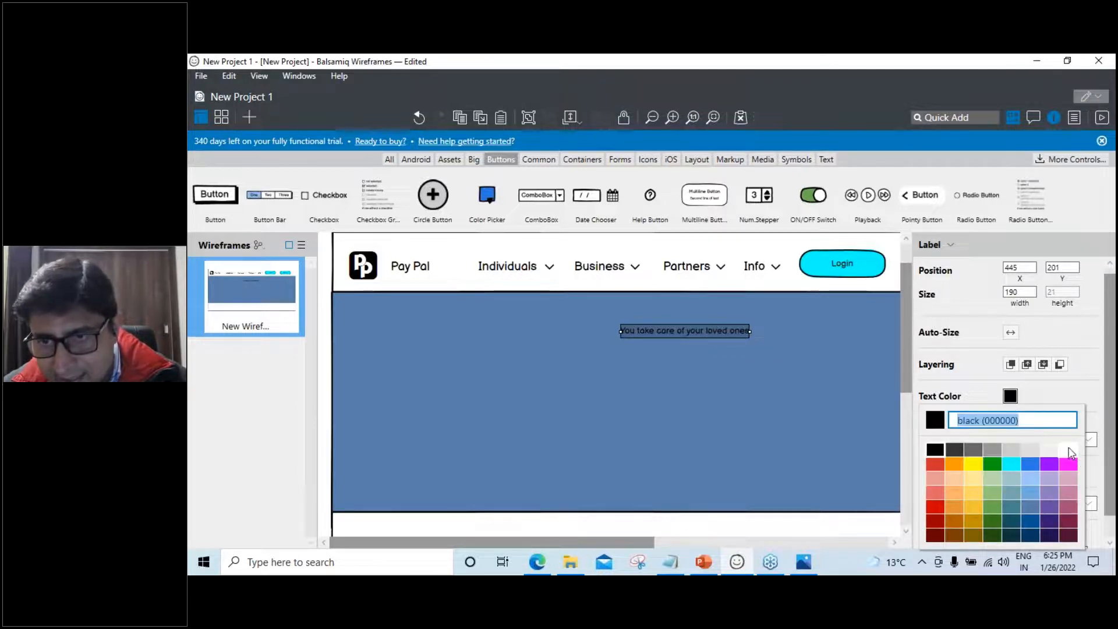
click(1070, 450)
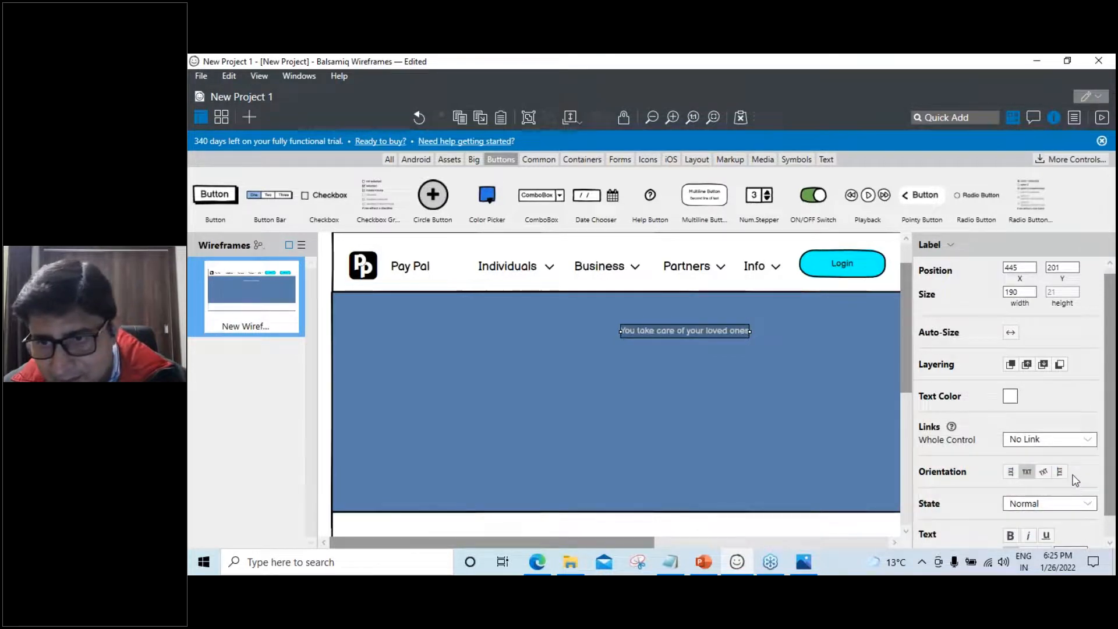
scroll(1076, 480, down, 1)
click(1078, 531)
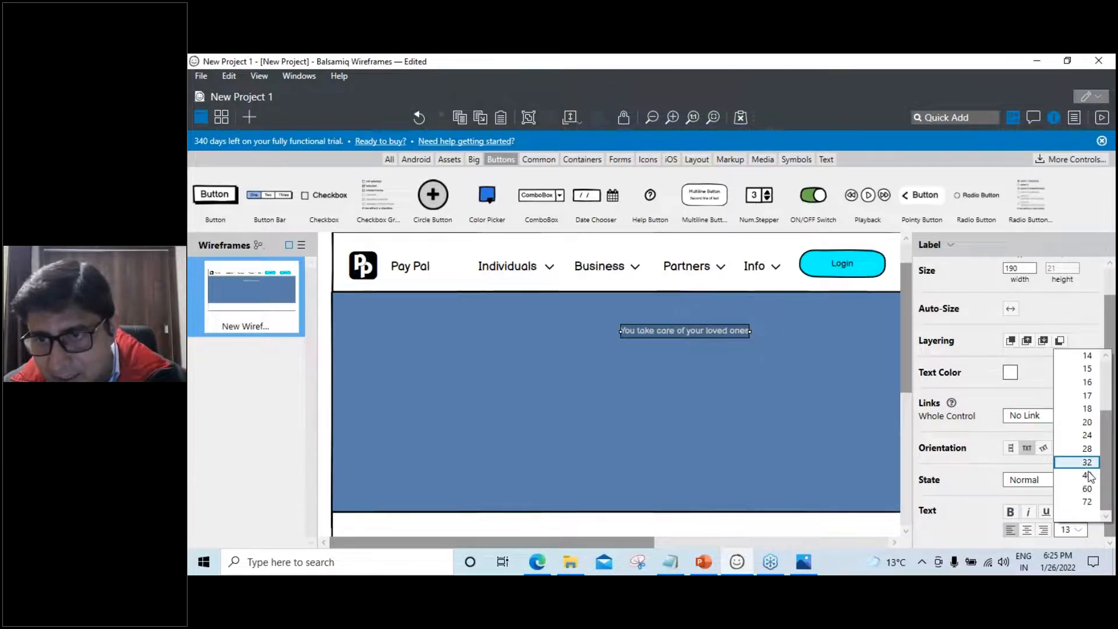
click(1087, 475)
drag(770, 348, 595, 341)
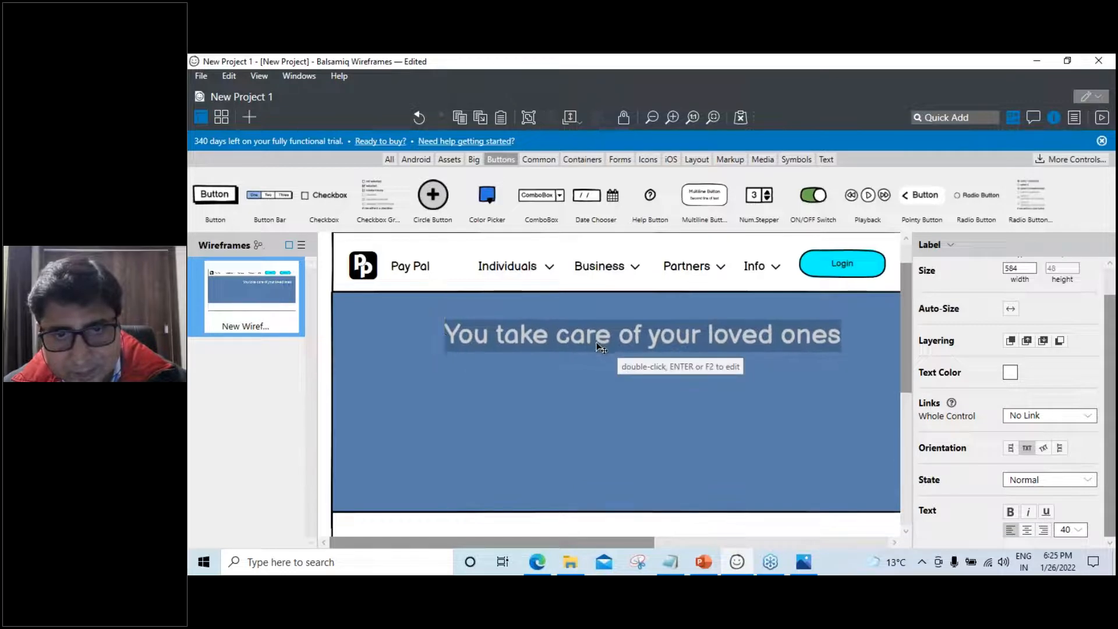
Reselect the headline and paste a duplicate of it
click(665, 400)
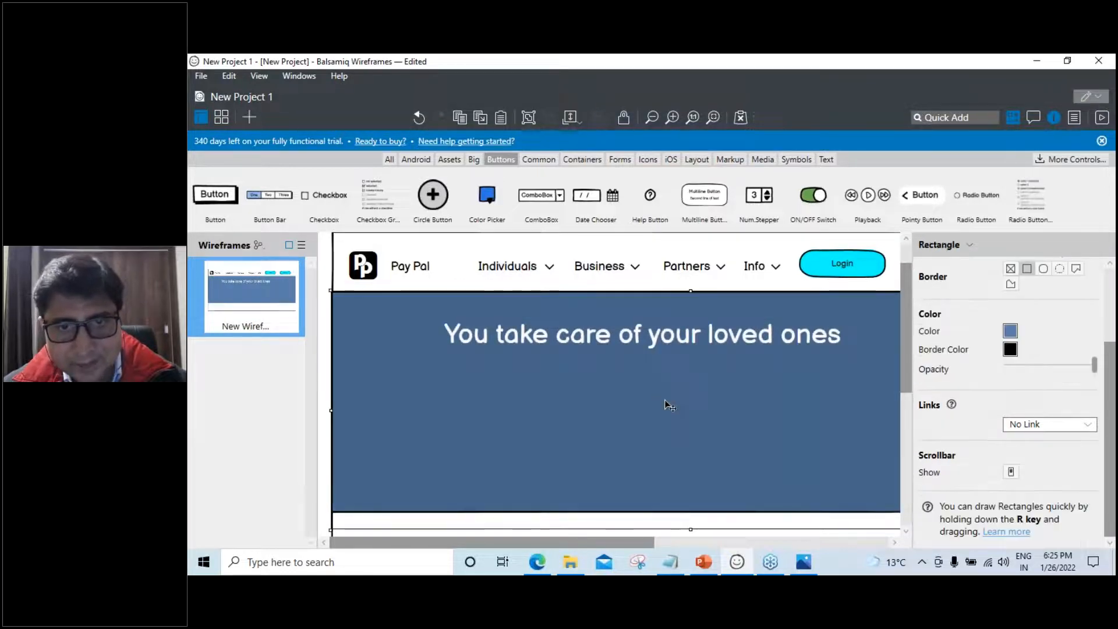
click(647, 338)
key(ctrl+v)
Place the copy below the headline and change its text to 'we will take care of your payments and receipts'
drag(646, 339, 636, 374)
key(Return)
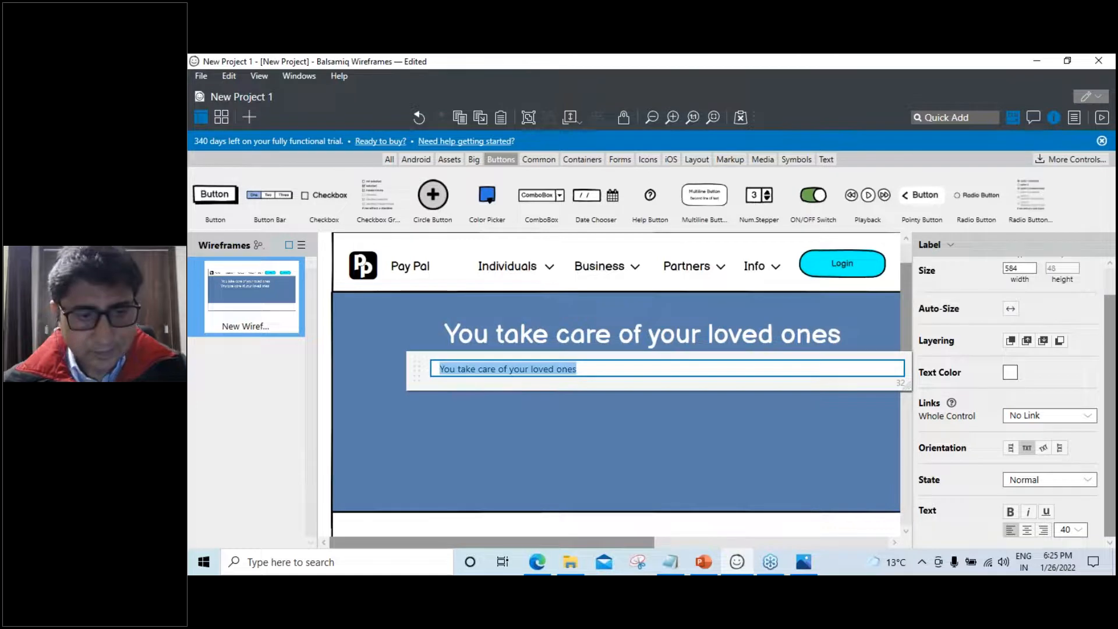
text(we will take car)
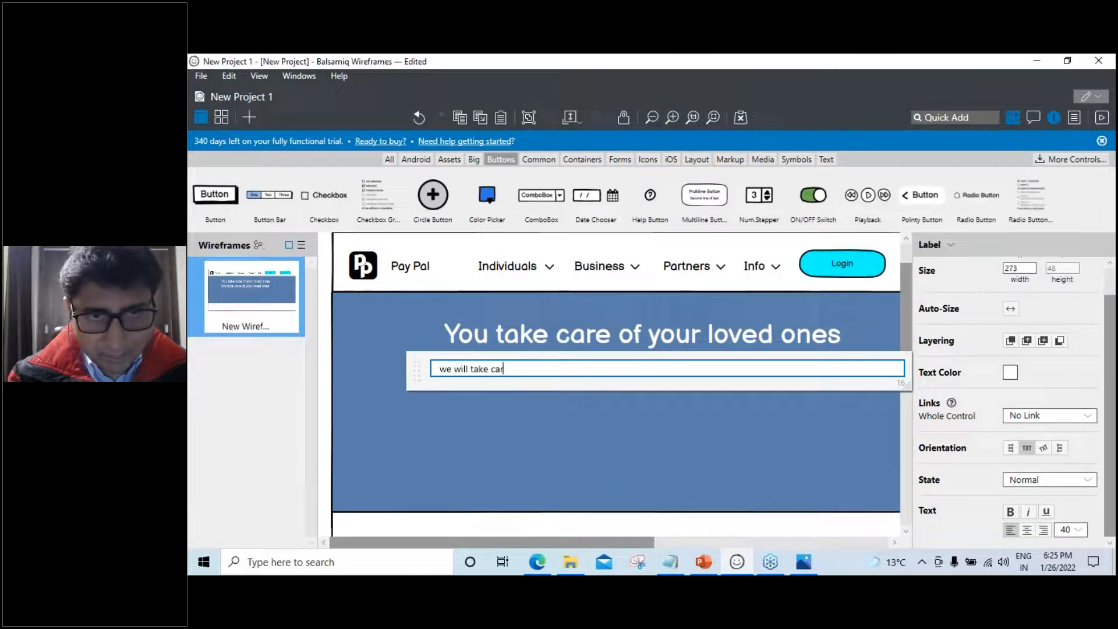
text(e of your )
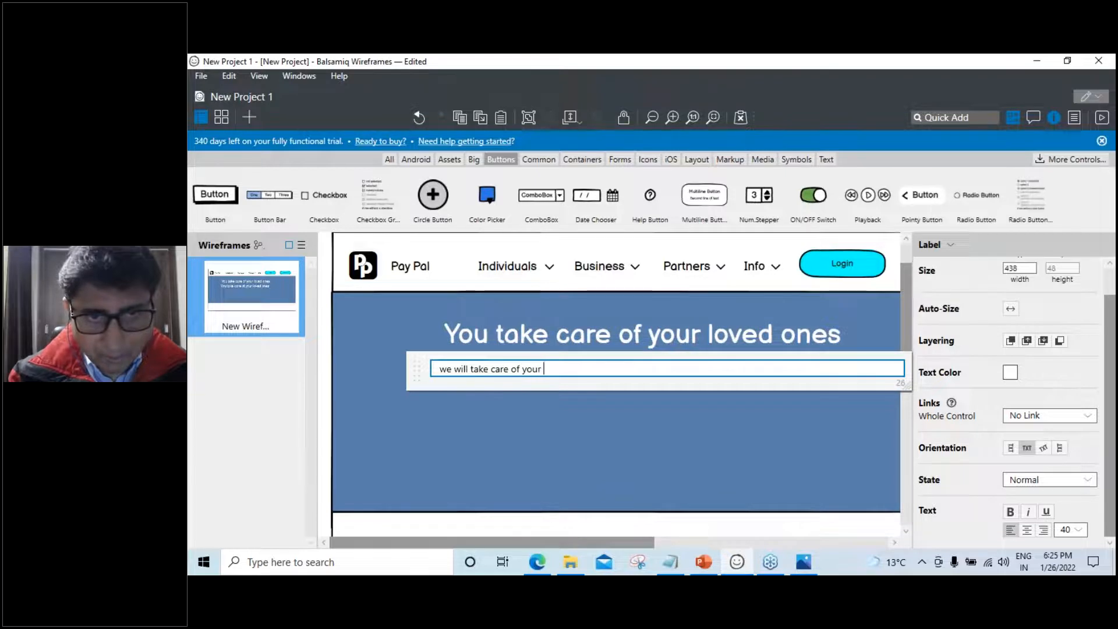
text(finances)
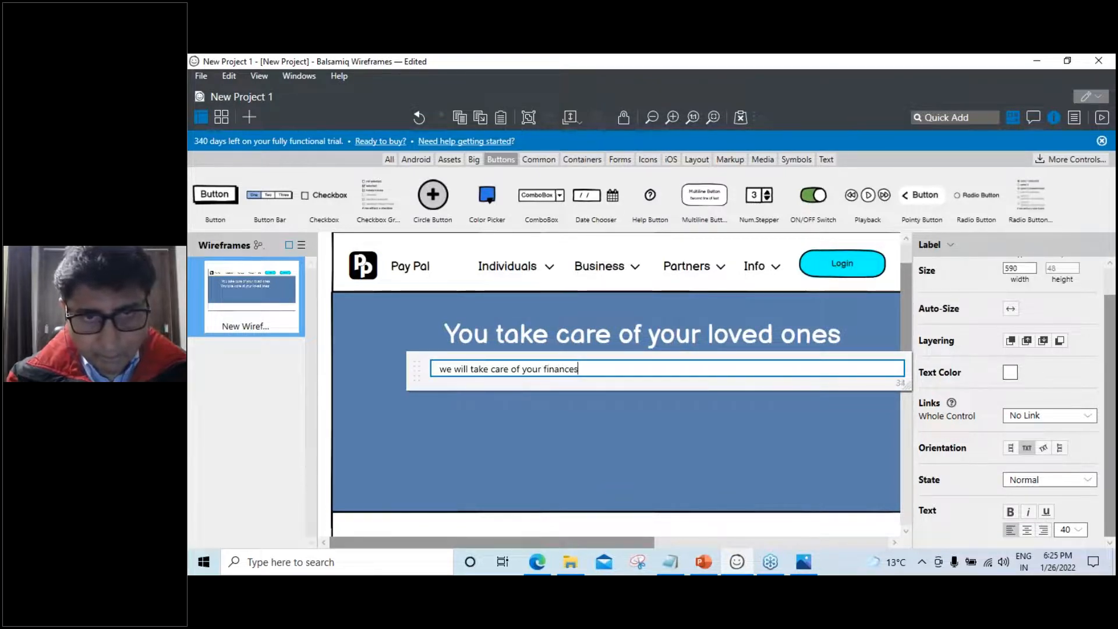
key(Return)
click(656, 406)
click(693, 380)
double_click(796, 385)
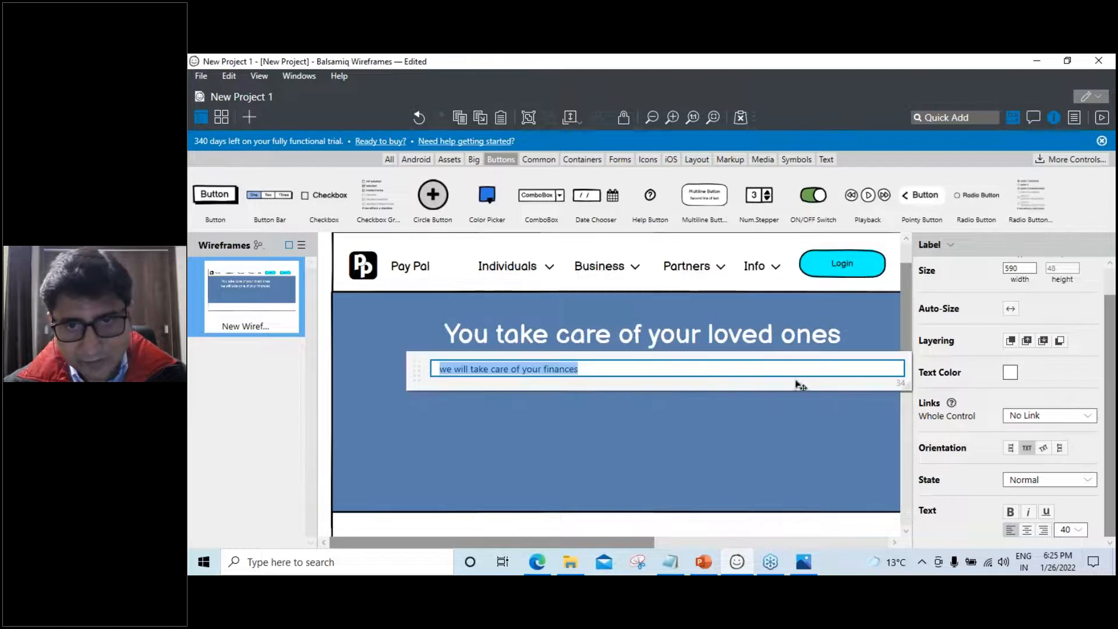
click(595, 366)
key(BackSpace)
key(BackSpace)
key(BackSpace)
key(BackSpace)
key(BackSpace)
key(BackSpace)
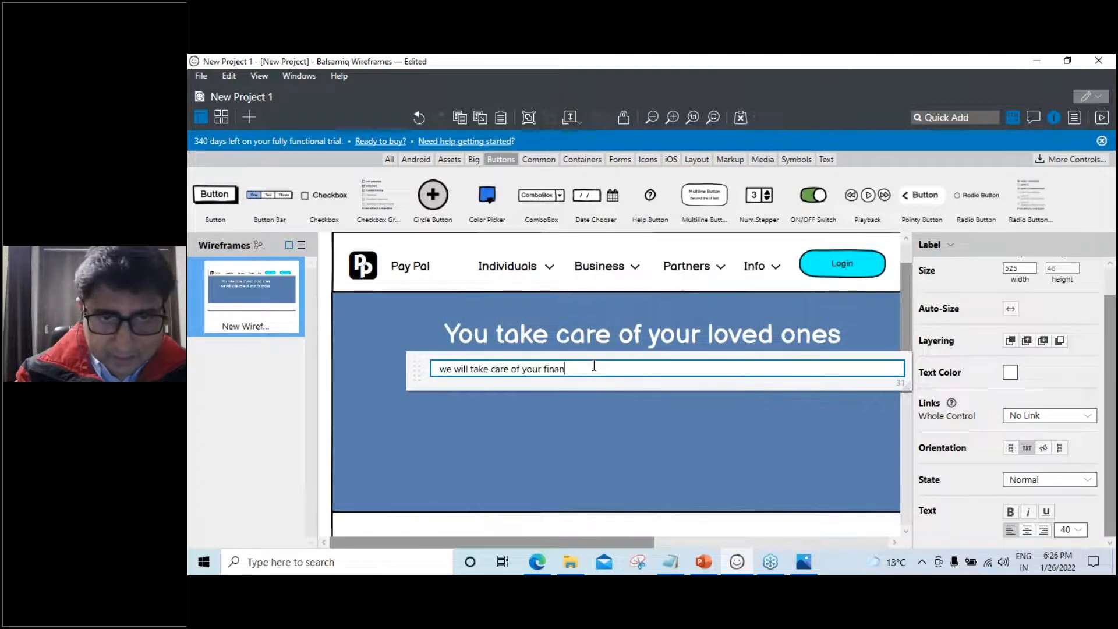
key(BackSpace)
text(p)
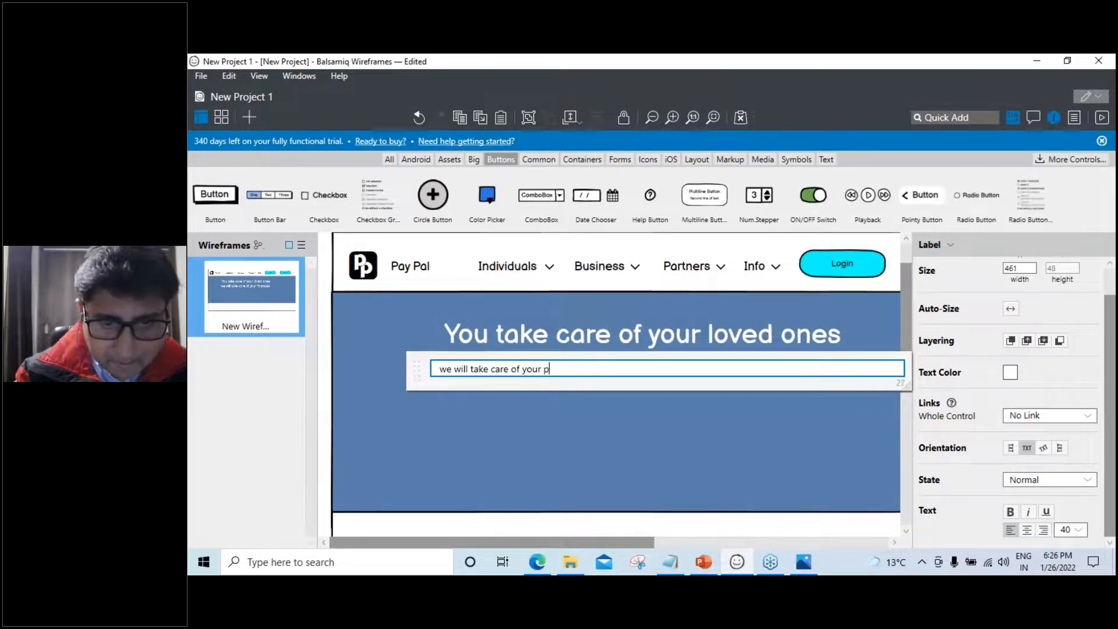
text(ayments and recei)
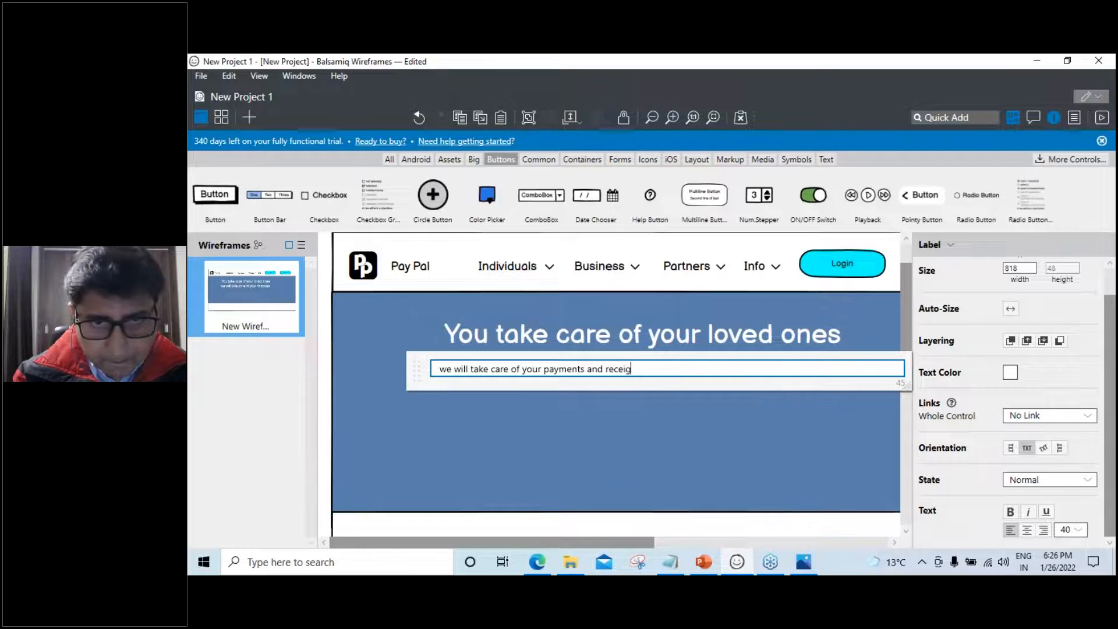
text(pts)
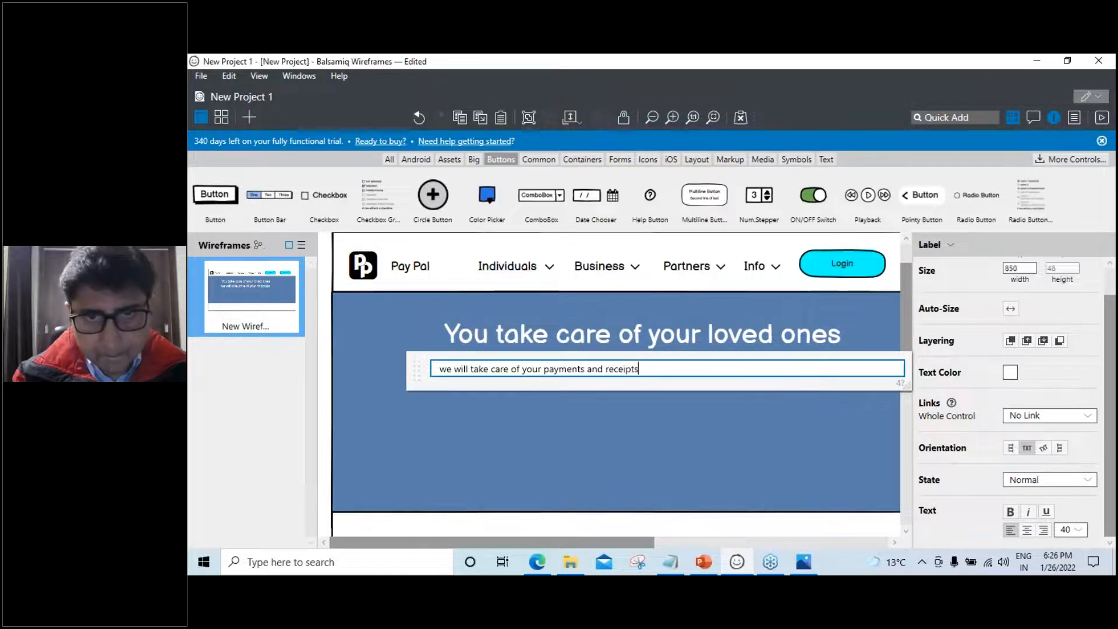
click(643, 424)
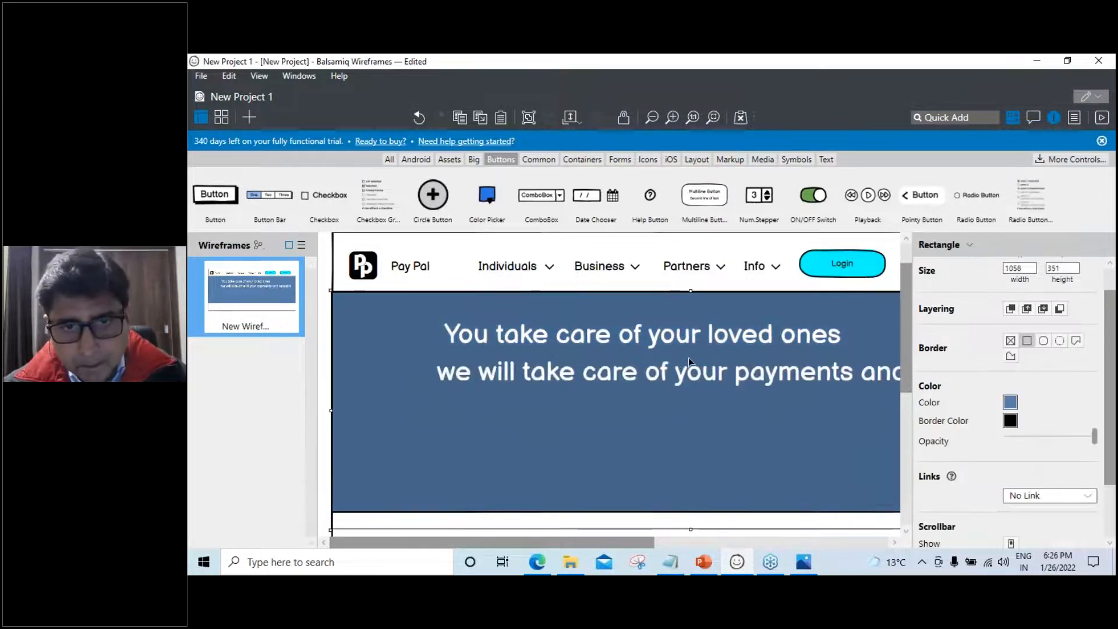
Centre the second line under the headline and the headline above it
click(1054, 117)
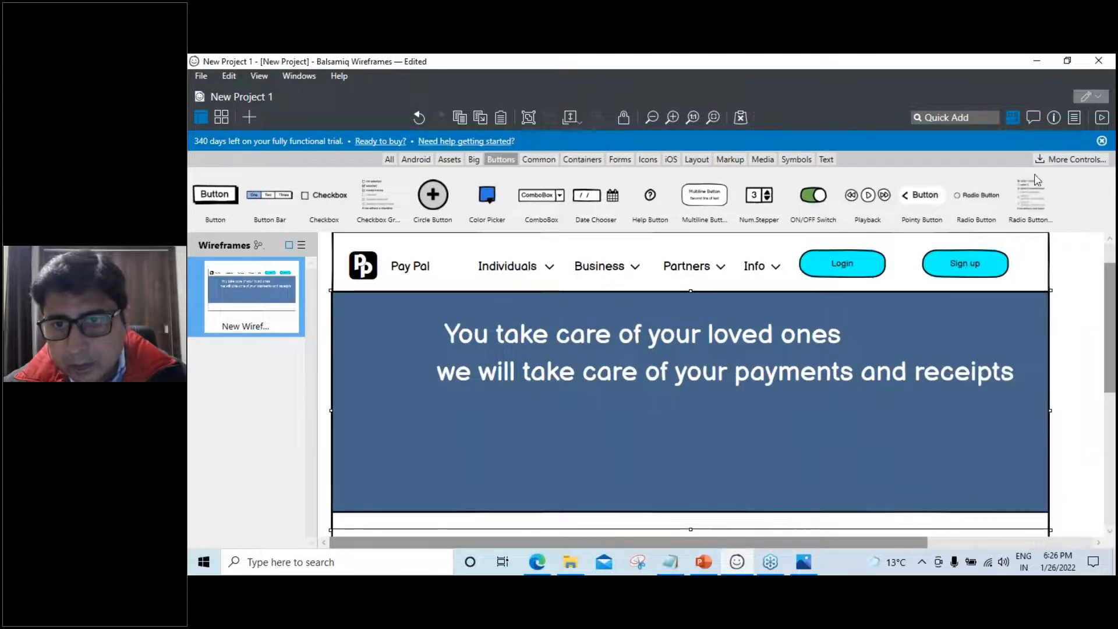
click(667, 381)
mouse_move(666, 381)
mouse_down()
mouse_move(605, 386)
mouse_move(661, 385)
mouse_up()
drag(644, 344, 675, 350)
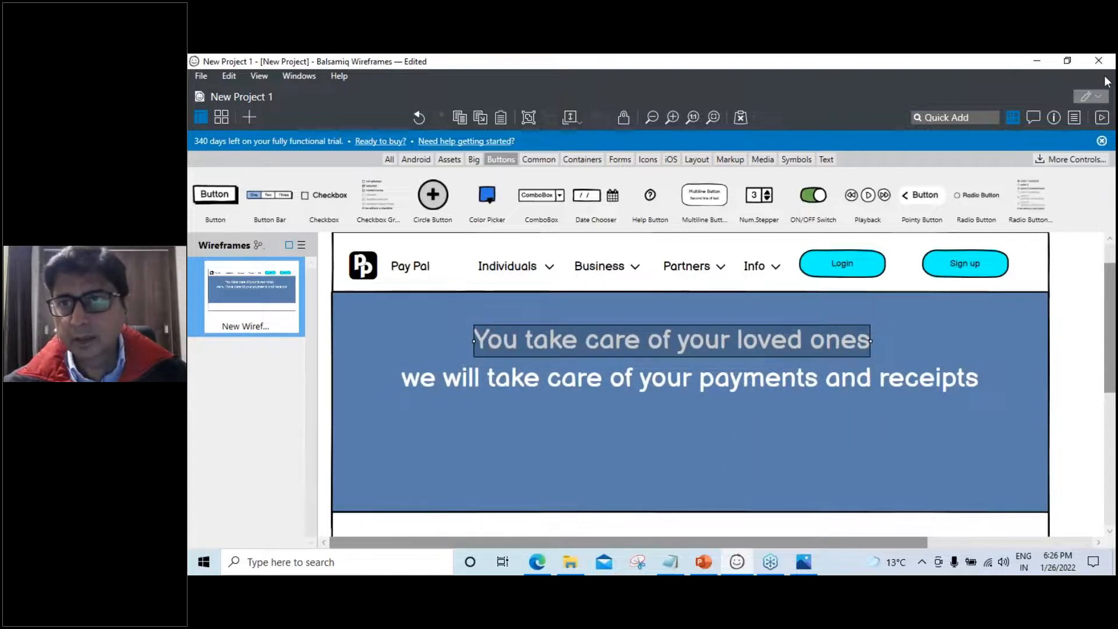
click(1115, 161)
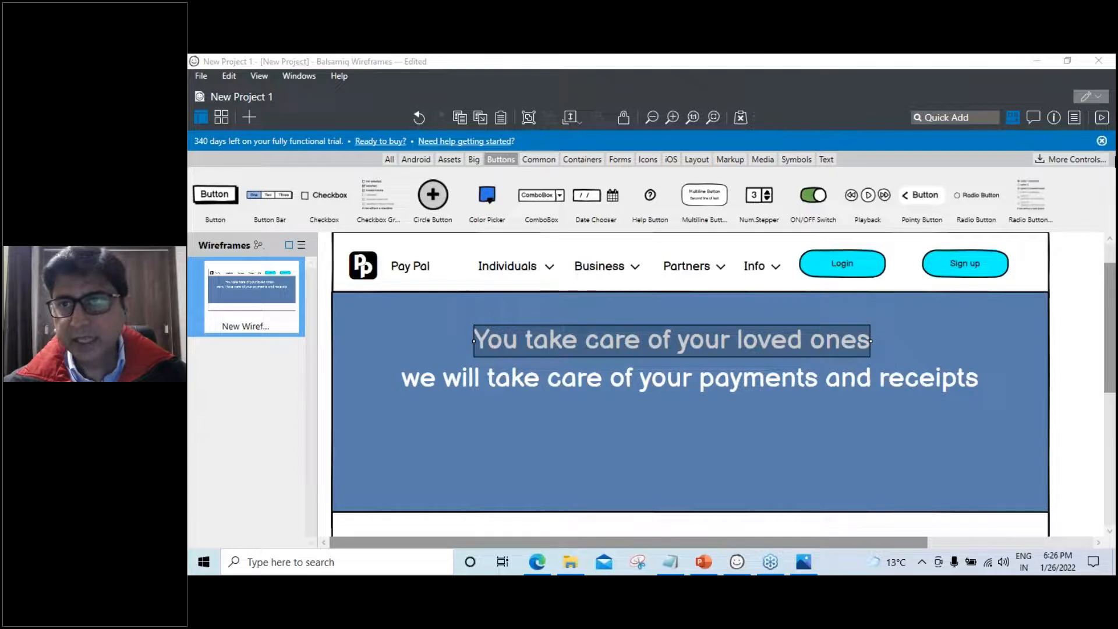
click(1103, 120)
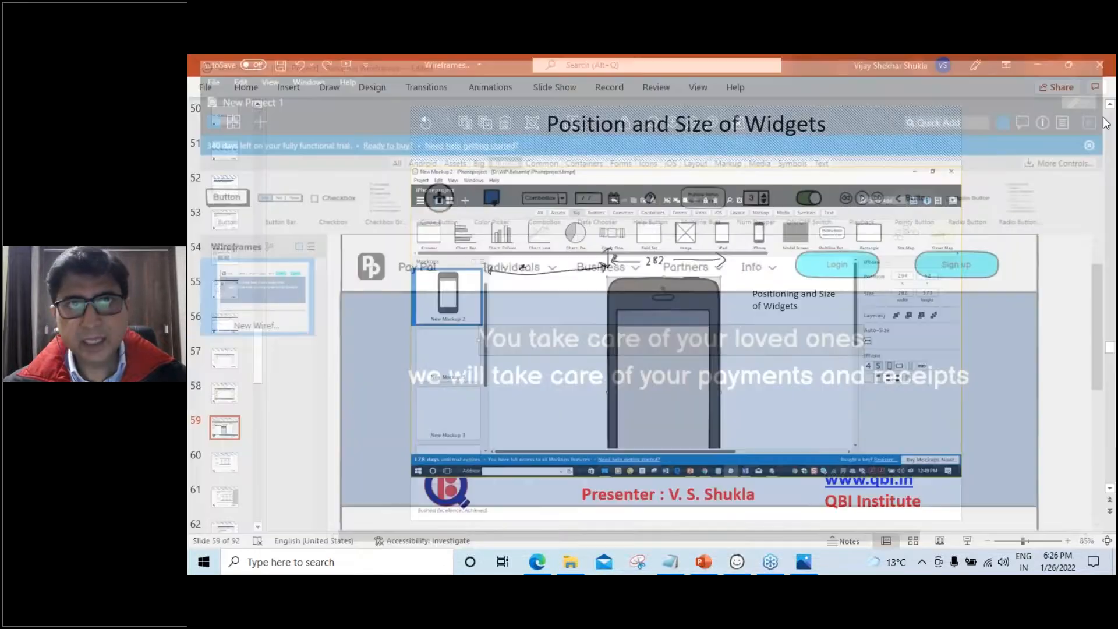
click(789, 202)
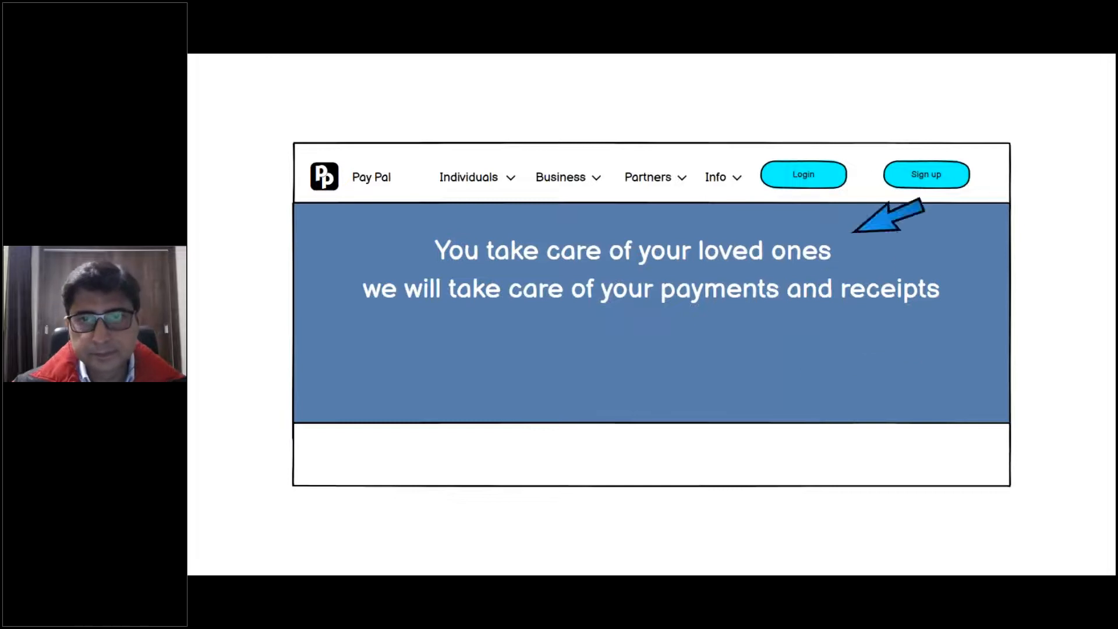
key(Escape)
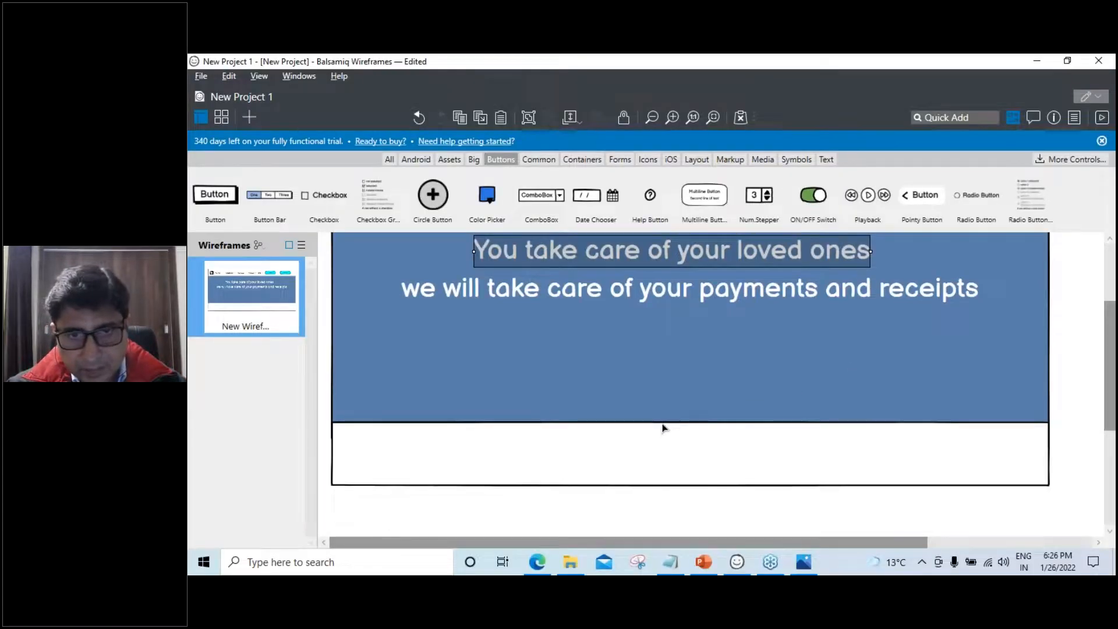
Shrink the white strip, stretch the blue hero taller, and move the strip directly beneath it
click(663, 422)
drag(690, 422, 683, 475)
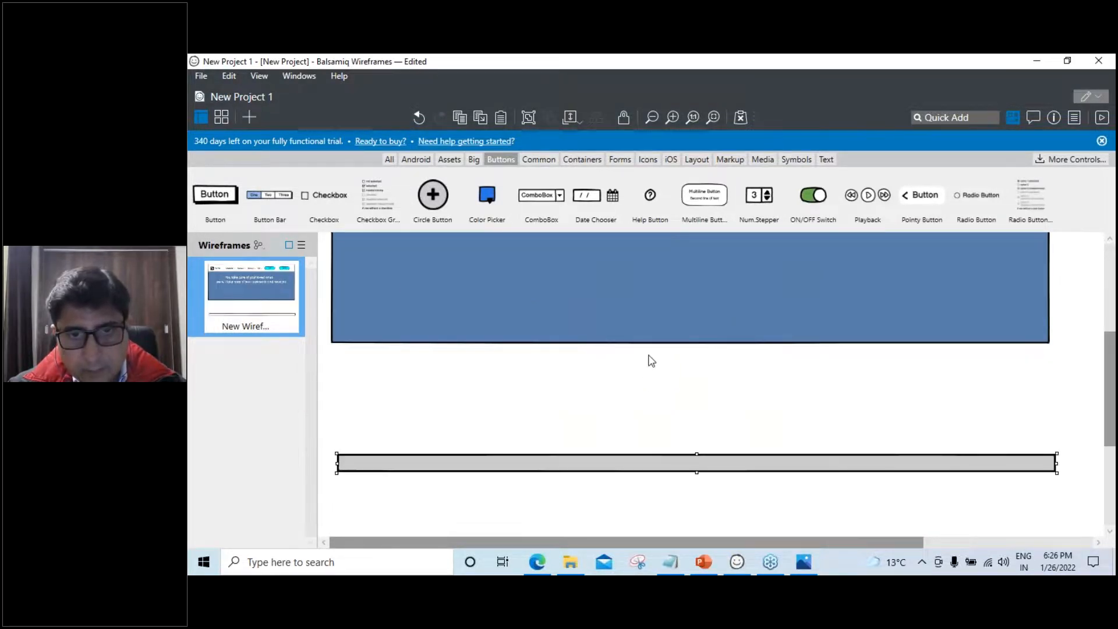
click(667, 310)
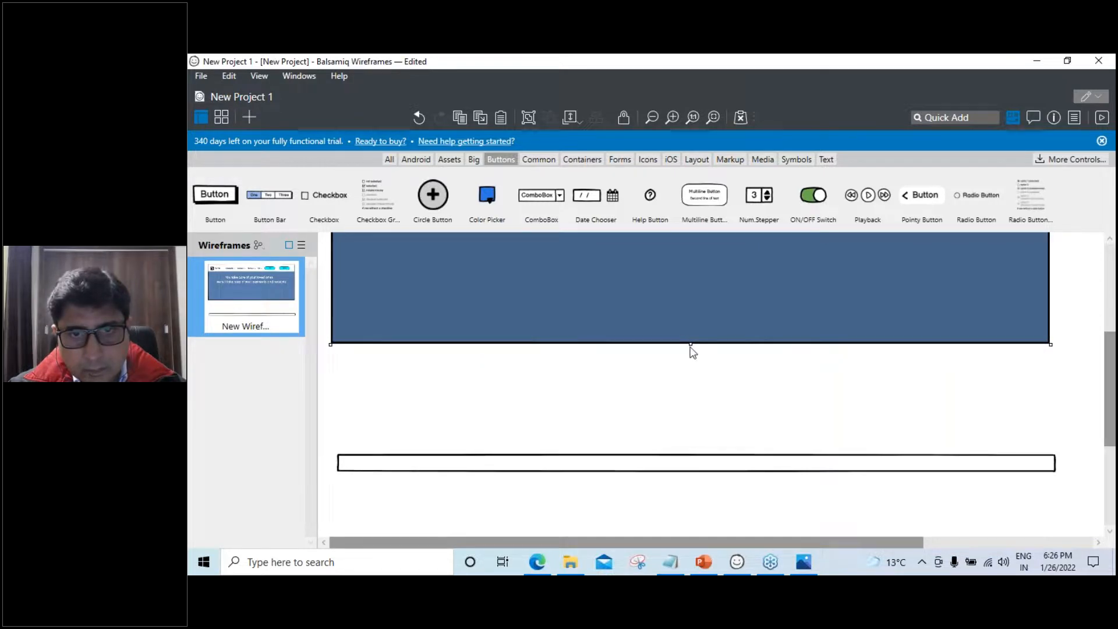
drag(691, 344, 697, 407)
scroll(724, 365, up, 2)
scroll(724, 366, down, 1)
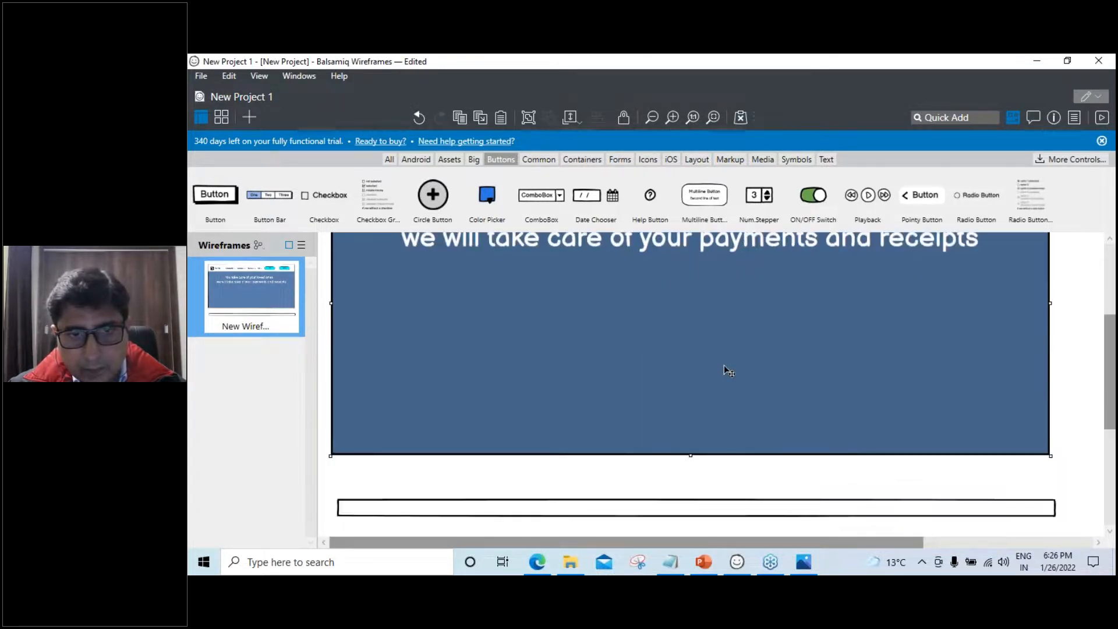
mouse_move(691, 509)
mouse_down()
mouse_move(681, 453)
mouse_move(689, 488)
mouse_up()
scroll(693, 418, up, 1)
scroll(692, 417, up, 3)
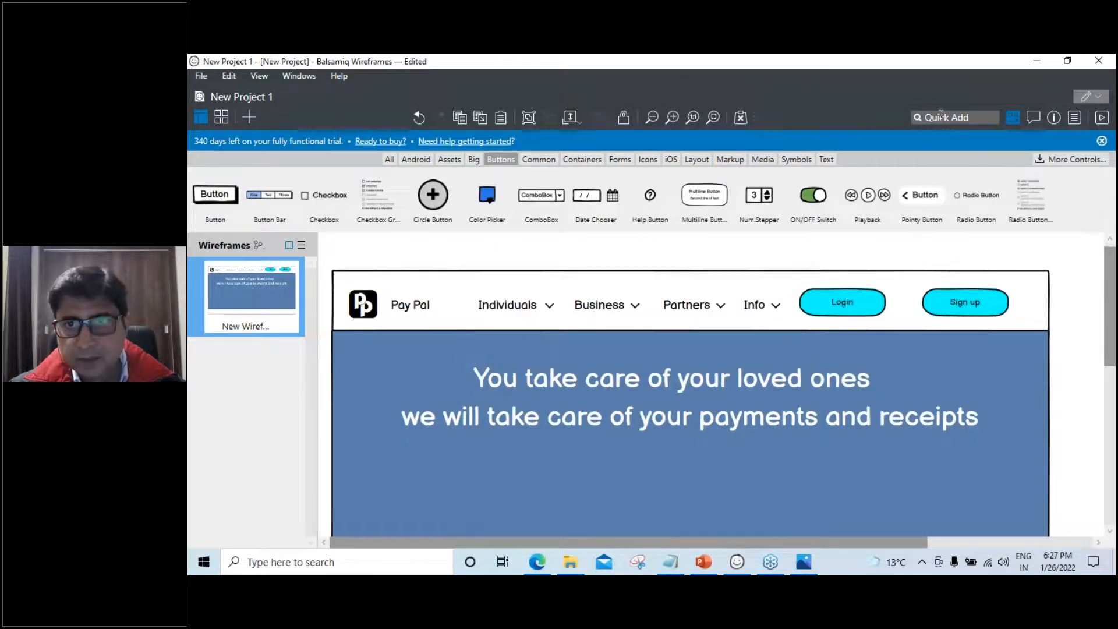
Add an image placeholder at the hero's lower left and enlarge it
click(942, 115)
text(image)
click(941, 139)
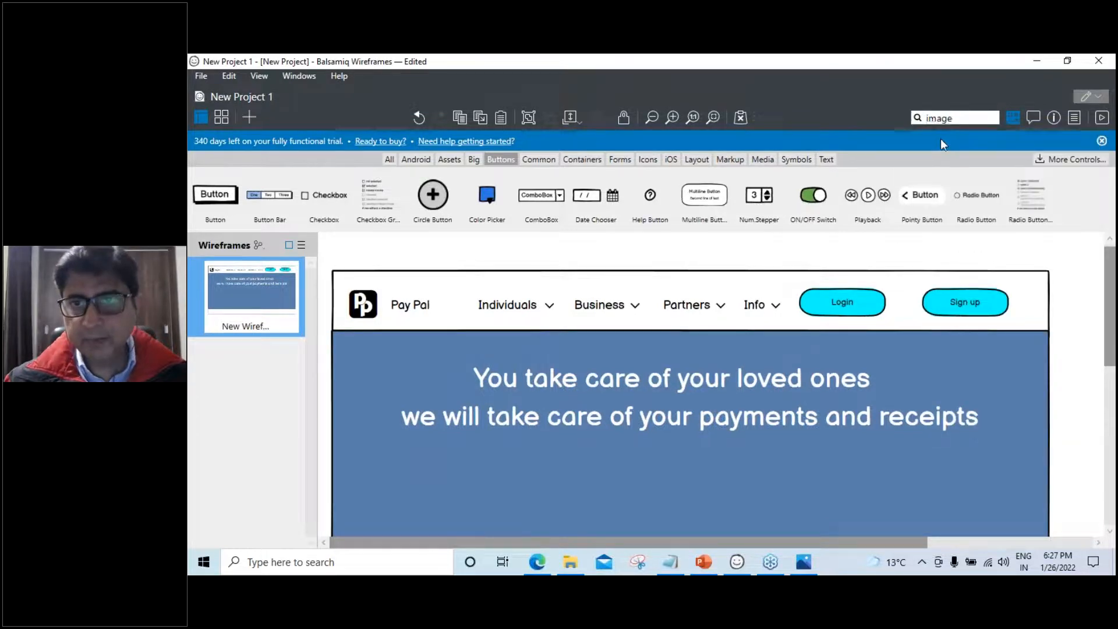
scroll(575, 439, down, 1)
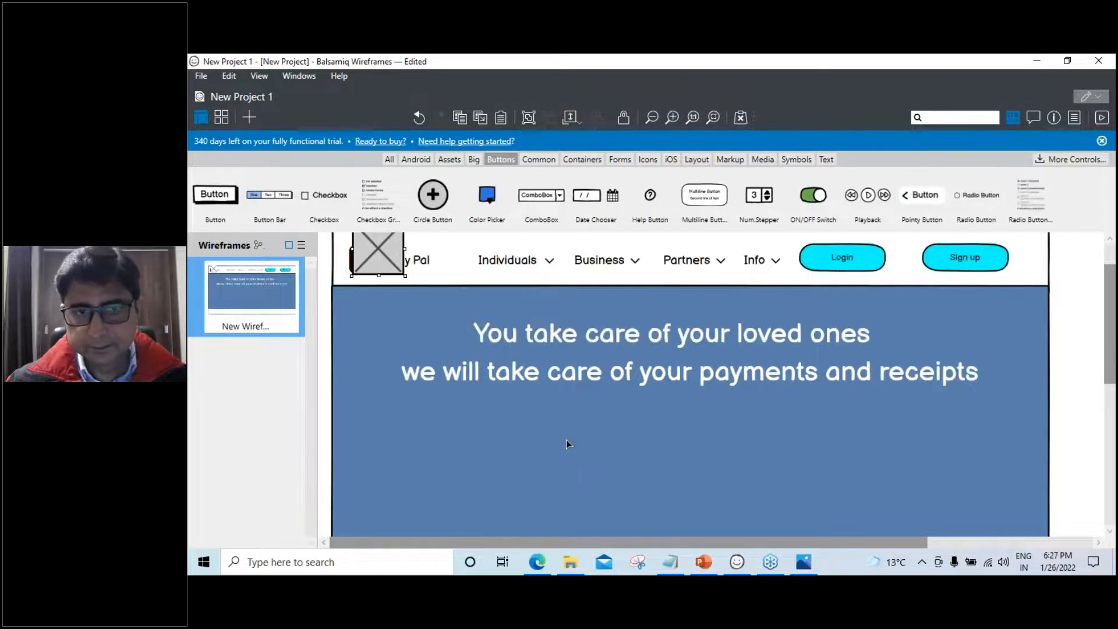
drag(386, 261, 388, 501)
drag(420, 467, 445, 442)
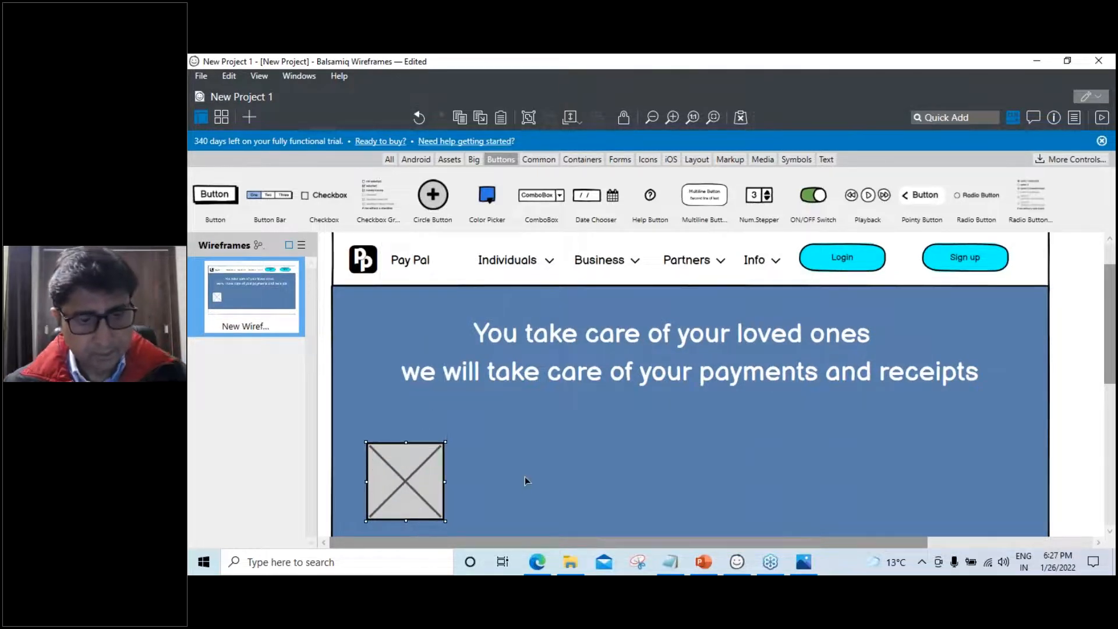
Duplicate it into four placeholders, undo the accidental background move, and line them up
key(ctrl+d)
drag(411, 498, 577, 496)
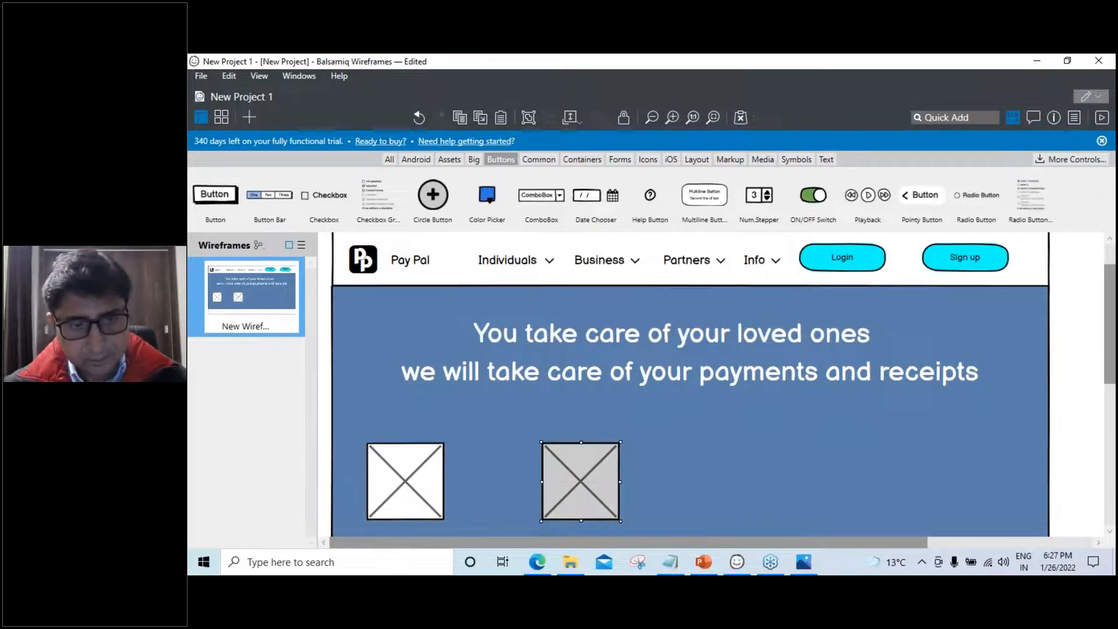
key(ctrl+d)
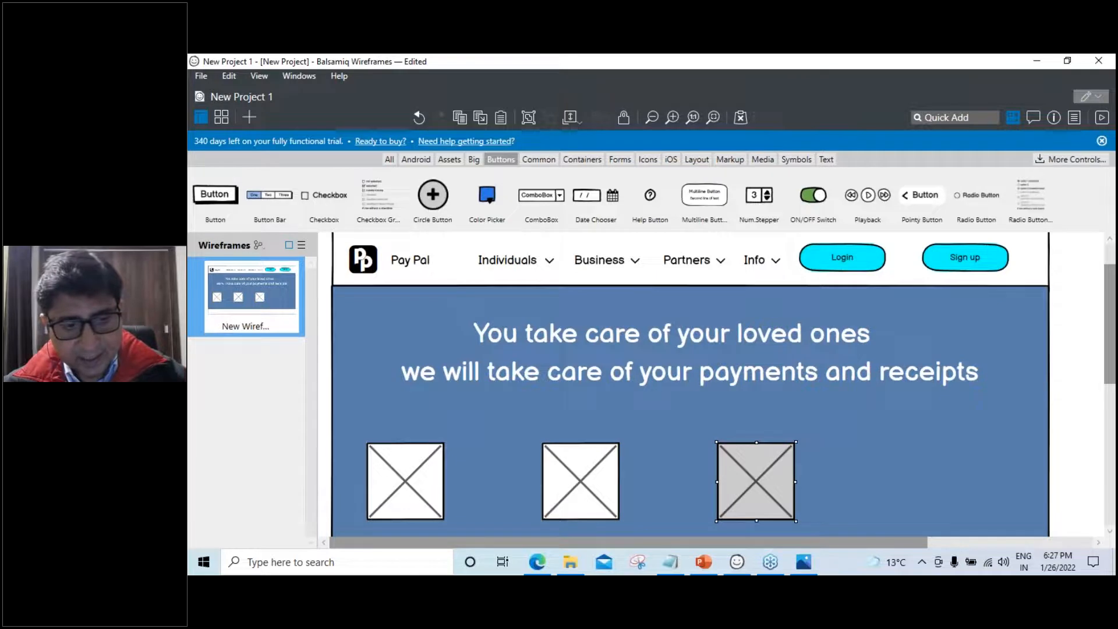
key(ctrl+d)
drag(352, 434, 387, 493)
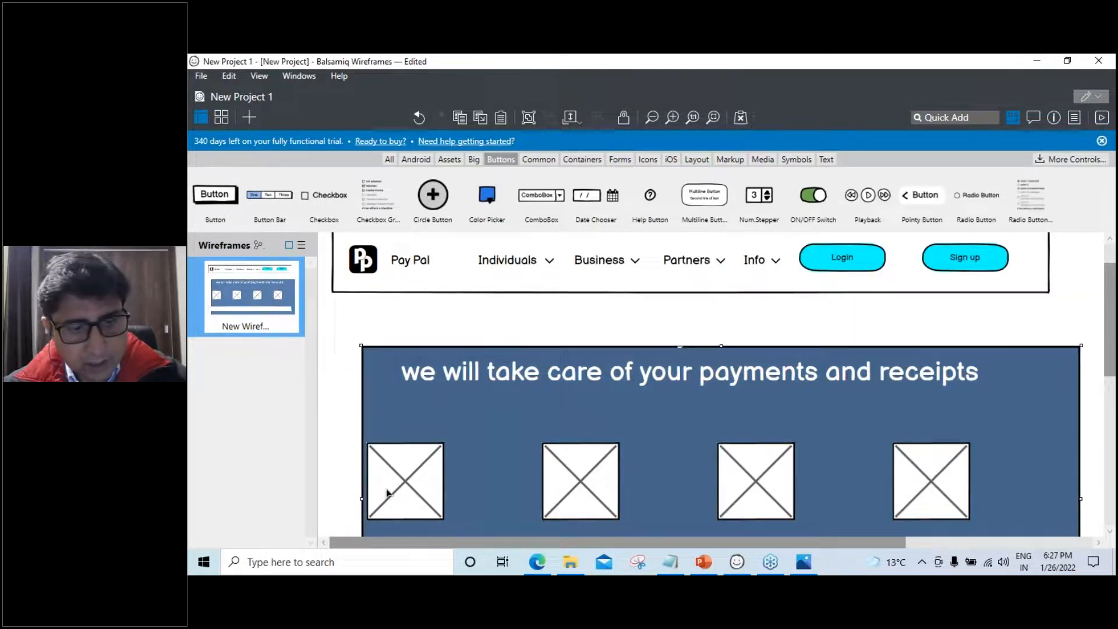
key(ctrl+z)
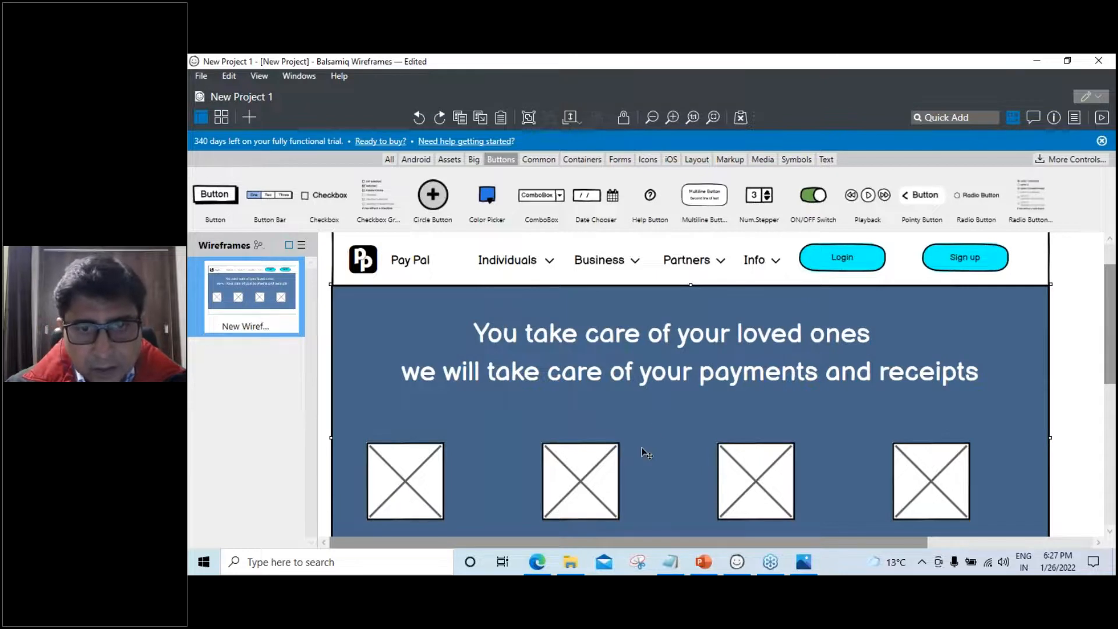
drag(576, 483, 729, 480)
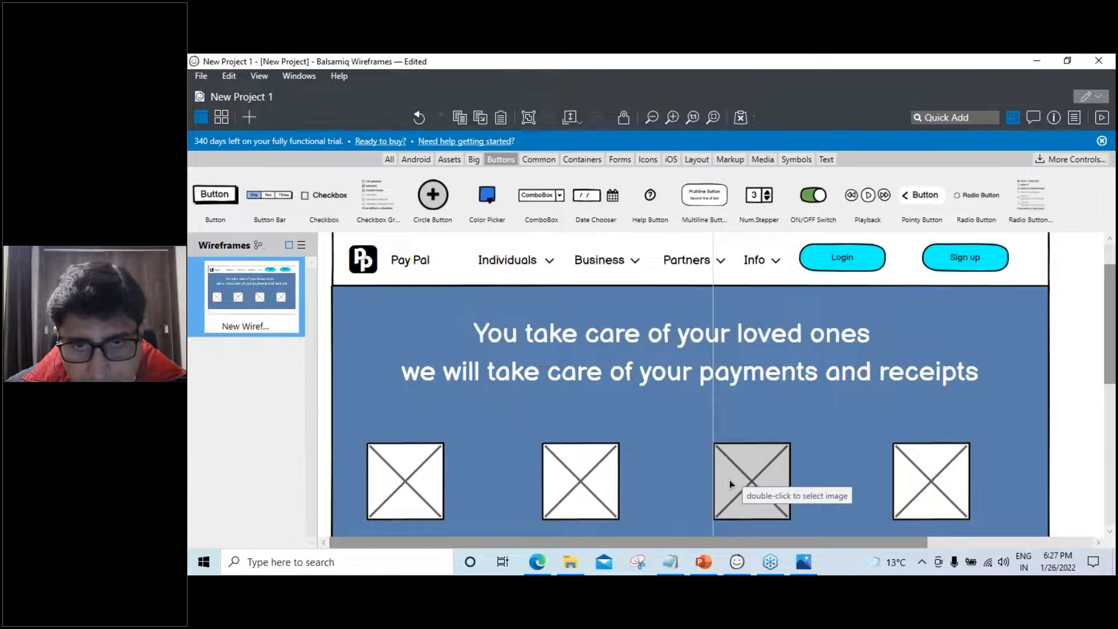
drag(918, 484, 916, 479)
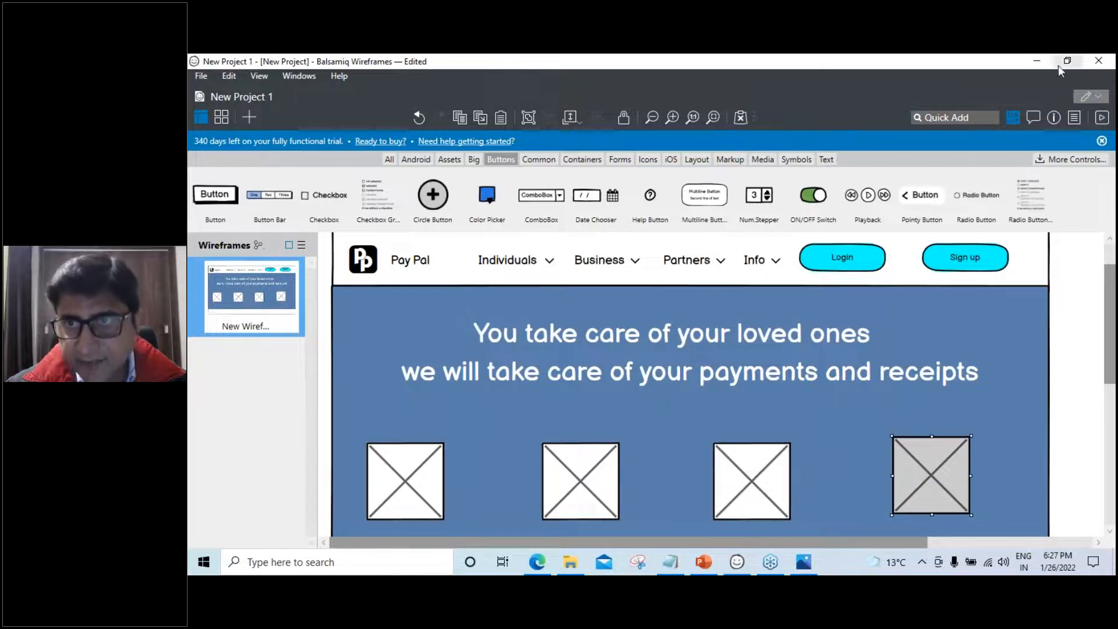
Check each placeholder's position and set the fourth image's Y to 384
click(1054, 117)
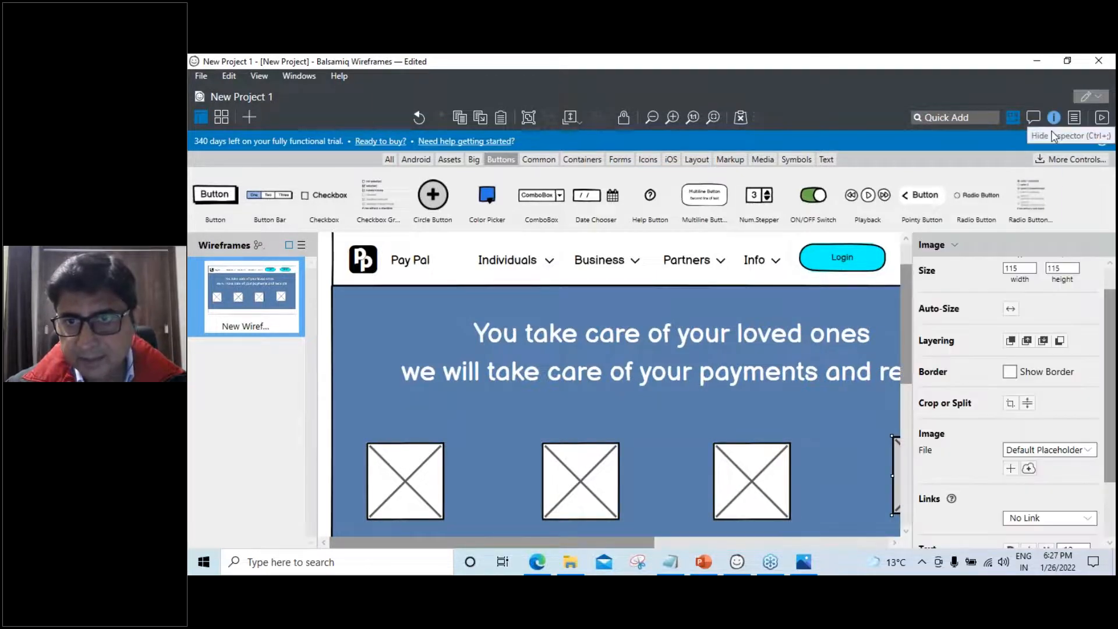
click(406, 482)
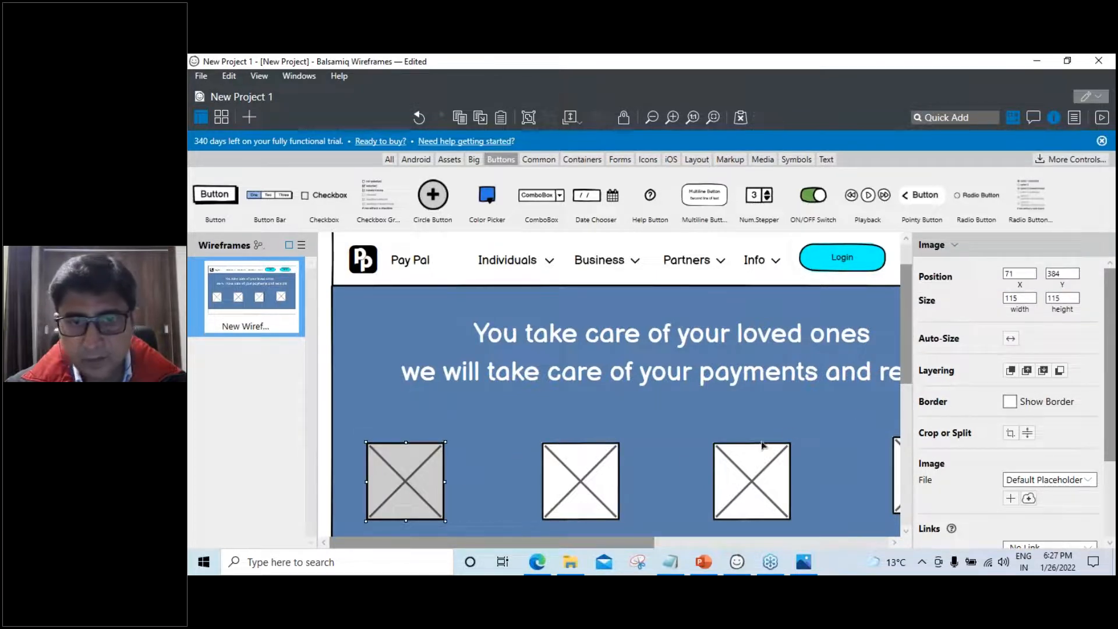
click(588, 491)
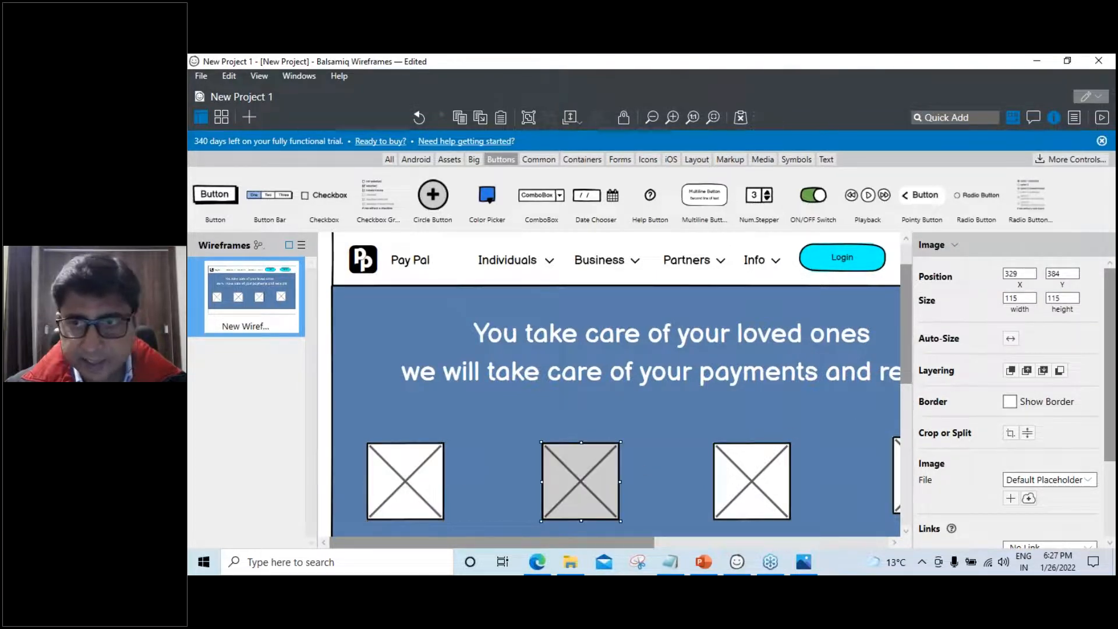
click(738, 490)
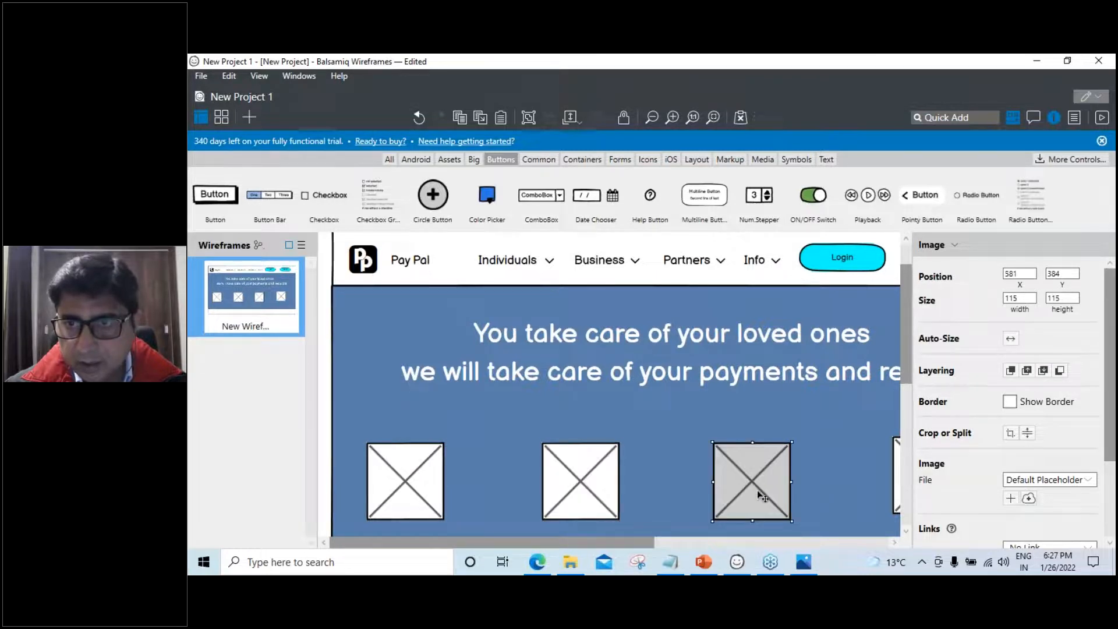
click(897, 507)
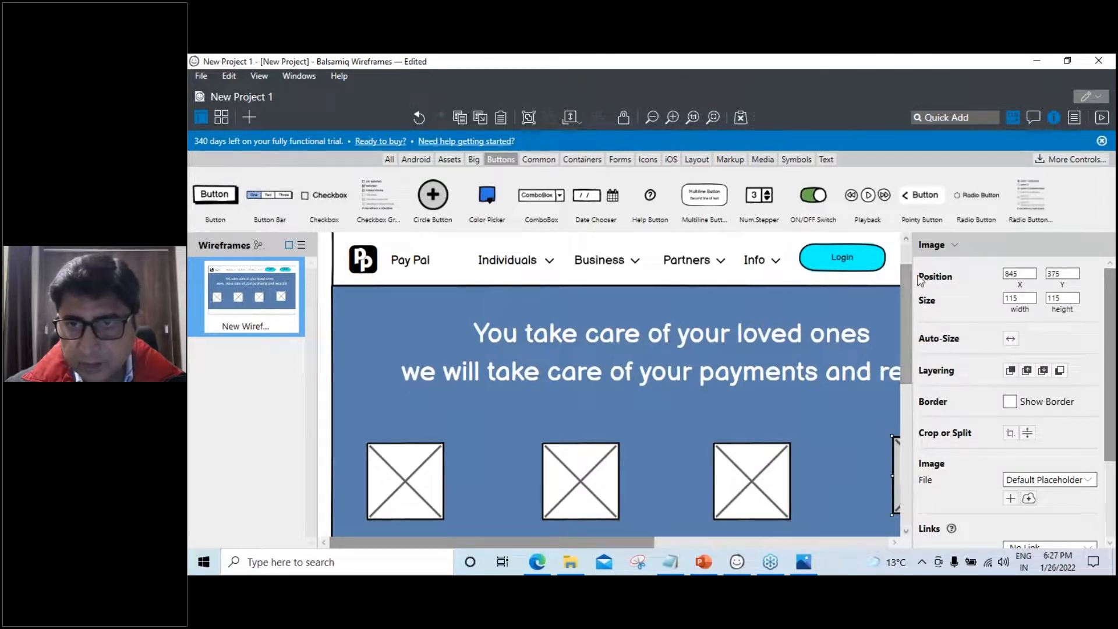
click(1055, 118)
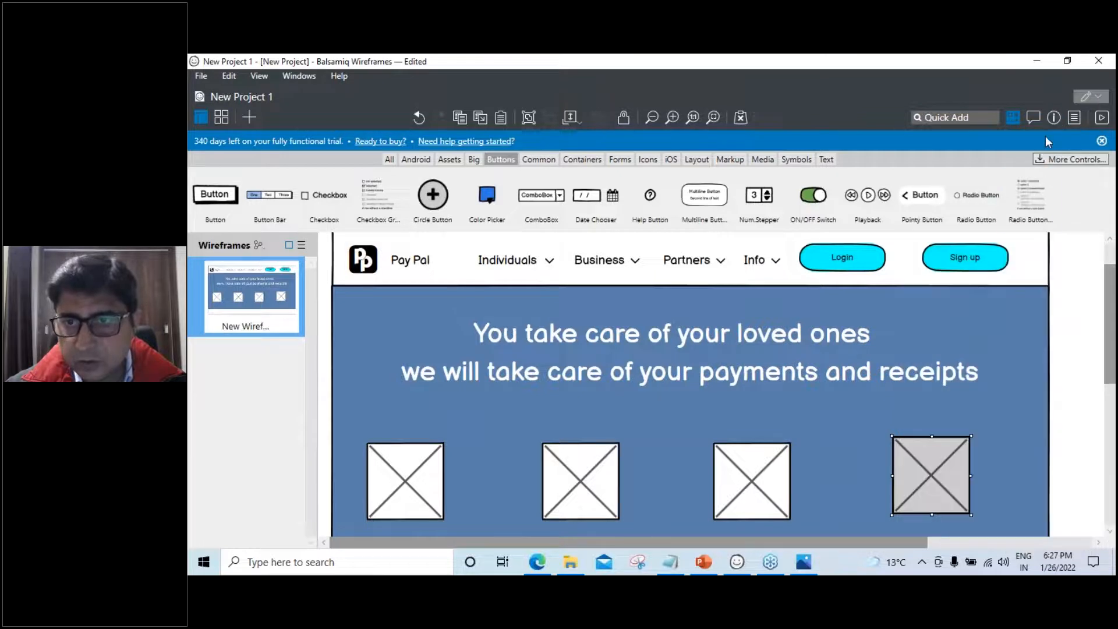
click(1056, 119)
double_click(1060, 272)
text(384)
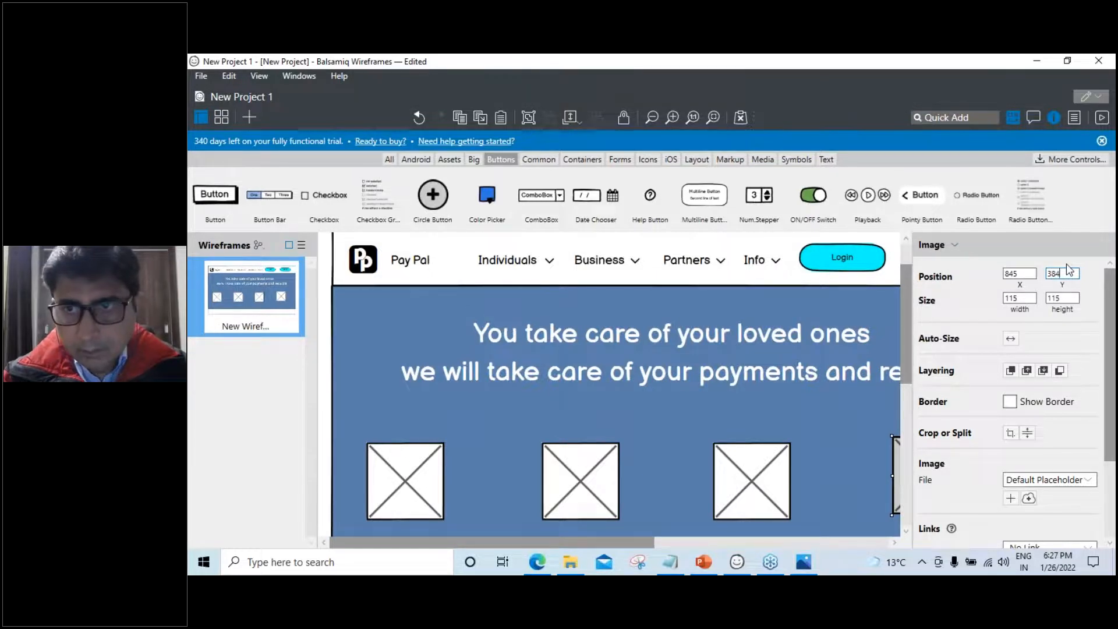
Select all four placeholders, space them out horizontally, and nudge them down slightly
click(610, 400)
click(403, 470)
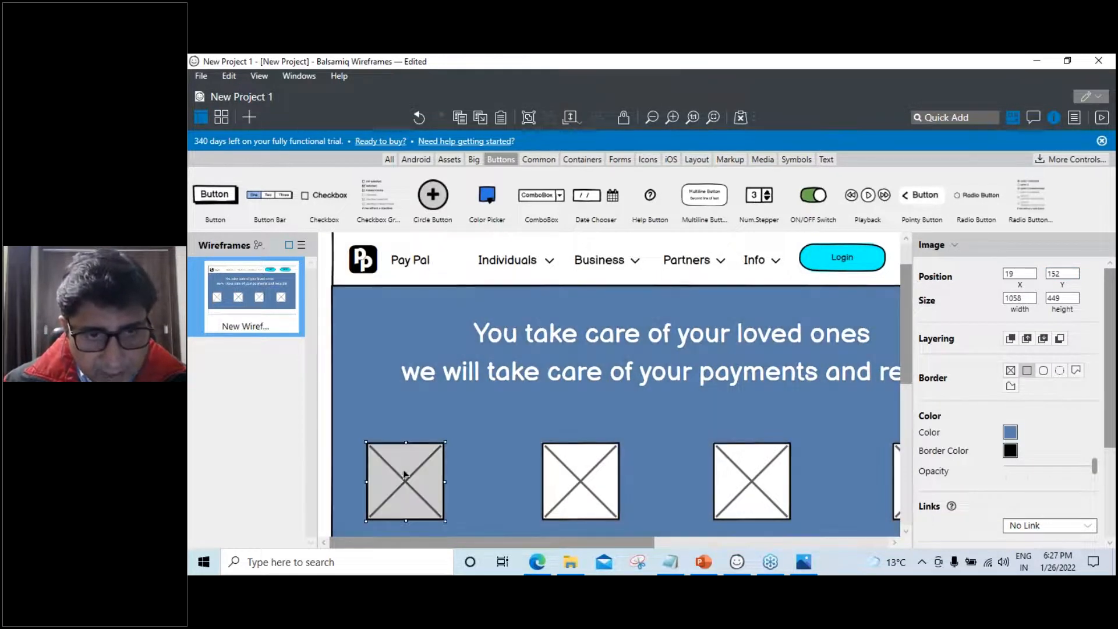
shift+click(580, 489)
shift+click(716, 488)
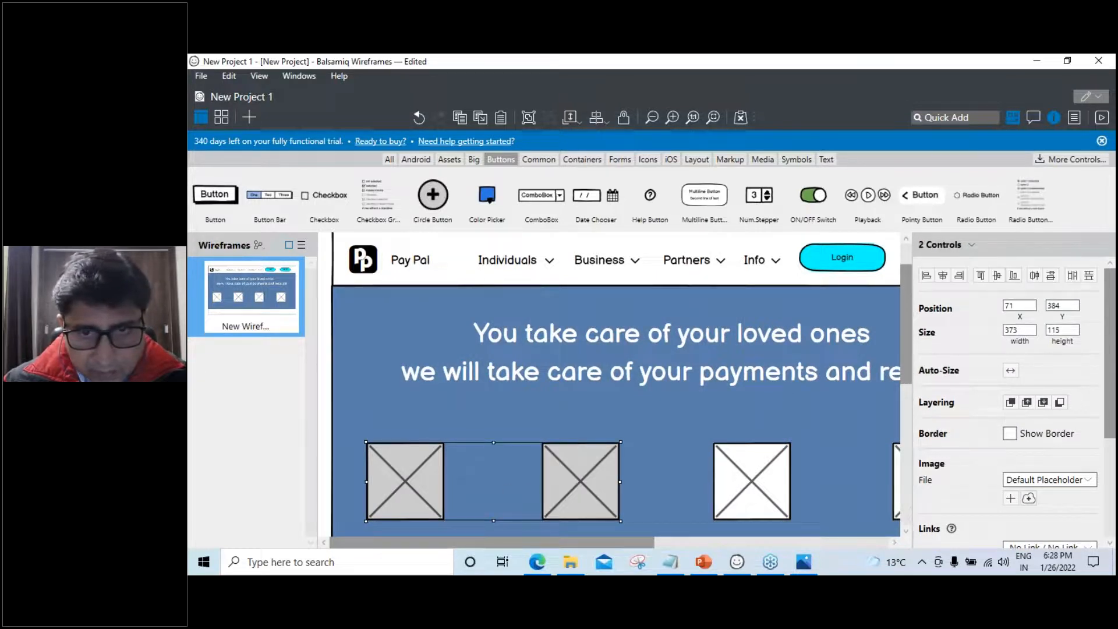
shift+click(899, 516)
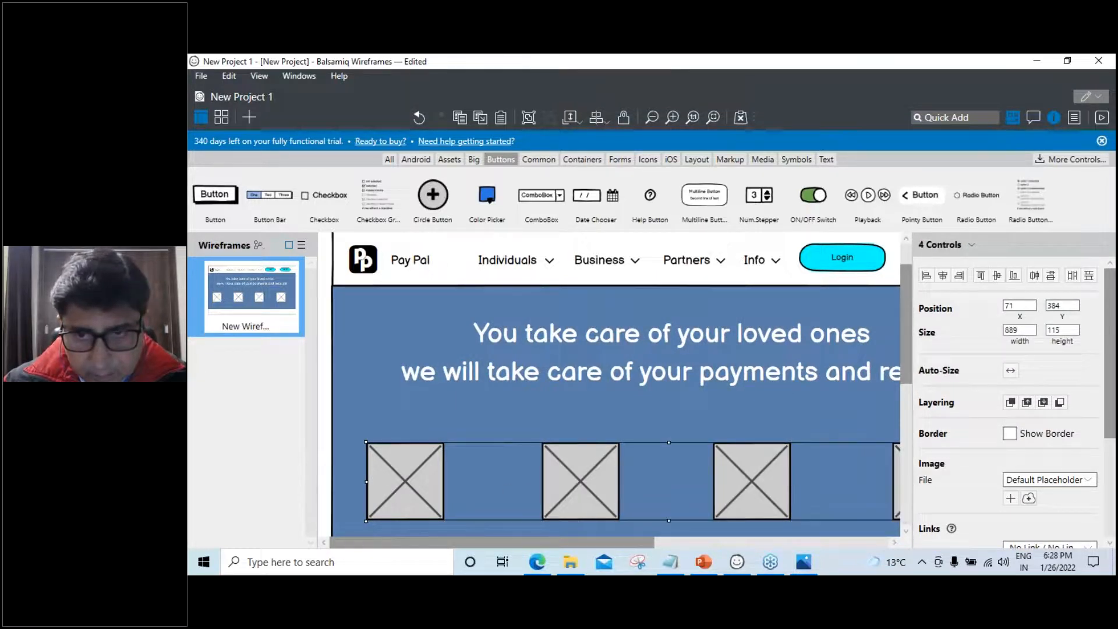
click(1073, 275)
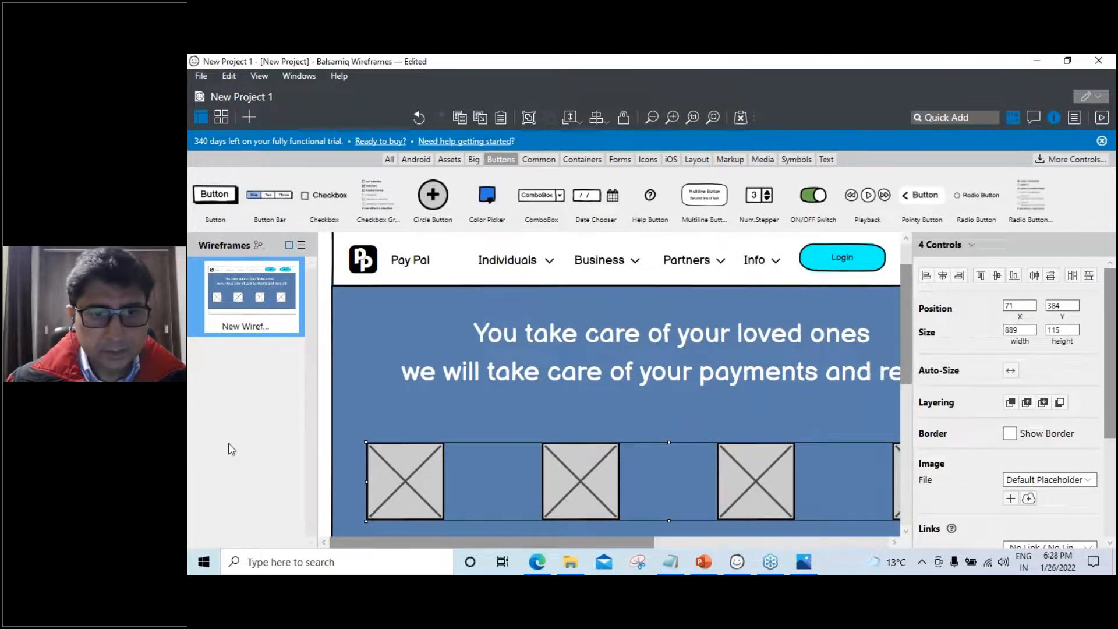
key(Down)
key(Down)
key(Down)
key(Down)
scroll(782, 374, up, 1)
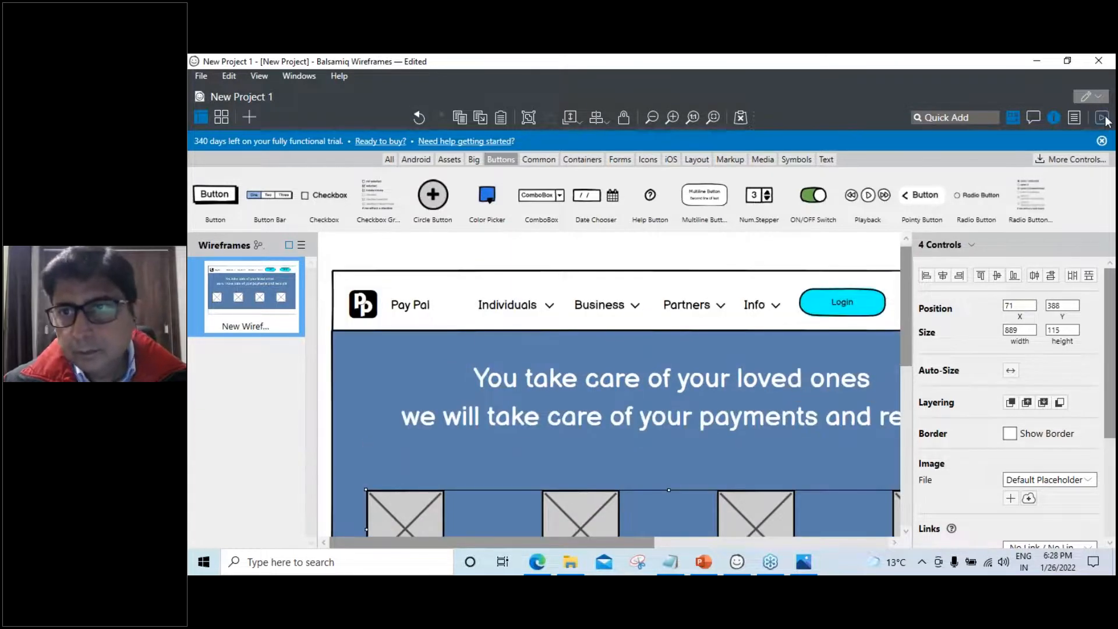
Preview the wireframe full screen, then return to the editor
click(1098, 160)
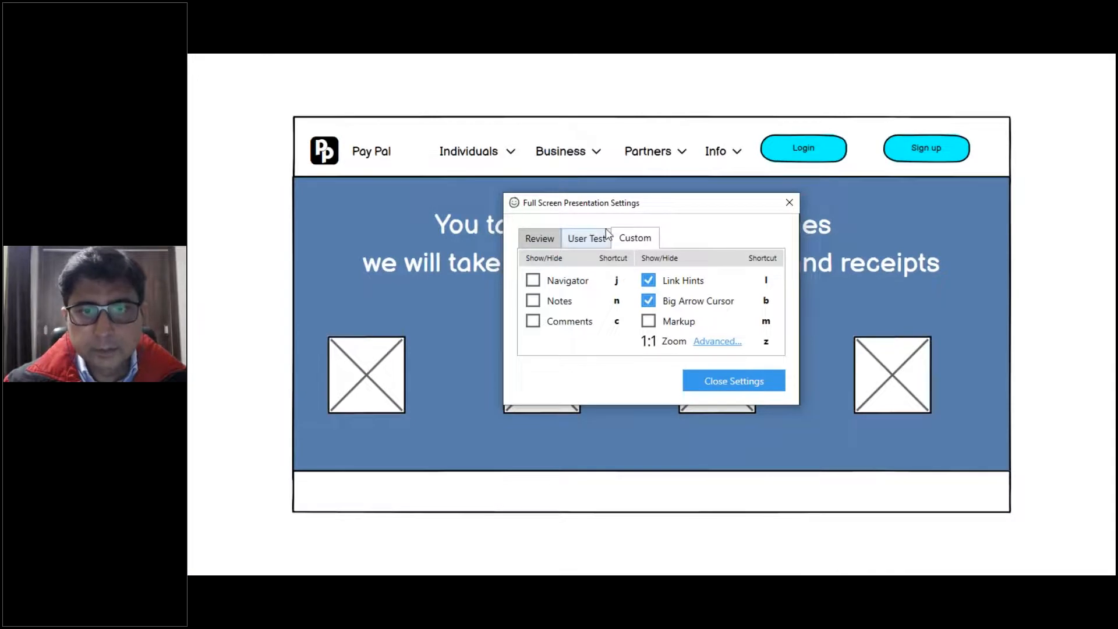
click(791, 203)
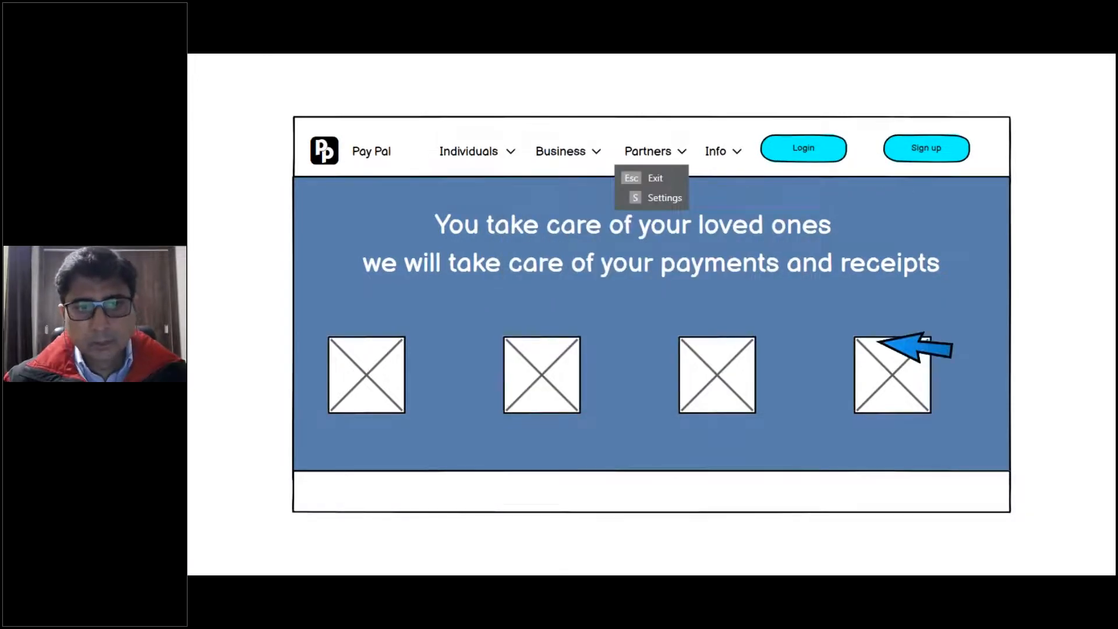
key(Escape)
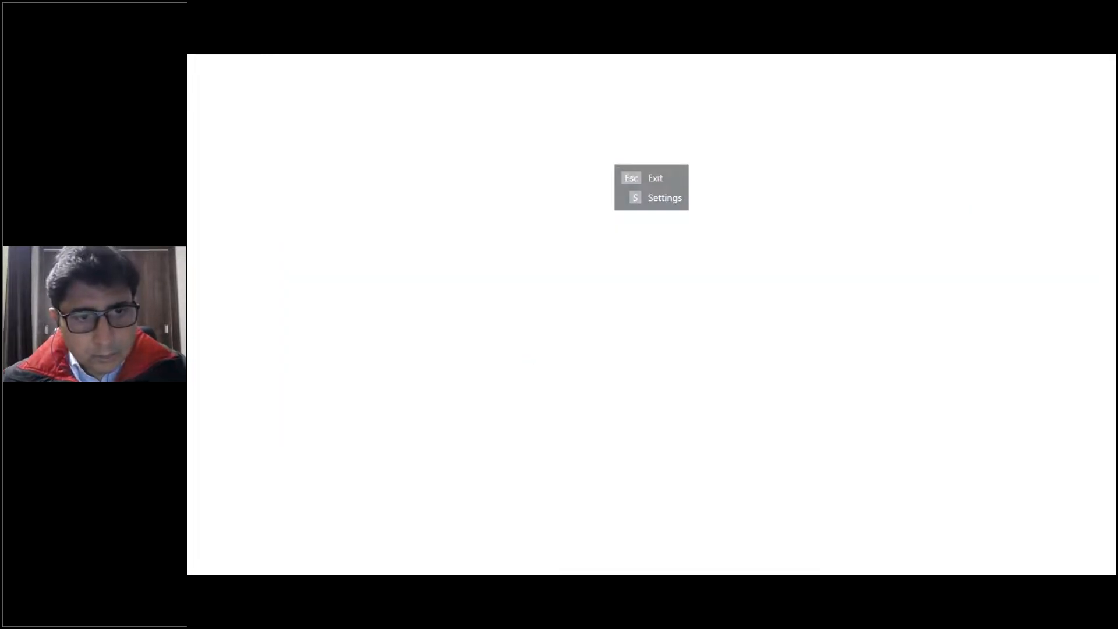
Move the four placeholders lower in the hero and preview the wireframe again
scroll(773, 412, down, 1)
drag(744, 433, 745, 476)
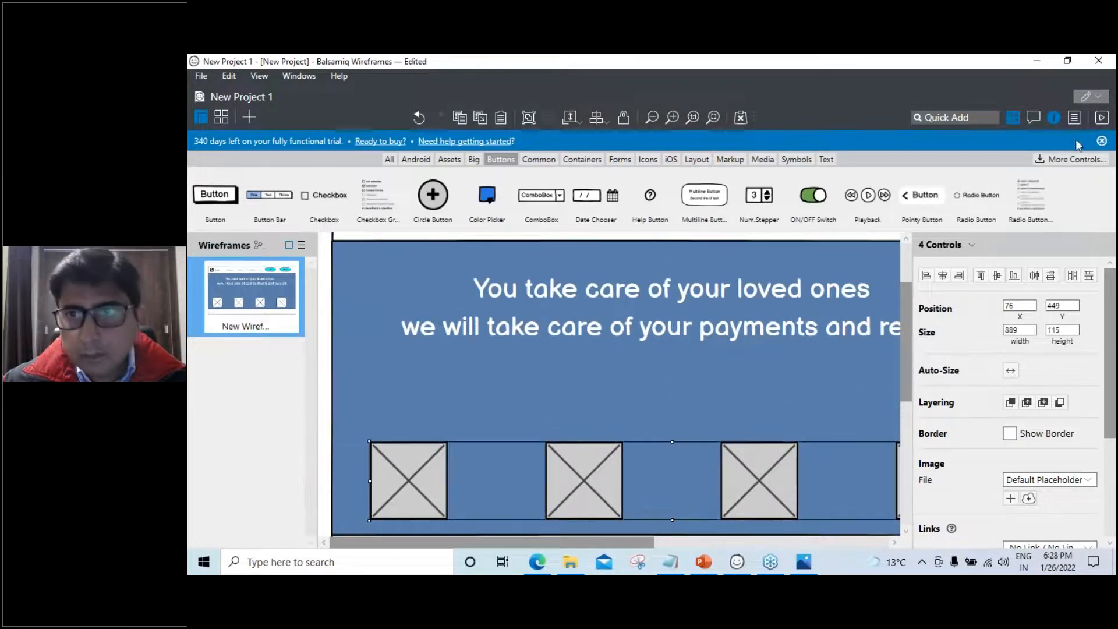
click(1101, 120)
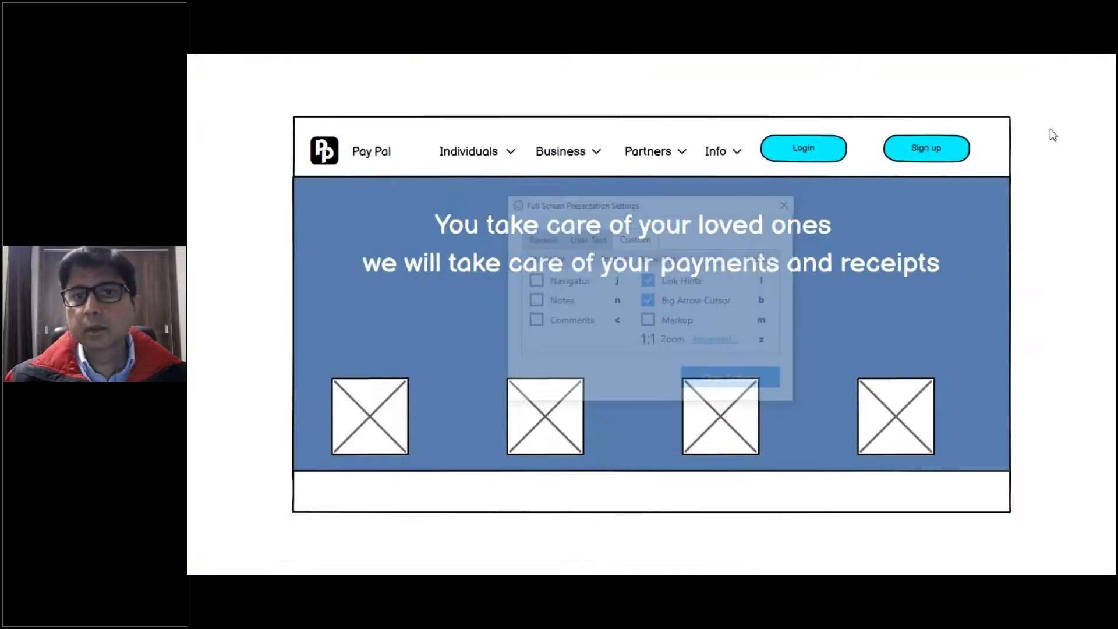
click(790, 202)
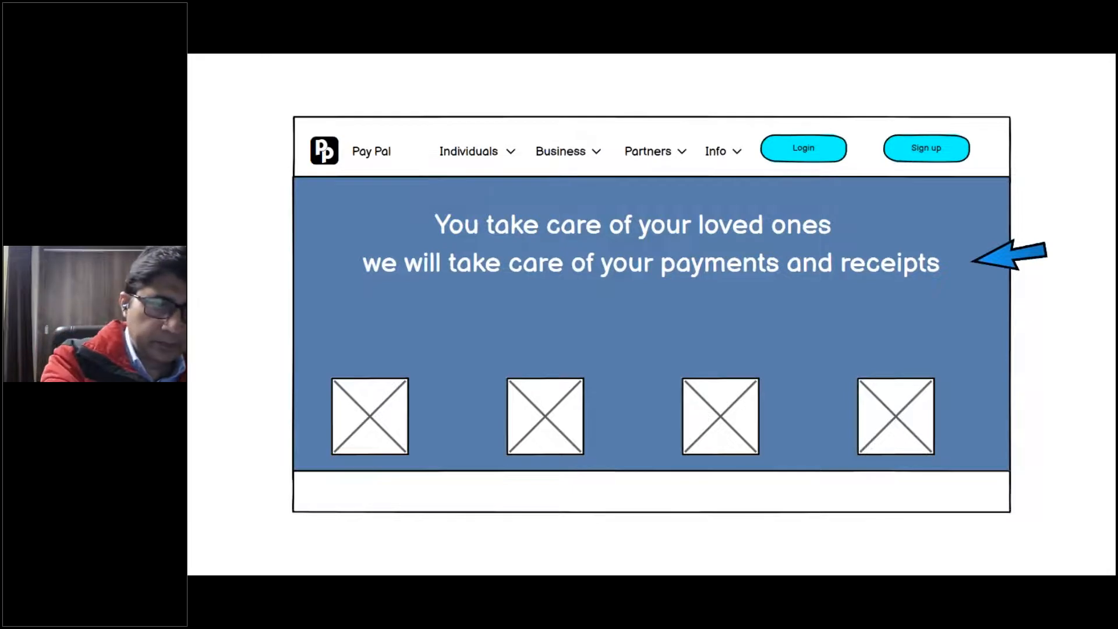
key(Right)
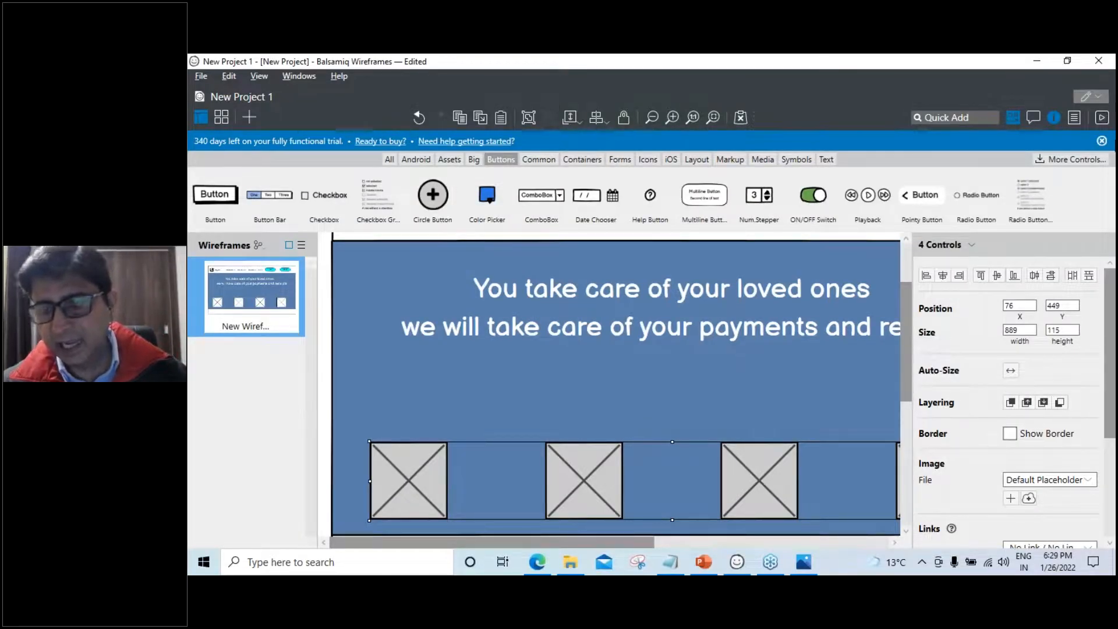
click(1106, 228)
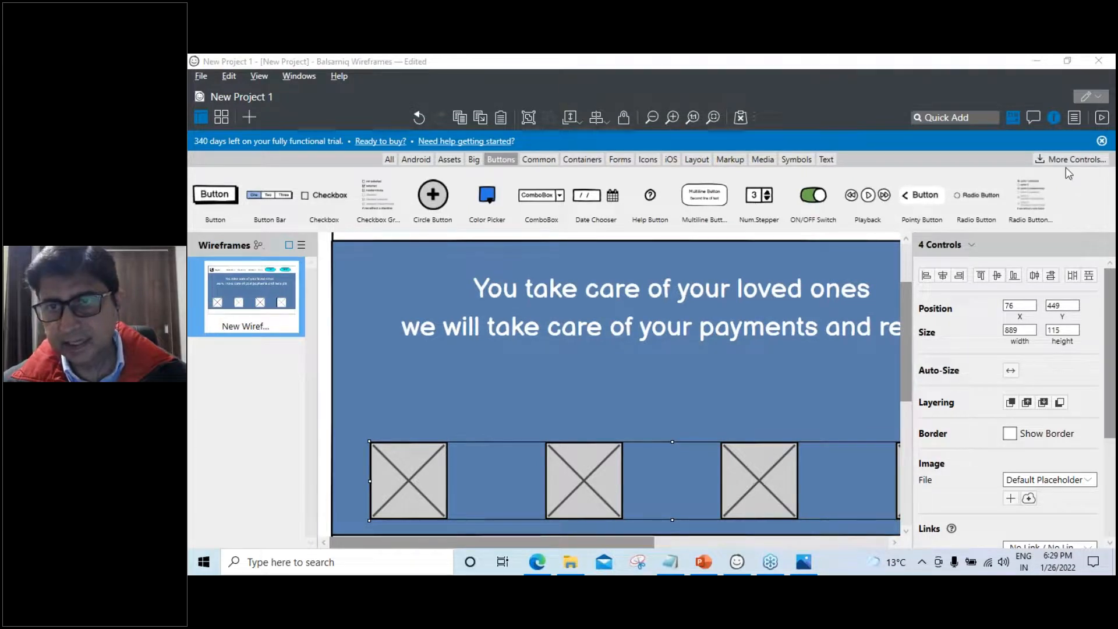